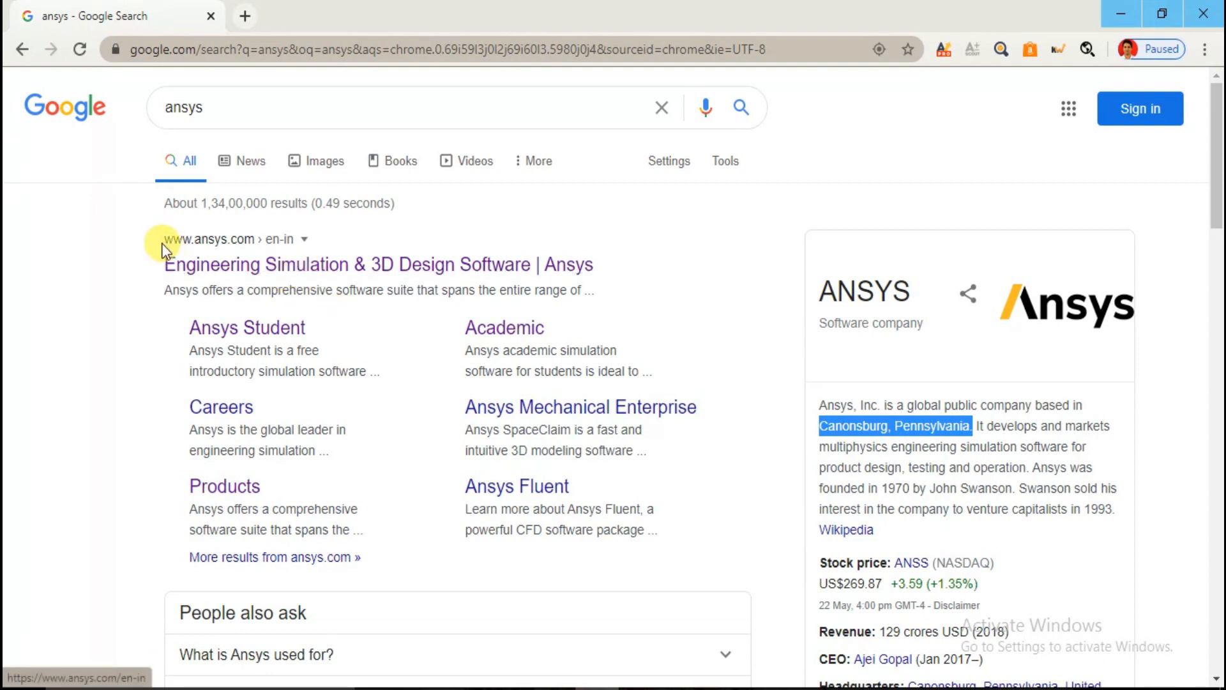
# Open the Ansys website from the search results and go through its Academic section to the free student software downloads.
pyautogui.click(306, 270)
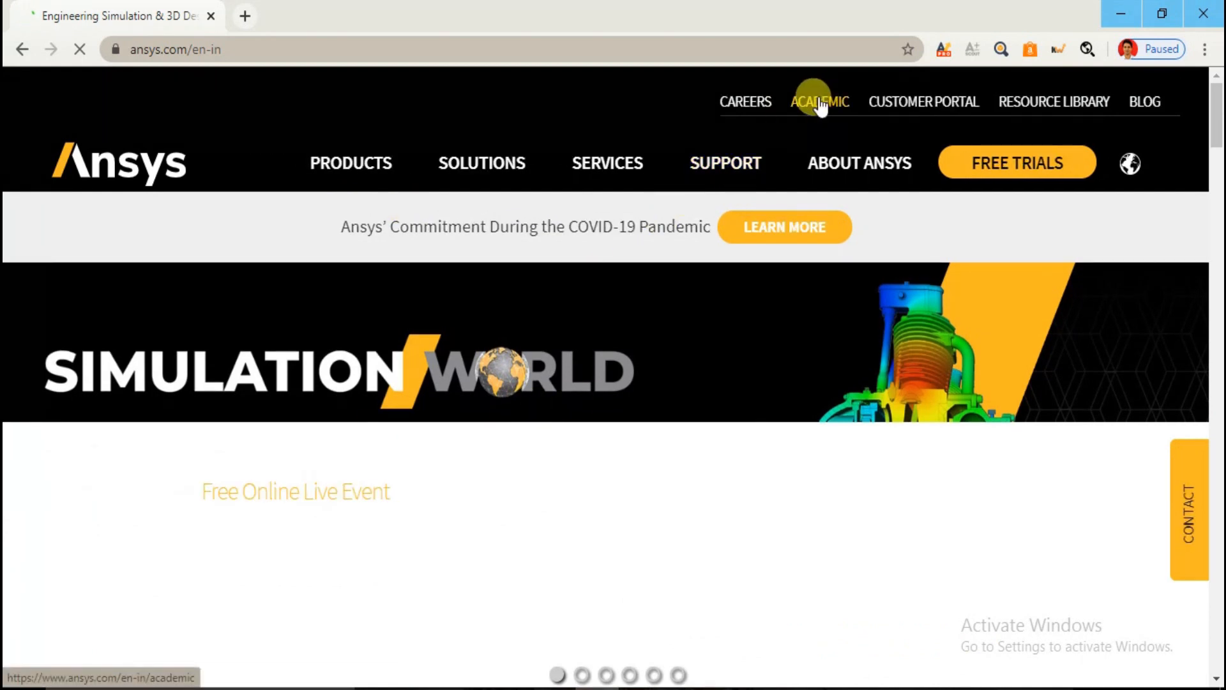
pyautogui.click(821, 105)
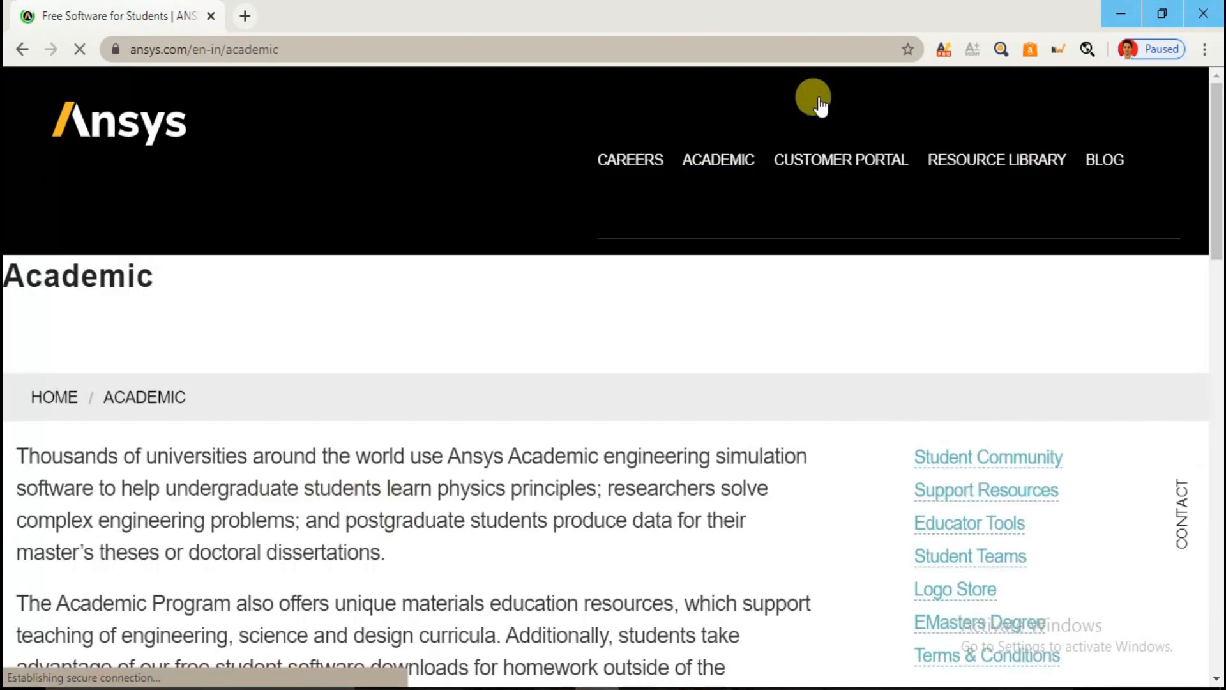
pyautogui.scroll(-6, 608, 274)
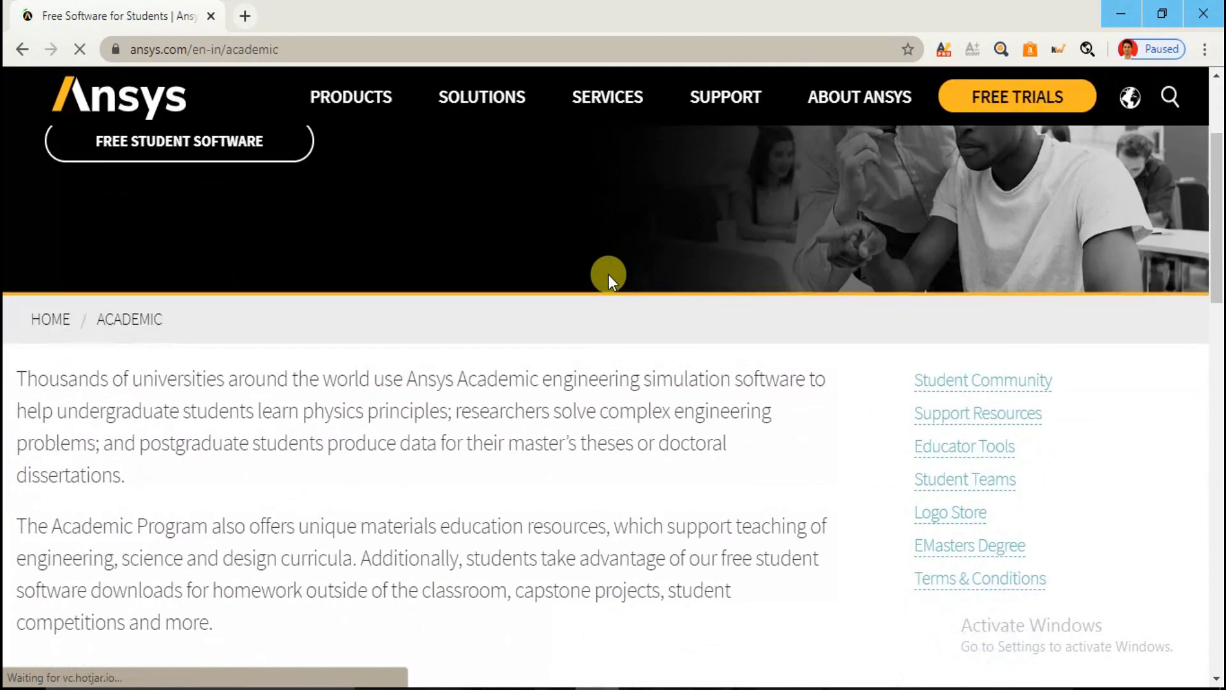
pyautogui.scroll(-3, 607, 276)
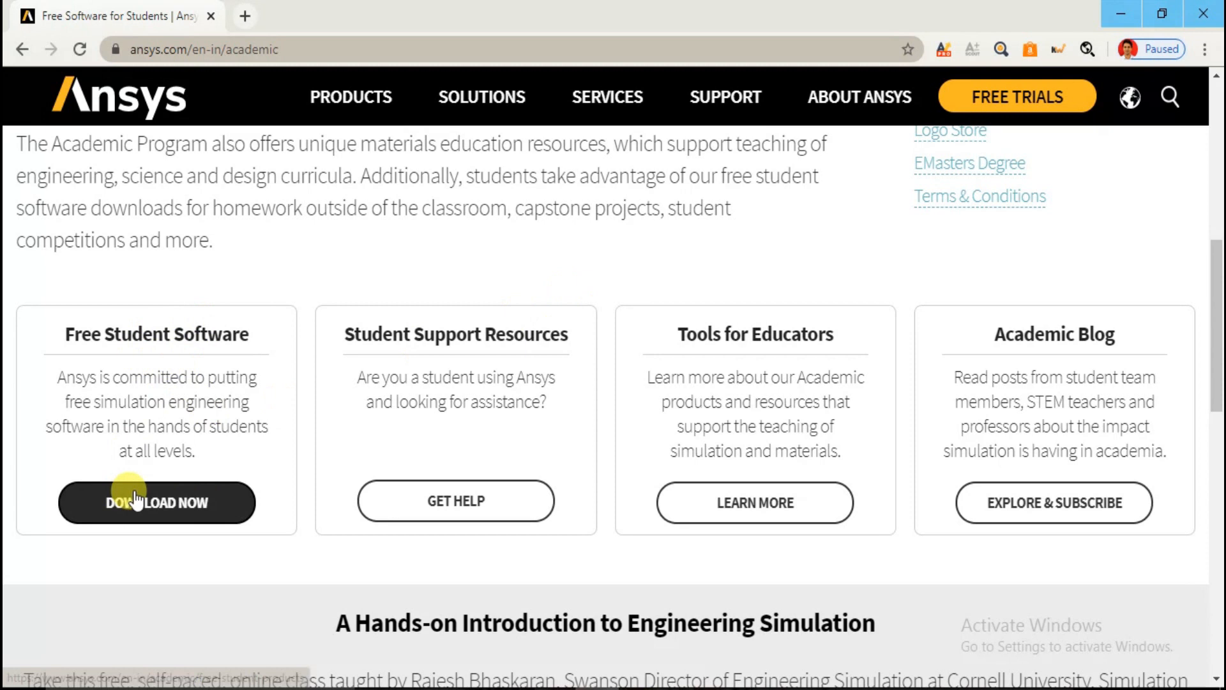
pyautogui.click(140, 504)
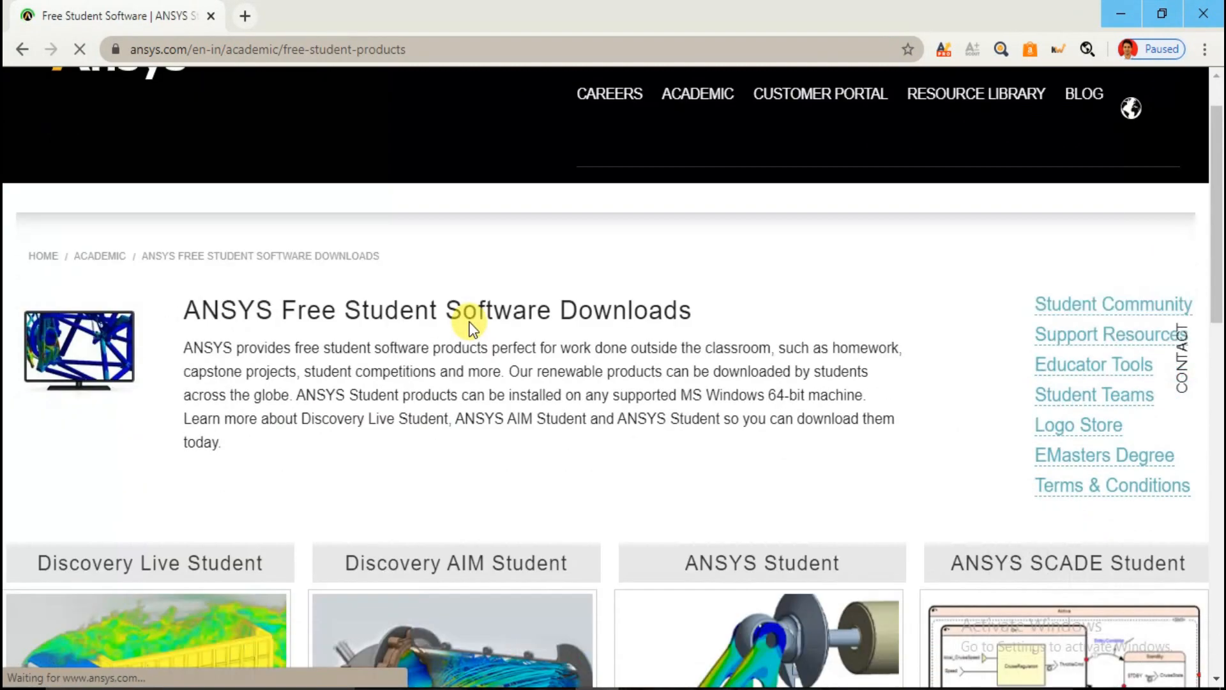
# Show the Ansys Student product's download section on the free student software page.
pyautogui.scroll(-3, 469, 321)
pyautogui.scroll(-2, 469, 321)
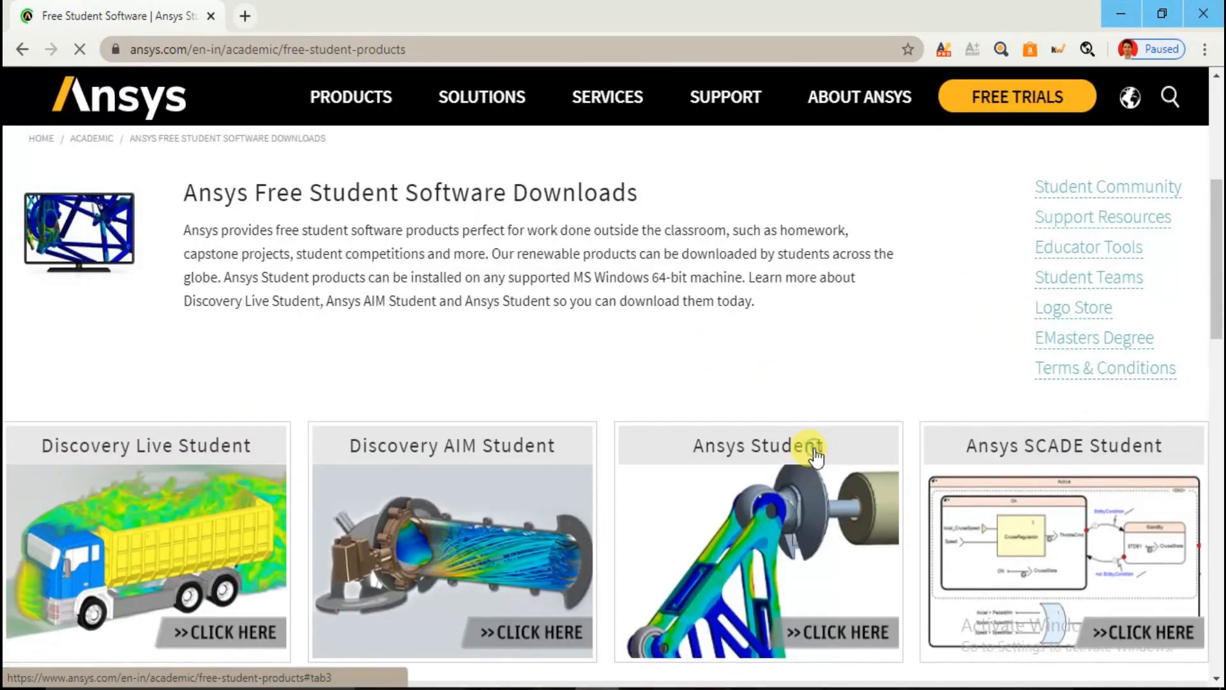
pyautogui.click(677, 465)
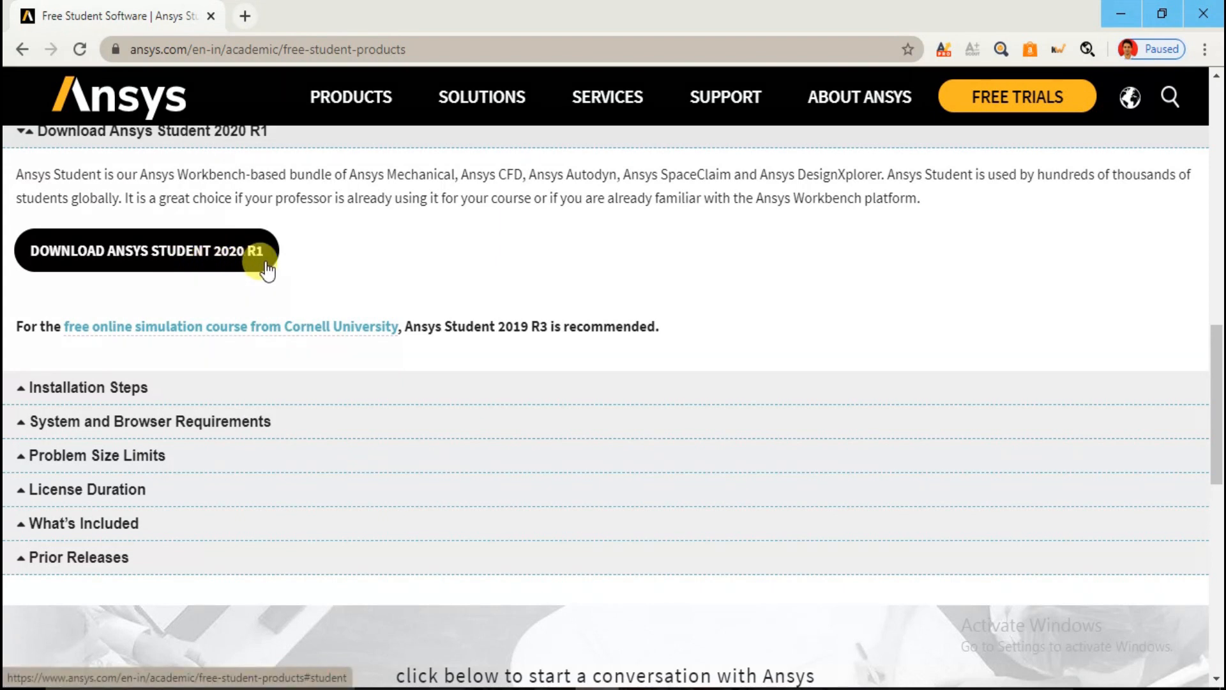
# Expand the System and Browser Requirements section for Ansys Student.
pyautogui.scroll(-3, 302, 272)
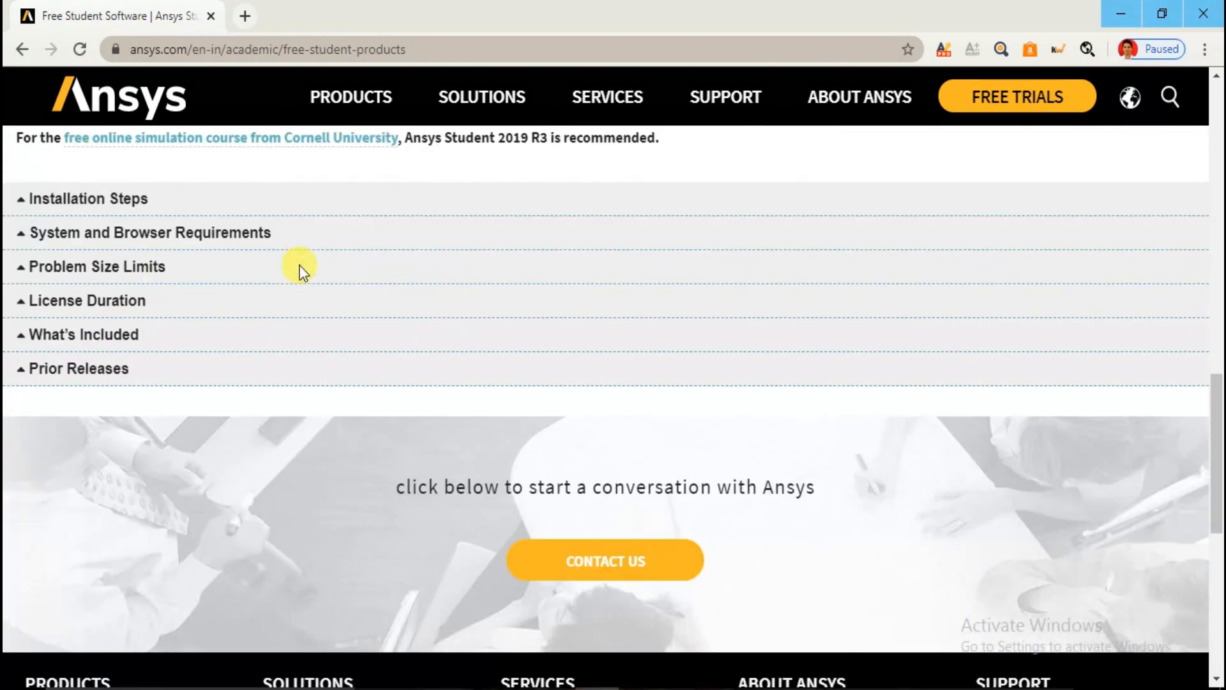
pyautogui.scroll(1, 300, 271)
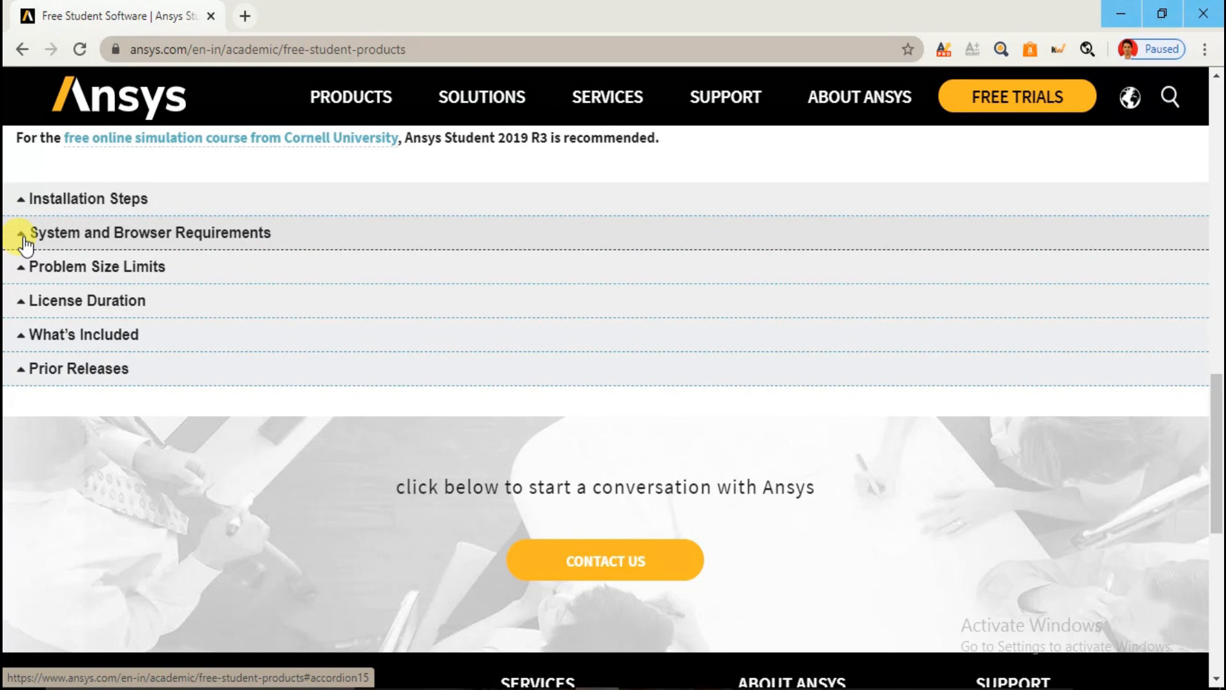
pyautogui.click(26, 243)
pyautogui.scroll(1, 102, 241)
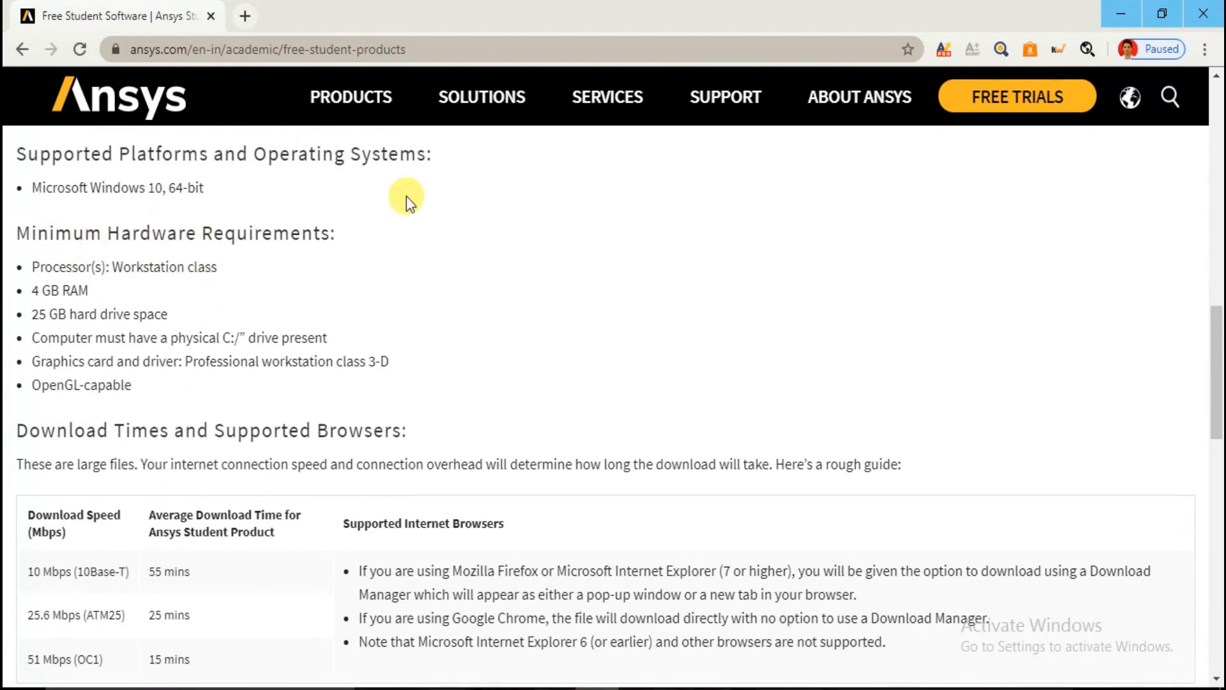
# Highlight the RAM and hard drive space entries in the minimum hardware requirements.
pyautogui.tripleClick(33, 293)
pyautogui.tripleClick(32, 292)
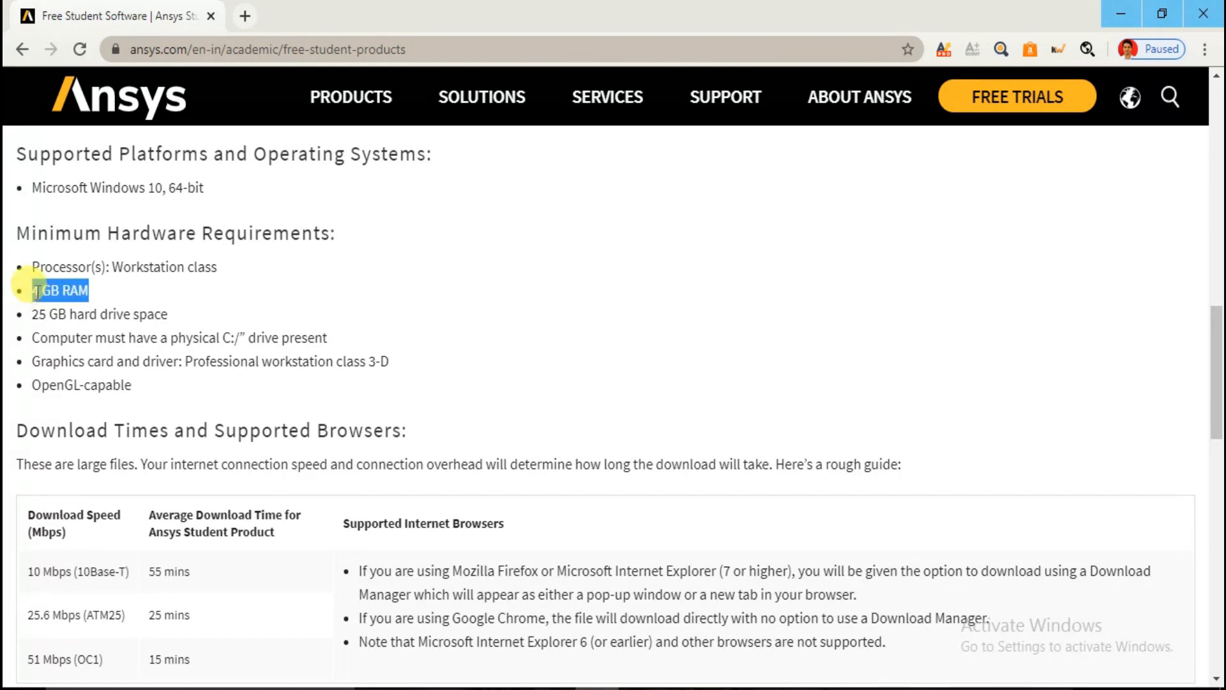
pyautogui.tripleClick(36, 294)
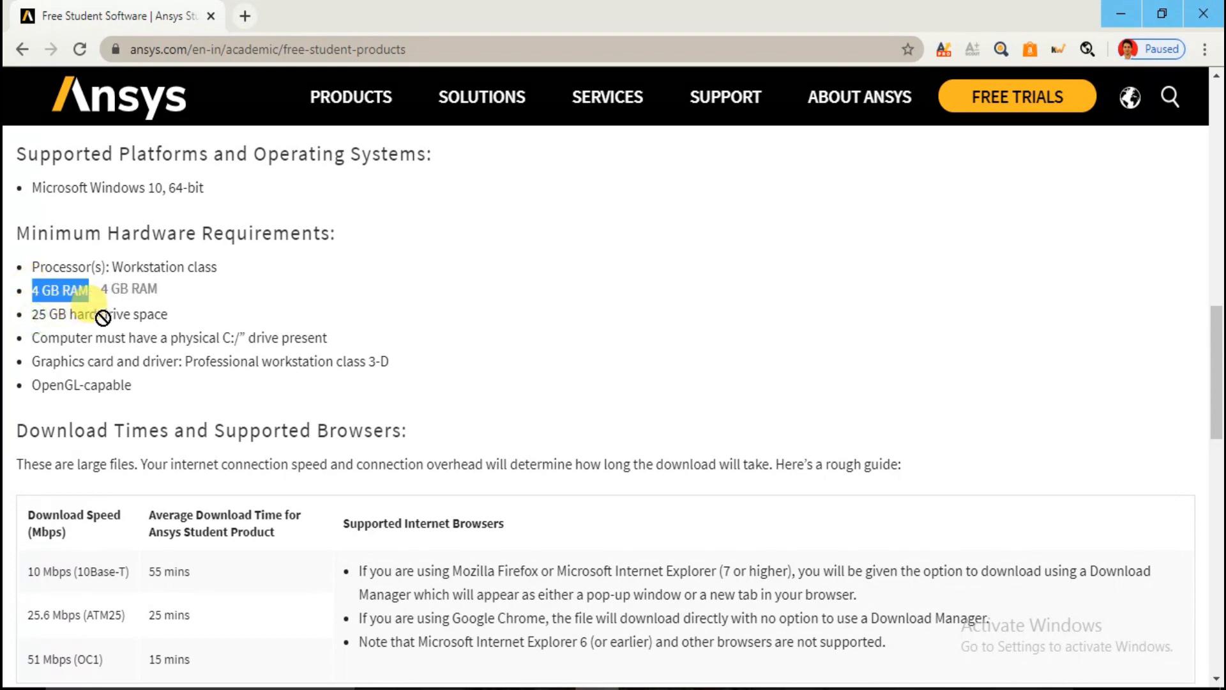
pyautogui.moveTo(169, 315); pyautogui.dragTo(42, 321)
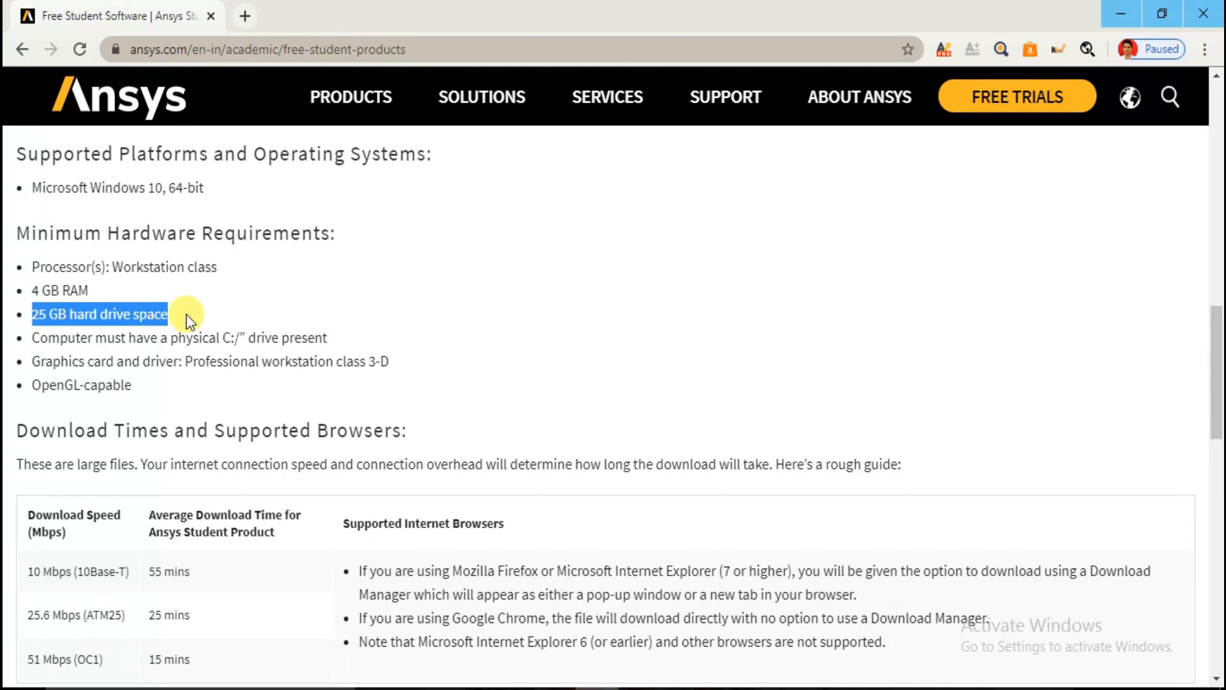
# Highlight the requirement for a physical C: drive, examine the rest of the requirements section, and clear the highlight.
pyautogui.click(225, 339)
pyautogui.moveTo(223, 338); pyautogui.dragTo(327, 336)
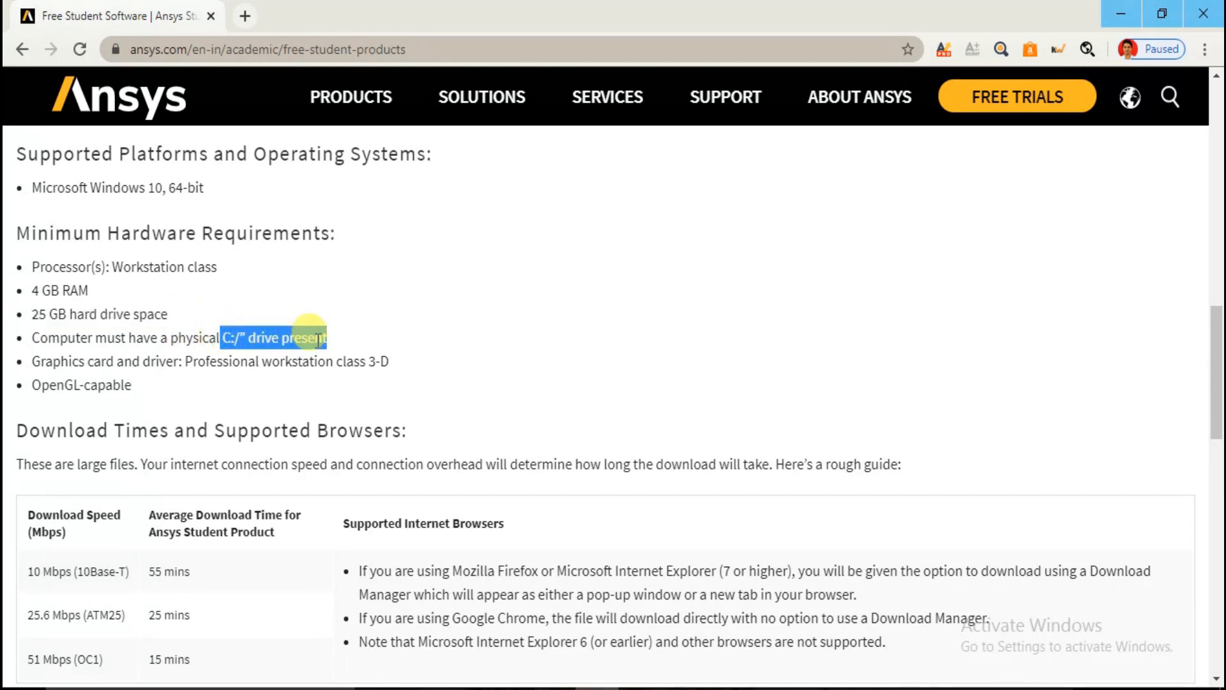
pyautogui.moveTo(223, 339); pyautogui.dragTo(227, 336)
pyautogui.tripleClick(226, 336)
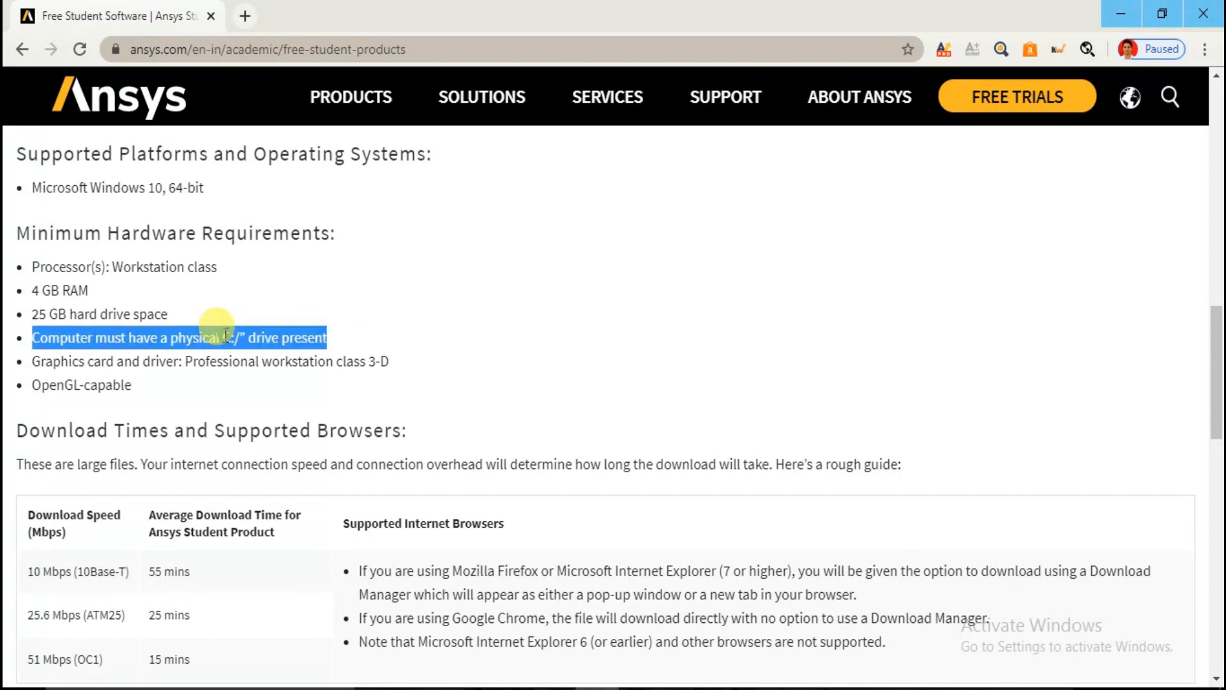
pyautogui.click(226, 337)
pyautogui.tripleClick(226, 337)
pyautogui.scroll(-2, 350, 304)
pyautogui.scroll(2, 350, 303)
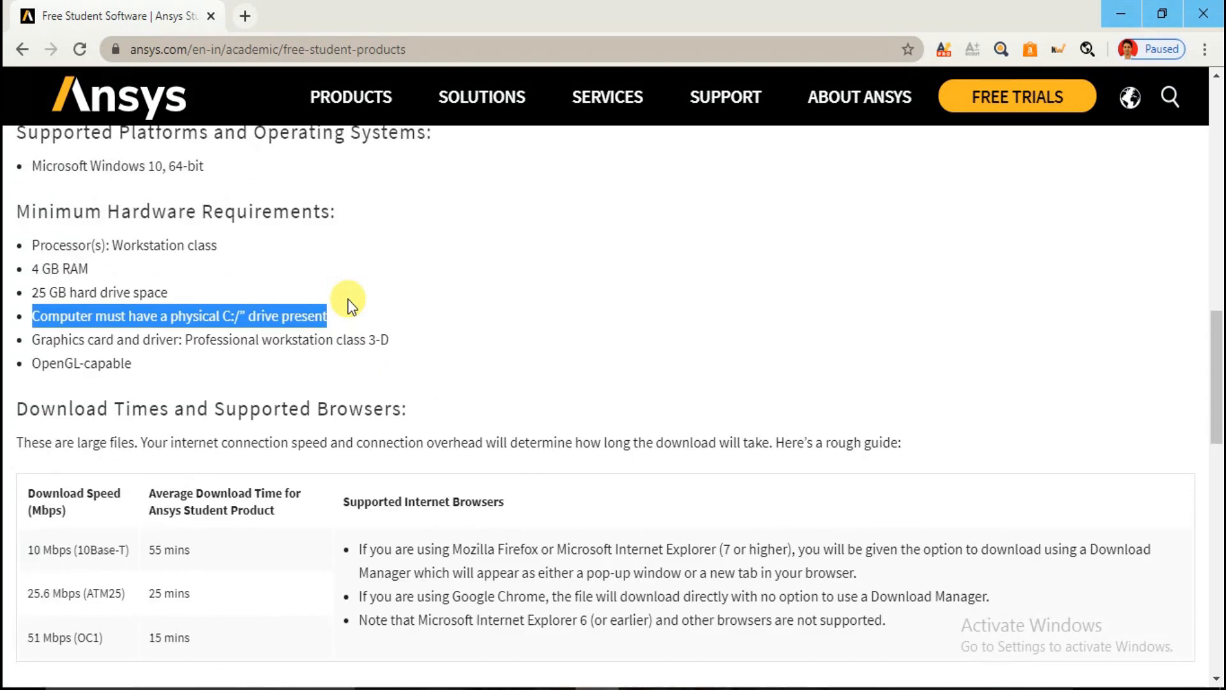
pyautogui.scroll(-2, 350, 304)
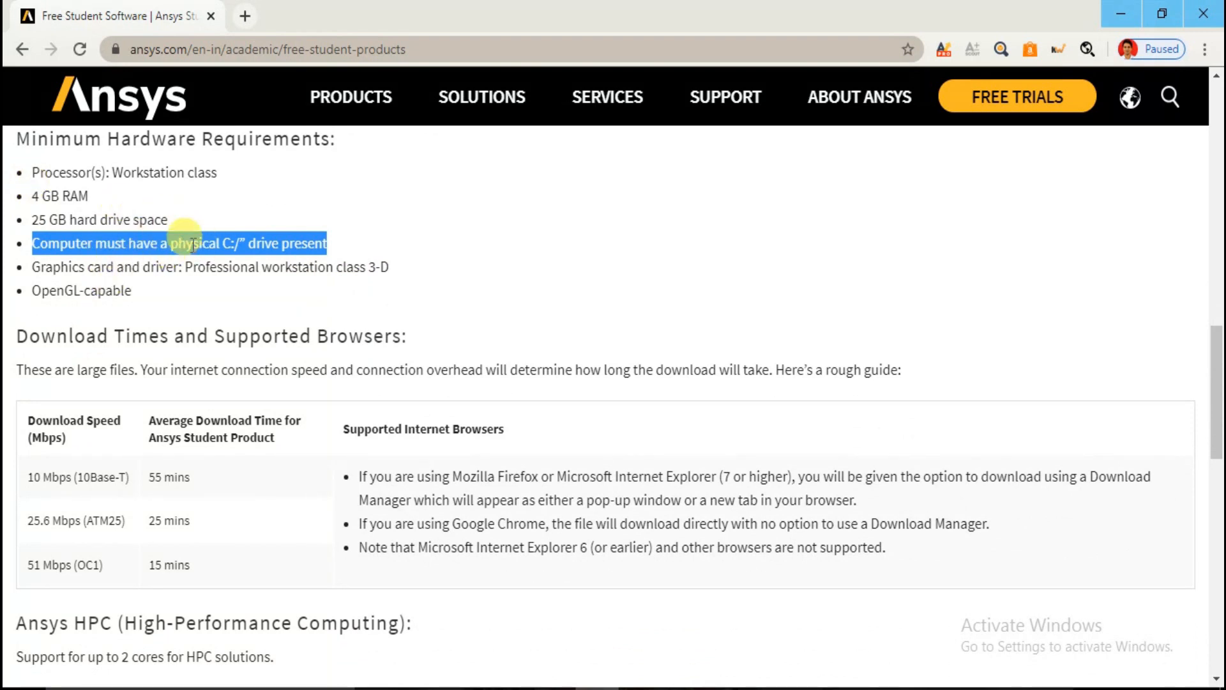
pyautogui.scroll(2, 168, 254)
pyautogui.scroll(2, 171, 258)
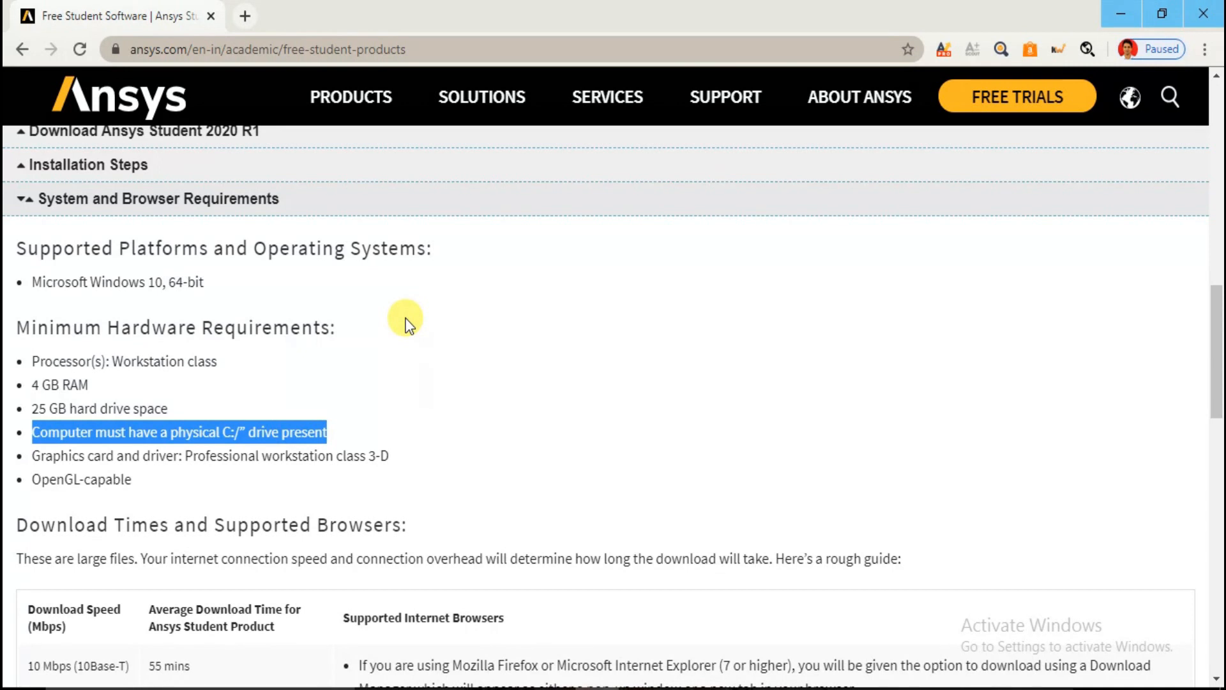
pyautogui.click(678, 443)
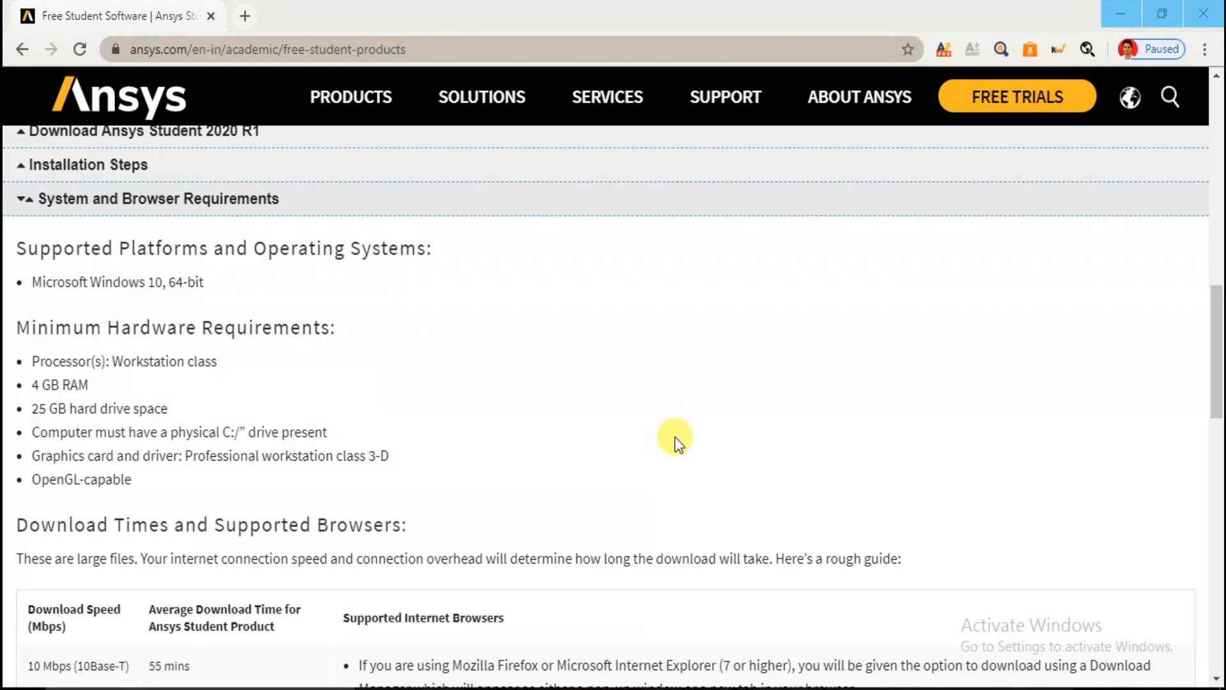
# Search the installed apps for "work" and launch Workbench 19.2.
pyautogui.click(29, 685)
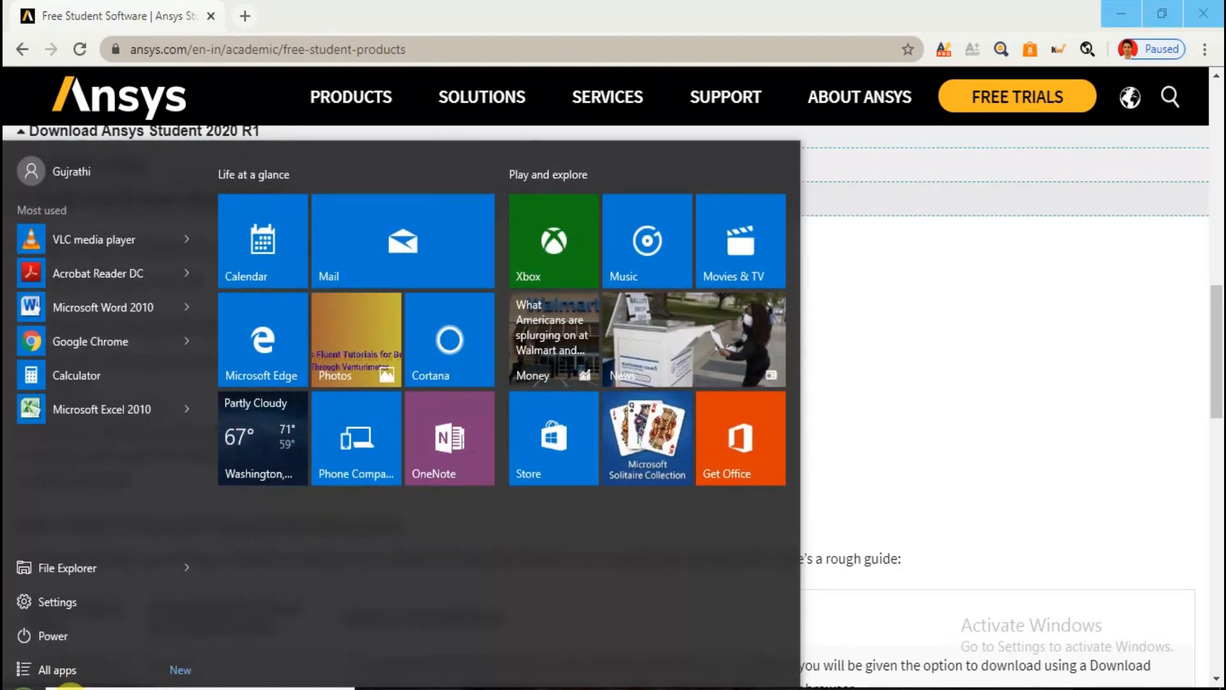
pyautogui.write('work')
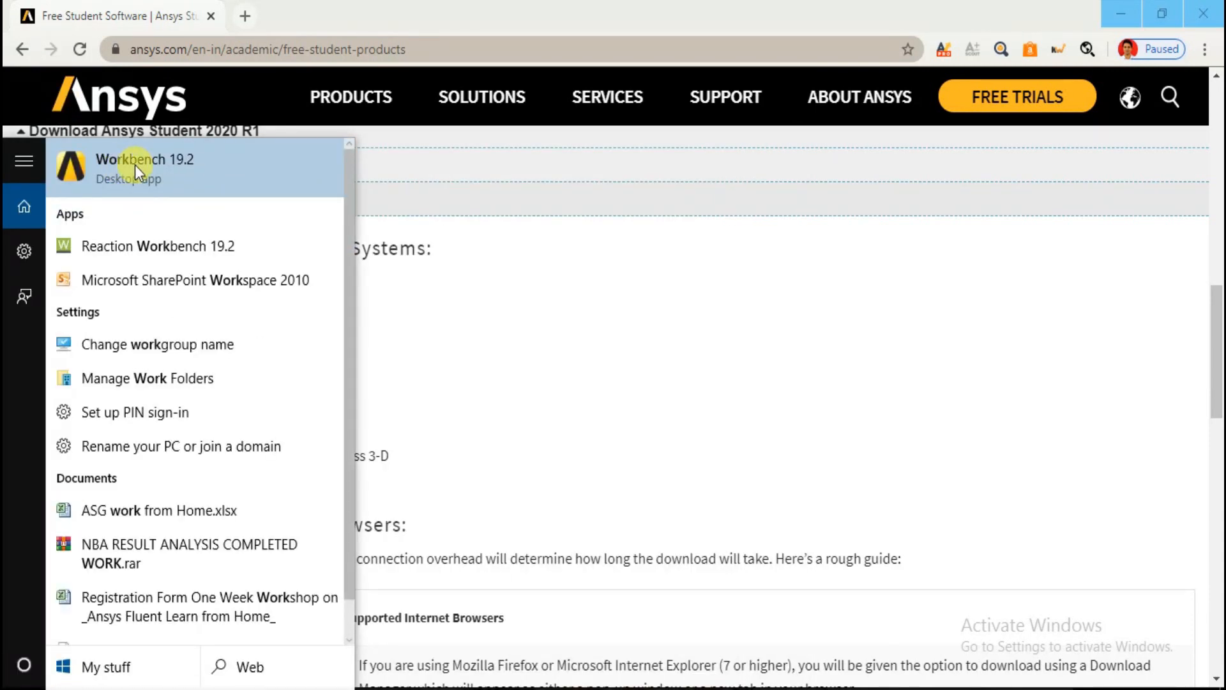
pyautogui.click(126, 165)
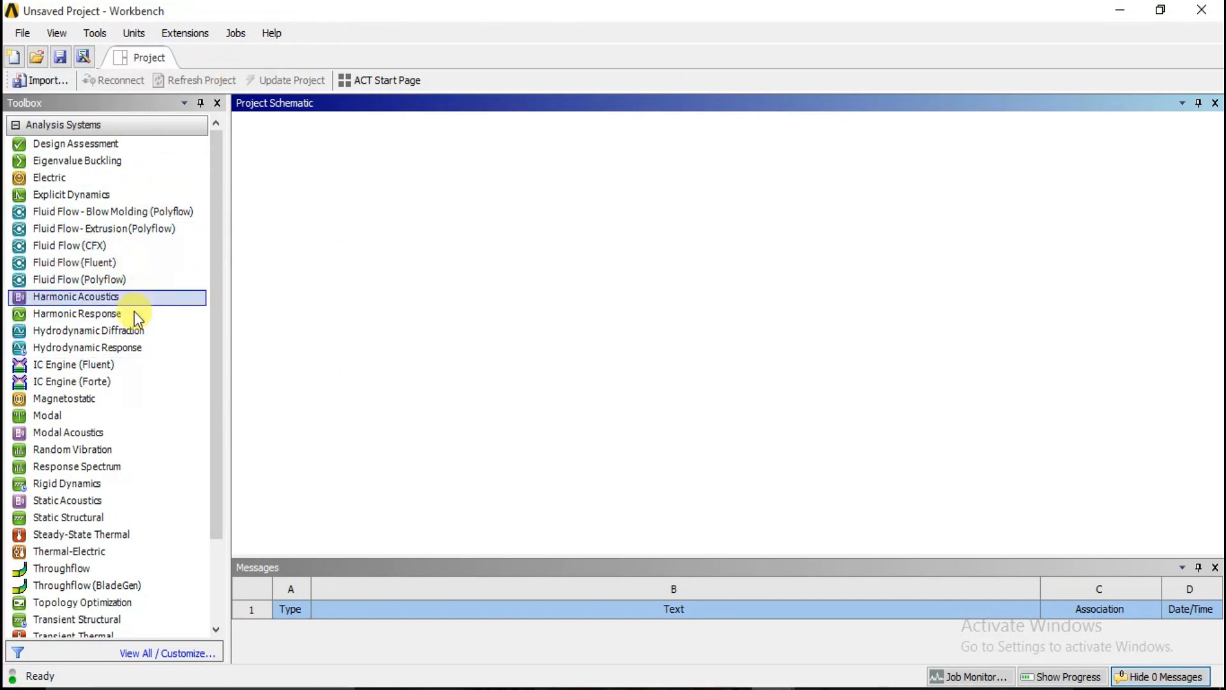
pyautogui.click(23, 35)
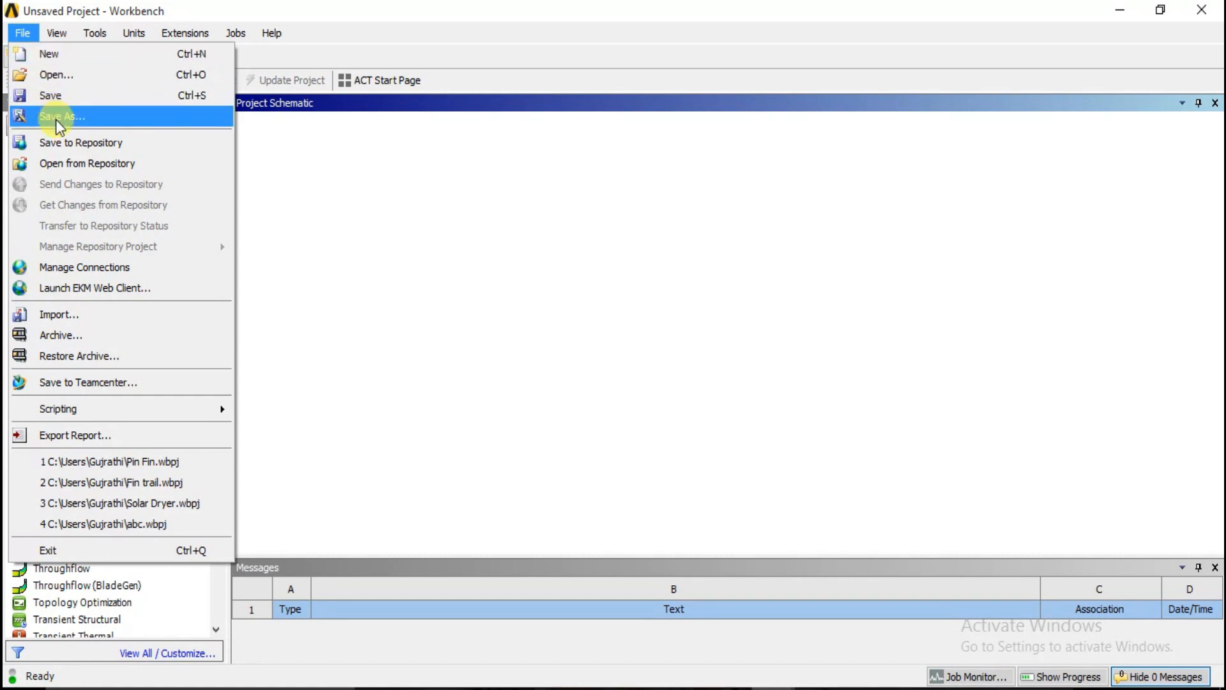
pyautogui.moveTo(57, 32)
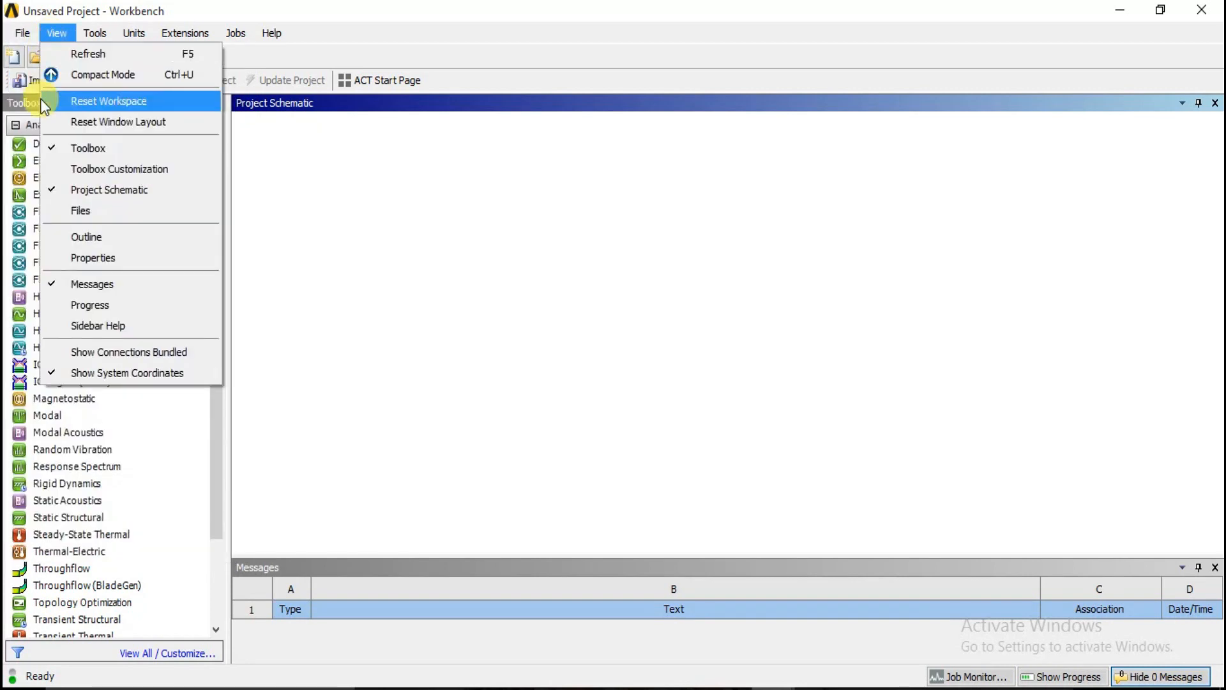
pyautogui.moveTo(102, 35)
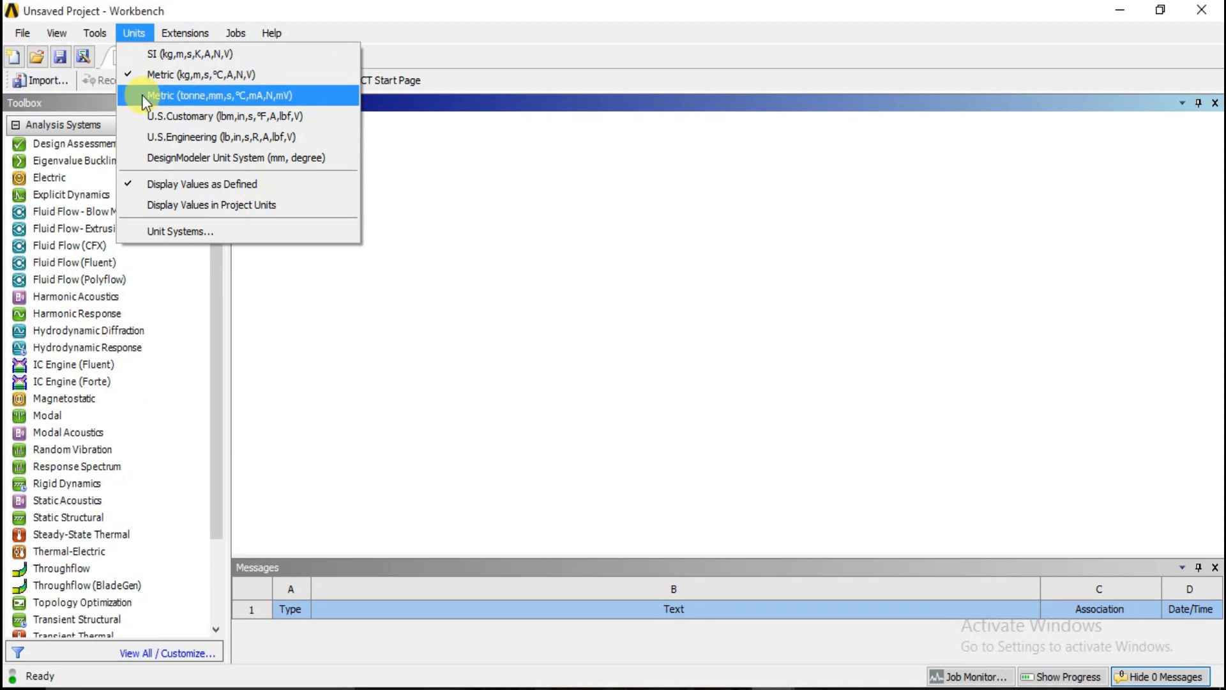
pyautogui.moveTo(171, 42)
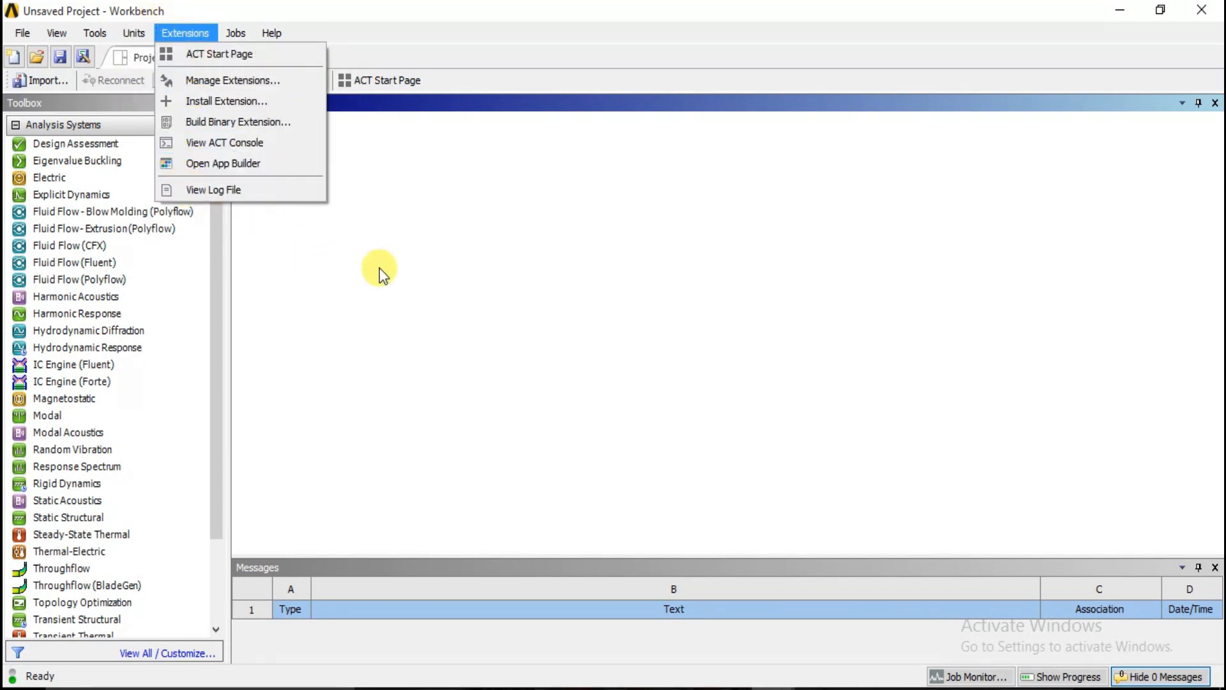
pyautogui.click(320, 327)
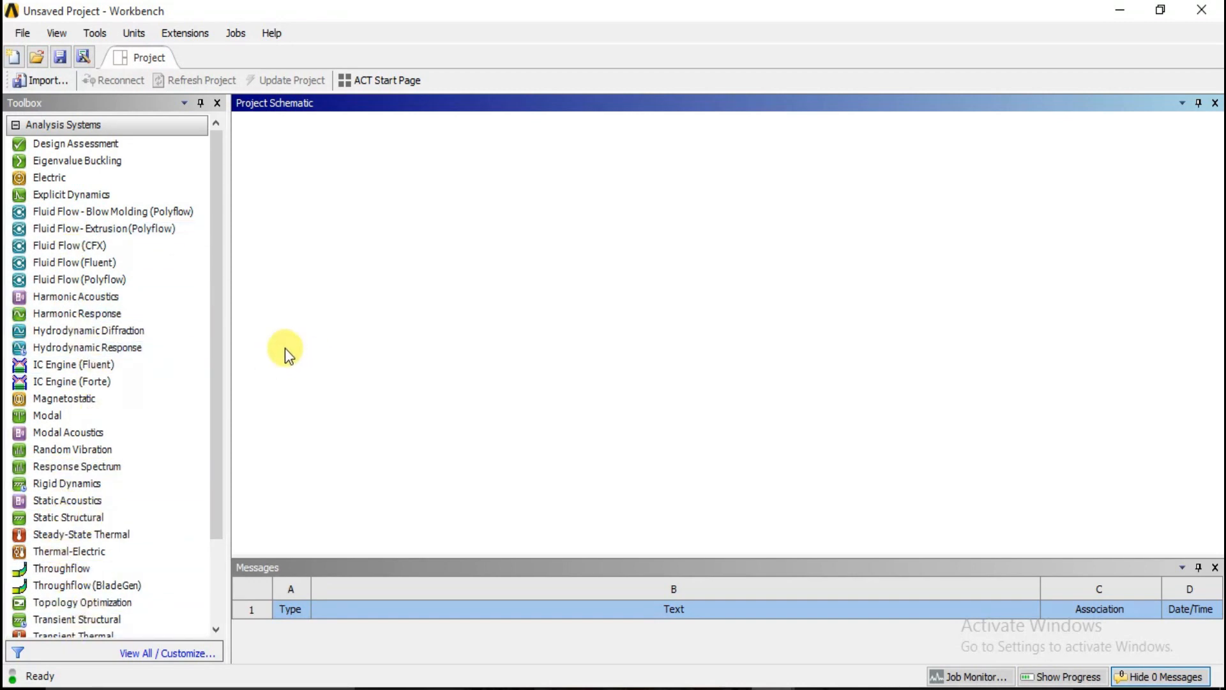
pyautogui.click(86, 264)
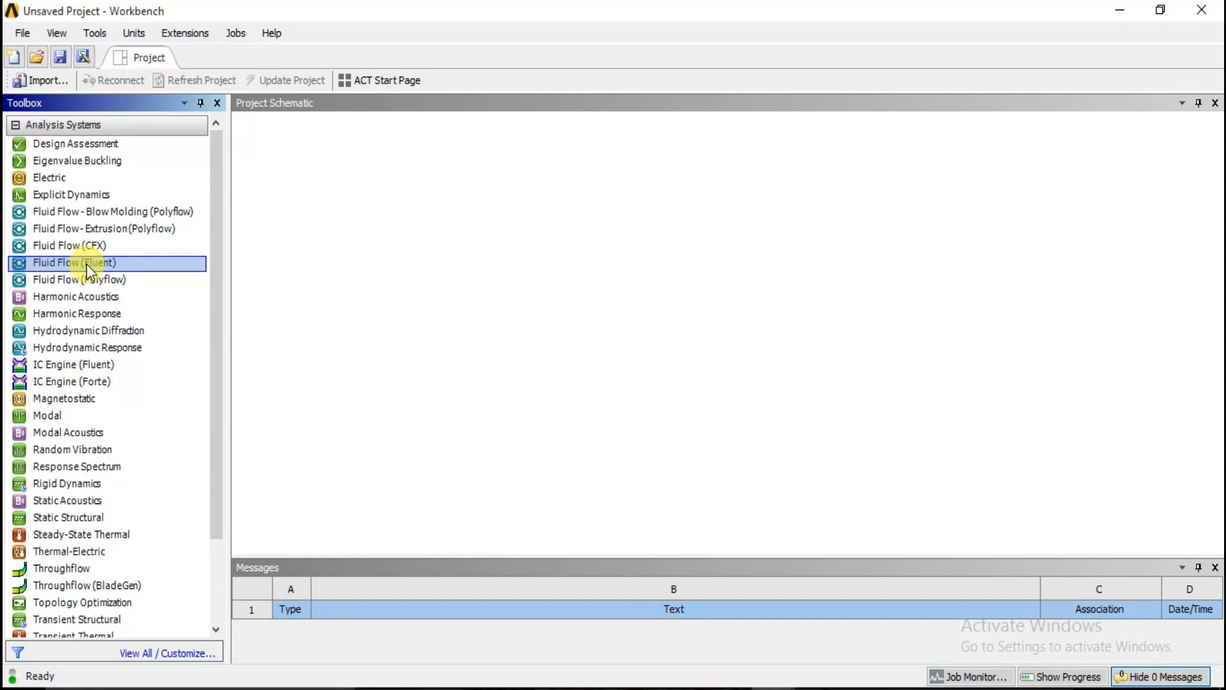
pyautogui.keyDown('ctrl'); pyautogui.click(91, 248); pyautogui.keyUp('ctrl')
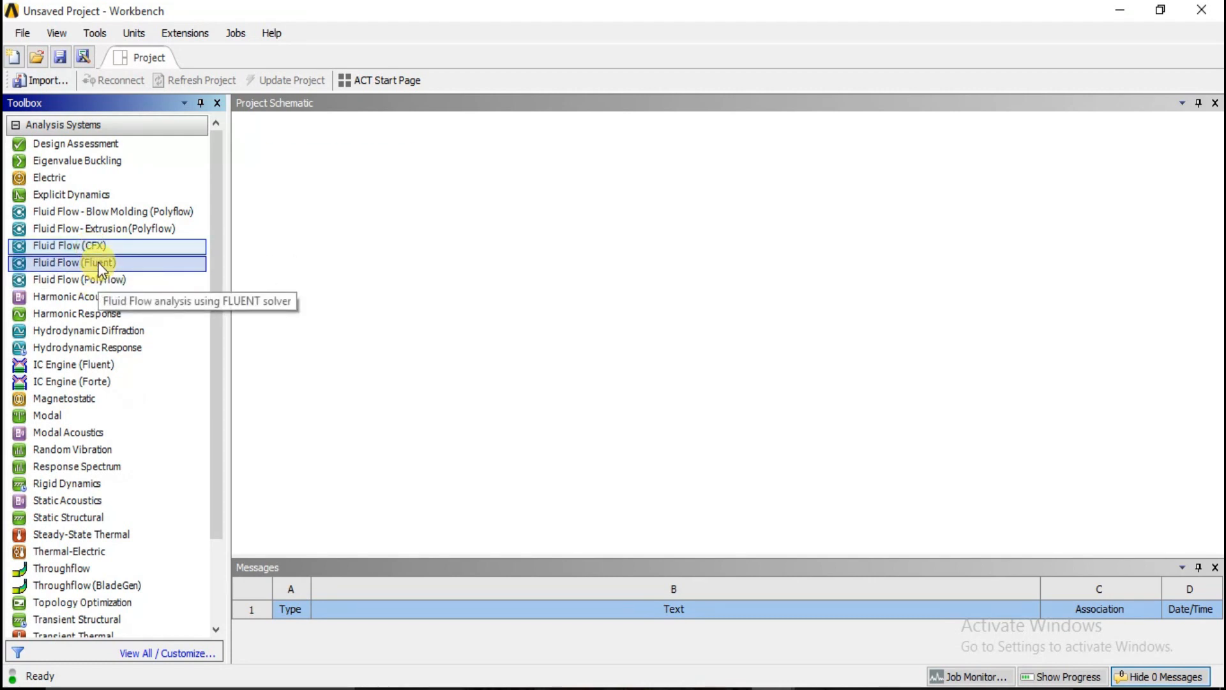
pyautogui.click(99, 248)
pyautogui.click(99, 263)
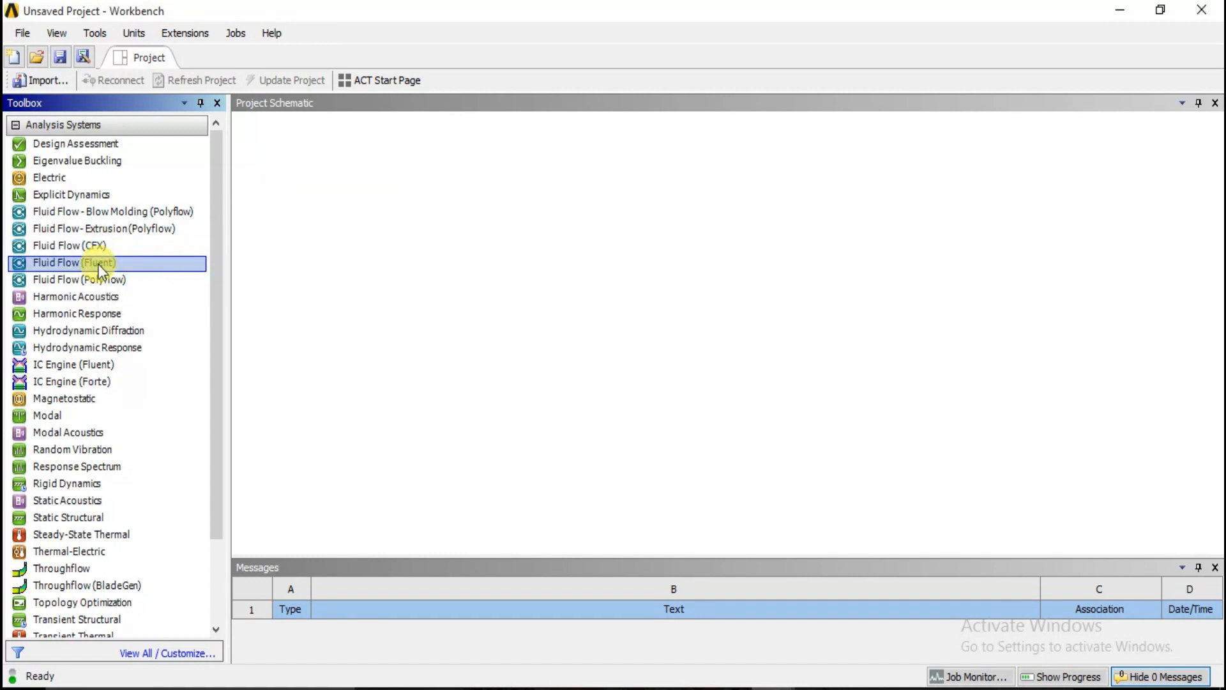
pyautogui.click(99, 249)
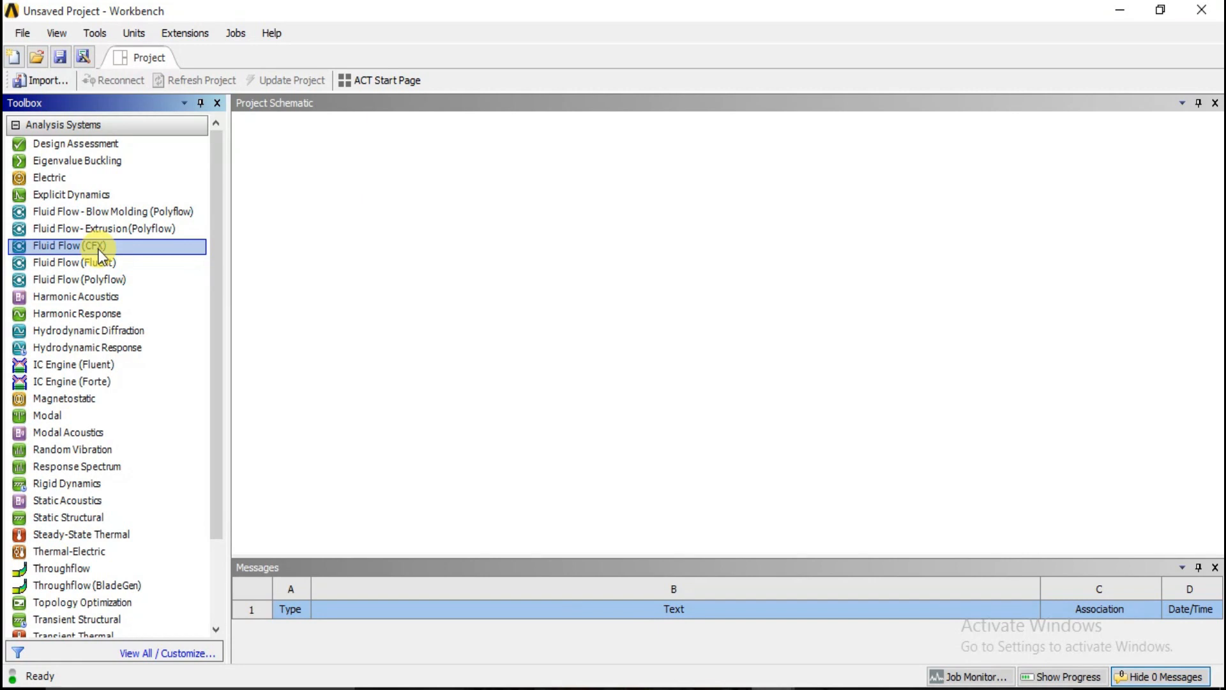
pyautogui.click(98, 265)
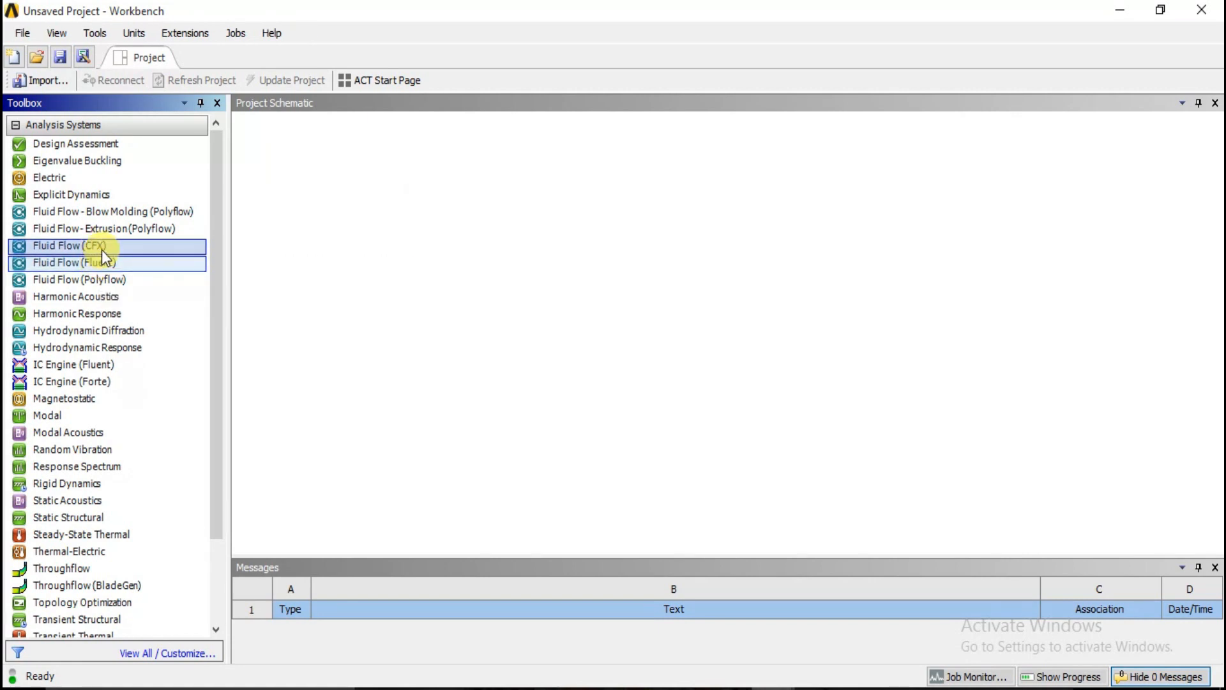
pyautogui.click(102, 250)
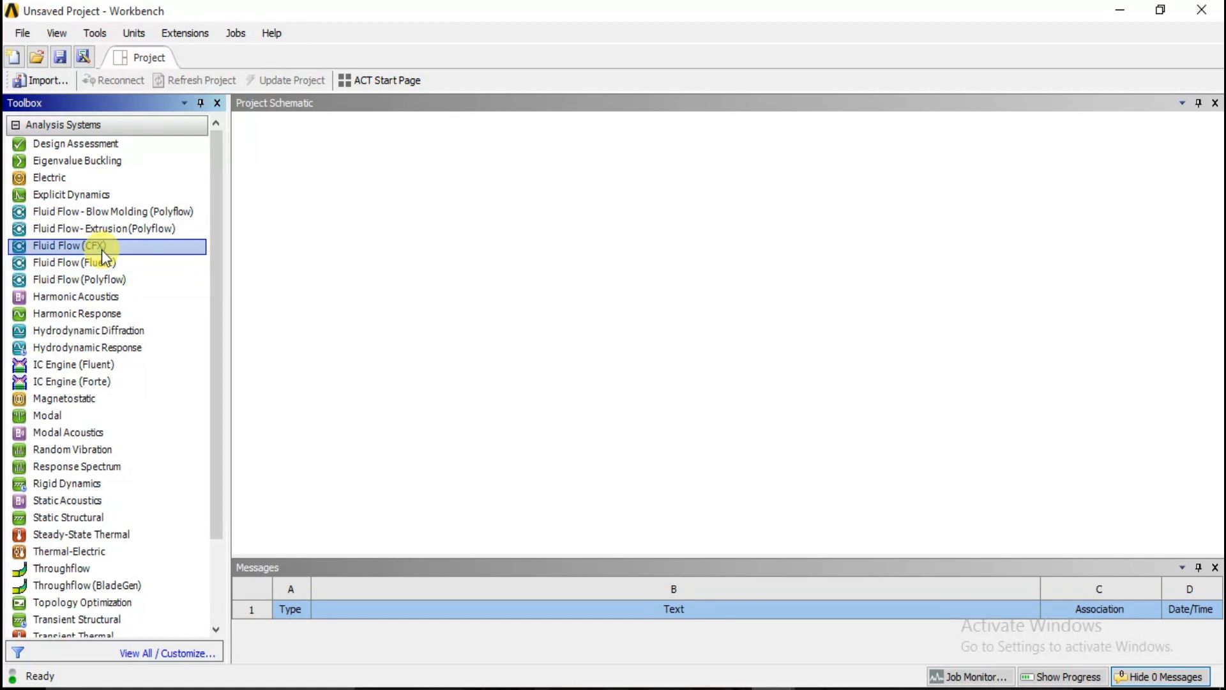
# Add a Fluid Flow (Fluent) analysis system to the project schematic.
pyautogui.click(105, 262)
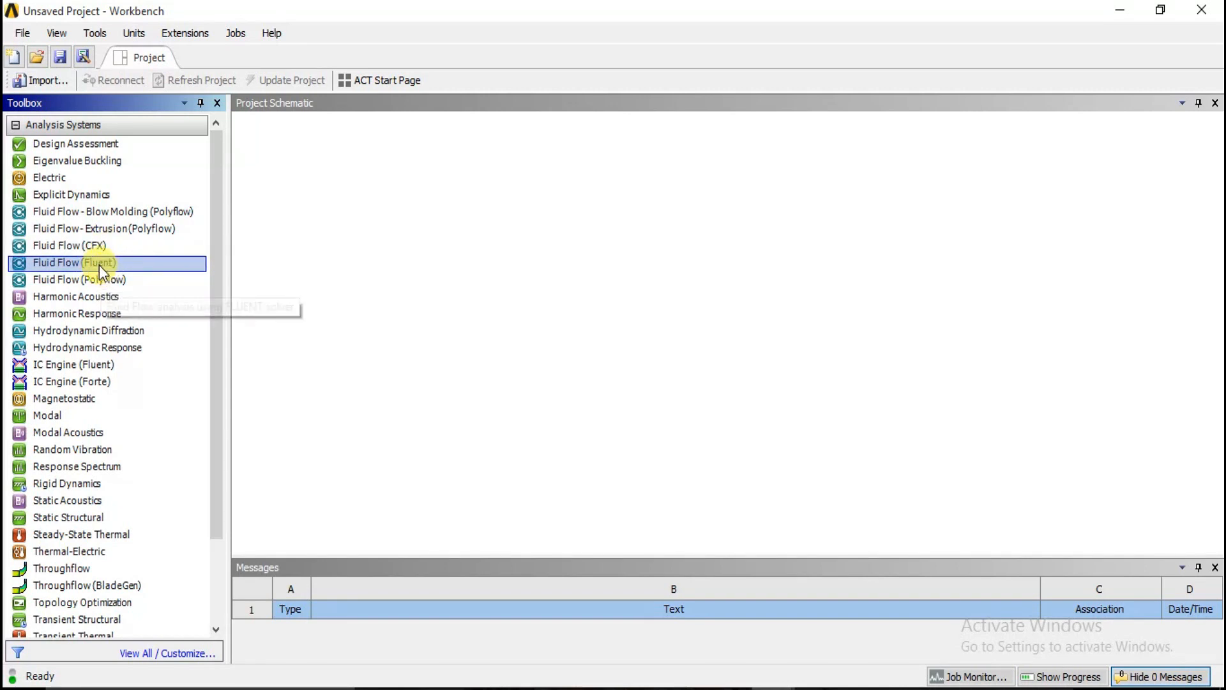
pyautogui.doubleClick(96, 264)
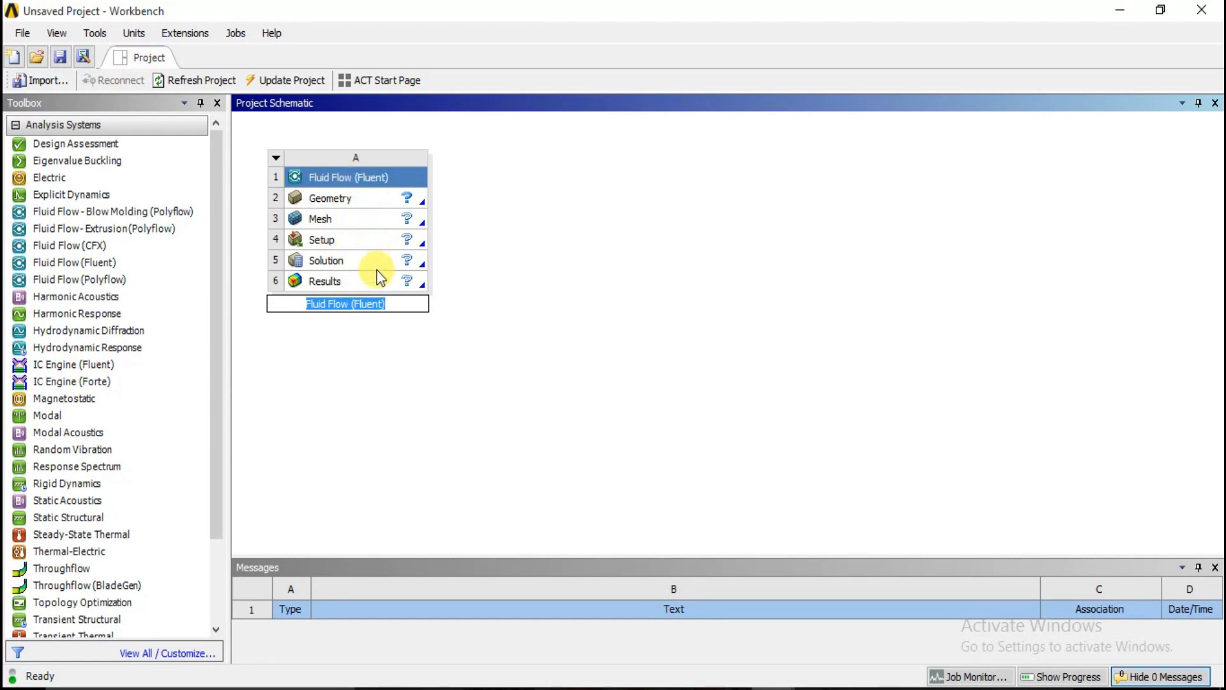
# Keep the default name of the Fluent system and go through its Geometry, Mesh, Setup and Results cells.
pyautogui.click(802, 439)
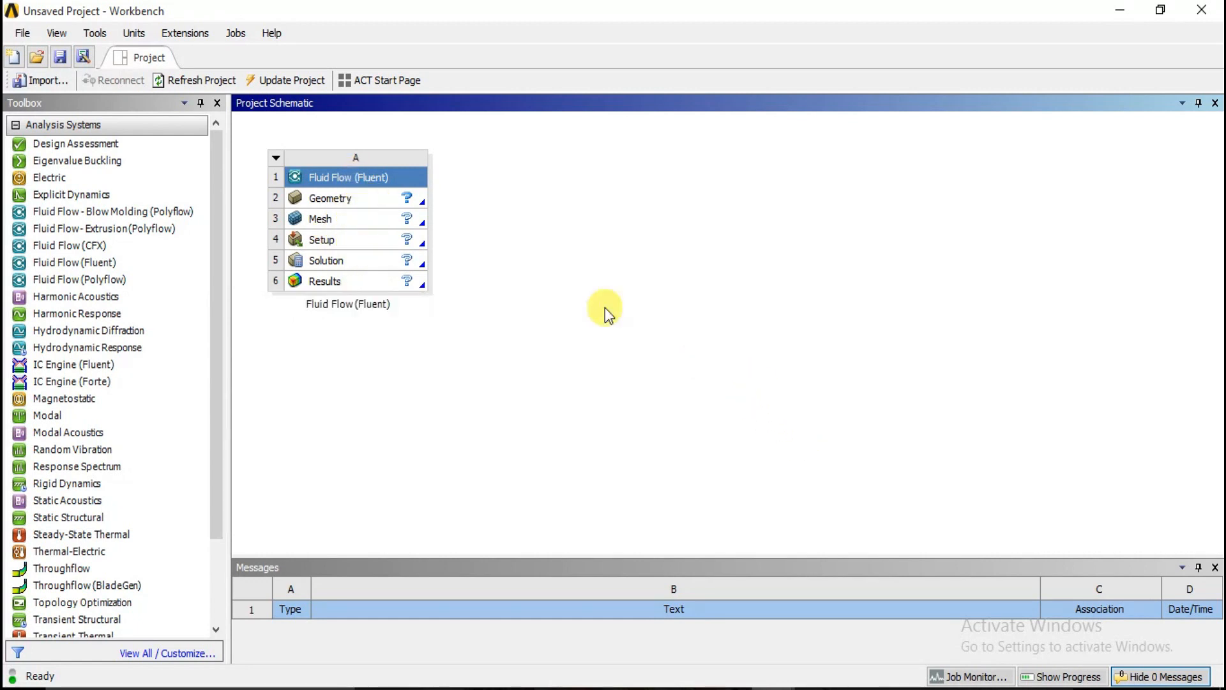
pyautogui.click(396, 205)
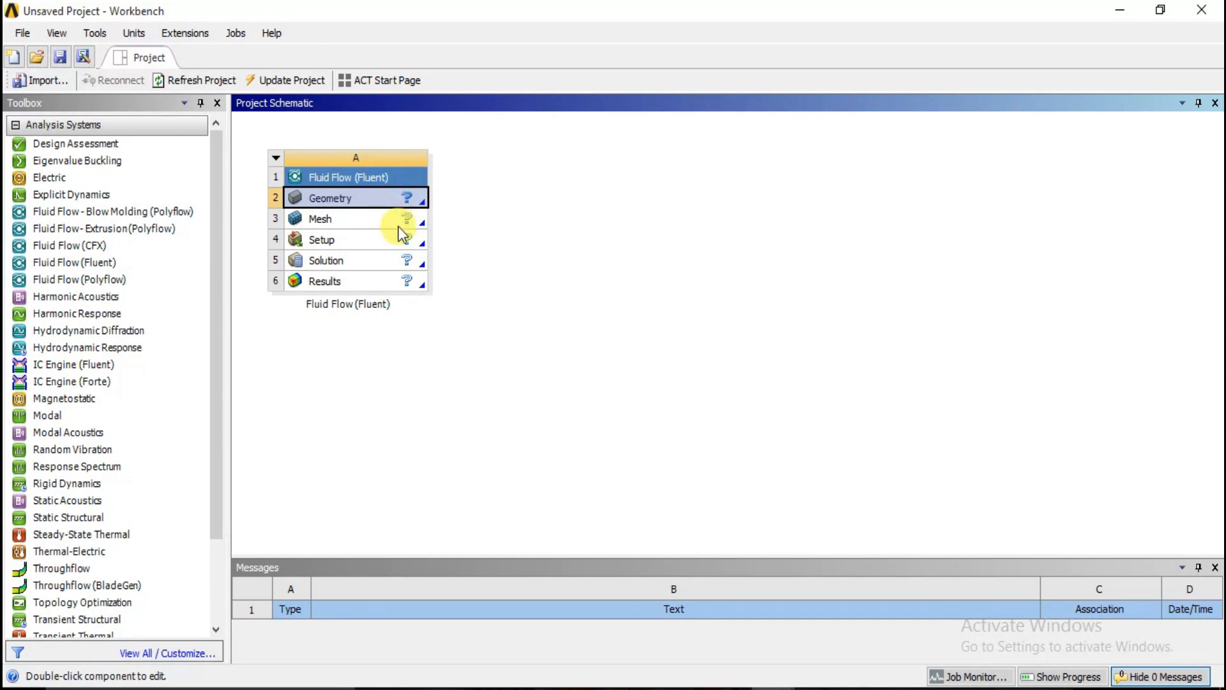
pyautogui.click(405, 224)
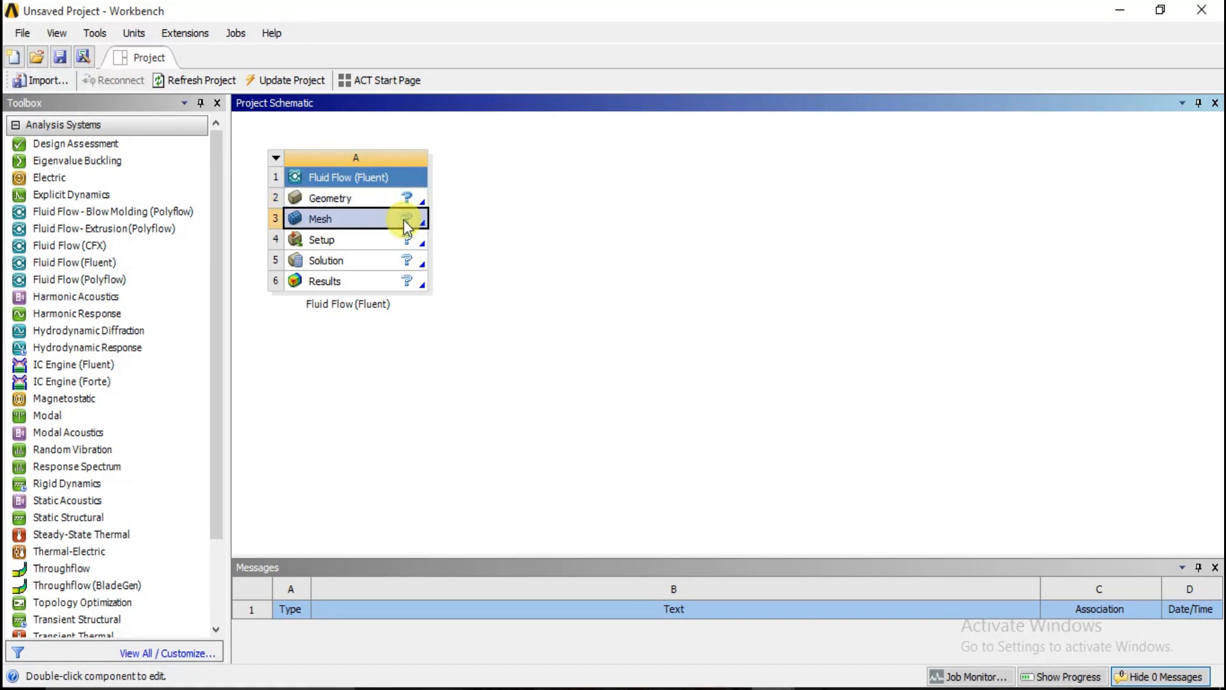
pyautogui.click(406, 250)
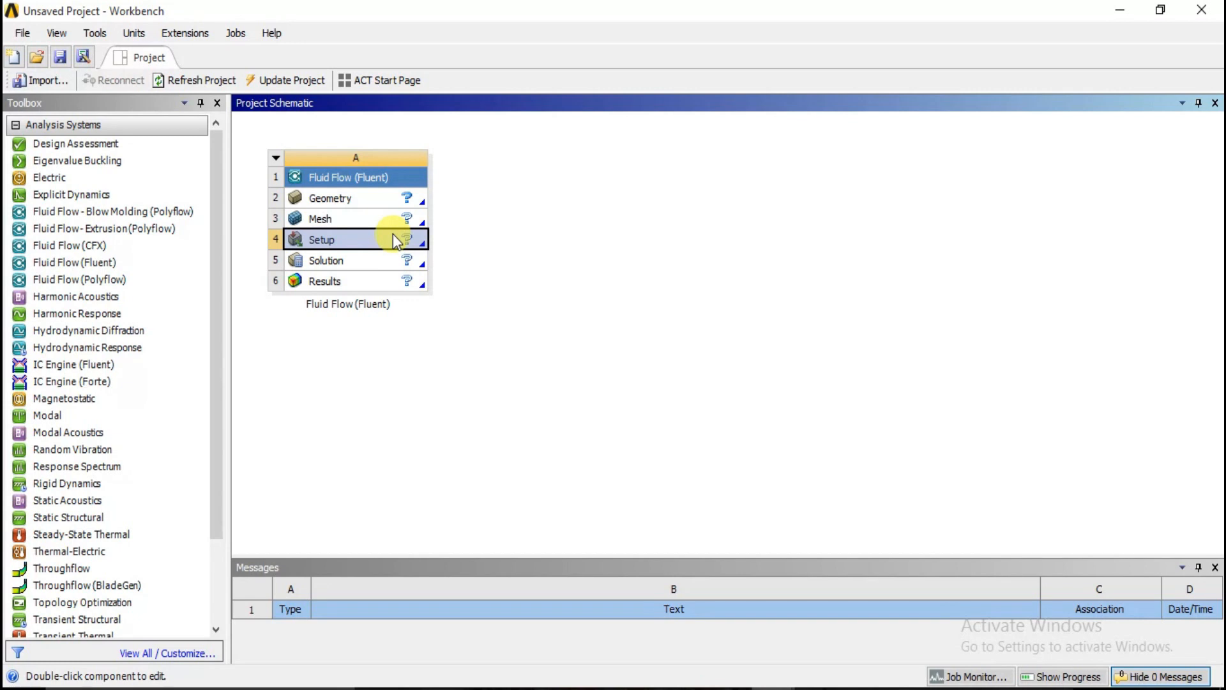
pyautogui.click(411, 285)
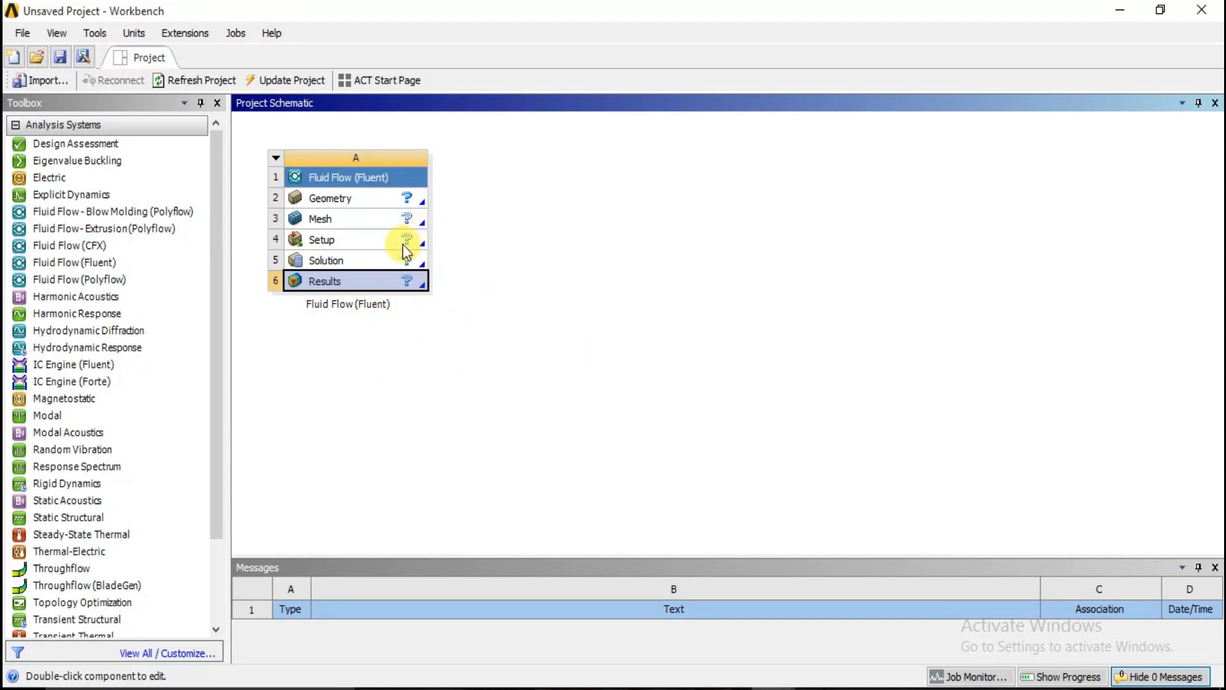
# Create a new DesignModeler geometry for the Geometry cell of the Fluid Flow (Fluent) system.
pyautogui.click(396, 198)
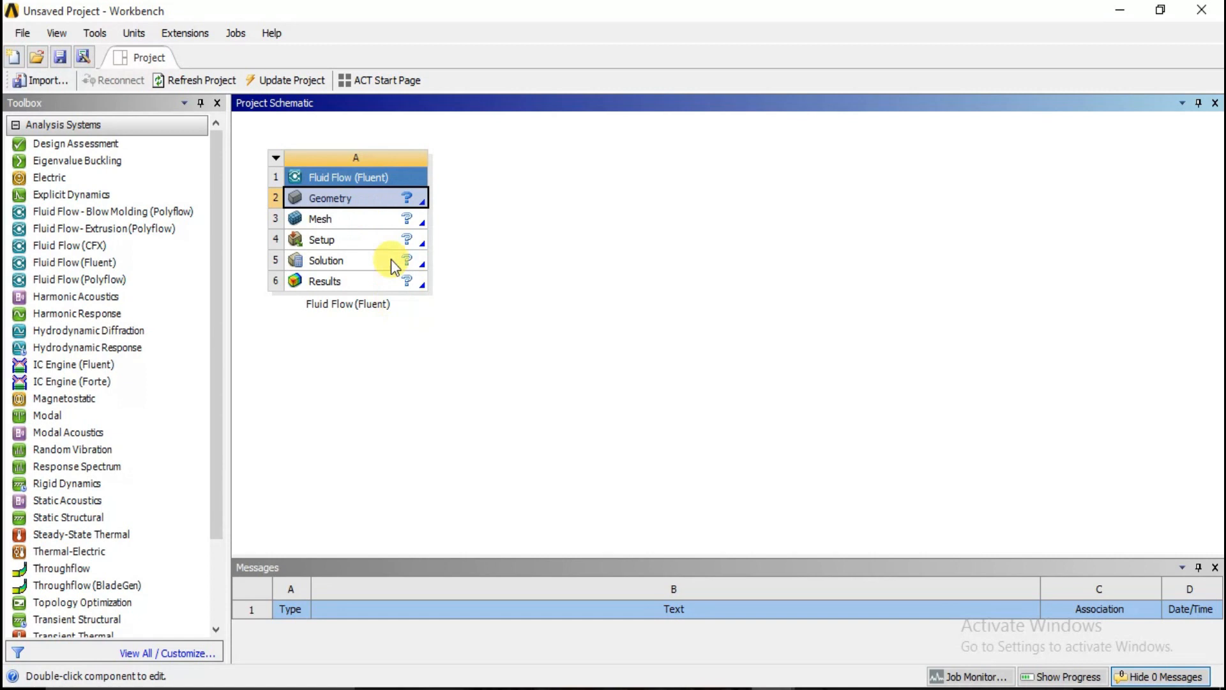
pyautogui.rightClick(396, 199)
pyautogui.click(348, 199)
pyautogui.rightClick(346, 198)
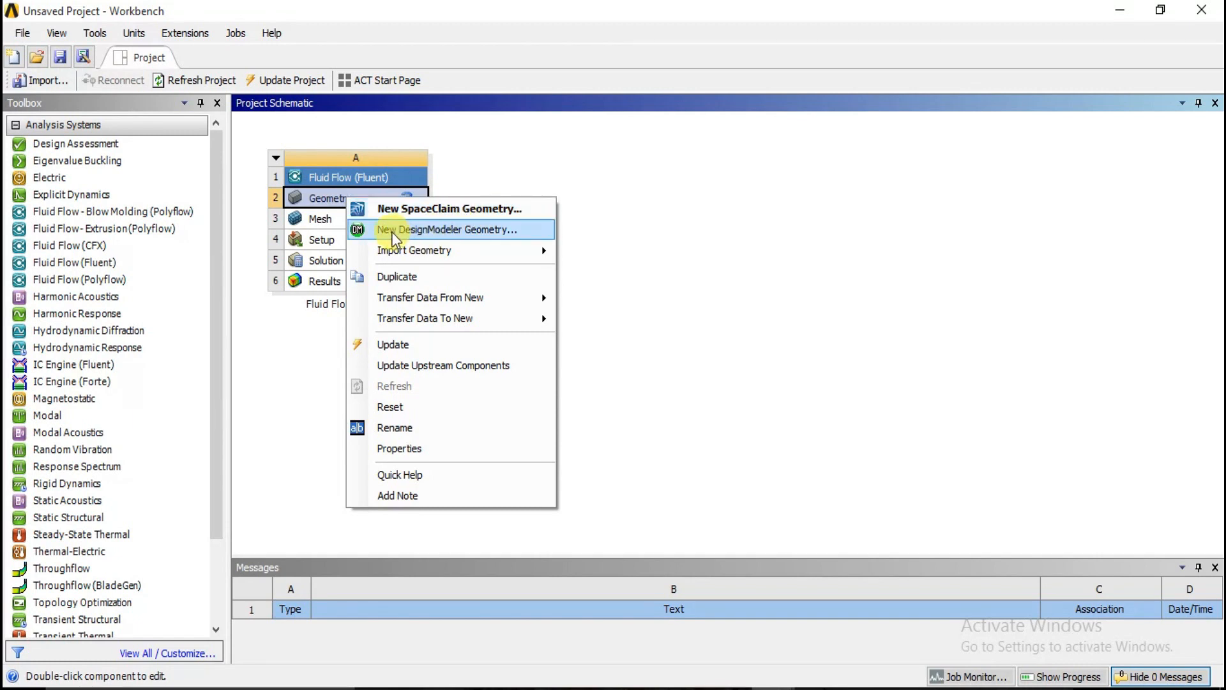
pyautogui.click(484, 235)
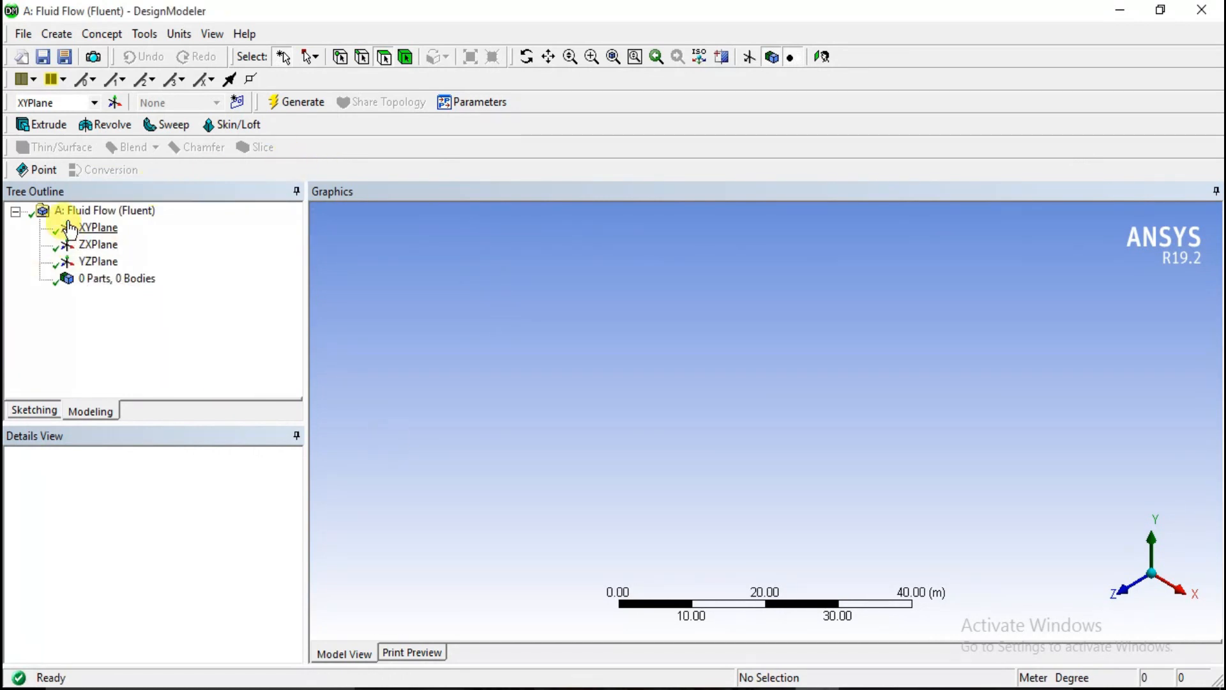
pyautogui.click(23, 35)
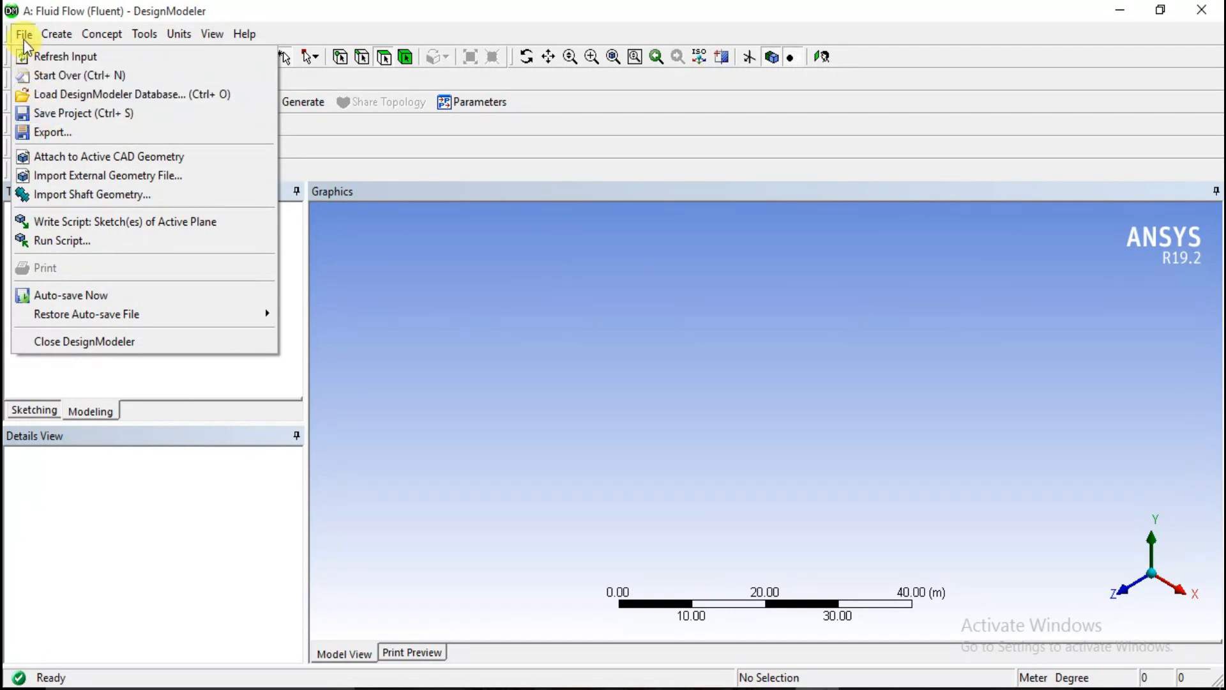
pyautogui.click(520, 363)
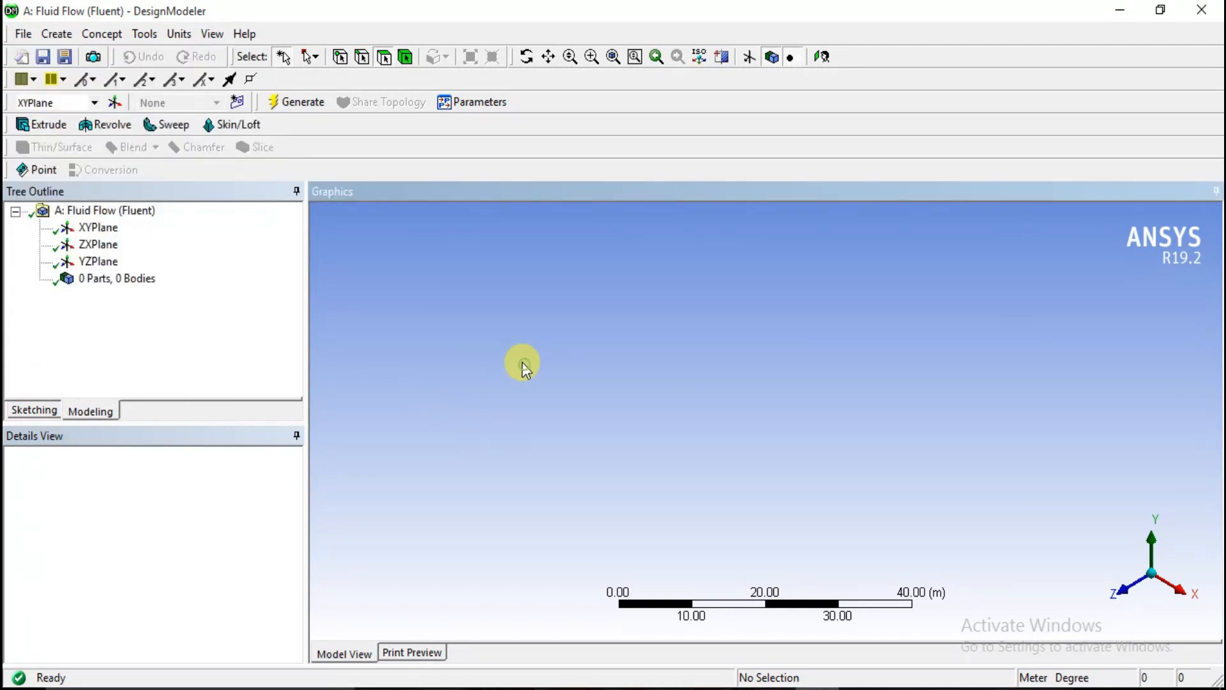
pyautogui.click(57, 37)
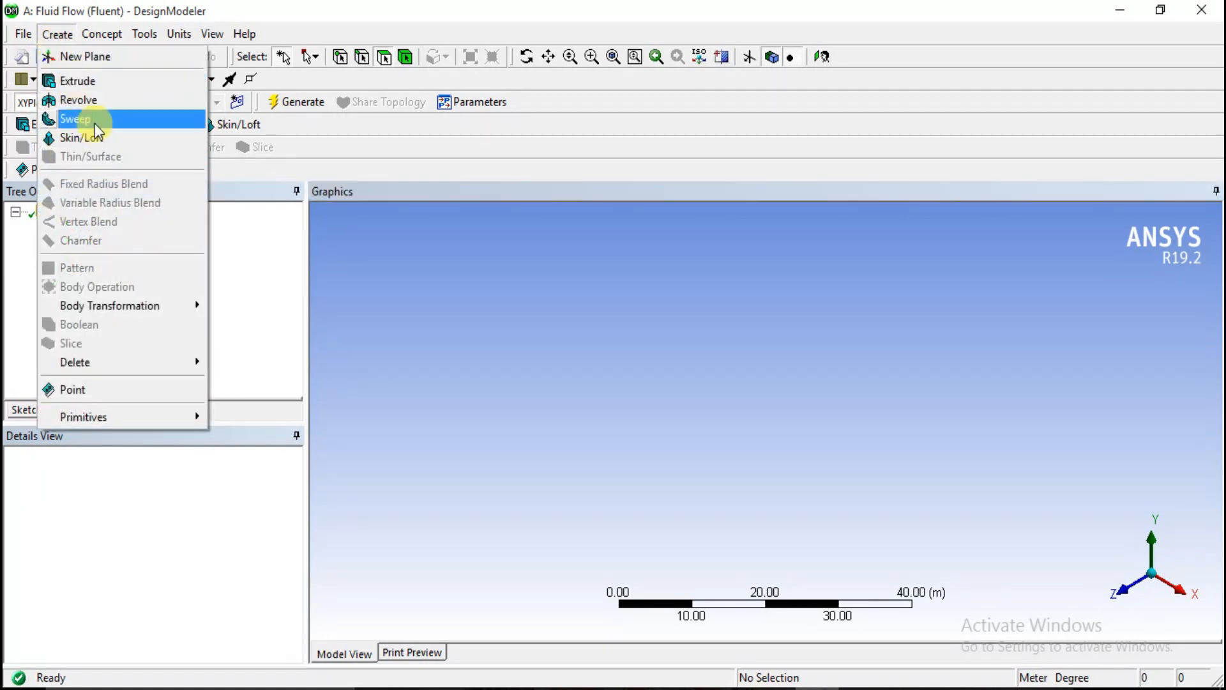
pyautogui.click(362, 273)
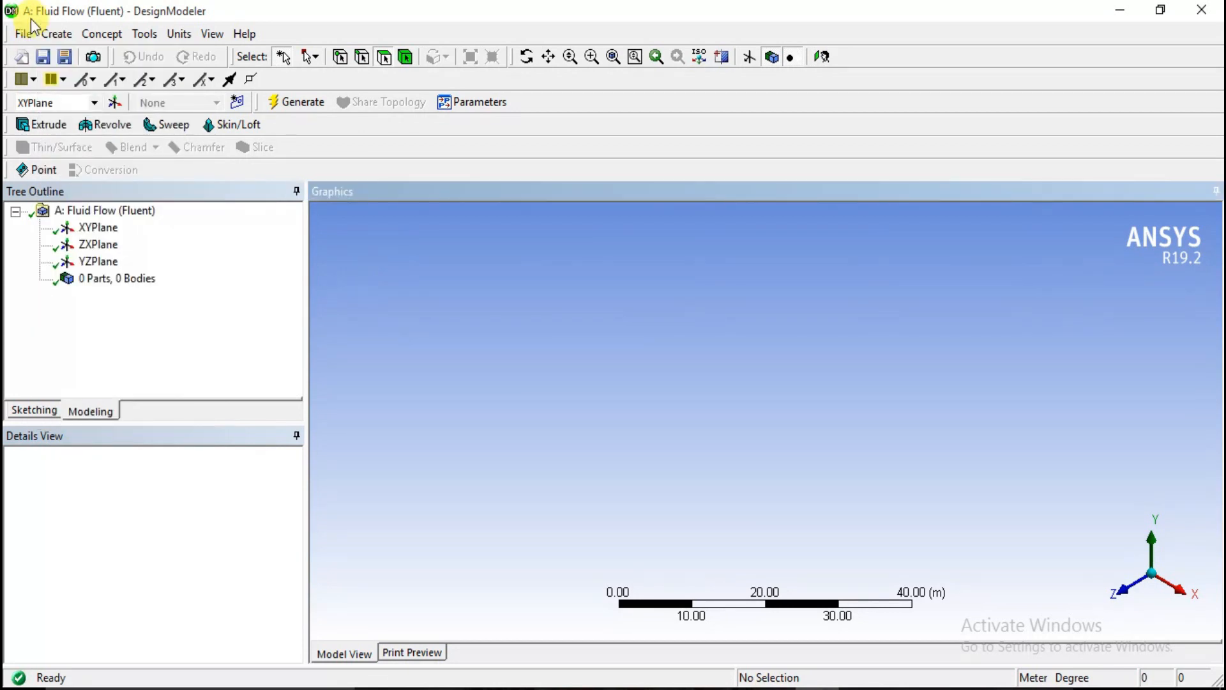
pyautogui.click(57, 34)
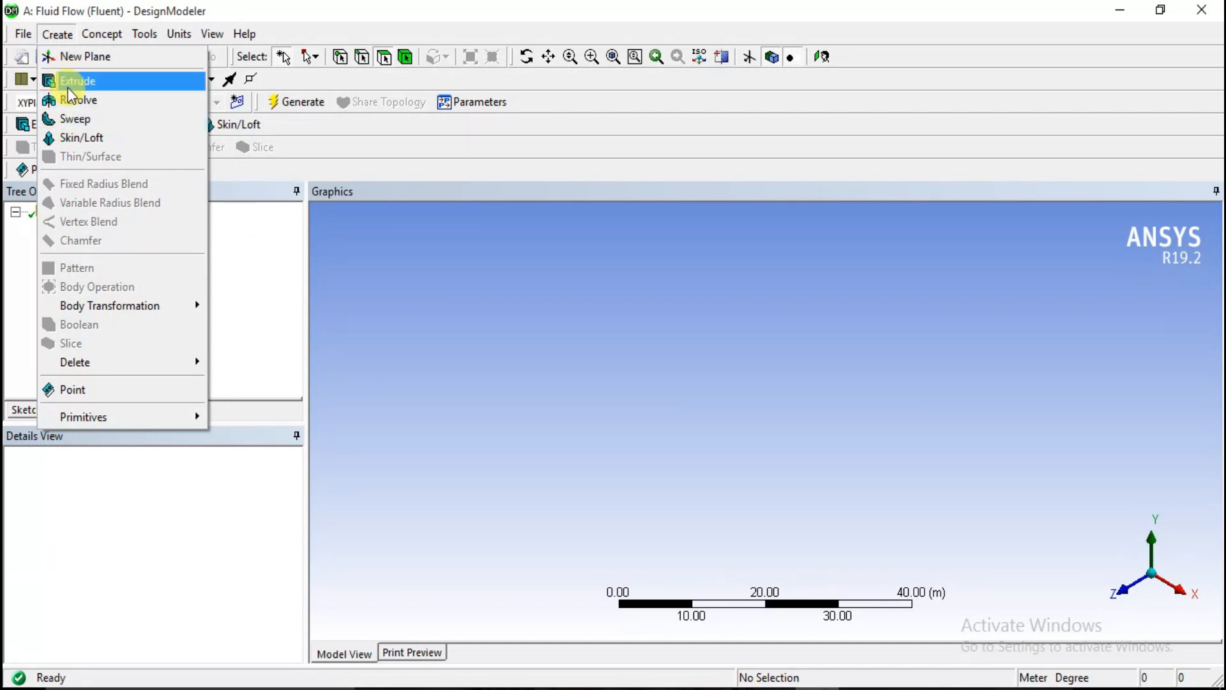
pyautogui.click(246, 247)
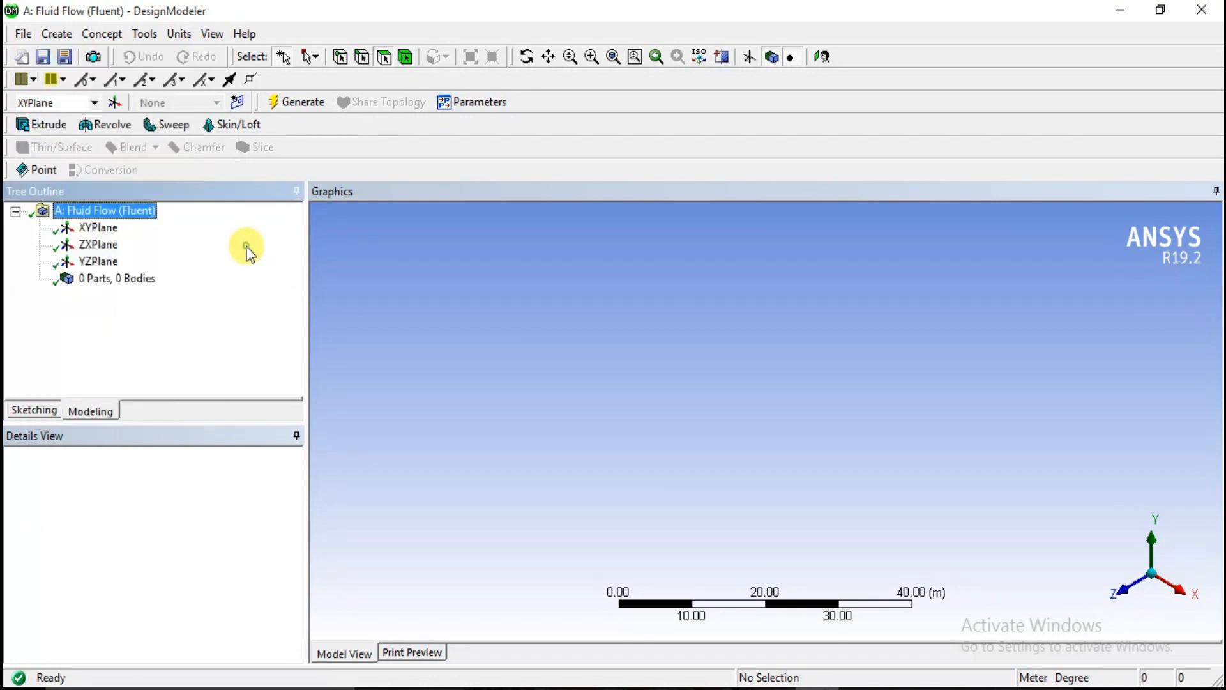
# Display the XYPlane, ZXPlane and YZPlane one after another in the graphics view.
pyautogui.click(85, 231)
pyautogui.click(87, 247)
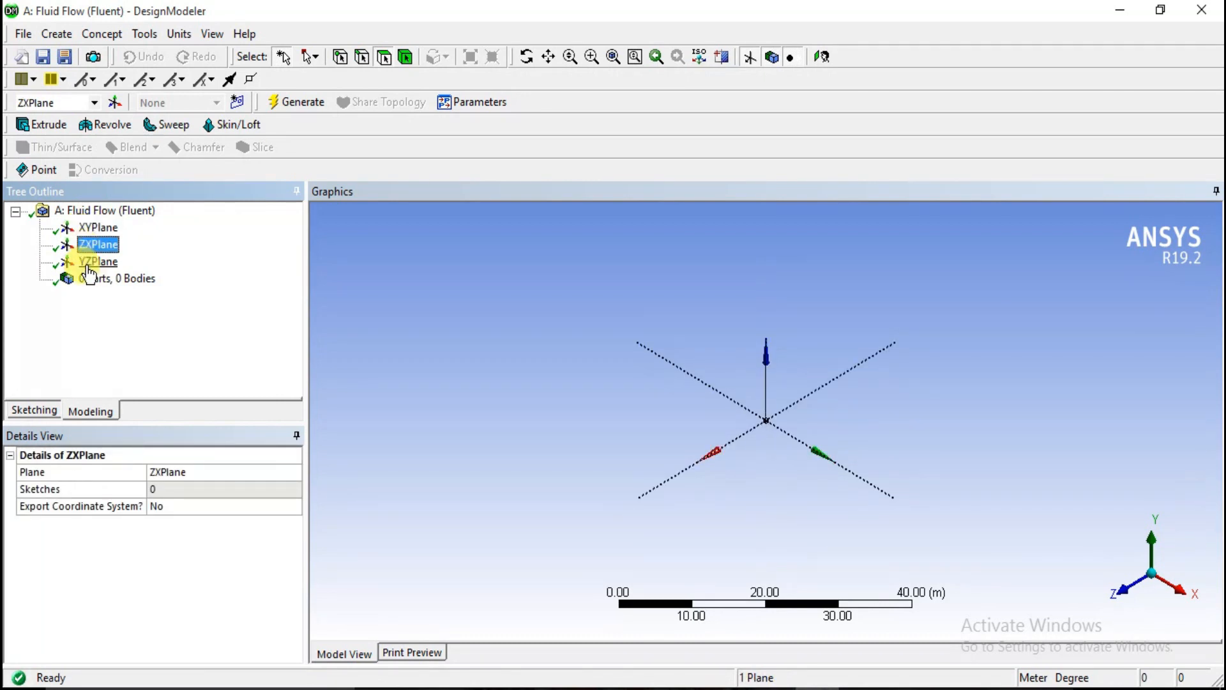
pyautogui.click(88, 266)
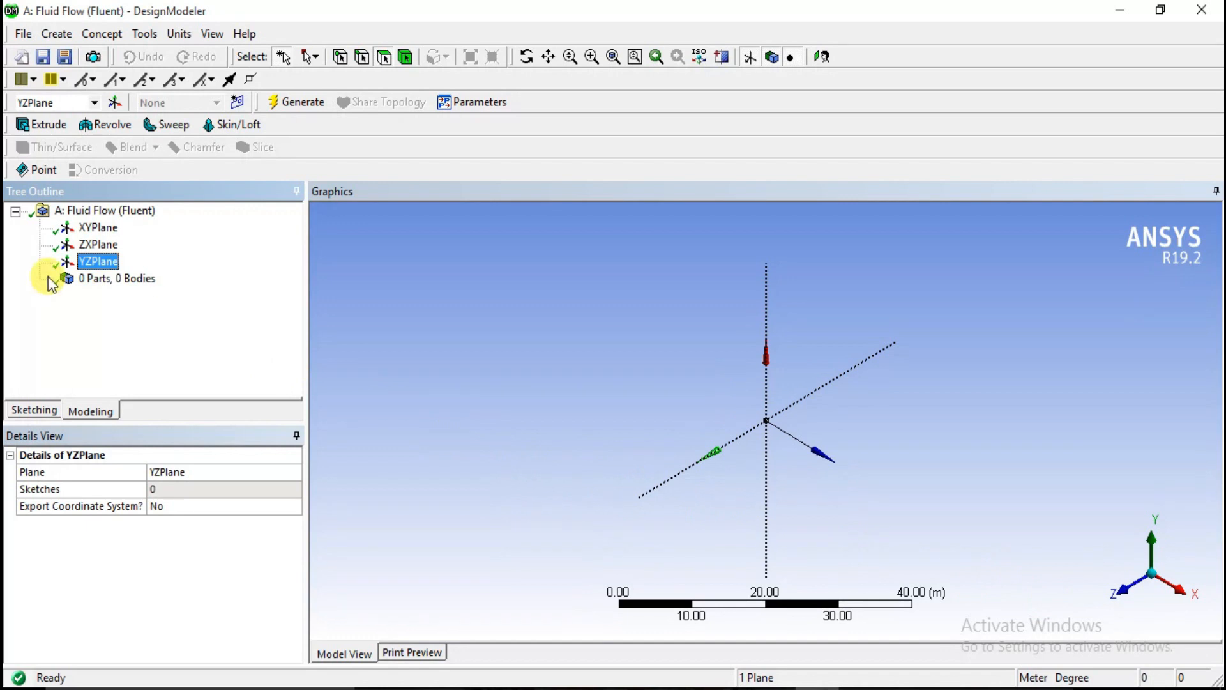
# View the XYPlane and the ZXPlane face-on, and return to the isometric view.
pyautogui.click(93, 230)
pyautogui.rightClick(94, 228)
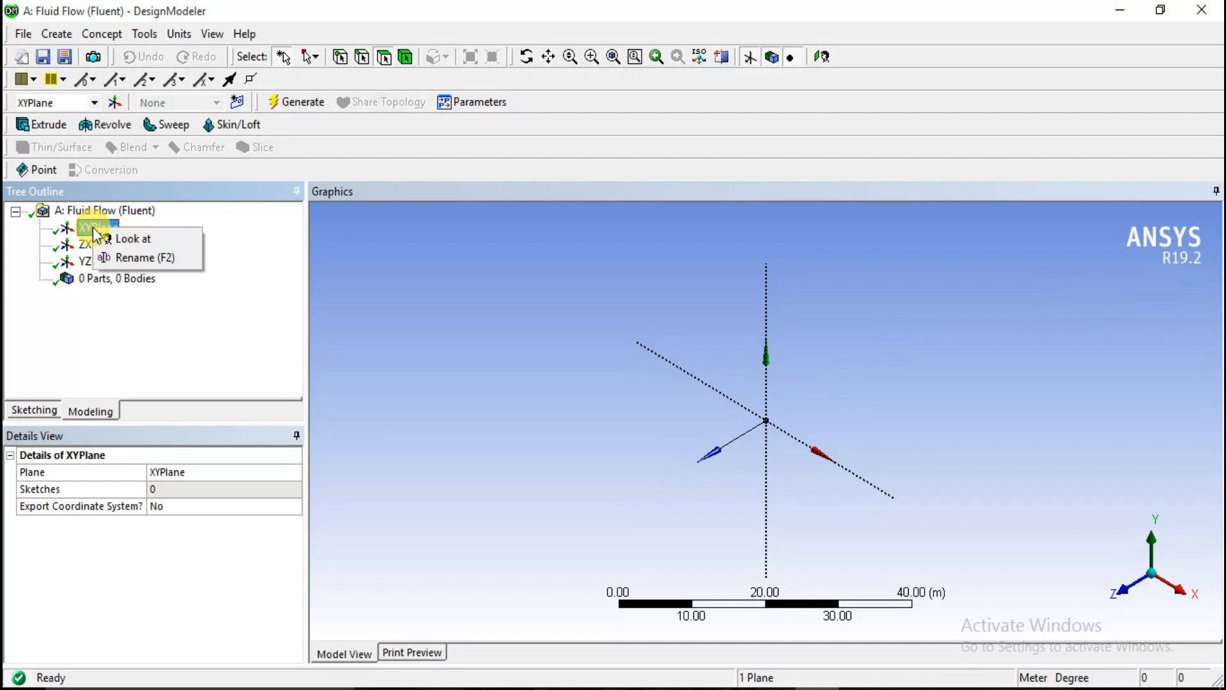
pyautogui.click(129, 240)
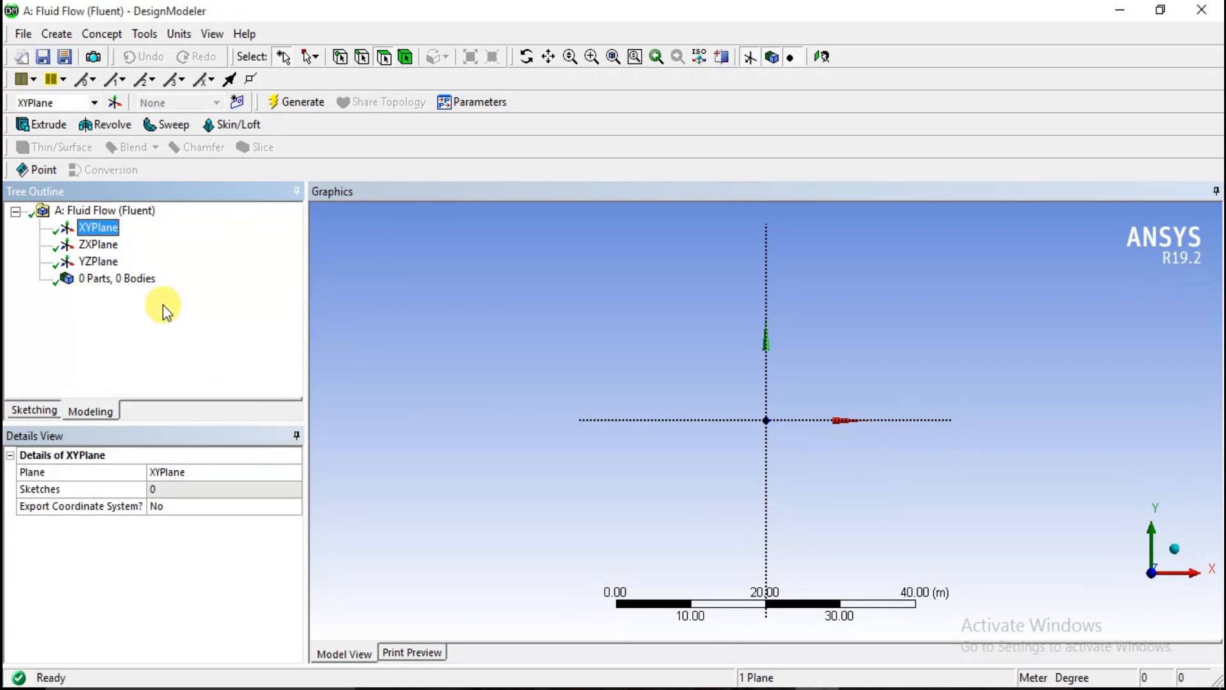
pyautogui.rightClick(88, 247)
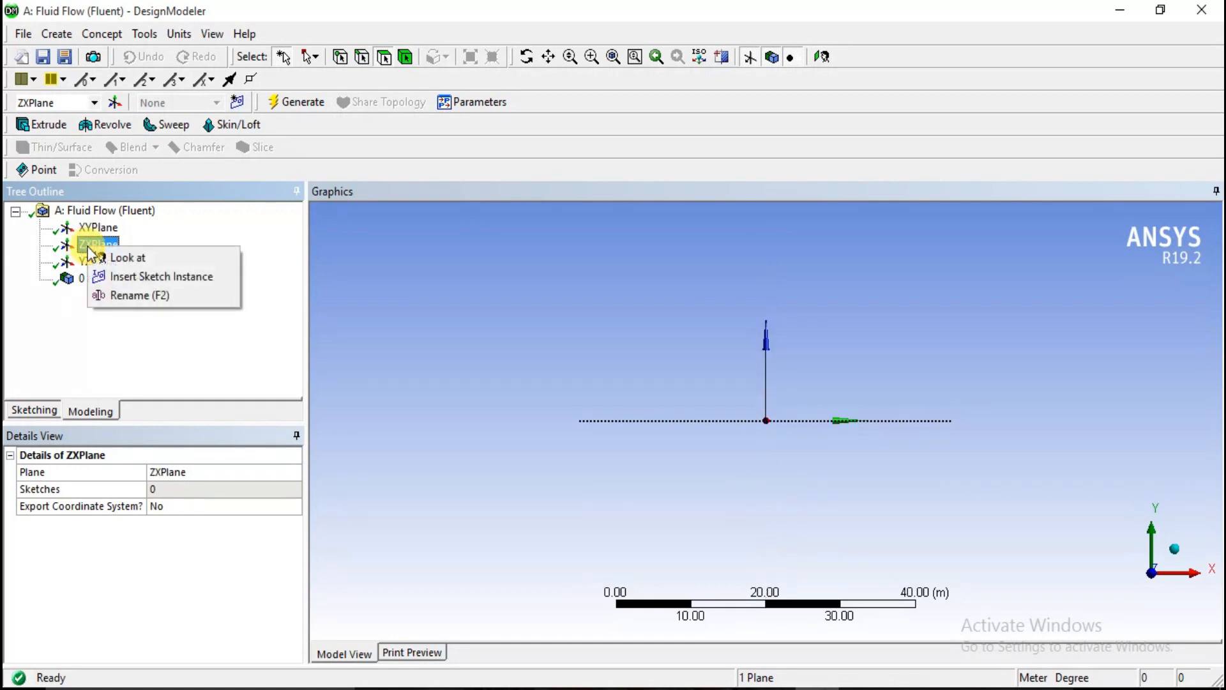
pyautogui.click(122, 256)
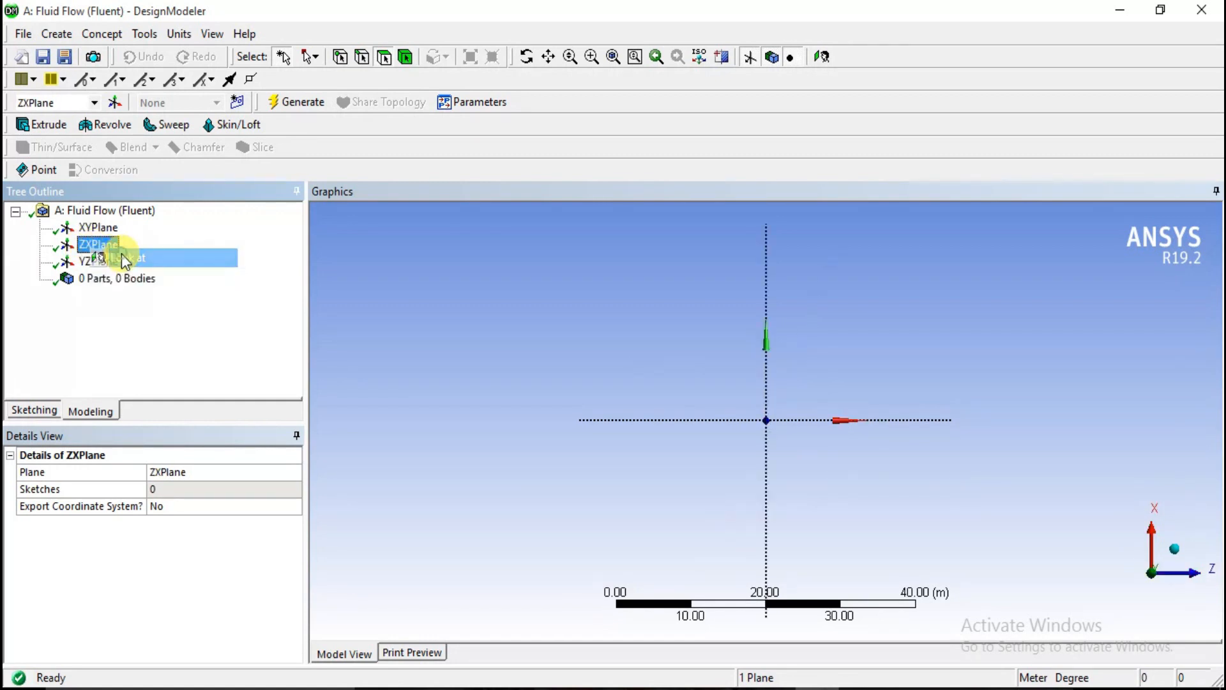
pyautogui.click(1177, 551)
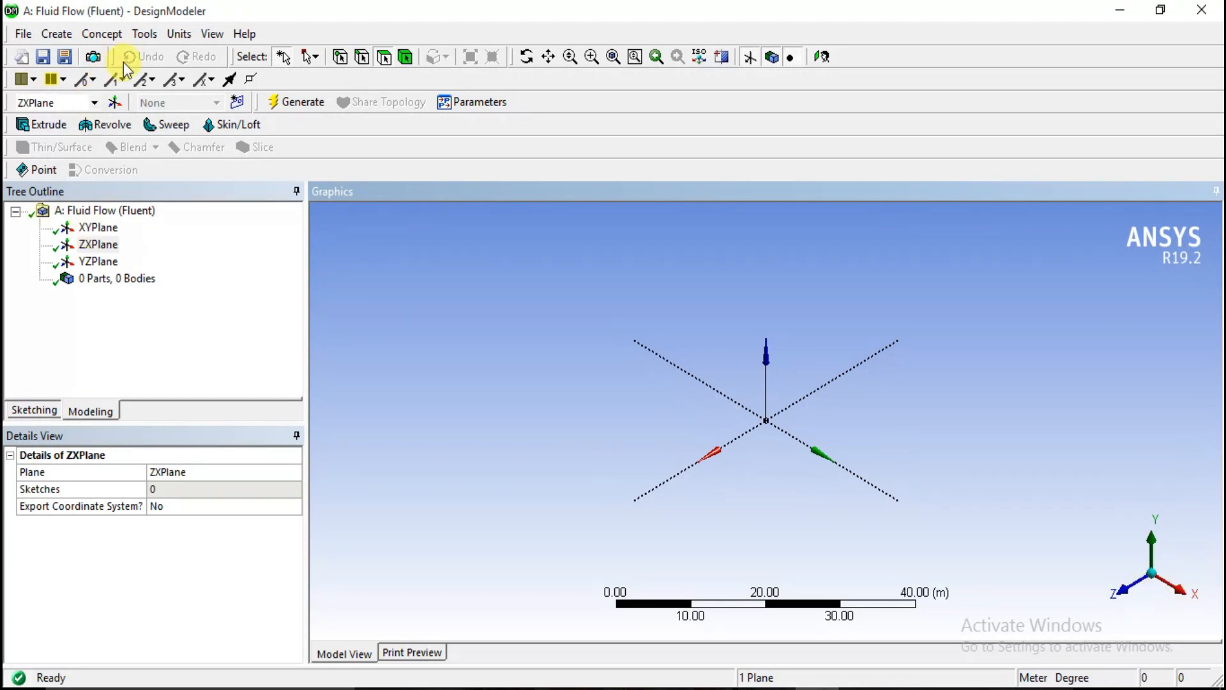
# Set the model's length unit to Centimeter.
pyautogui.click(180, 33)
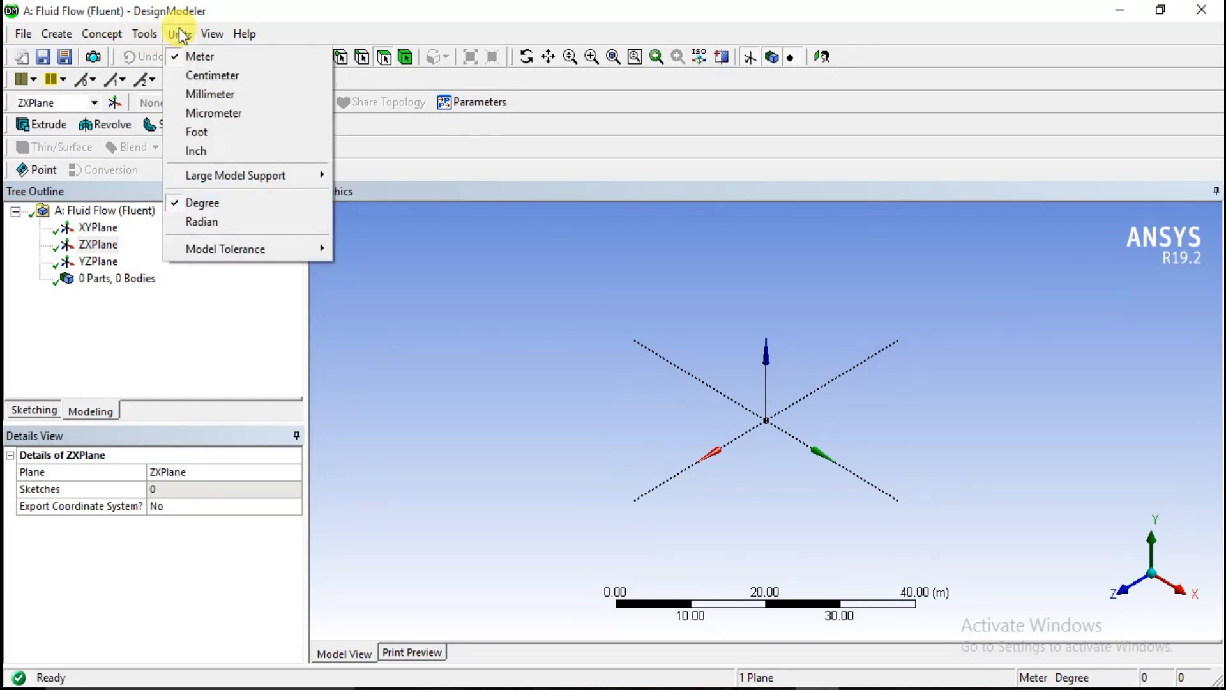
pyautogui.click(177, 76)
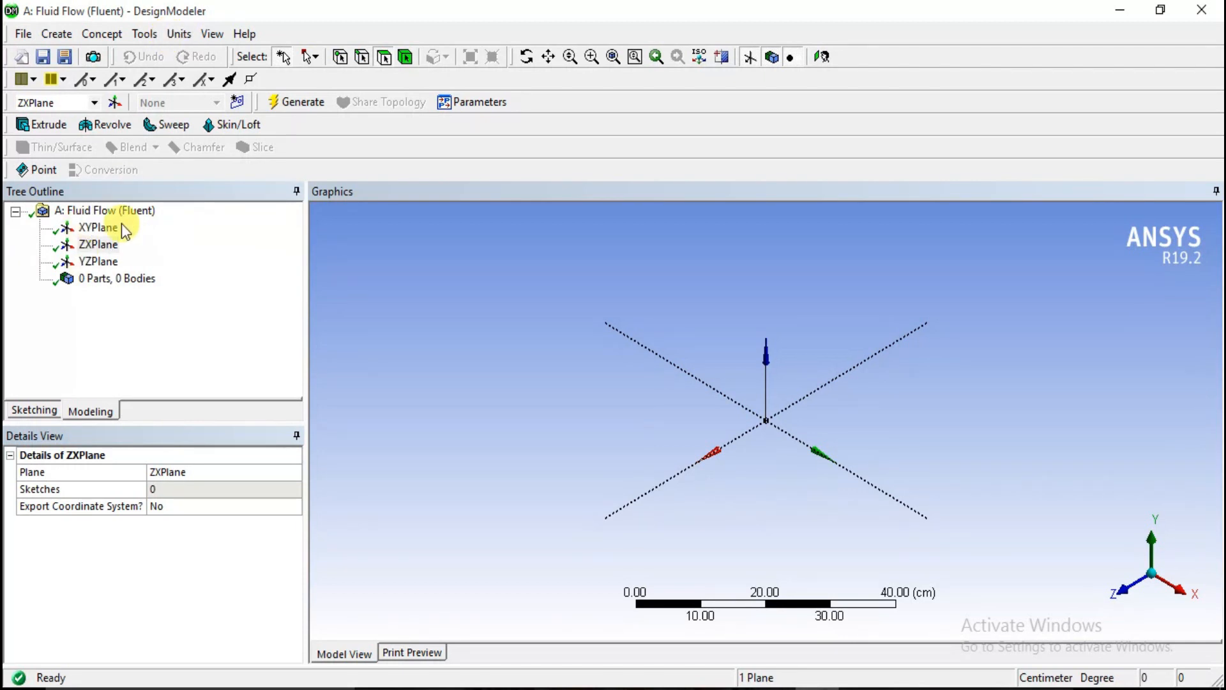
# Create a new sketch on the XYPlane and open it face-on for sketching.
pyautogui.click(87, 229)
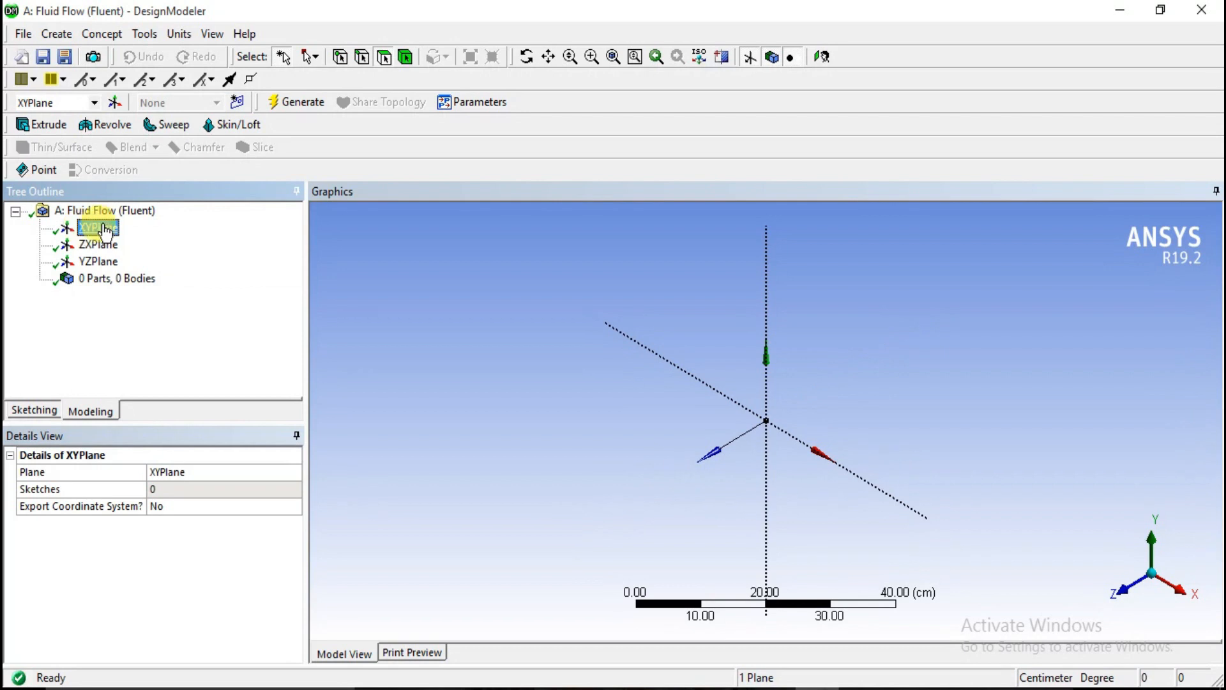
pyautogui.click(238, 104)
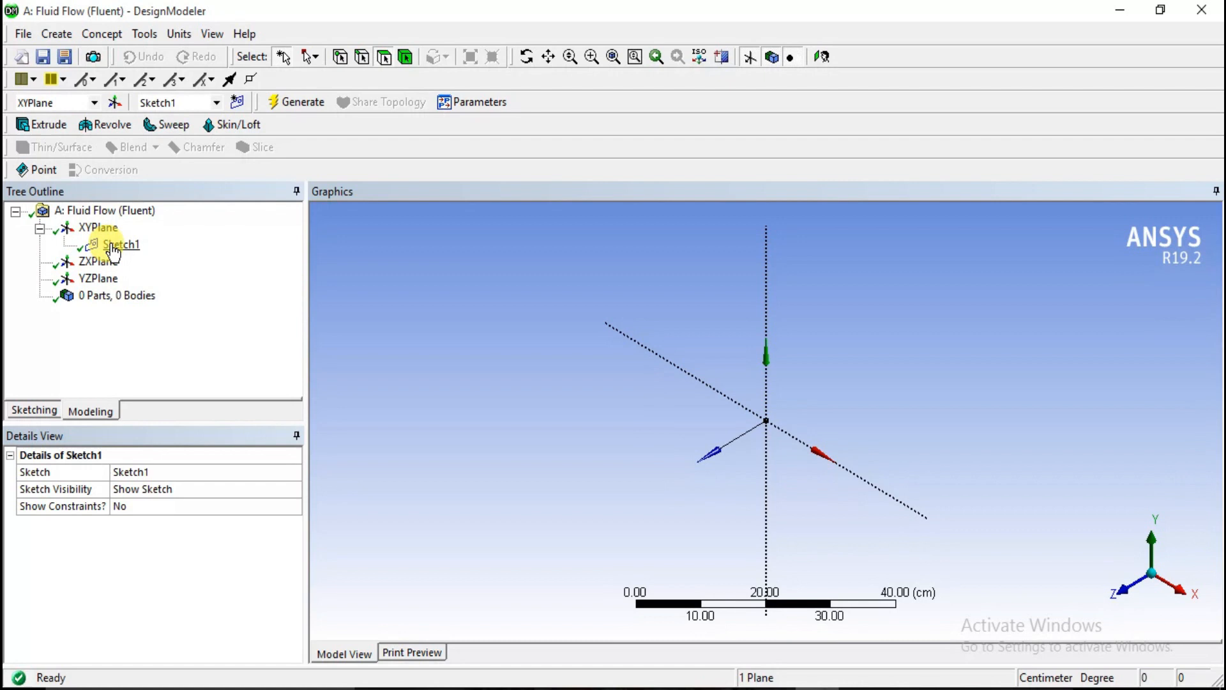
pyautogui.rightClick(125, 249)
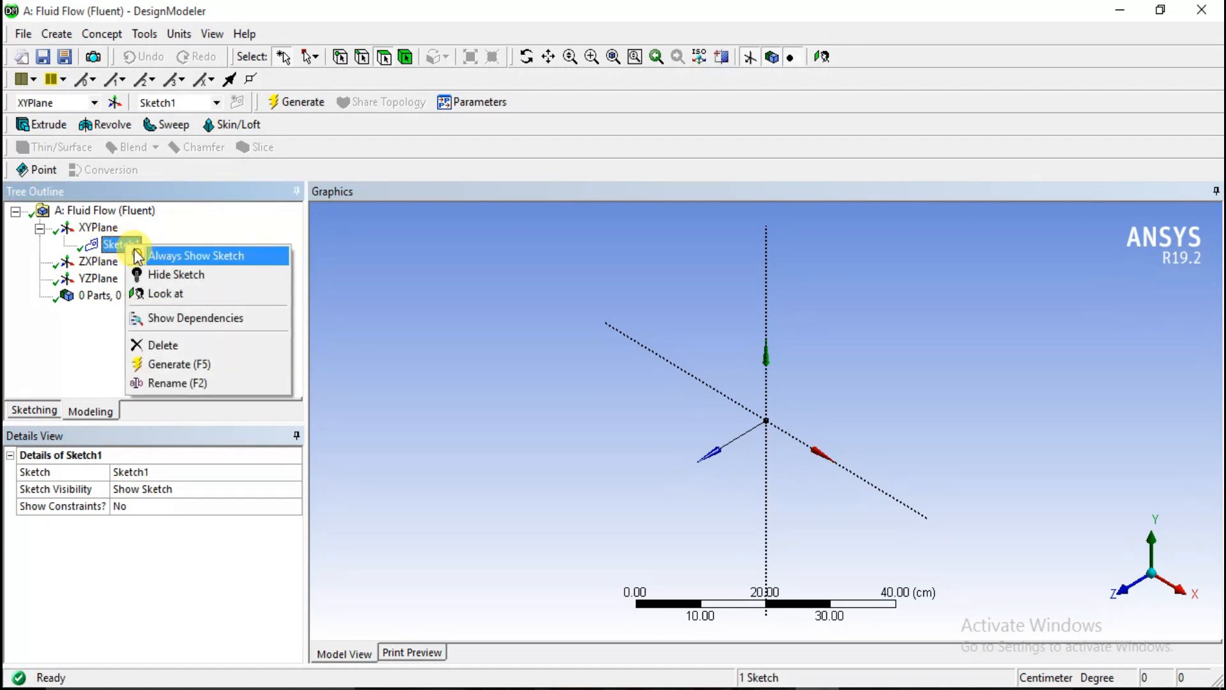
pyautogui.click(164, 295)
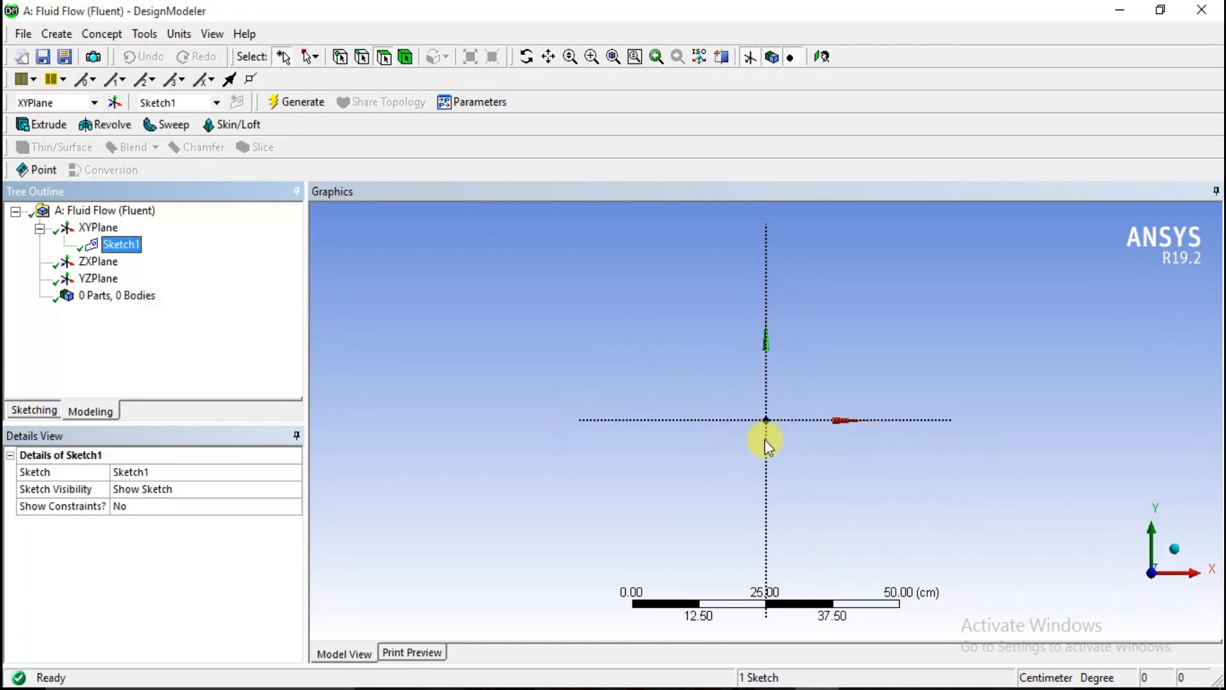
pyautogui.scroll(2, 764, 439)
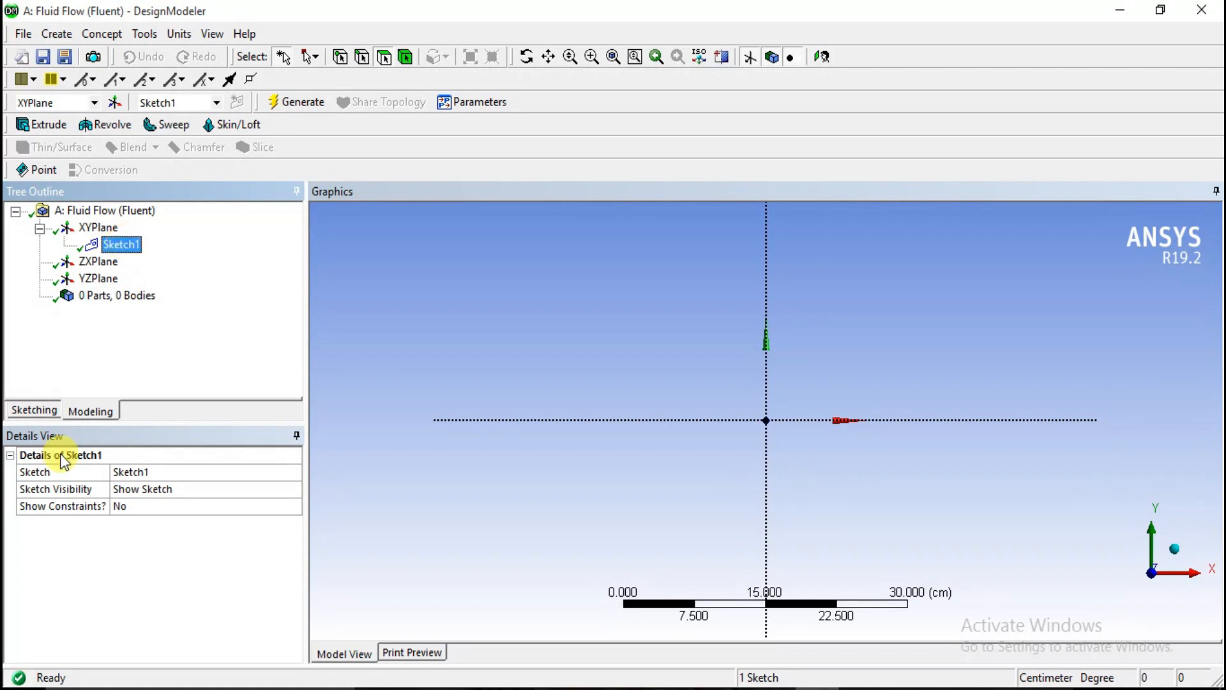
pyautogui.click(25, 412)
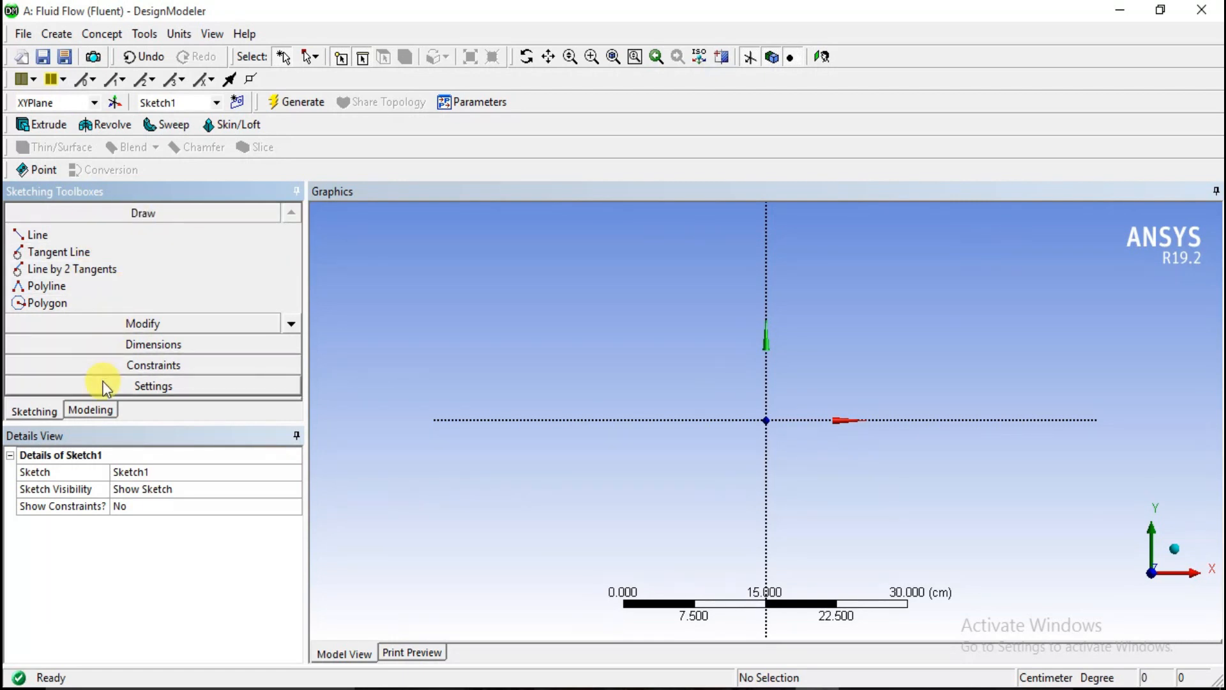
# Examine the available Draw tools for sketching, from Line down past Circle and back.
pyautogui.click(289, 323)
pyautogui.click(289, 324)
pyautogui.click(289, 324)
pyautogui.click(287, 323)
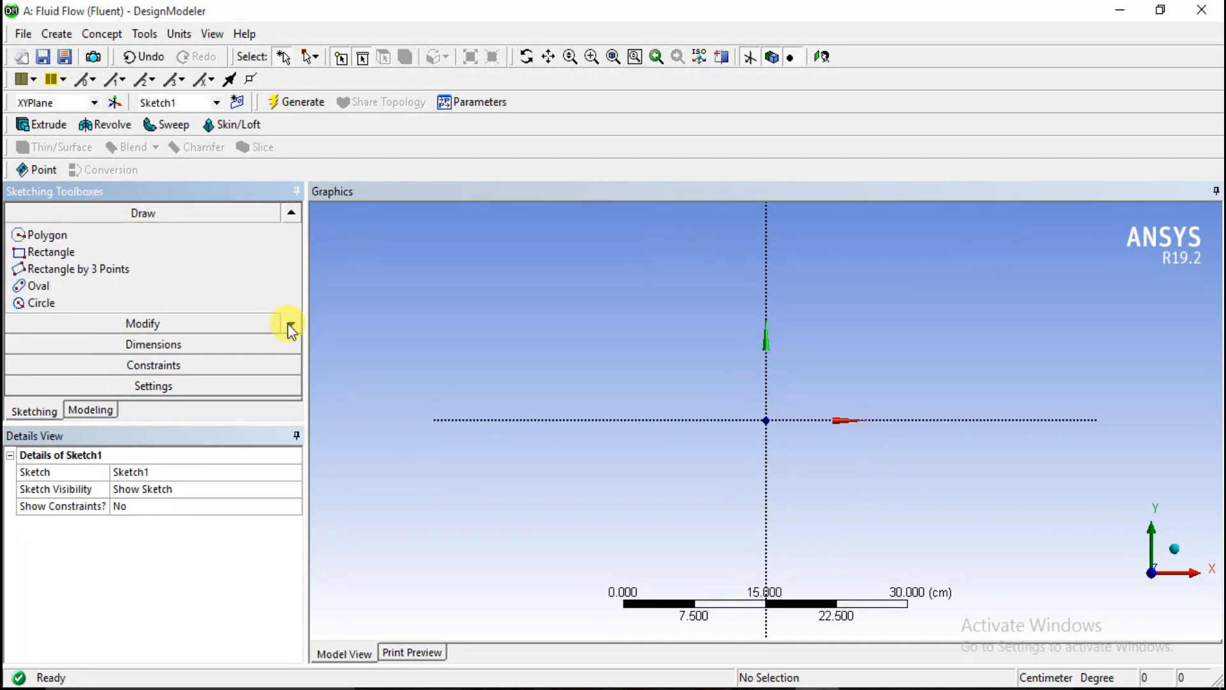
pyautogui.click(287, 323)
pyautogui.click(291, 216)
pyautogui.click(291, 216)
pyautogui.click(291, 215)
pyautogui.click(292, 215)
pyautogui.click(291, 216)
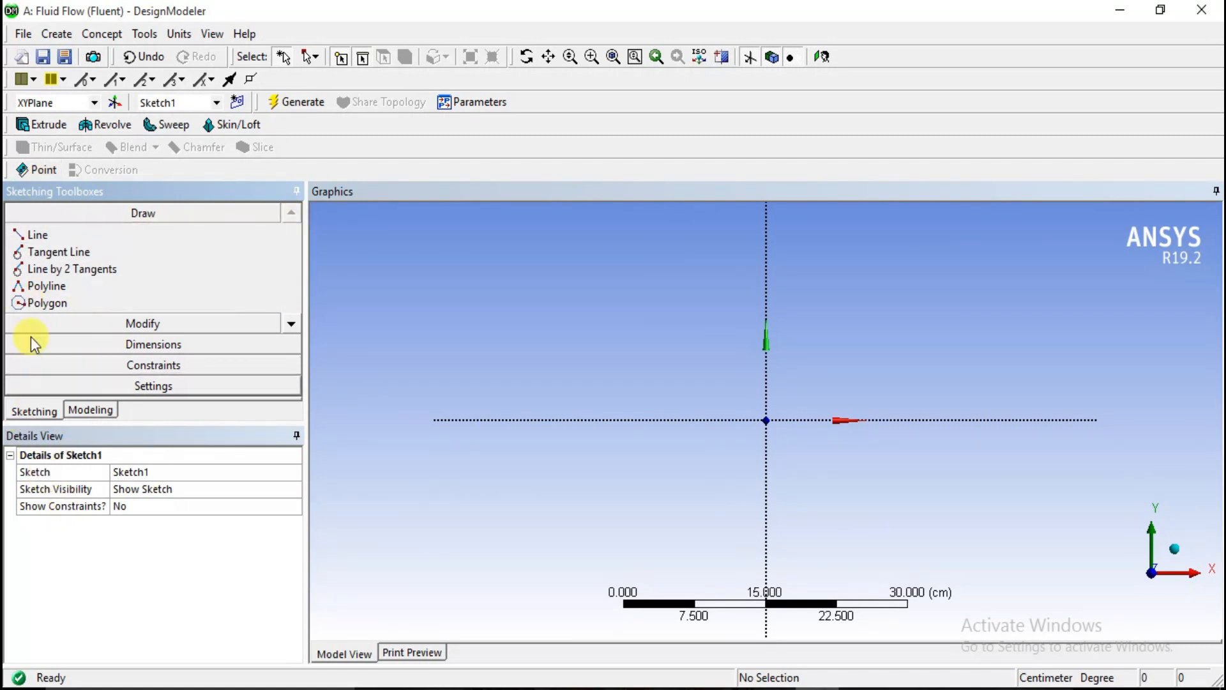
# Draw three parallel, upward-slanting lines one above another in the upper-left quadrant of the XYPlane sketch.
pyautogui.click(36, 234)
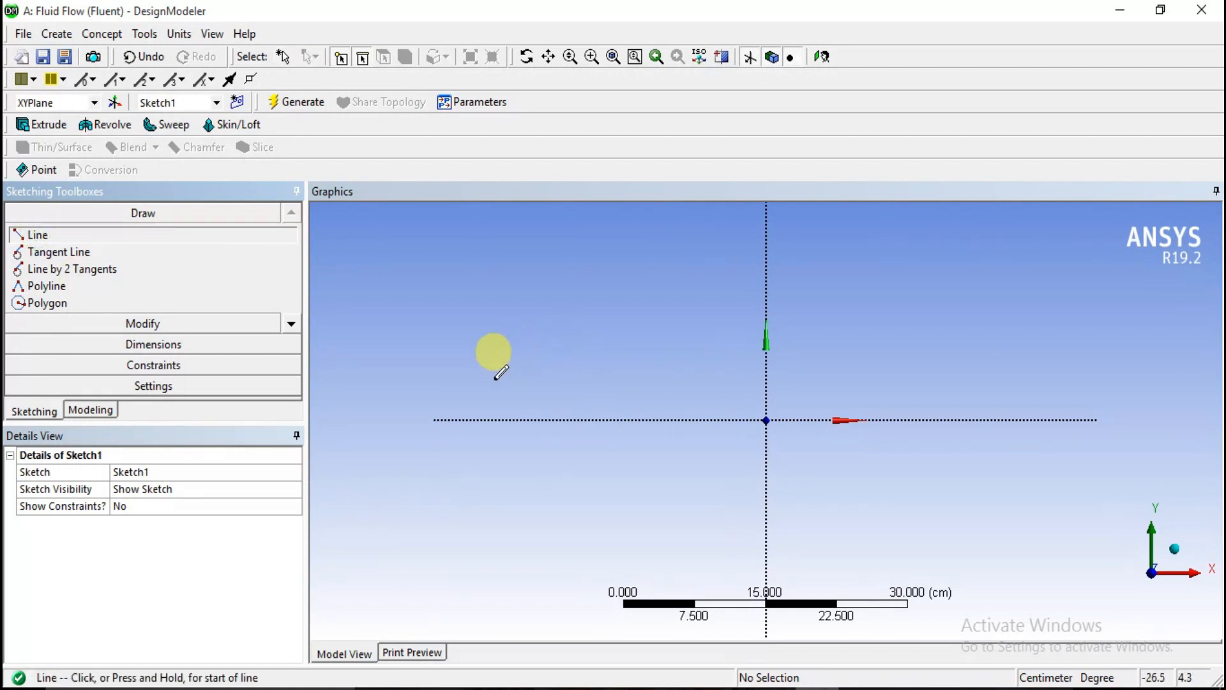
pyautogui.click(555, 382)
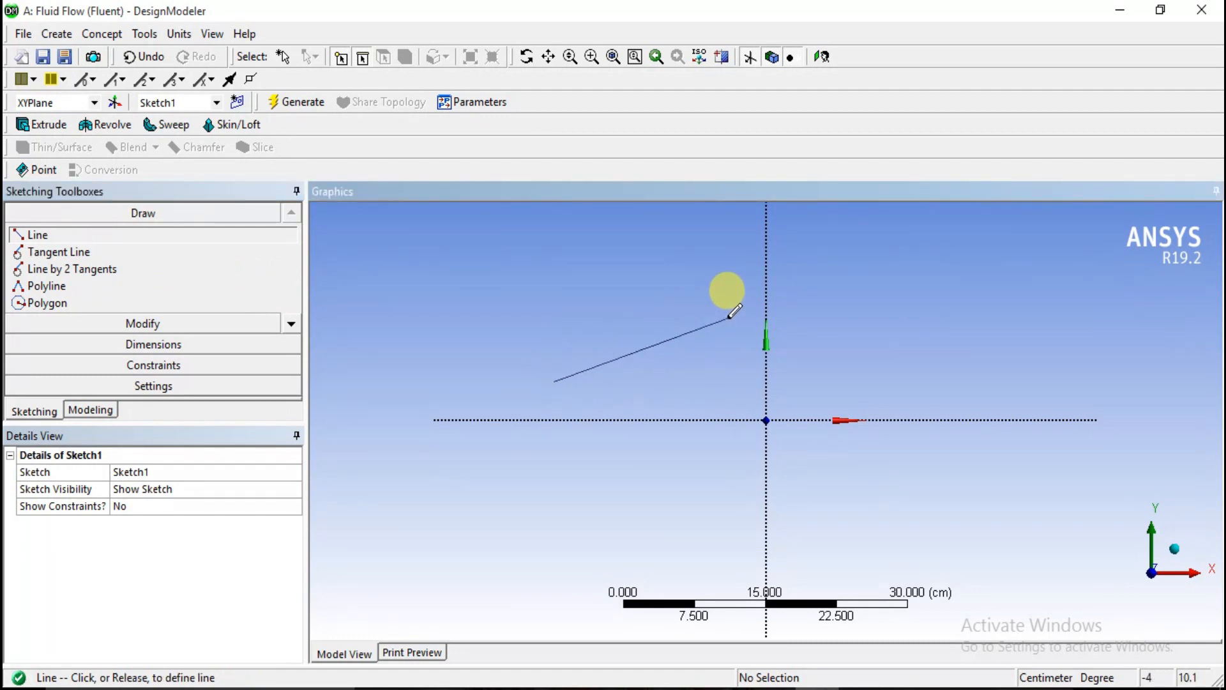
pyautogui.click(728, 318)
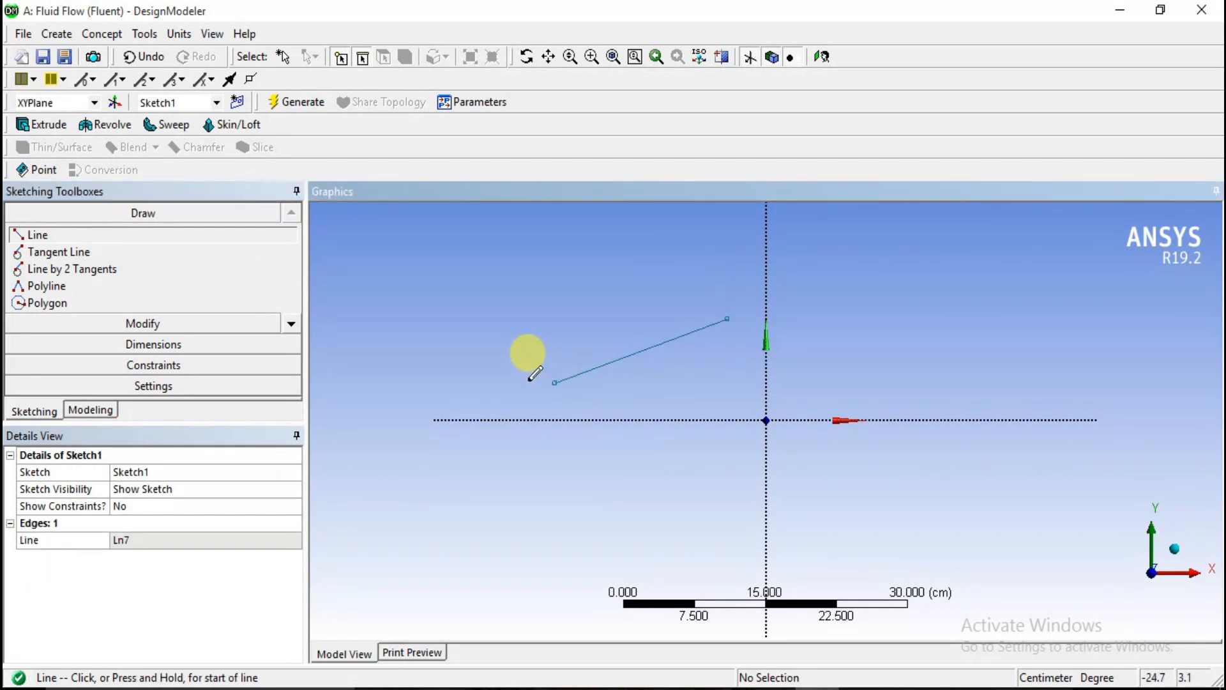
pyautogui.click(530, 355)
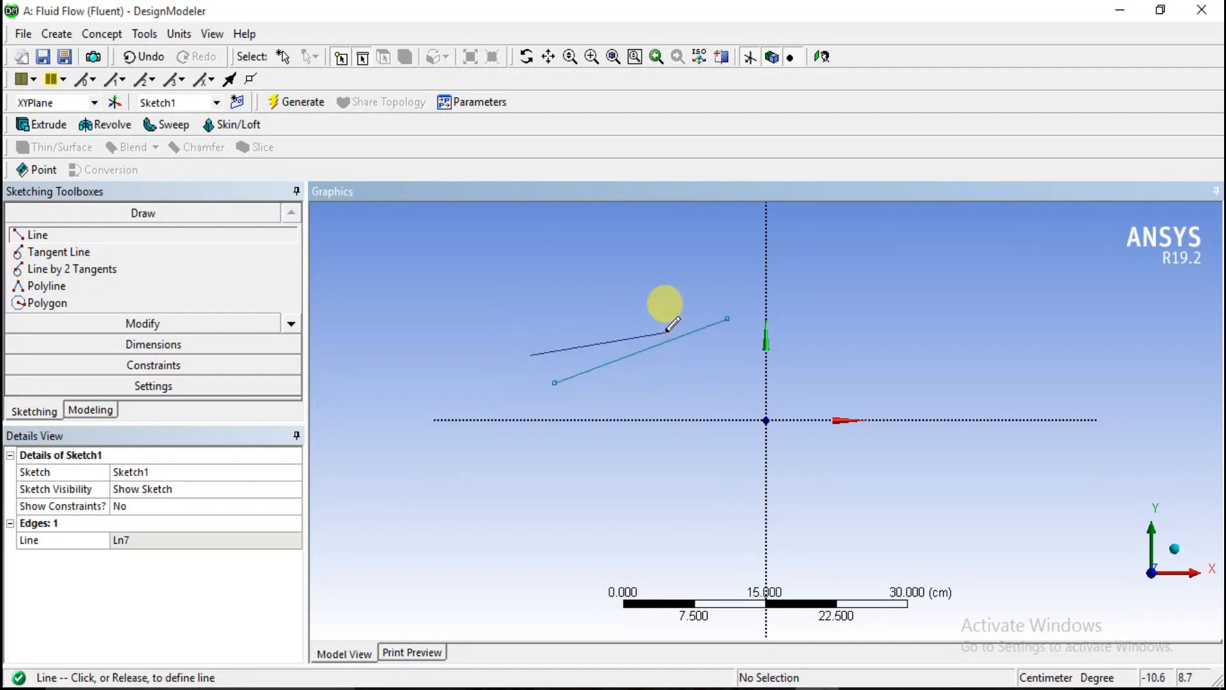
pyautogui.click(686, 300)
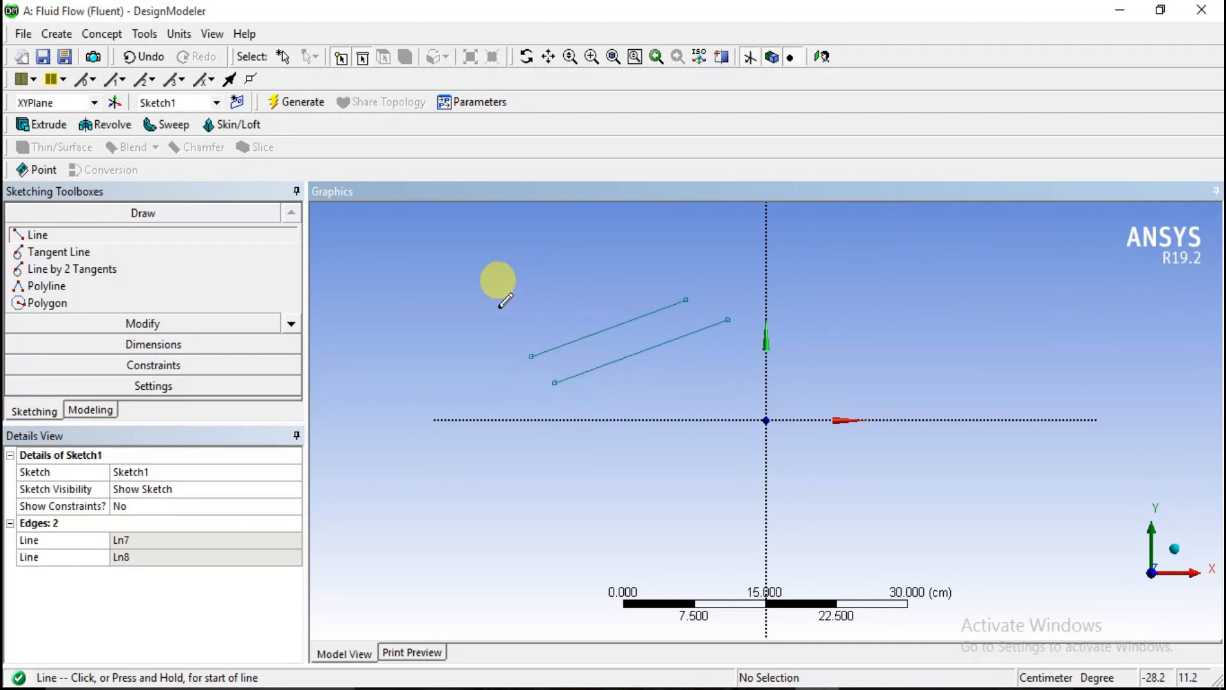
pyautogui.click(511, 325)
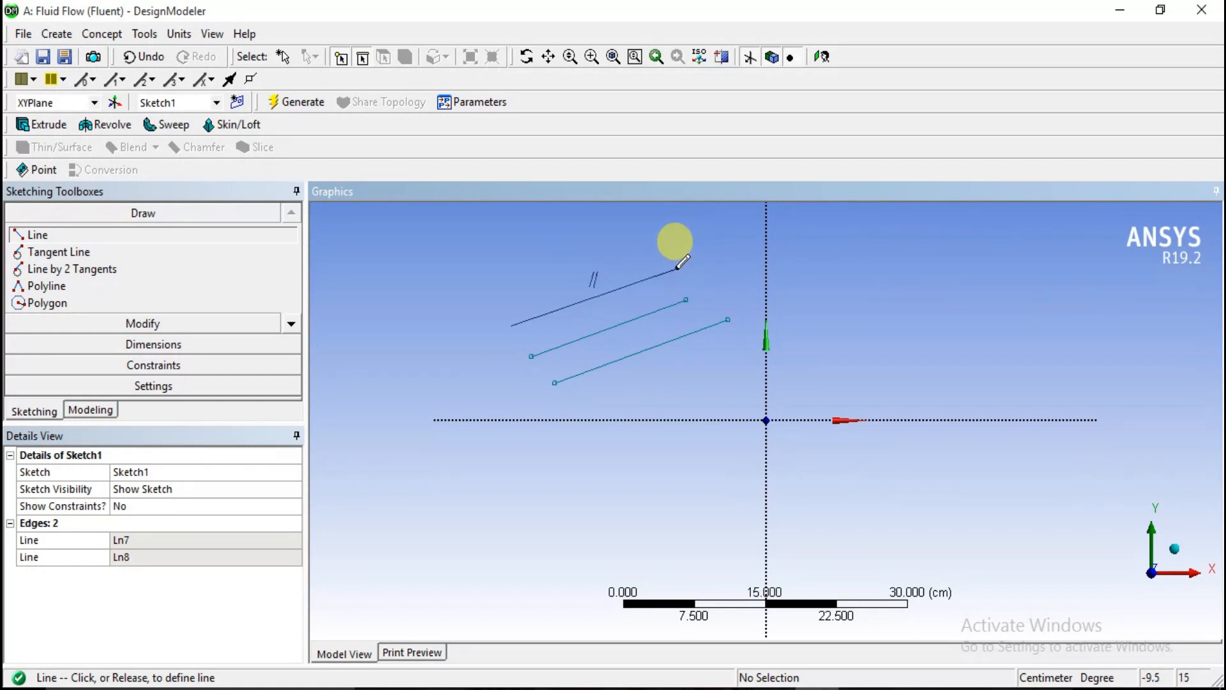
pyautogui.click(676, 269)
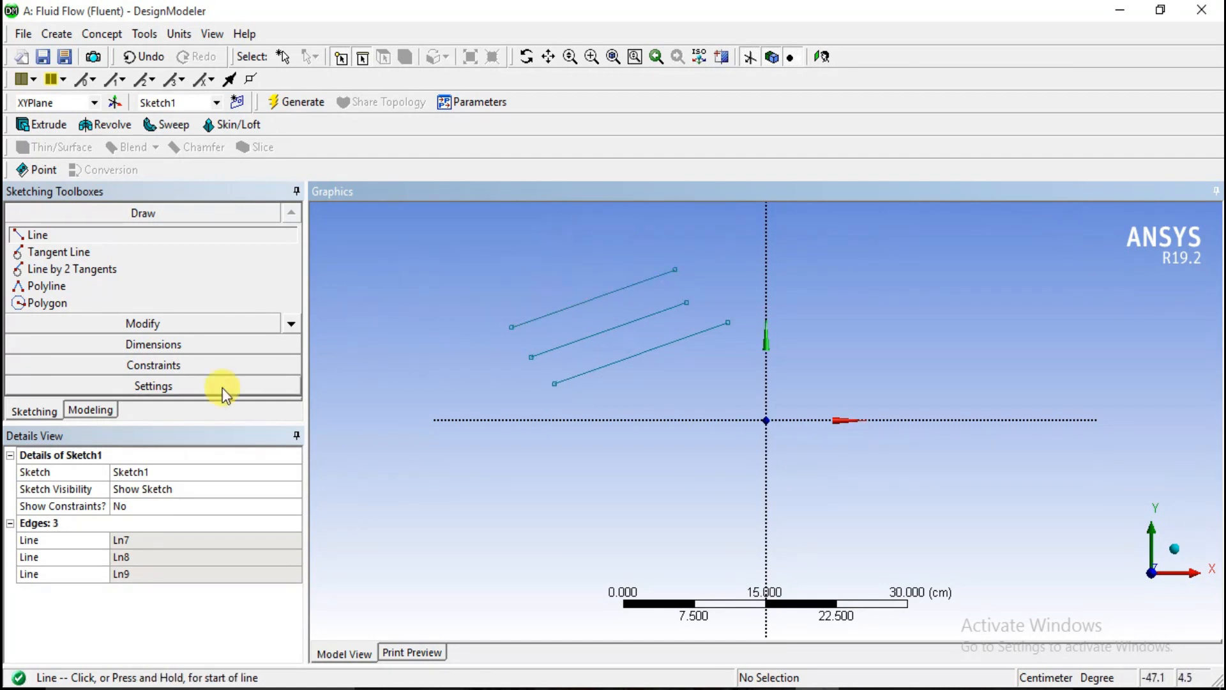
# Draw a circle in the upper-right quadrant of the sketch, just above the horizontal axis.
pyautogui.click(291, 323)
pyautogui.click(291, 323)
pyautogui.click(292, 324)
pyautogui.click(291, 323)
pyautogui.click(292, 323)
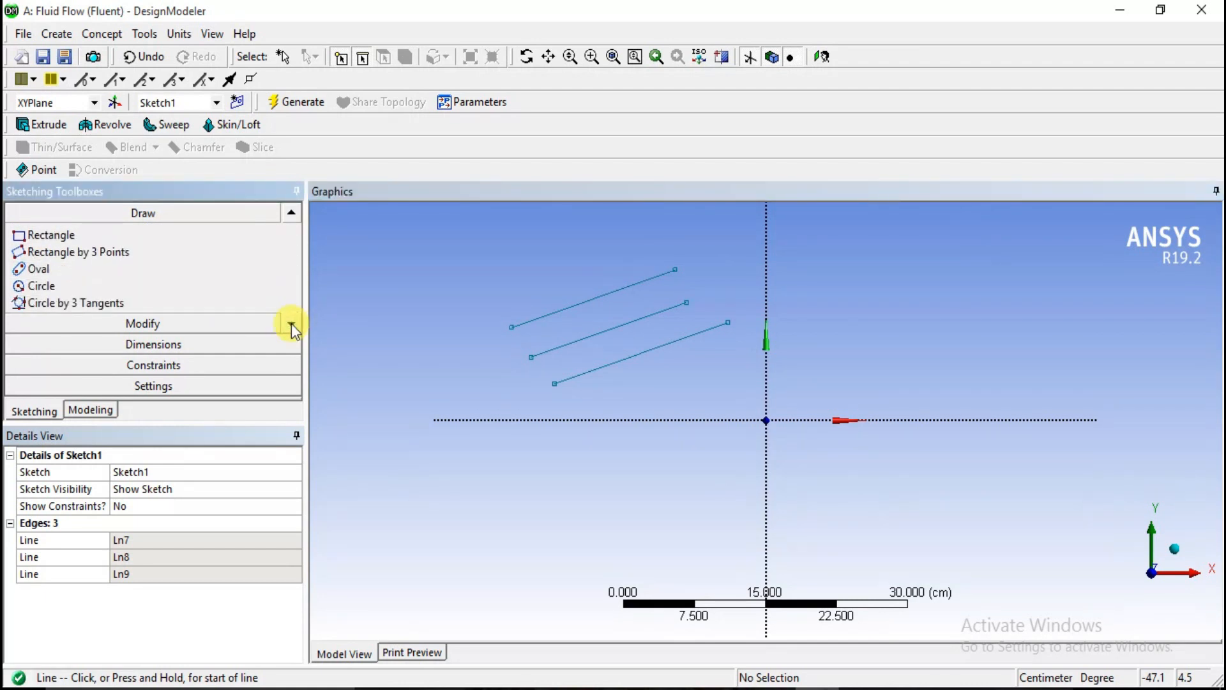
pyautogui.click(62, 285)
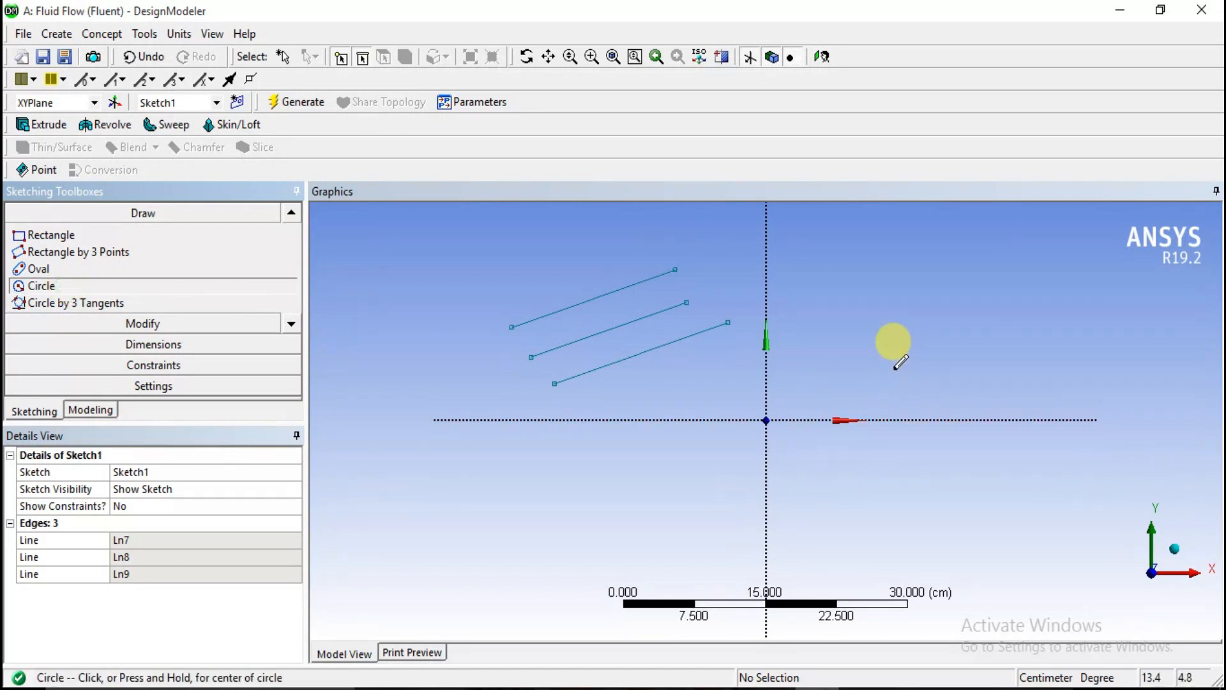
pyautogui.click(905, 349)
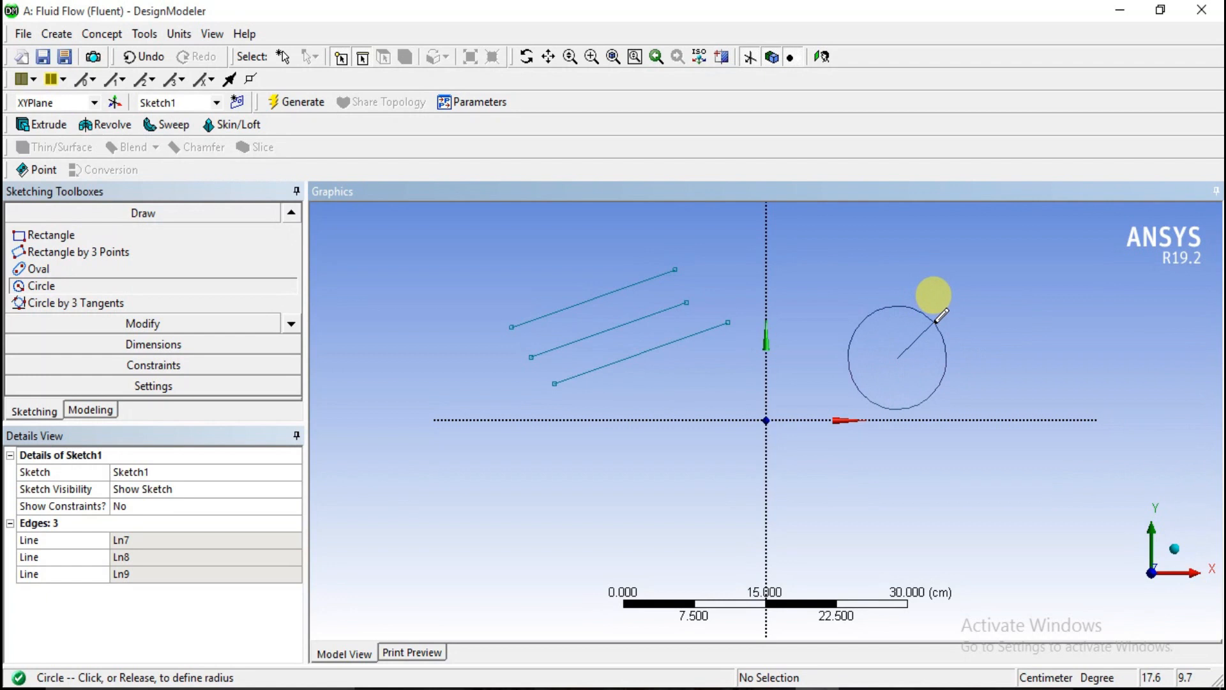
pyautogui.click(931, 324)
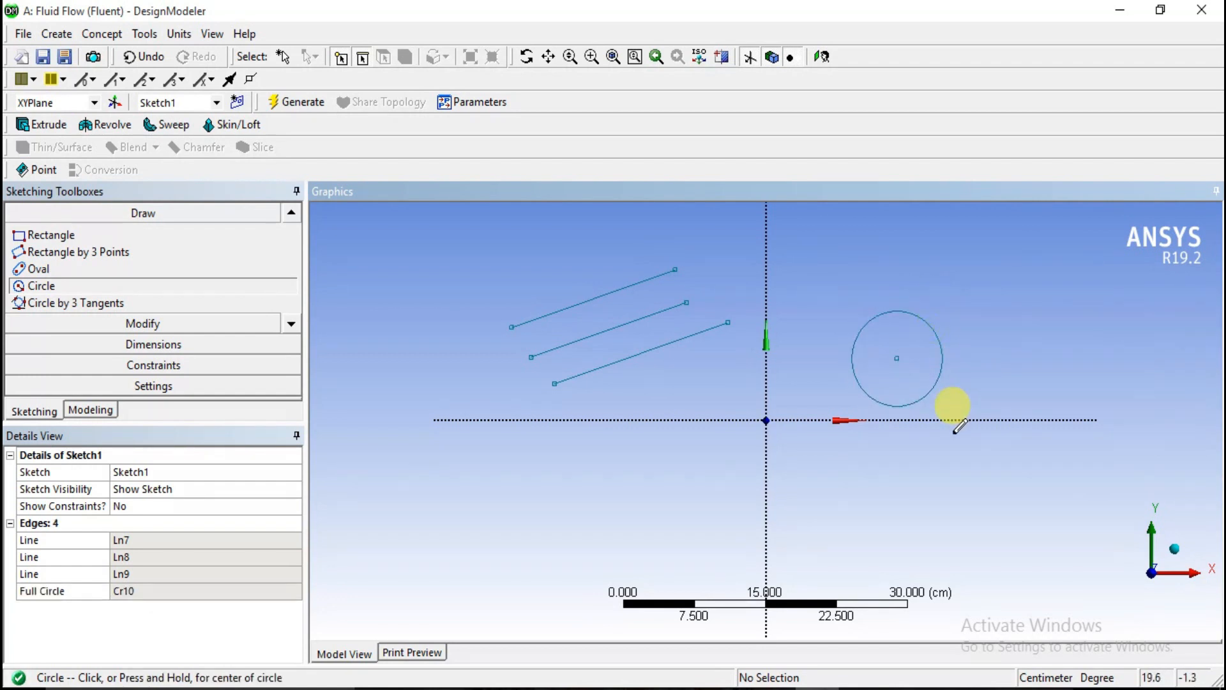
# Add a diameter dimension to the circle and set it to 5 cm.
pyautogui.click(127, 345)
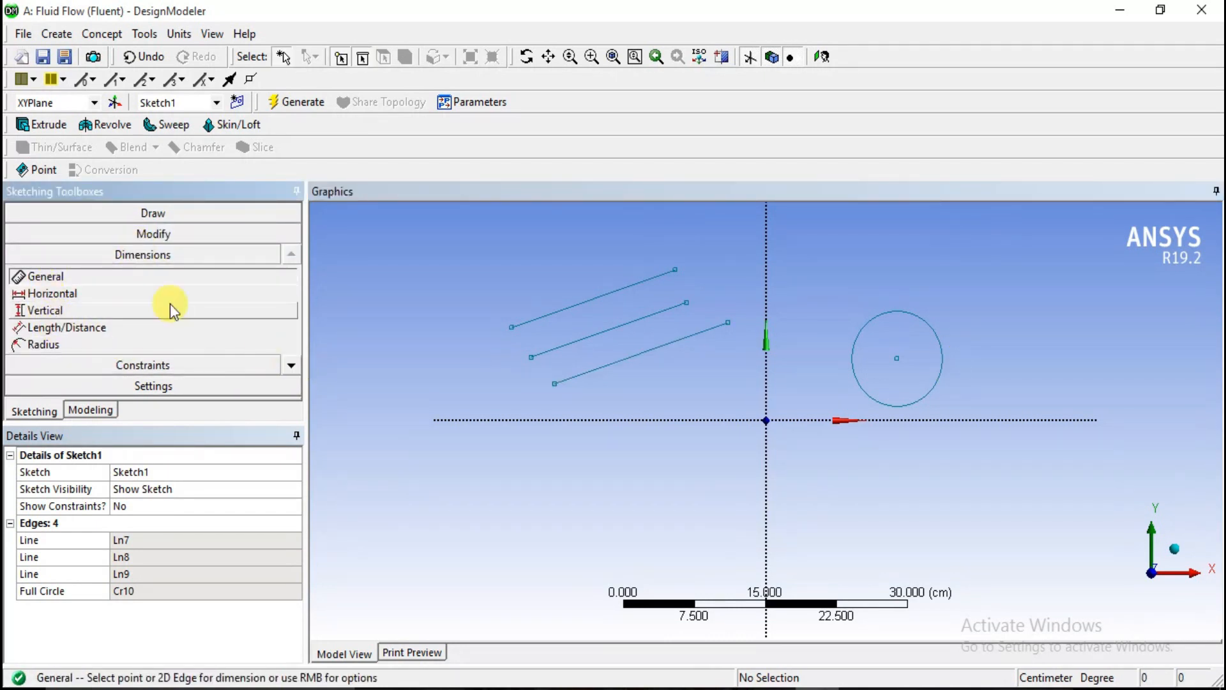
pyautogui.click(291, 365)
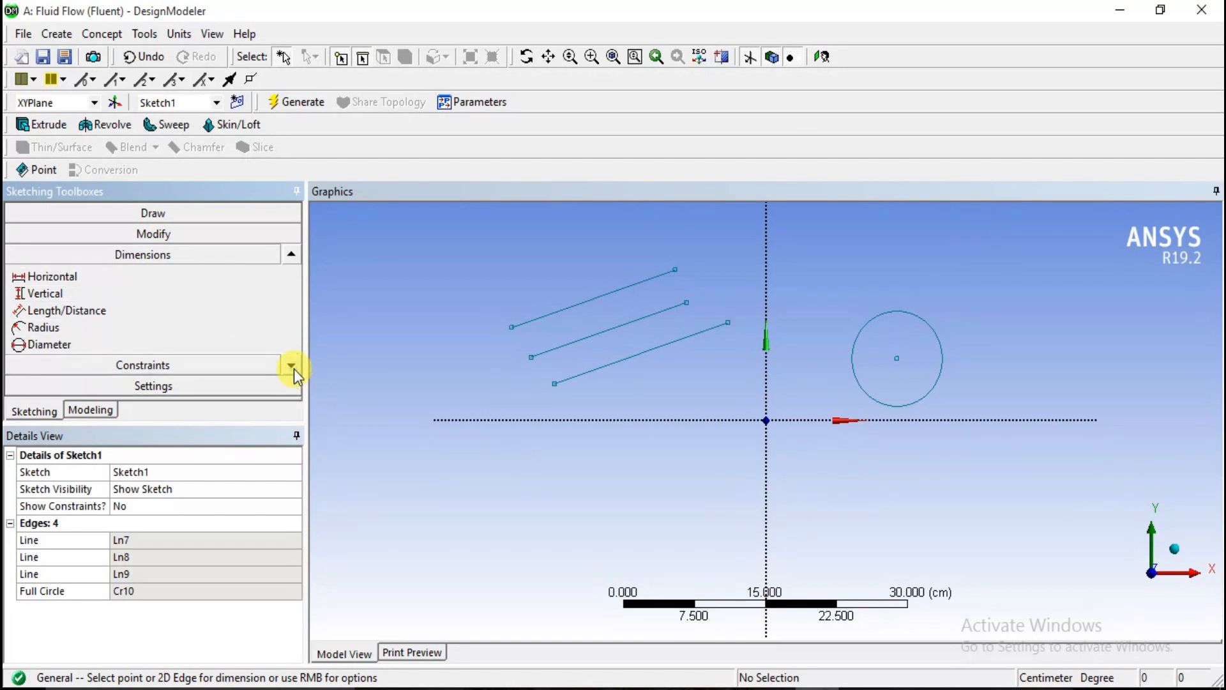
pyautogui.click(51, 345)
pyautogui.click(941, 346)
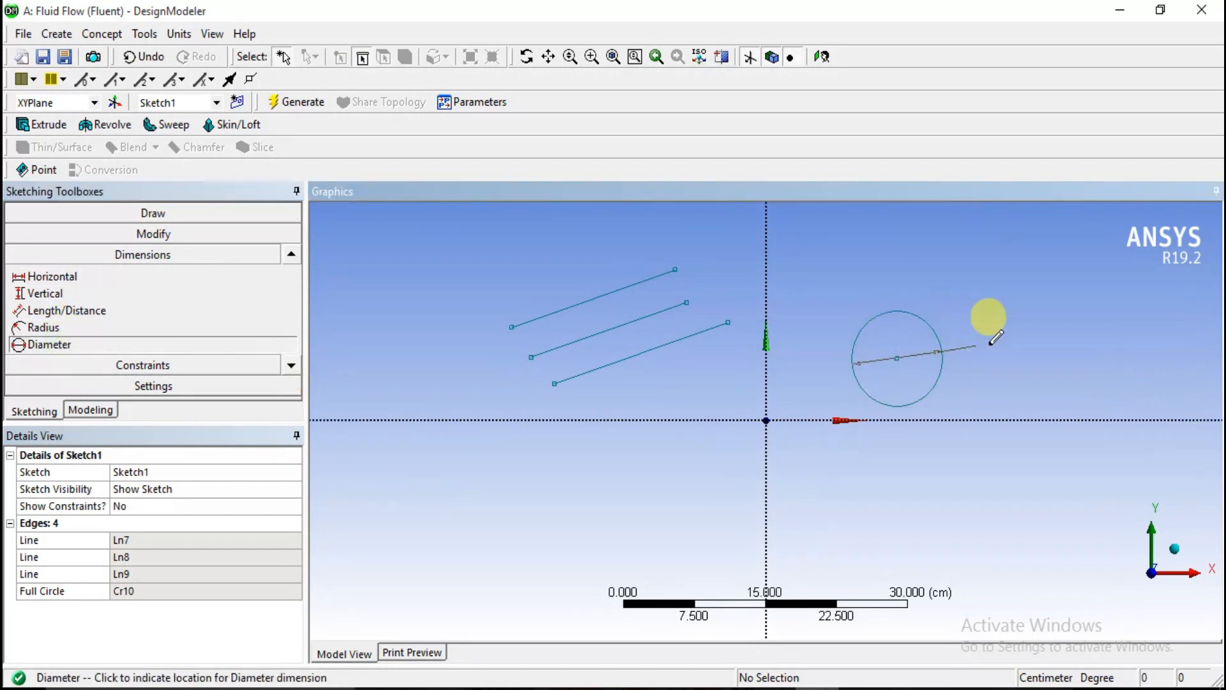
pyautogui.click(984, 345)
pyautogui.click(133, 539)
pyautogui.write('5')
pyautogui.click(529, 519)
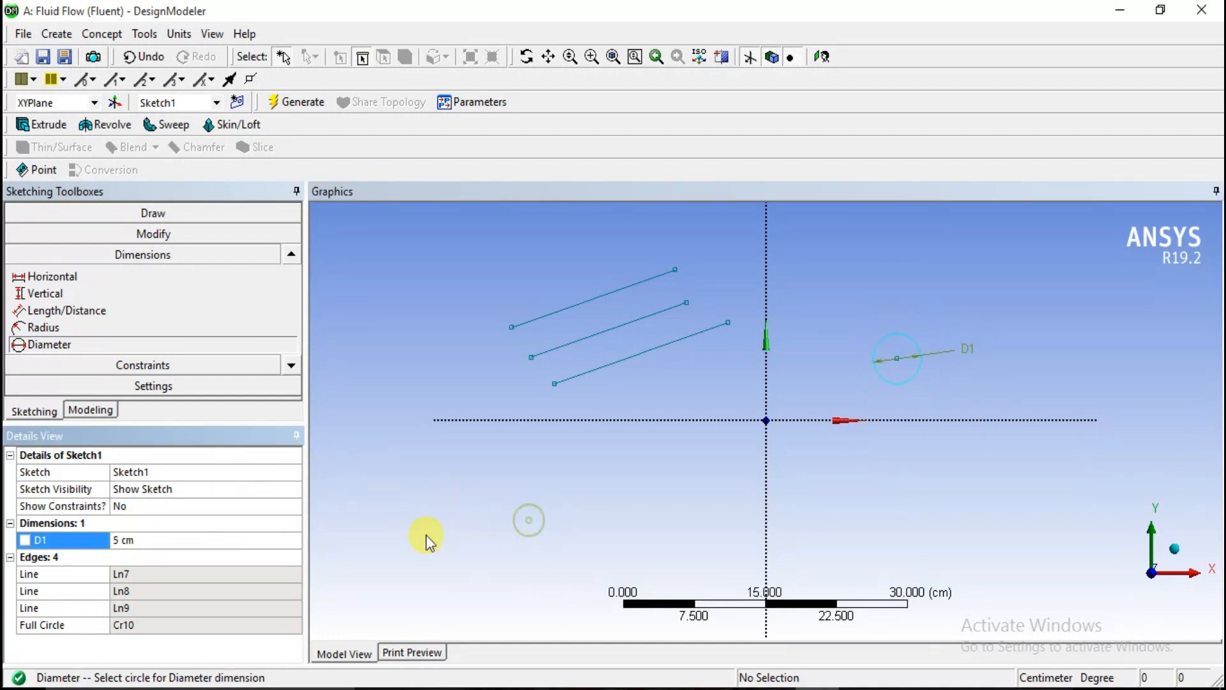
pyautogui.scroll(1, 681, 410)
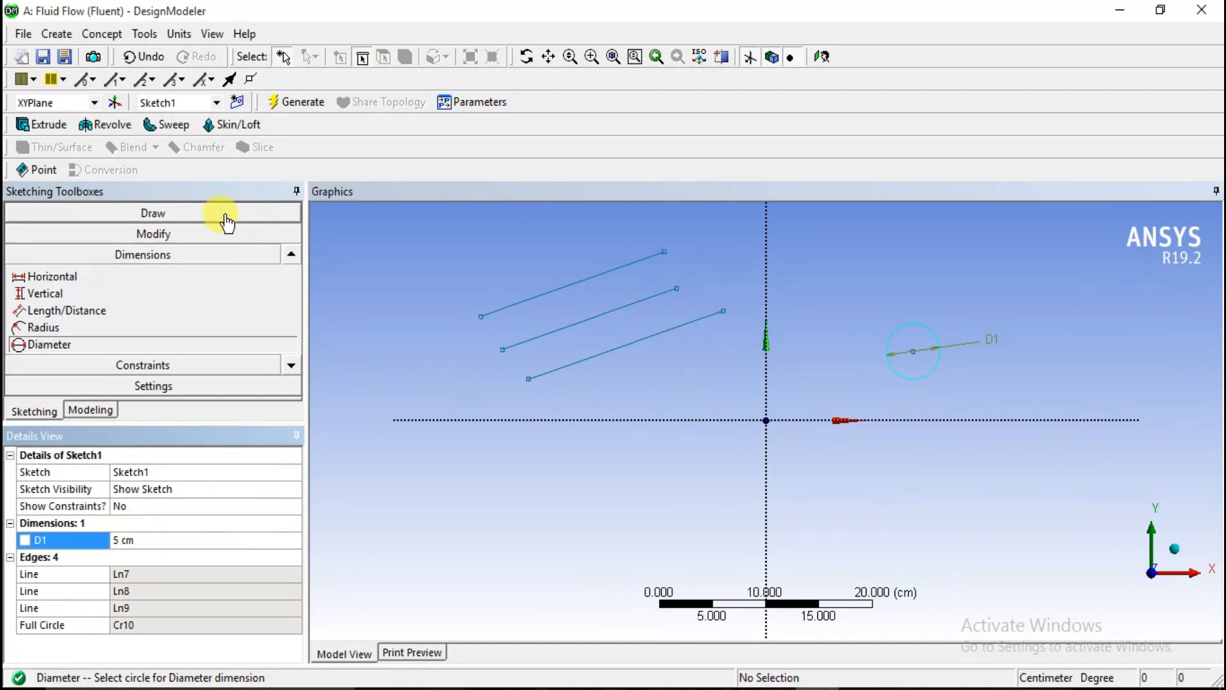
# Draw a horizontal tangent line from the top of the circle, extending away from the vertical axis.
pyautogui.click(161, 211)
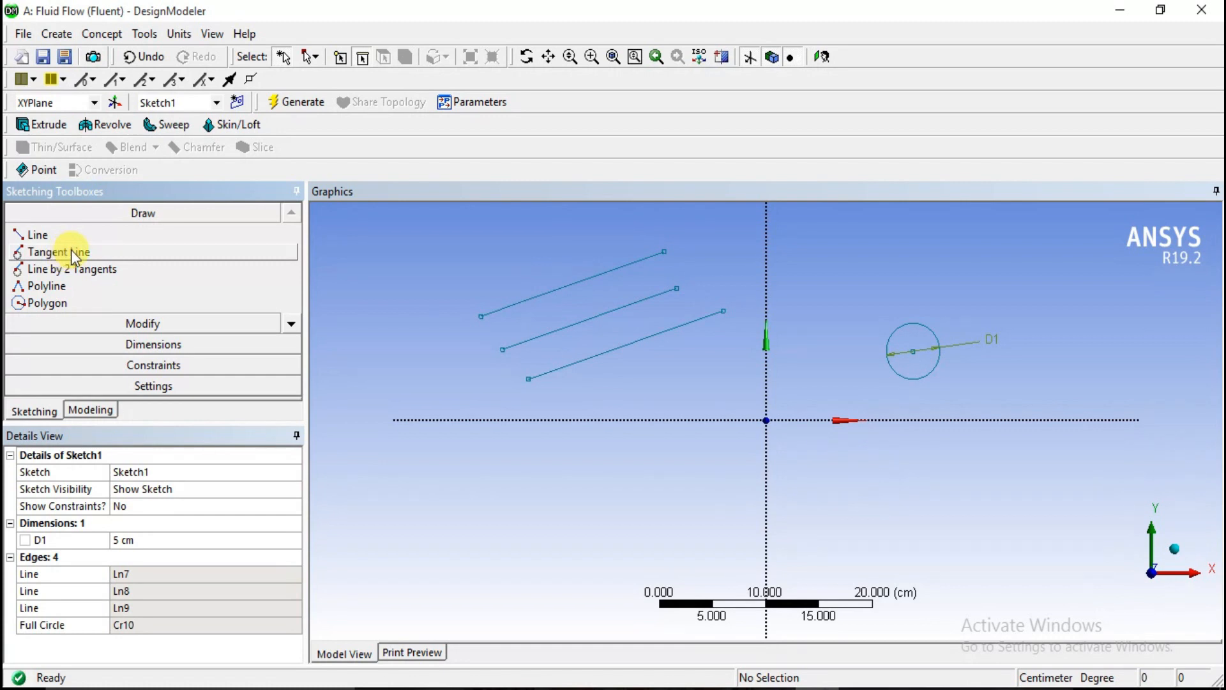
pyautogui.click(70, 251)
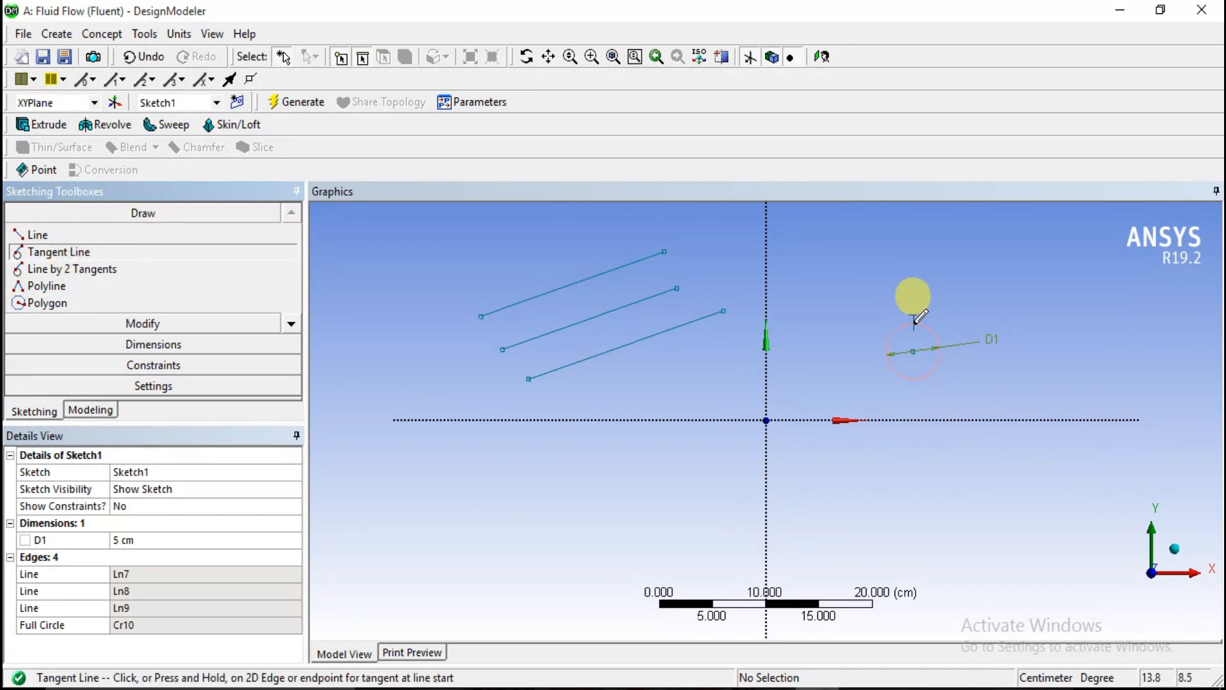
pyautogui.click(913, 323)
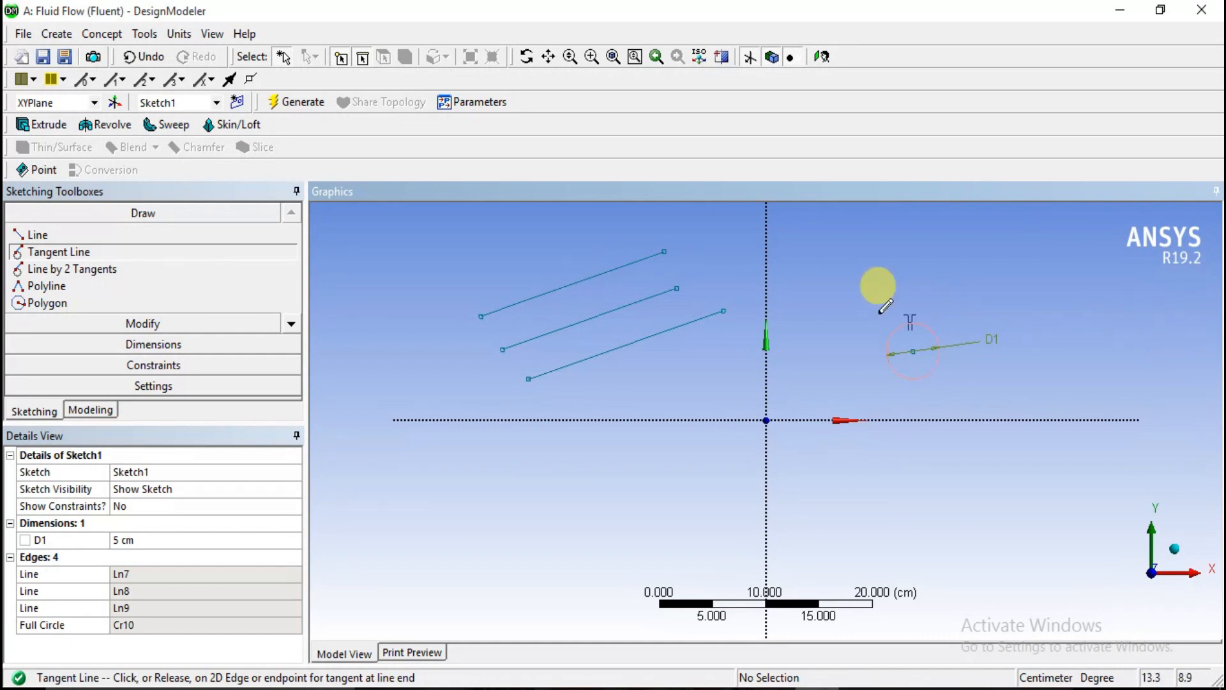
pyautogui.click(1089, 324)
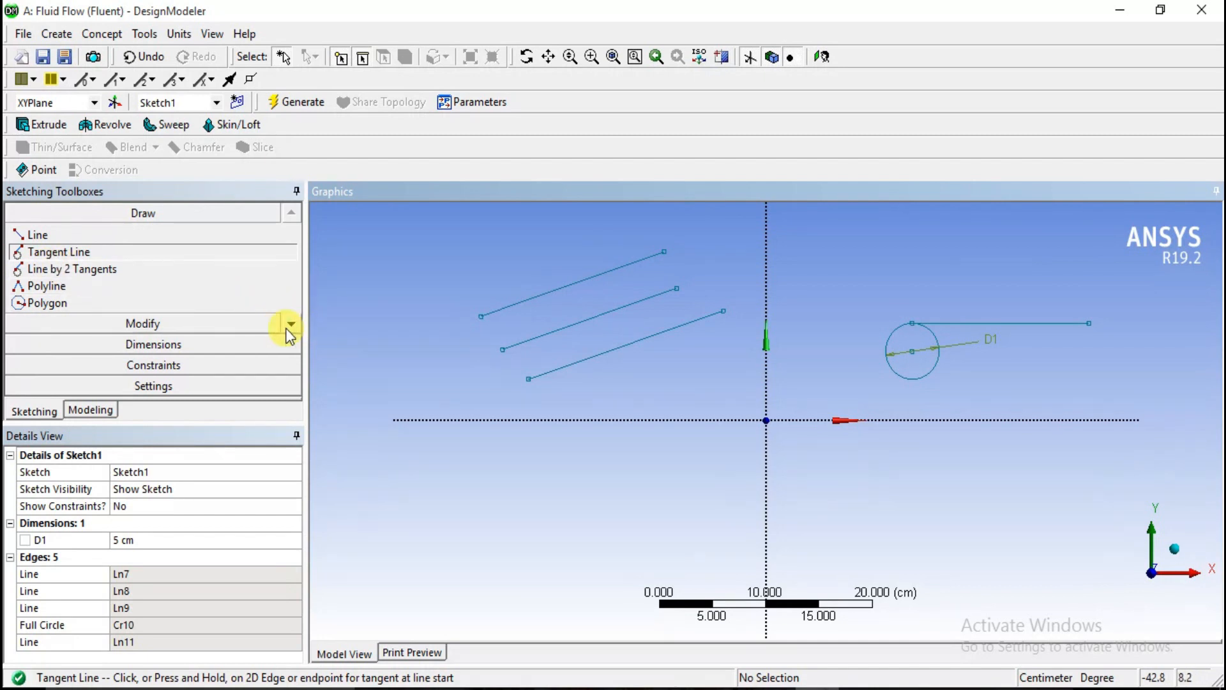
# Try to draw a Line by 2 Tangents starting from the lower edge of the circle.
pyautogui.click(51, 271)
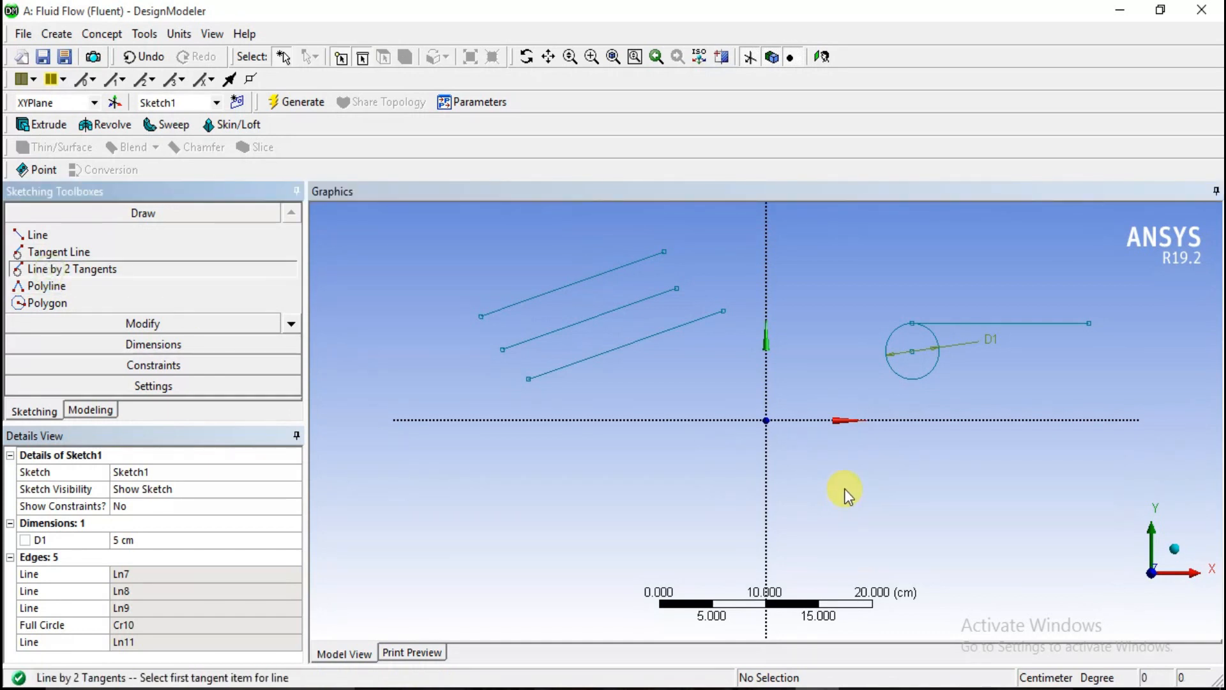
pyautogui.click(914, 382)
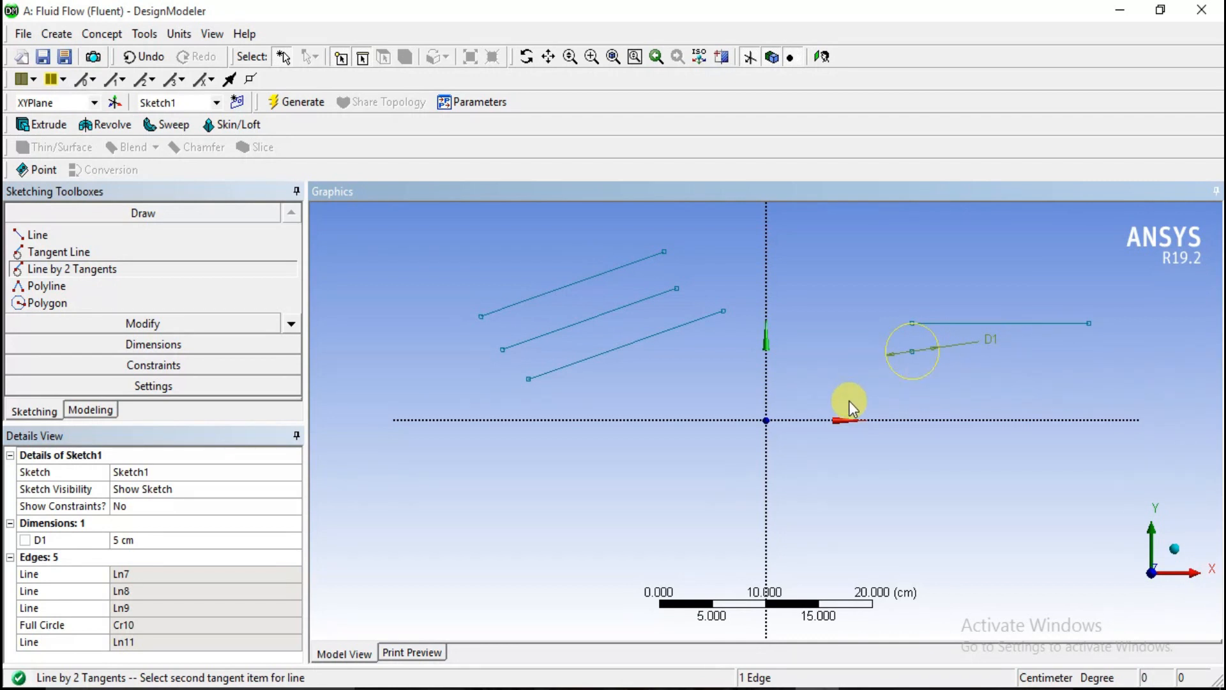
pyautogui.click(1039, 354)
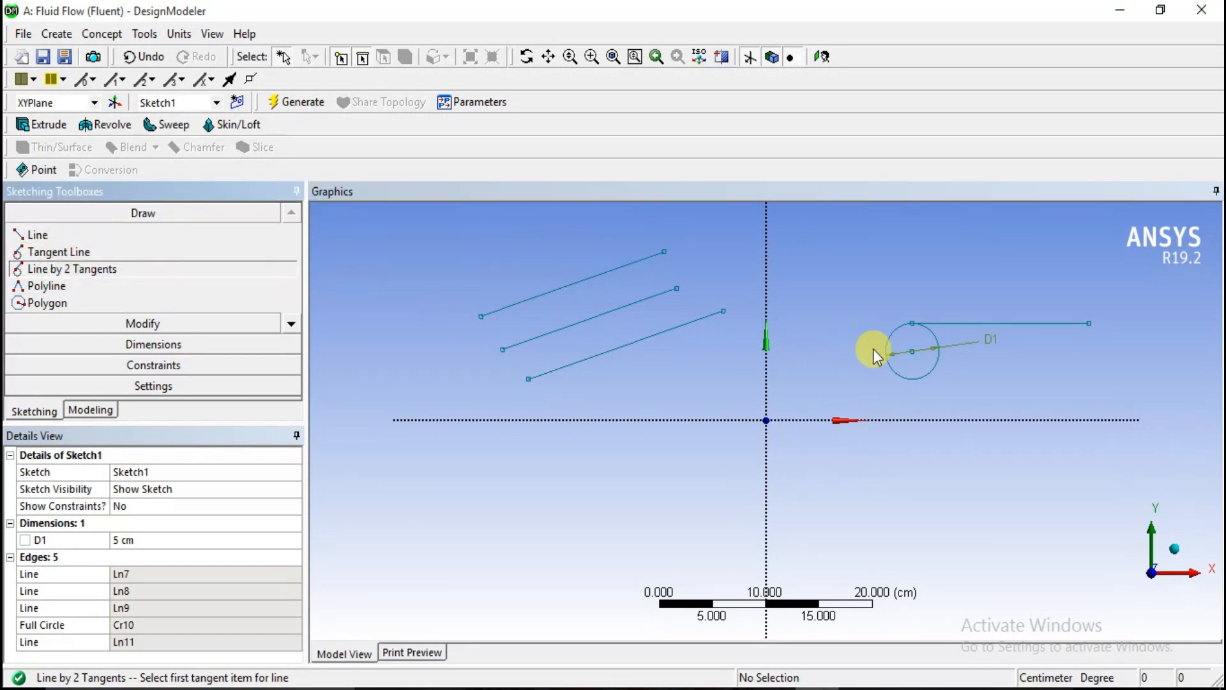
pyautogui.click(910, 379)
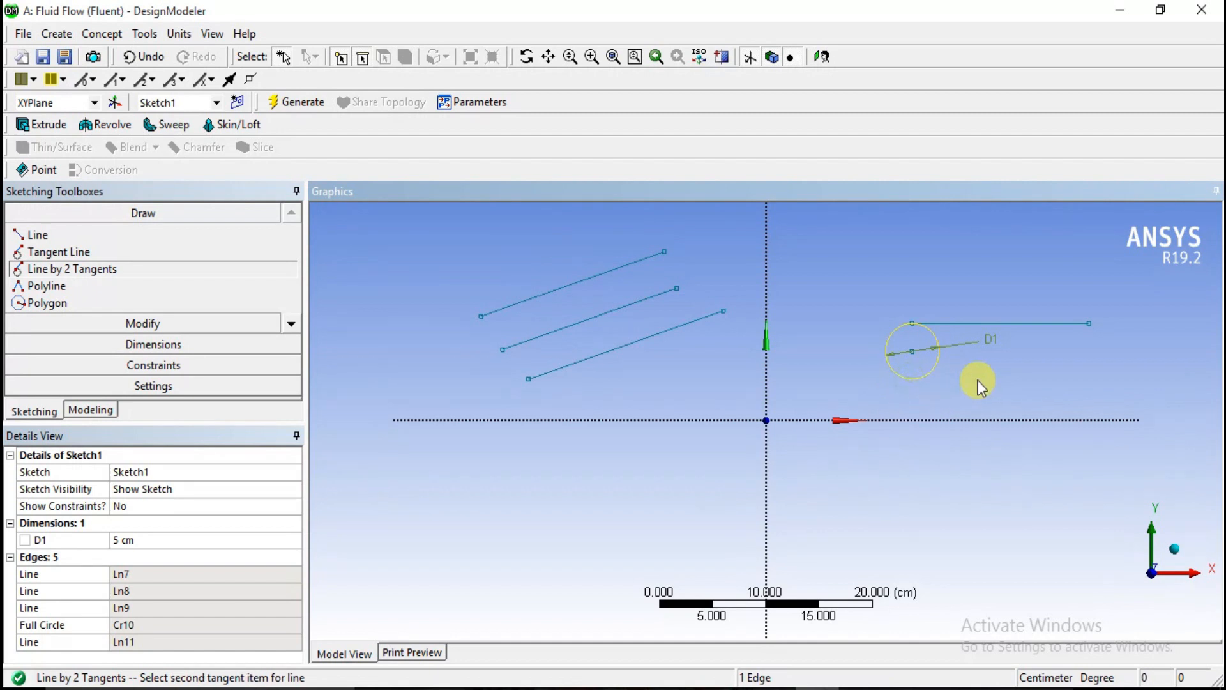
pyautogui.click(906, 385)
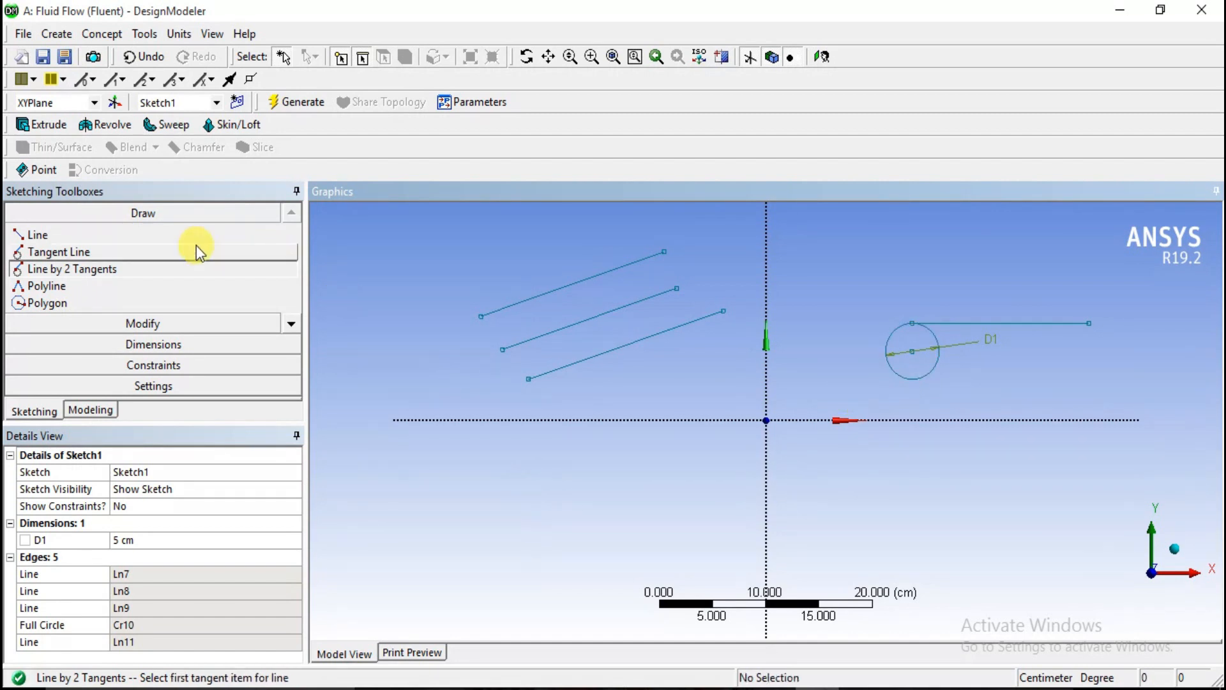
# Draw a short Tangent Line from the circle's lower edge, slanting upward away from the vertical axis.
pyautogui.click(35, 252)
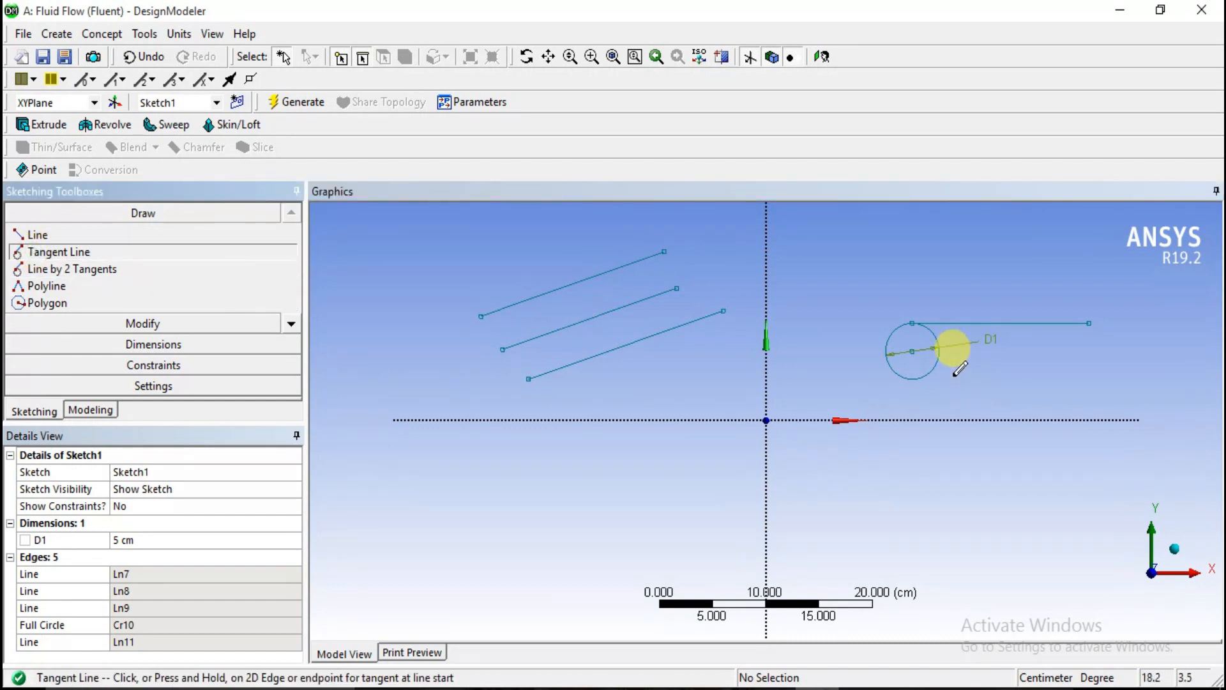
pyautogui.click(923, 375)
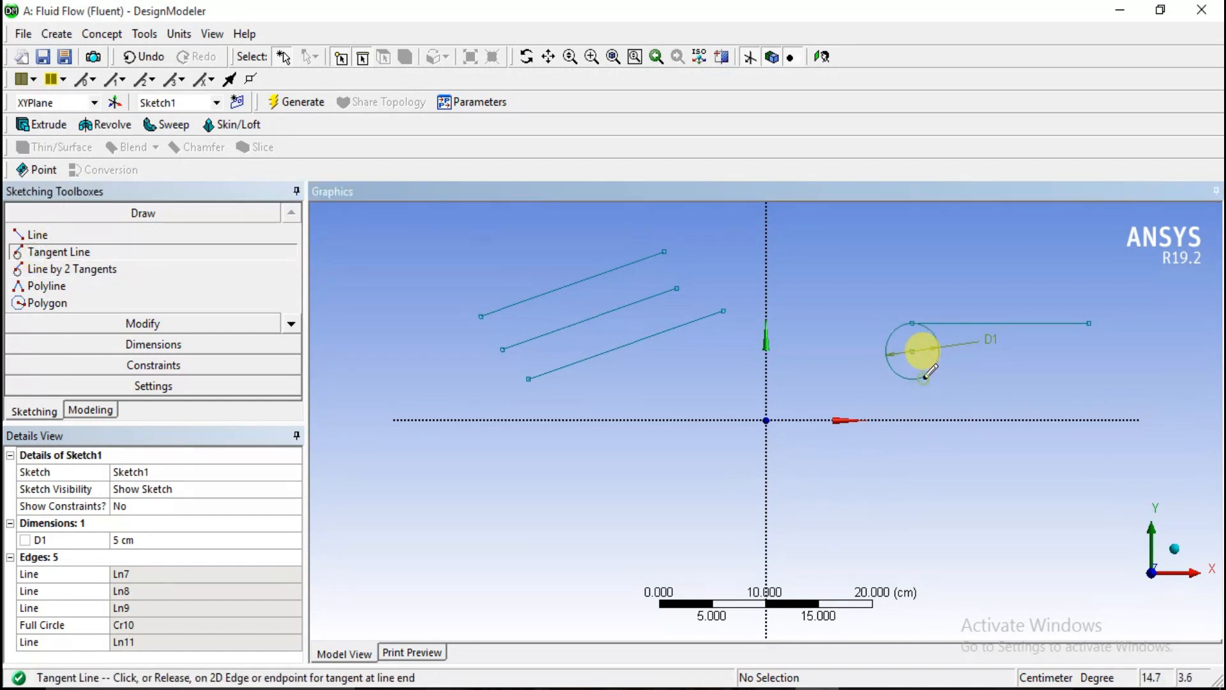
pyautogui.click(991, 348)
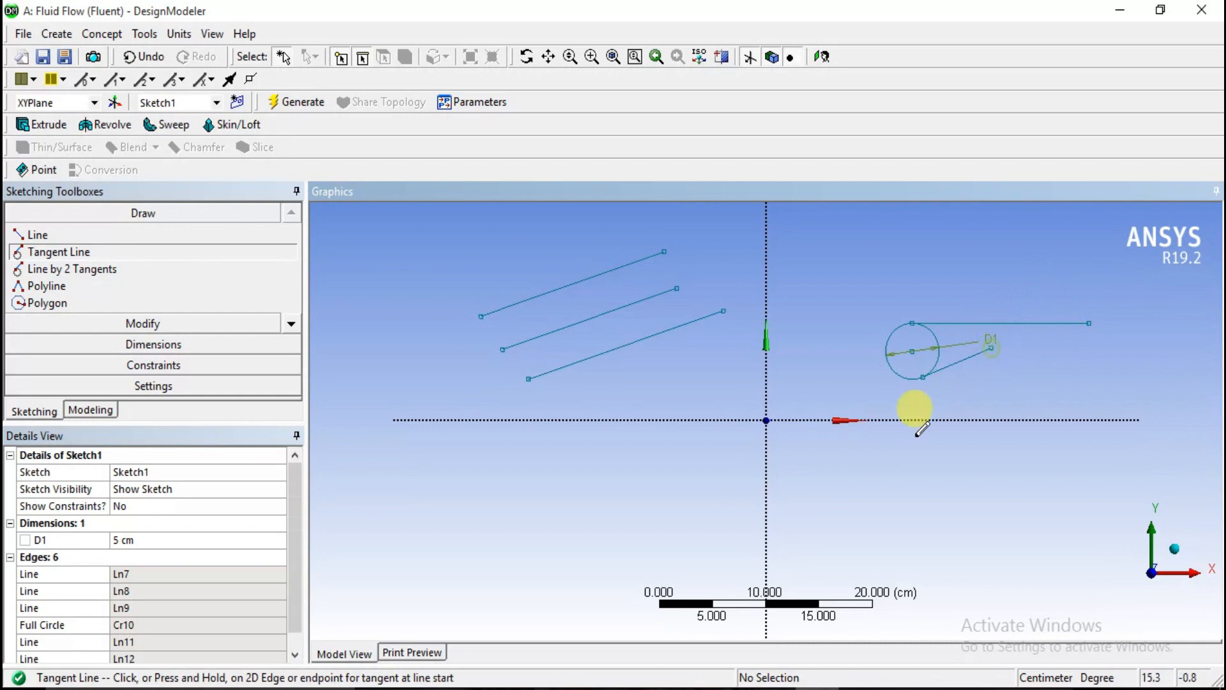
# Connect the free endpoints of the short slanted line and the horizontal tangent line with a Line by 2 Tangents.
pyautogui.click(40, 268)
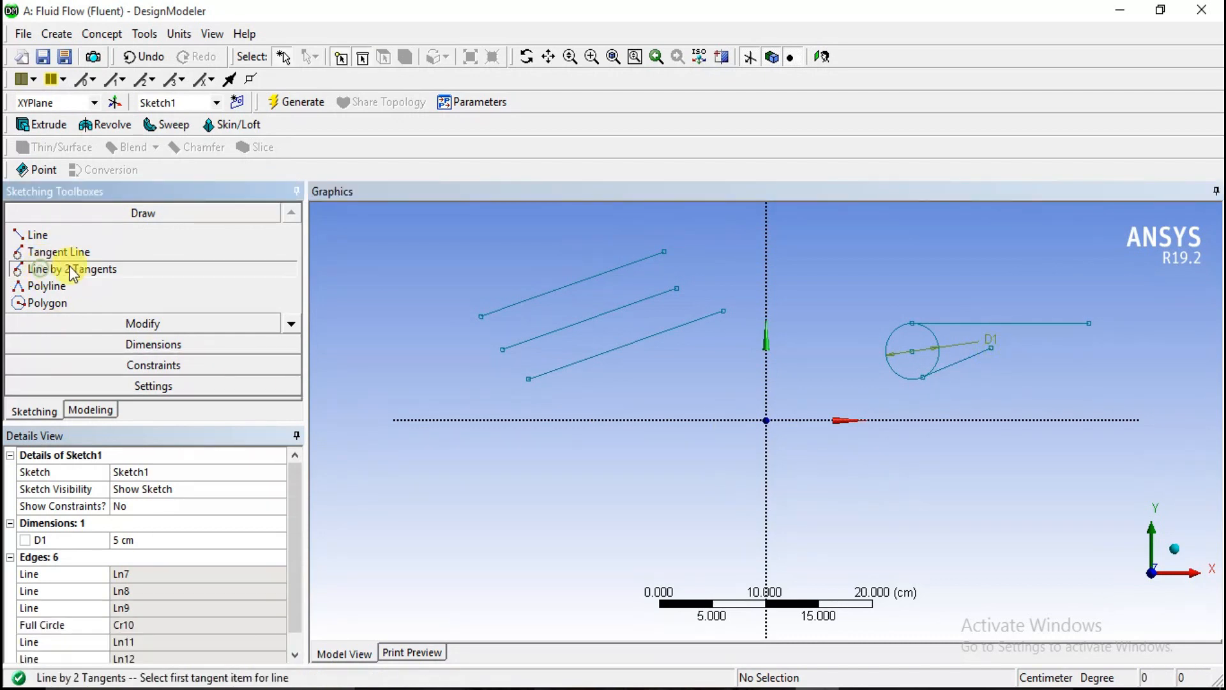
pyautogui.click(992, 349)
pyautogui.click(1088, 323)
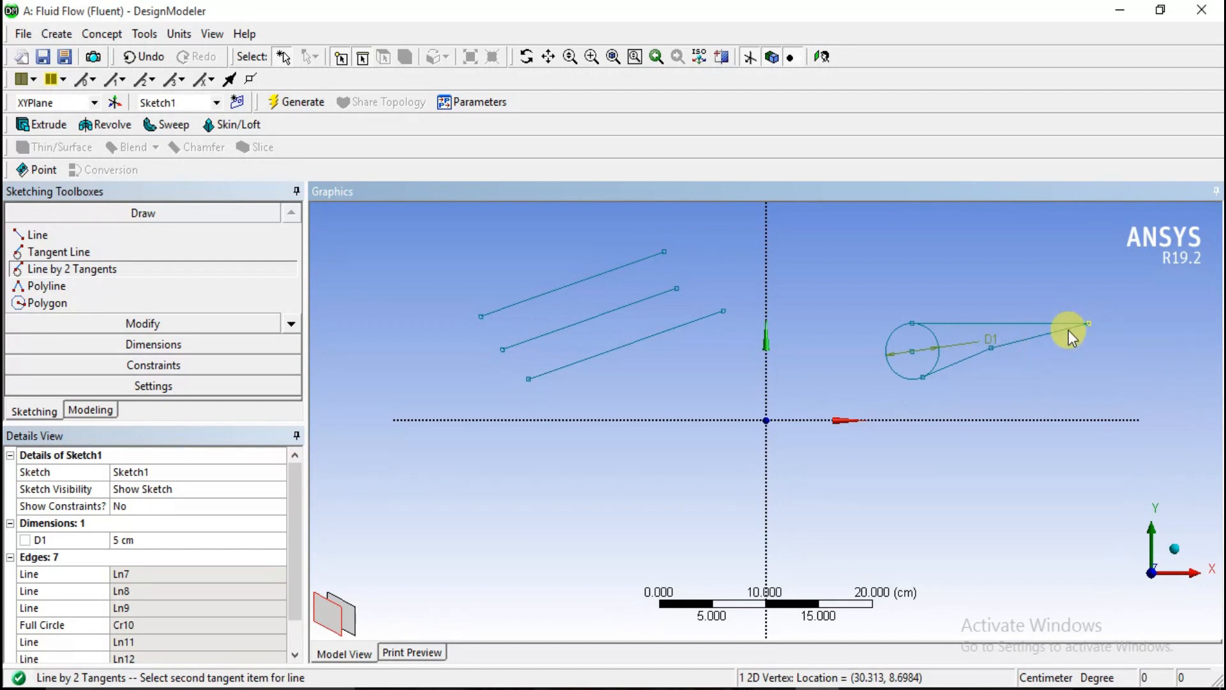
# Draw an open-ended polyline that zigzags below the horizontal axis, crosses the vertical axis and returns through the origin toward its starting side.
pyautogui.click(42, 288)
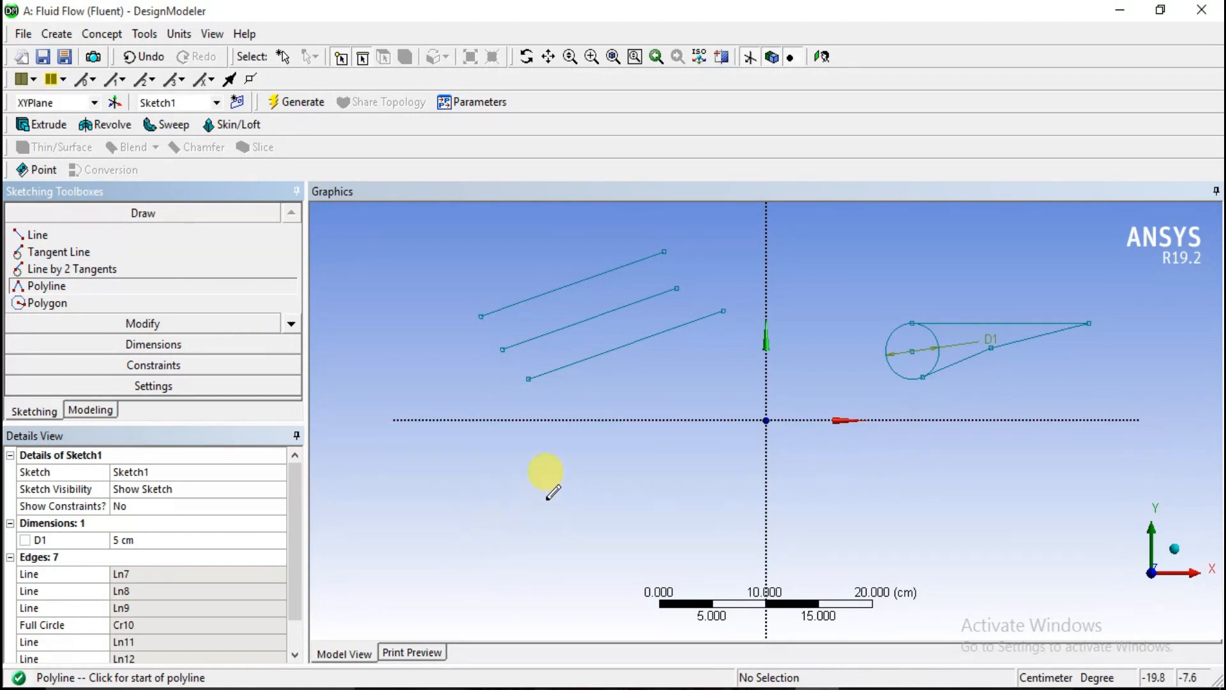
pyautogui.click(509, 536)
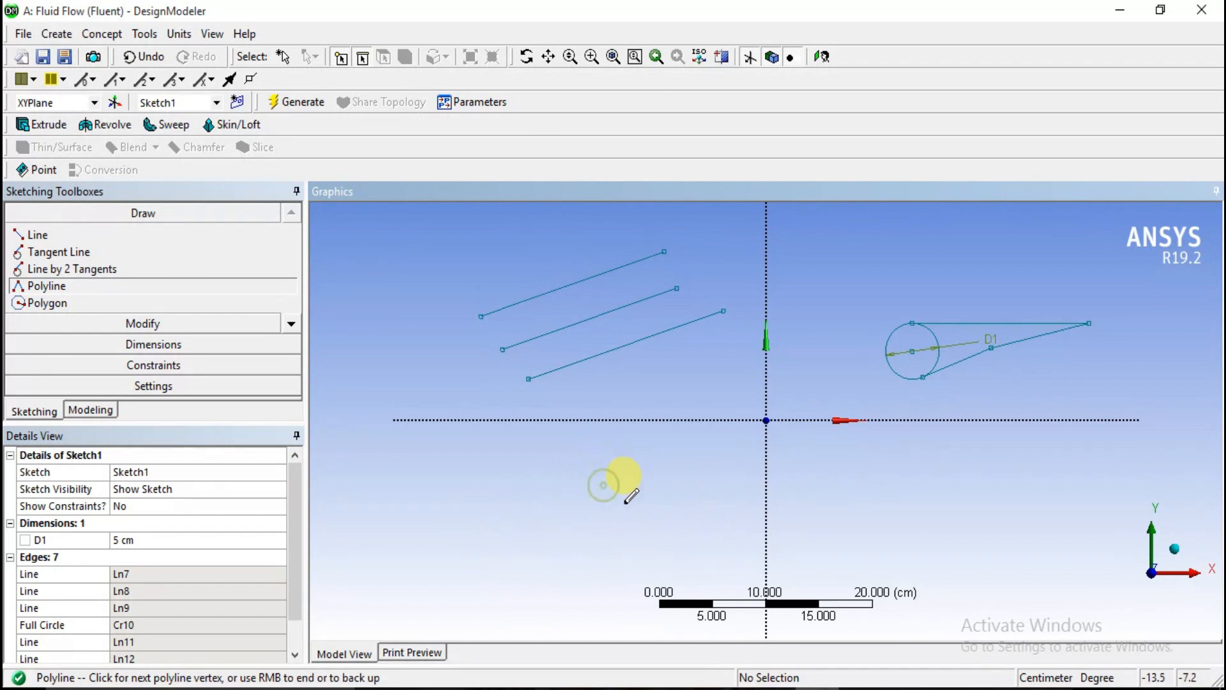
pyautogui.click(603, 486)
pyautogui.click(652, 534)
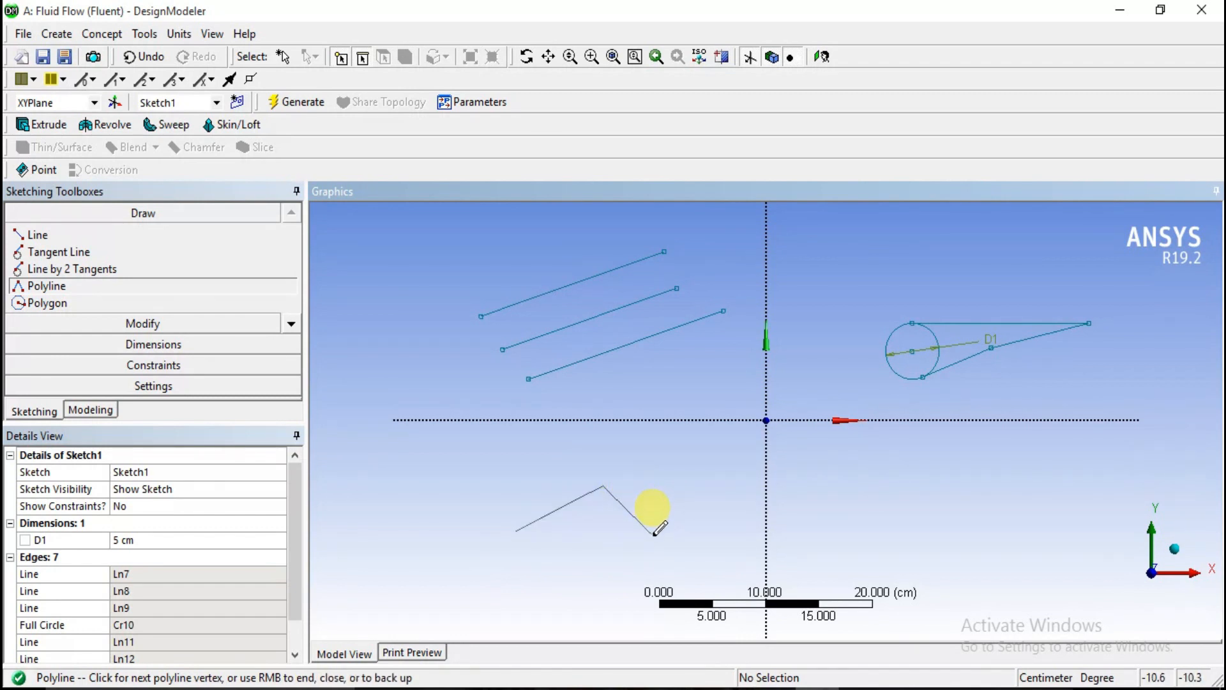
pyautogui.rightClick(702, 472)
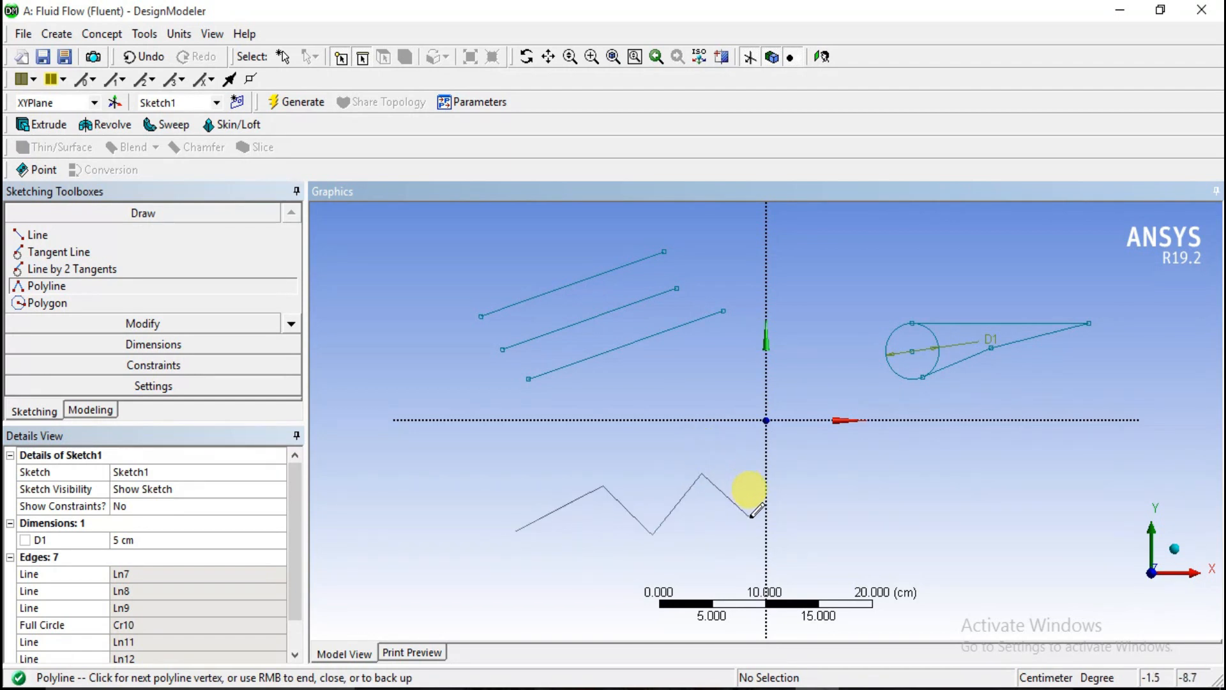
pyautogui.click(845, 455)
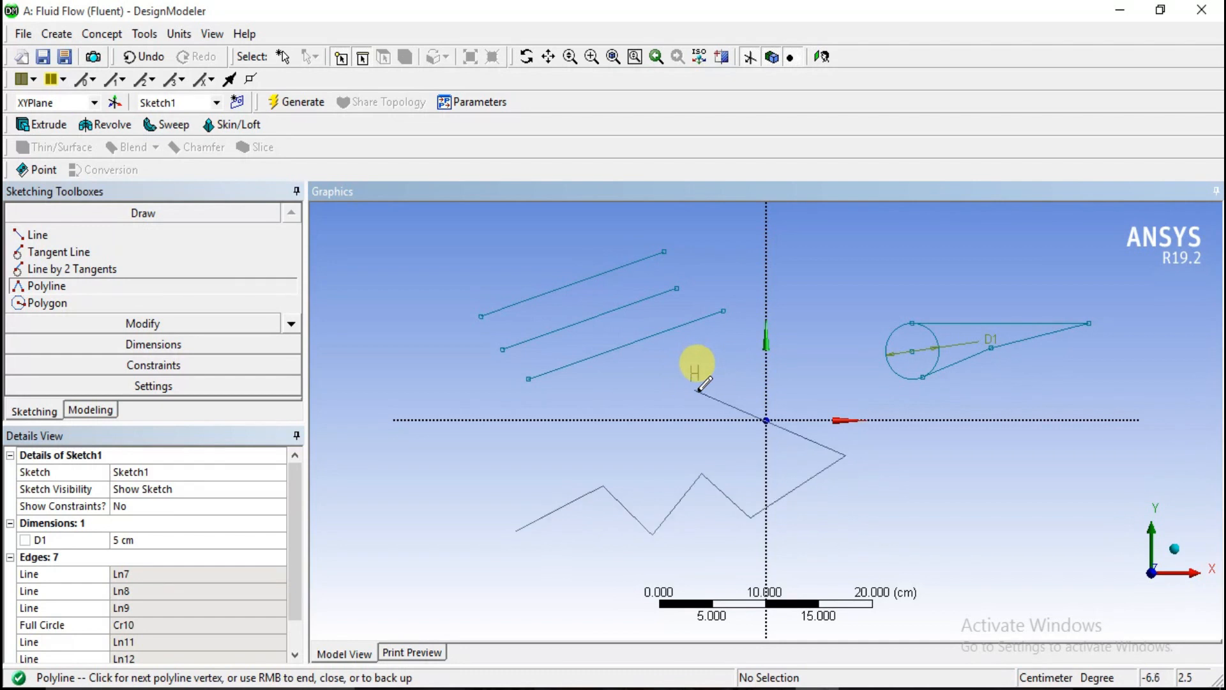
pyautogui.click(508, 458)
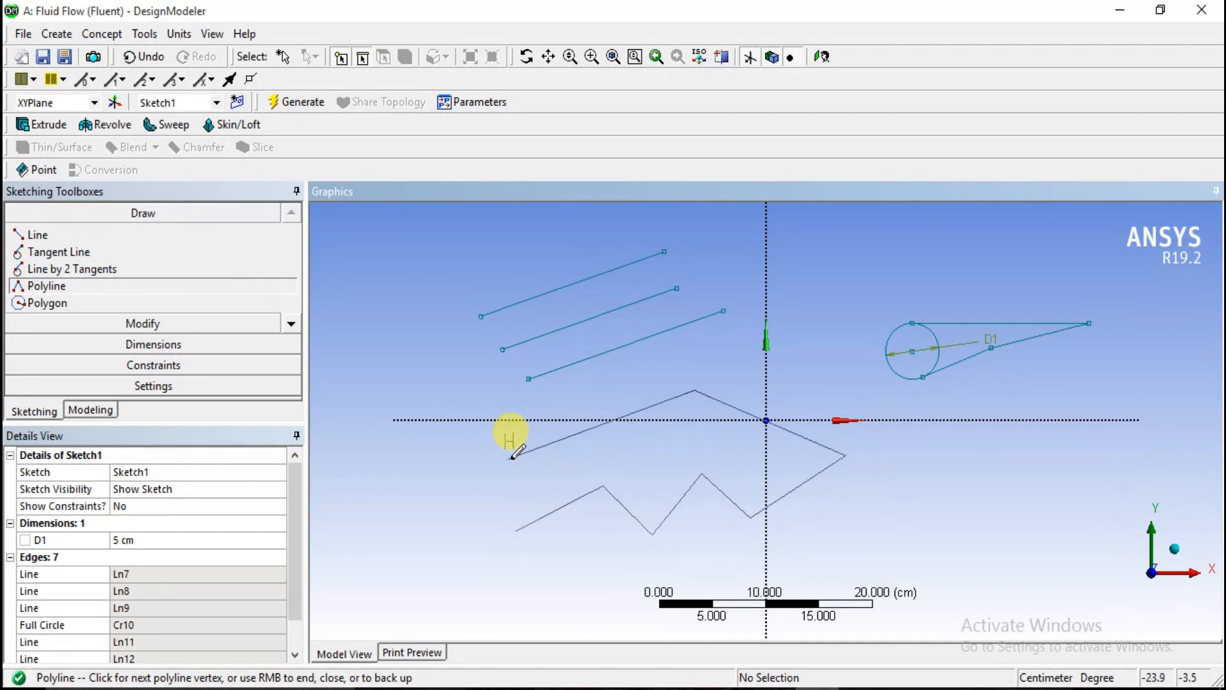
pyautogui.rightClick(511, 457)
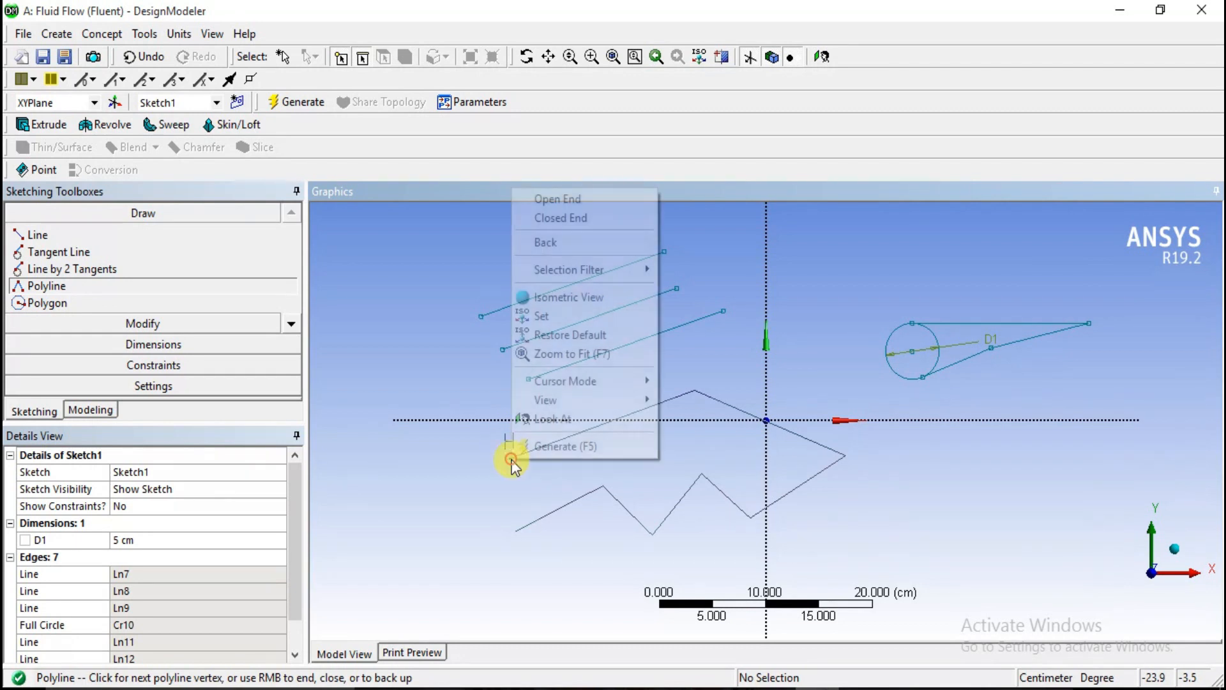
pyautogui.click(571, 201)
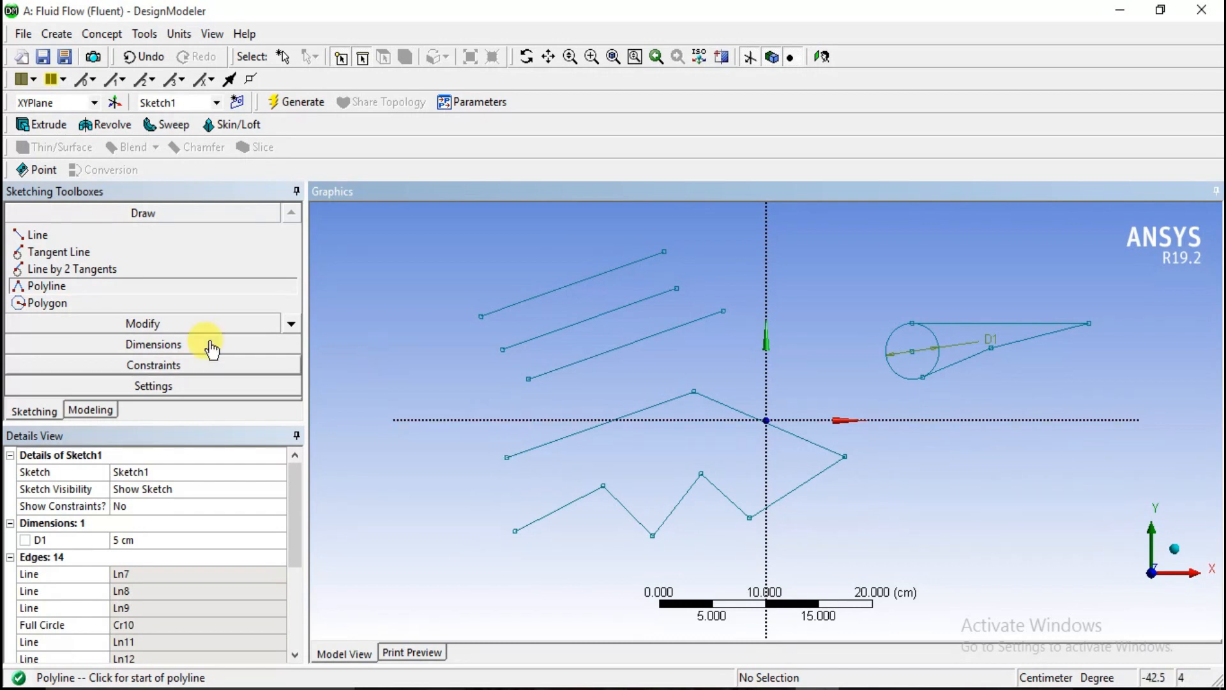
# Draw a closed four-sided polyline below the horizontal axis, in the positive X, negative Y quadrant.
pyautogui.click(35, 284)
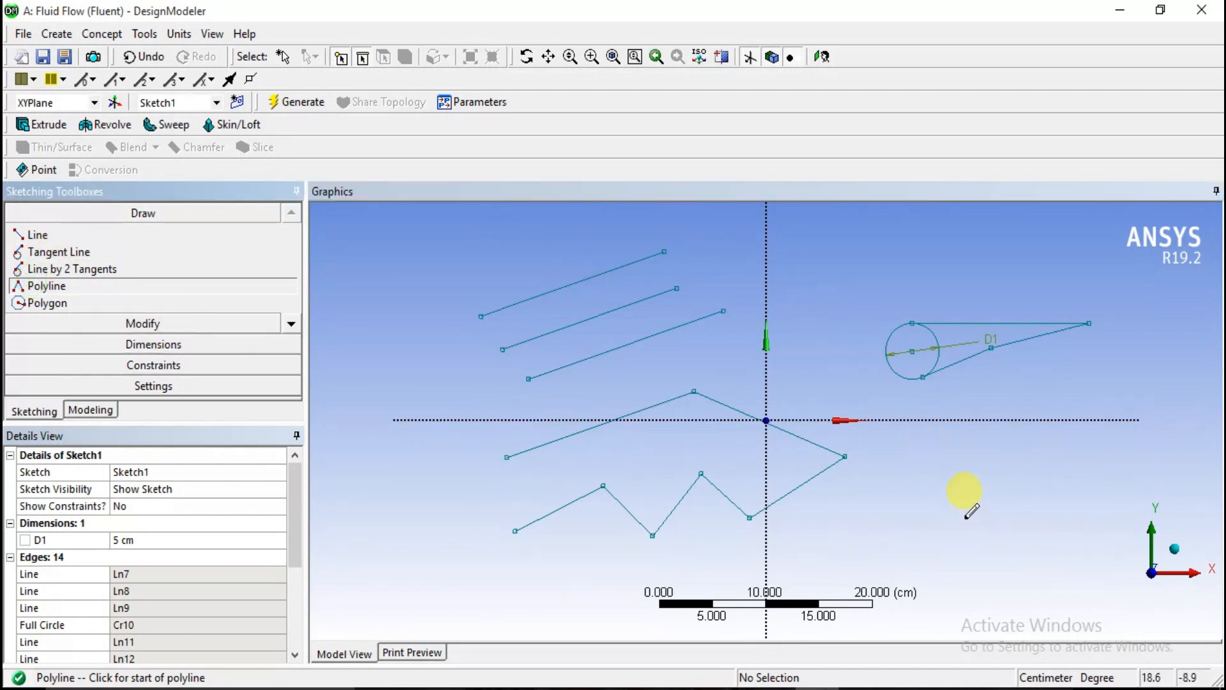
pyautogui.click(920, 476)
pyautogui.click(932, 577)
pyautogui.click(1084, 541)
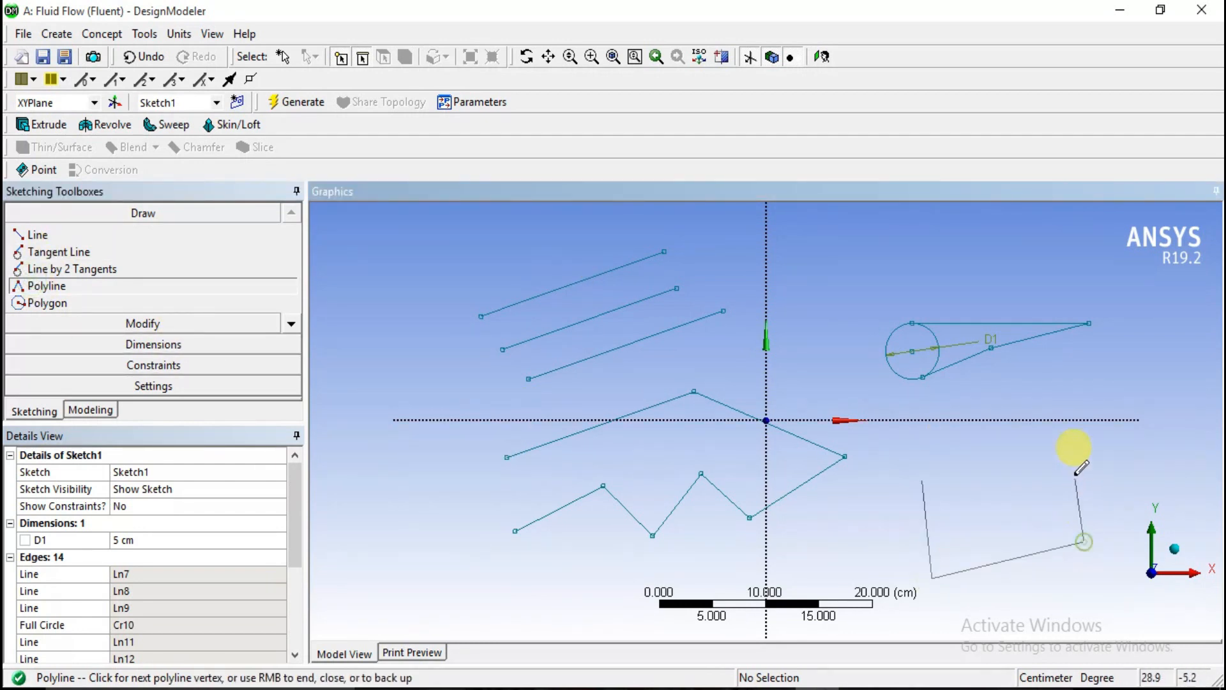
pyautogui.rightClick(1020, 433)
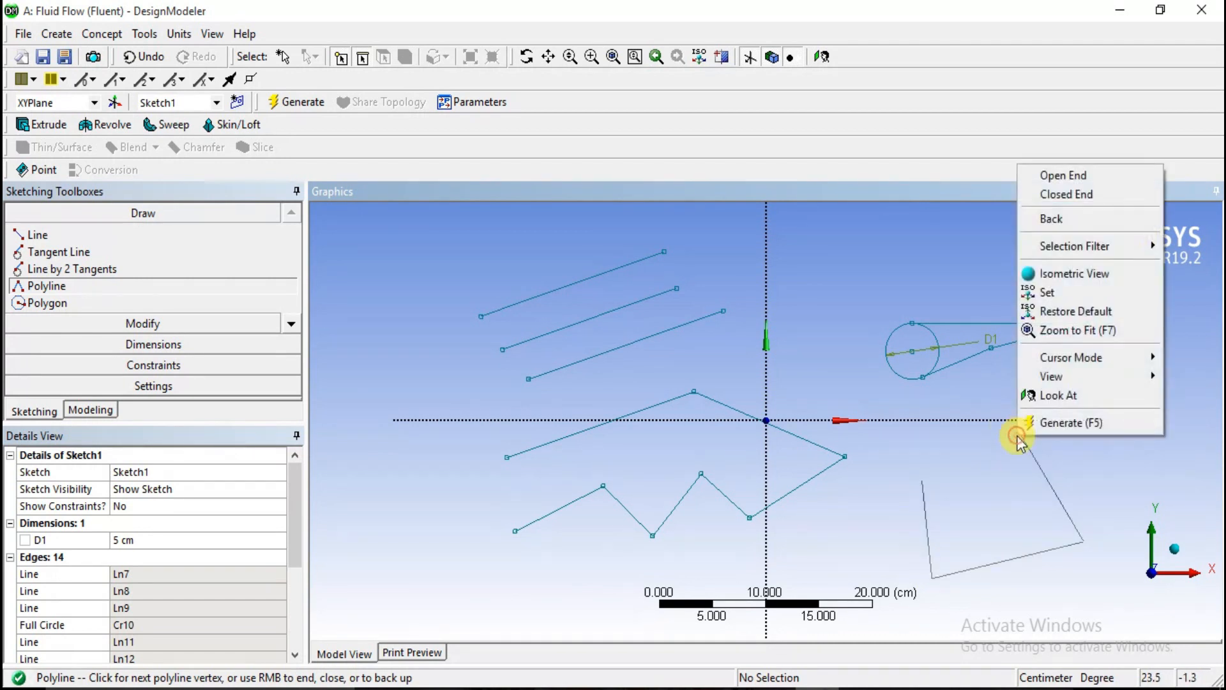
pyautogui.click(1048, 195)
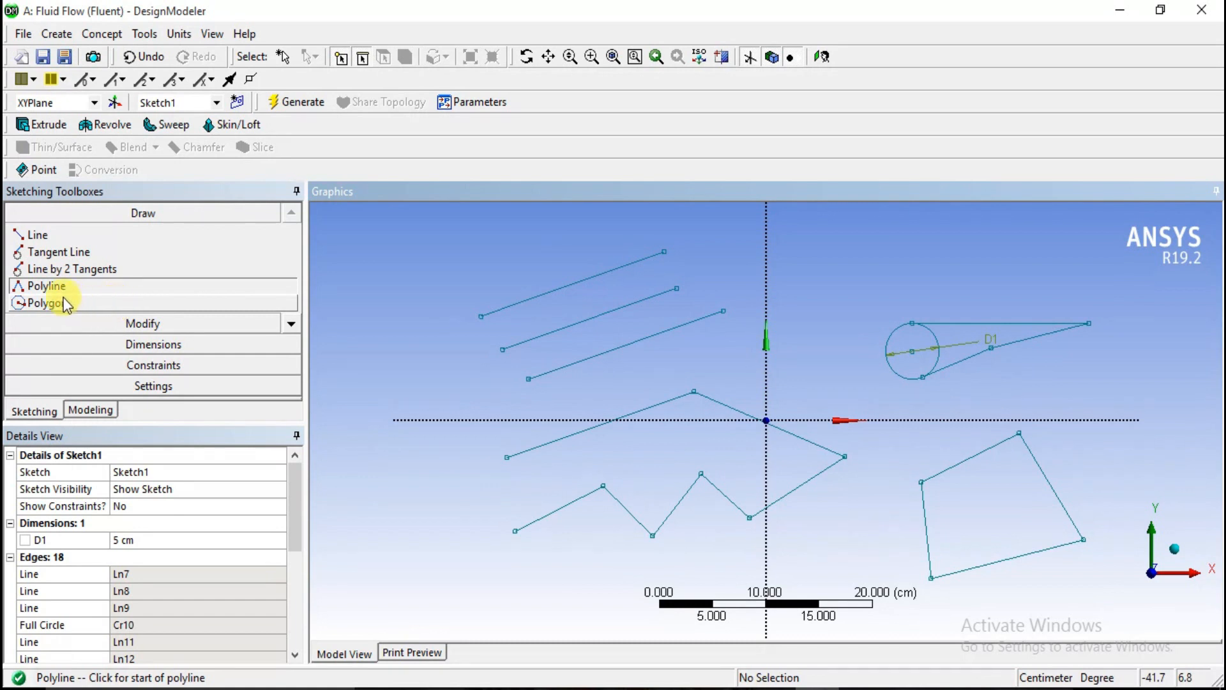
# Draw a six-sided polygon beside the three parallel lines, on their side farther from the vertical axis.
pyautogui.click(295, 325)
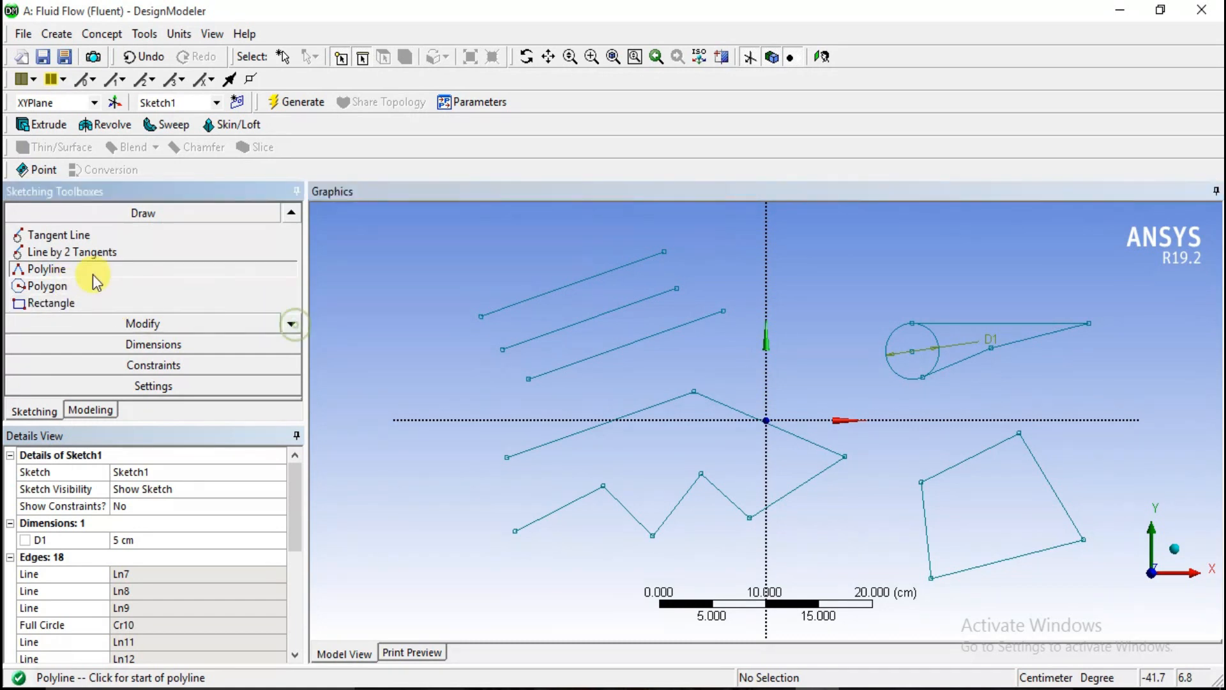
pyautogui.click(39, 286)
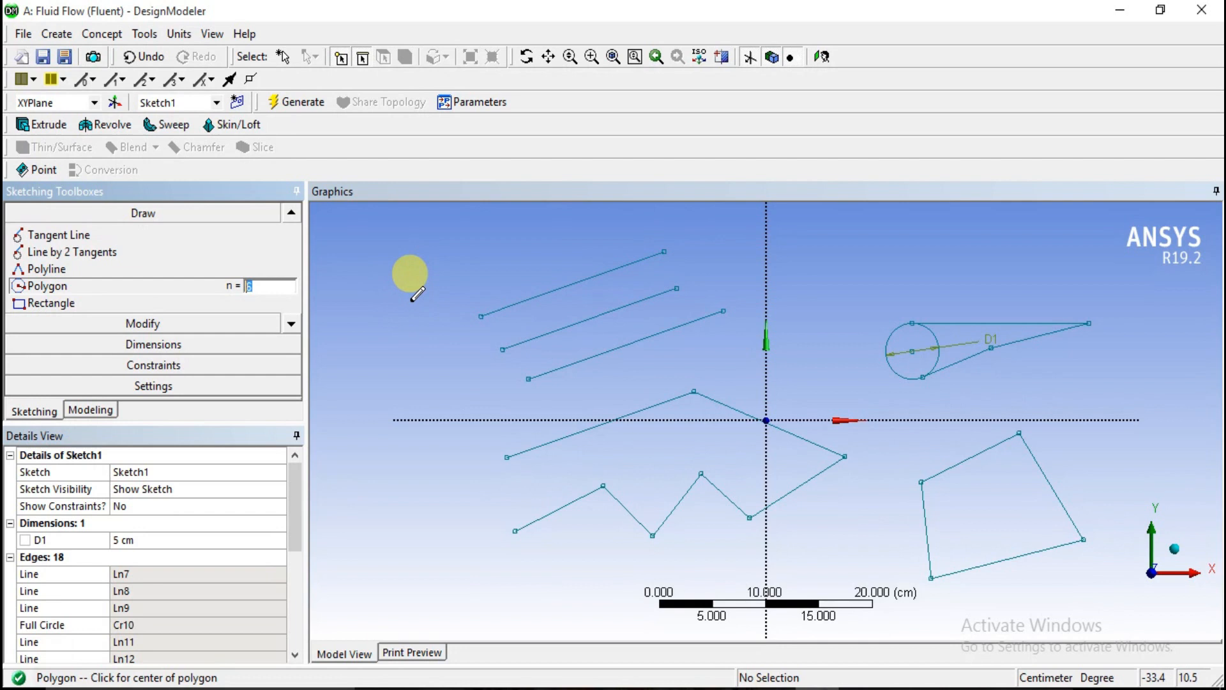
pyautogui.click(411, 300)
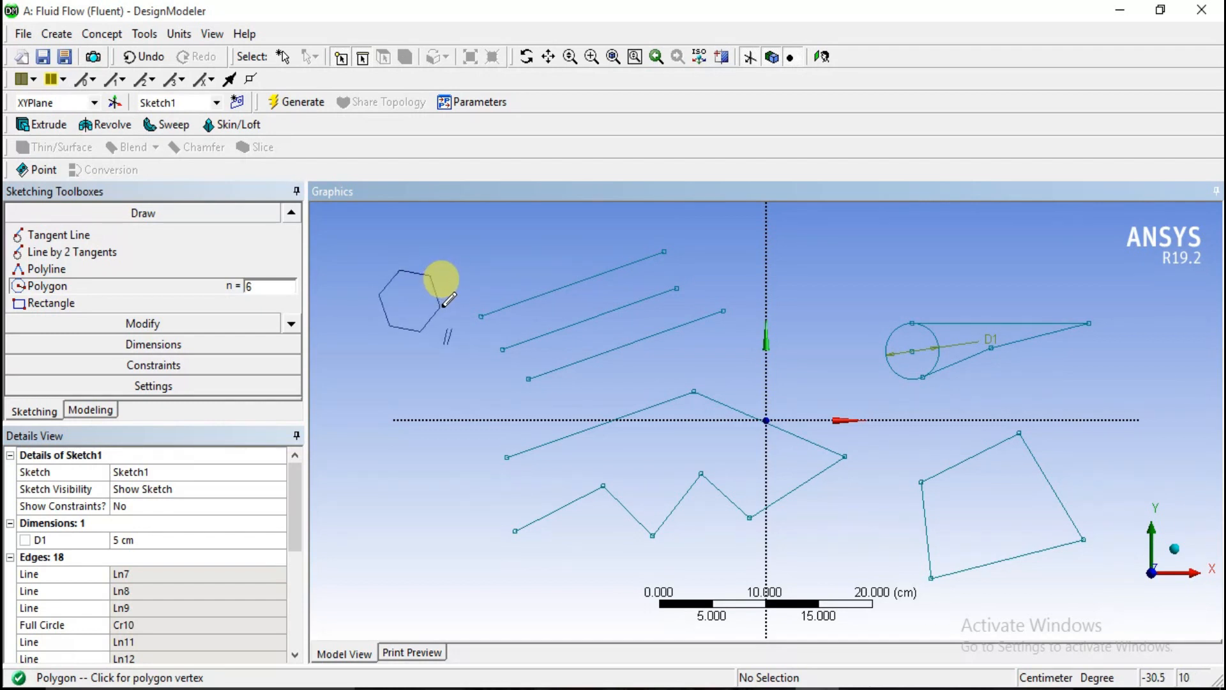
pyautogui.click(445, 308)
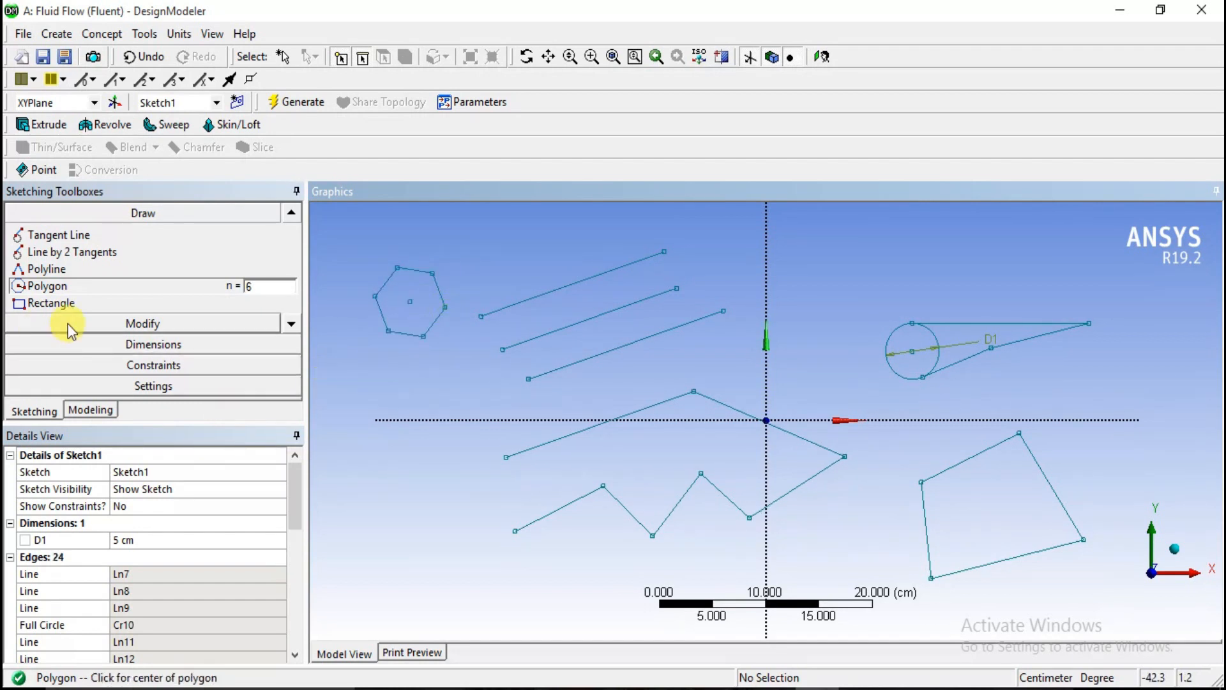
# Add a General dimension to the hexagon's top edge and set its length to 4 cm.
pyautogui.click(128, 345)
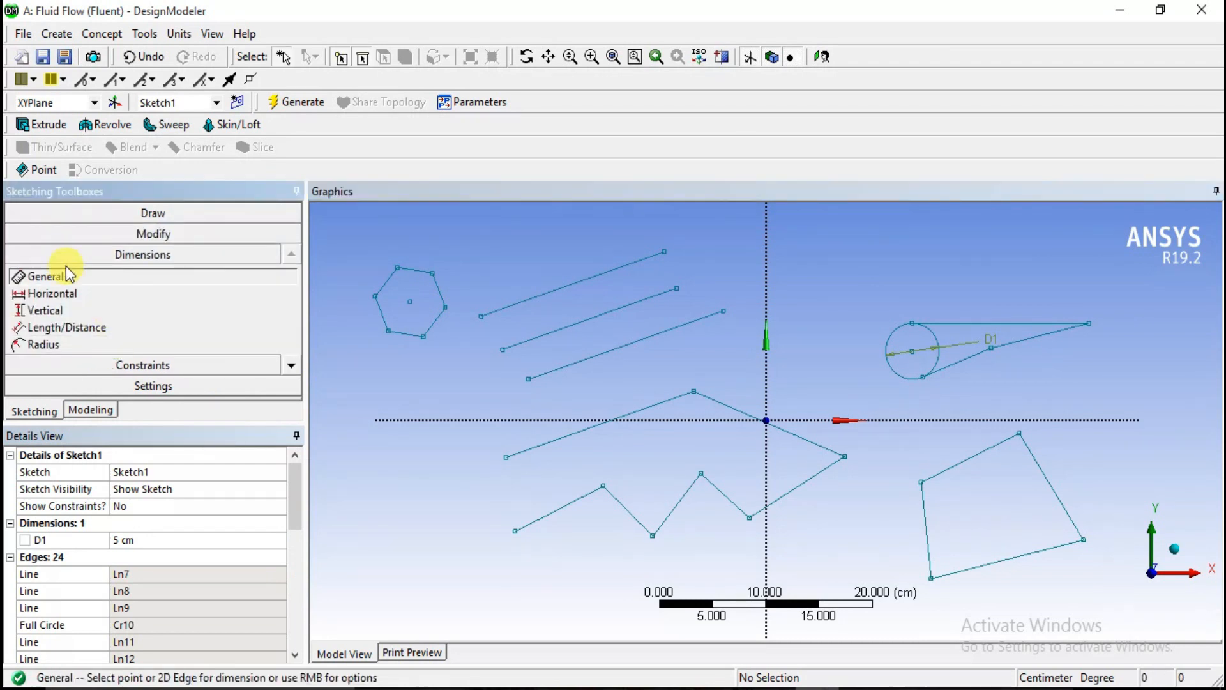
pyautogui.click(414, 271)
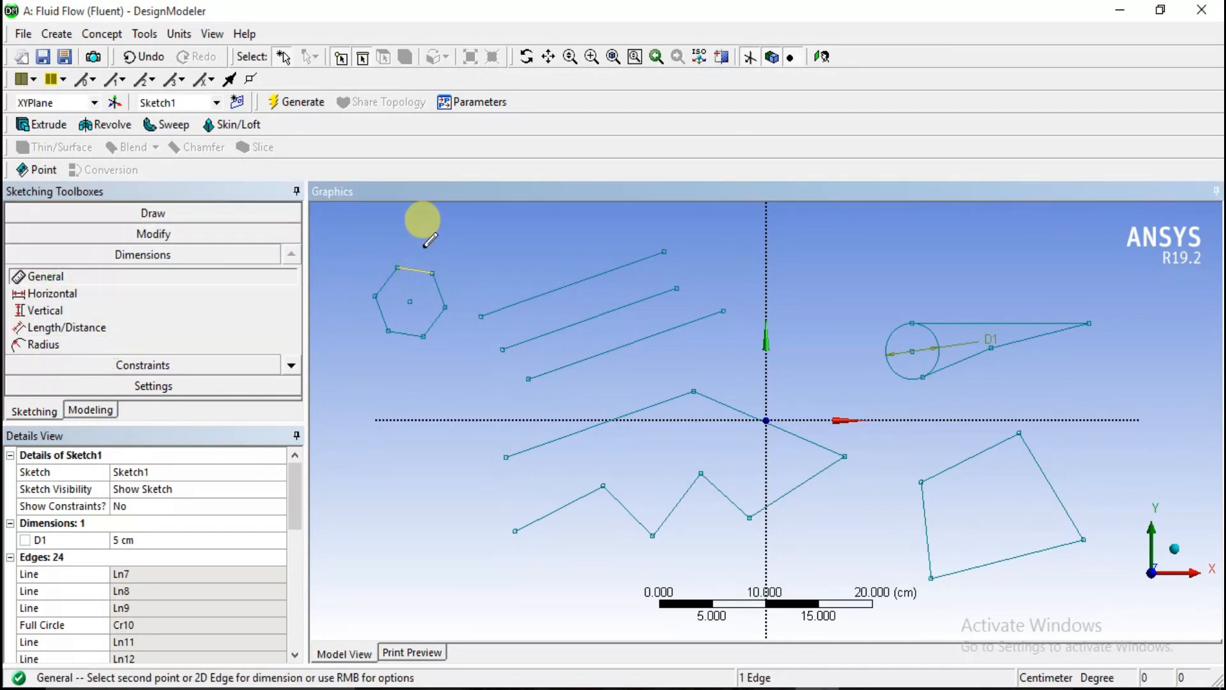
pyautogui.click(424, 242)
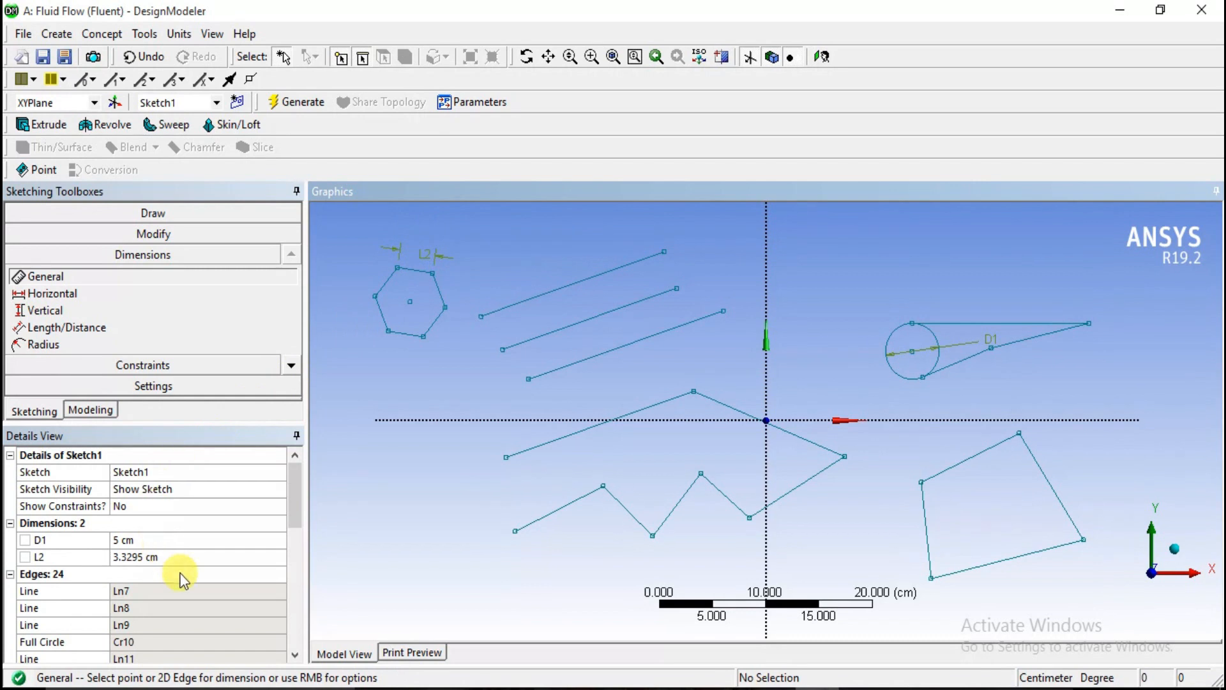
pyautogui.click(169, 557)
pyautogui.write('4')
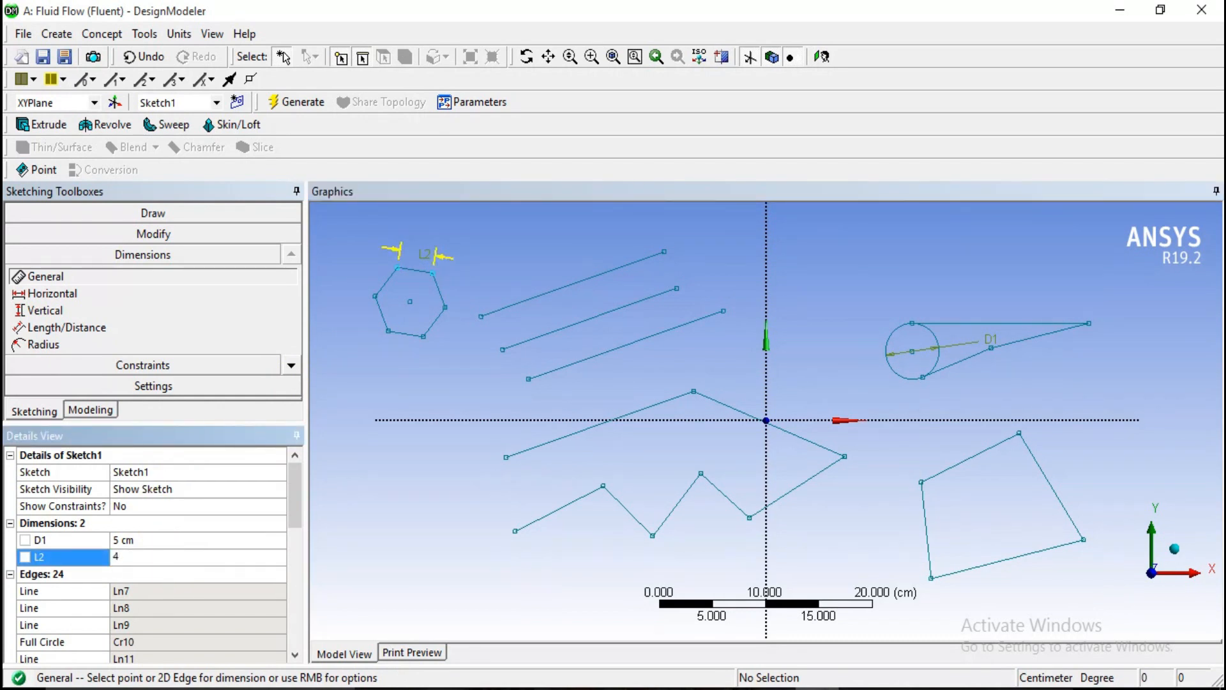
pyautogui.press('Return')
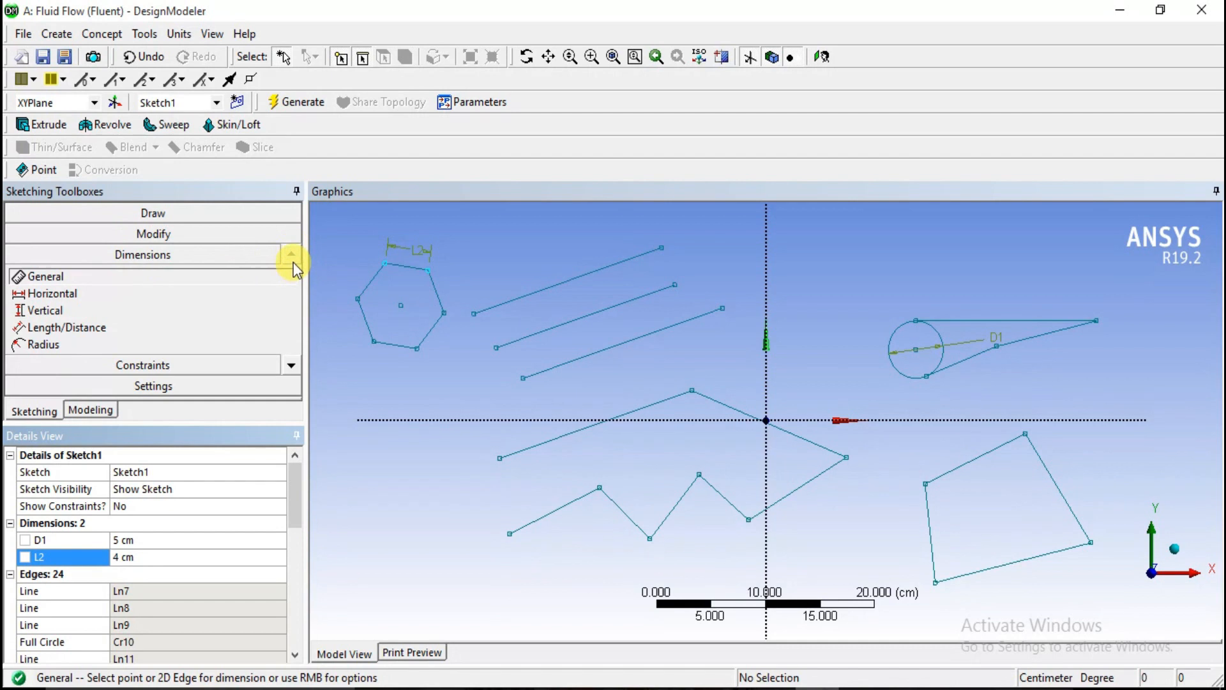
# Draw a rectangle without auto-fillet below the horizontal axis, beside the open end of the zigzag polyline.
pyautogui.click(194, 214)
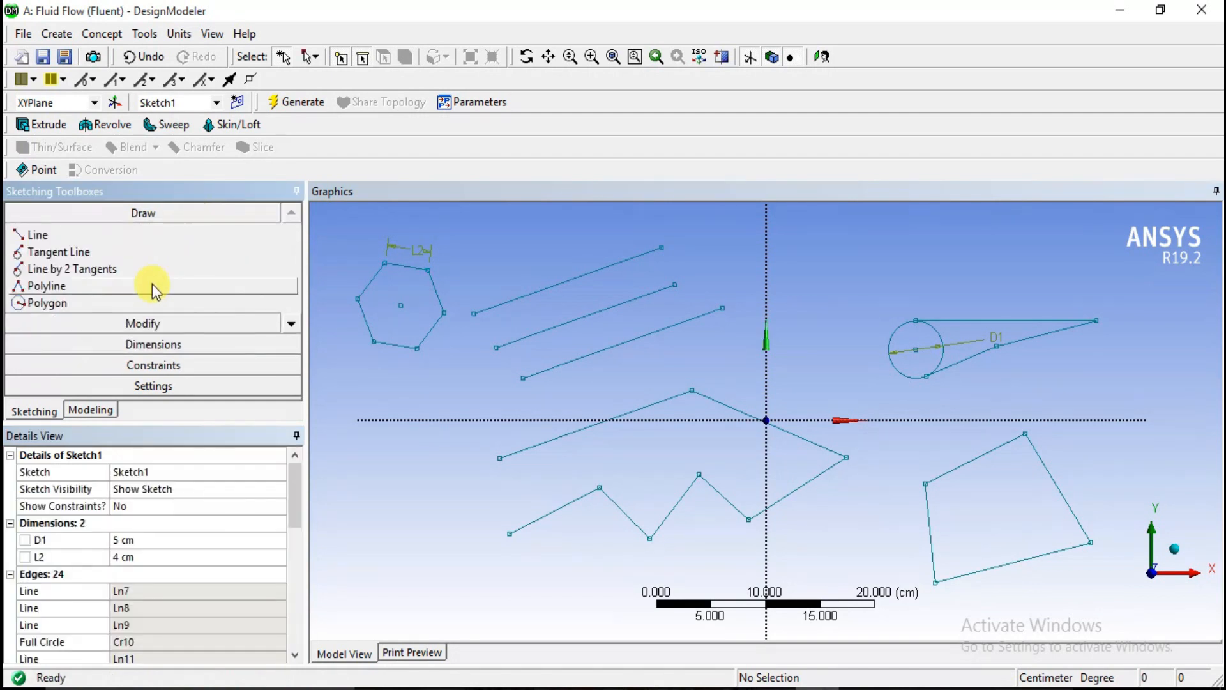
pyautogui.click(292, 323)
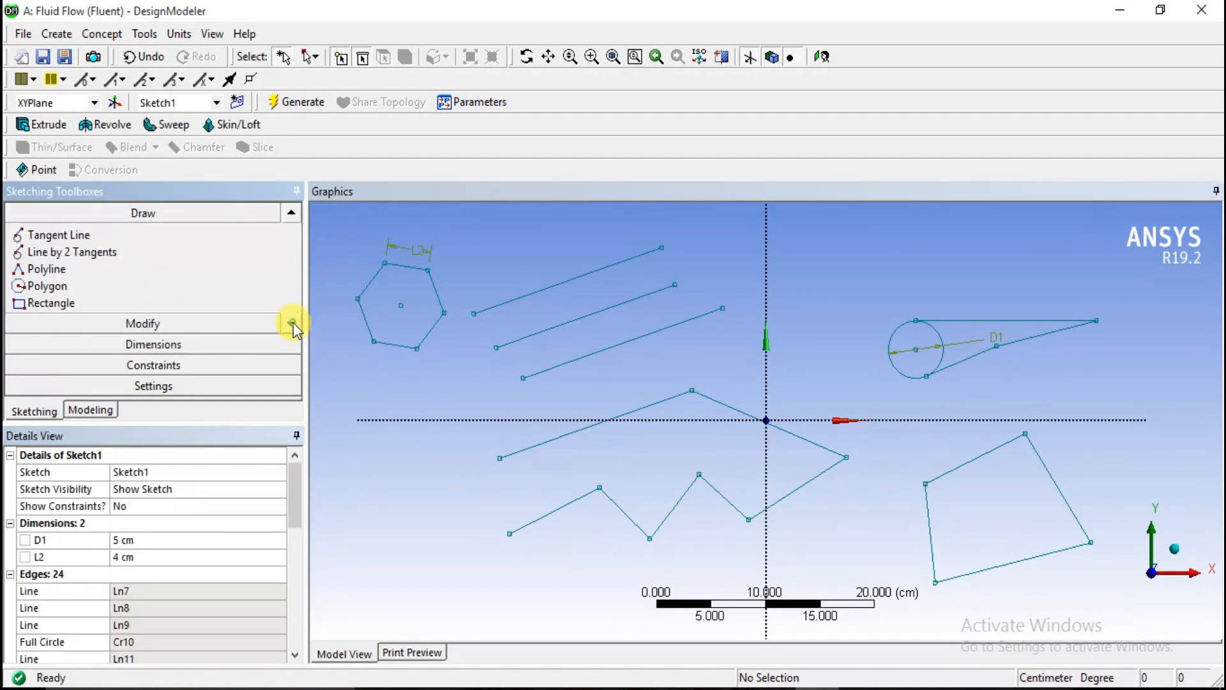
pyautogui.click(21, 311)
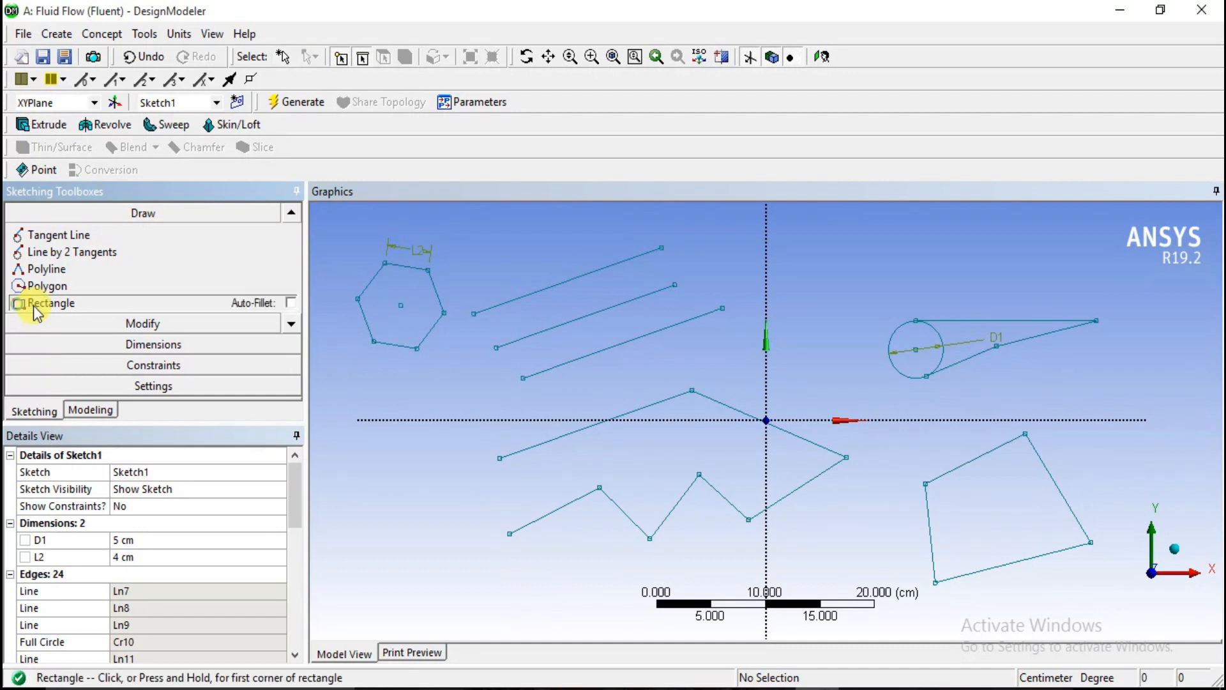
pyautogui.click(357, 473)
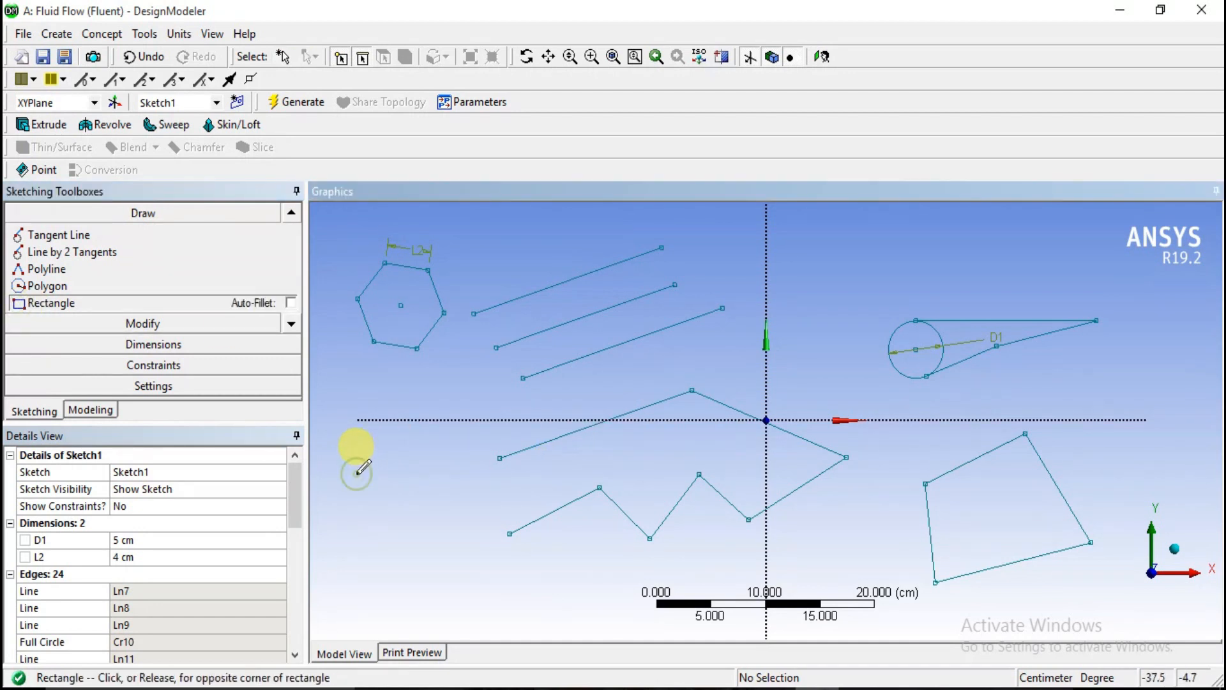
pyautogui.click(500, 576)
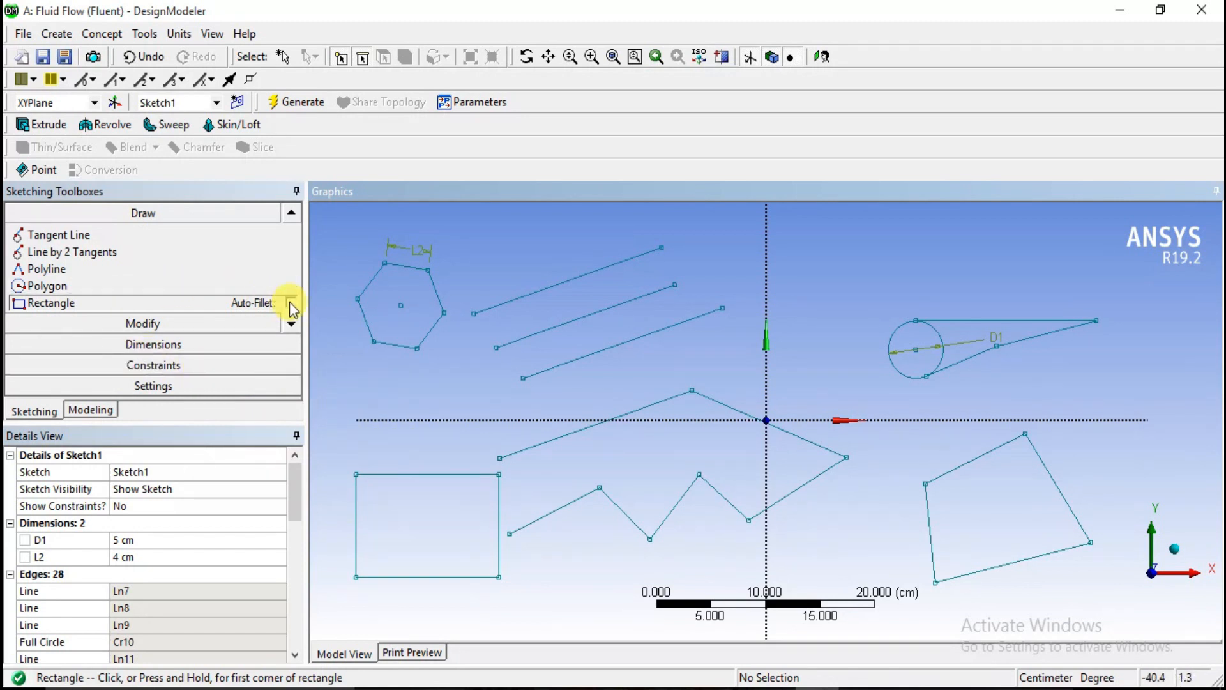
# Draw a level Rectangle by 3 Points above the circle, starting close to the positive vertical axis.
pyautogui.click(291, 324)
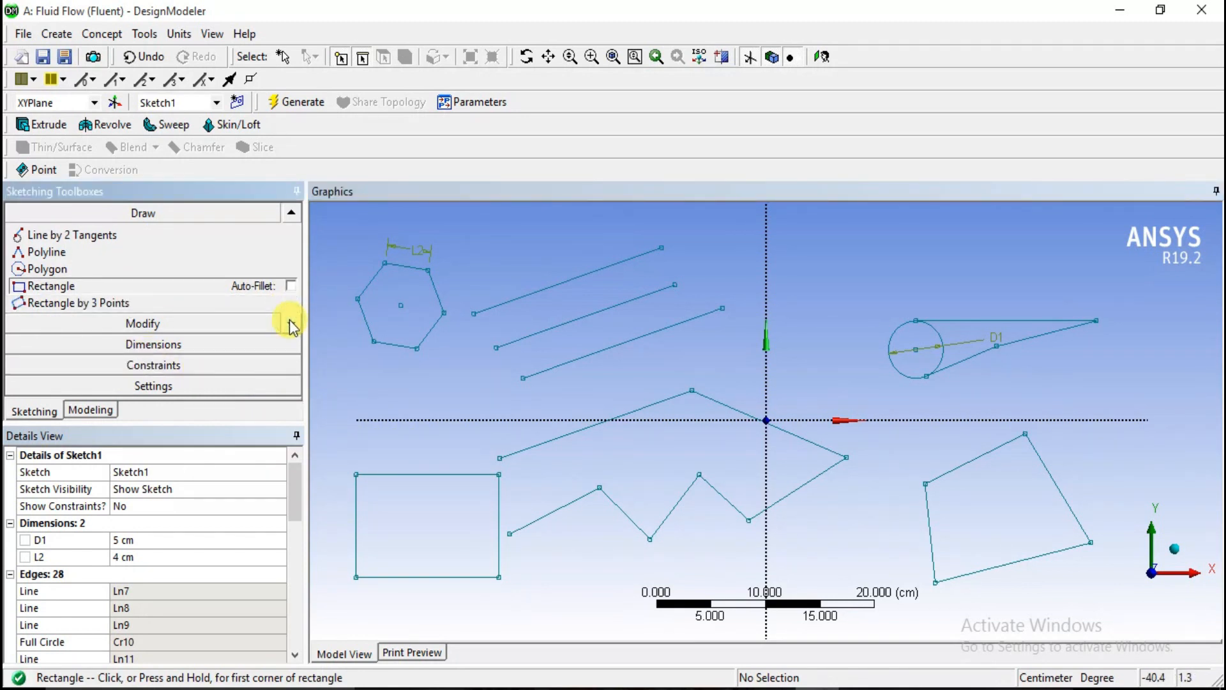
pyautogui.click(291, 323)
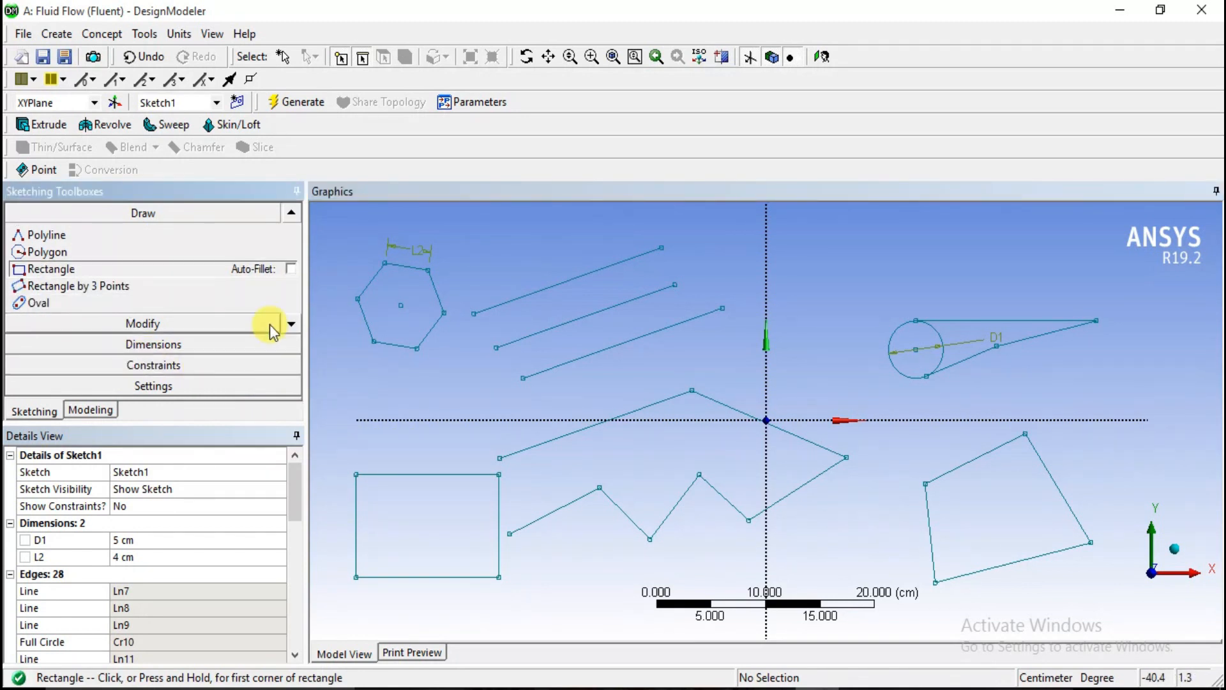
pyautogui.click(42, 287)
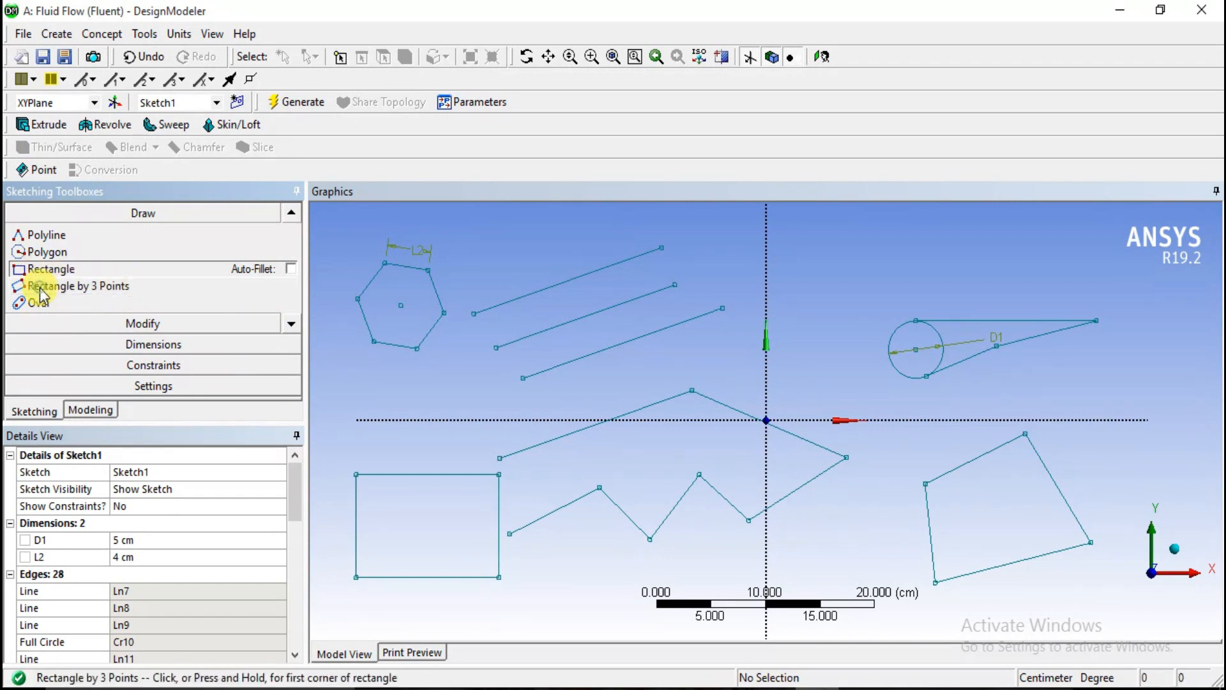
pyautogui.scroll(-1, 827, 419)
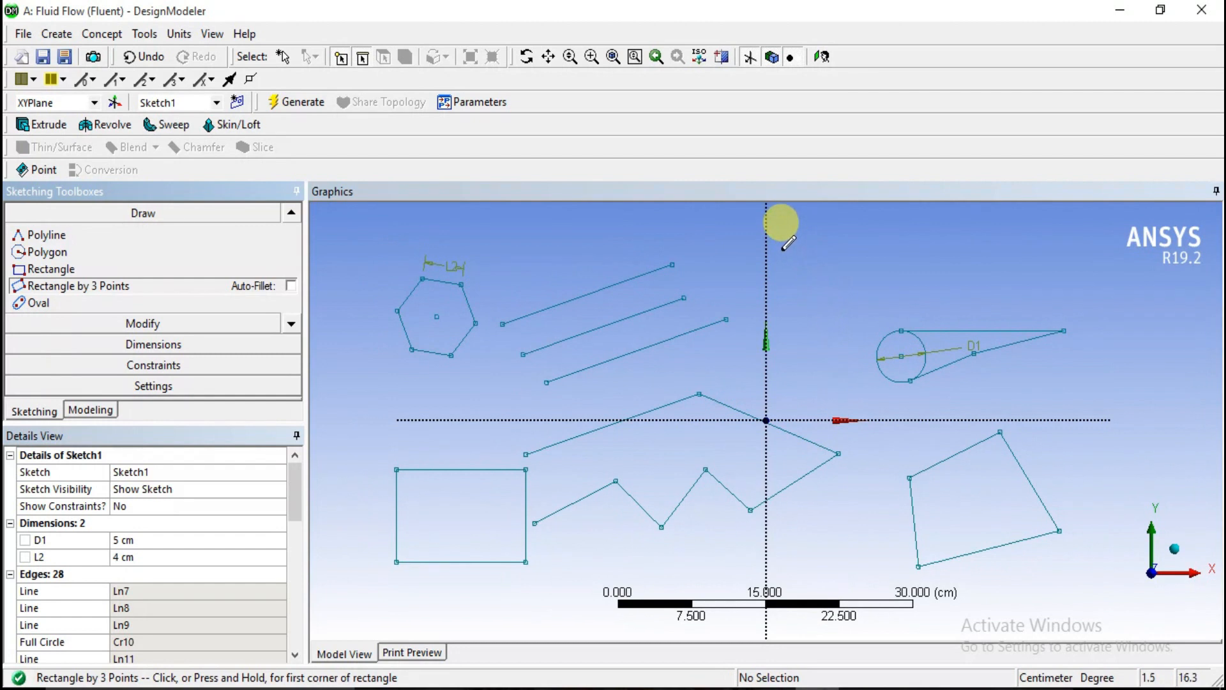
pyautogui.click(776, 299)
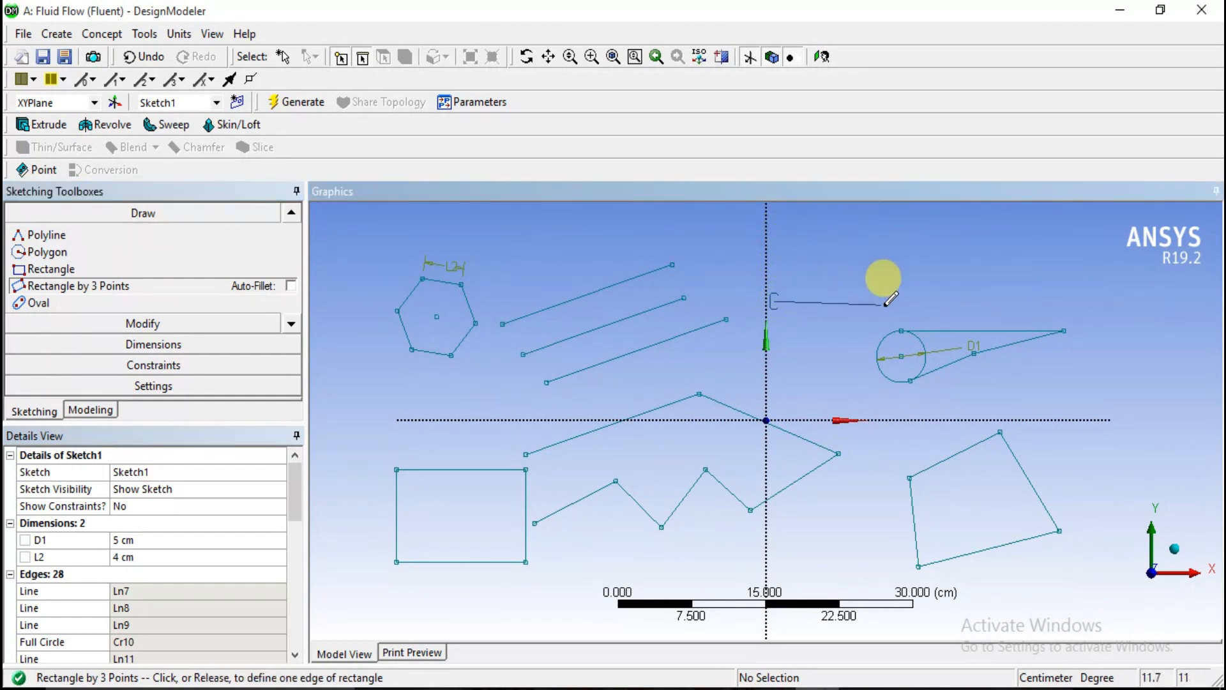
pyautogui.click(930, 302)
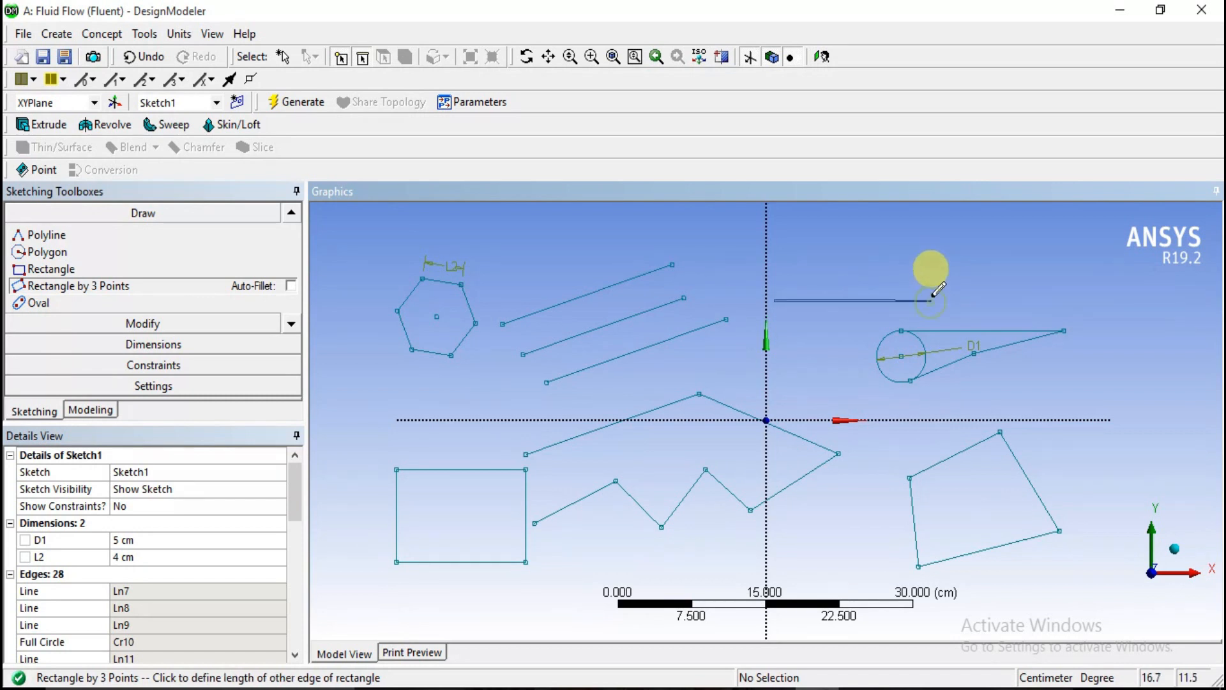
pyautogui.click(939, 223)
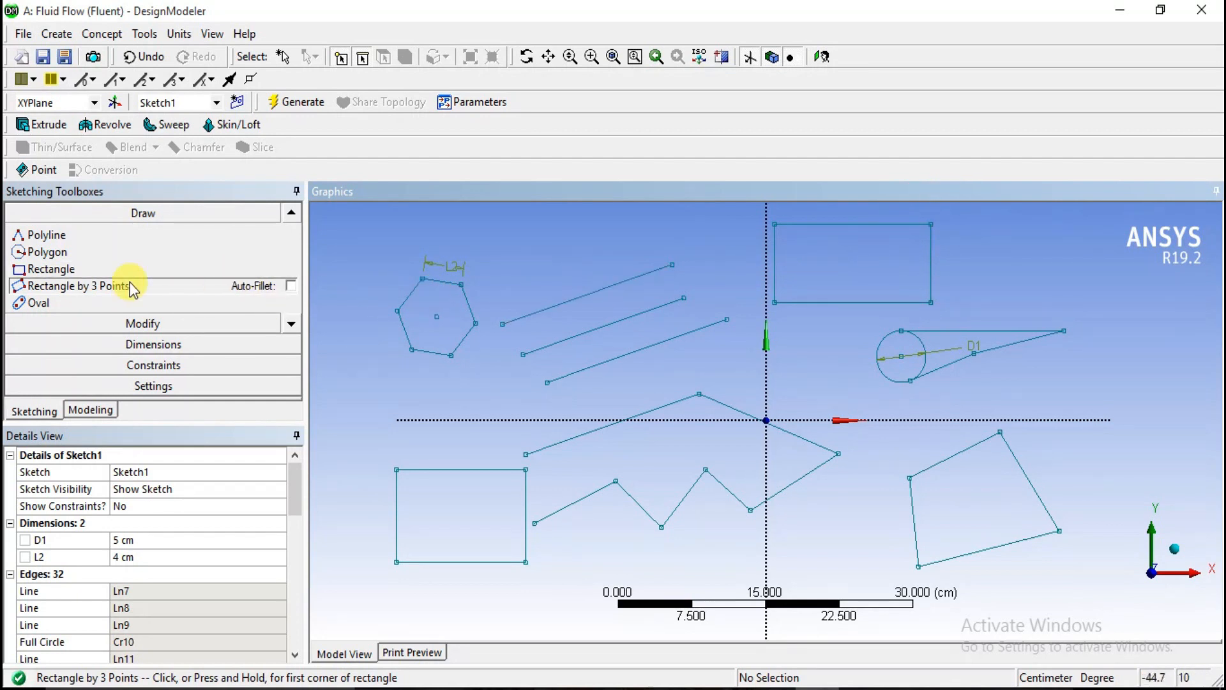
# Draw a tilted Rectangle by 3 Points without auto-fillet, beside the level three-point rectangle and above the long tangent line's far end.
pyautogui.scroll(-1, 334, 320)
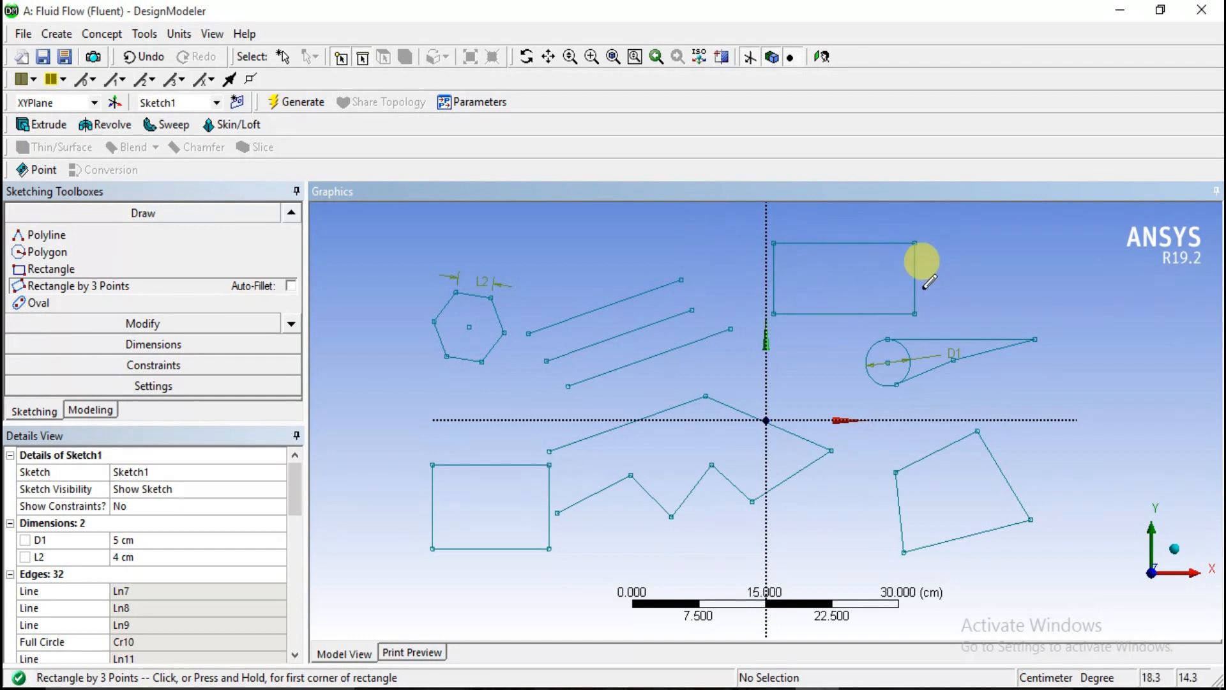
pyautogui.click(960, 310)
pyautogui.click(1089, 246)
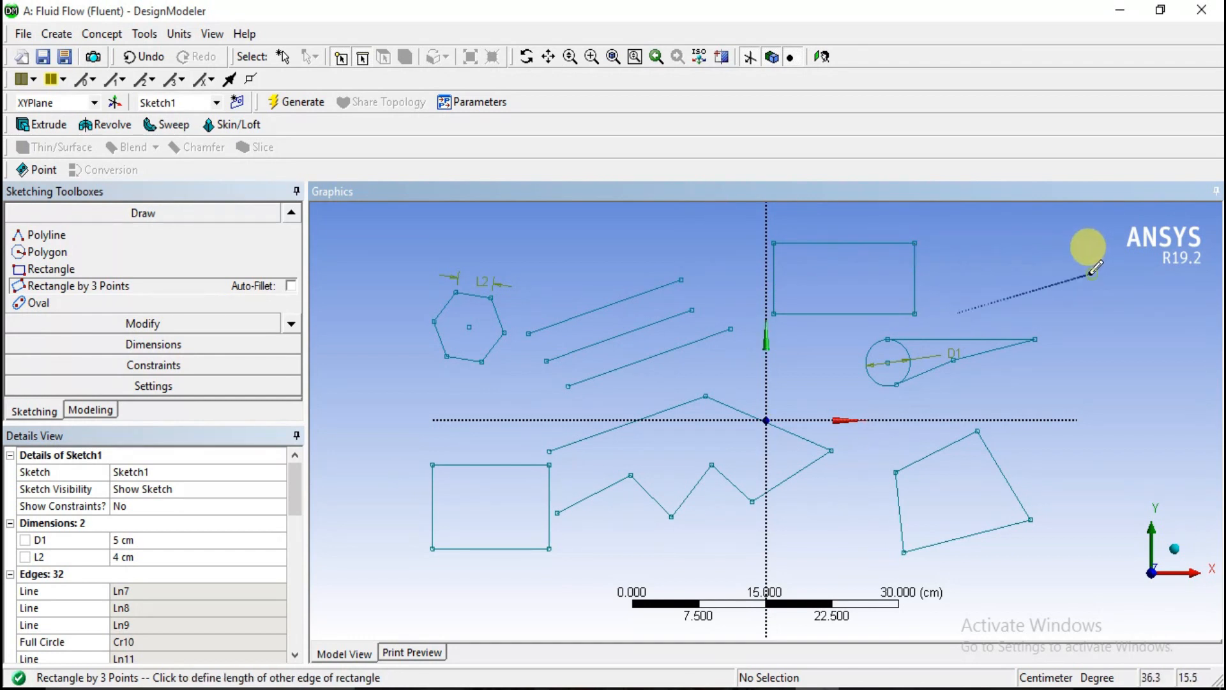
pyautogui.click(1078, 227)
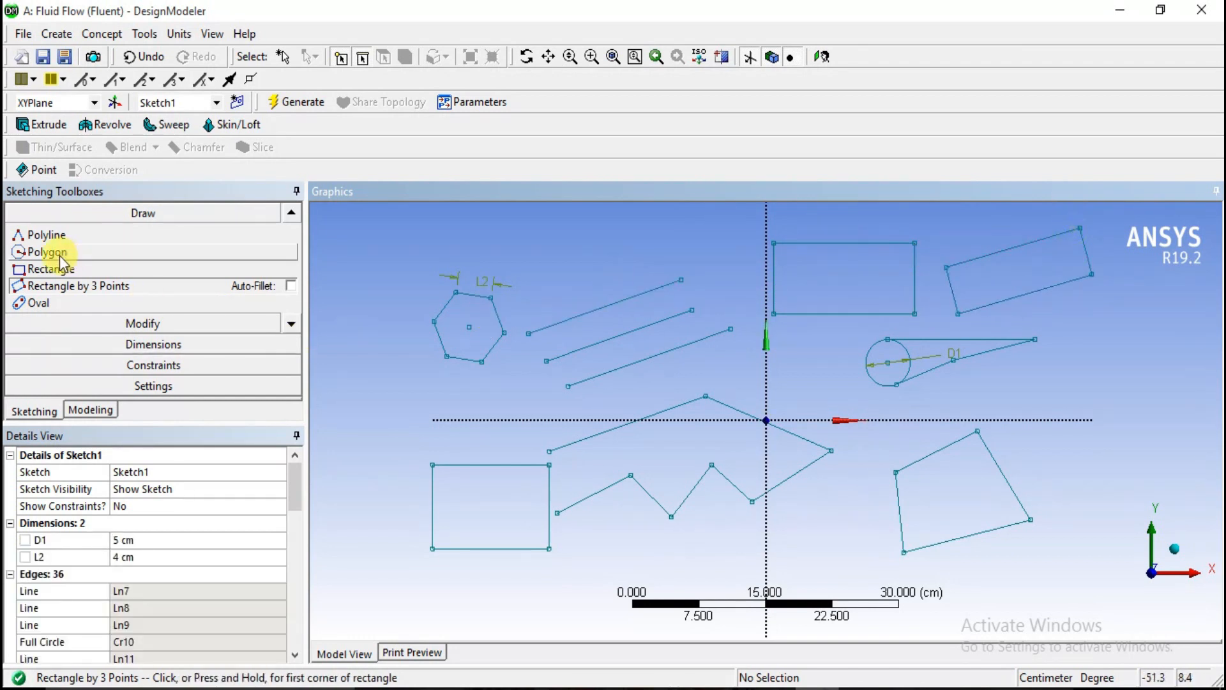
# Draw a horizontal oval above the hexagon and the uppermost of the three parallel lines.
pyautogui.click(293, 325)
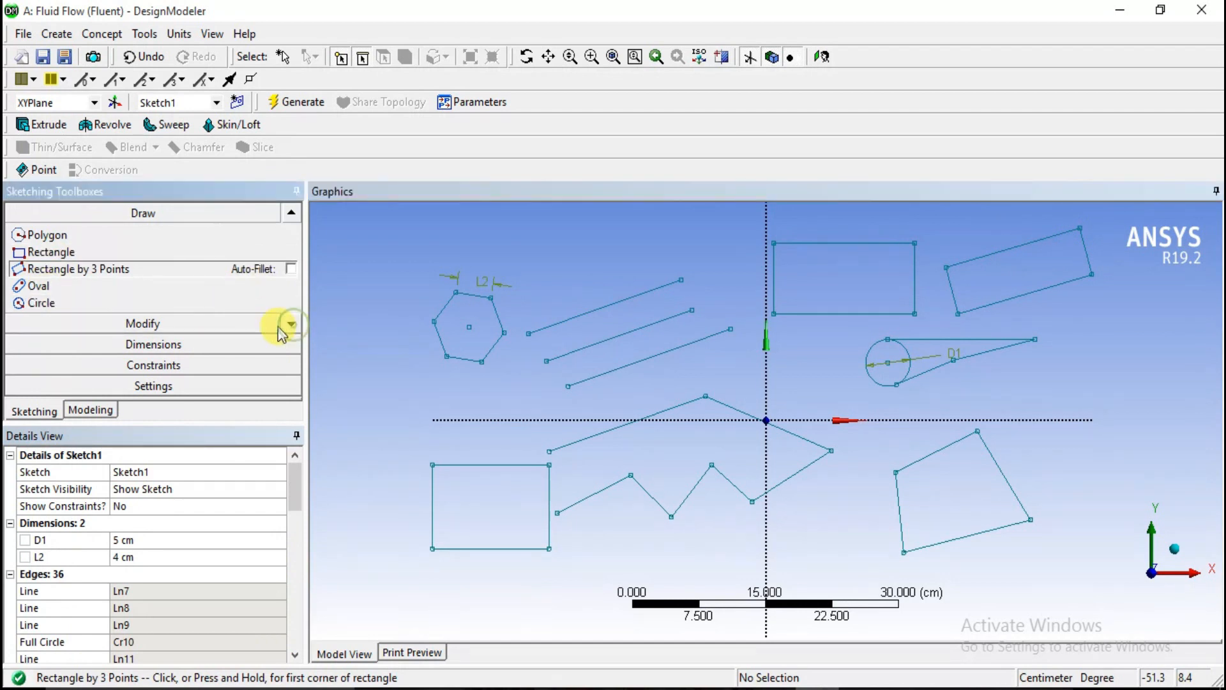
pyautogui.click(45, 285)
pyautogui.scroll(-1, 407, 325)
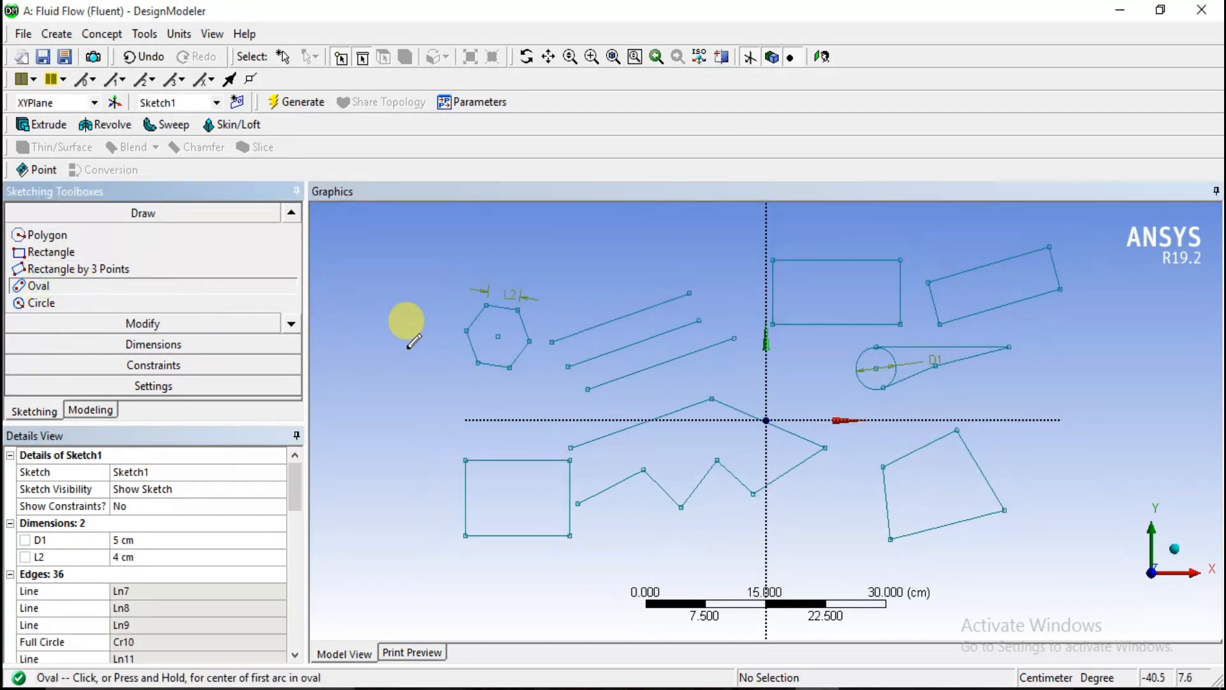
pyautogui.click(511, 278)
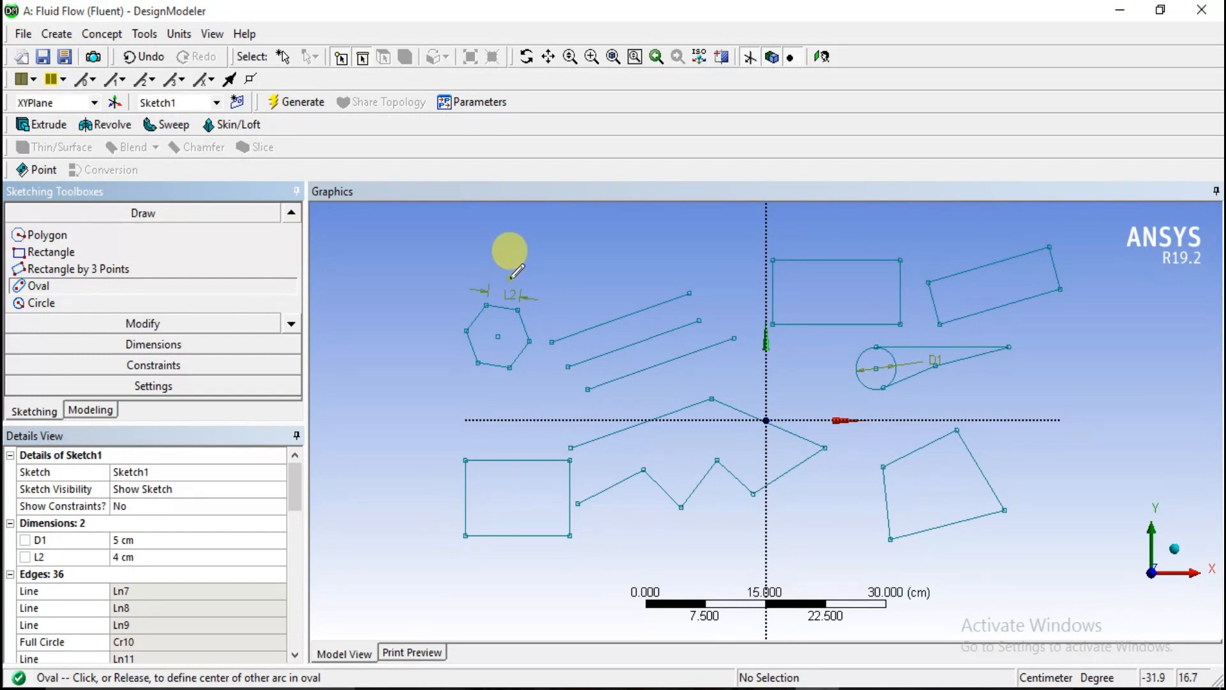
pyautogui.click(625, 278)
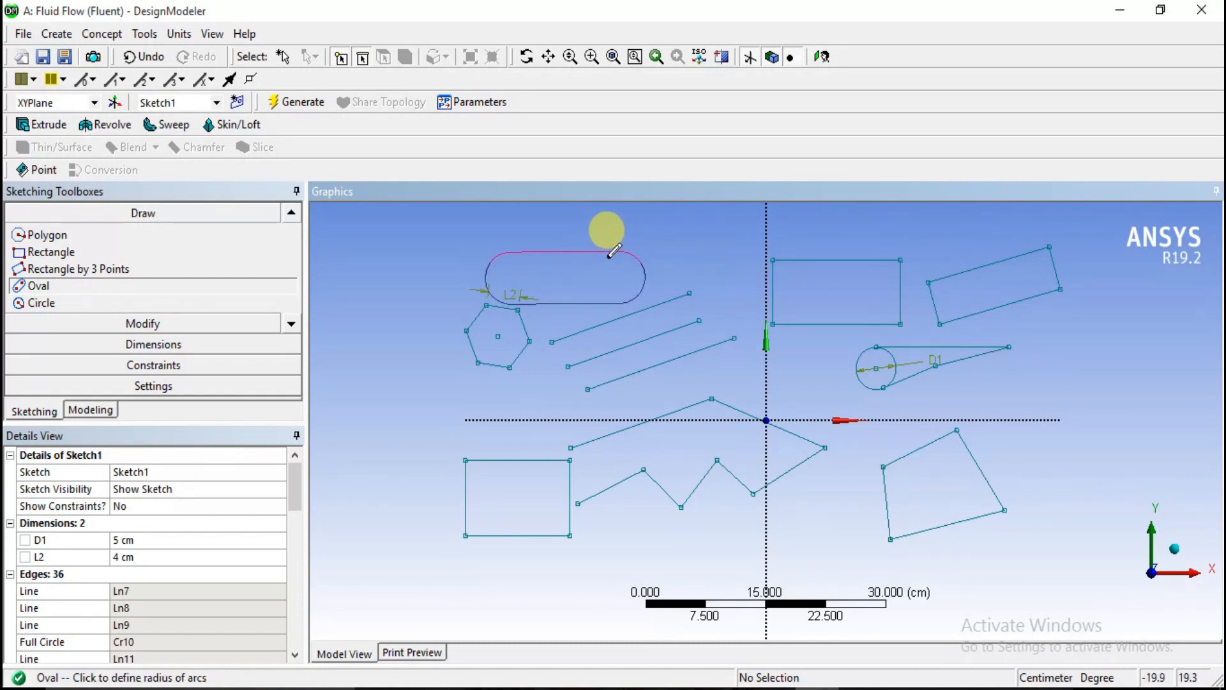
pyautogui.click(592, 269)
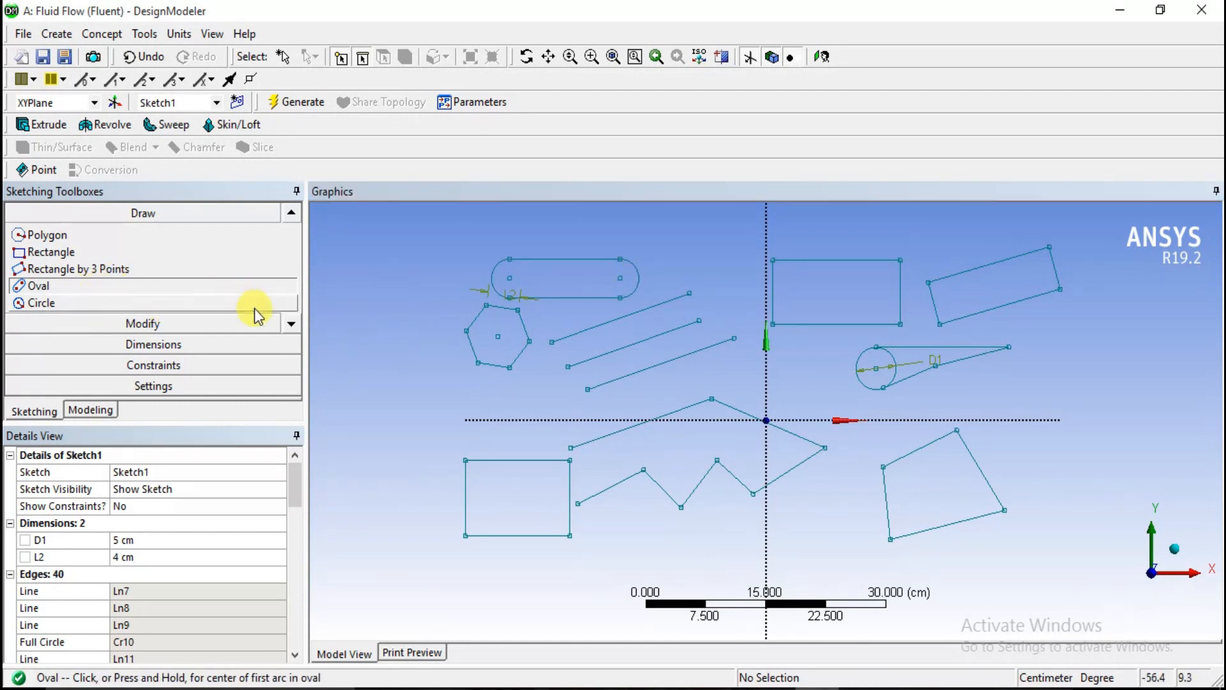
# Draw a circle centred on the origin, passing just inside the polyline vertex on the positive-X side.
pyautogui.click(290, 326)
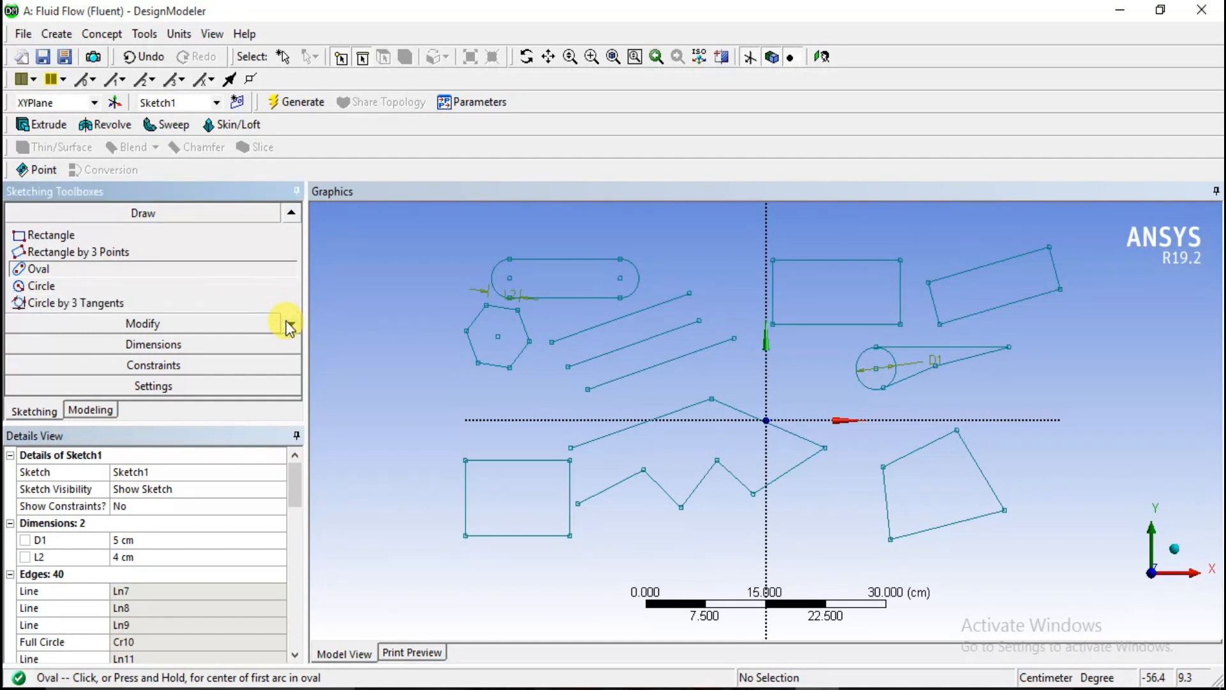
pyautogui.click(289, 326)
pyautogui.click(61, 267)
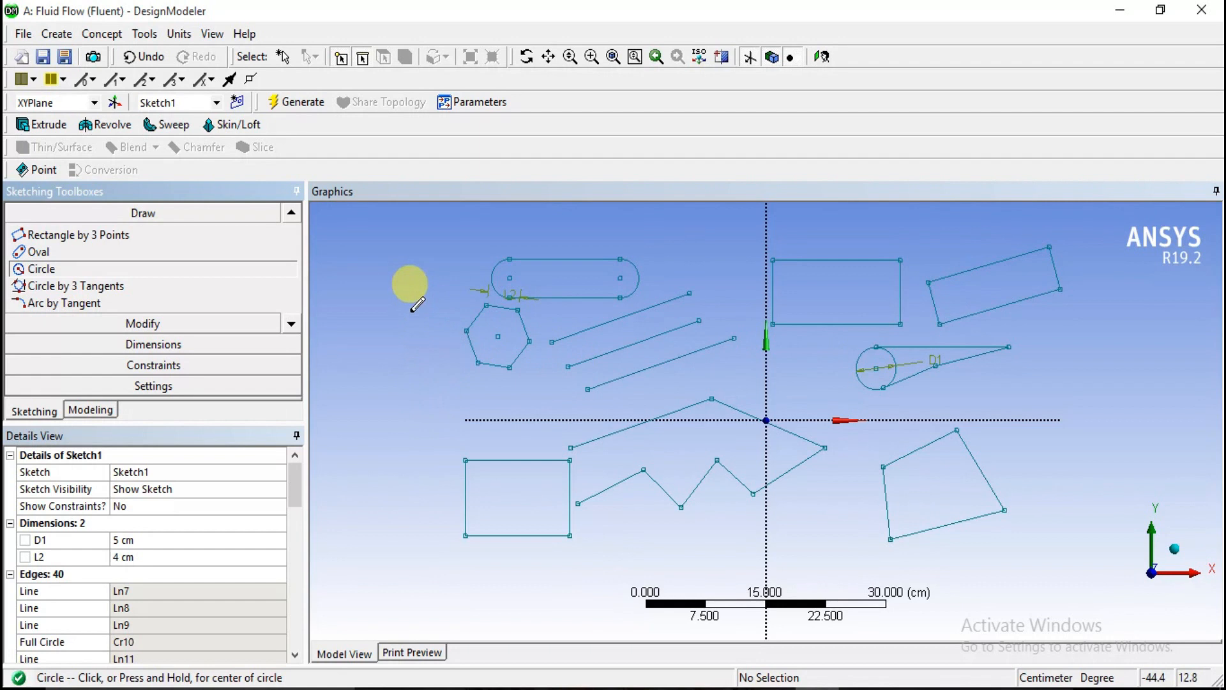
pyautogui.click(766, 419)
pyautogui.click(767, 421)
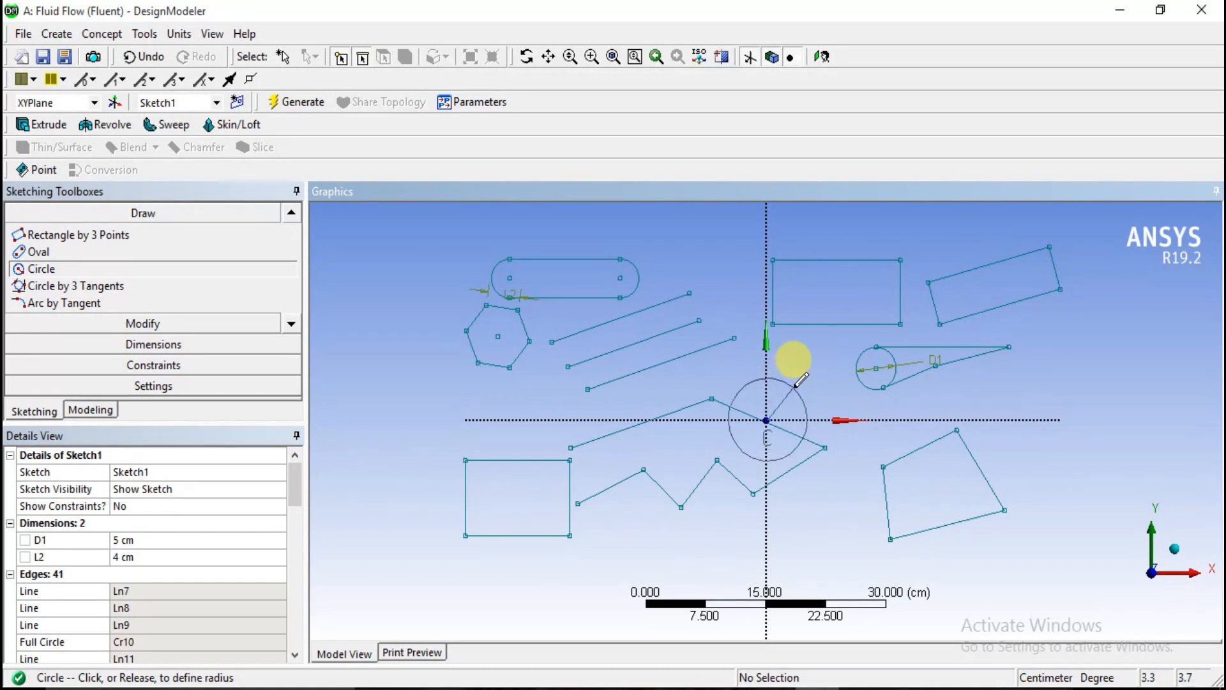
pyautogui.click(802, 384)
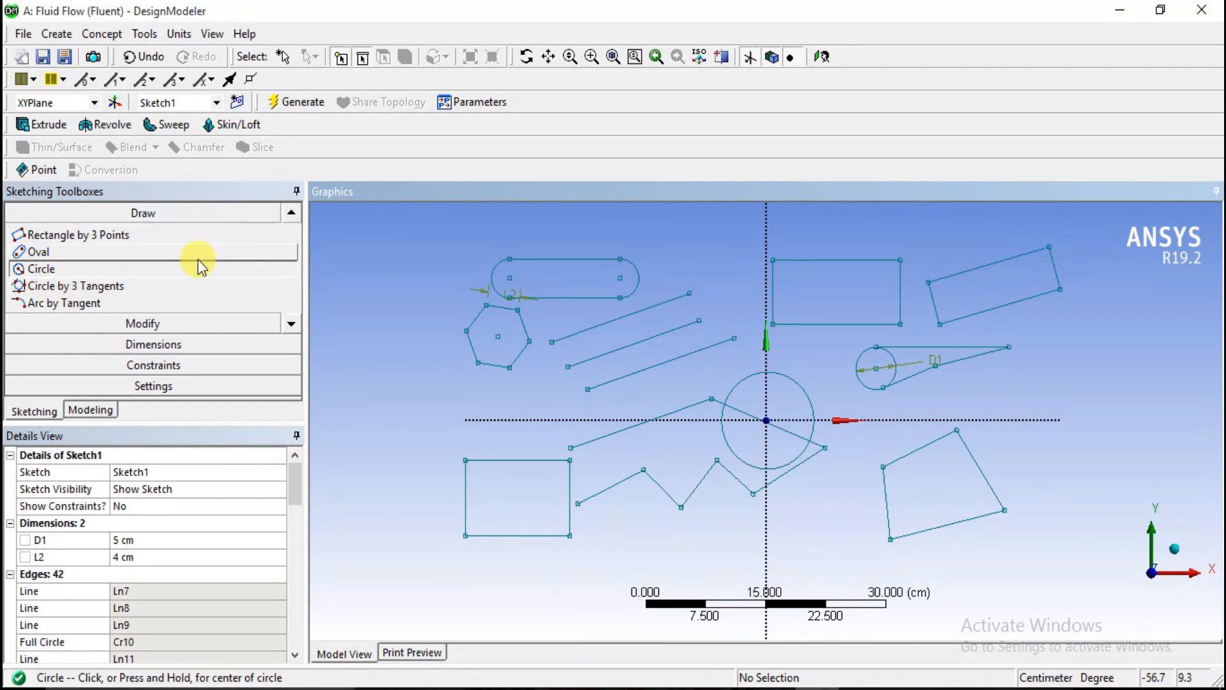
# Draw a Circle by 3 Tangents inside the closed quadrilateral, tangent to its left, bottom and right edges.
pyautogui.click(69, 290)
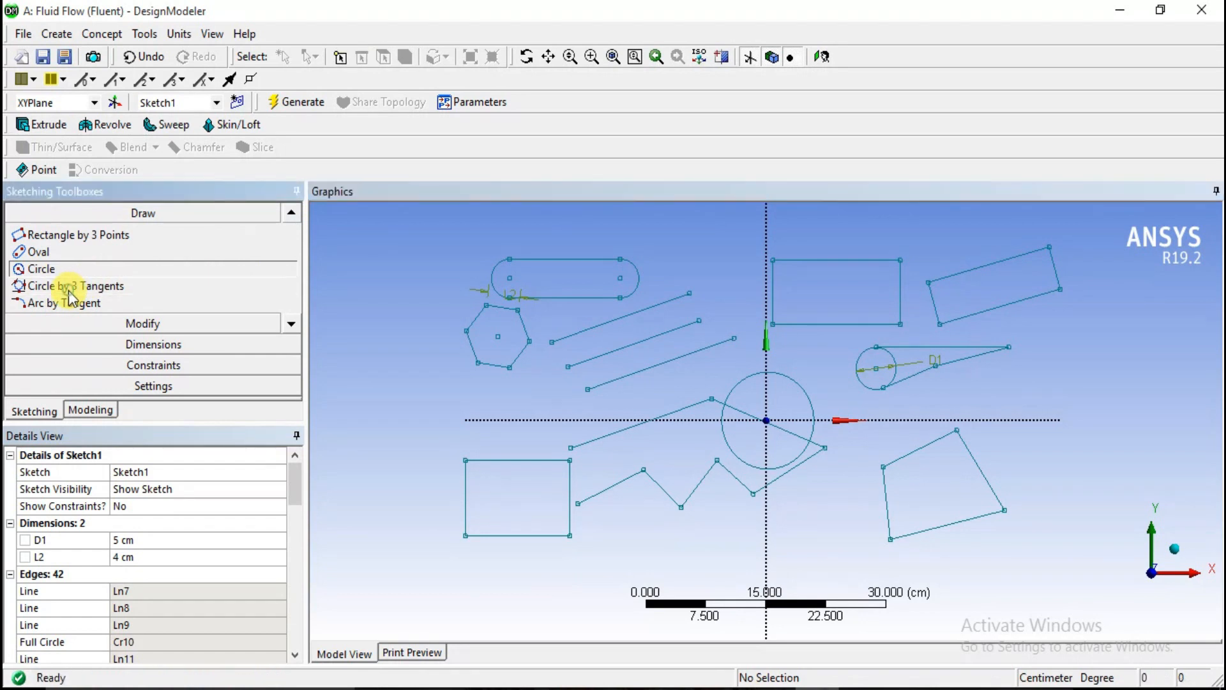
pyautogui.click(887, 508)
pyautogui.click(930, 528)
pyautogui.click(932, 527)
pyautogui.click(984, 476)
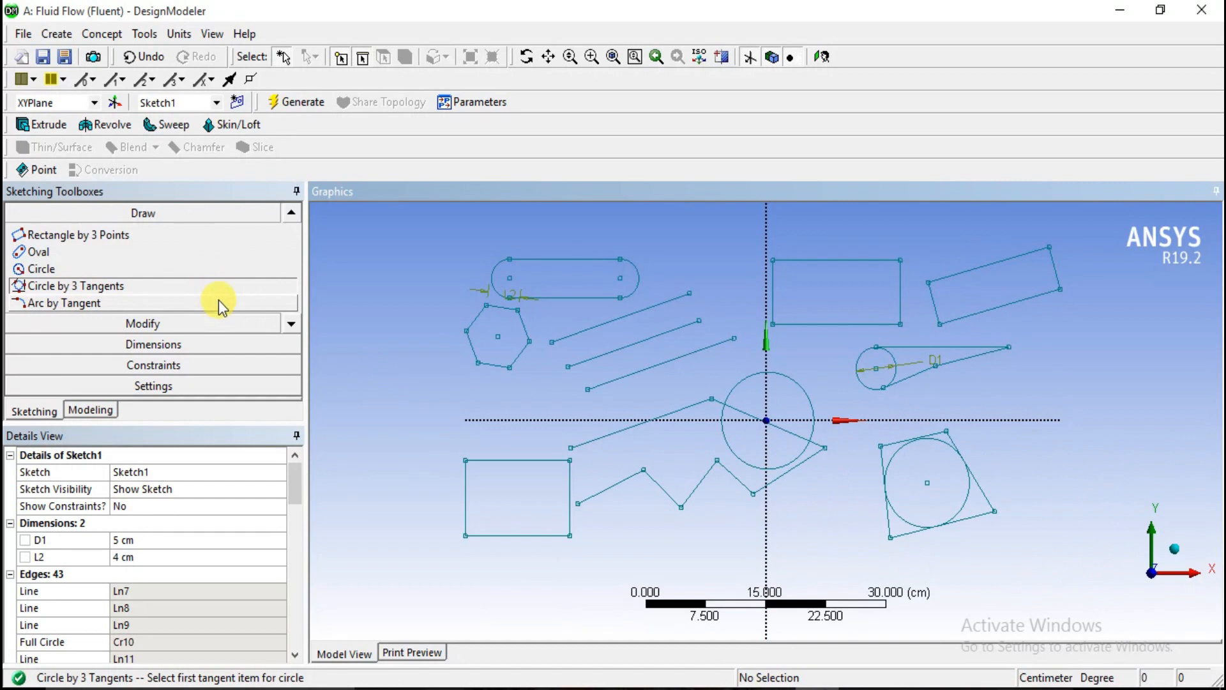
# Draw a small Arc by Tangent from the upper end of the topmost parallel line, curving downward.
pyautogui.click(291, 323)
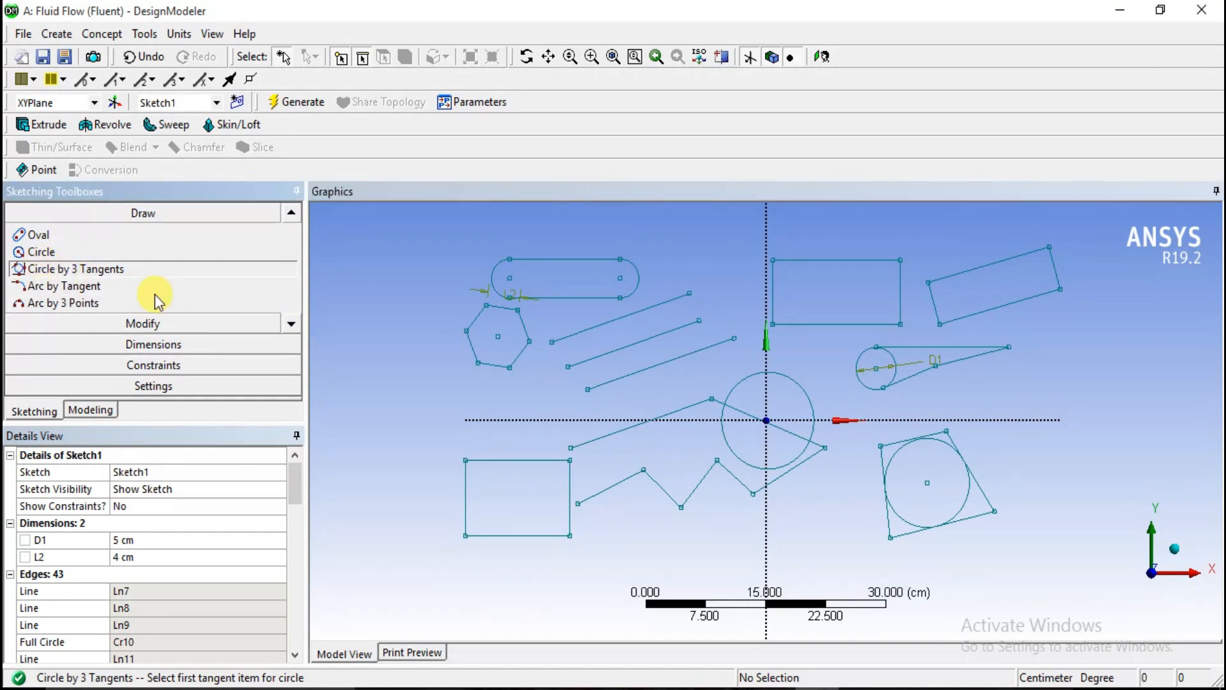
pyautogui.click(77, 286)
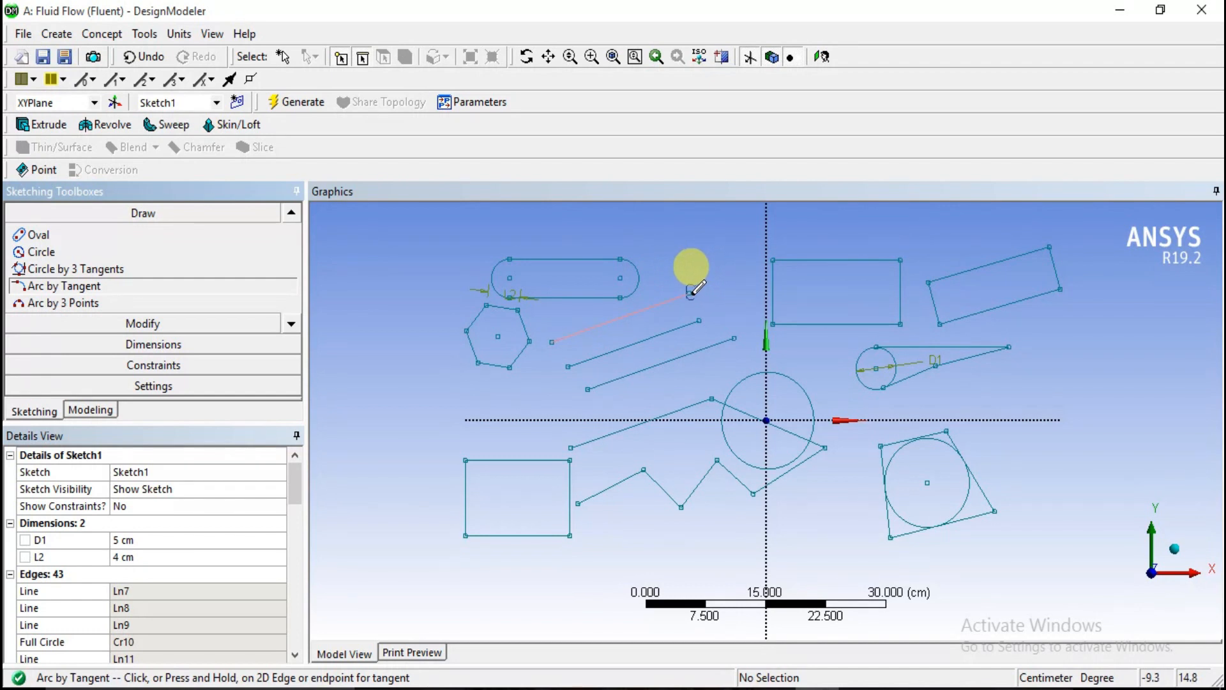
pyautogui.click(691, 292)
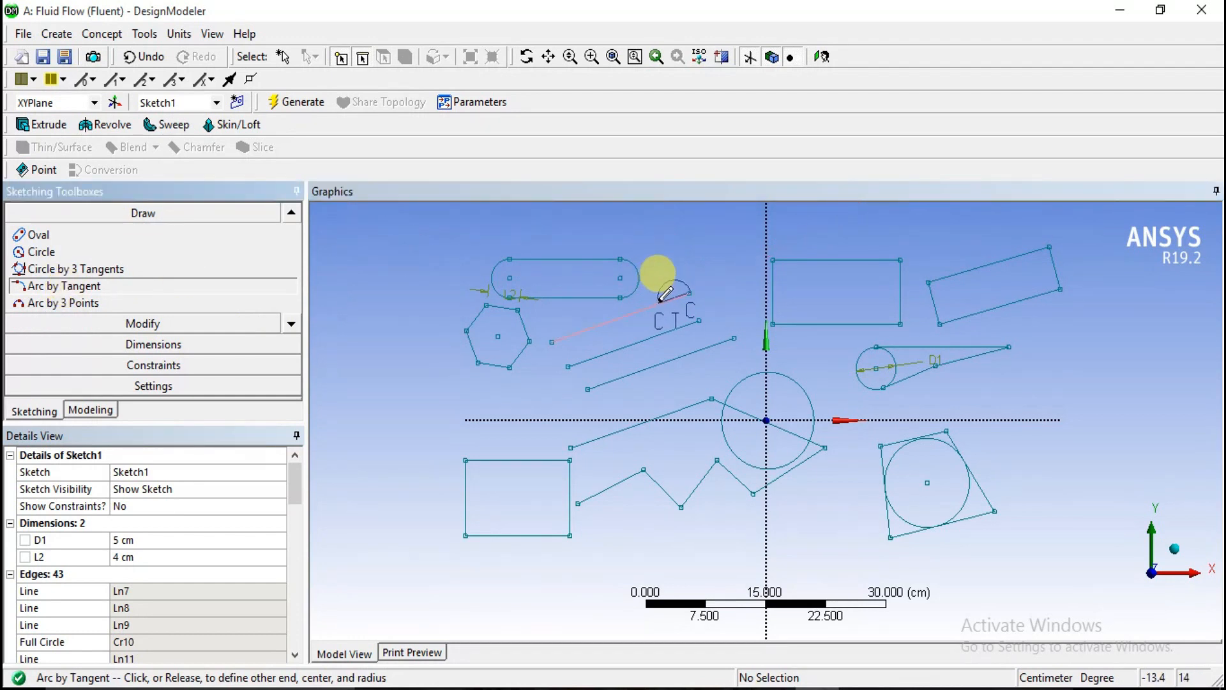
pyautogui.scroll(2, 693, 295)
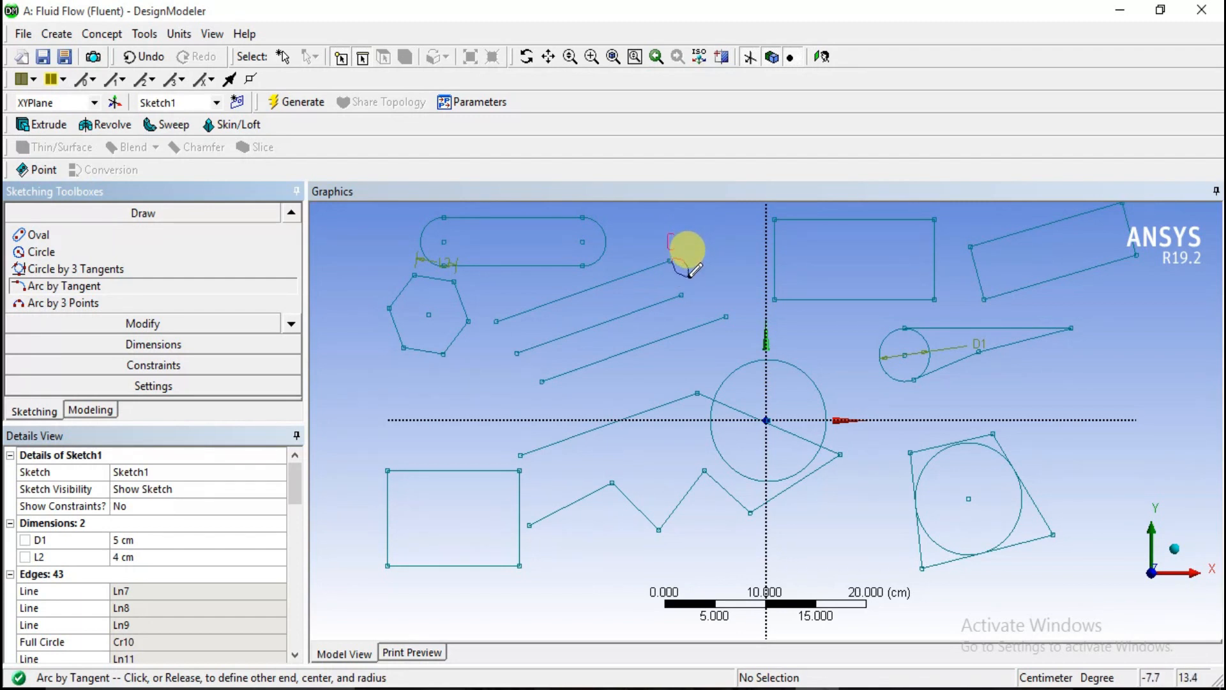
pyautogui.click(688, 276)
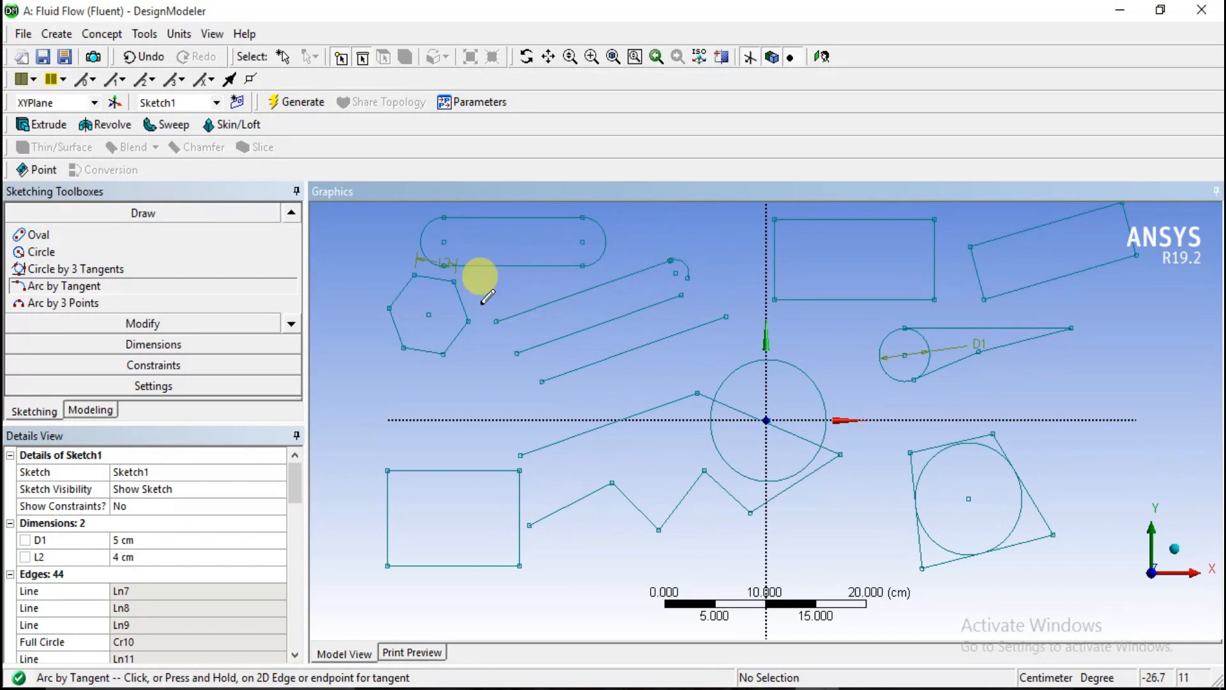
# Draw a small Arc by 3 Points below the hexagon, just above the horizontal axis and bulging toward the vertical axis.
pyautogui.click(75, 301)
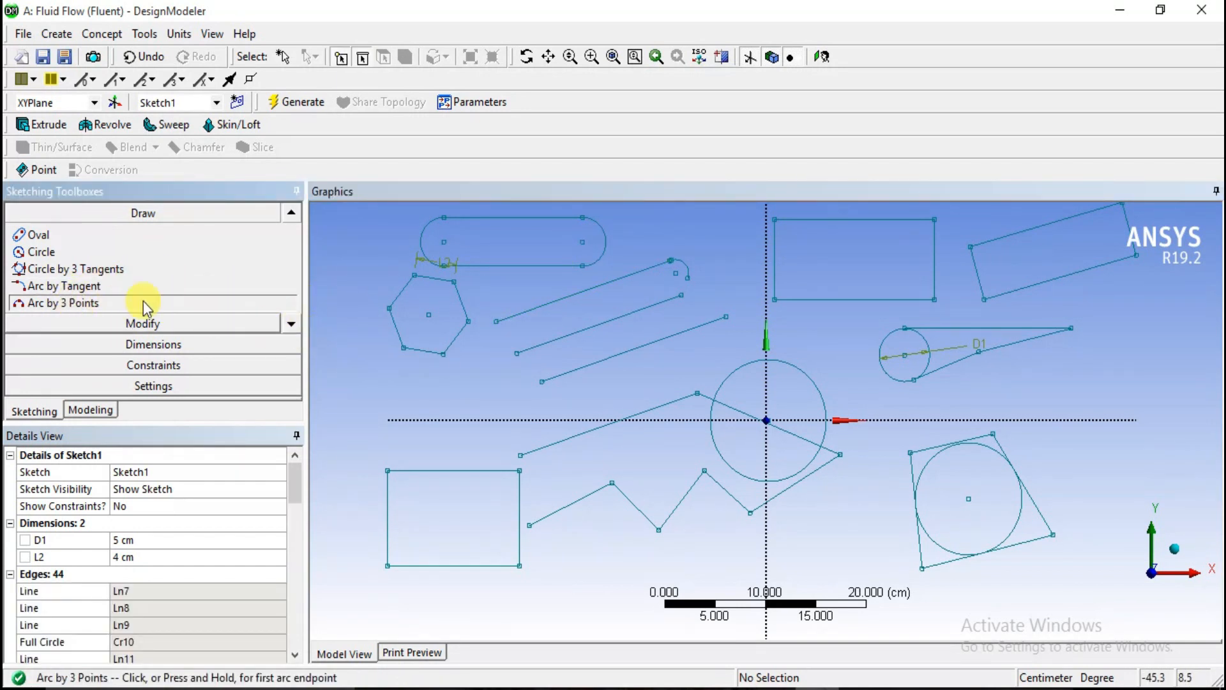
pyautogui.click(295, 325)
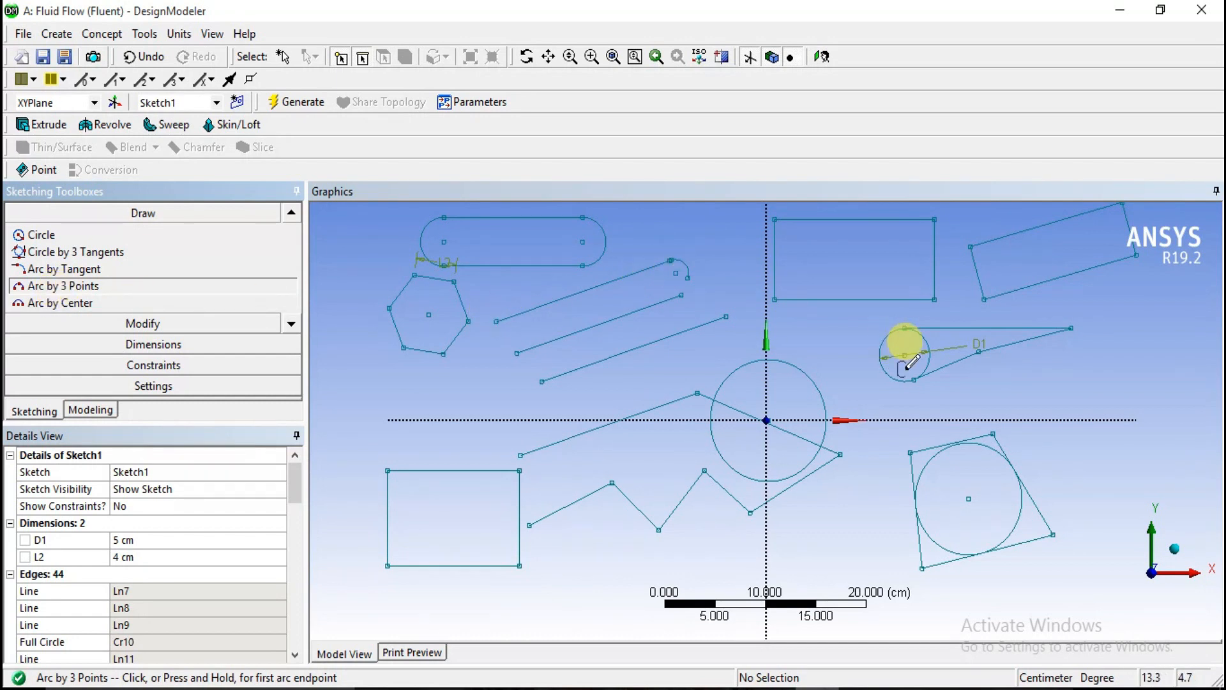
pyautogui.scroll(-2, 907, 355)
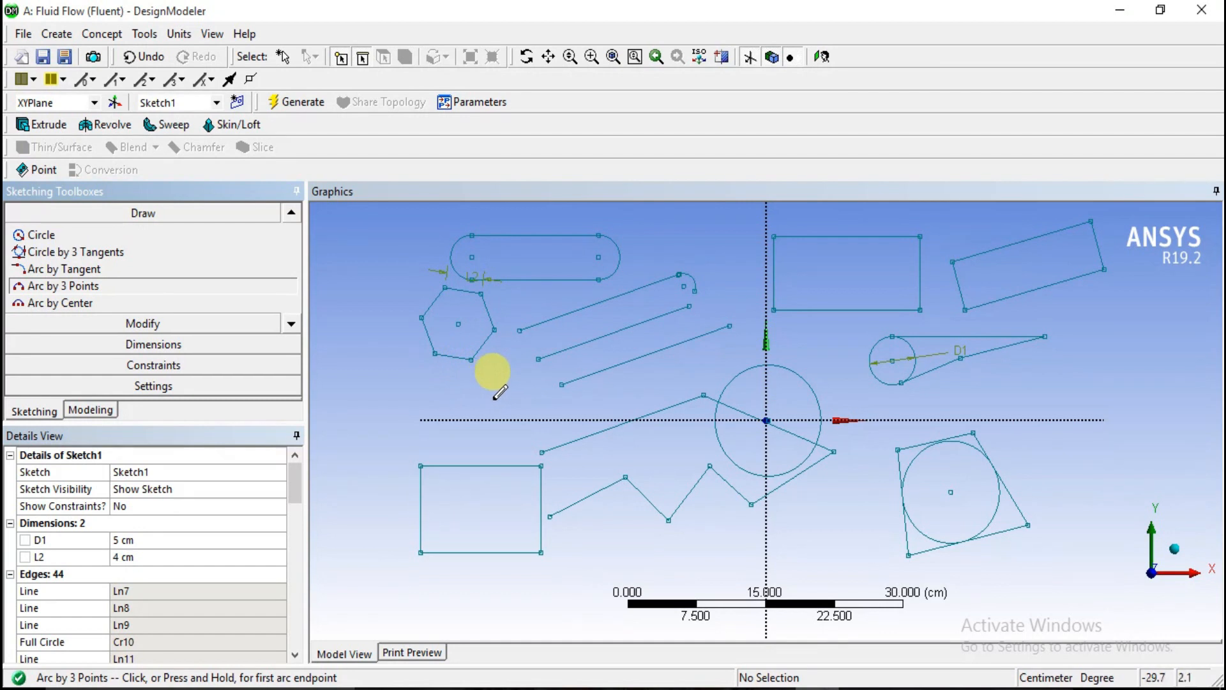
pyautogui.click(494, 398)
pyautogui.click(502, 409)
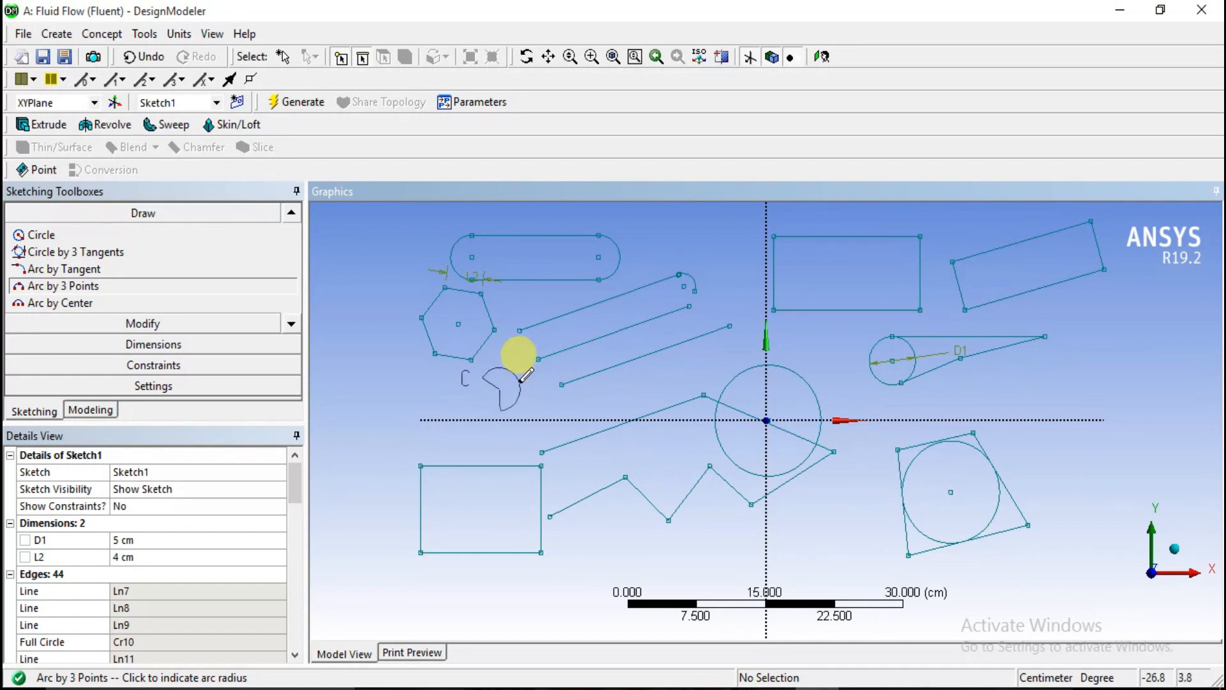
pyautogui.click(502, 389)
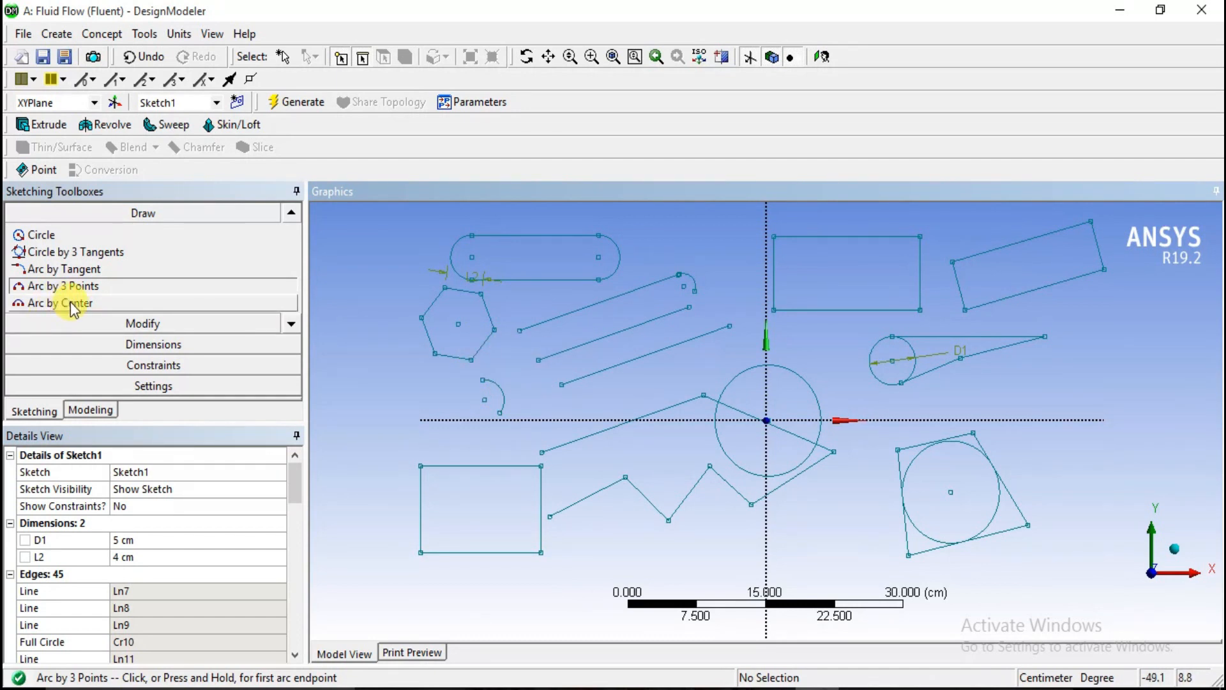
# Draw an Arc by Center centred on the upper end of the lowest parallel line, sweeping over it toward the vertical axis.
pyautogui.click(290, 323)
pyautogui.click(90, 287)
pyautogui.scroll(1, 807, 400)
pyautogui.scroll(-1, 807, 400)
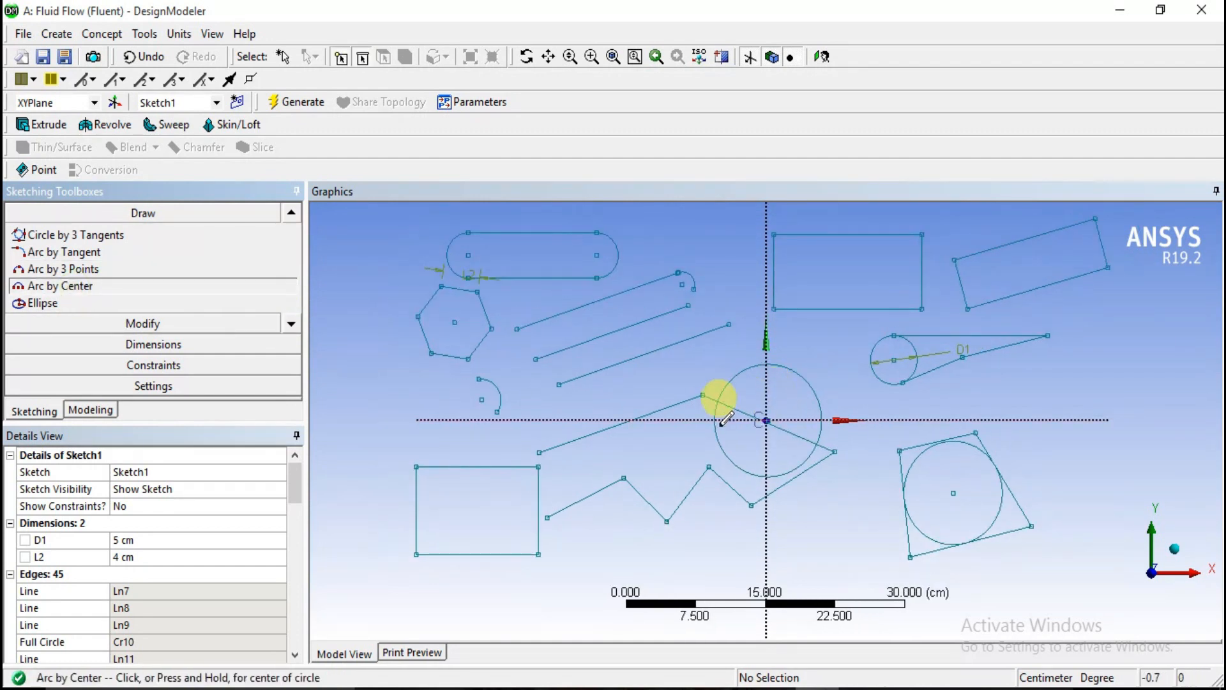
pyautogui.click(729, 323)
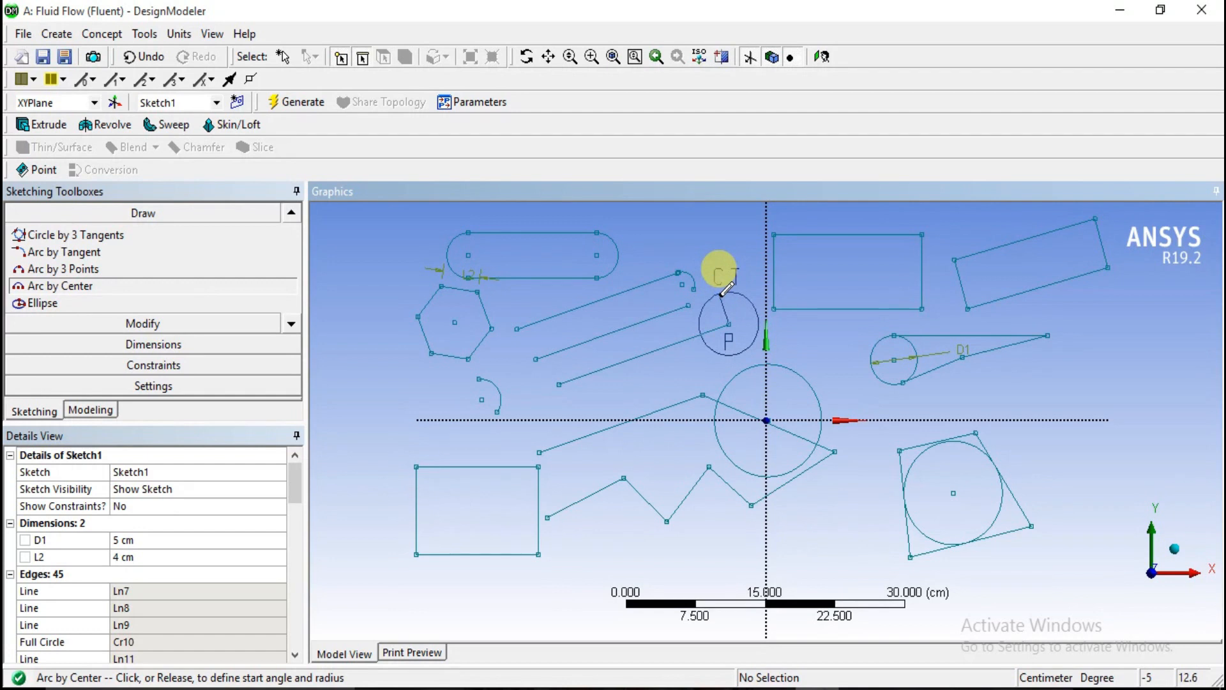
pyautogui.click(720, 295)
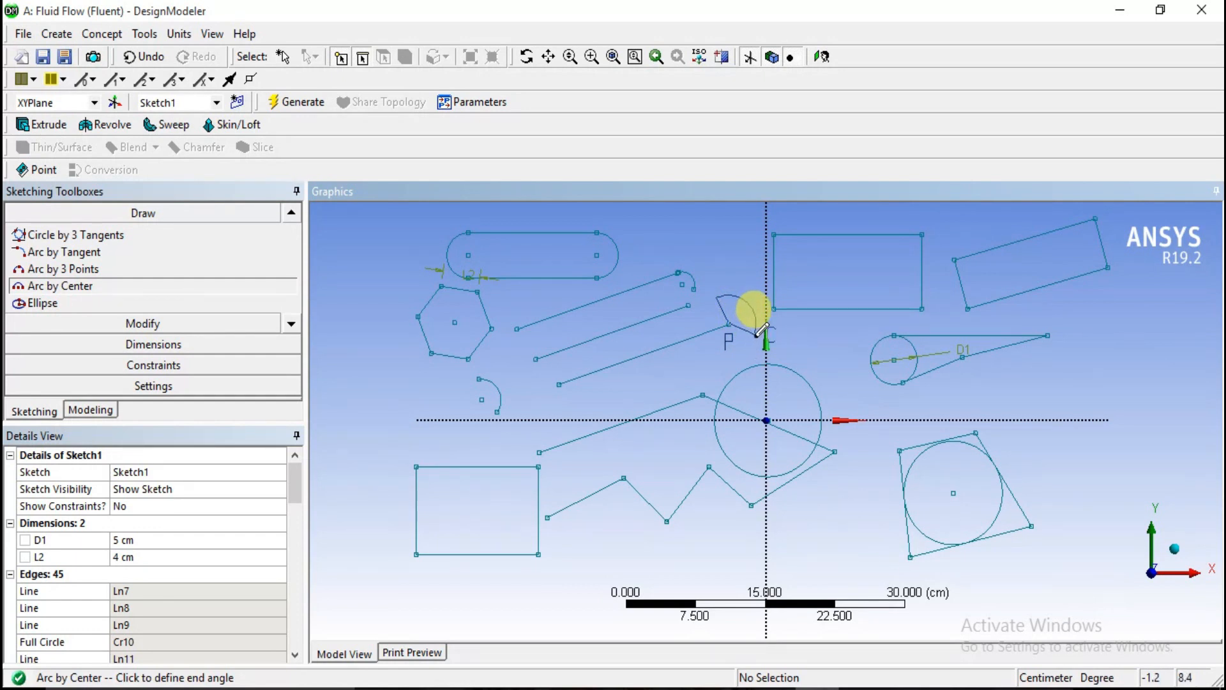
pyautogui.click(758, 333)
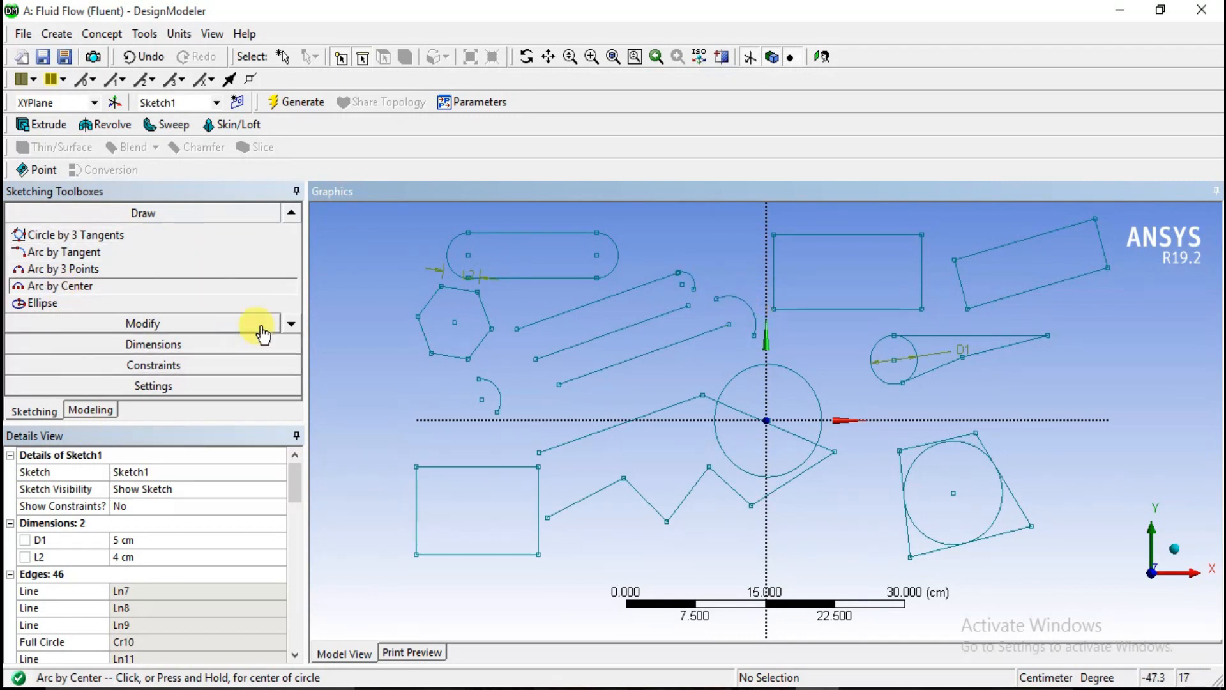
# Draw a horizontal Ellipse centred on the horizontal axis, above and to the right of the quadrilateral with the inscribed circle.
pyautogui.click(290, 323)
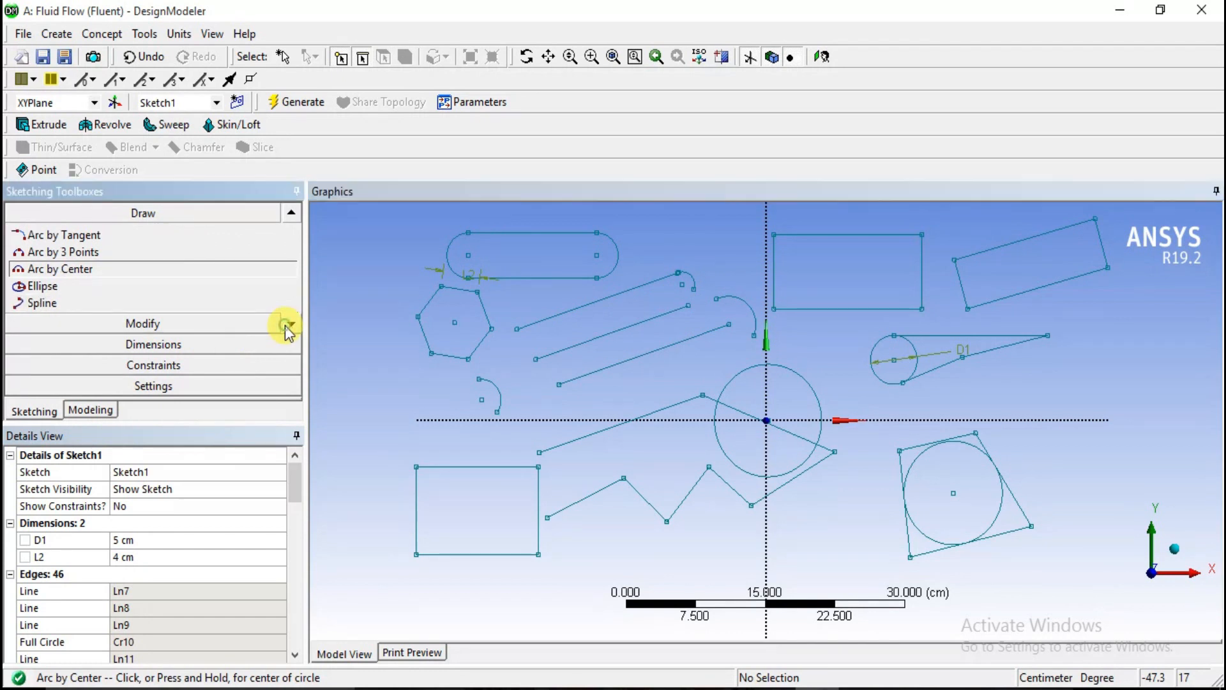
pyautogui.click(63, 290)
pyautogui.scroll(1, 578, 368)
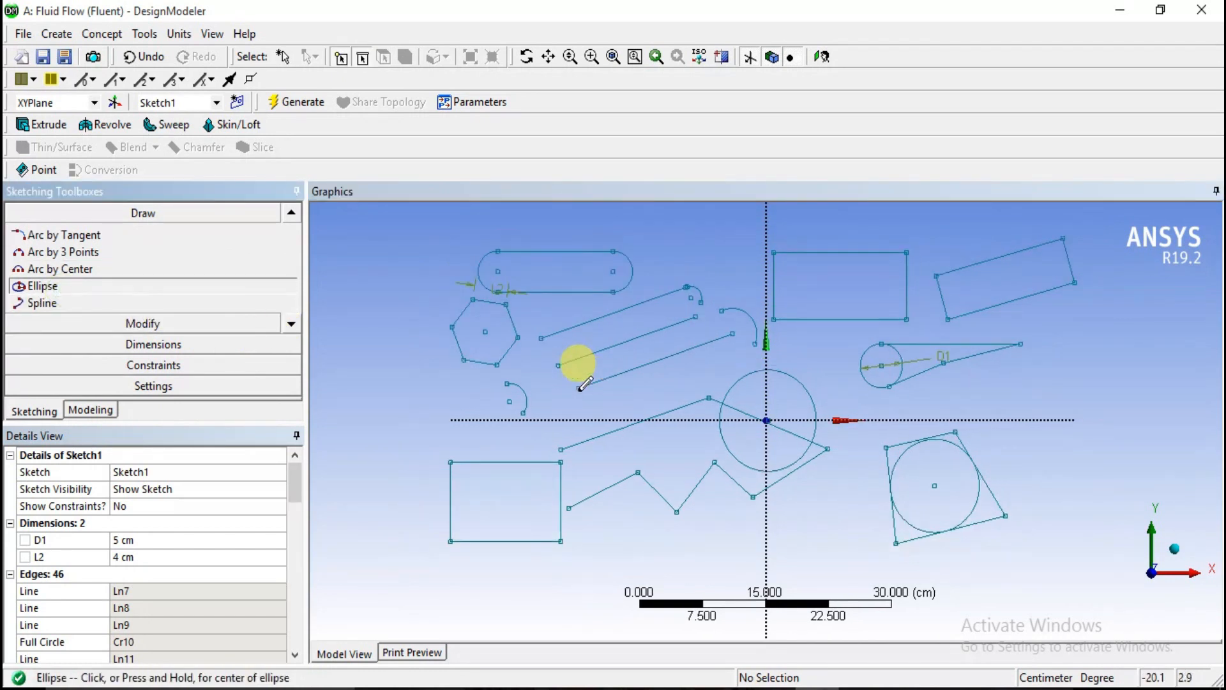
pyautogui.scroll(-1, 579, 390)
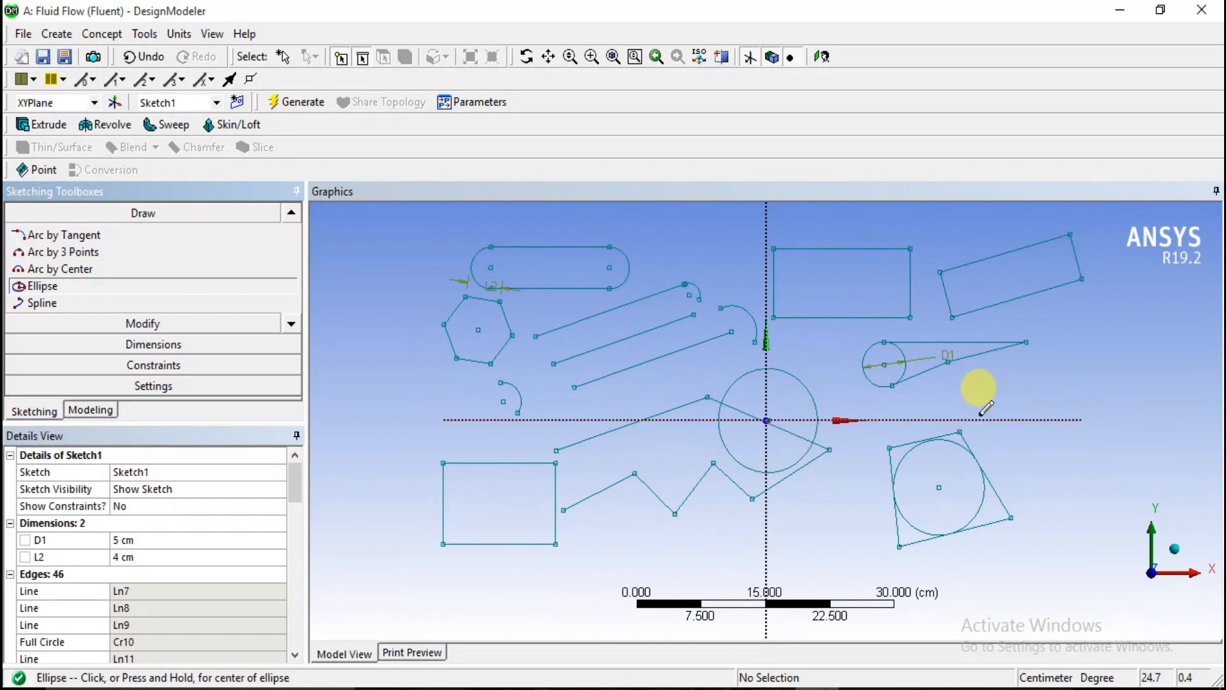
pyautogui.scroll(1, 979, 415)
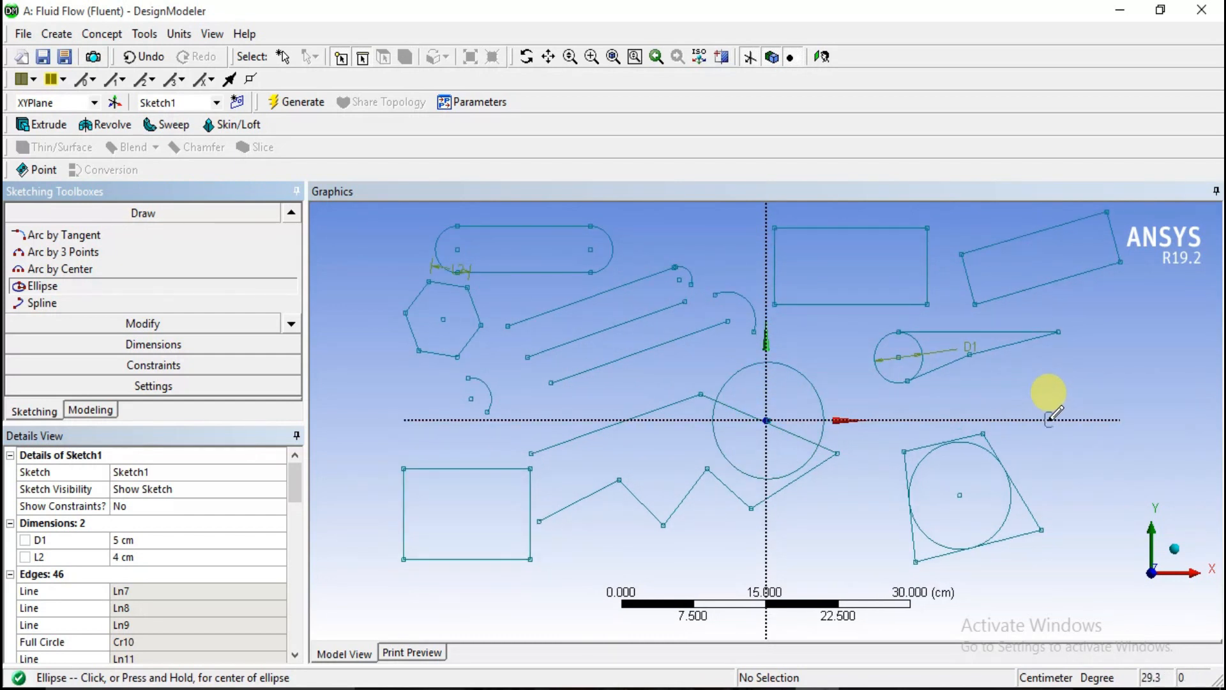
pyautogui.scroll(-1, 955, 410)
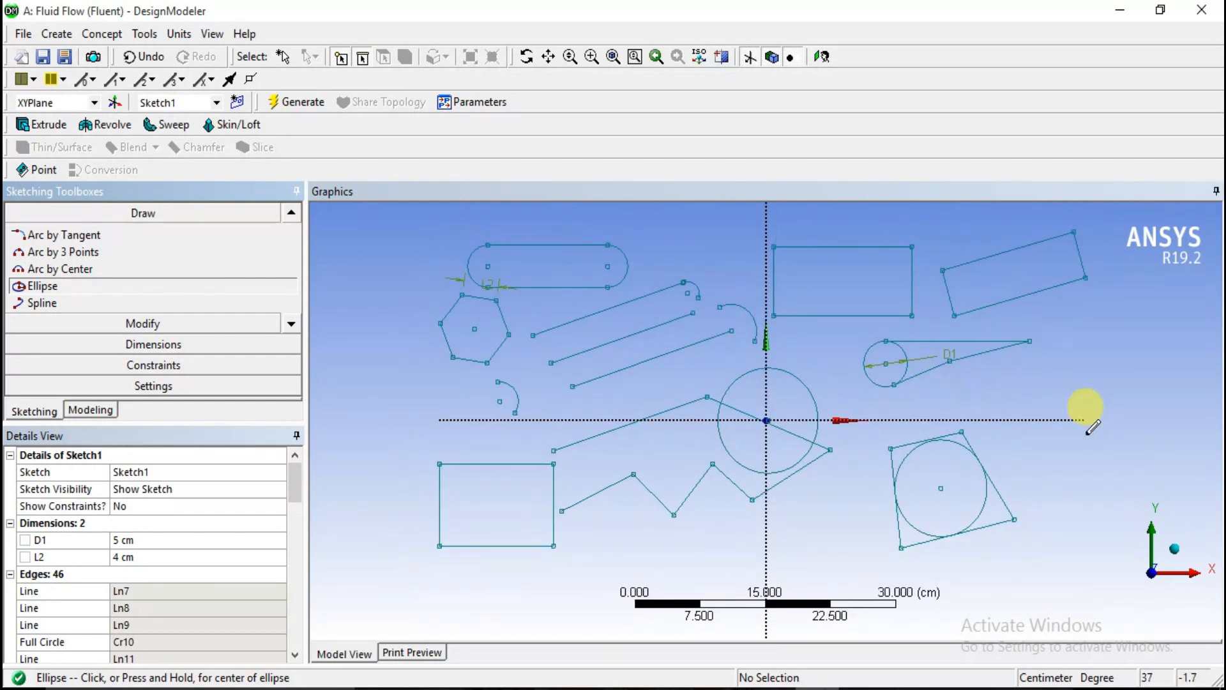
pyautogui.click(1050, 419)
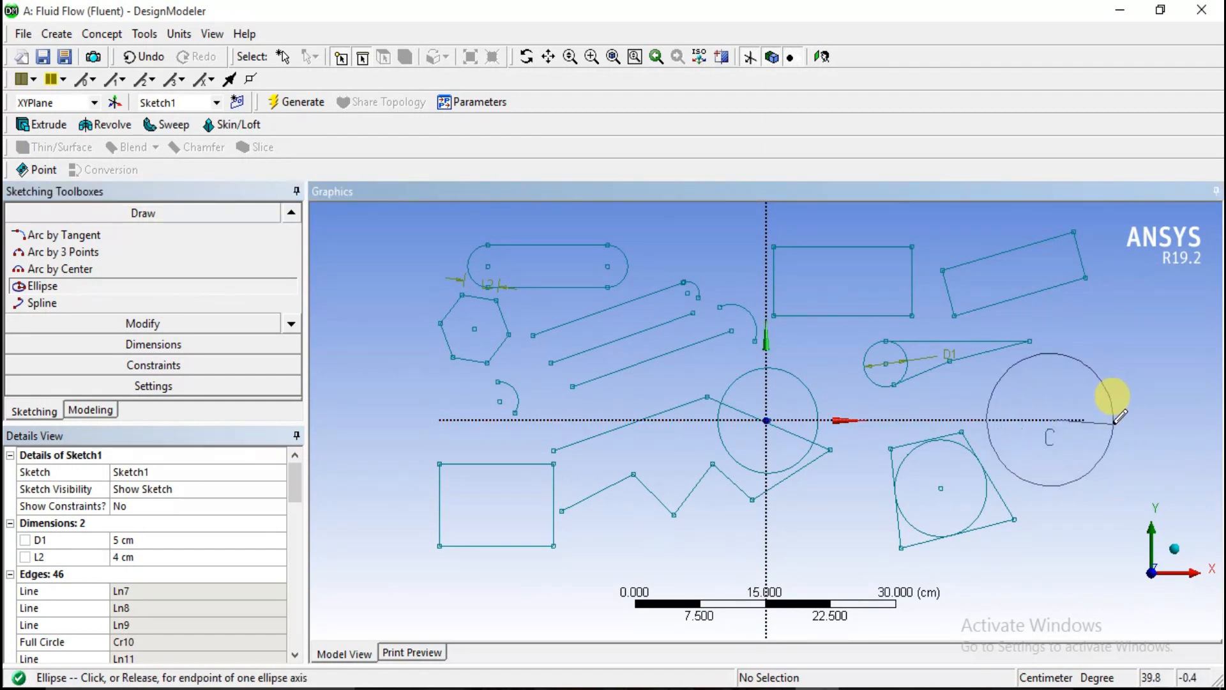
pyautogui.click(1123, 418)
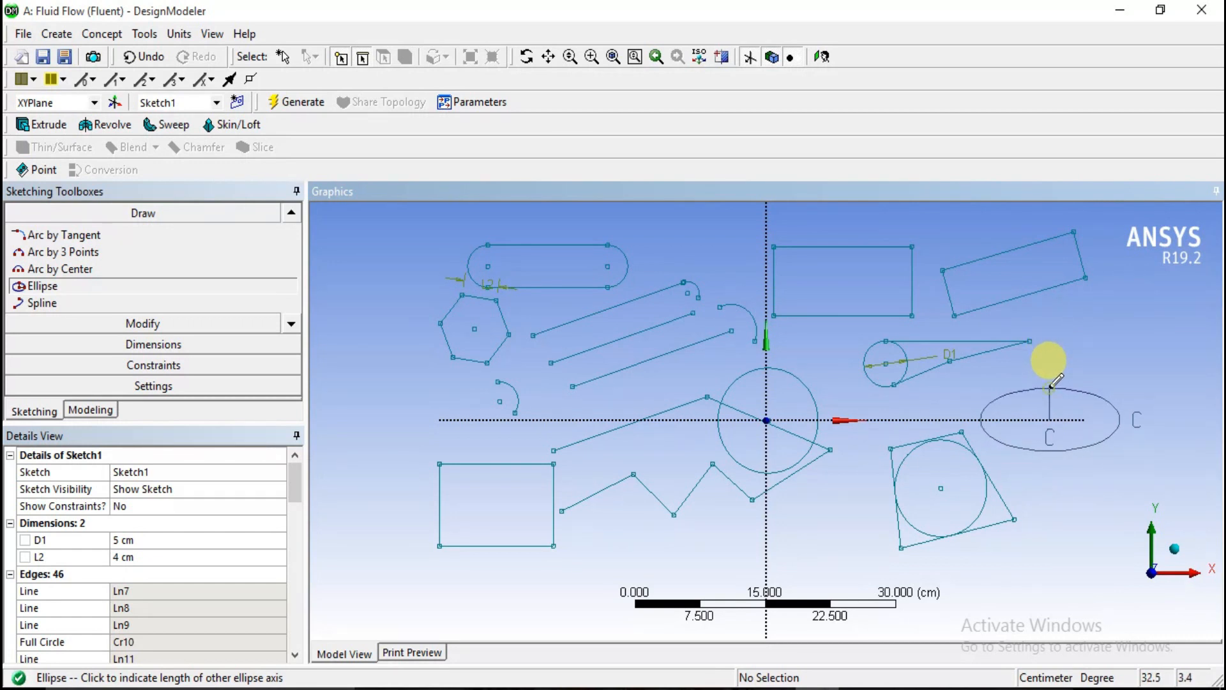
pyautogui.click(1052, 387)
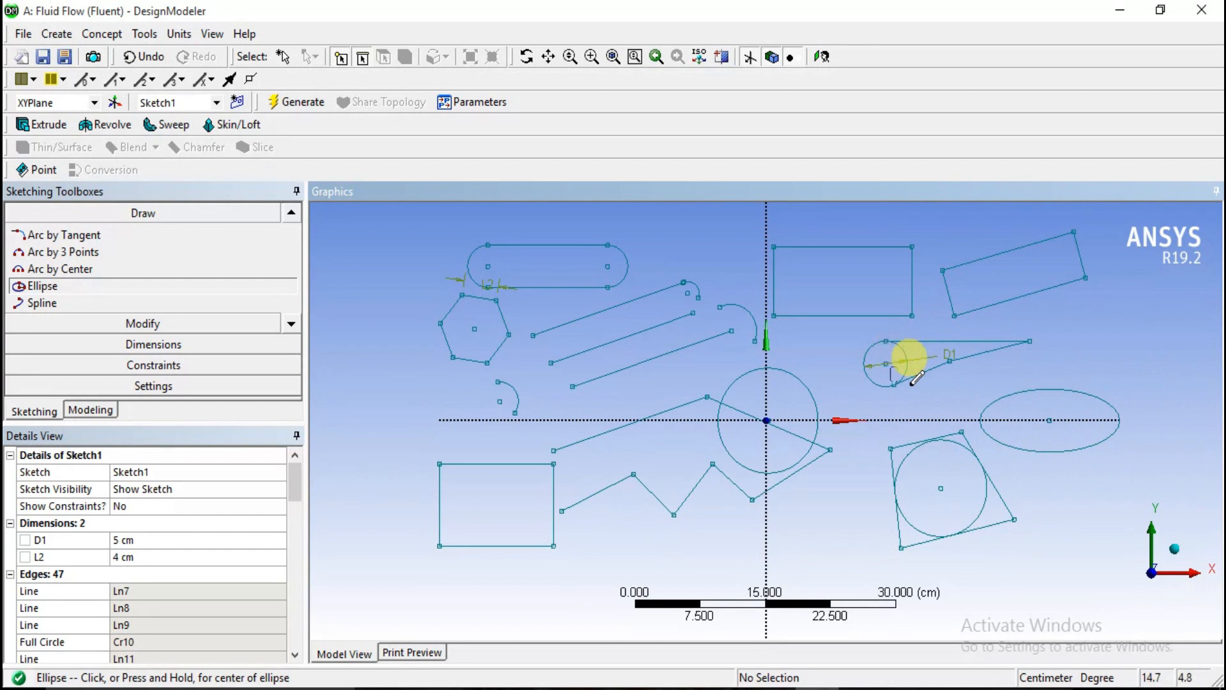
# Draw a flexible wavy Spline from left of the hexagon down around the lower-left rectangle, finishing it with Open End.
pyautogui.click(288, 321)
pyautogui.click(288, 321)
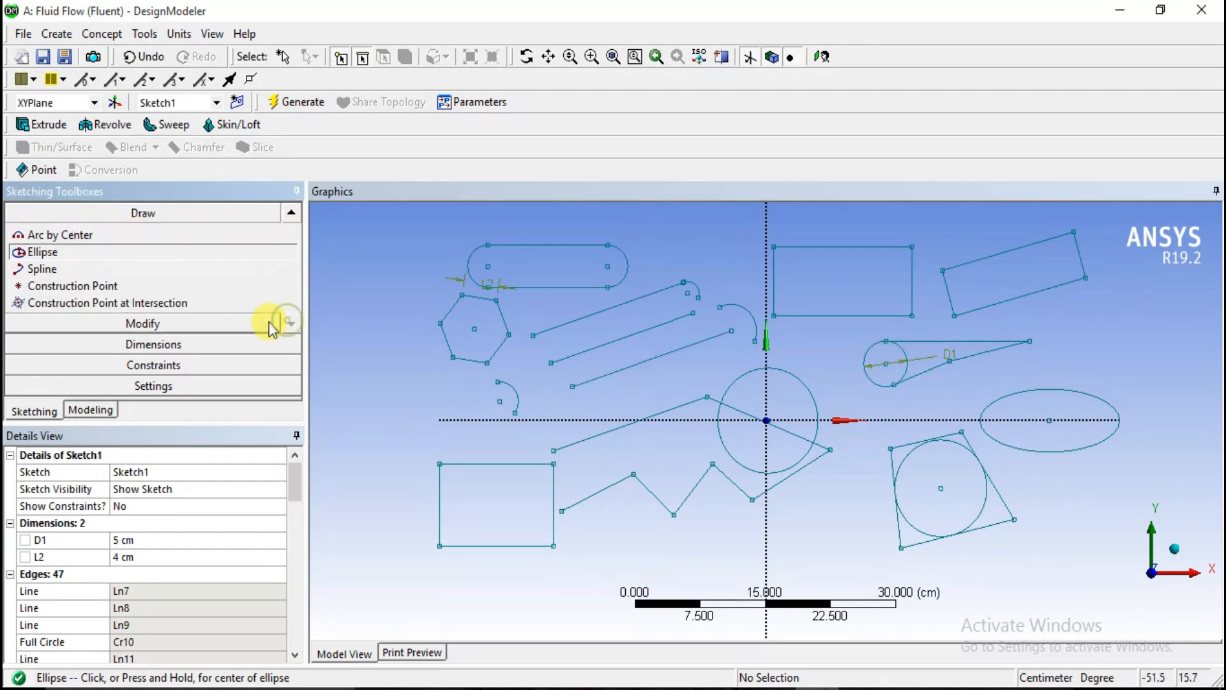
pyautogui.click(48, 266)
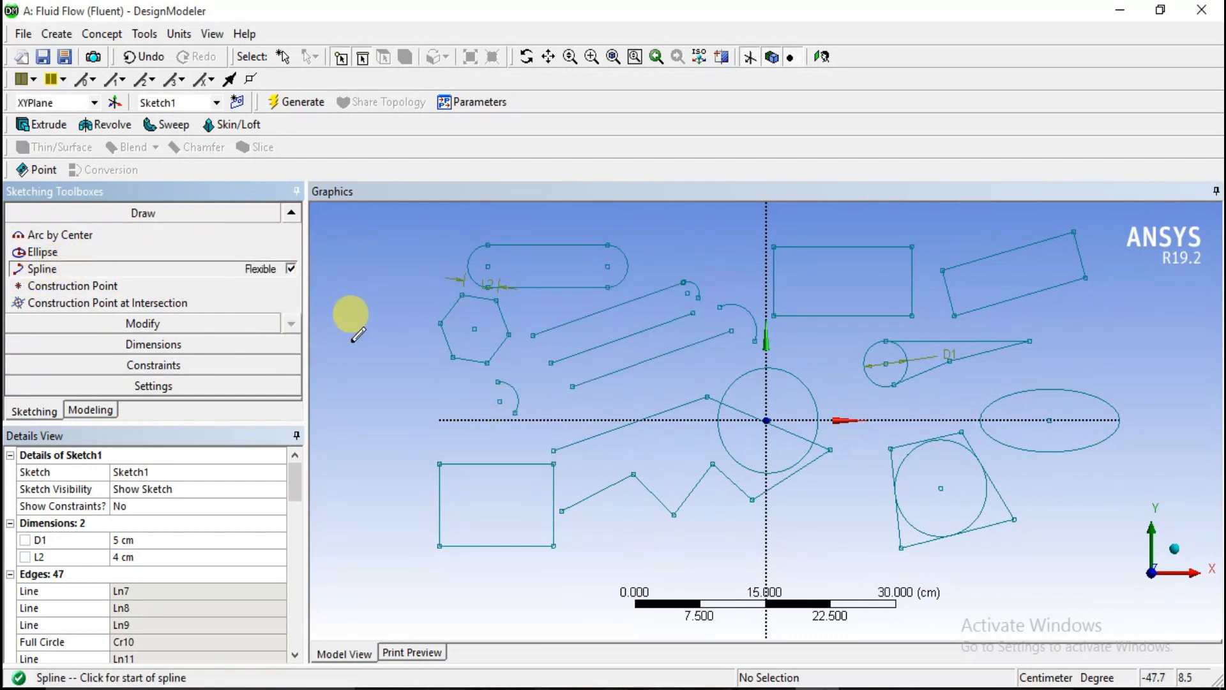
pyautogui.click(356, 300)
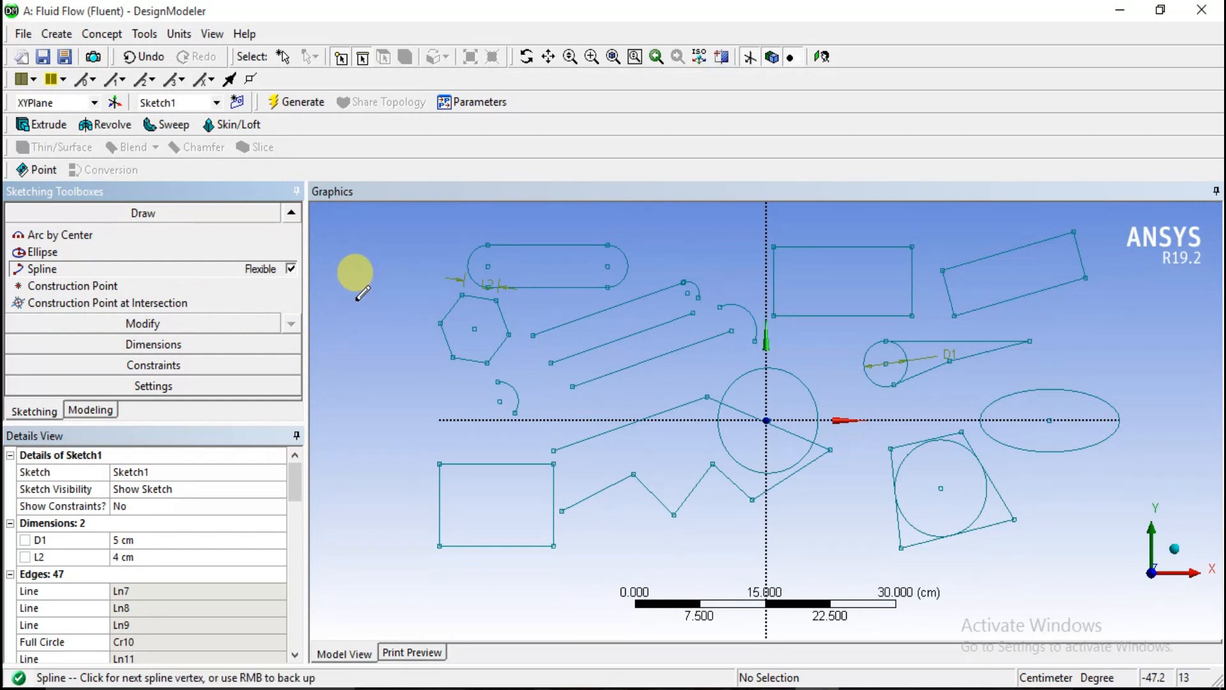
pyautogui.click(396, 320)
pyautogui.click(337, 373)
pyautogui.click(394, 412)
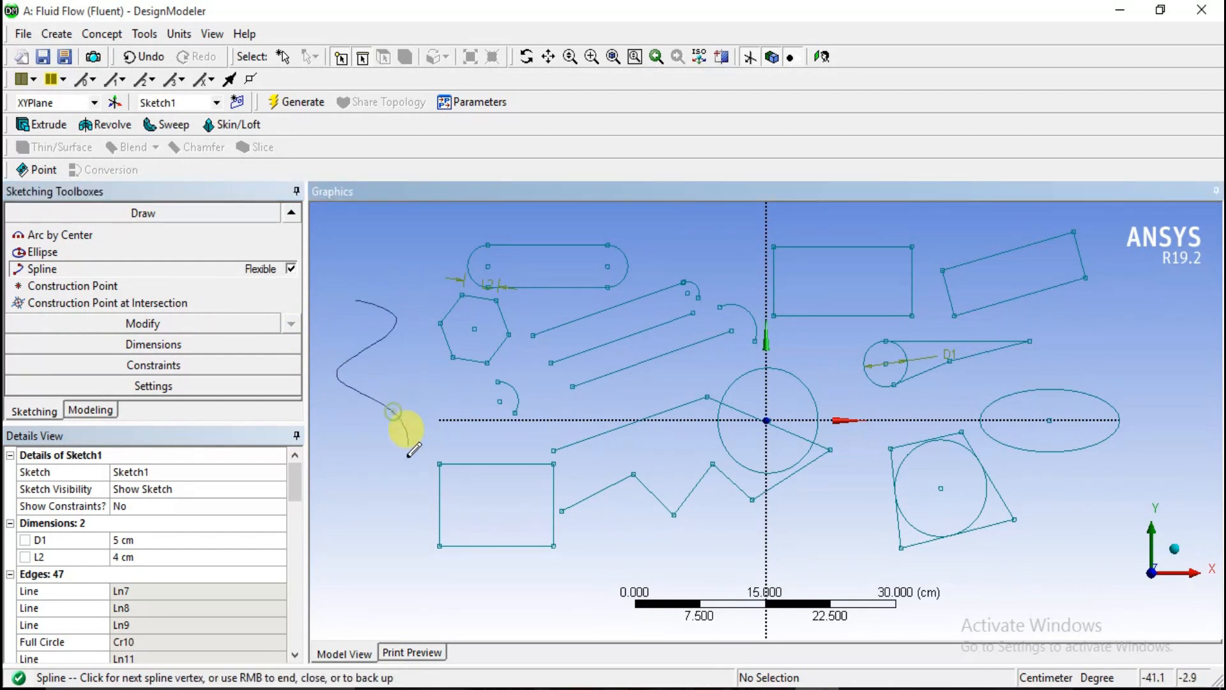
pyautogui.click(357, 563)
pyautogui.click(445, 627)
pyautogui.click(553, 580)
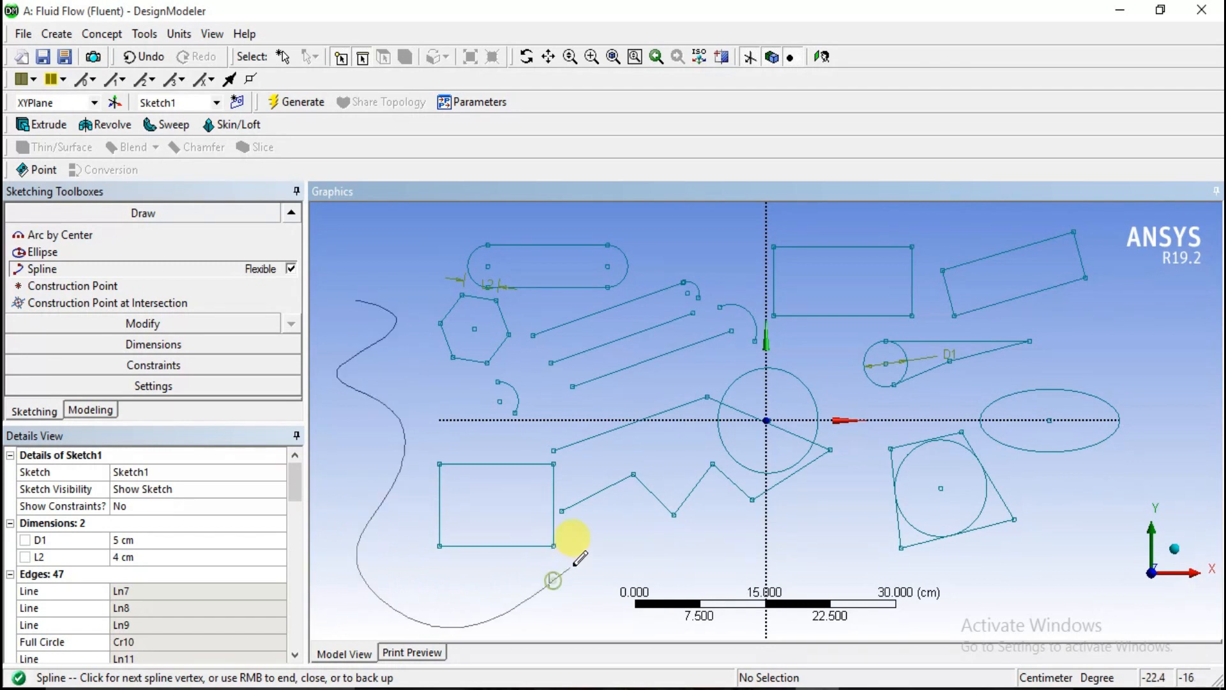
pyautogui.click(579, 556)
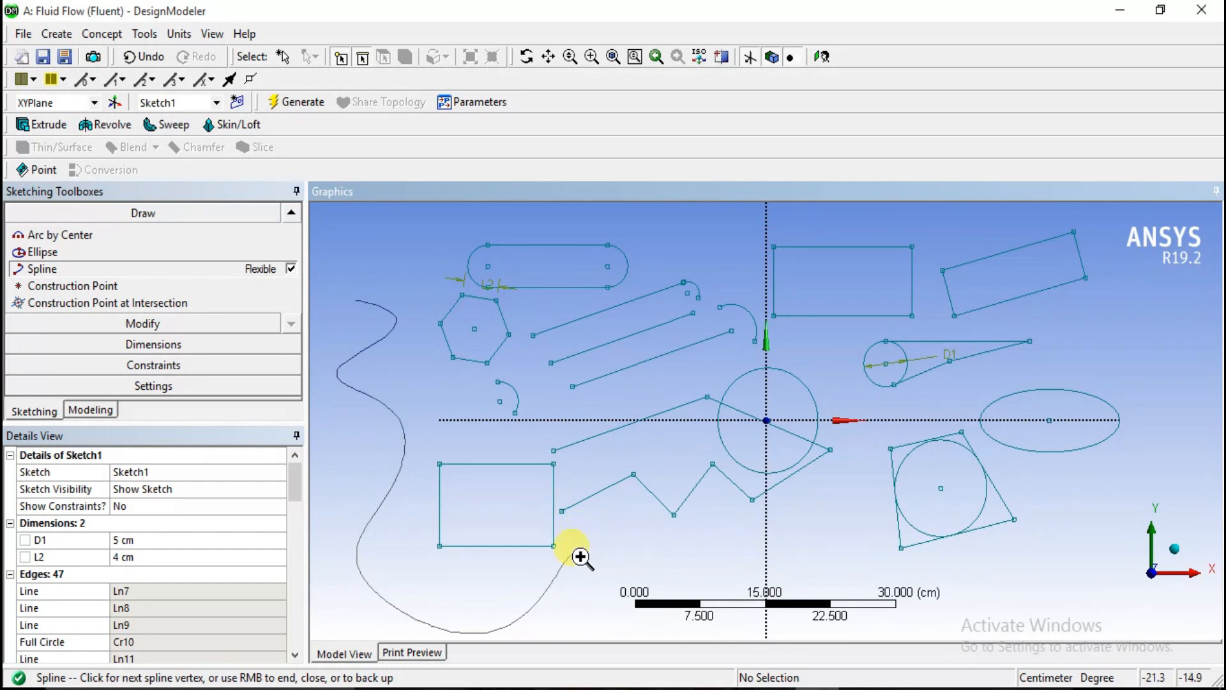
pyautogui.rightClick(581, 557)
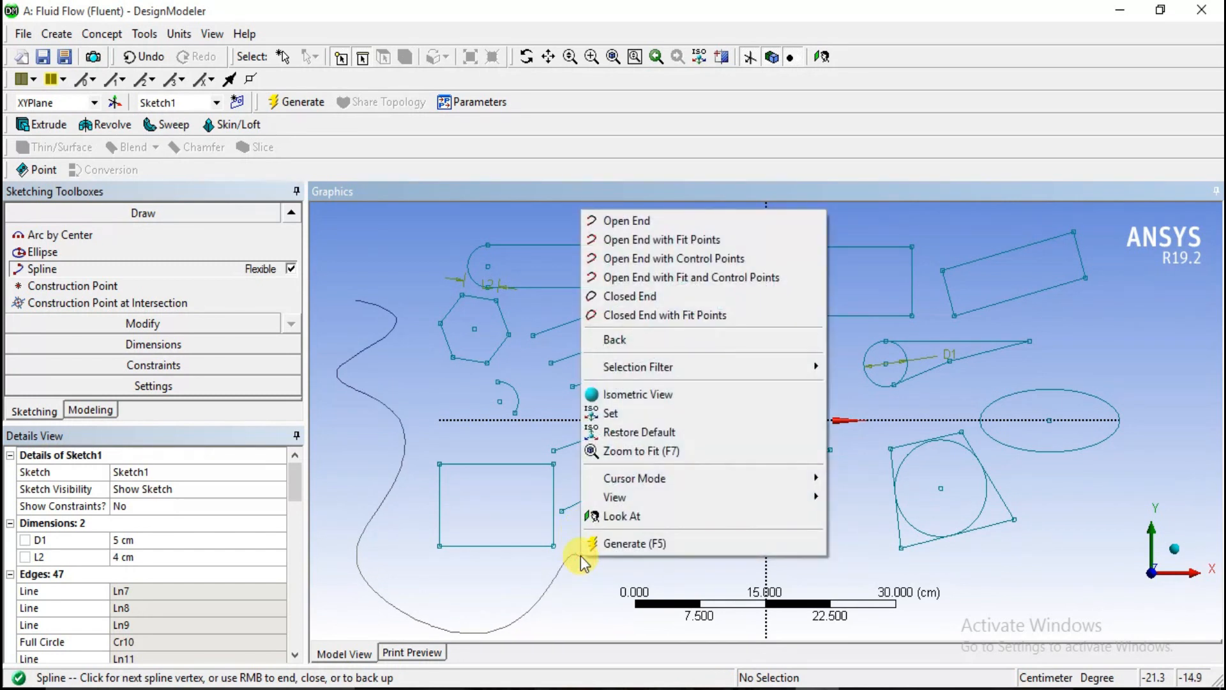
pyautogui.click(643, 222)
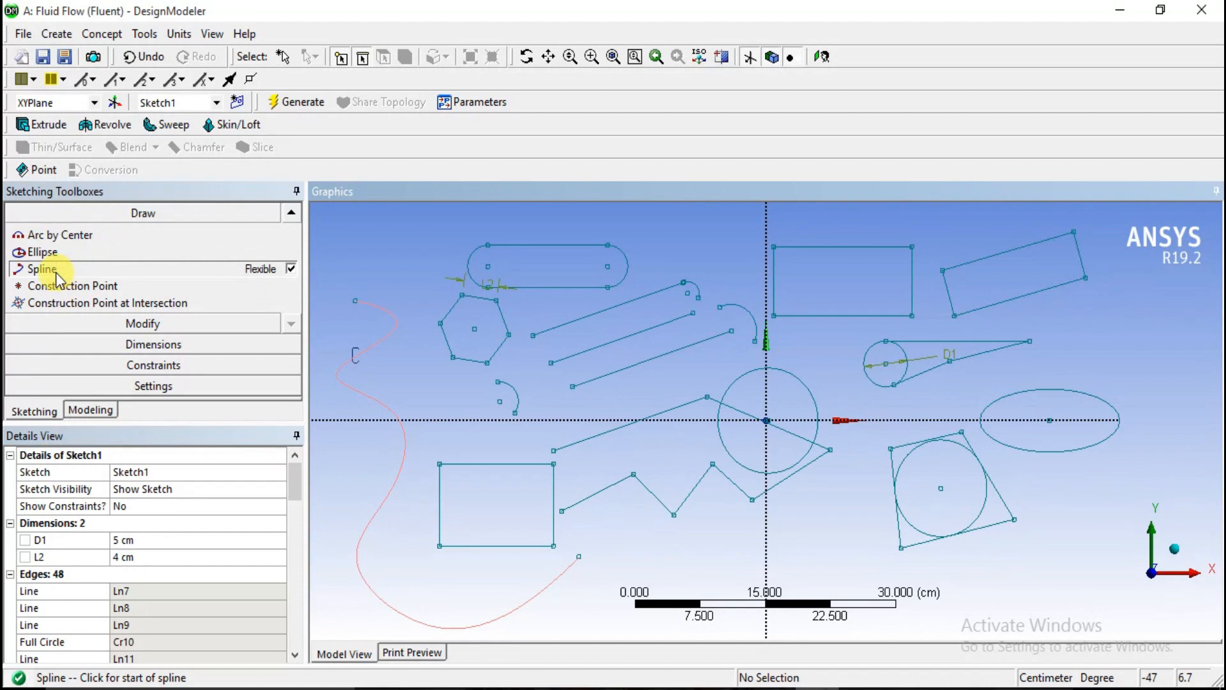
# Draw a second flexible Spline with a wavy lower side above the oval, finishing it with Closed End.
pyautogui.scroll(2, 822, 323)
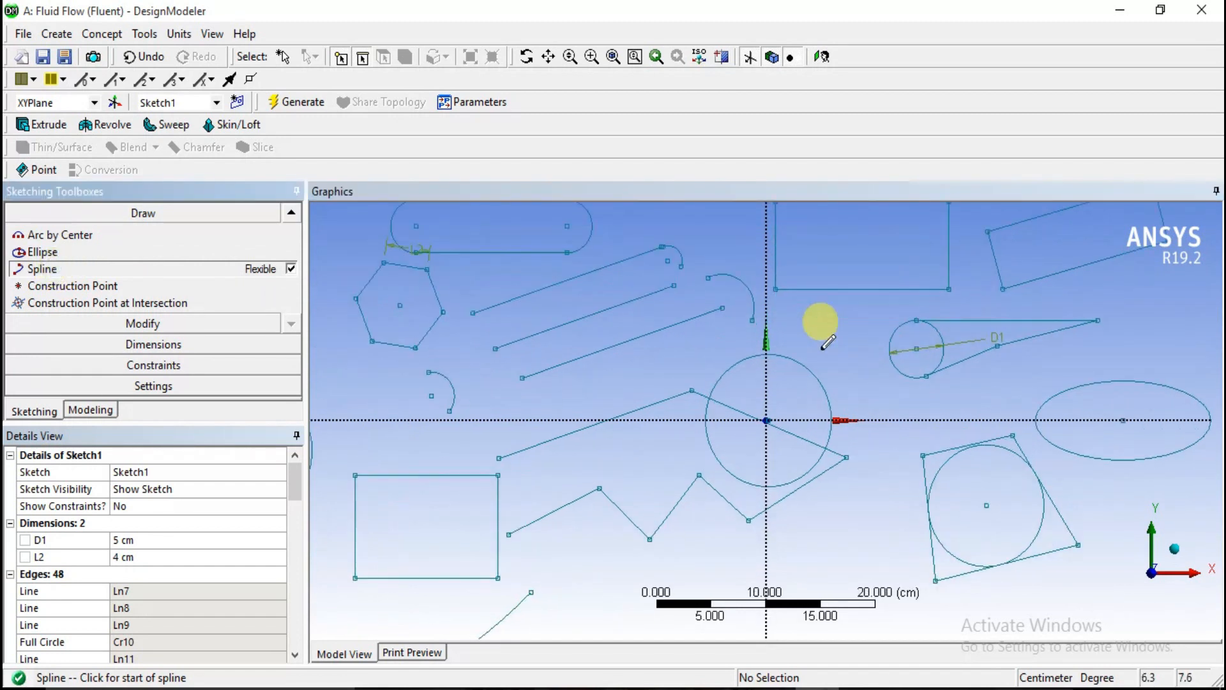
pyautogui.scroll(-3, 821, 323)
pyautogui.click(525, 257)
pyautogui.click(592, 264)
pyautogui.click(641, 227)
pyautogui.click(686, 276)
pyautogui.press('Escape')
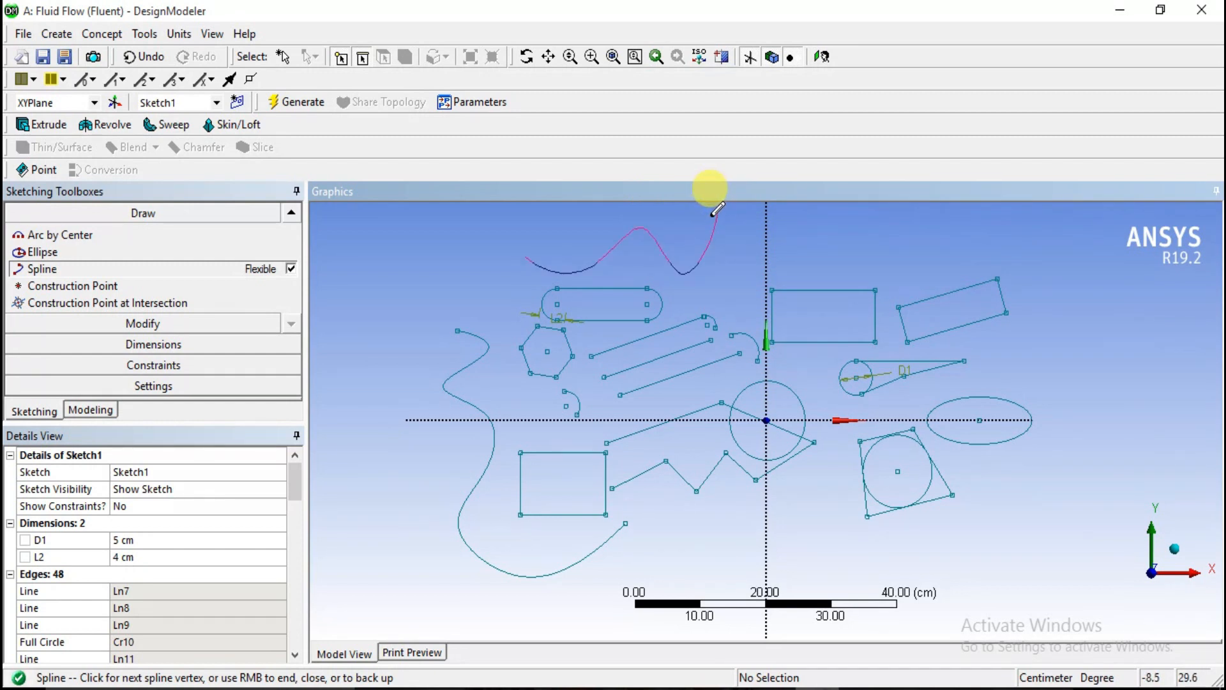
pyautogui.rightClick(713, 213)
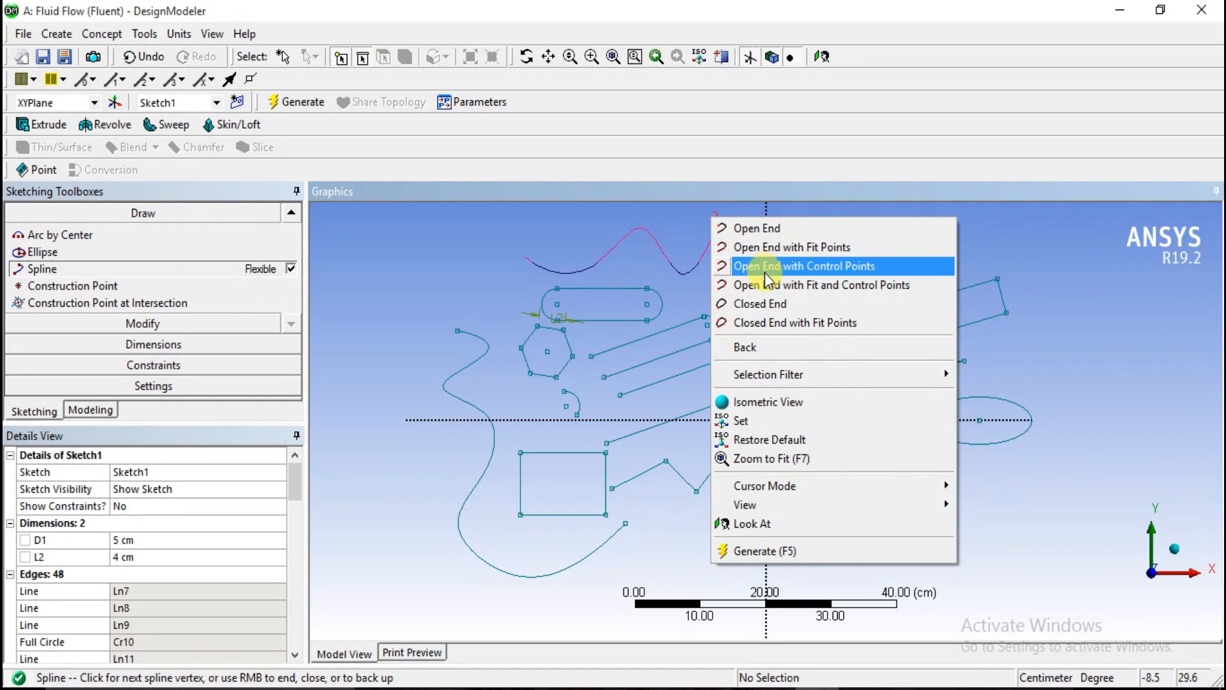
pyautogui.click(774, 304)
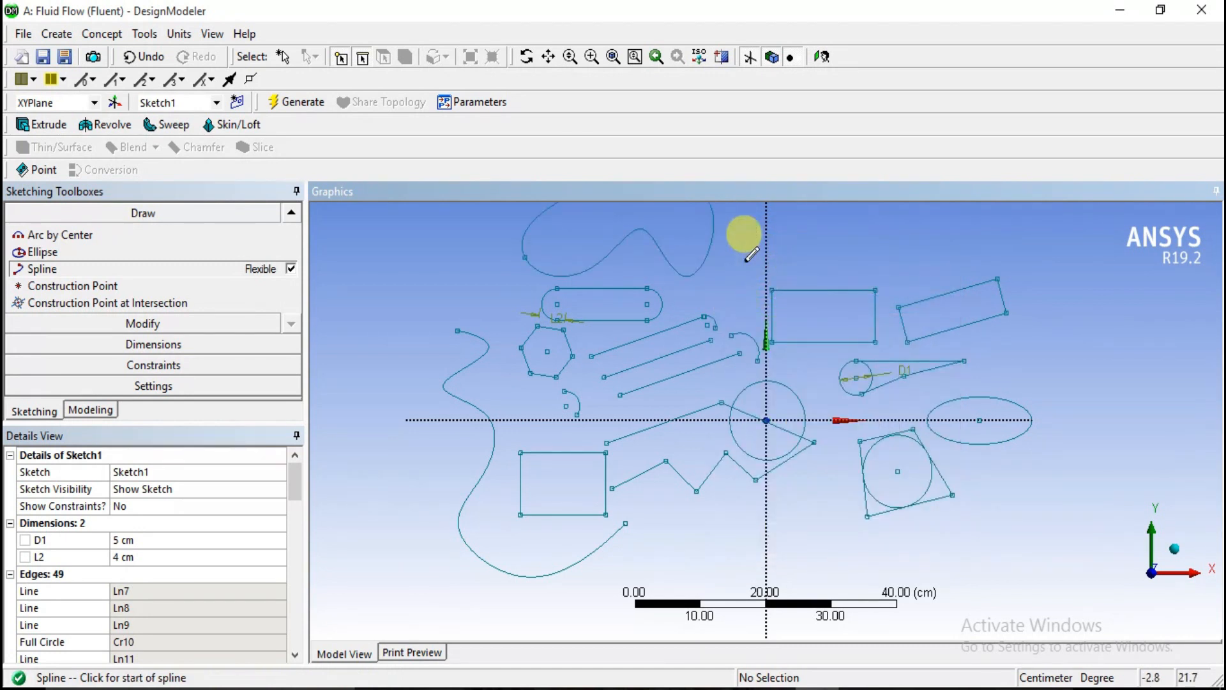
pyautogui.scroll(-2, 559, 204)
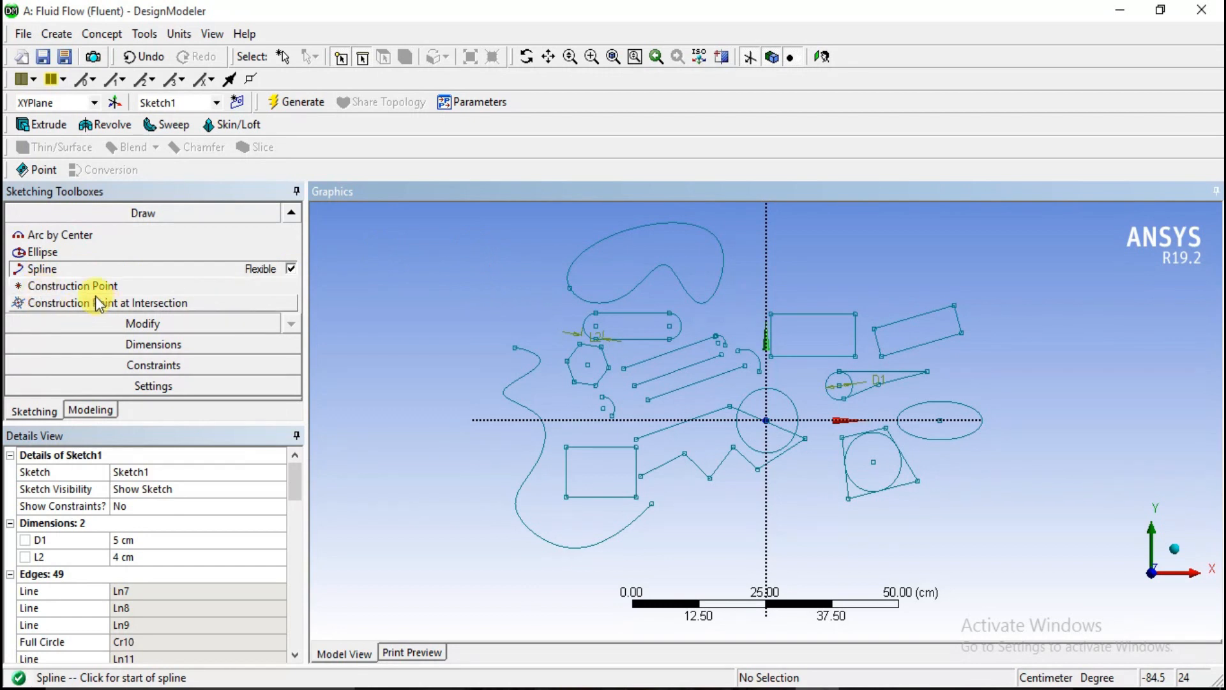
# Scatter twelve Construction Points around the upper end and along the outer left side of the open spline.
pyautogui.click(79, 287)
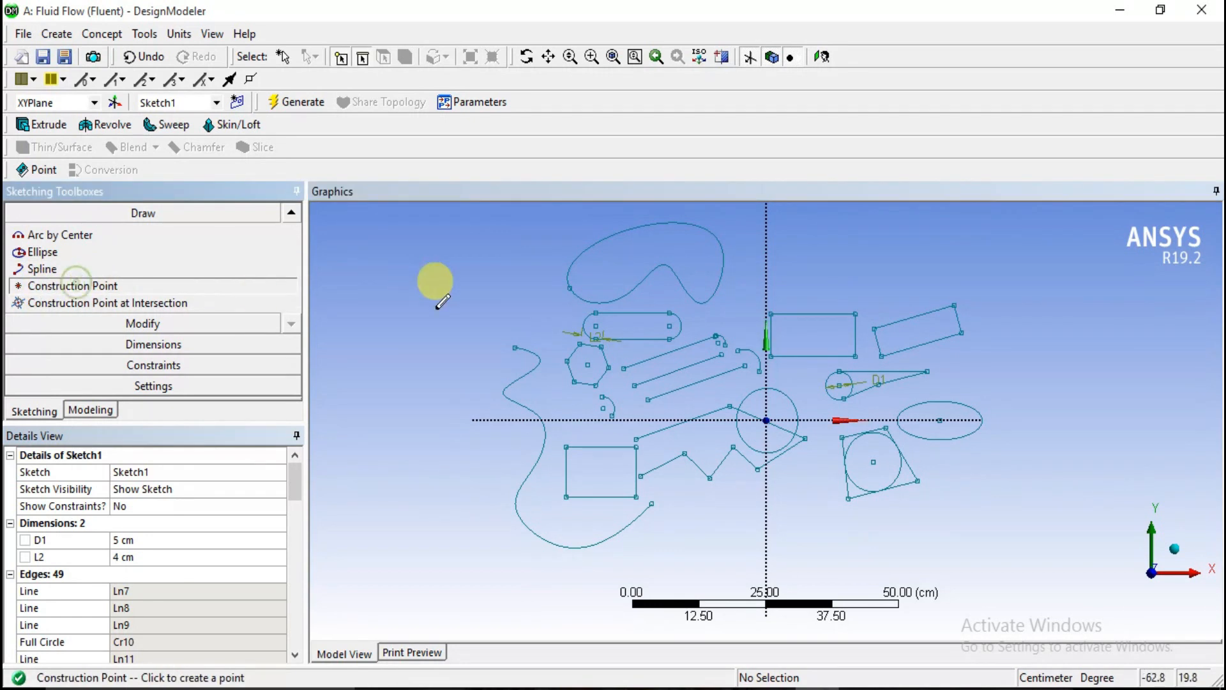
pyautogui.scroll(2, 434, 280)
pyautogui.scroll(-2, 505, 284)
pyautogui.scroll(1, 508, 268)
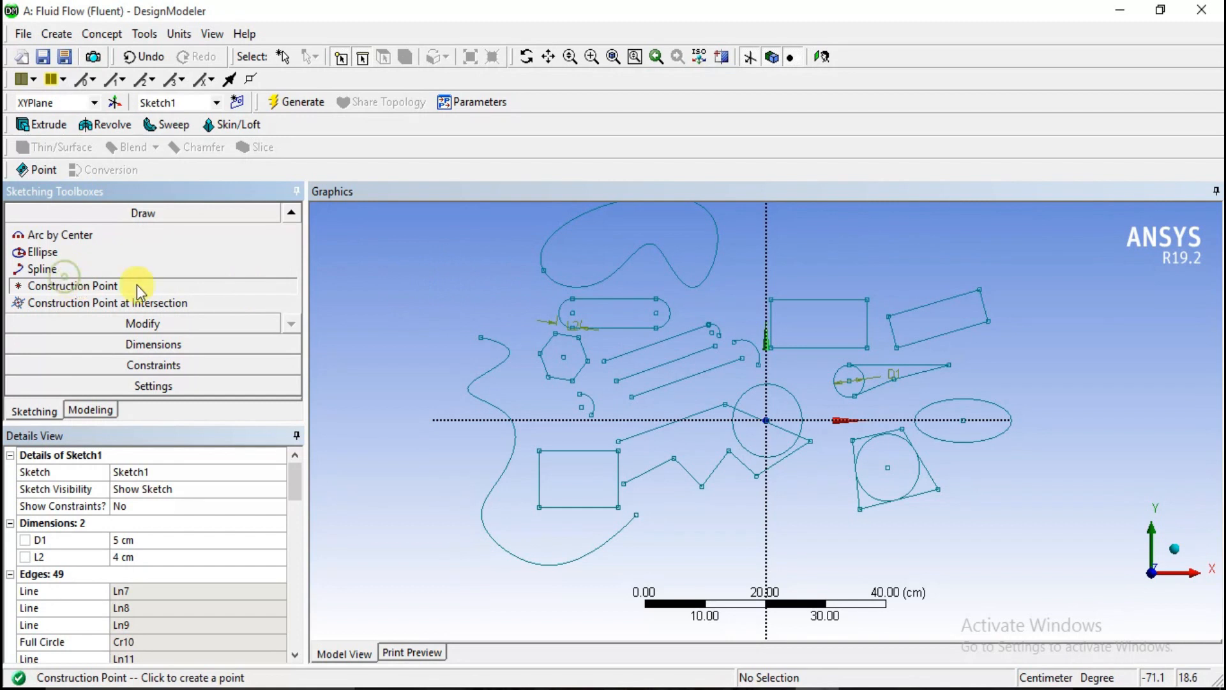
pyautogui.click(459, 311)
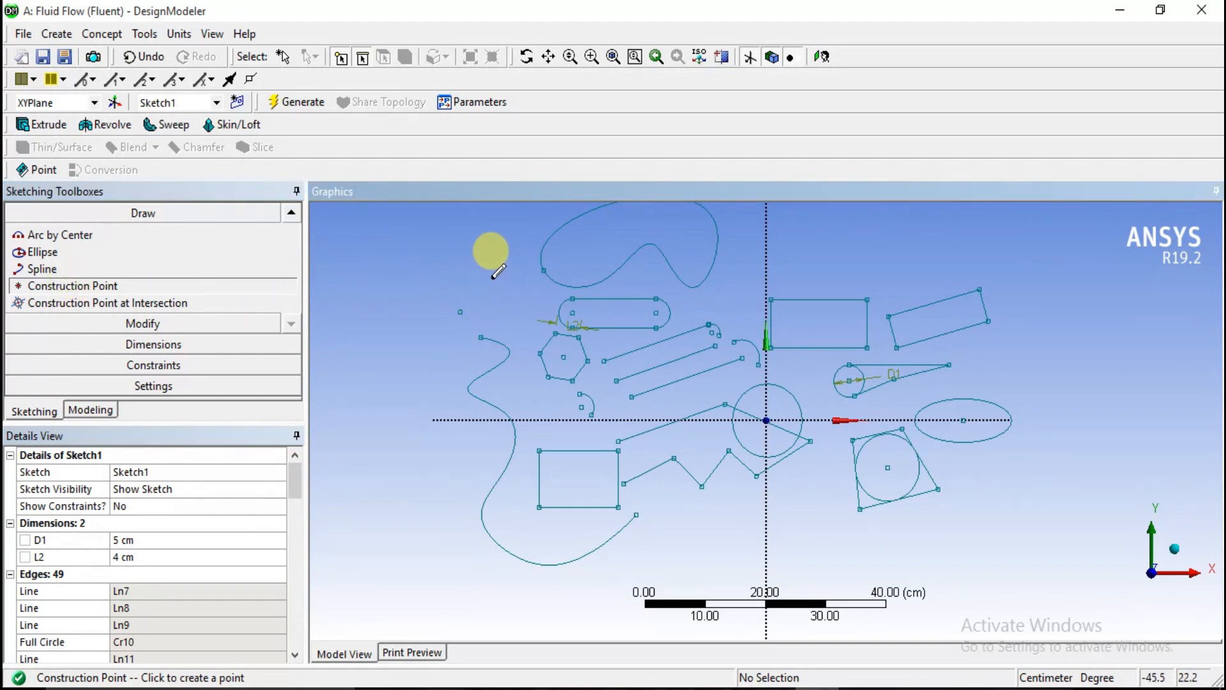
pyautogui.click(470, 277)
pyautogui.click(514, 325)
pyautogui.click(437, 367)
pyautogui.click(433, 405)
pyautogui.click(457, 436)
pyautogui.click(440, 482)
pyautogui.click(417, 462)
pyautogui.click(418, 443)
pyautogui.click(370, 455)
pyautogui.click(404, 487)
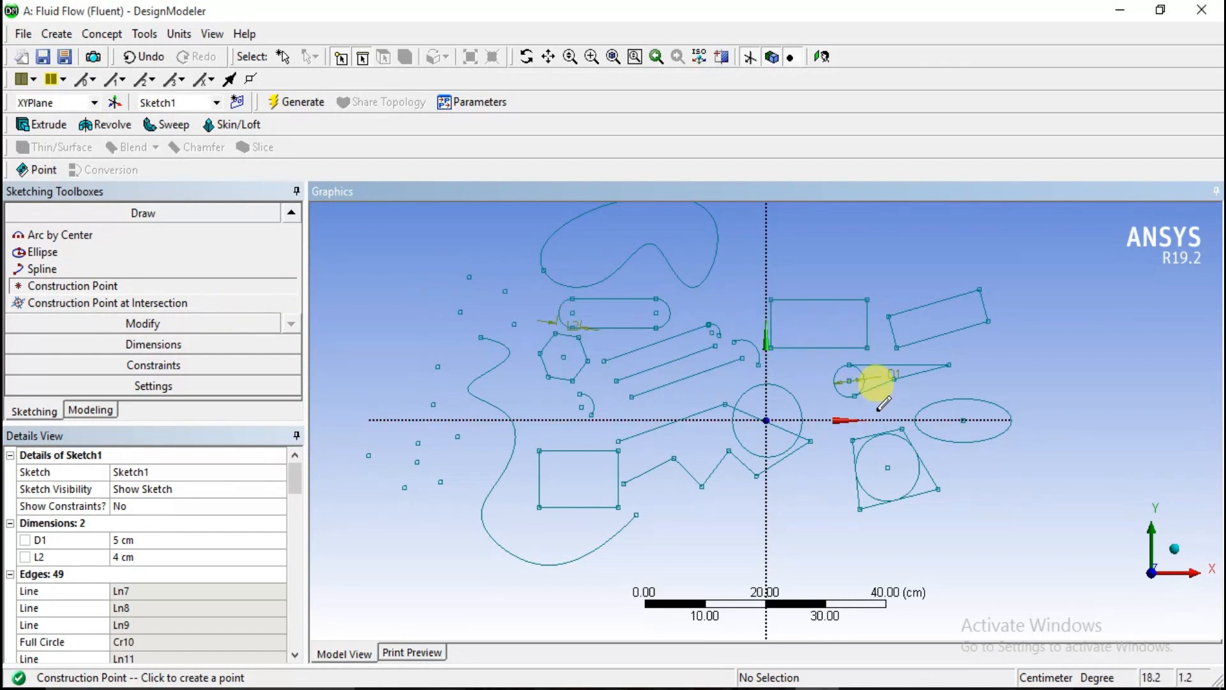
pyautogui.click(514, 323)
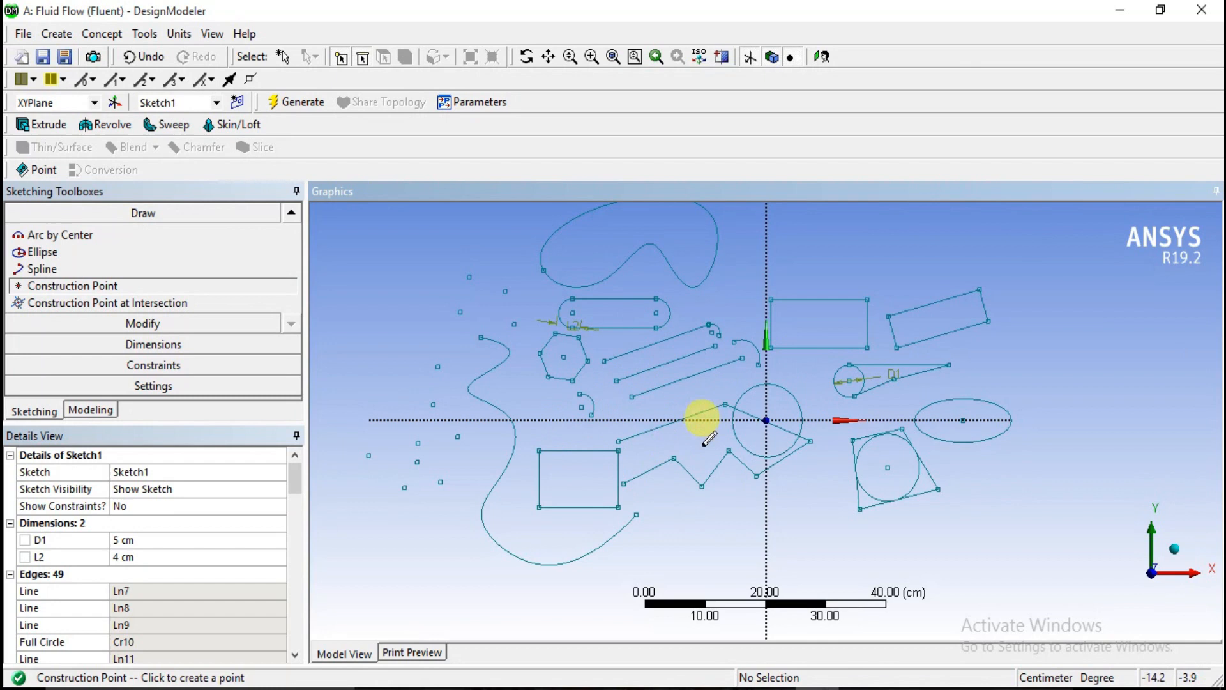
# Create a Construction Point at Intersection where the origin circle's upper-left side crosses the line through the origin.
pyautogui.scroll(1, 760, 391)
pyautogui.scroll(1, 756, 386)
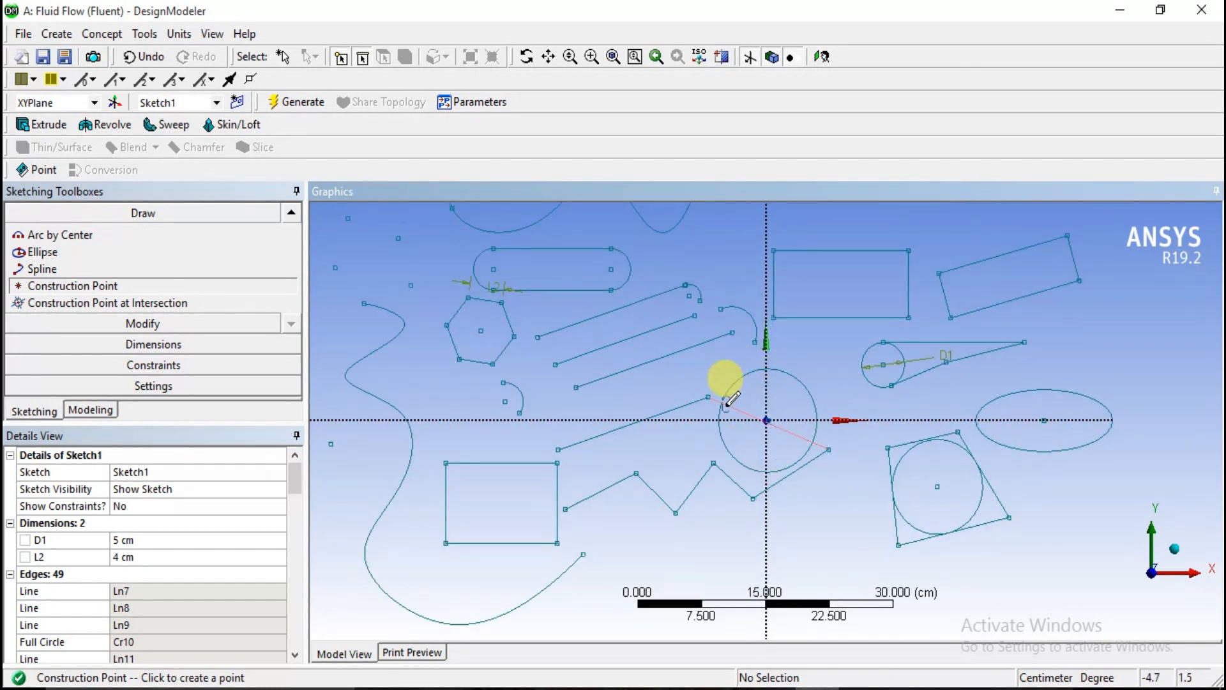
pyautogui.click(107, 304)
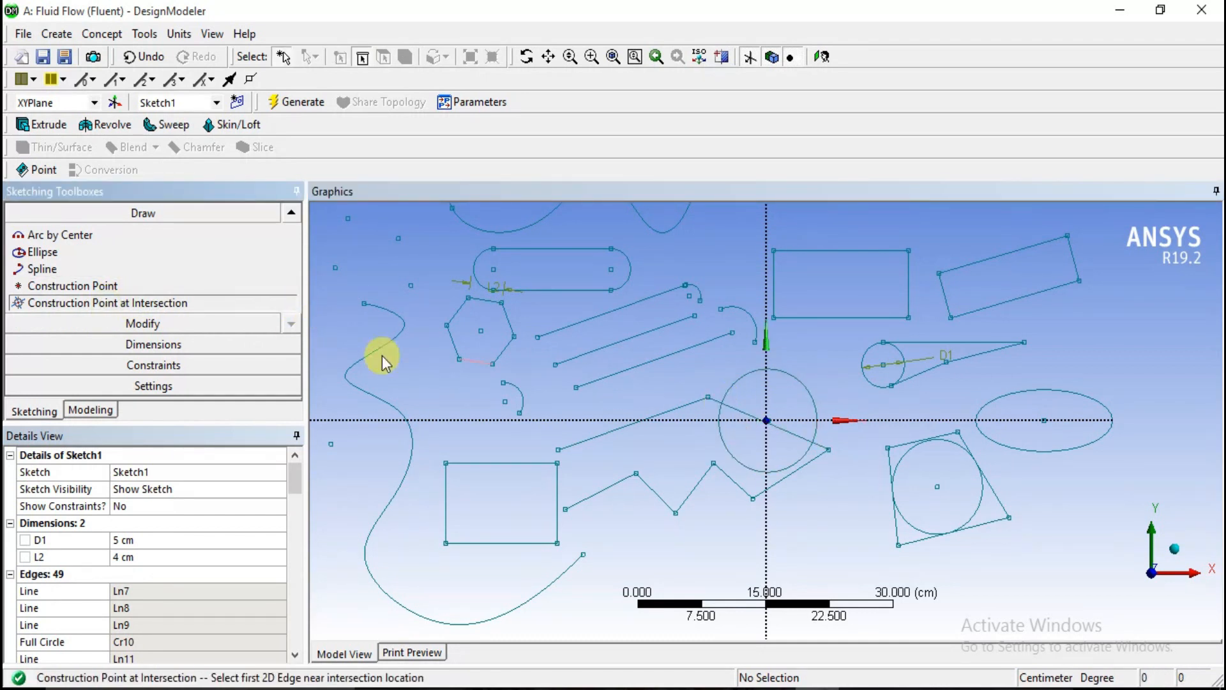
pyautogui.click(733, 382)
pyautogui.click(734, 409)
pyautogui.scroll(5, 728, 412)
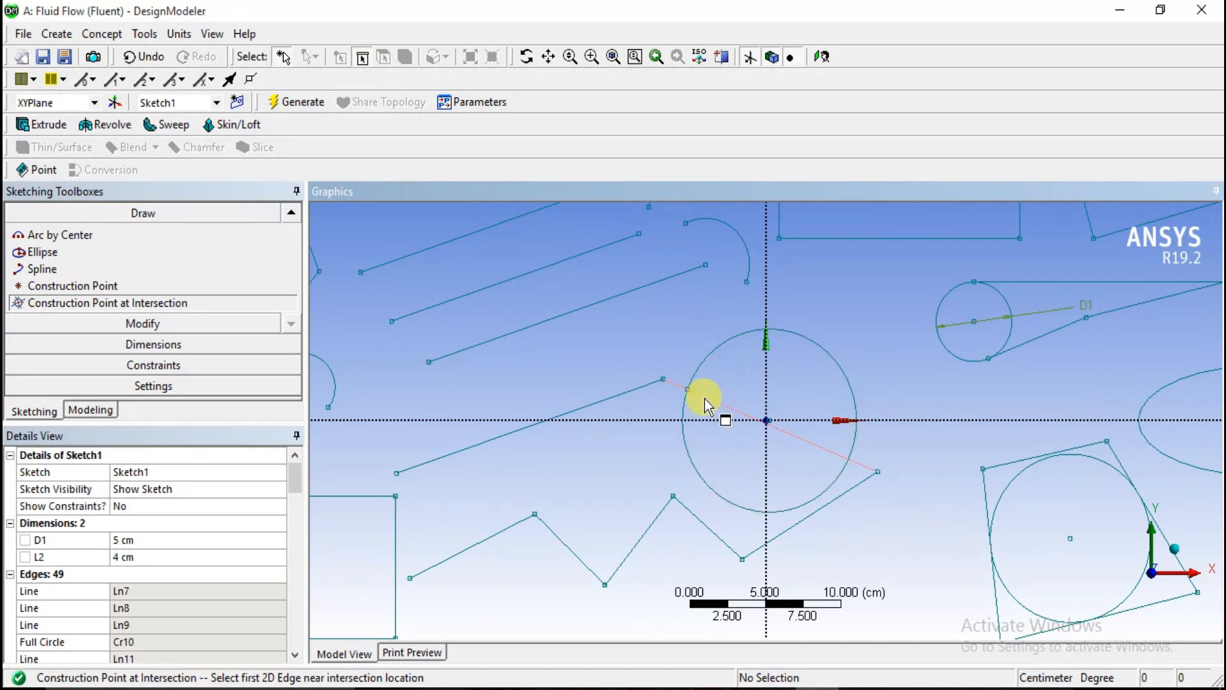
pyautogui.scroll(-1, 704, 400)
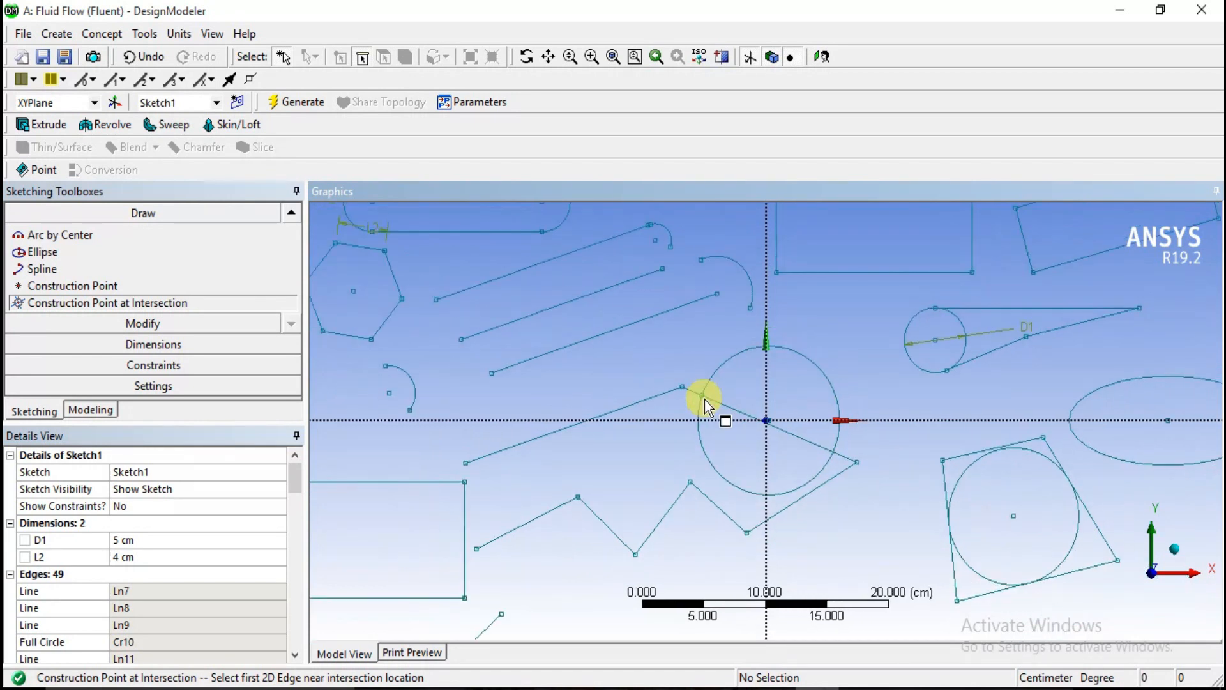
pyautogui.scroll(-1, 703, 400)
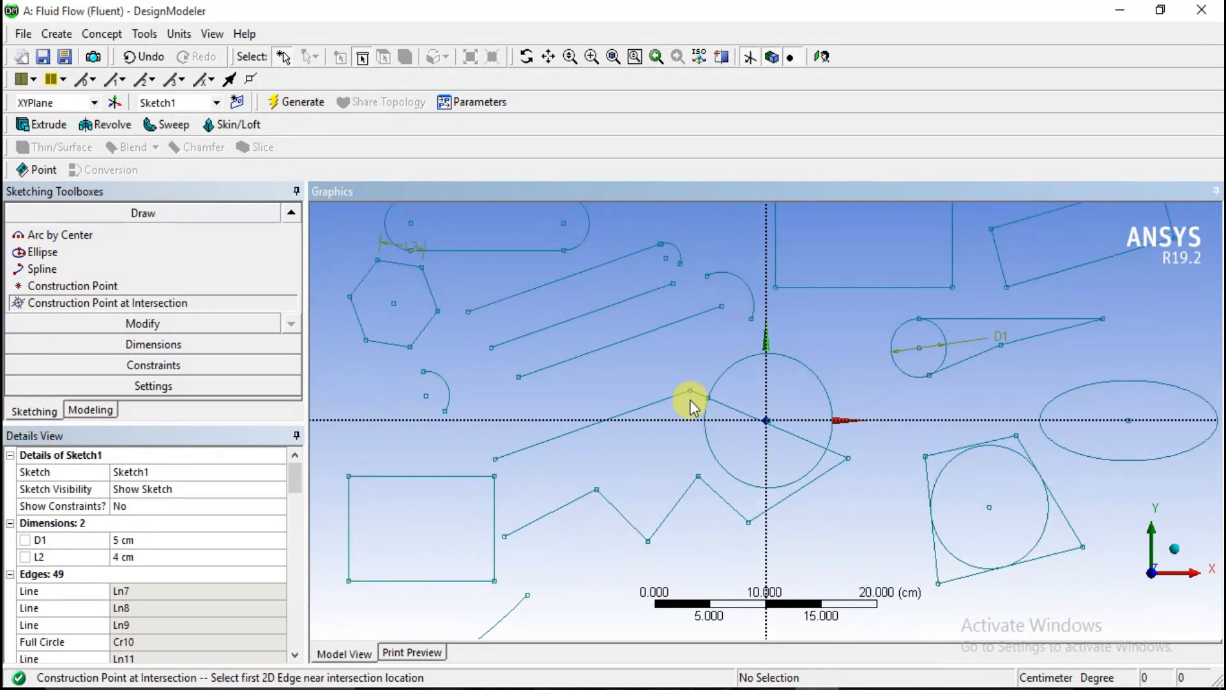
# Fillet the lower-right corner of the upright rectangle above the origin with a 0.5 cm radius.
pyautogui.click(291, 214)
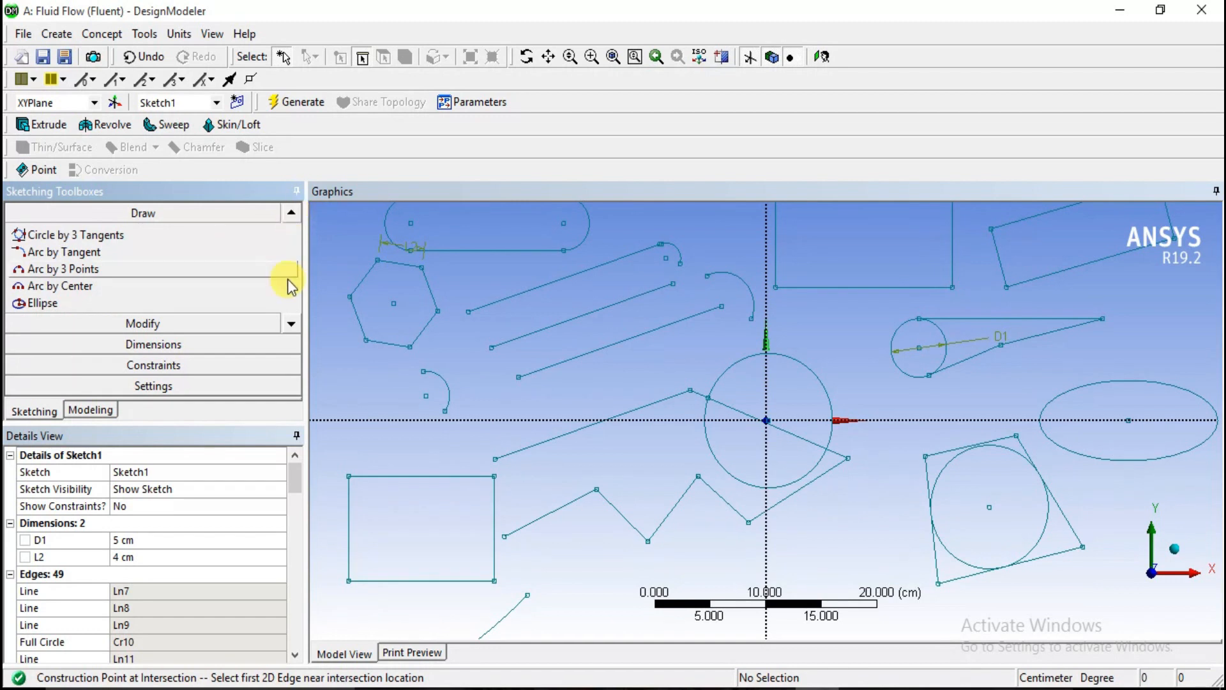
pyautogui.click(291, 325)
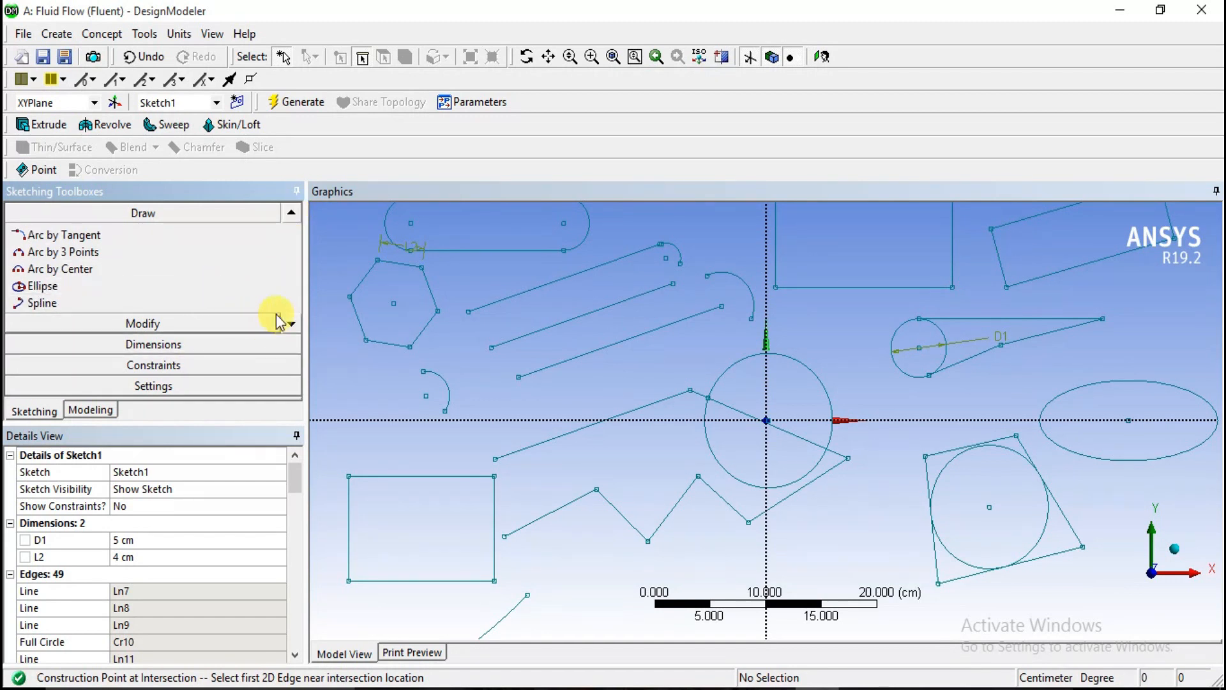
pyautogui.click(194, 323)
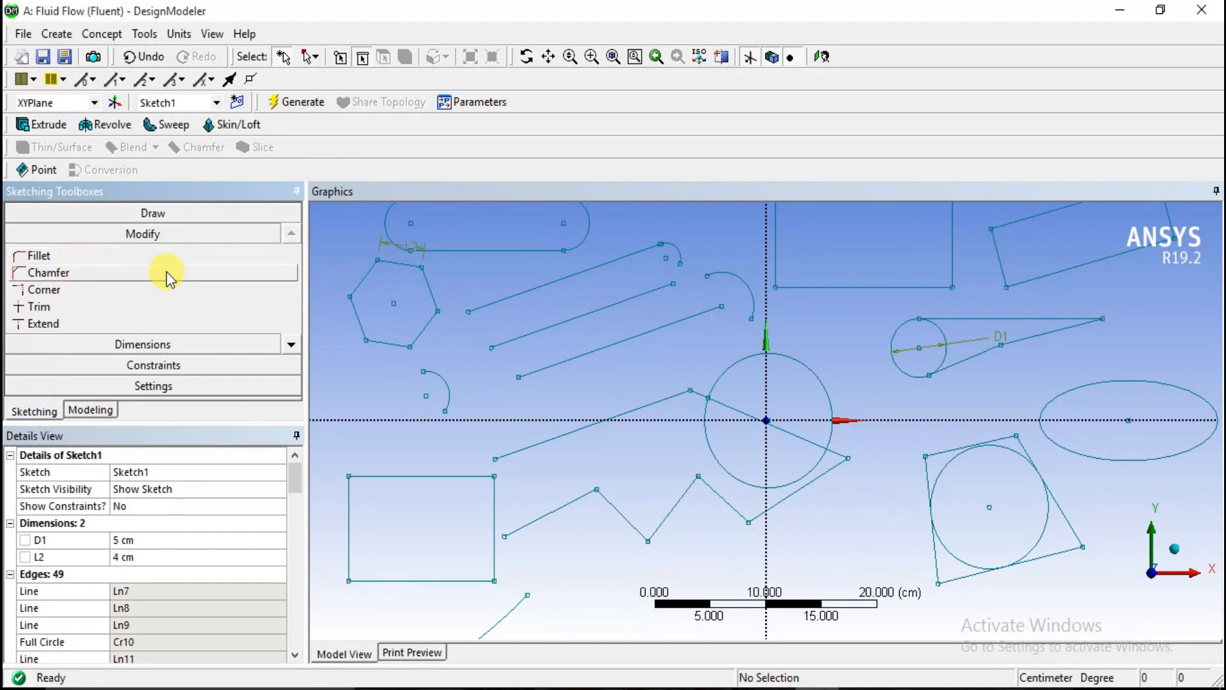
pyautogui.click(77, 255)
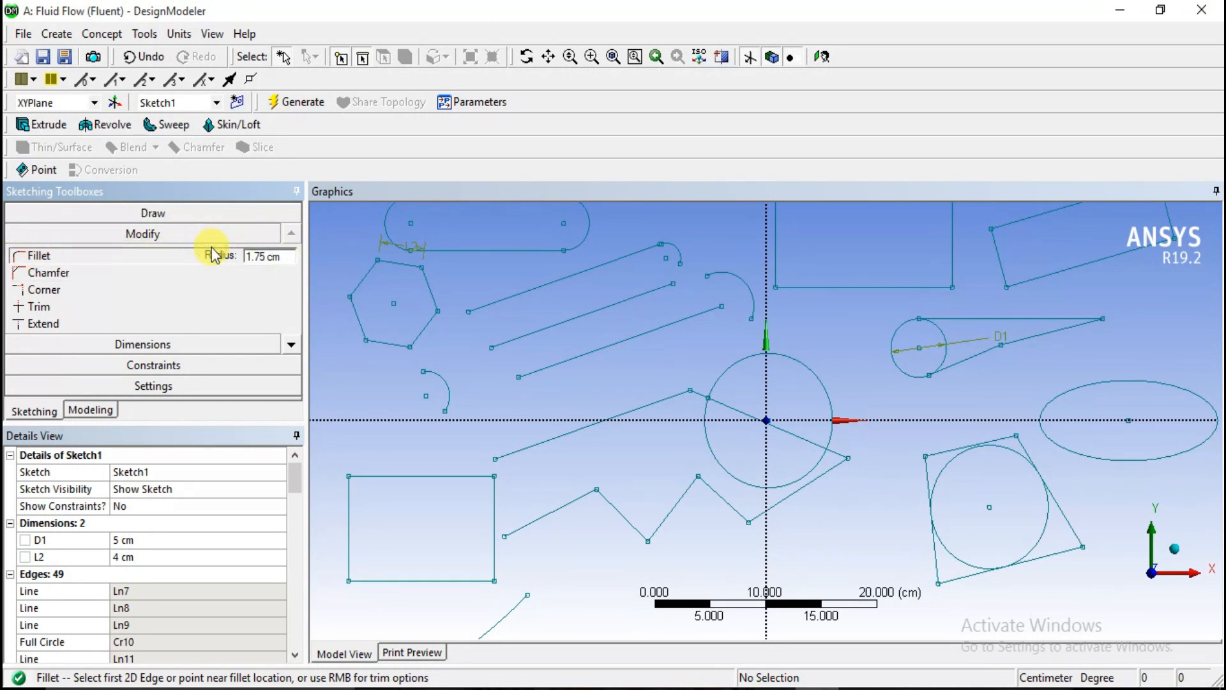
pyautogui.click(267, 256)
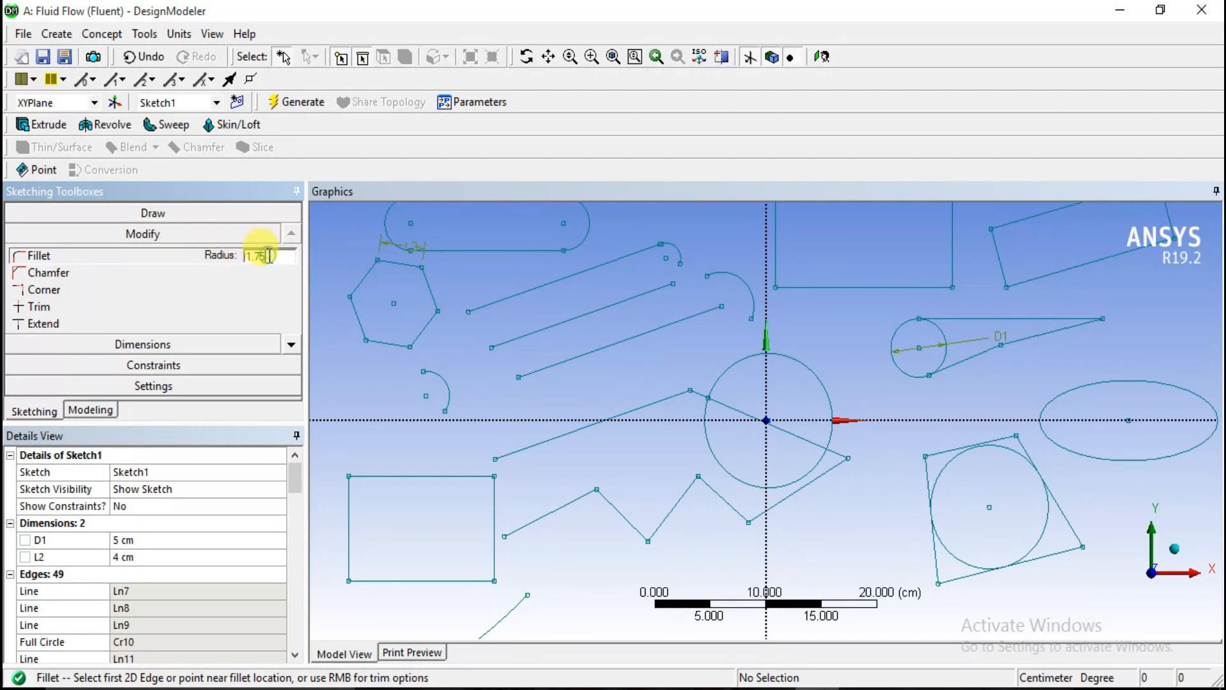
pyautogui.write('0.5')
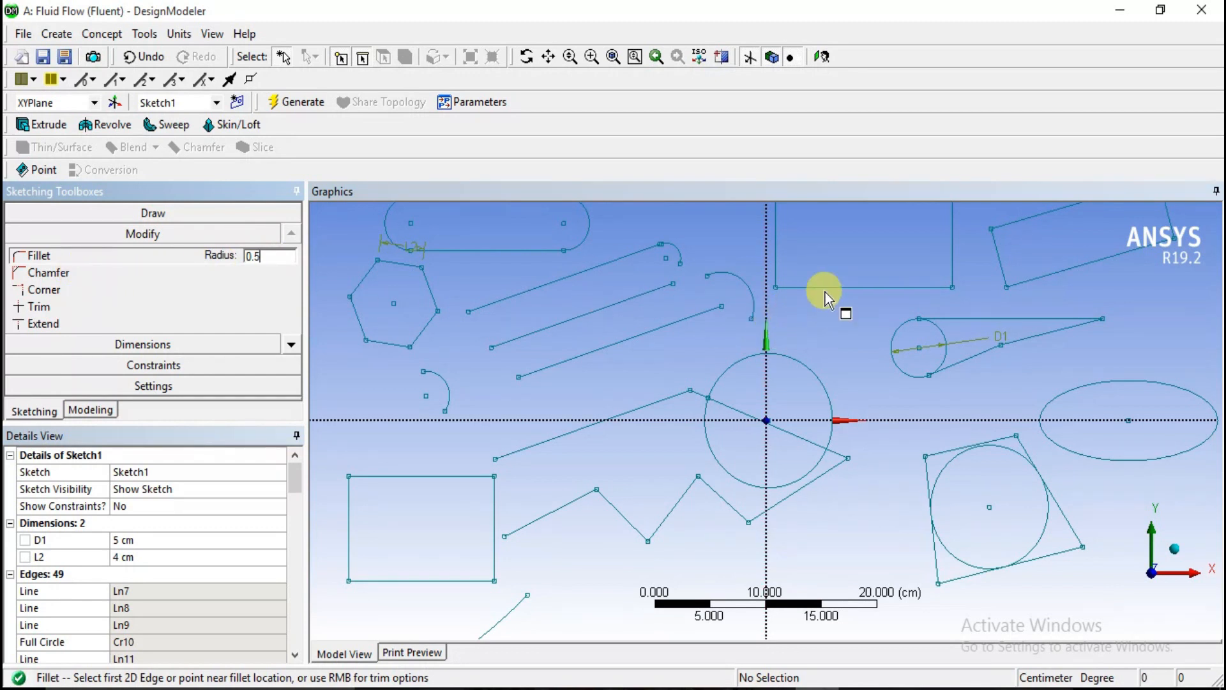
pyautogui.click(885, 287)
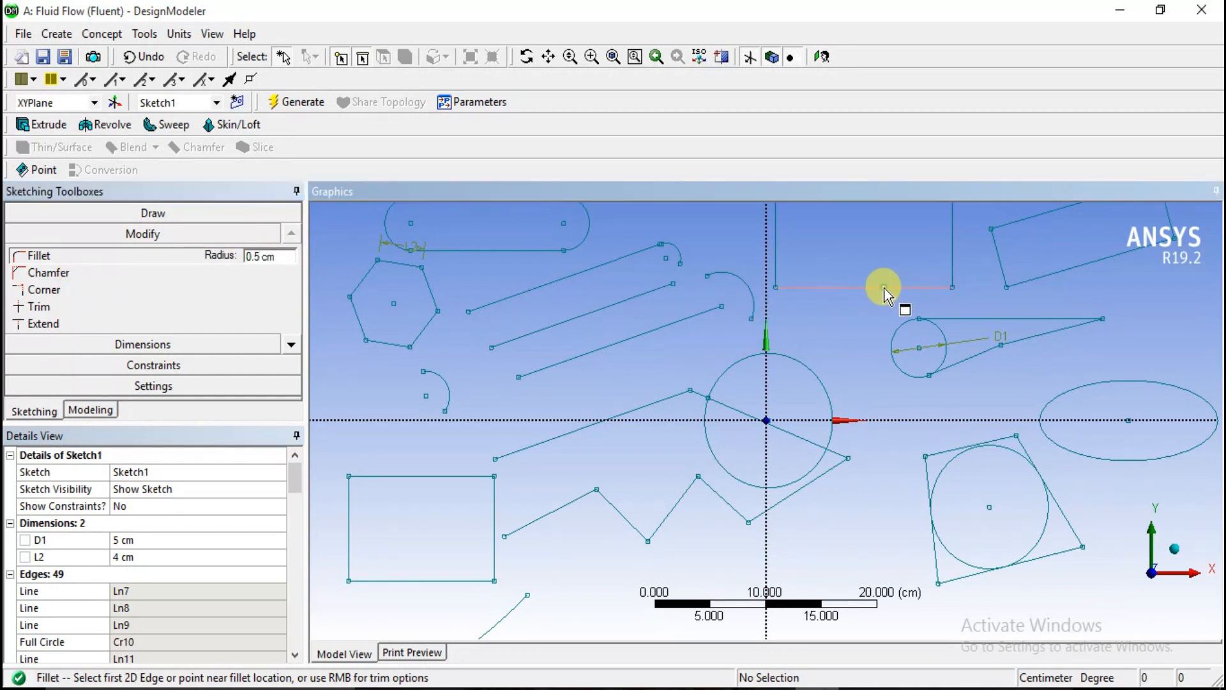
pyautogui.click(951, 251)
pyautogui.scroll(2, 956, 278)
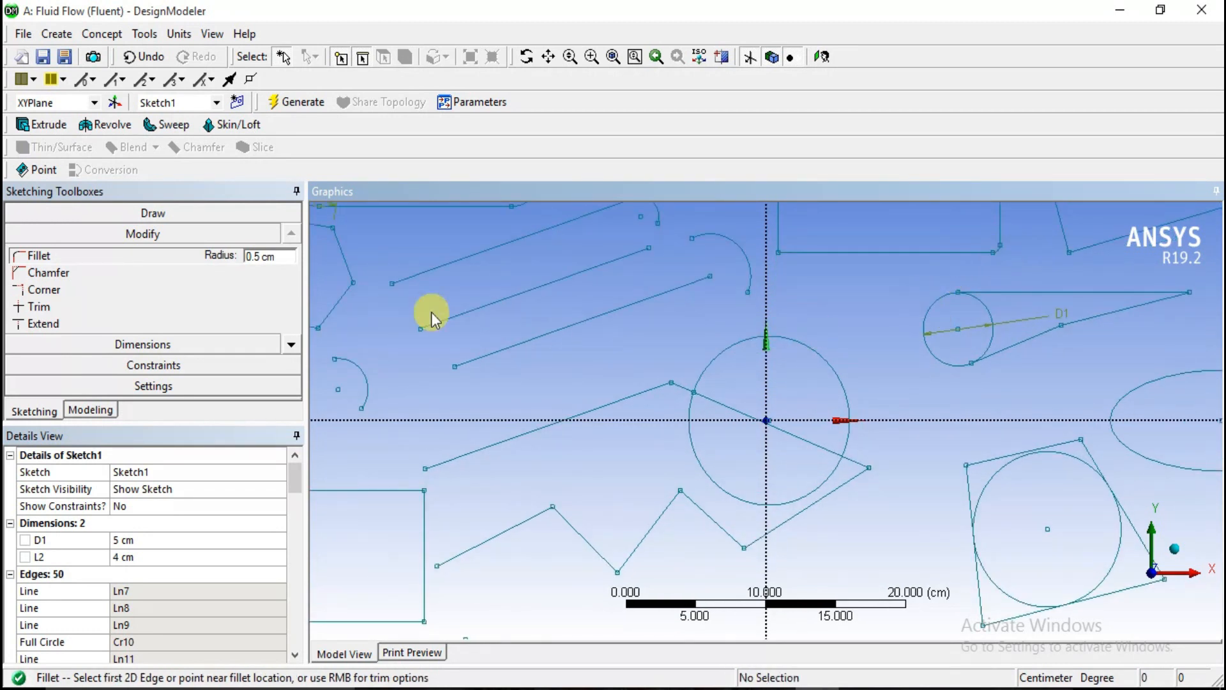
# Fillet the lower-left corner of the same upright rectangle with a 1 cm radius.
pyautogui.doubleClick(252, 255)
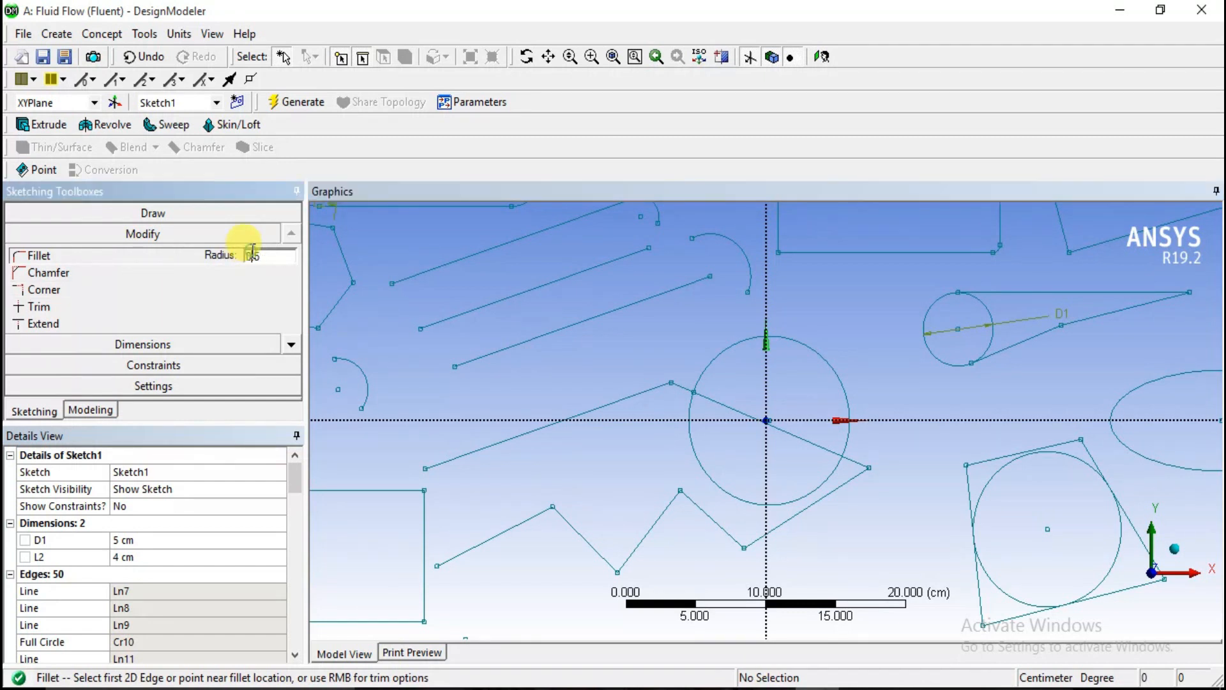
pyautogui.write('1')
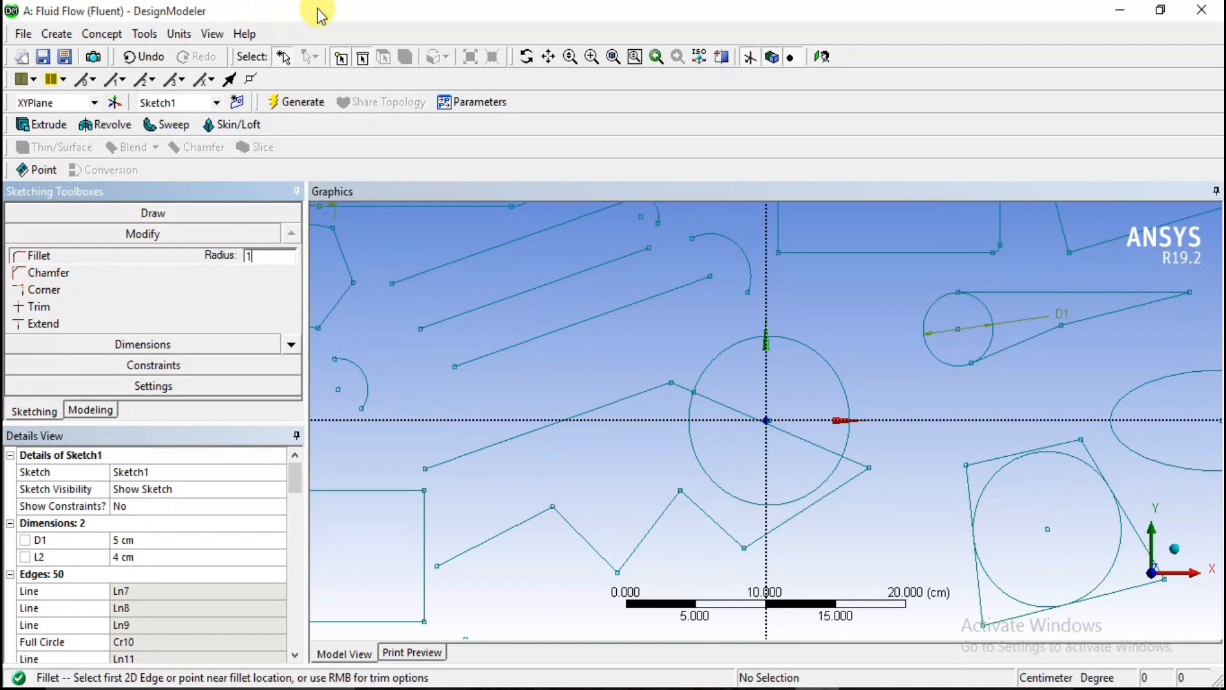
pyautogui.click(313, 280)
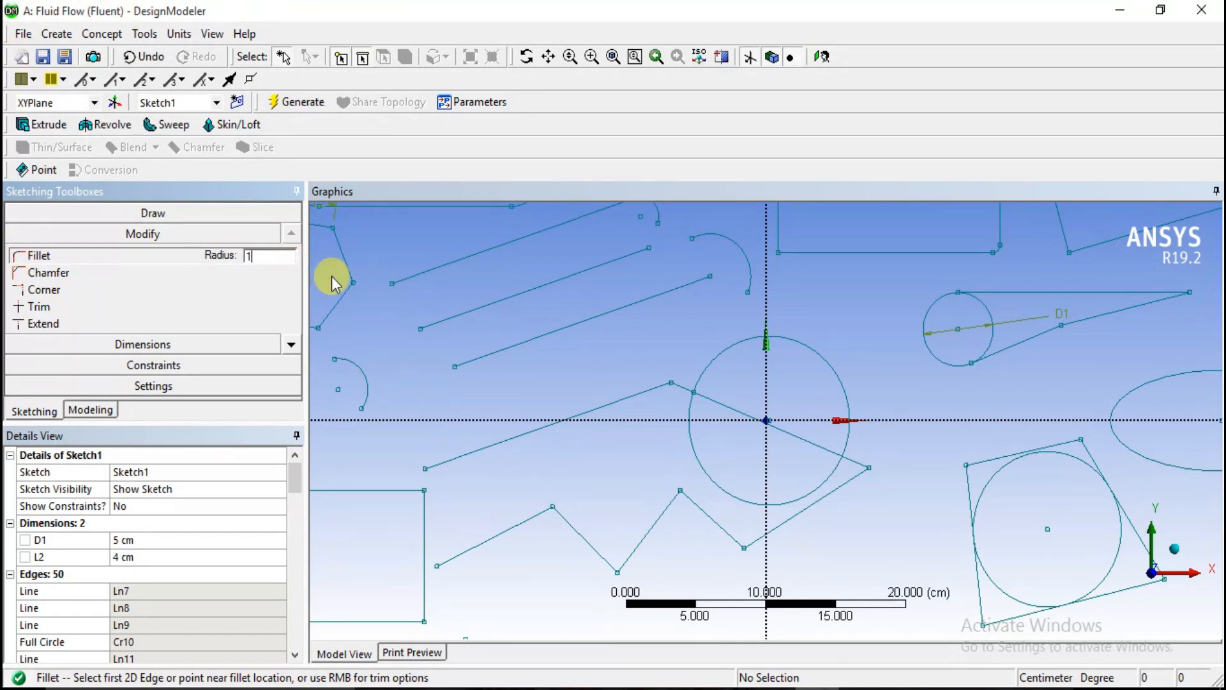
pyautogui.click(333, 276)
pyautogui.click(73, 257)
pyautogui.scroll(-1, 700, 280)
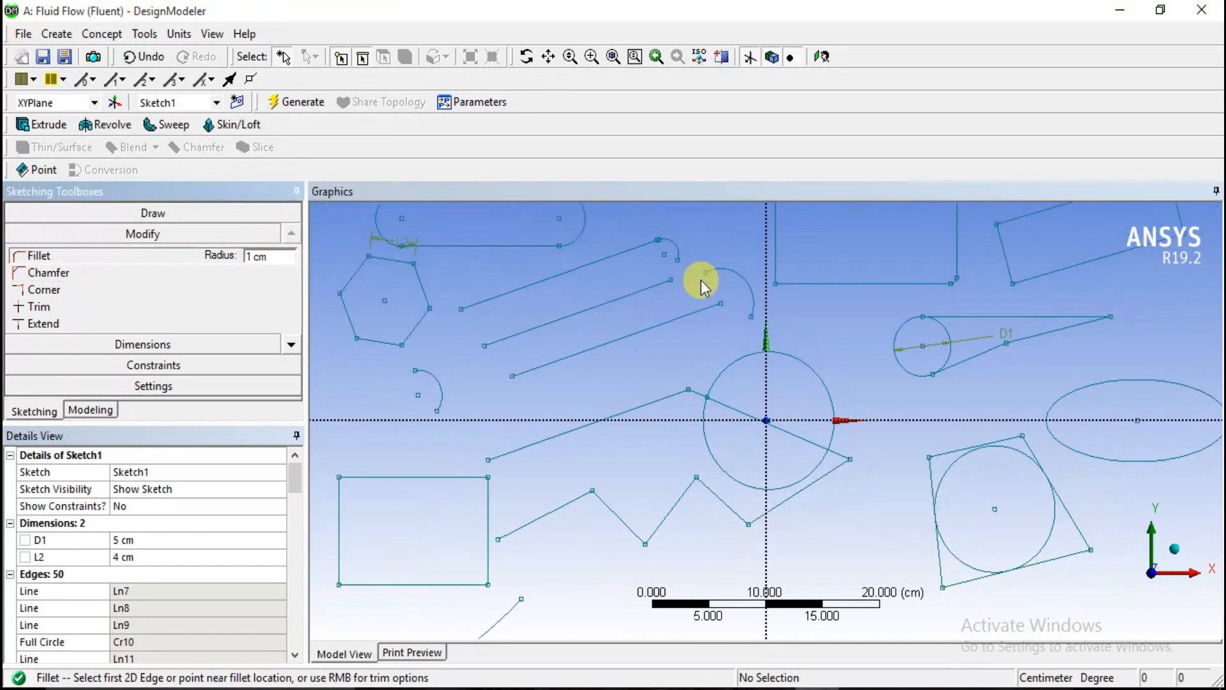
pyautogui.click(777, 252)
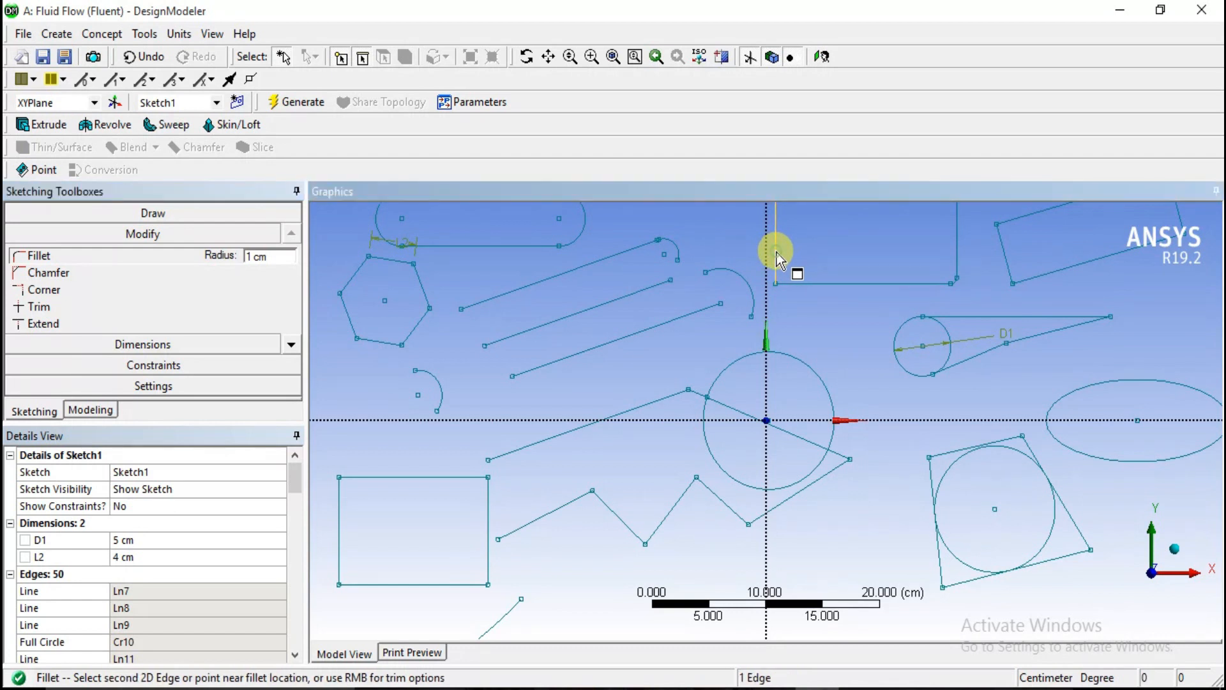
pyautogui.click(806, 284)
pyautogui.scroll(1, 799, 281)
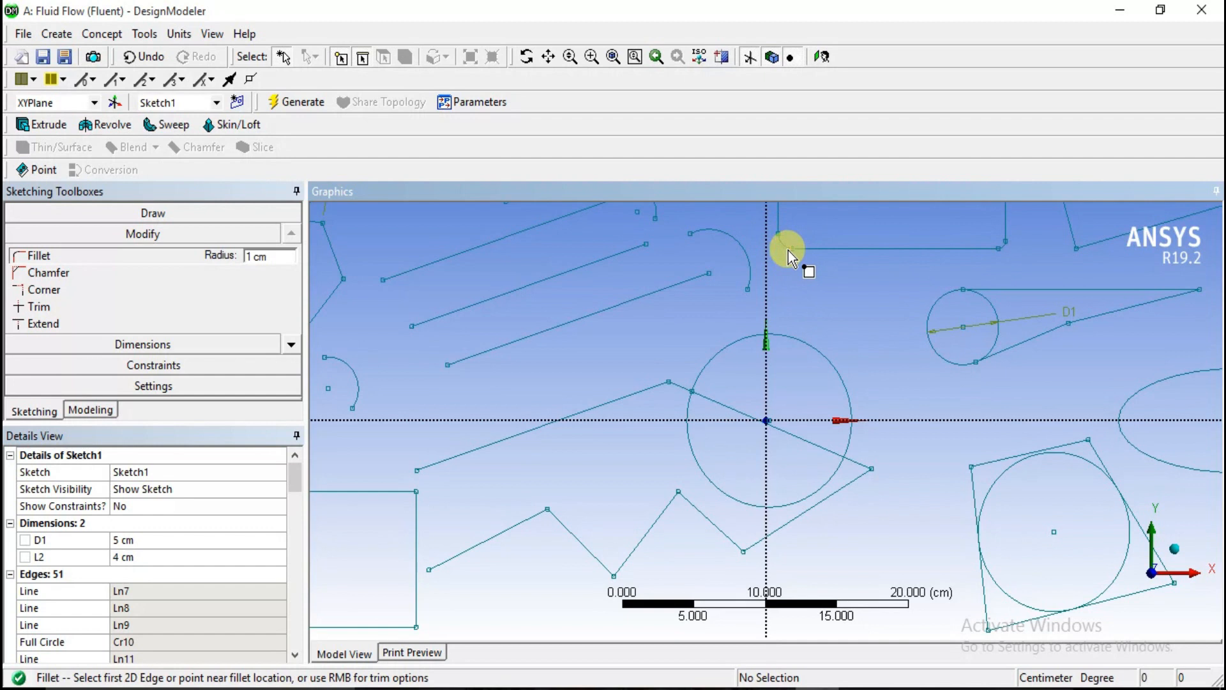
# Chamfer the upper-left corner of the upright rectangle above the origin with a 2 cm length.
pyautogui.click(96, 273)
pyautogui.scroll(-3, 483, 304)
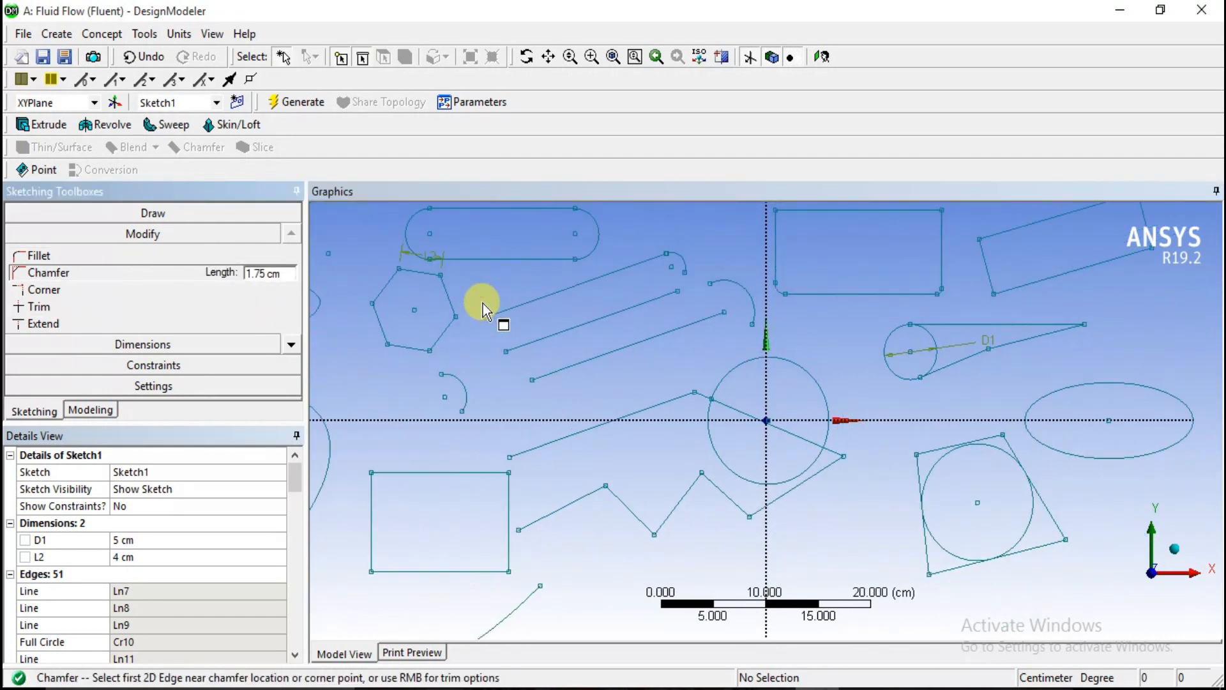
pyautogui.scroll(-2, 680, 298)
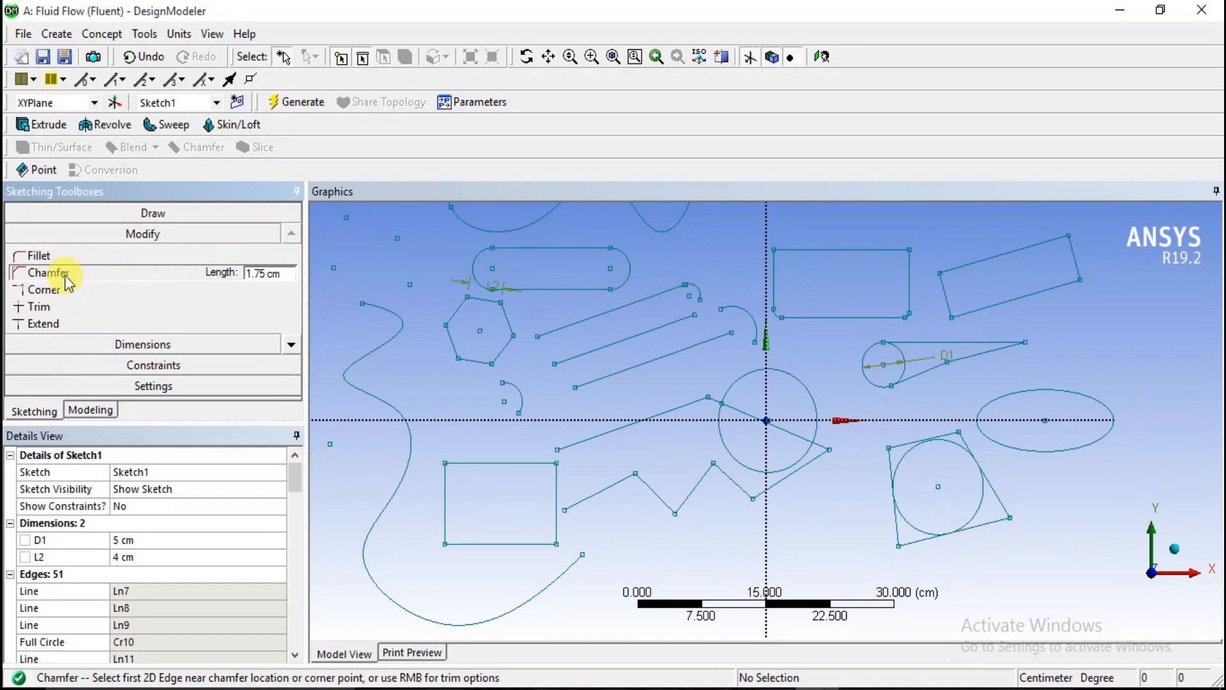
pyautogui.click(281, 274)
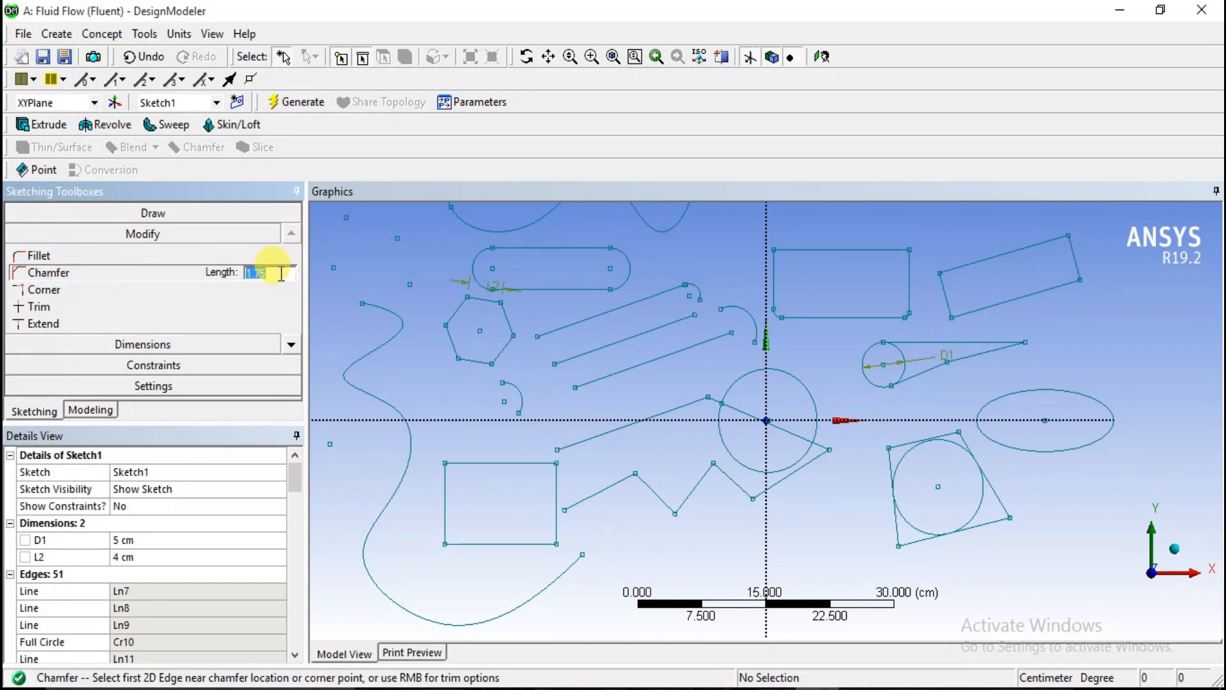
pyautogui.write('2')
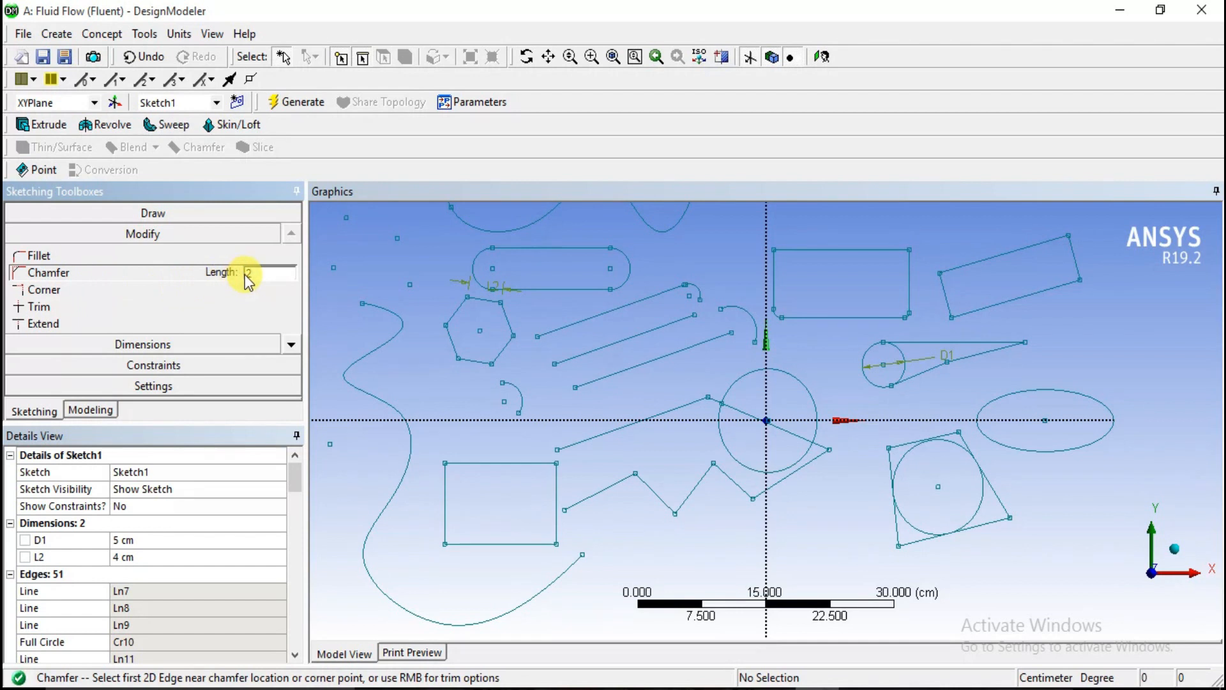
pyautogui.click(44, 275)
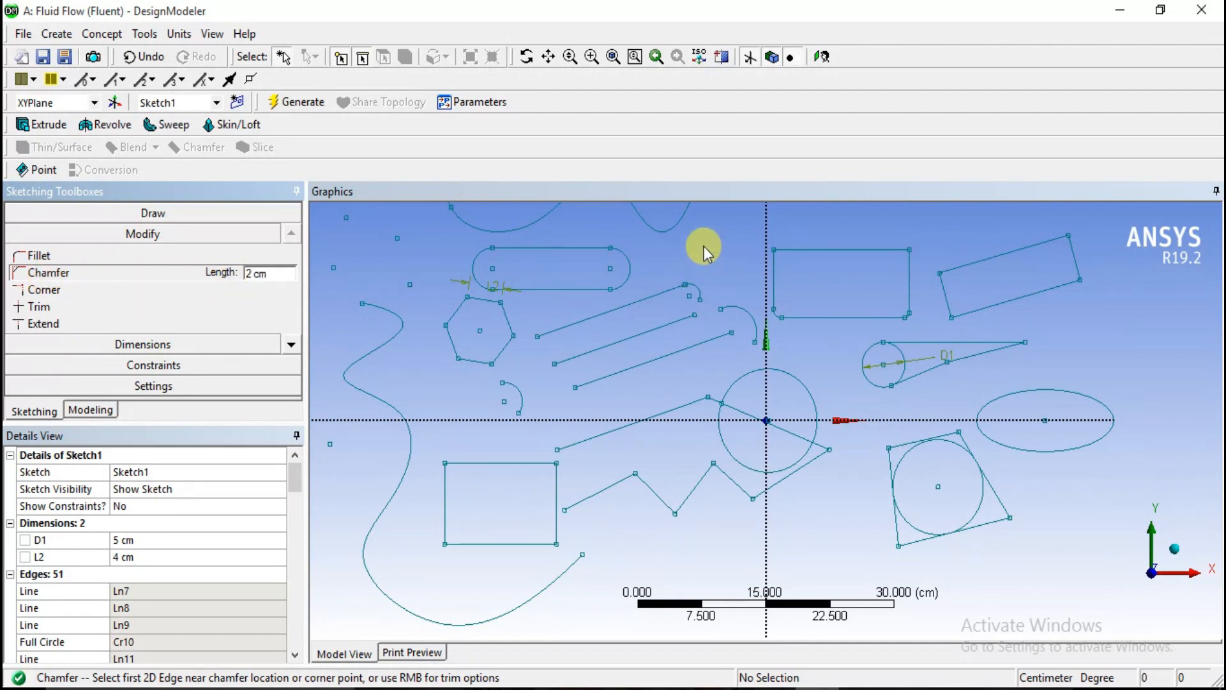
pyautogui.click(806, 251)
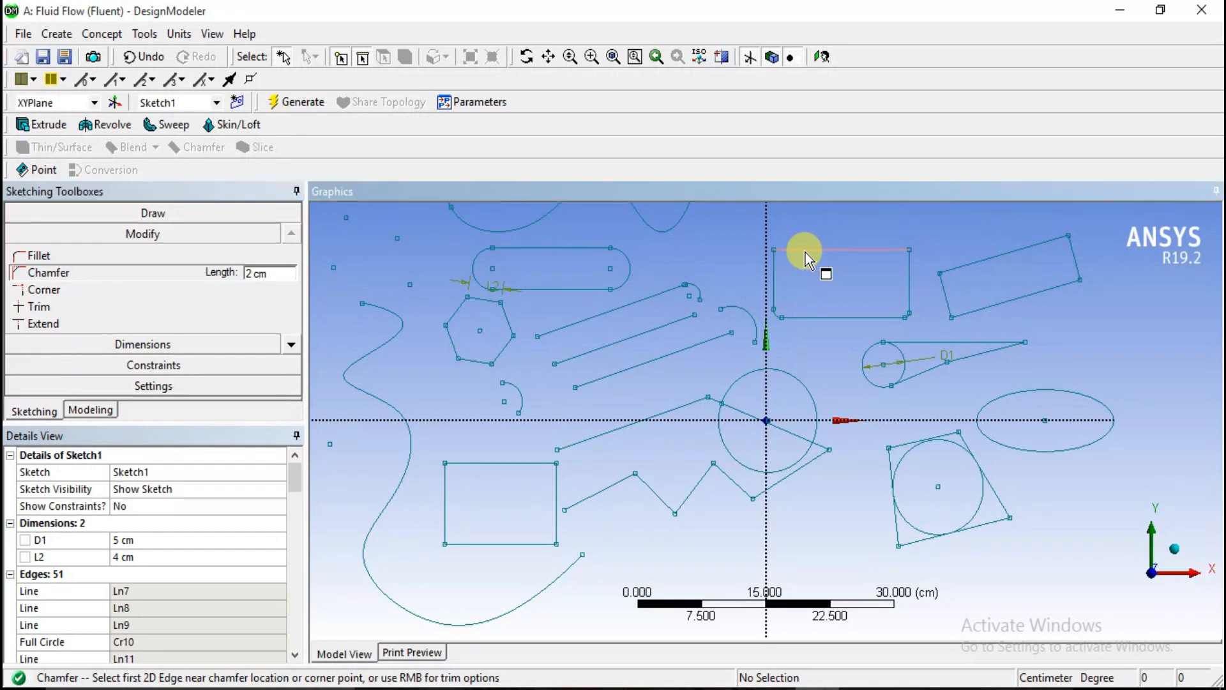
pyautogui.click(776, 275)
pyautogui.scroll(2, 788, 266)
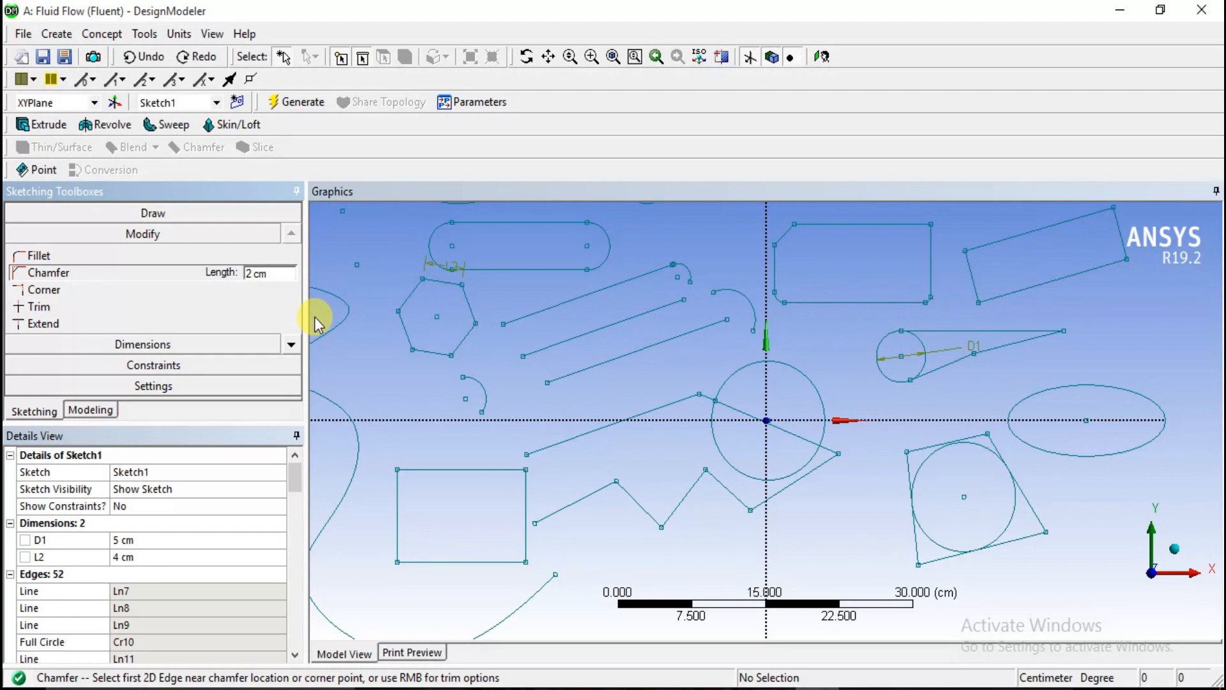
# Use Corner to join the upright rectangle's left and lower edges at its filleted lower-left corner.
pyautogui.click(58, 292)
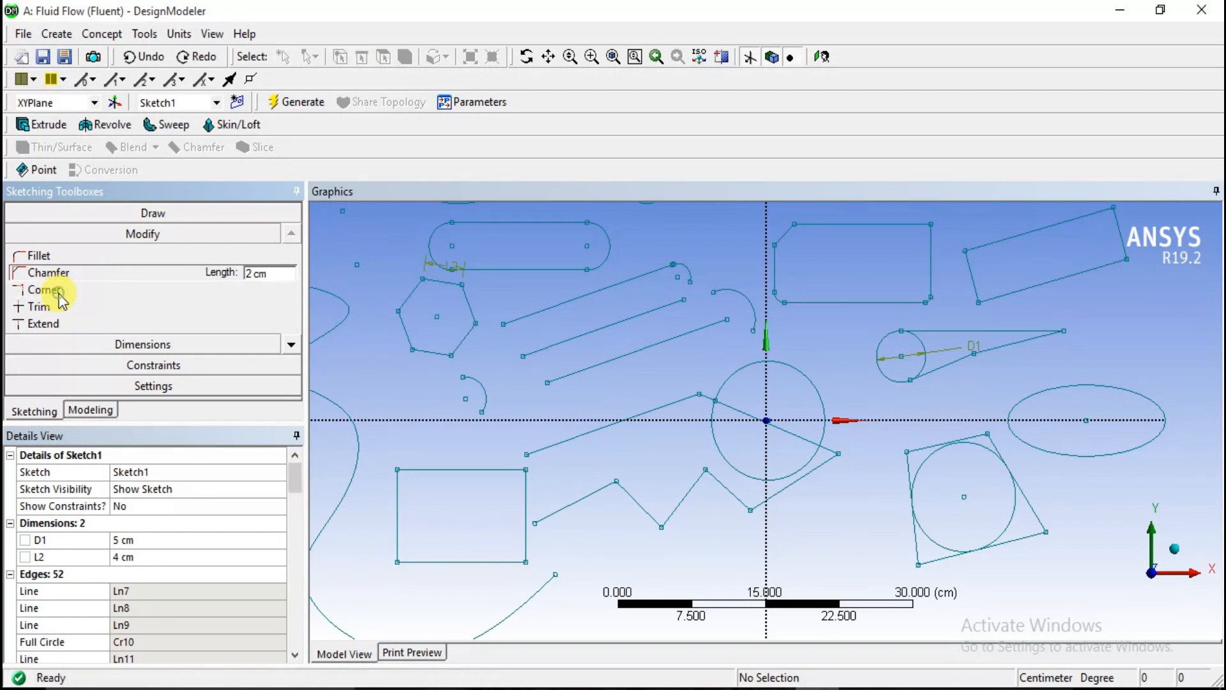
pyautogui.click(777, 281)
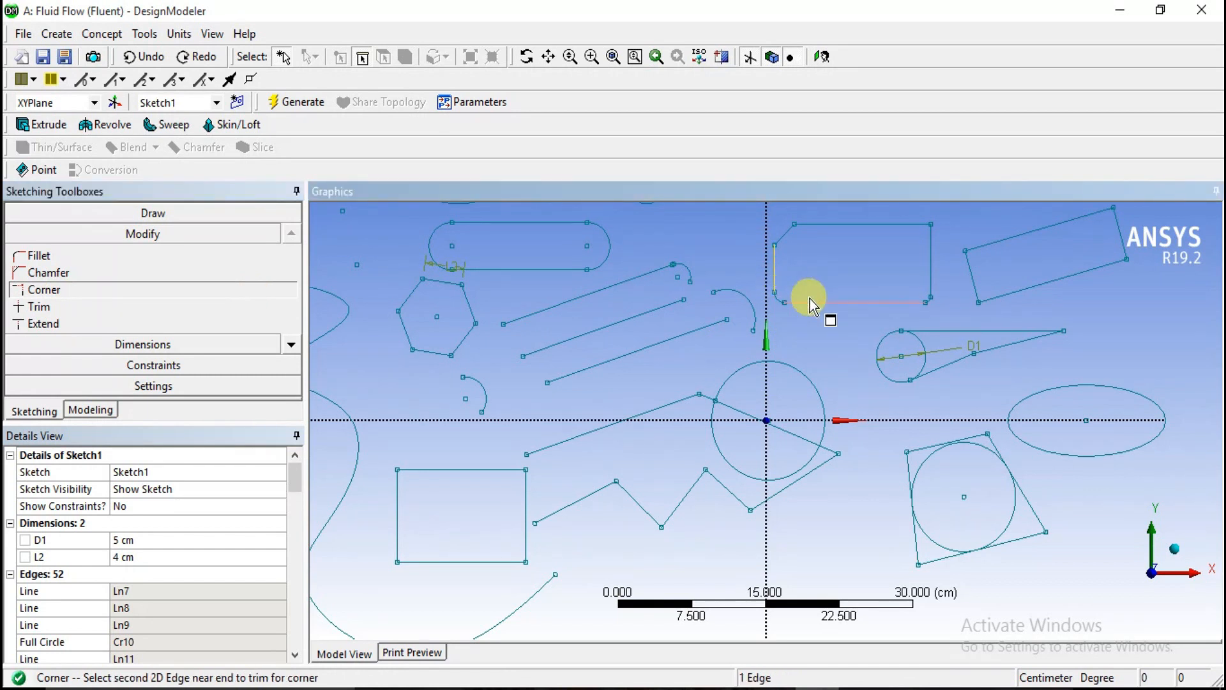
pyautogui.click(811, 305)
pyautogui.scroll(3, 793, 311)
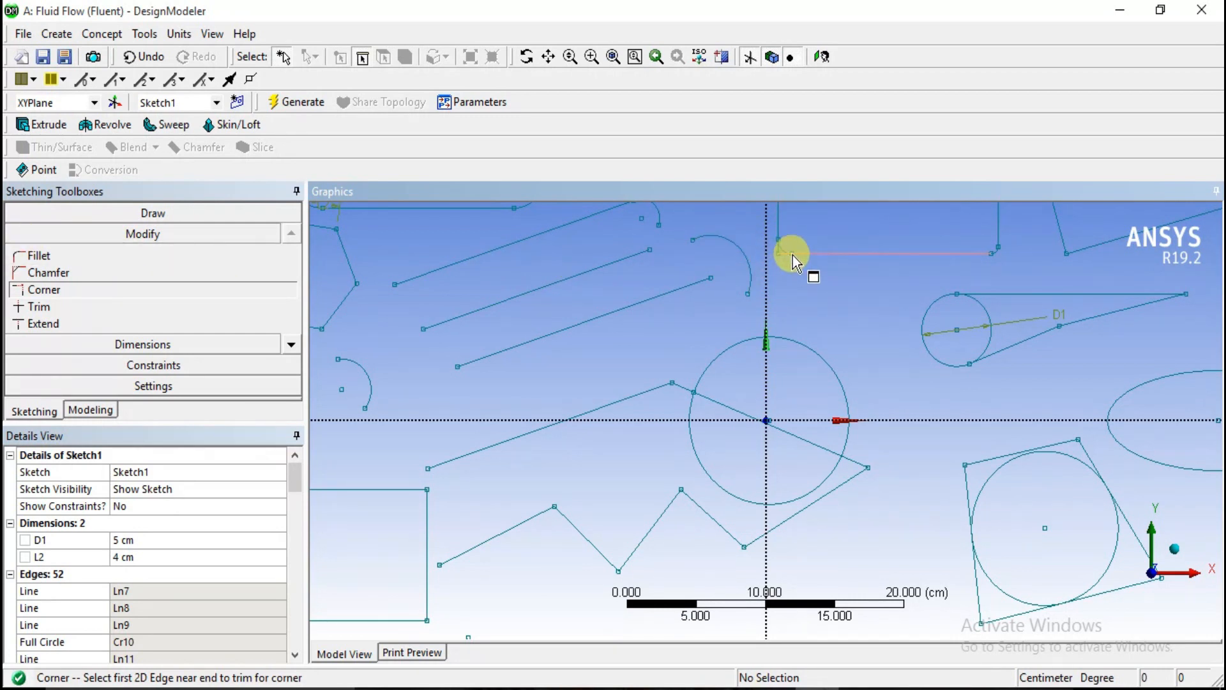
pyautogui.click(777, 256)
pyautogui.click(777, 244)
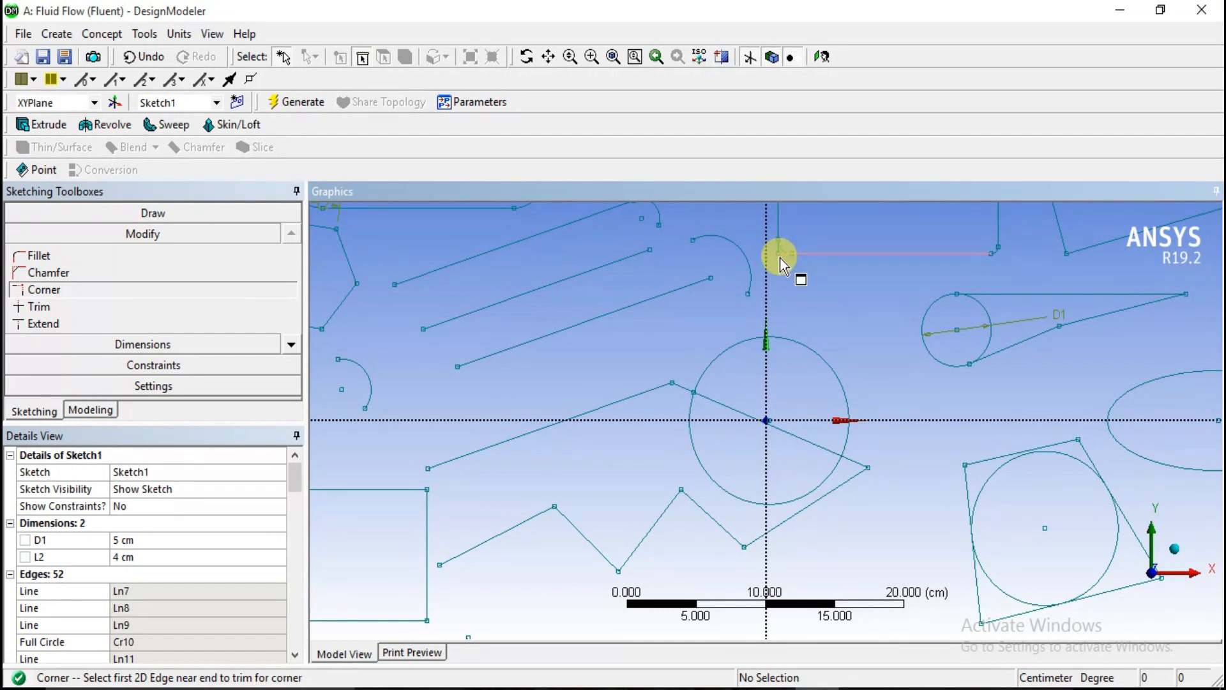
# Trim both parts of the line through the origin that lie inside the origin circle.
pyautogui.click(70, 308)
pyautogui.scroll(-1, 358, 308)
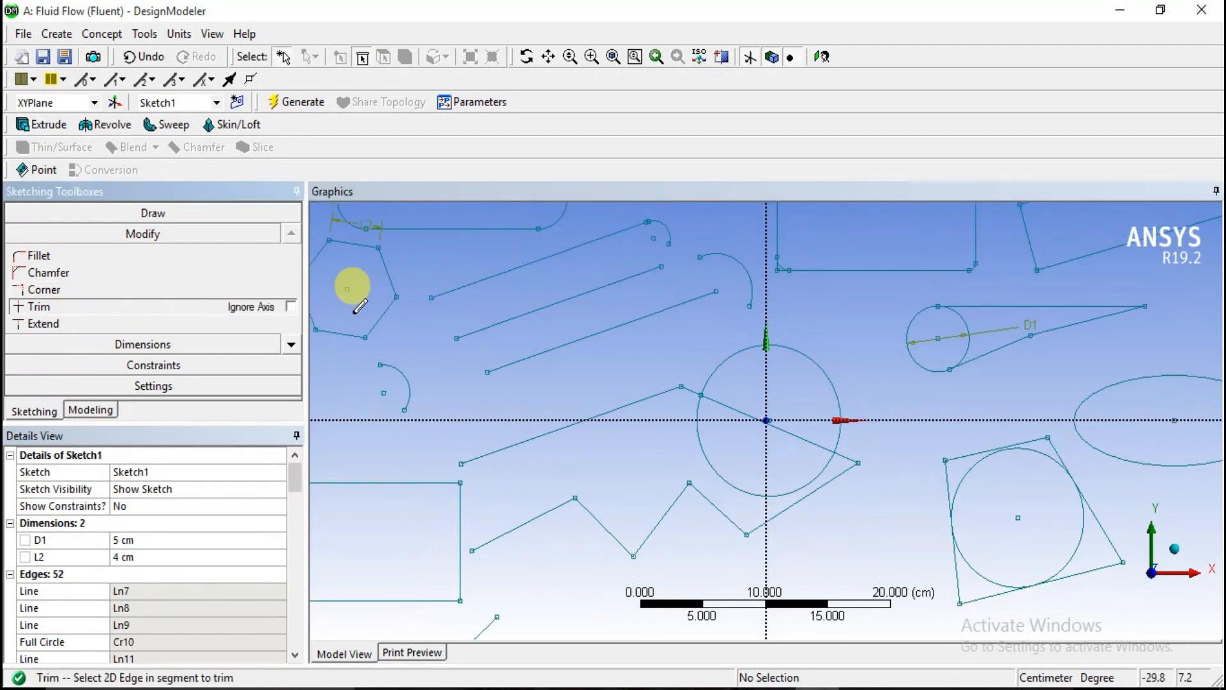
pyautogui.scroll(-2, 356, 310)
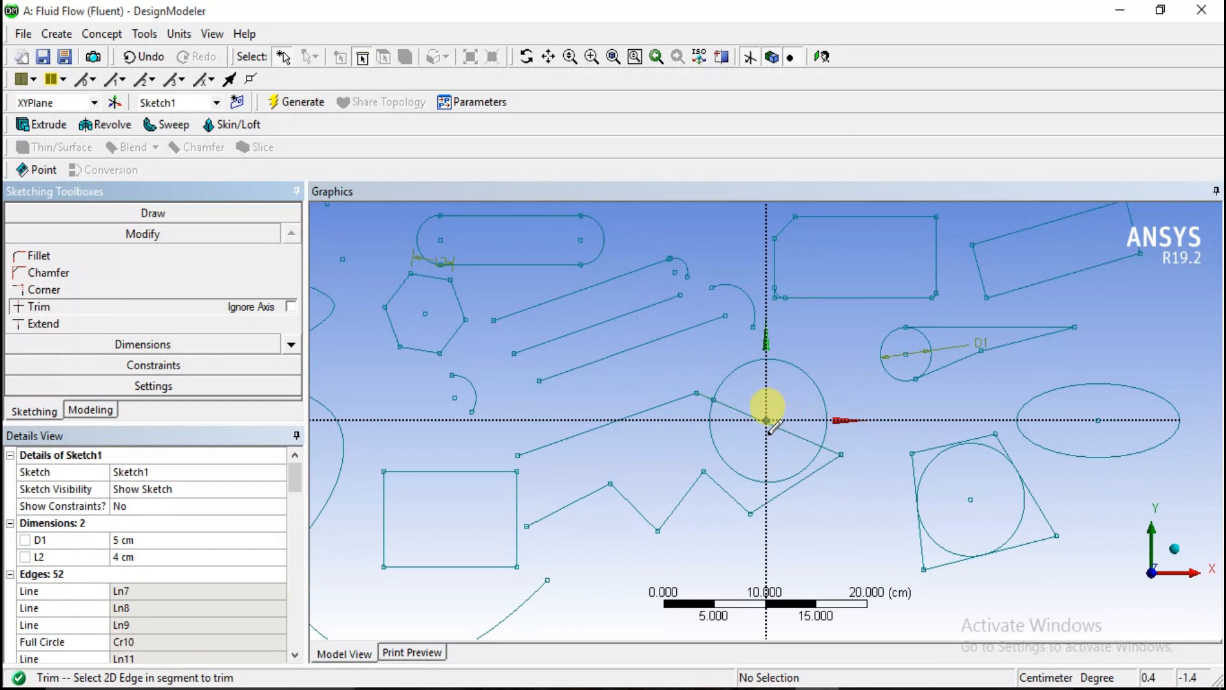
pyautogui.click(739, 410)
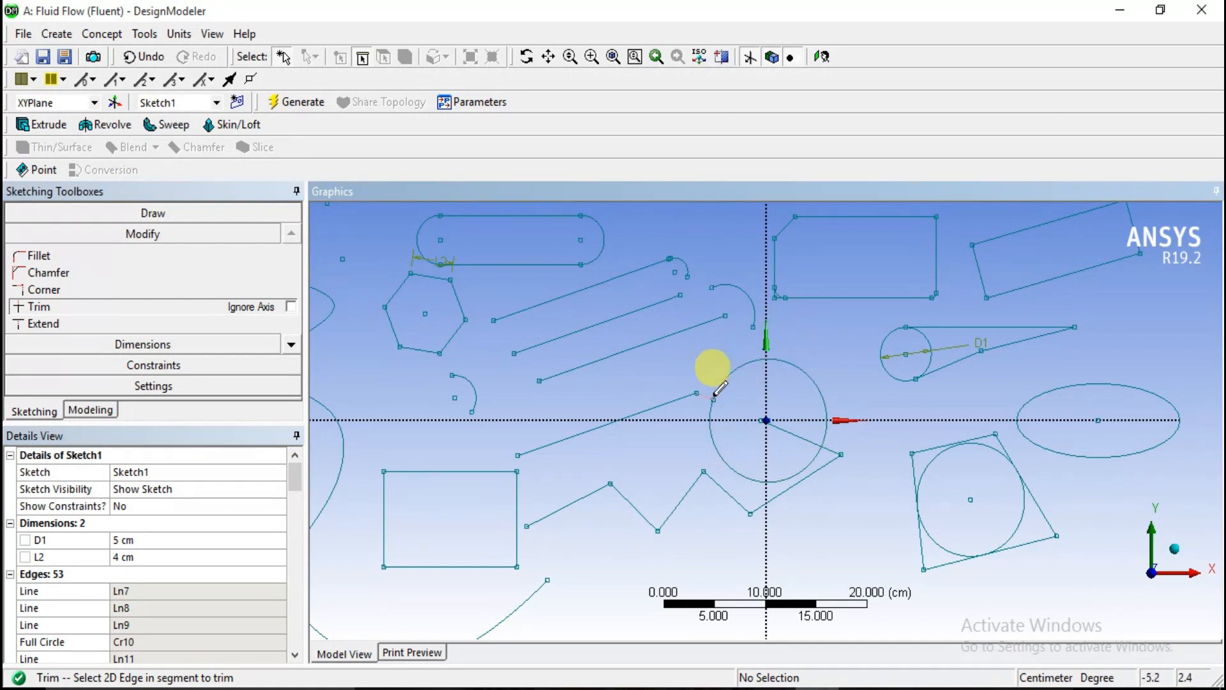
pyautogui.click(797, 431)
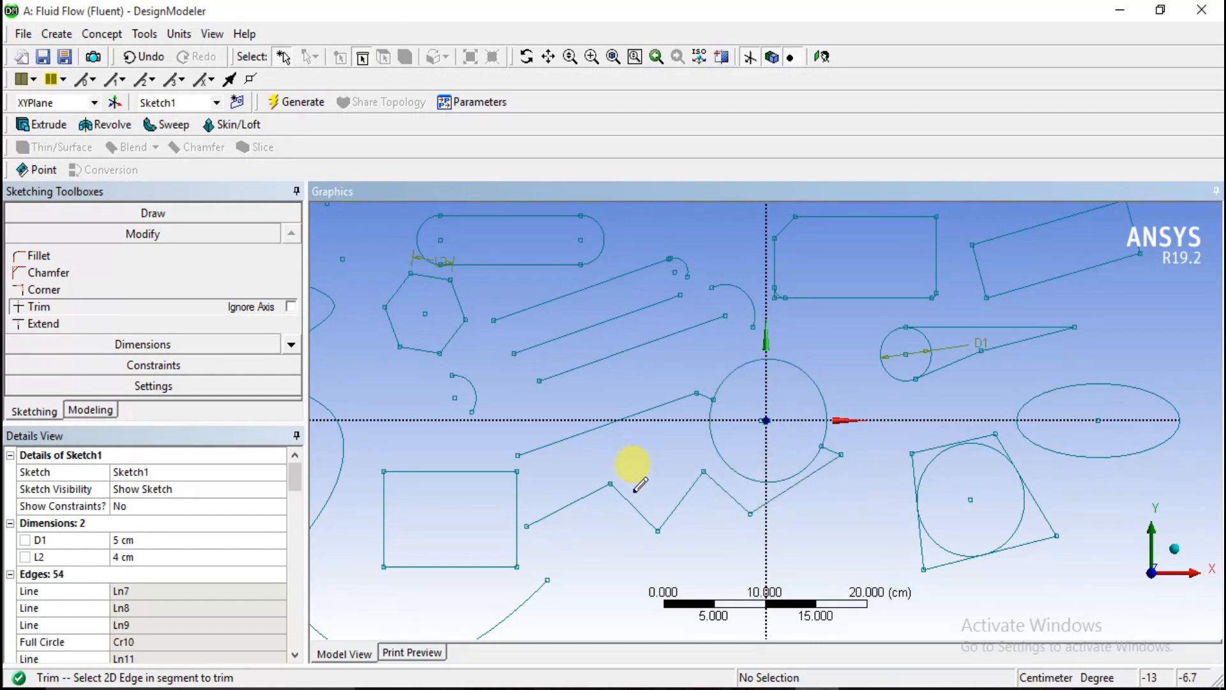
# Trim away the lower-left rectangle's right side and the D1 circle's inner arc between its two tangent lines.
pyautogui.click(518, 498)
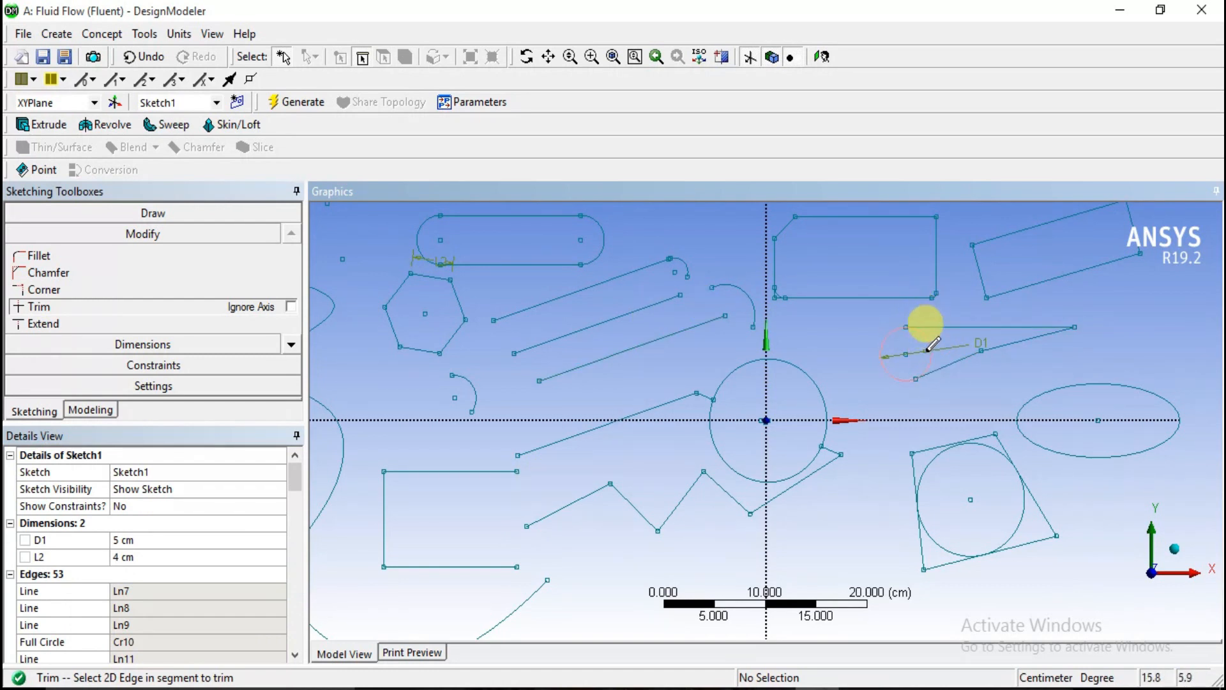
pyautogui.click(927, 333)
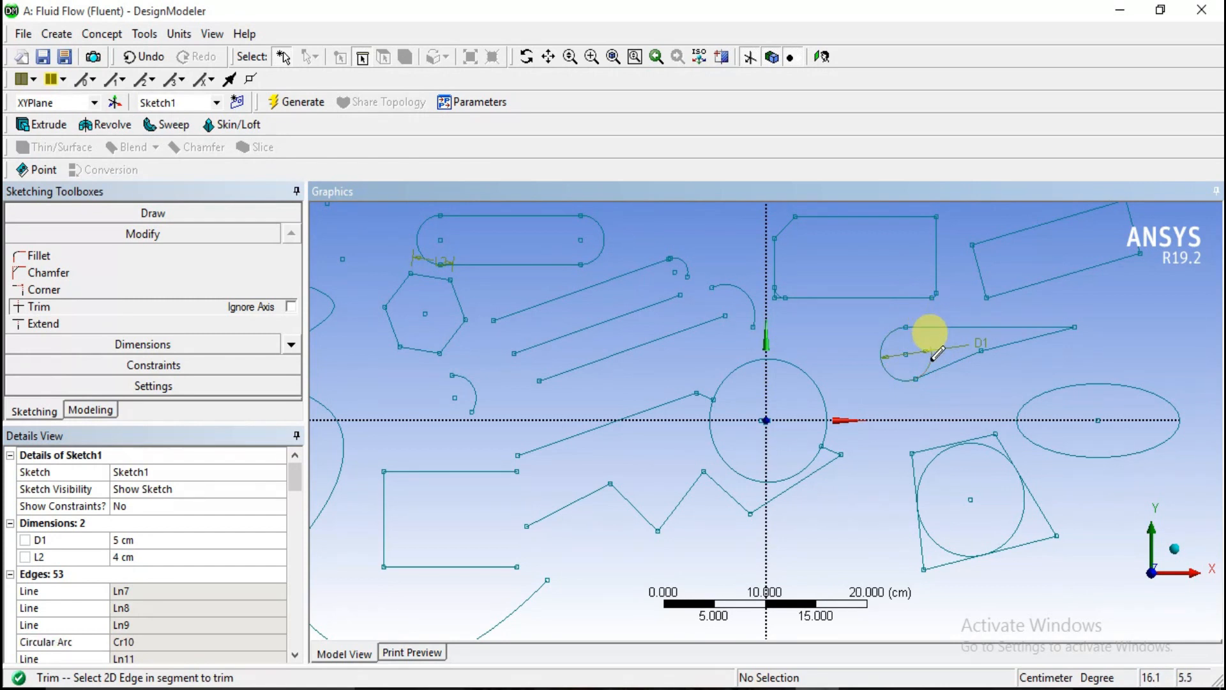
pyautogui.scroll(1, 939, 339)
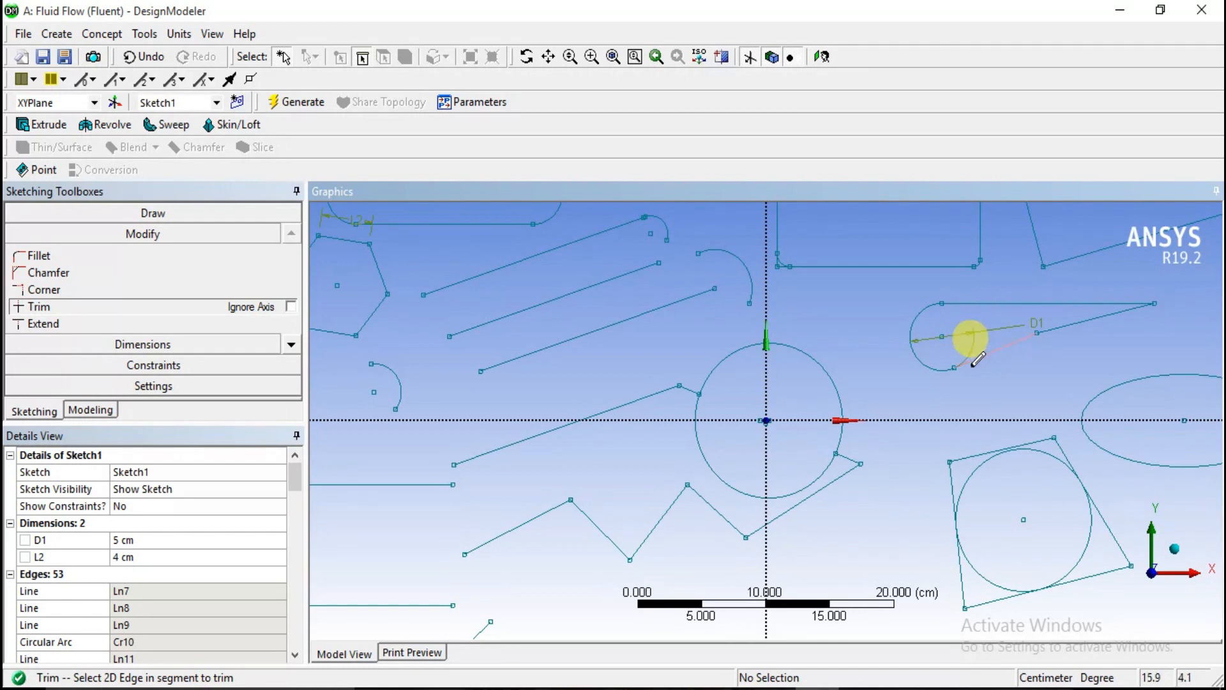
pyautogui.scroll(-1, 987, 377)
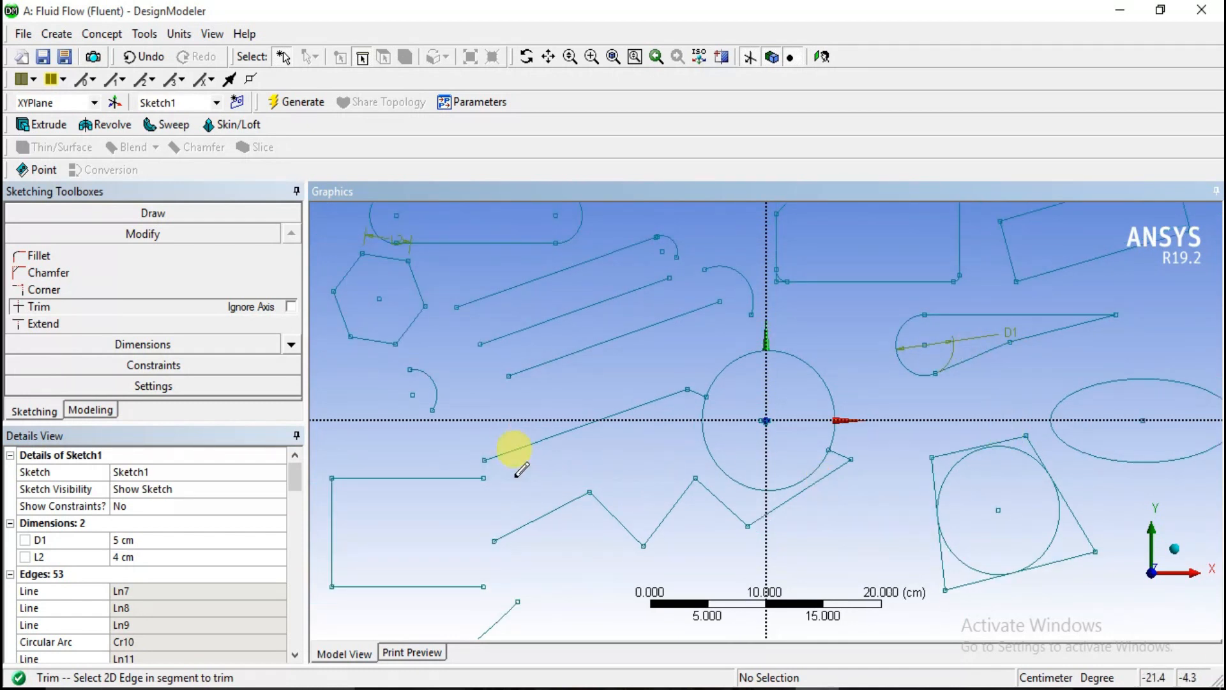
pyautogui.scroll(-1, 549, 403)
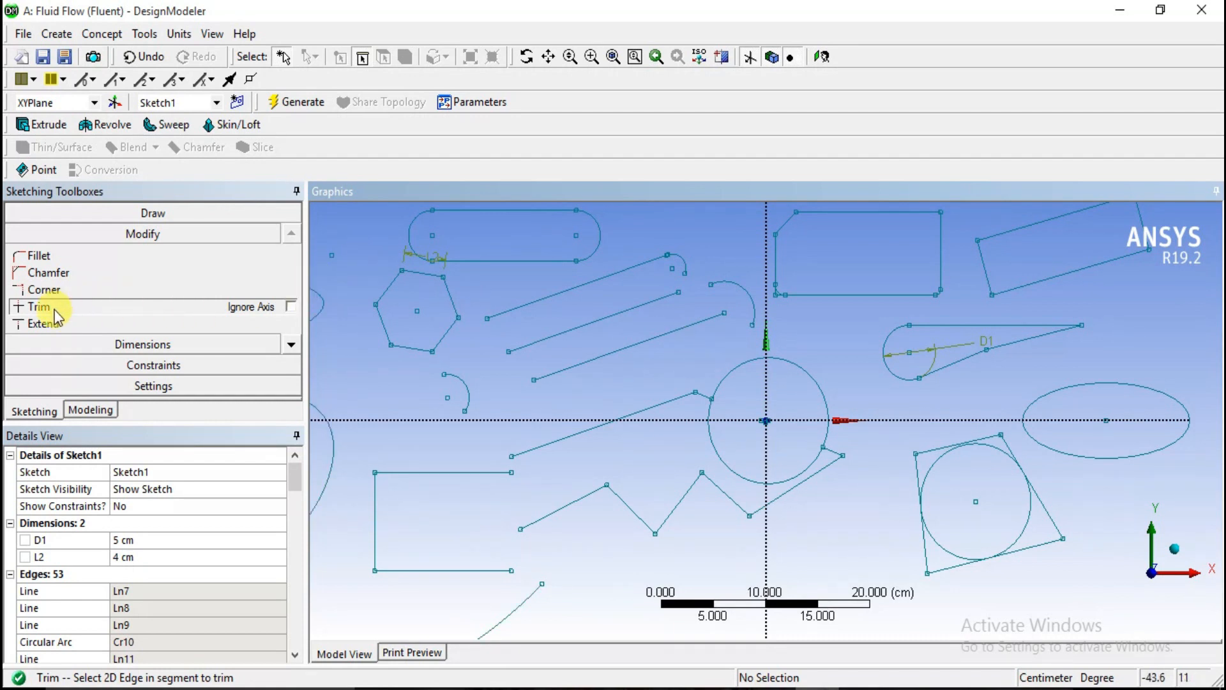
pyautogui.click(291, 344)
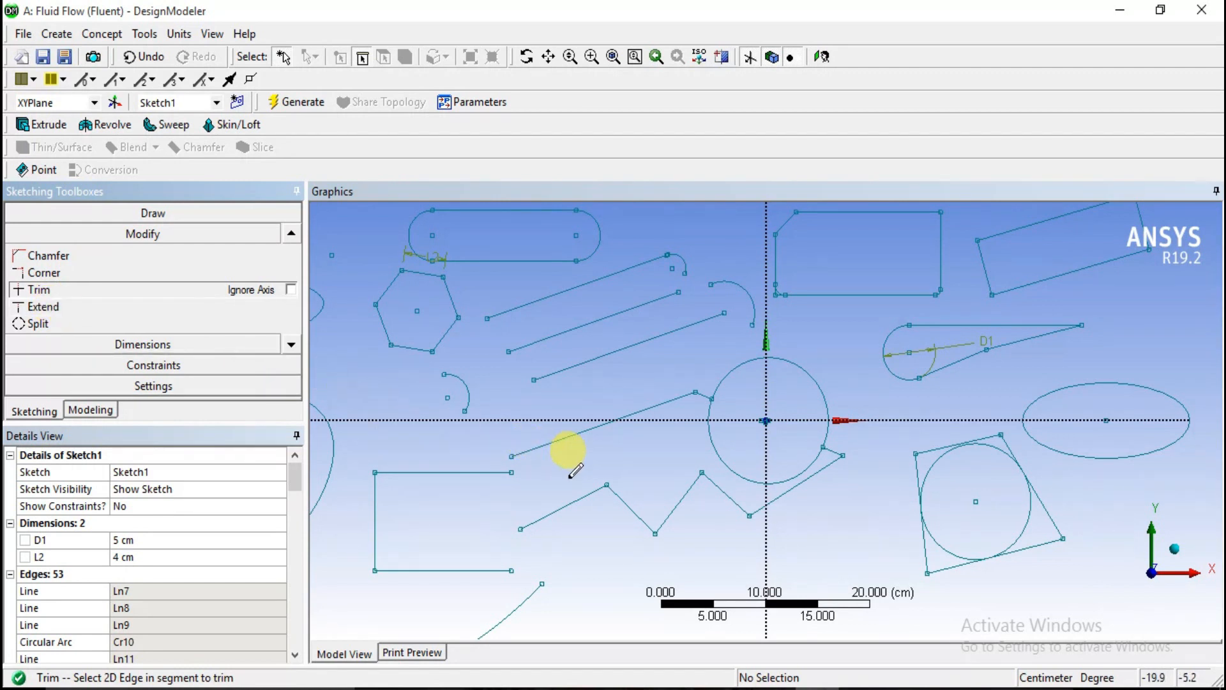
# Extend the long slanted line to the lower-left rectangle's upper edge and the zigzag's first line to its lower edge.
pyautogui.click(36, 309)
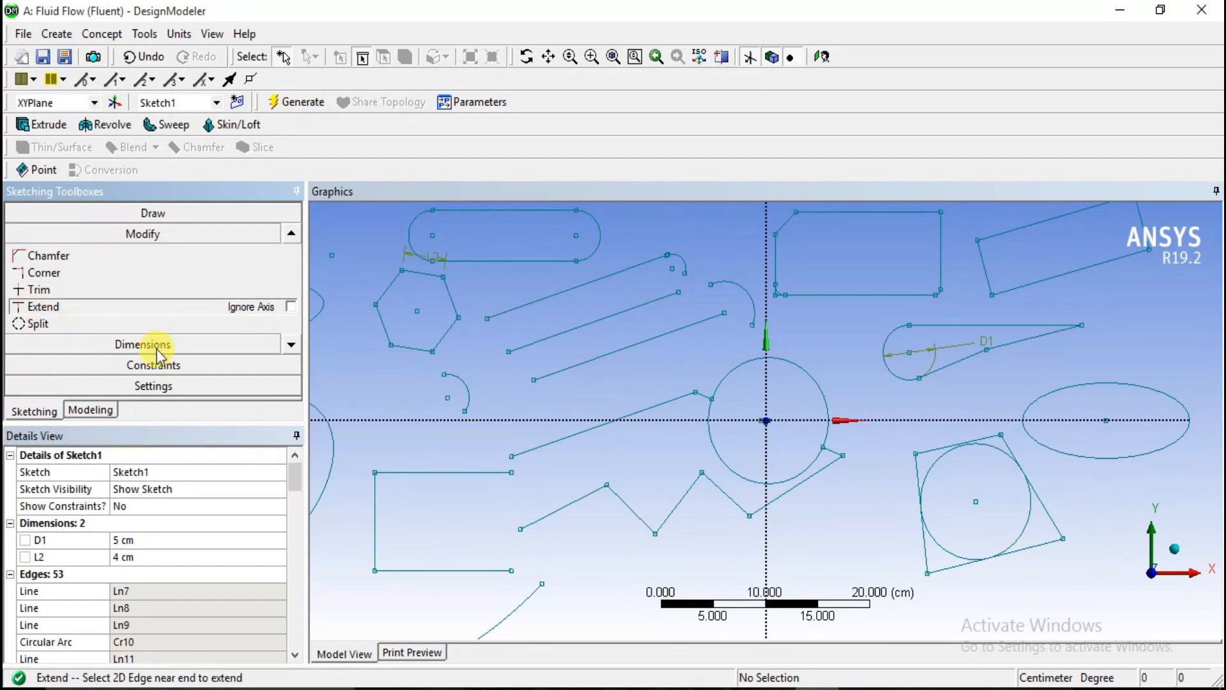
pyautogui.click(526, 450)
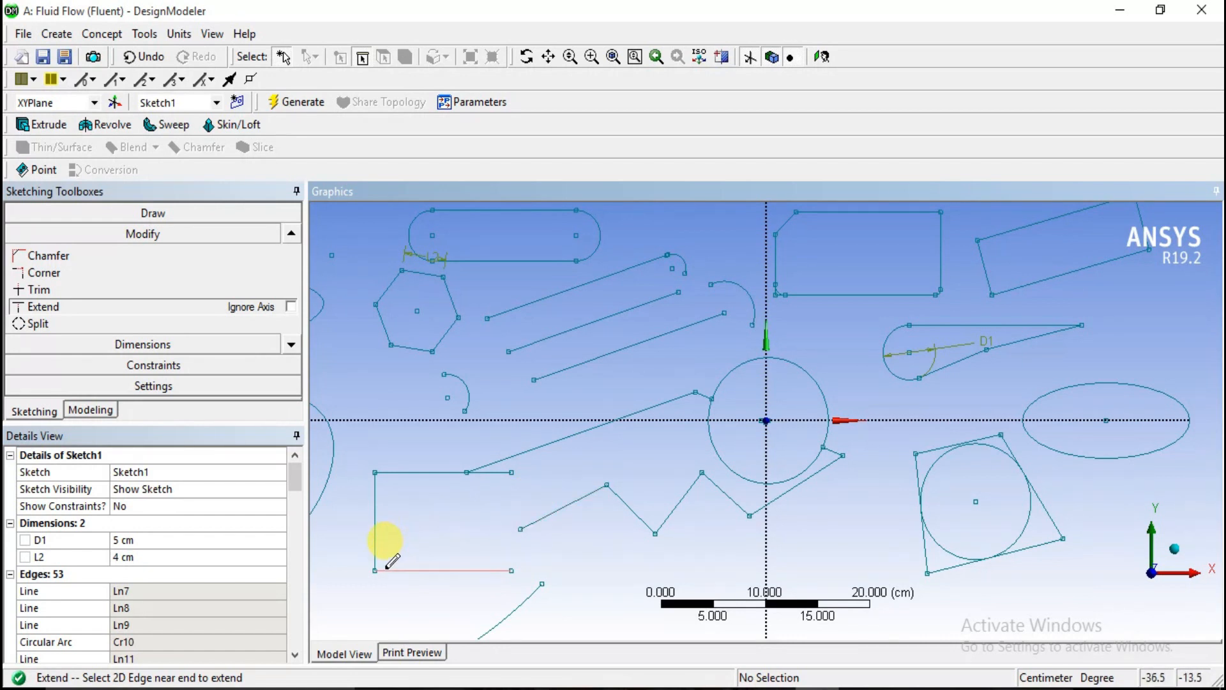
pyautogui.click(554, 511)
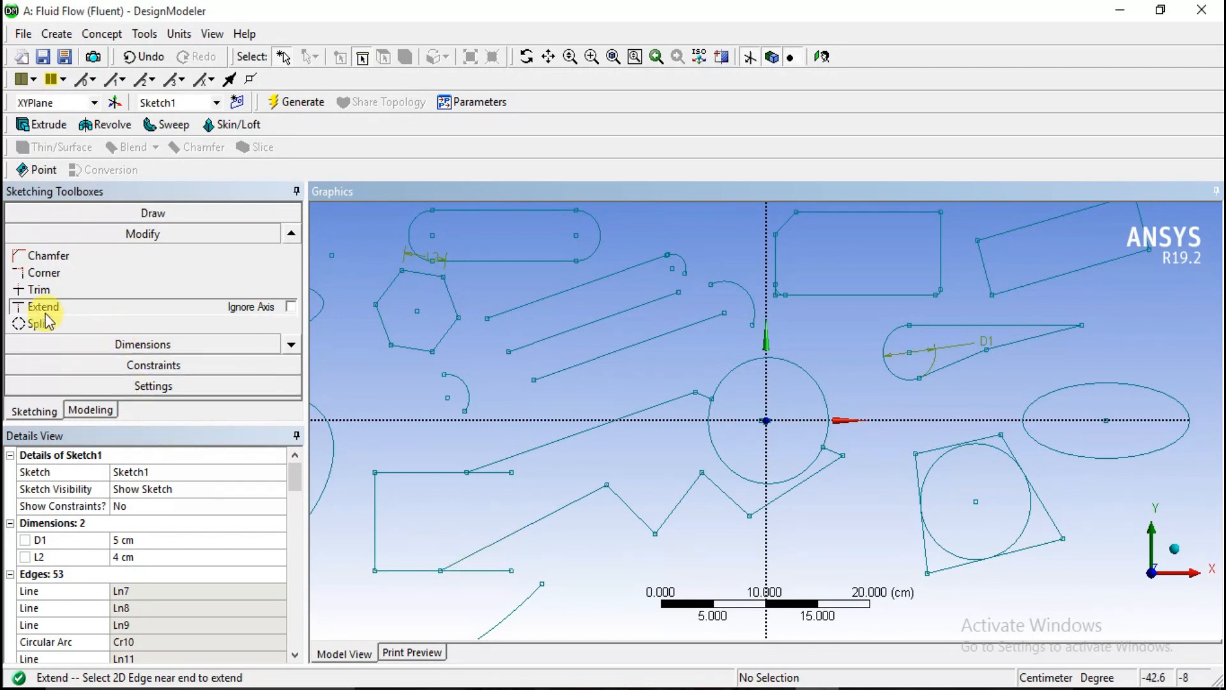
# Split the origin circle at two points, one on its upper left and one on its right side just above the X axis.
pyautogui.click(291, 345)
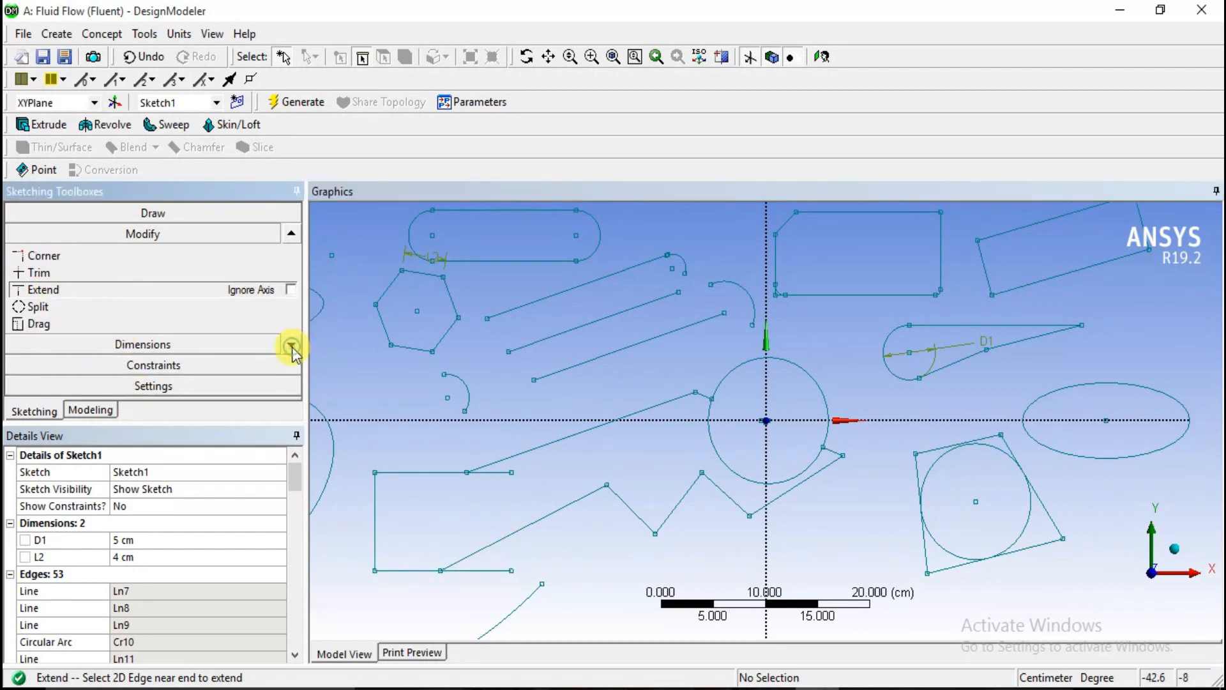
pyautogui.click(108, 305)
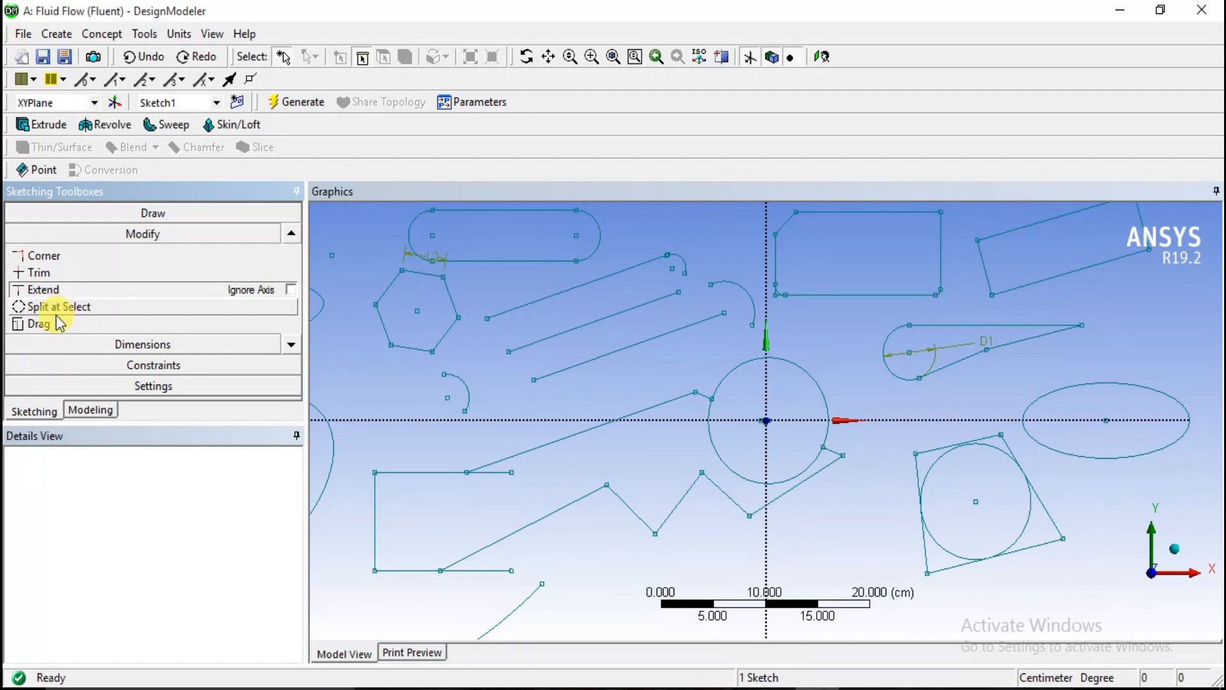
pyautogui.click(71, 308)
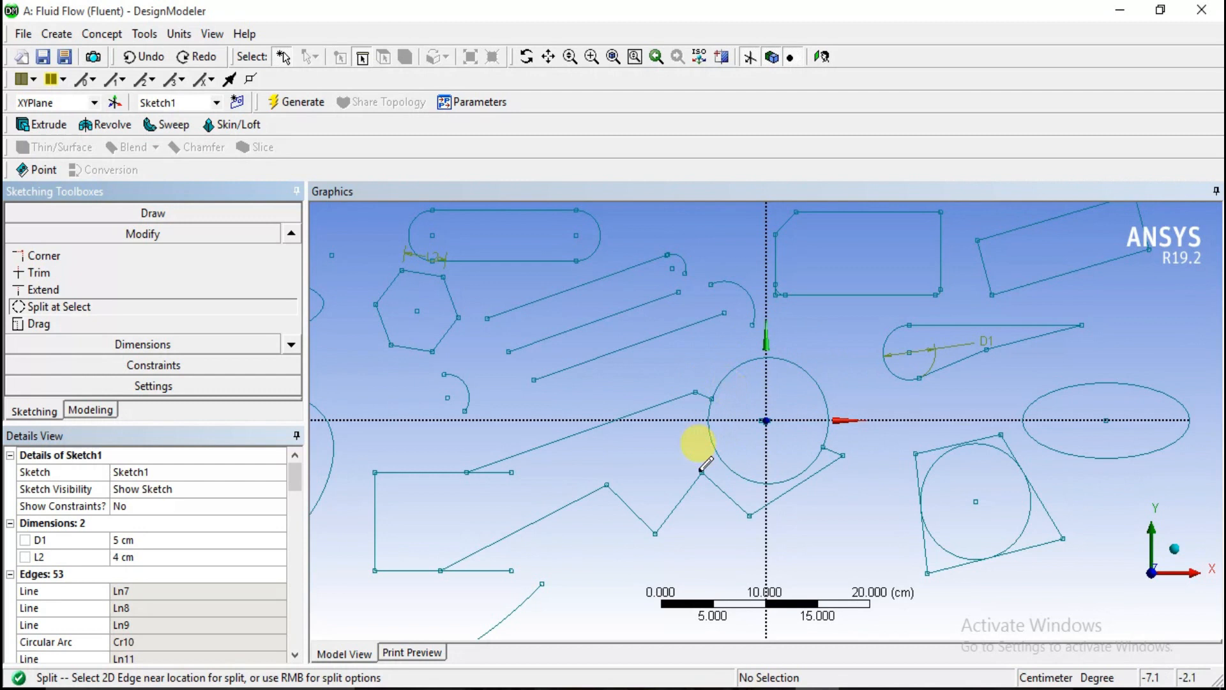
pyautogui.click(723, 379)
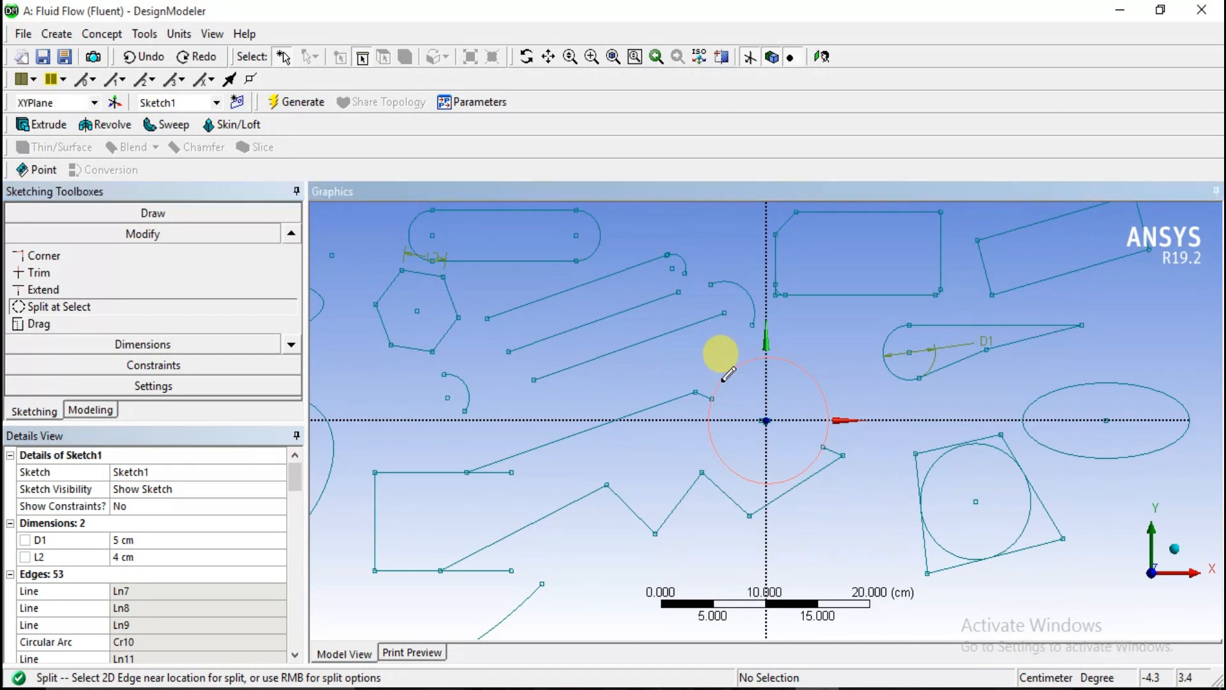
pyautogui.click(827, 408)
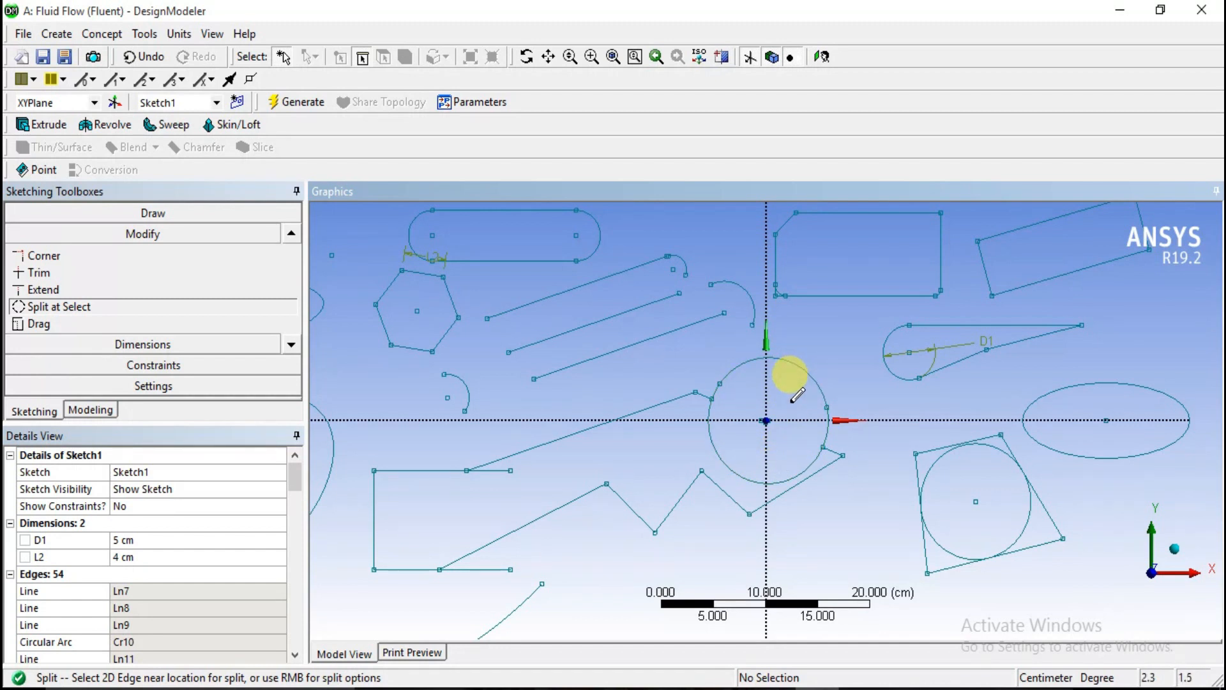
pyautogui.press('Escape')
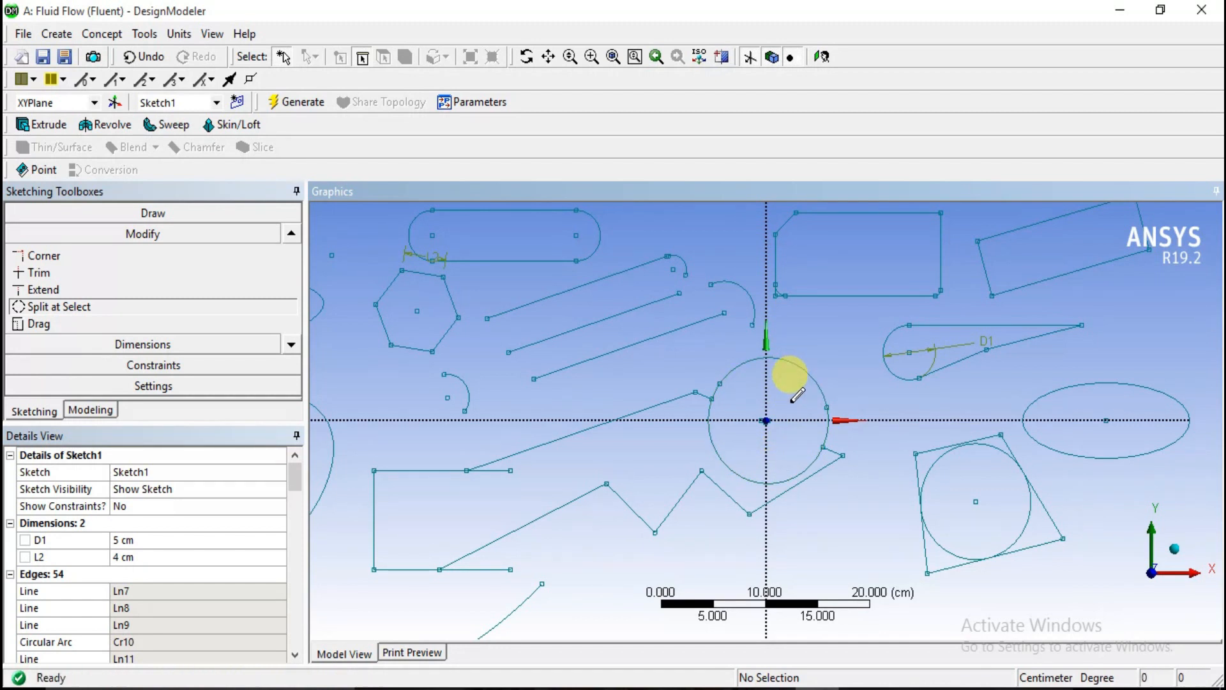
# Delete the lower arc of the split origin circle and undo the deletion.
pyautogui.click(791, 366)
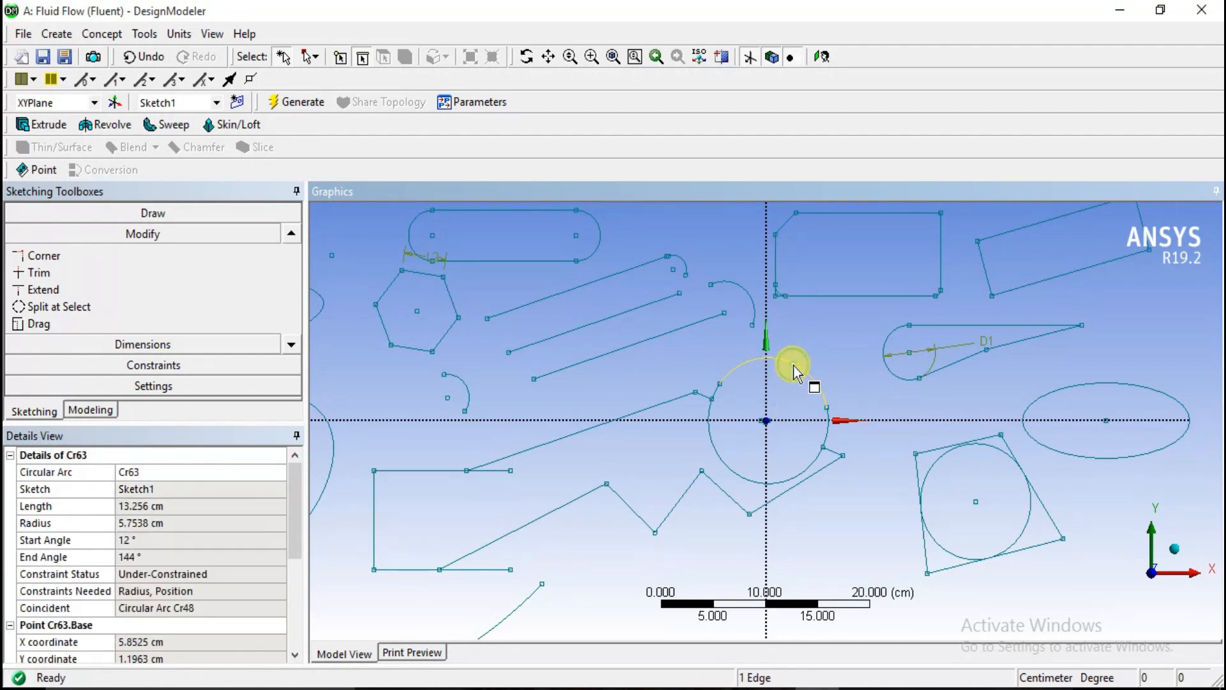
pyautogui.keyDown('ctrl'); pyautogui.click(720, 462); pyautogui.keyUp('ctrl')
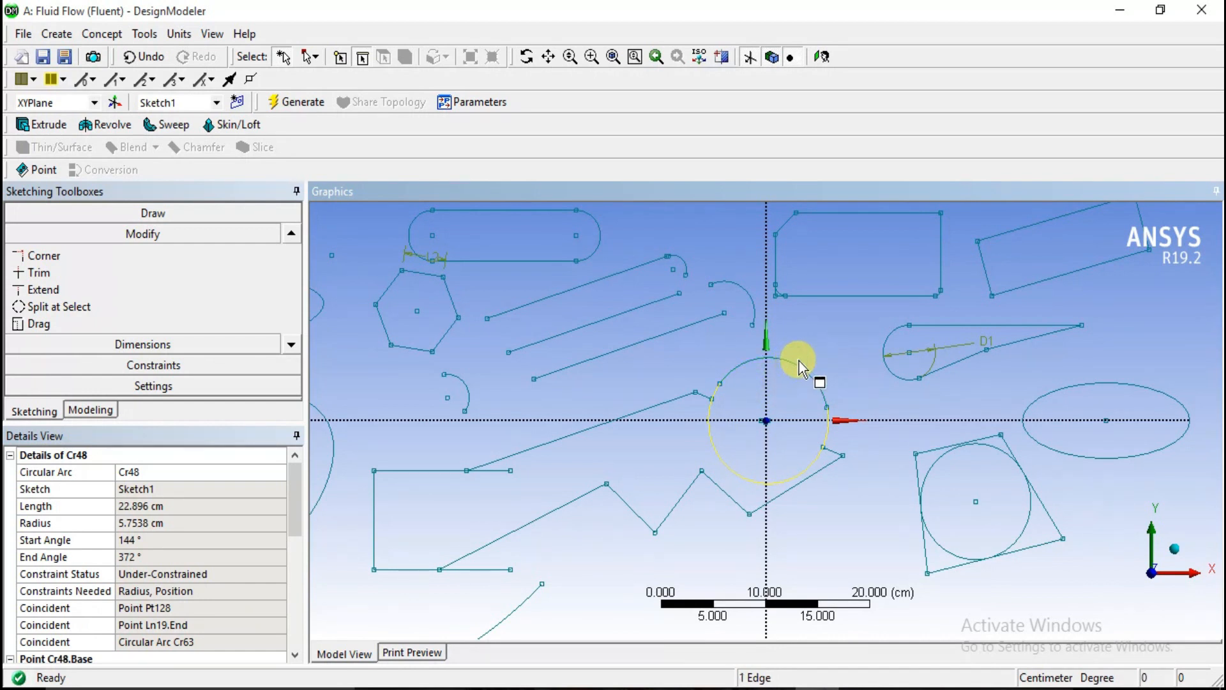
pyautogui.press('Delete')
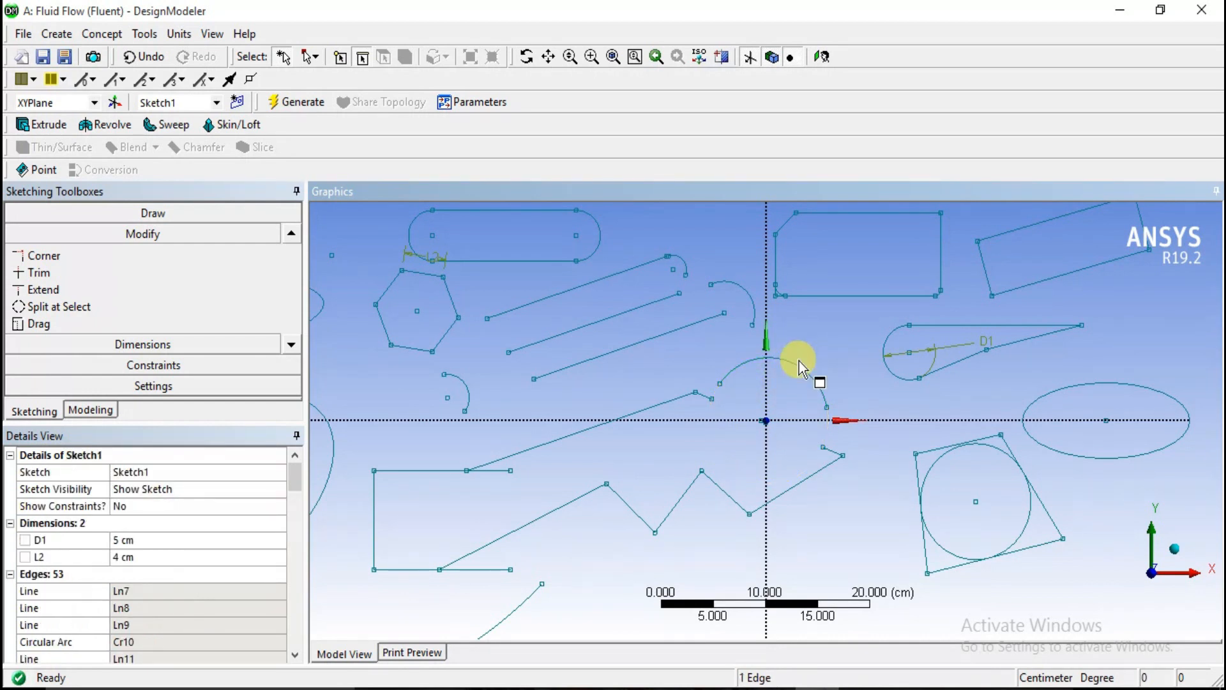
pyautogui.hotkey('ctrl', 'z')
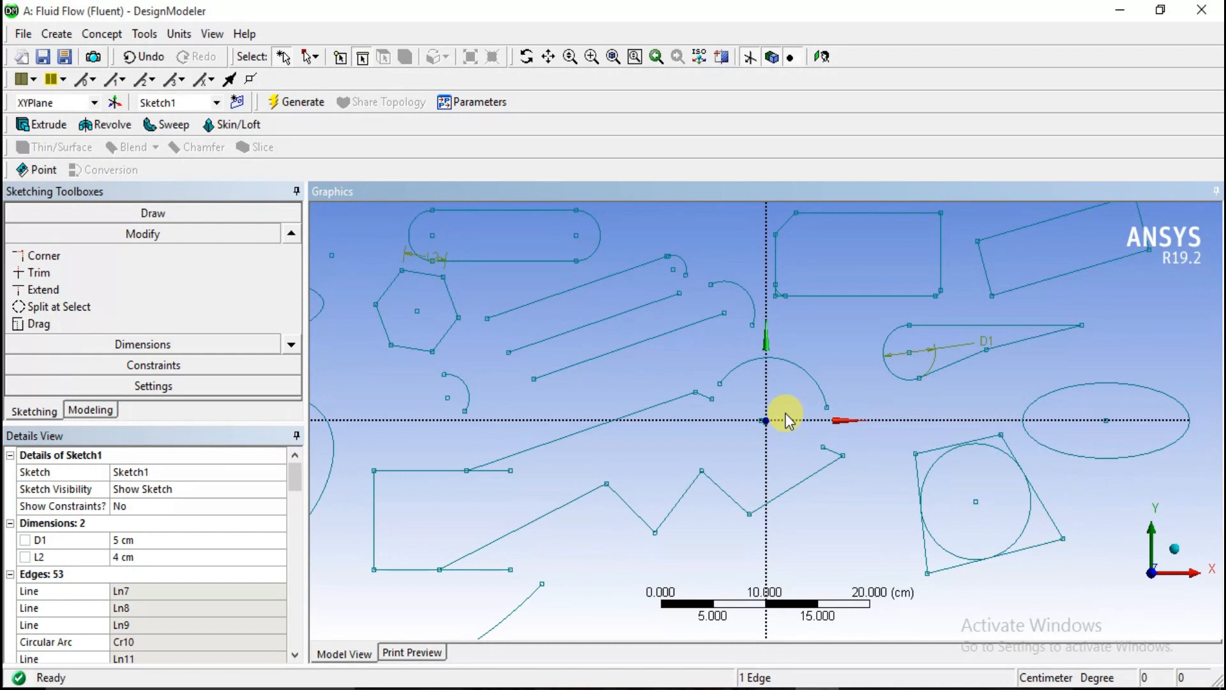
pyautogui.hotkey('ctrl', 'z')
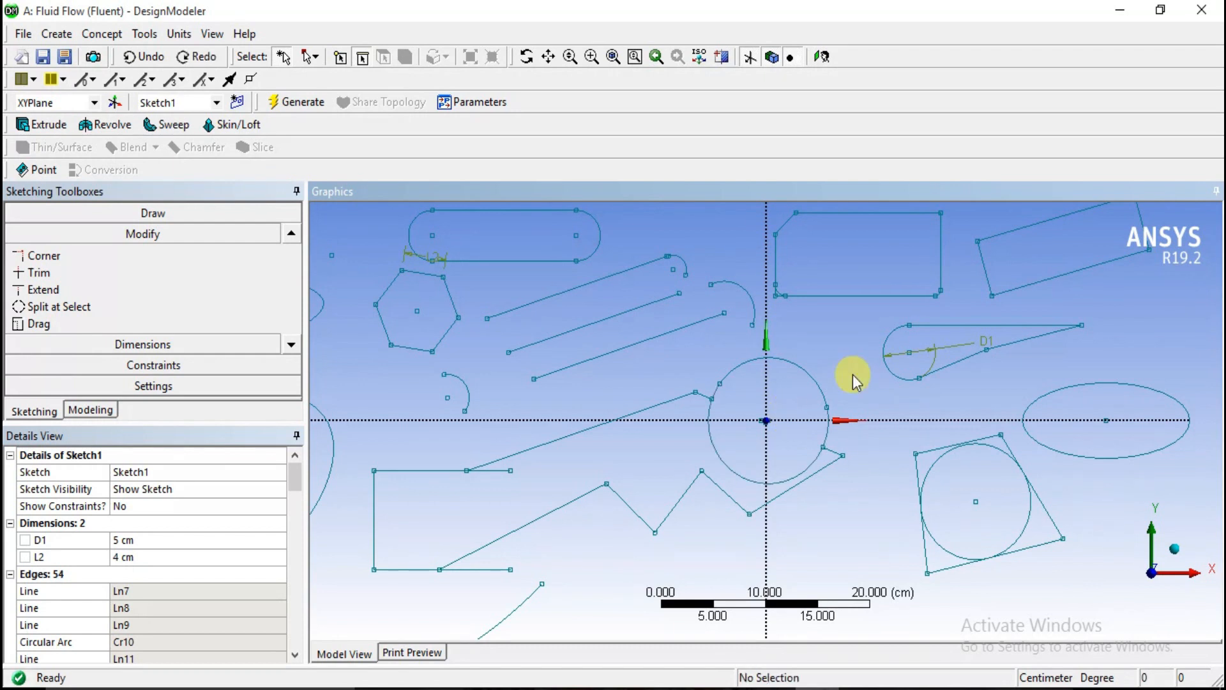
# Delete the upper arc of the split origin circle.
pyautogui.click(796, 367)
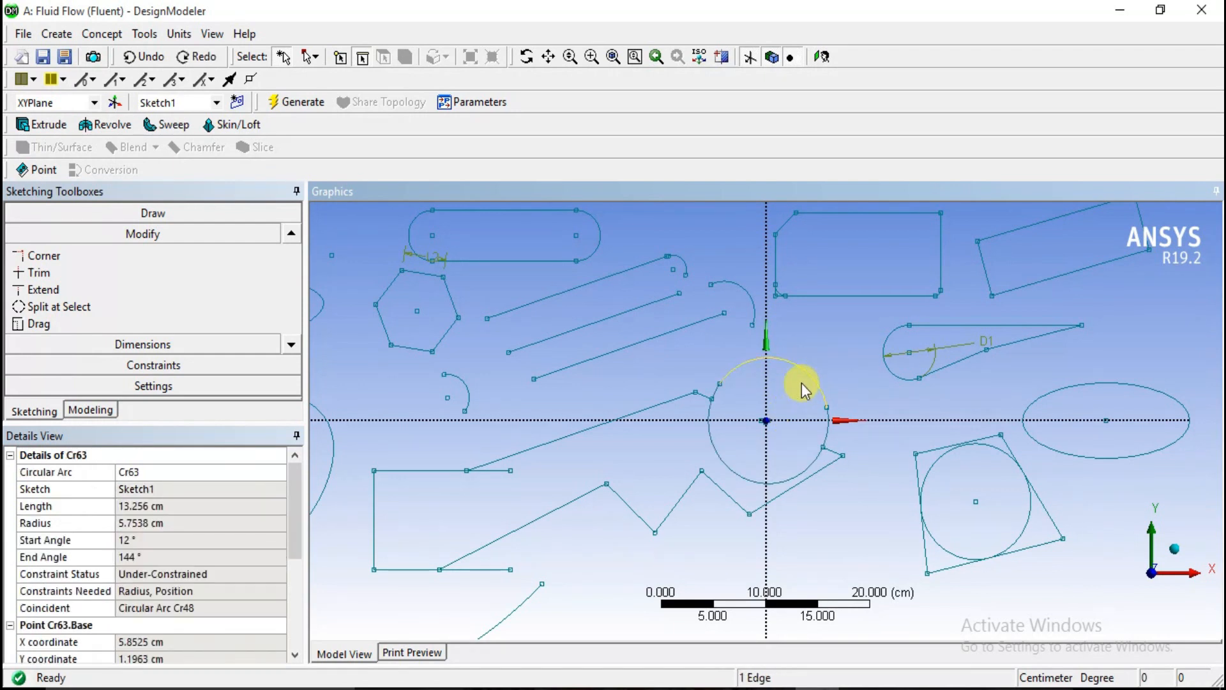
pyautogui.press('Delete')
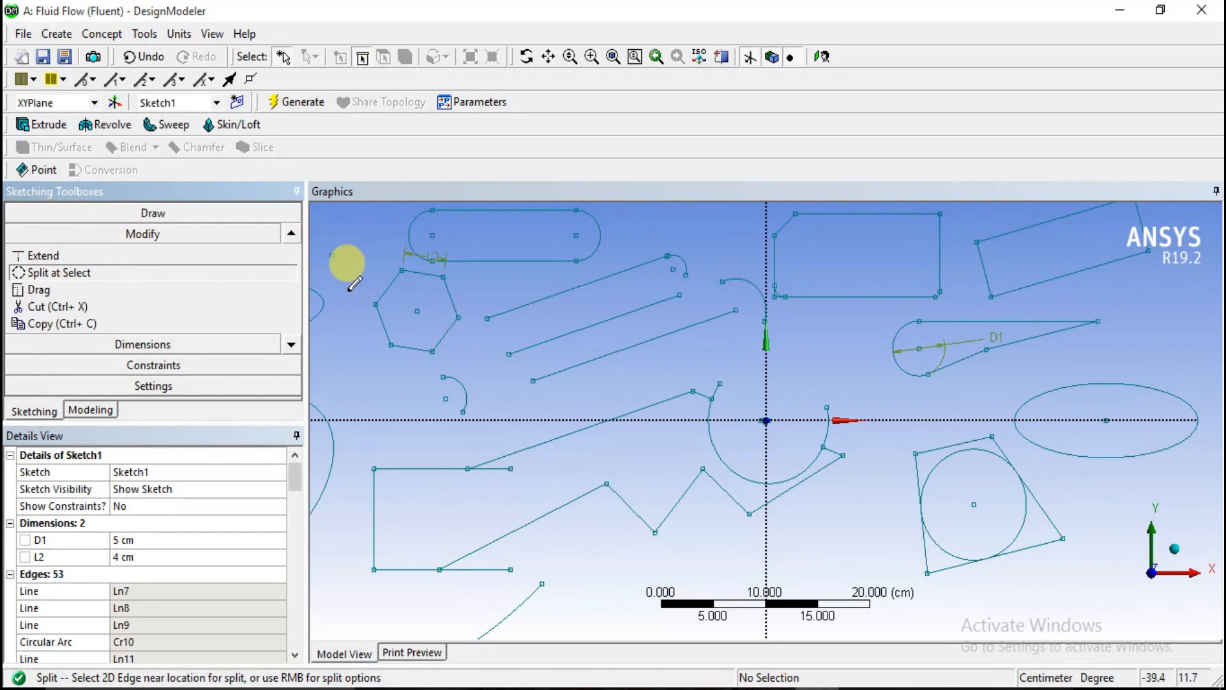
# Use Drag to move the small arc below the hexagon about 2 cm left and slightly adjust the long line above the zigzag.
pyautogui.click(40, 291)
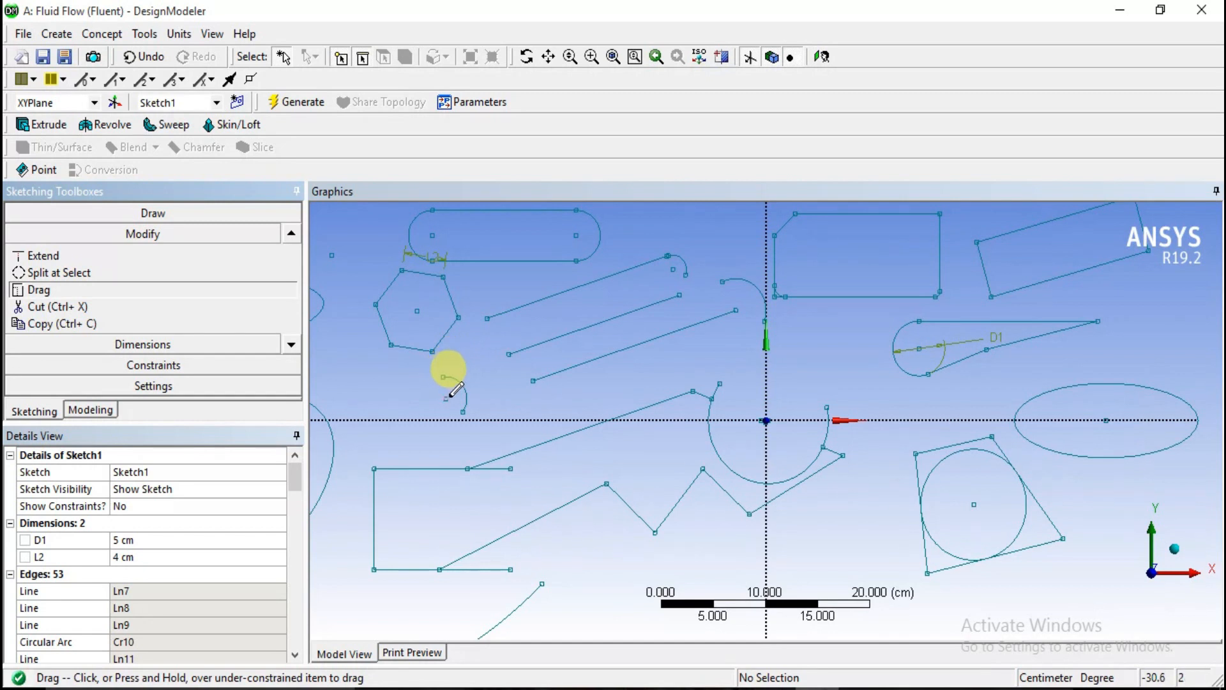
pyautogui.moveTo(454, 394); pyautogui.dragTo(461, 382)
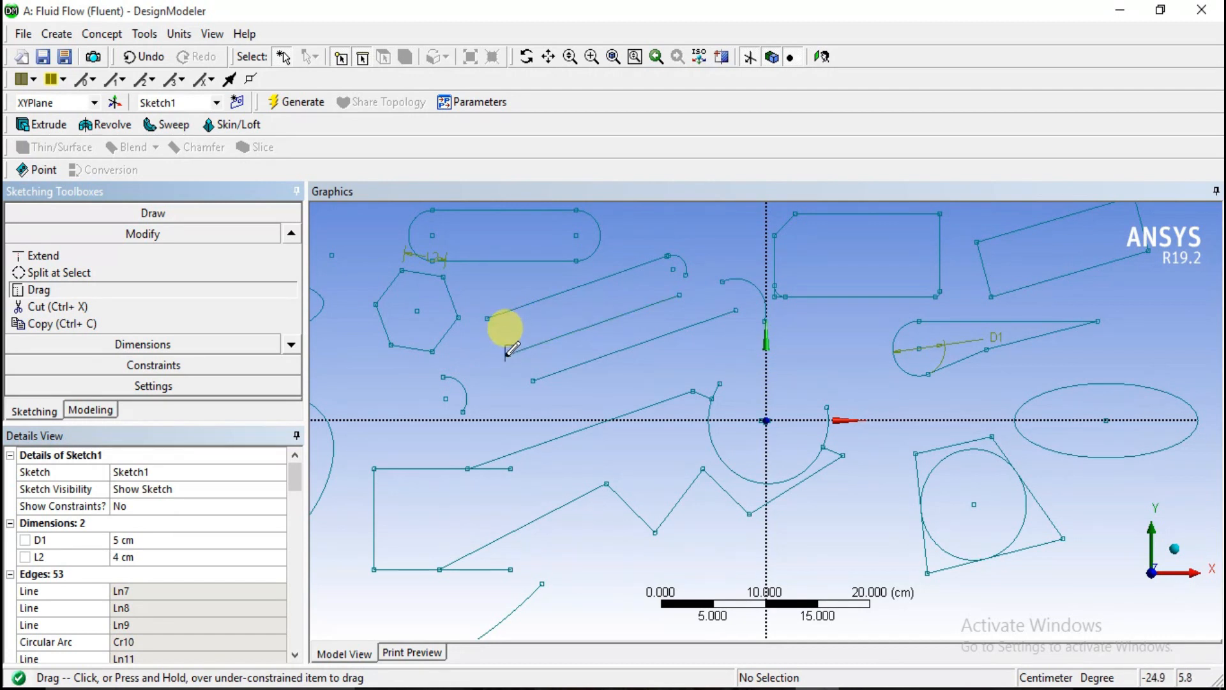
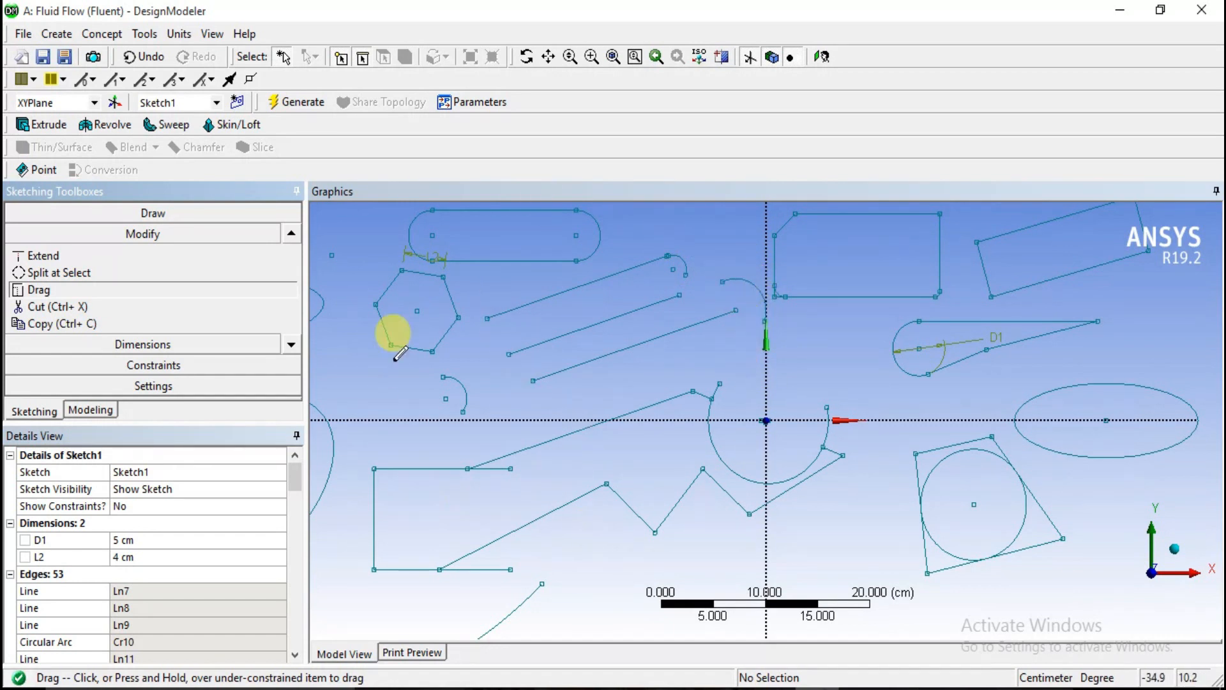
pyautogui.click(460, 383)
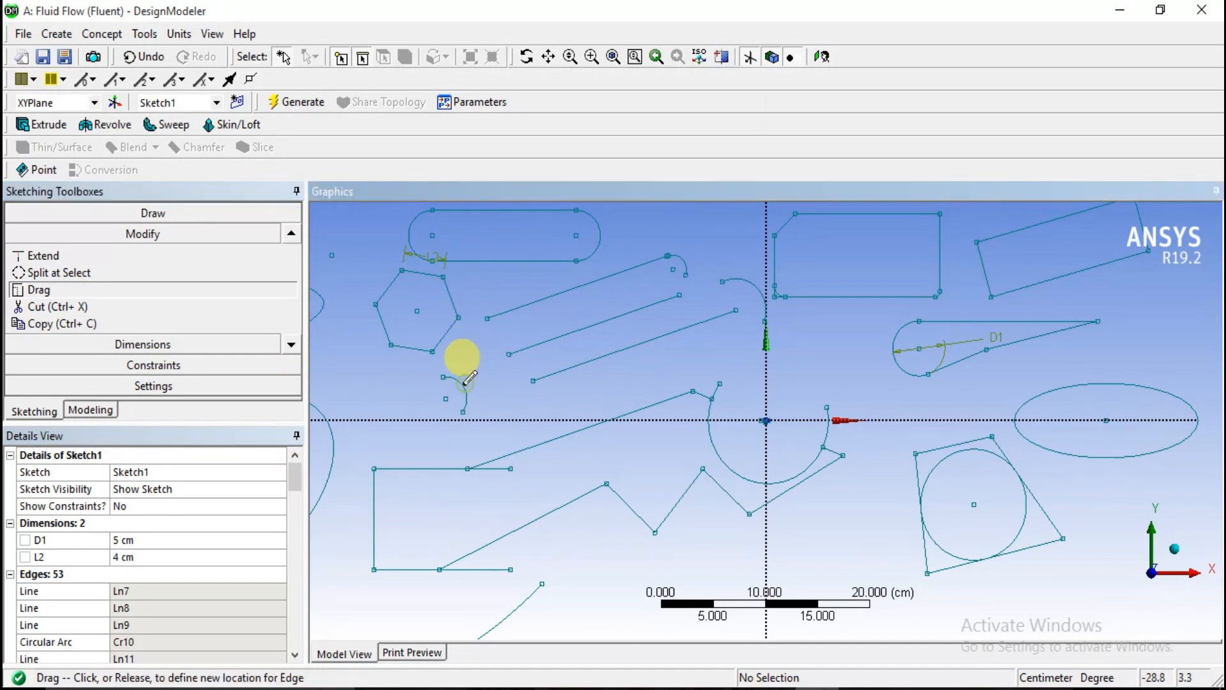
pyautogui.click(462, 386)
pyautogui.click(465, 384)
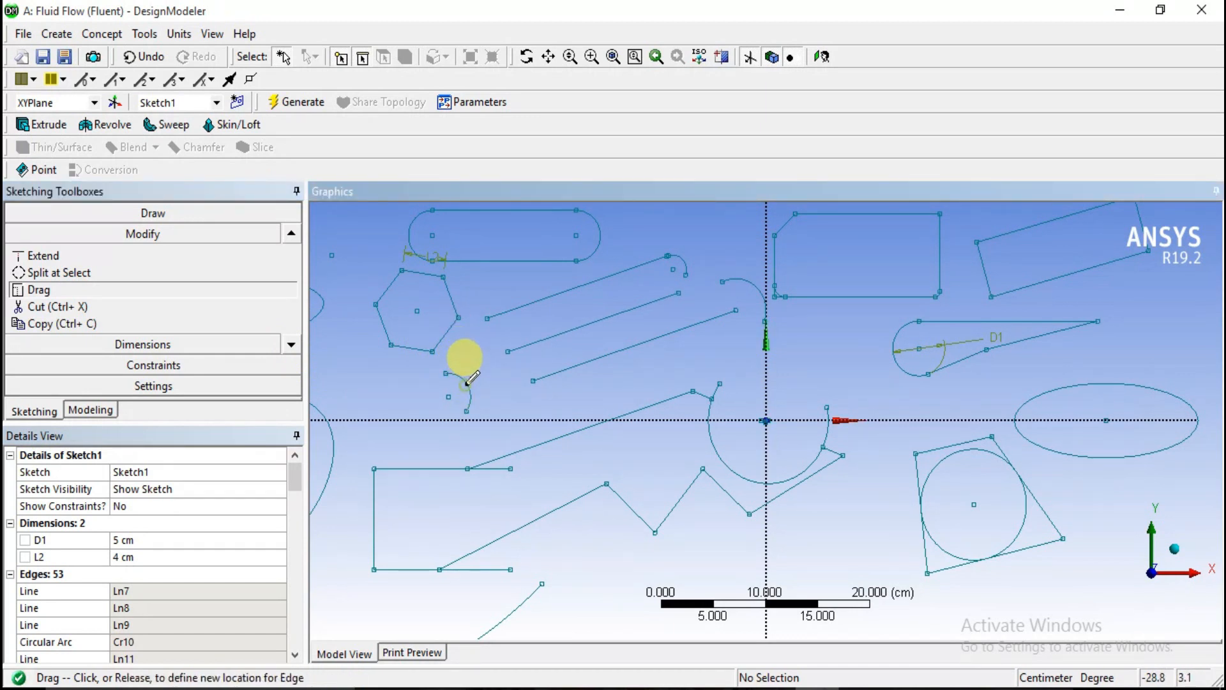
pyautogui.click(463, 384)
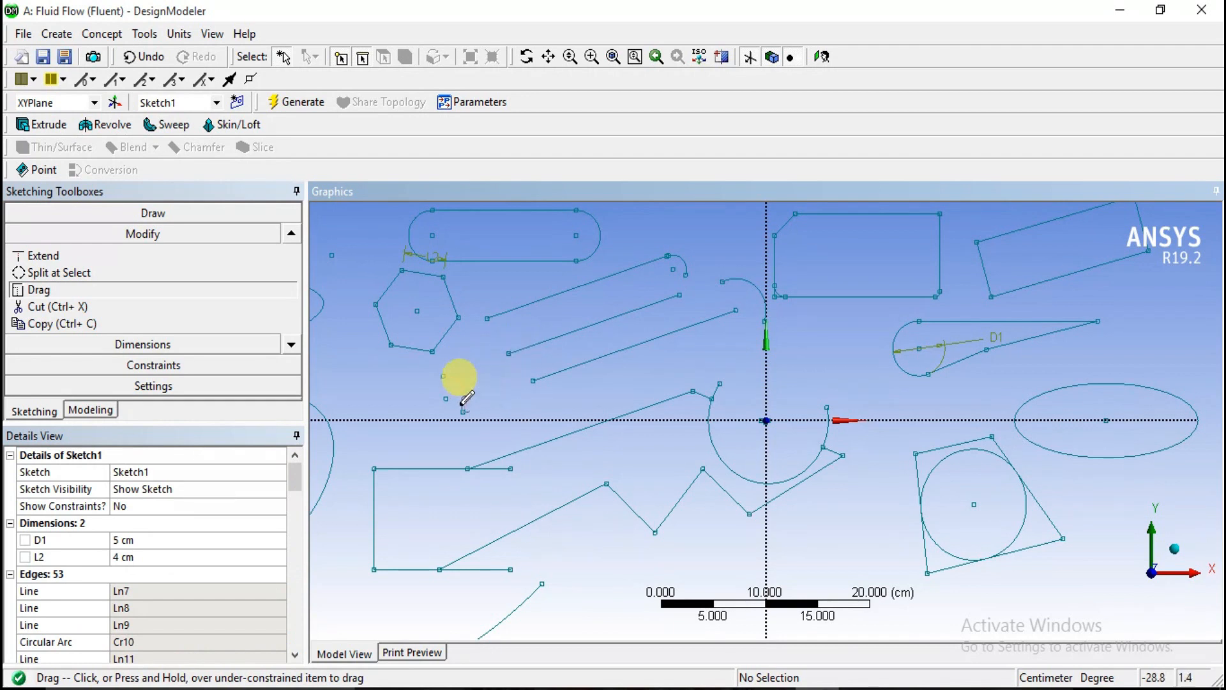
pyautogui.click(448, 376)
pyautogui.click(464, 385)
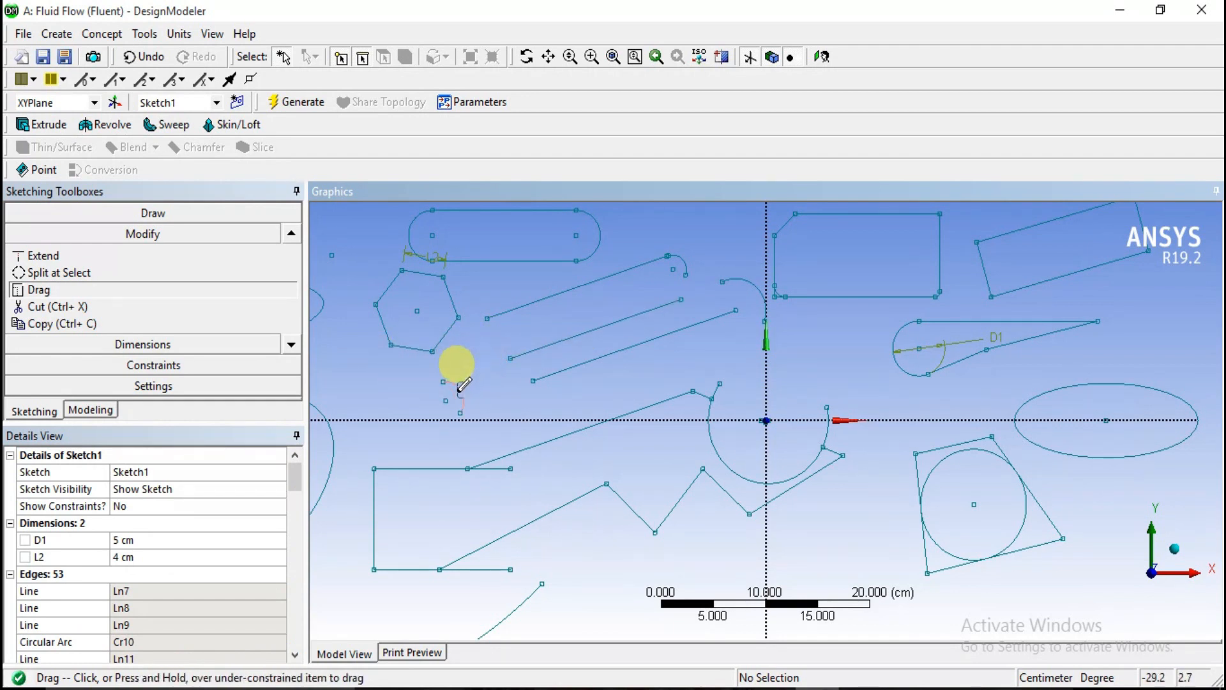
pyautogui.click(491, 376)
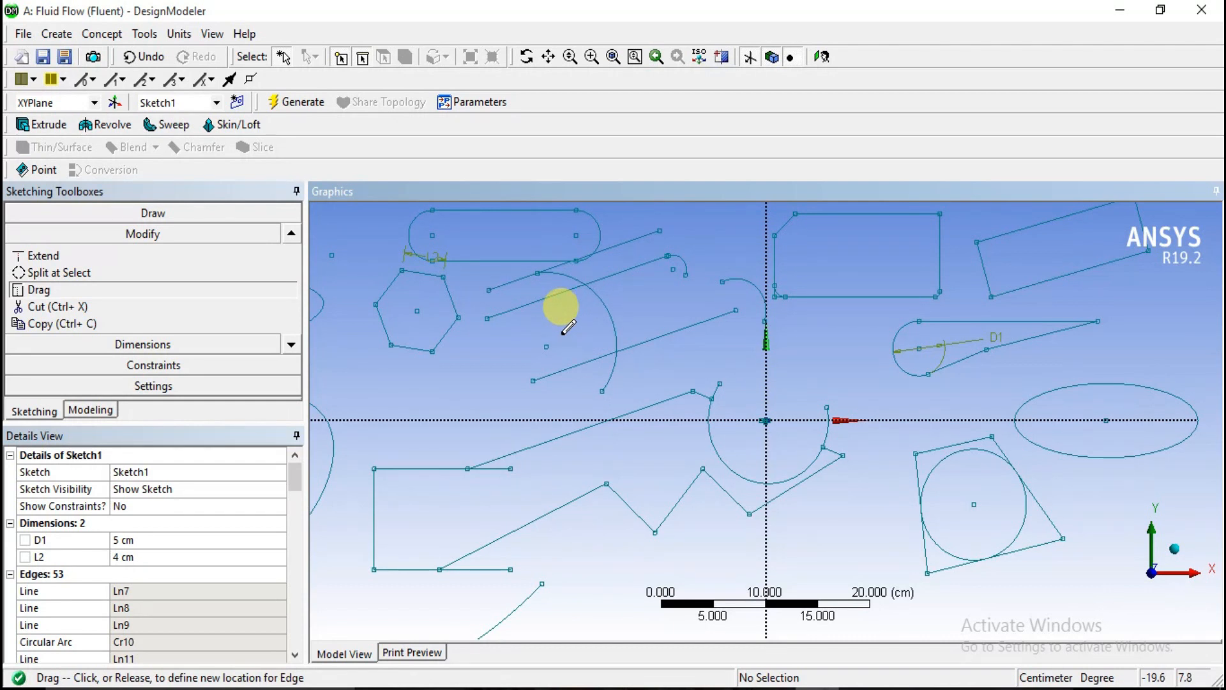
pyautogui.moveTo(566, 329); pyautogui.dragTo(441, 380)
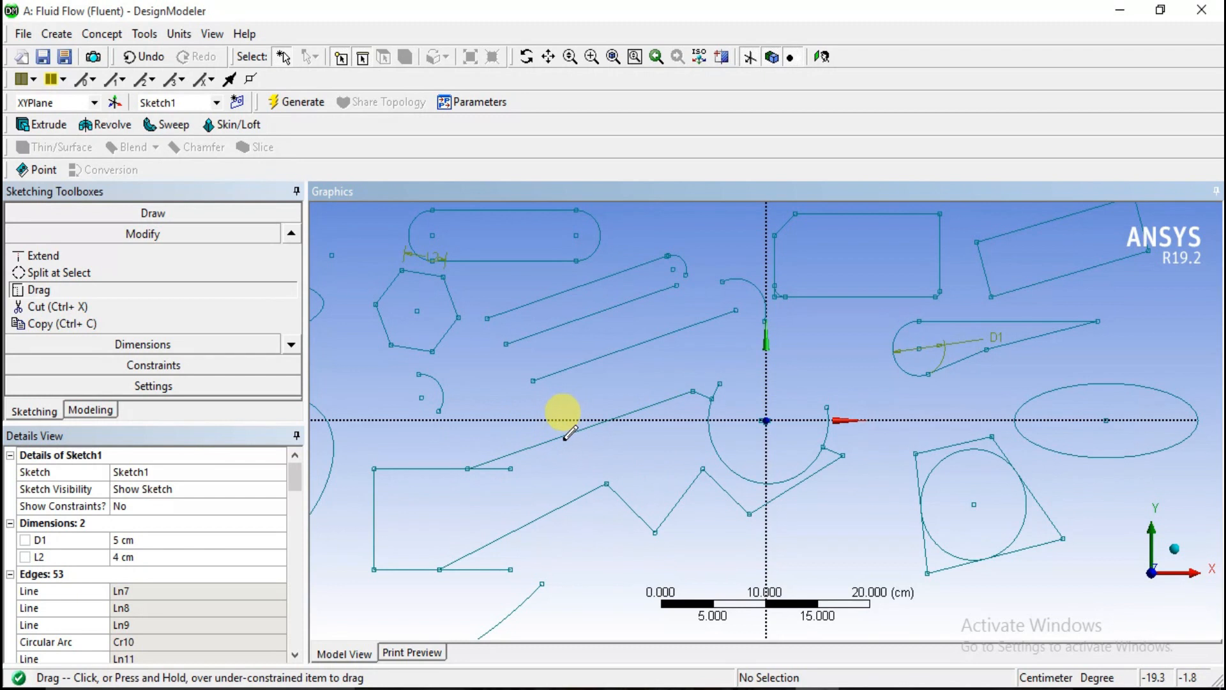
pyautogui.moveTo(562, 431); pyautogui.dragTo(590, 418)
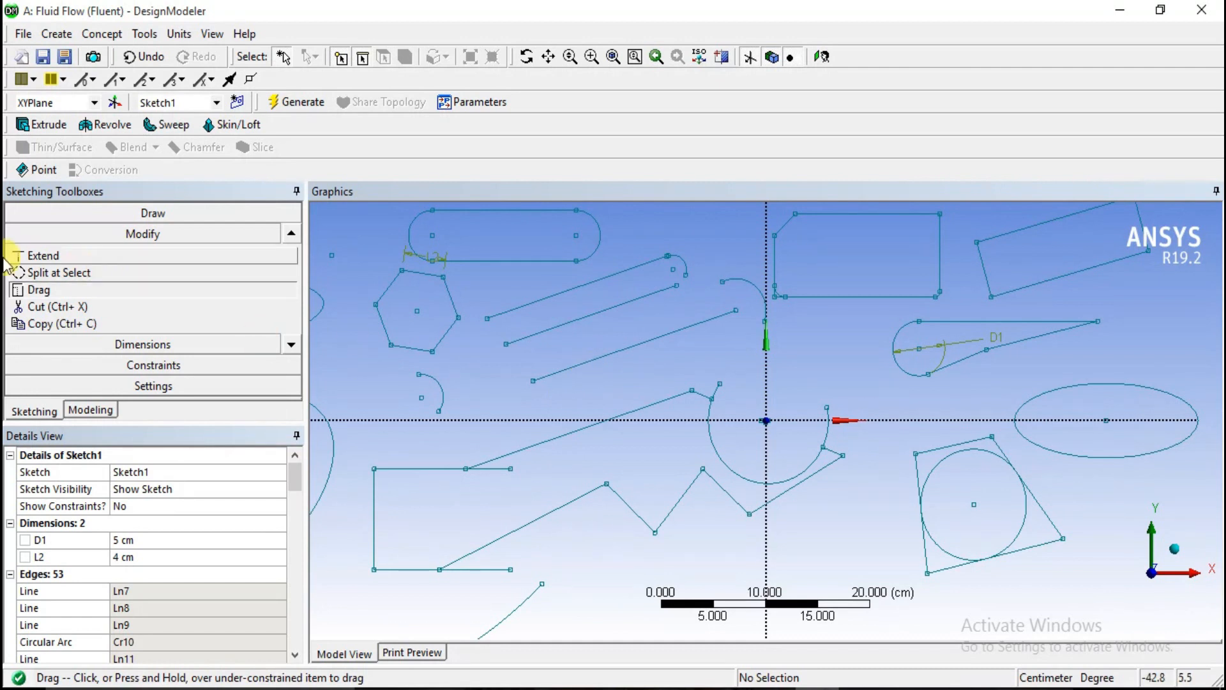
# Cut the lowest of the three parallel slanted lines between the hexagon and the origin circle.
pyautogui.click(104, 310)
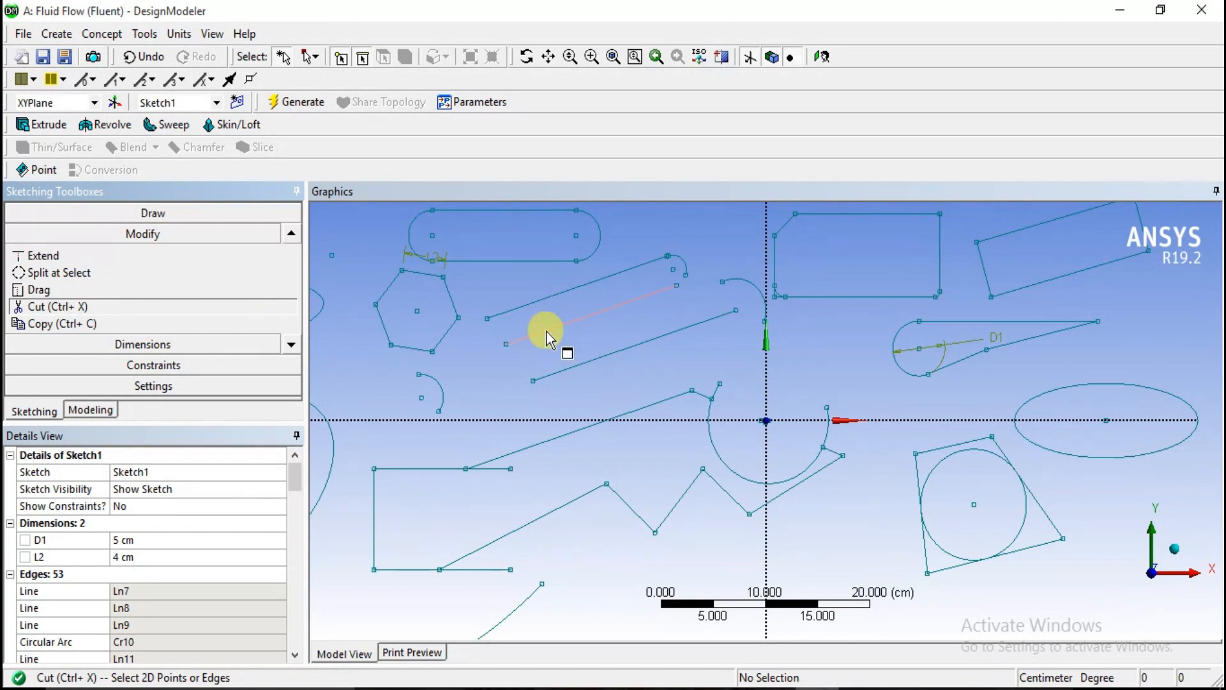
pyautogui.click(568, 367)
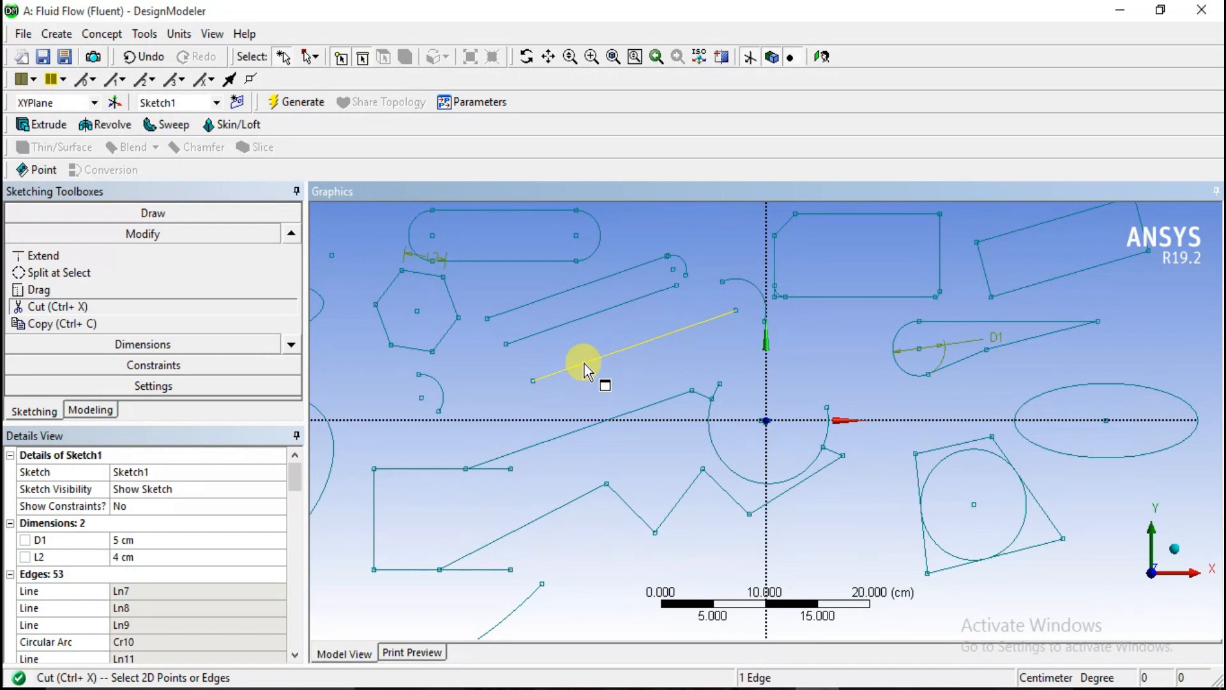
pyautogui.rightClick(585, 364)
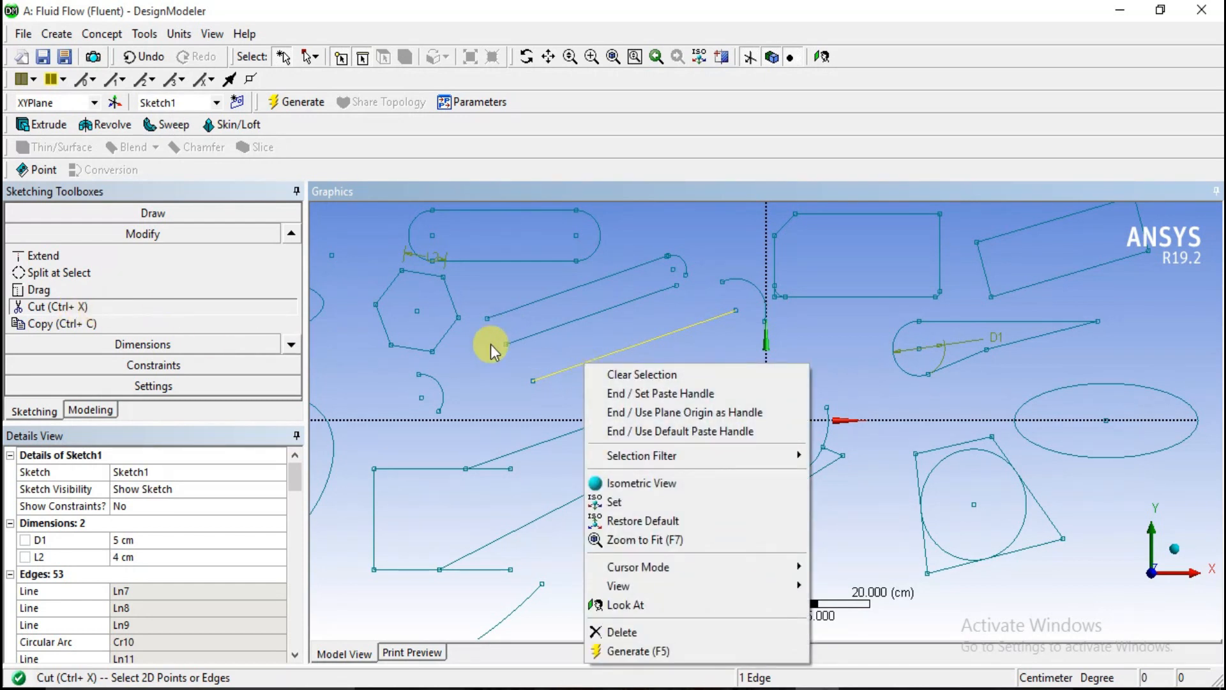
pyautogui.click(36, 311)
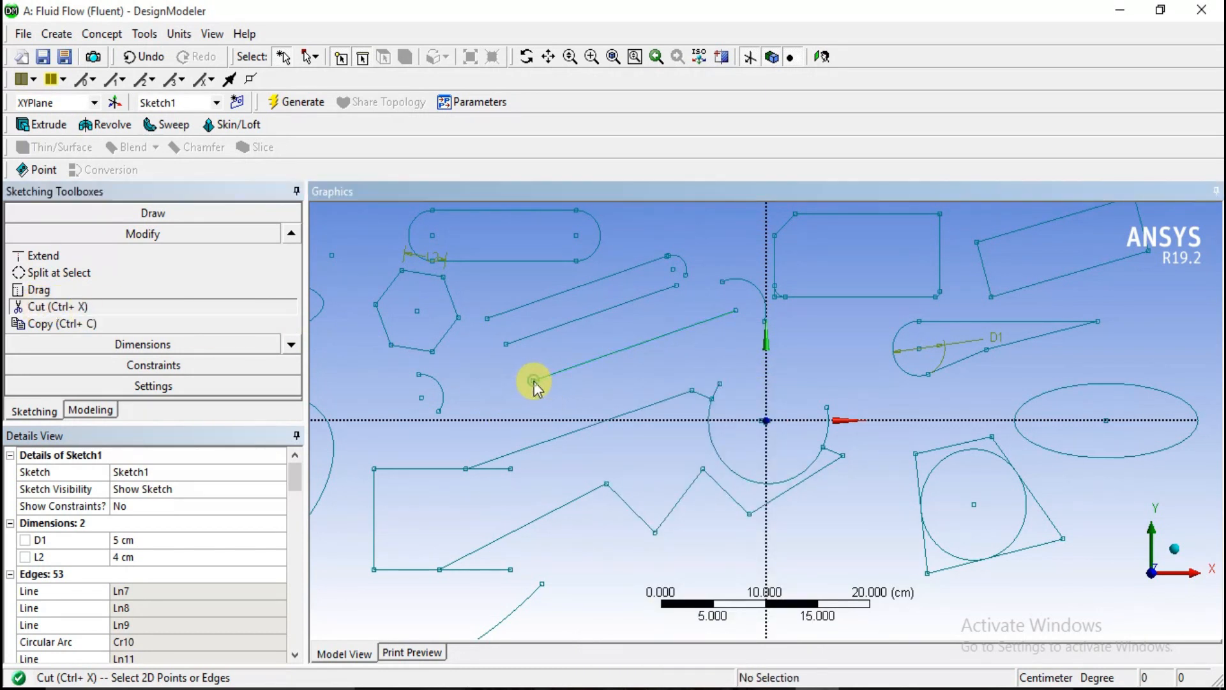
pyautogui.click(619, 355)
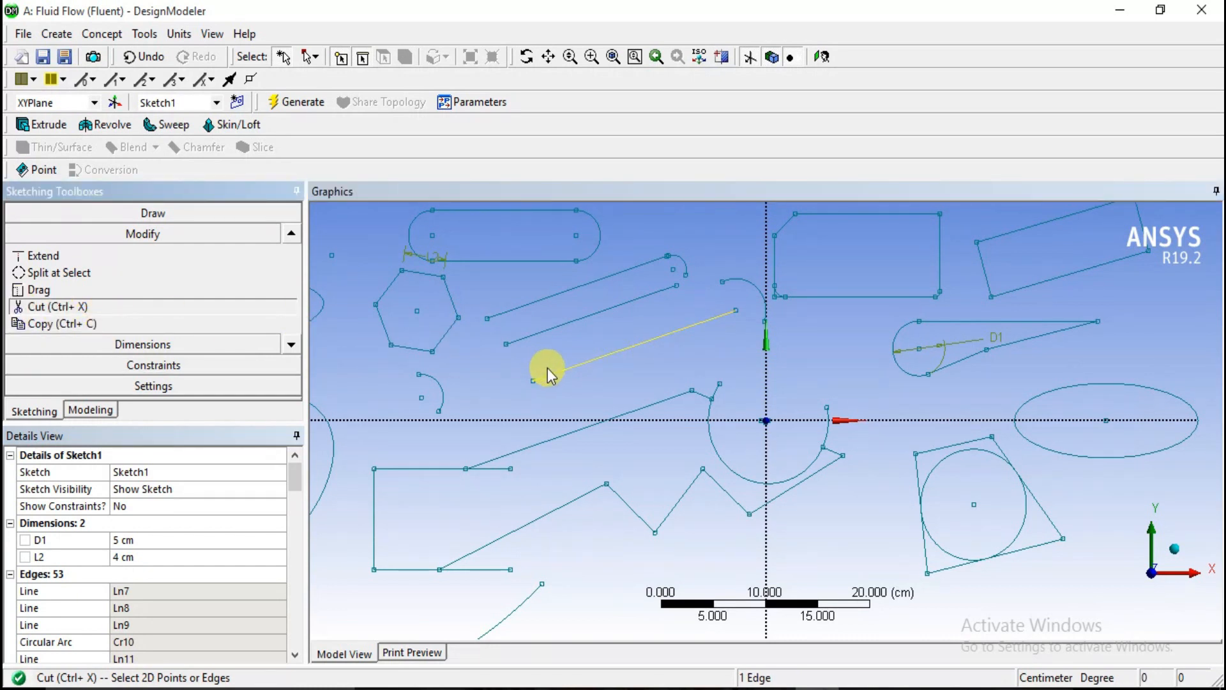
pyautogui.hotkey('ctrl', 'x')
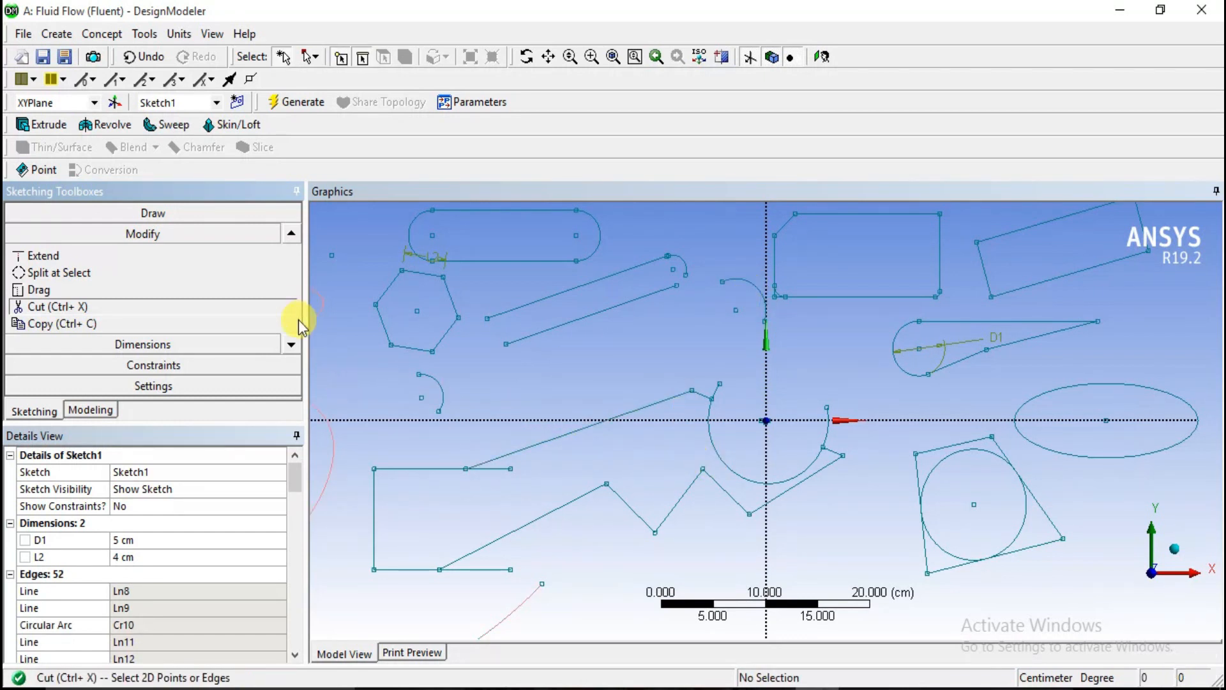
# Select the origin point for Cut and paste a point about 7 cm right of and 4 cm above the origin.
pyautogui.click(292, 344)
pyautogui.click(292, 344)
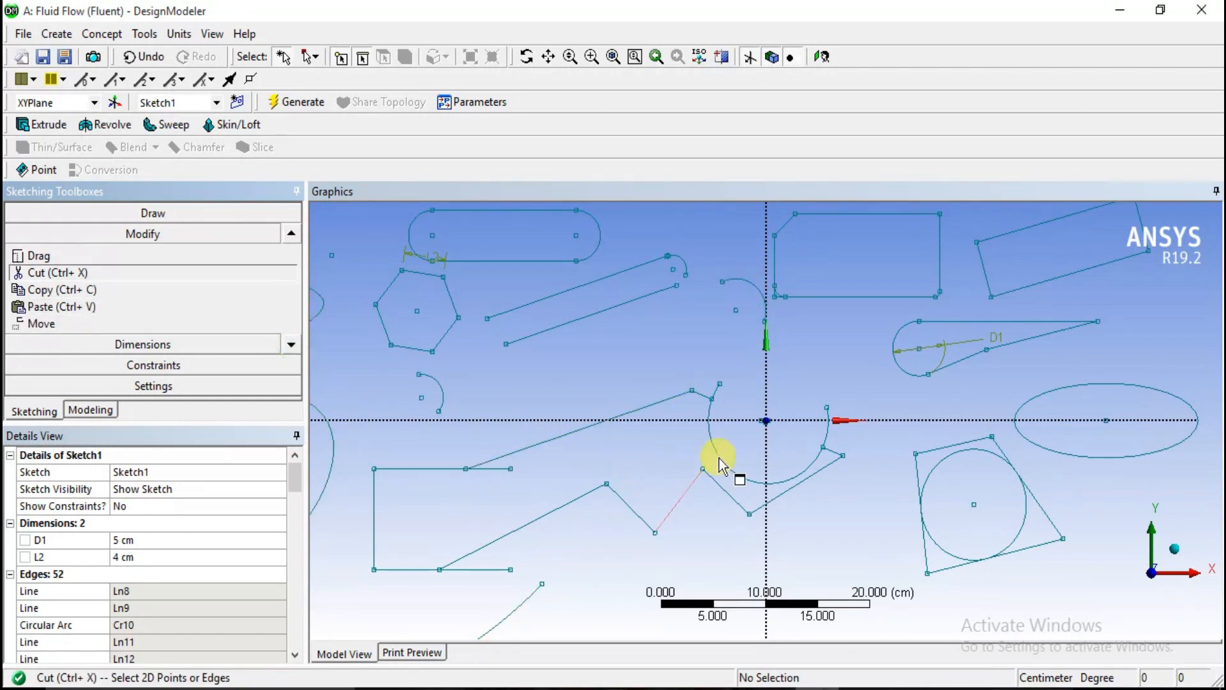
pyautogui.click(766, 420)
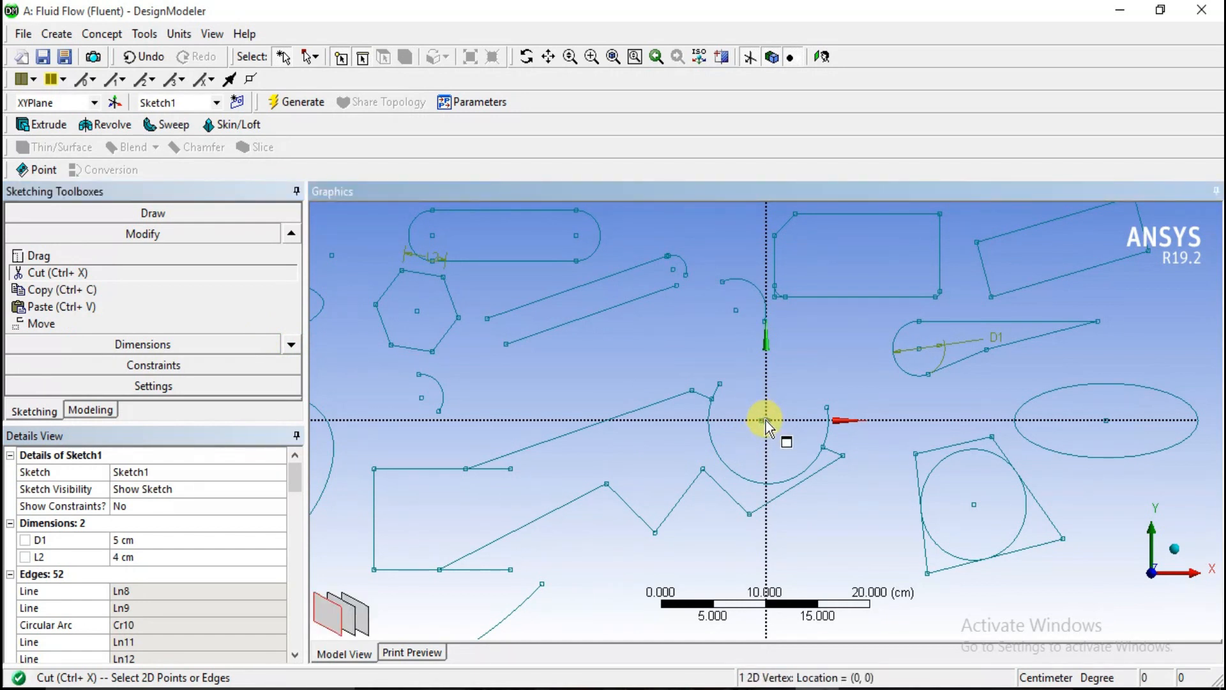
pyautogui.hotkey('ctrl', 'v')
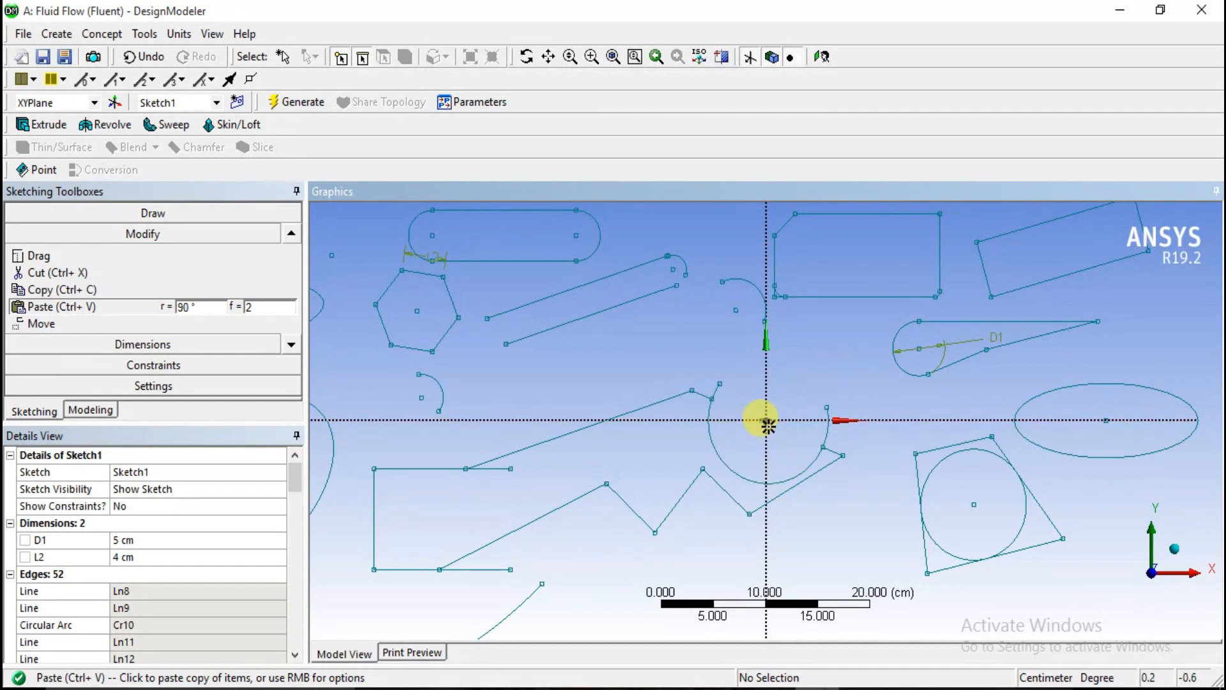
pyautogui.click(841, 381)
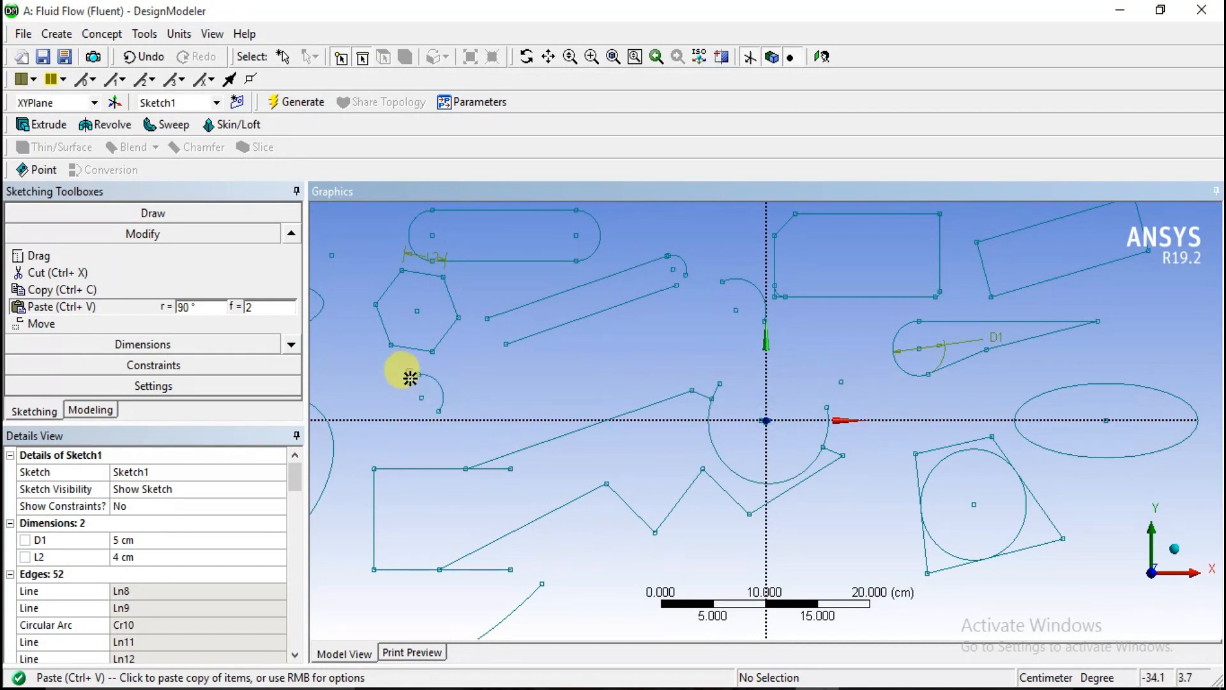
# Copy the lower of the two parallel slanted lines beside the hexagon, with its lower-left endpoint as the paste handle.
pyautogui.click(52, 290)
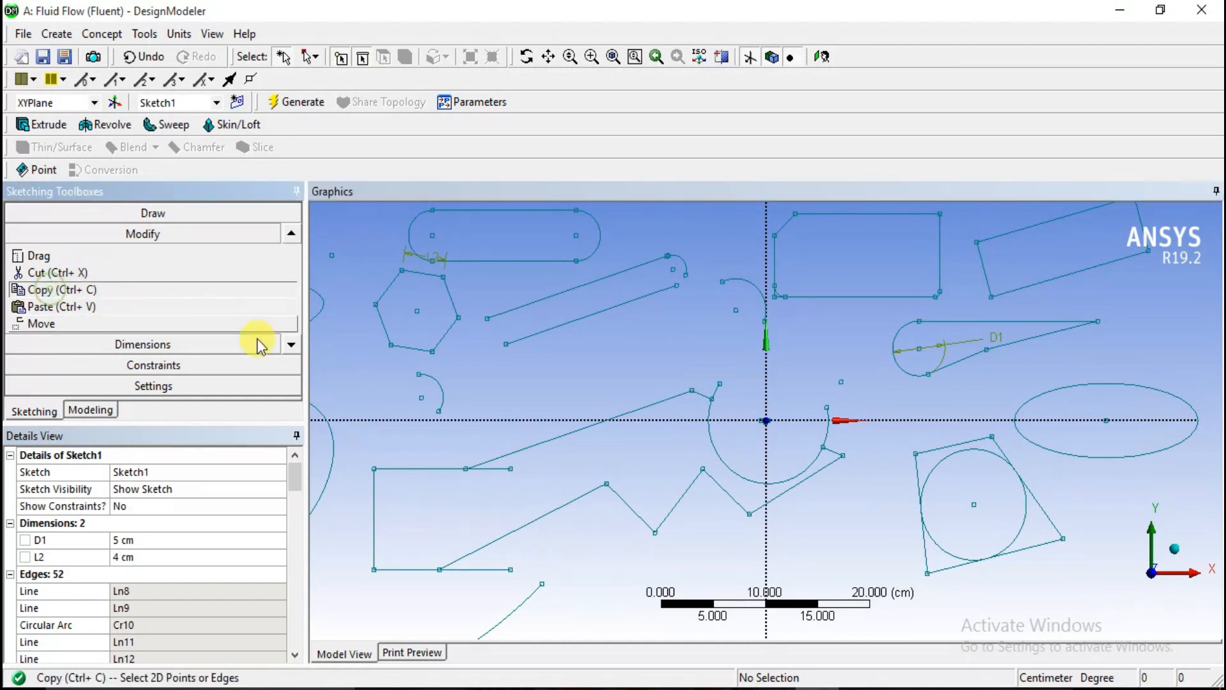
pyautogui.click(569, 322)
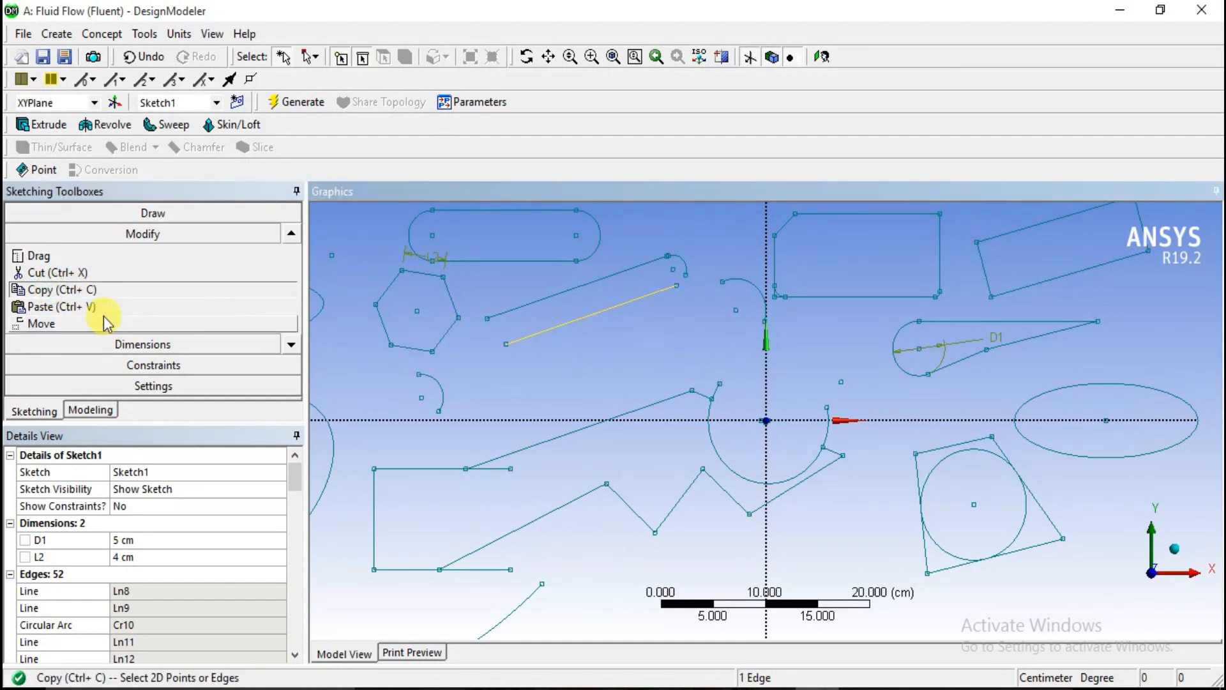
pyautogui.click(56, 294)
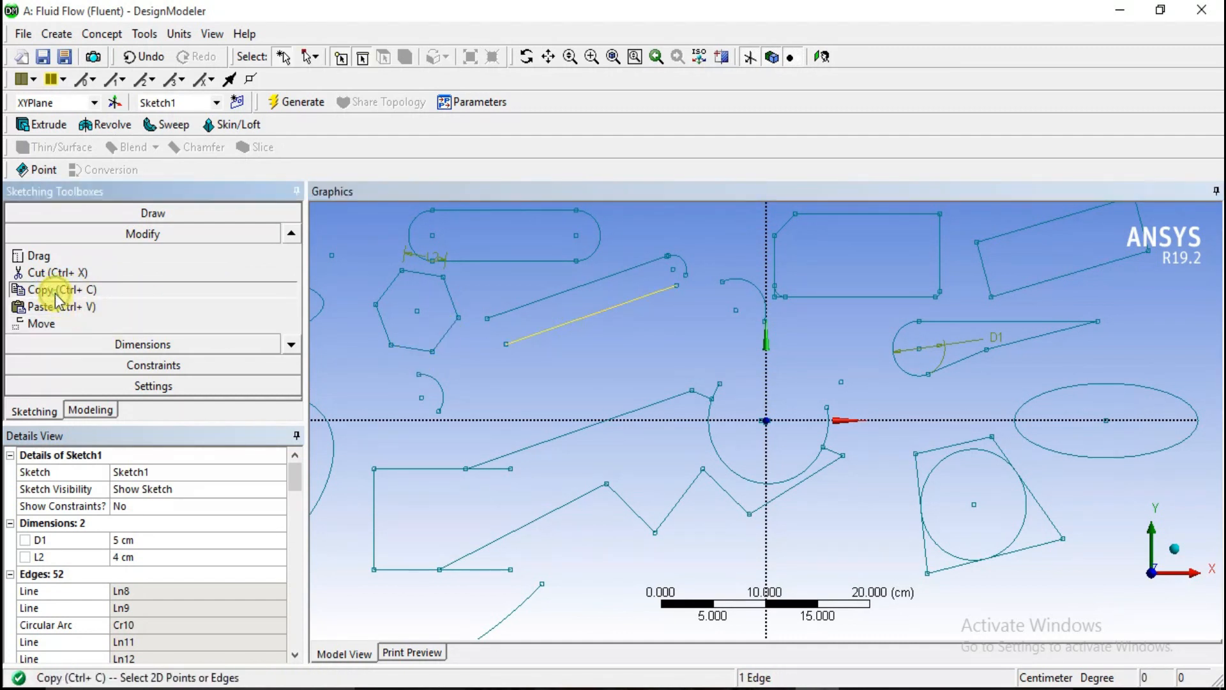
pyautogui.click(507, 347)
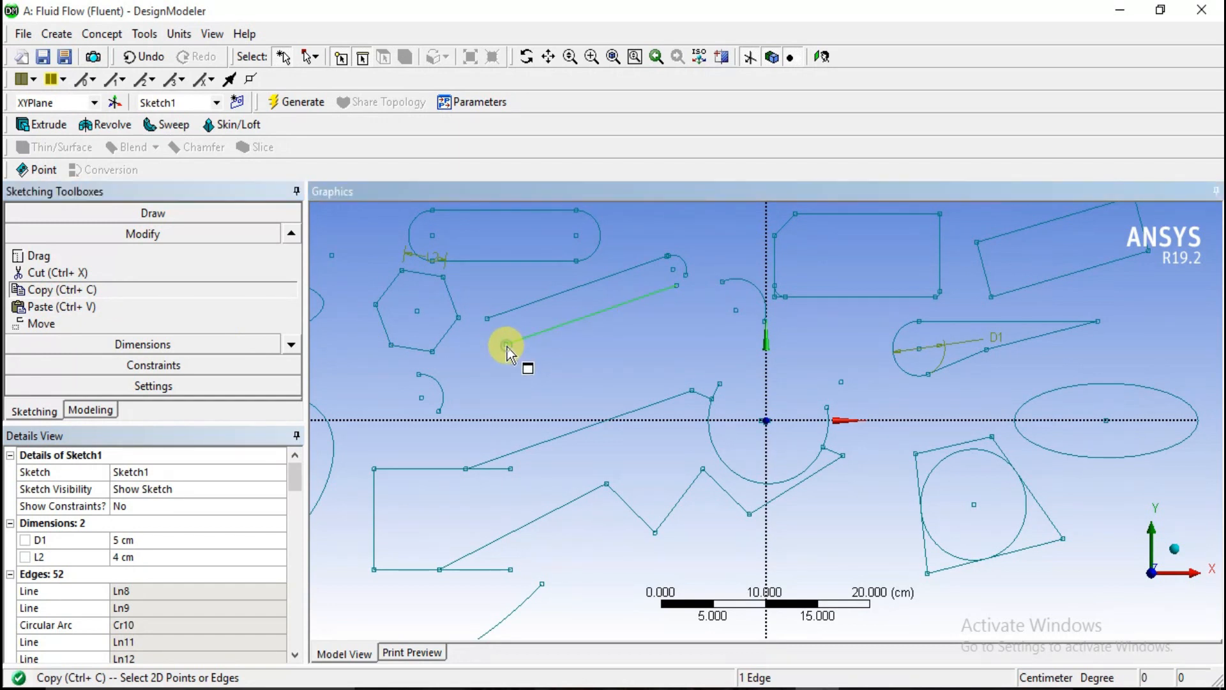
pyautogui.click(507, 343)
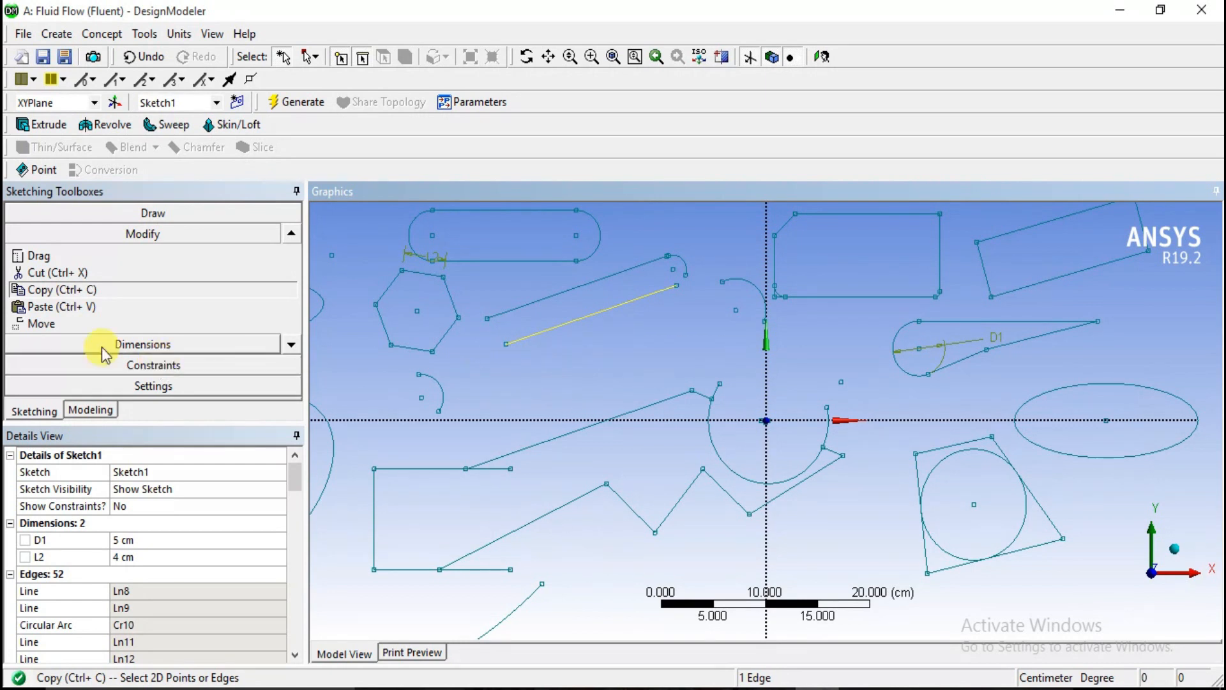
# Paste three copies of the slanted line: one starting at the origin, one below the copied line, and one crossing the Y axis.
pyautogui.click(76, 309)
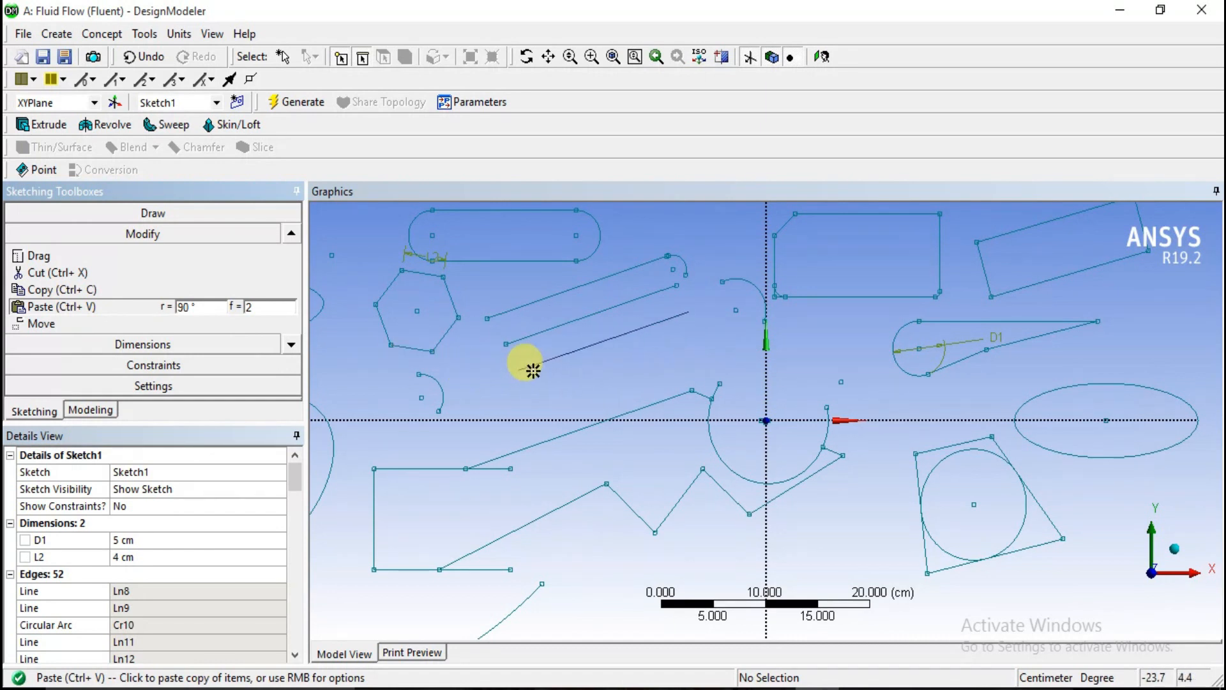
pyautogui.click(767, 420)
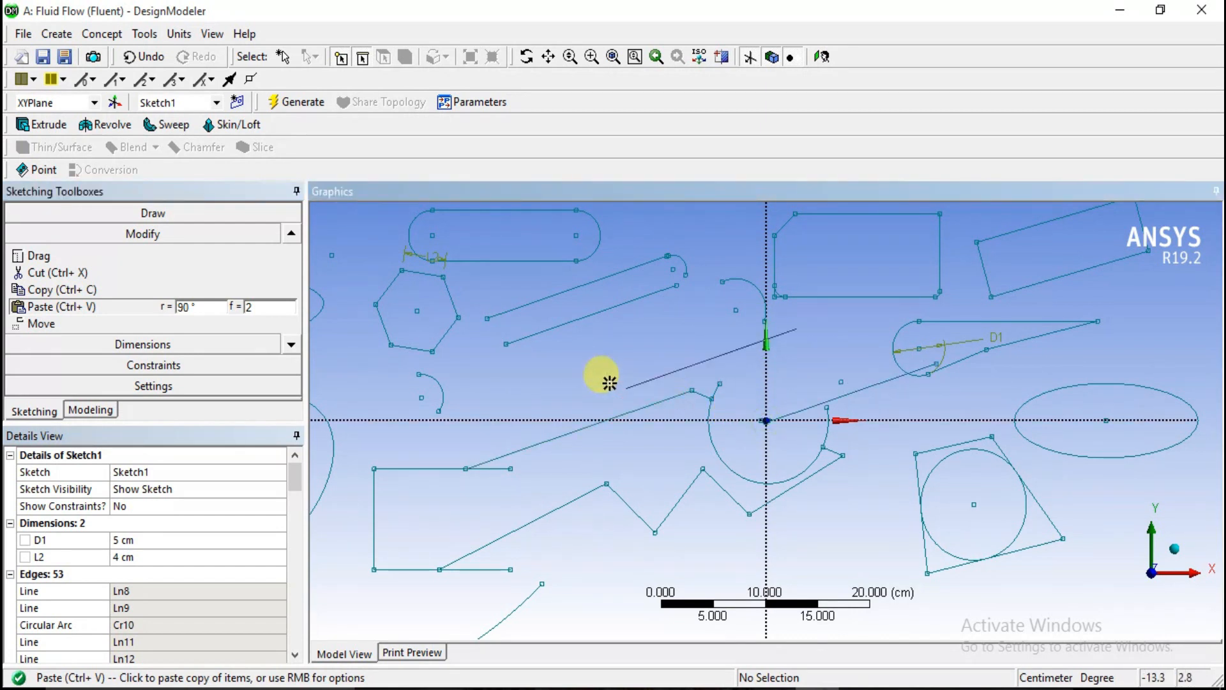
pyautogui.click(486, 389)
pyautogui.click(613, 390)
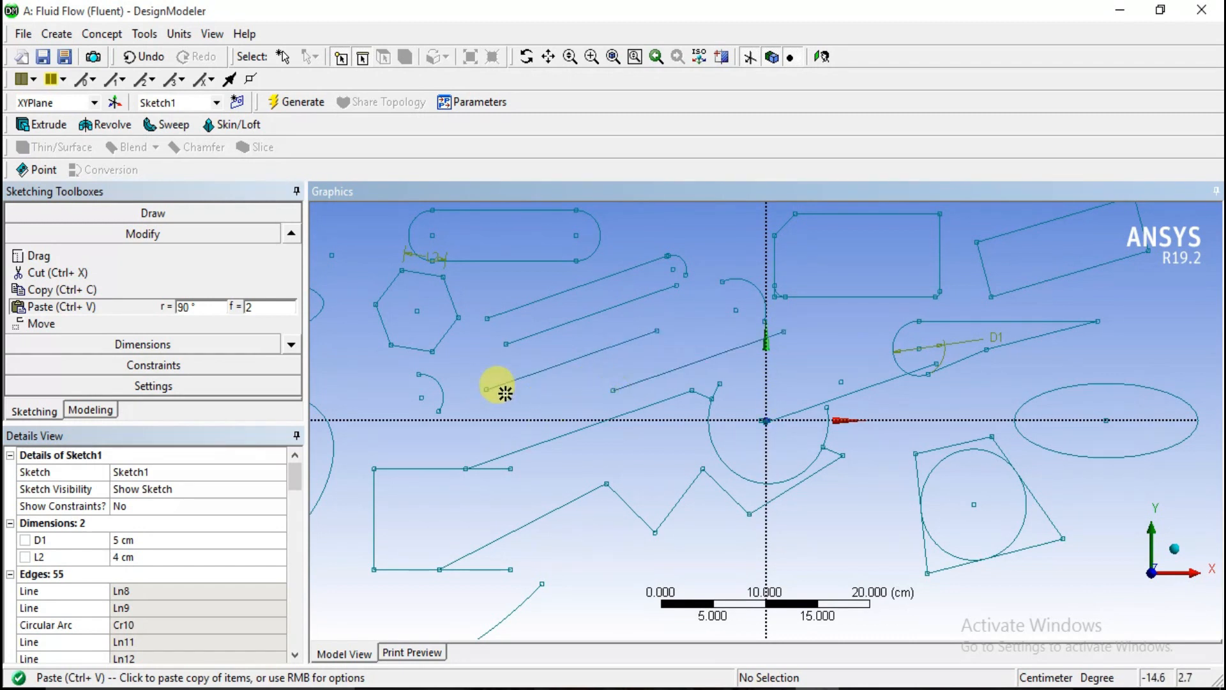
# Select the copied original slanted line for Move and pick its lower-left endpoint as the handle.
pyautogui.click(292, 345)
pyautogui.click(39, 307)
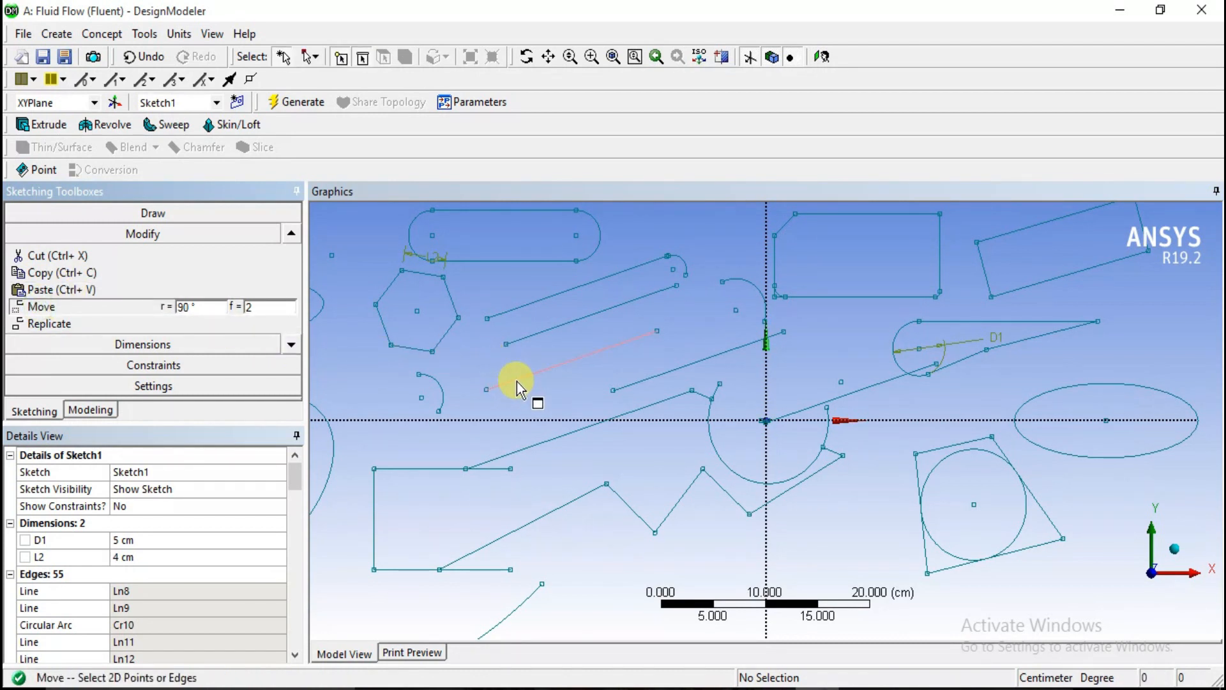
pyautogui.click(523, 344)
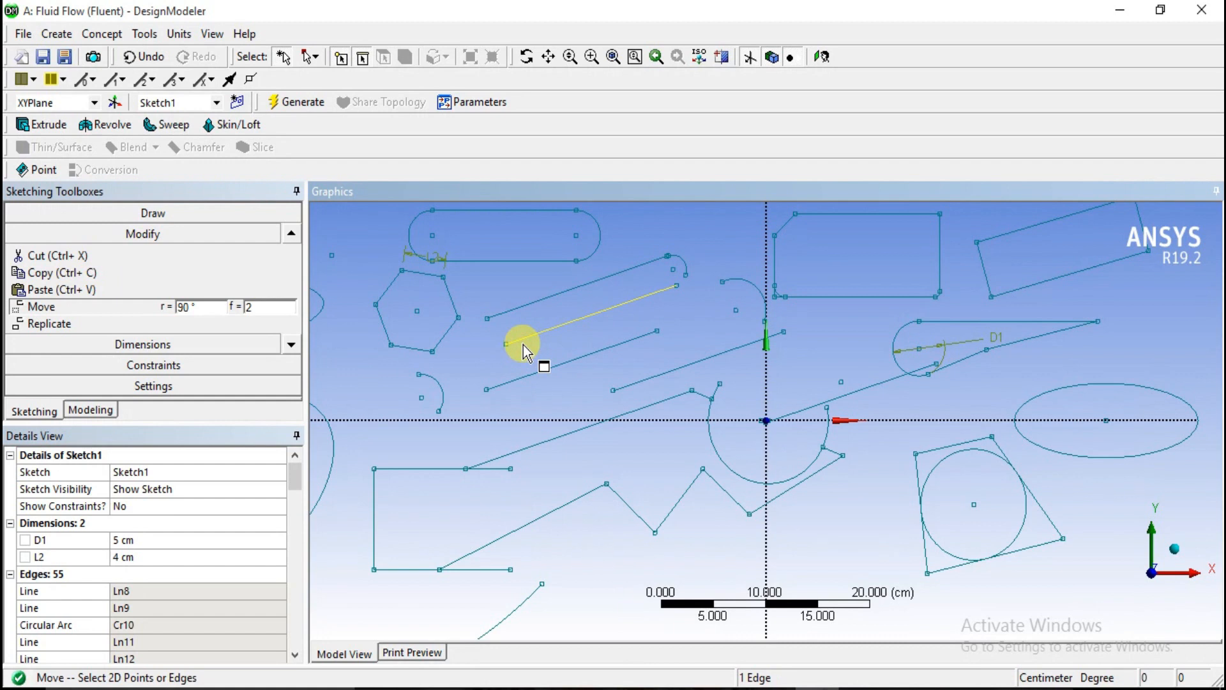
pyautogui.click(547, 334)
pyautogui.click(547, 336)
pyautogui.click(31, 309)
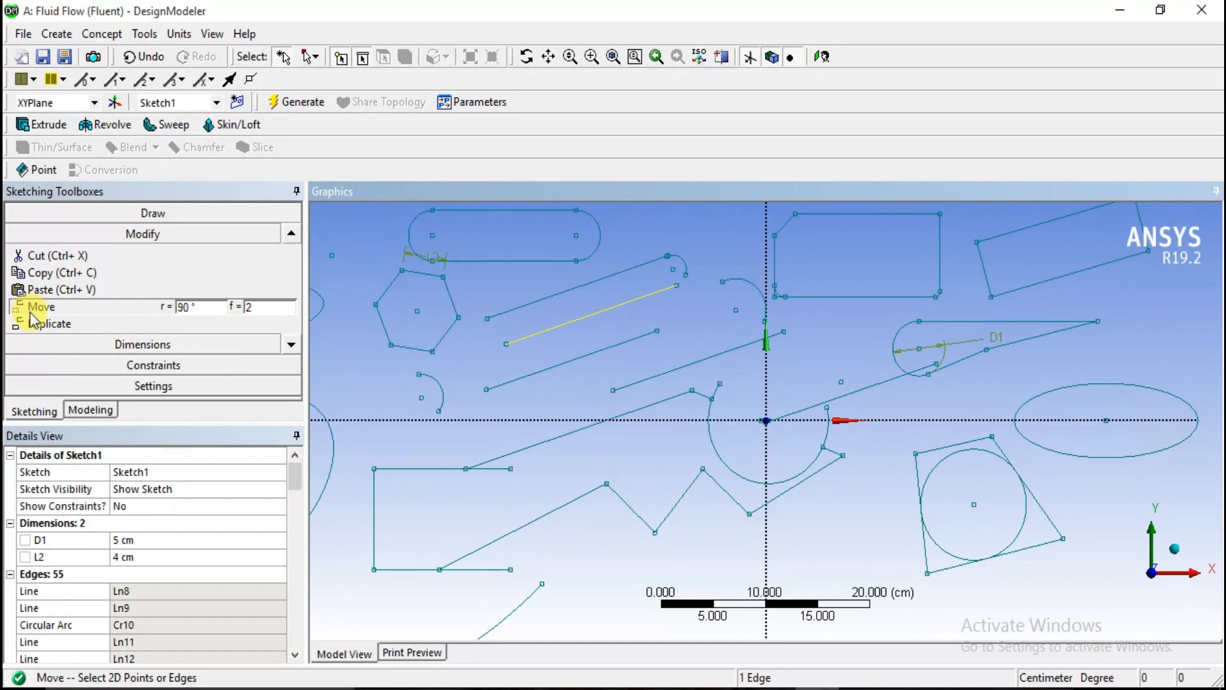
pyautogui.click(507, 347)
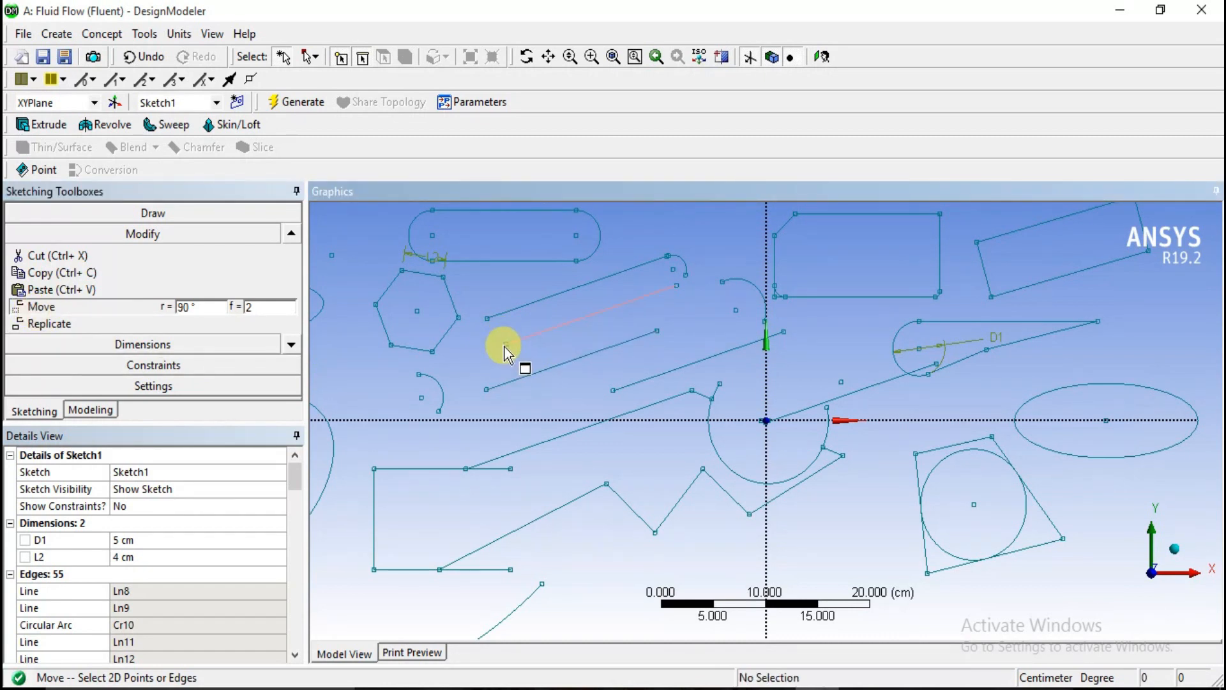
pyautogui.moveTo(504, 345); pyautogui.dragTo(543, 368)
pyautogui.keyDown('ctrl'); pyautogui.click(503, 345); pyautogui.keyUp('ctrl')
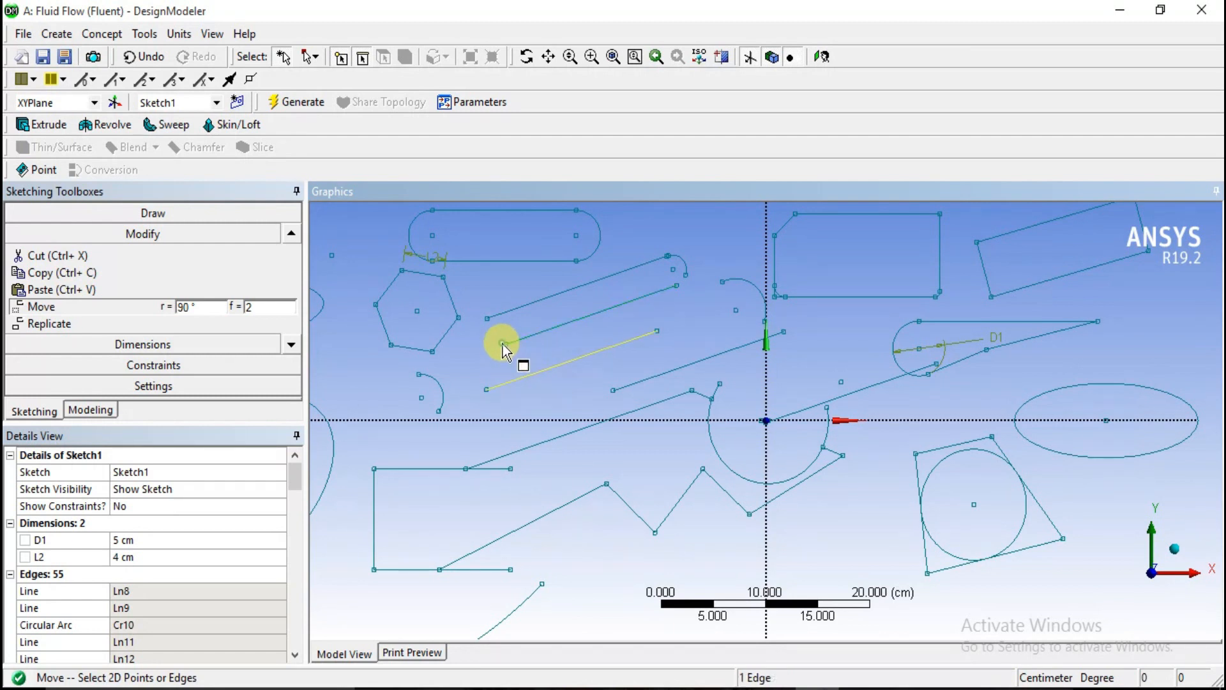
pyautogui.keyDown('ctrl'); pyautogui.click(508, 346); pyautogui.keyUp('ctrl')
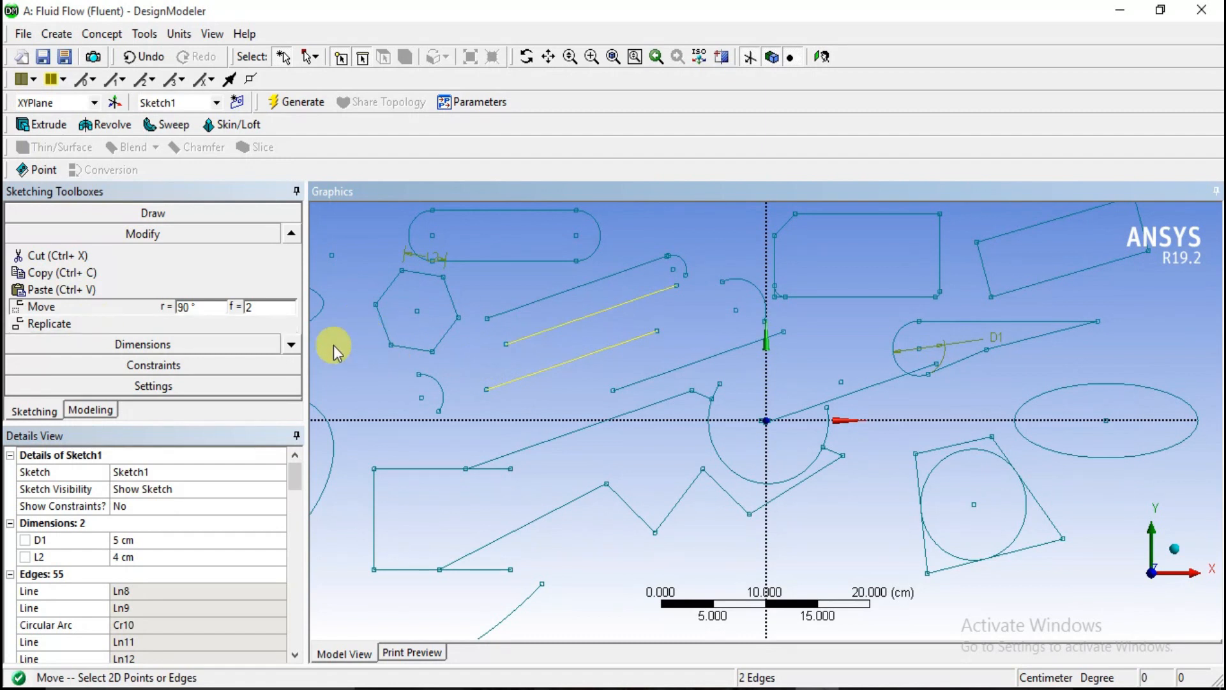
pyautogui.click(42, 309)
pyautogui.click(506, 345)
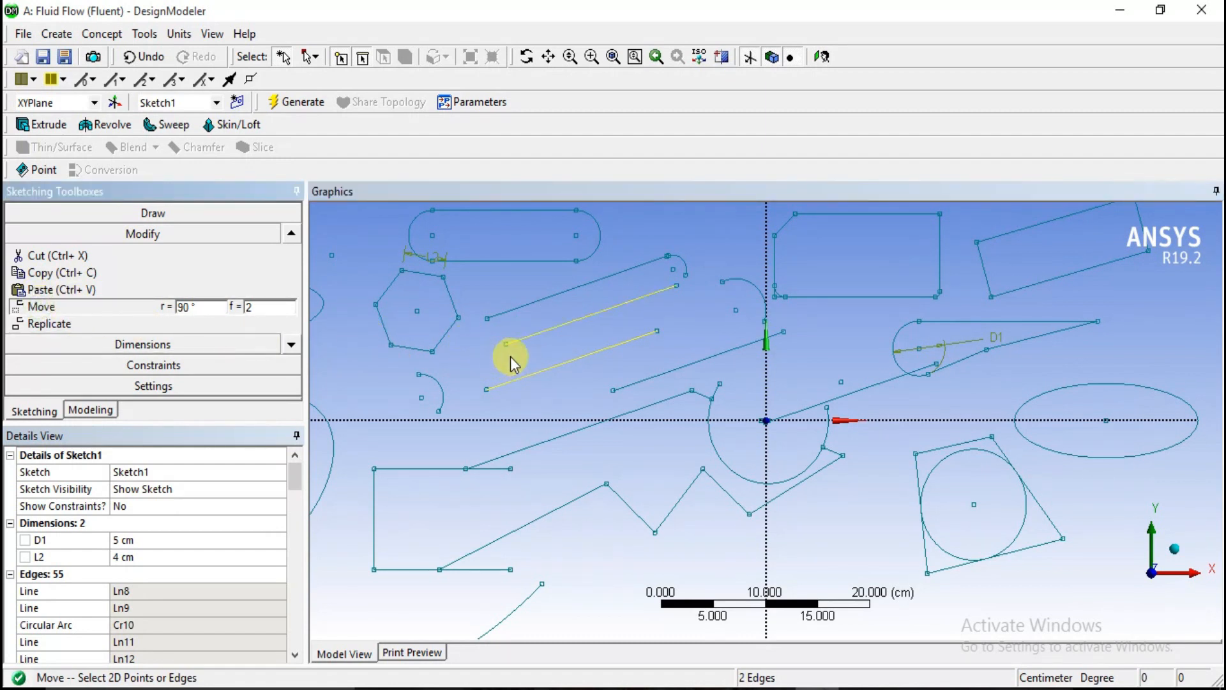
pyautogui.click(503, 383)
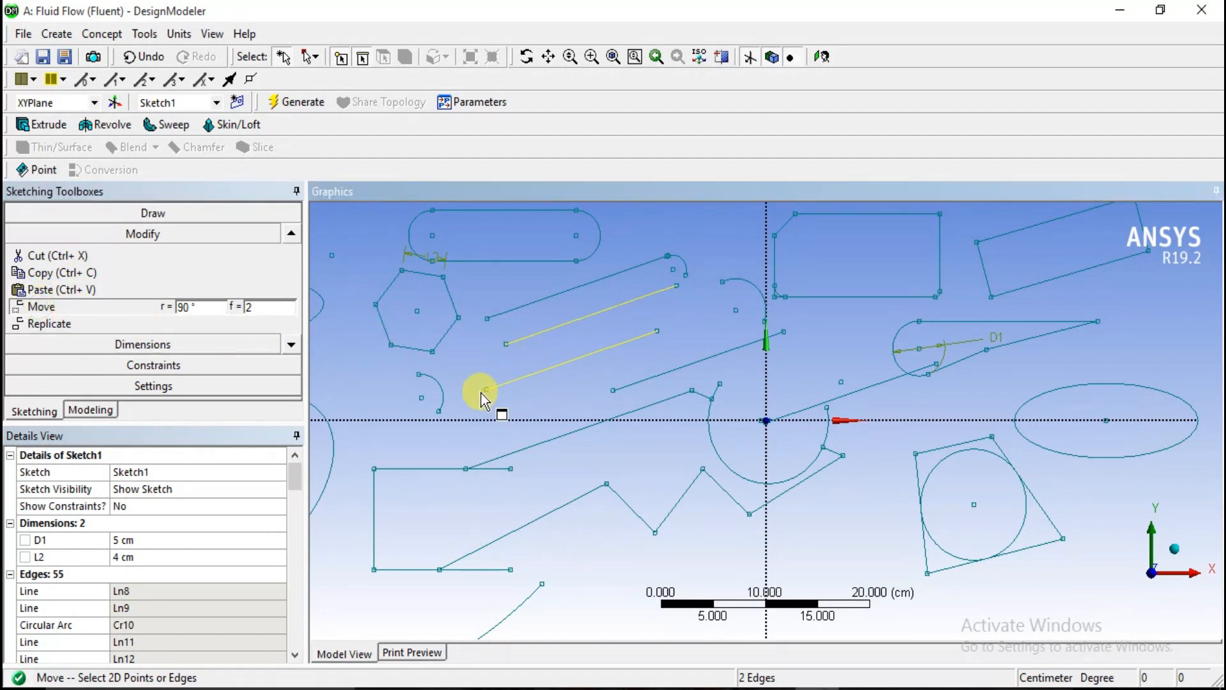
pyautogui.keyDown('ctrl'); pyautogui.click(653, 333); pyautogui.keyUp('ctrl')
pyautogui.hotkey('ctrl', 'z')
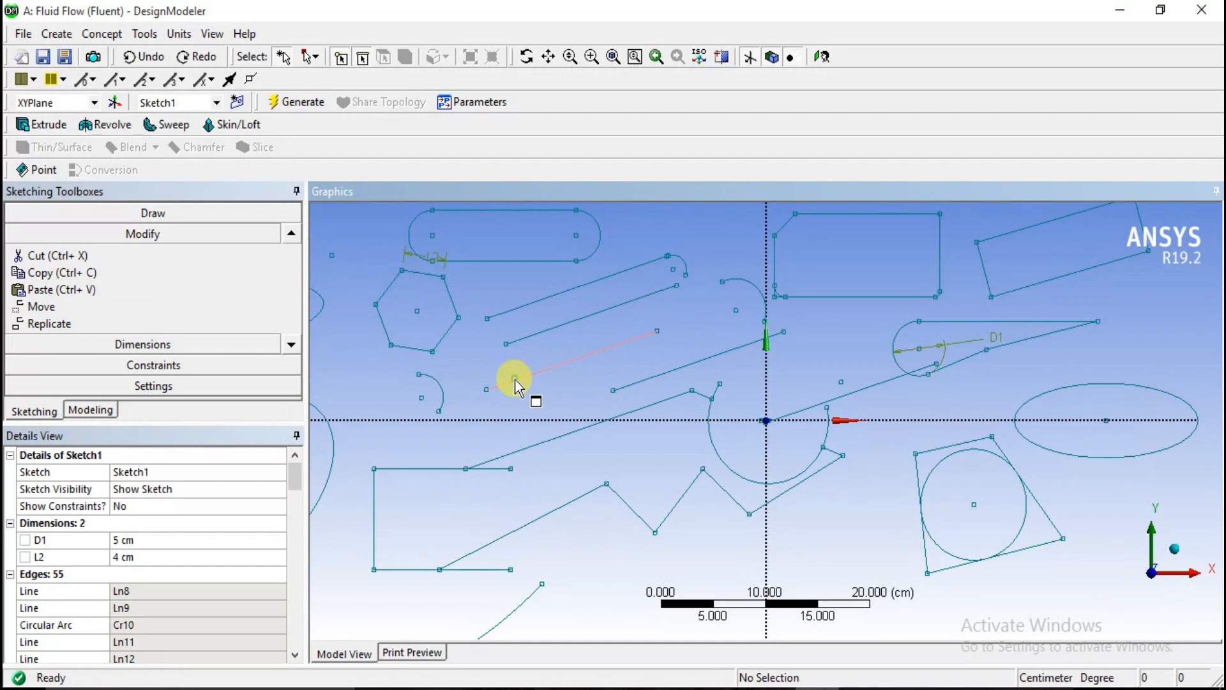
# Move the sloping line below the two upper parallel lines by its lower end, placing it roughly in line with the neighbouring sloping line.
pyautogui.click(515, 380)
pyautogui.click(41, 307)
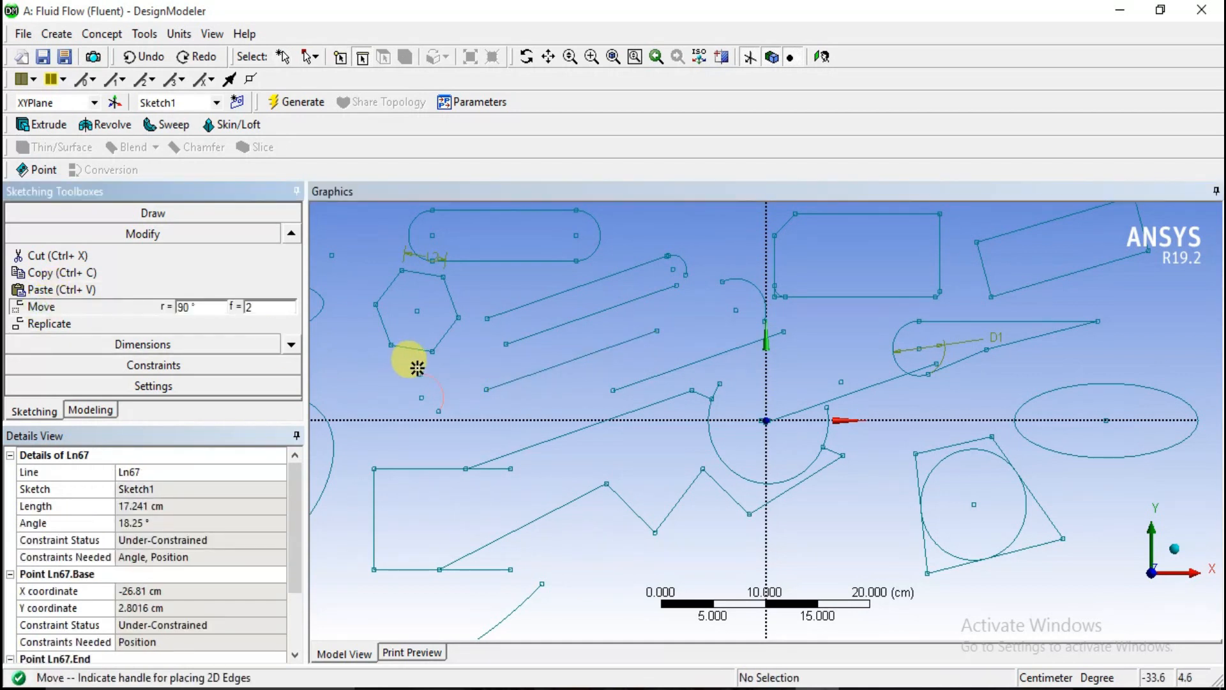
pyautogui.click(486, 389)
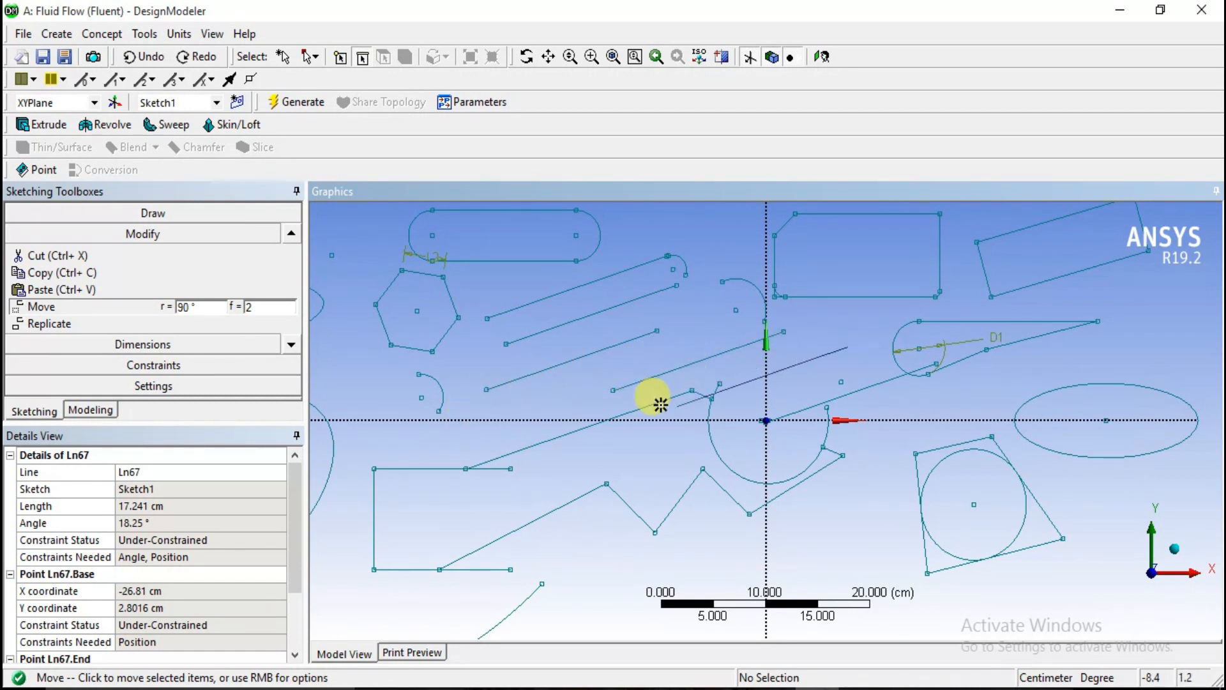
pyautogui.click(447, 442)
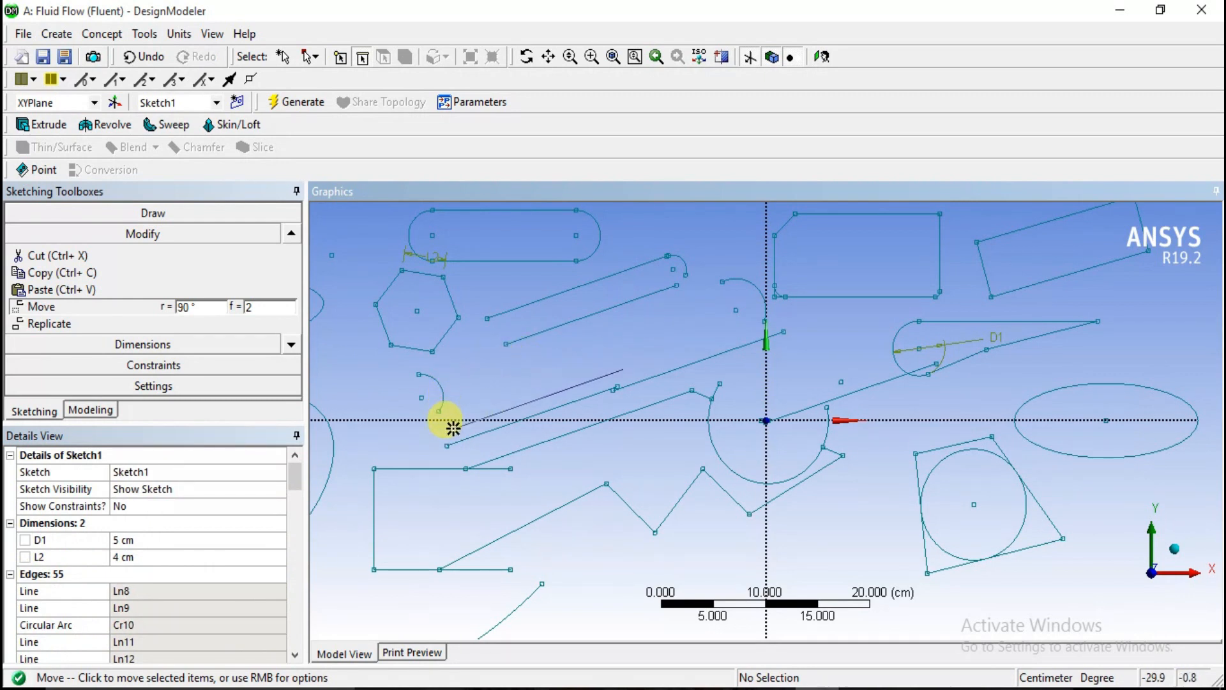
pyautogui.press('Escape')
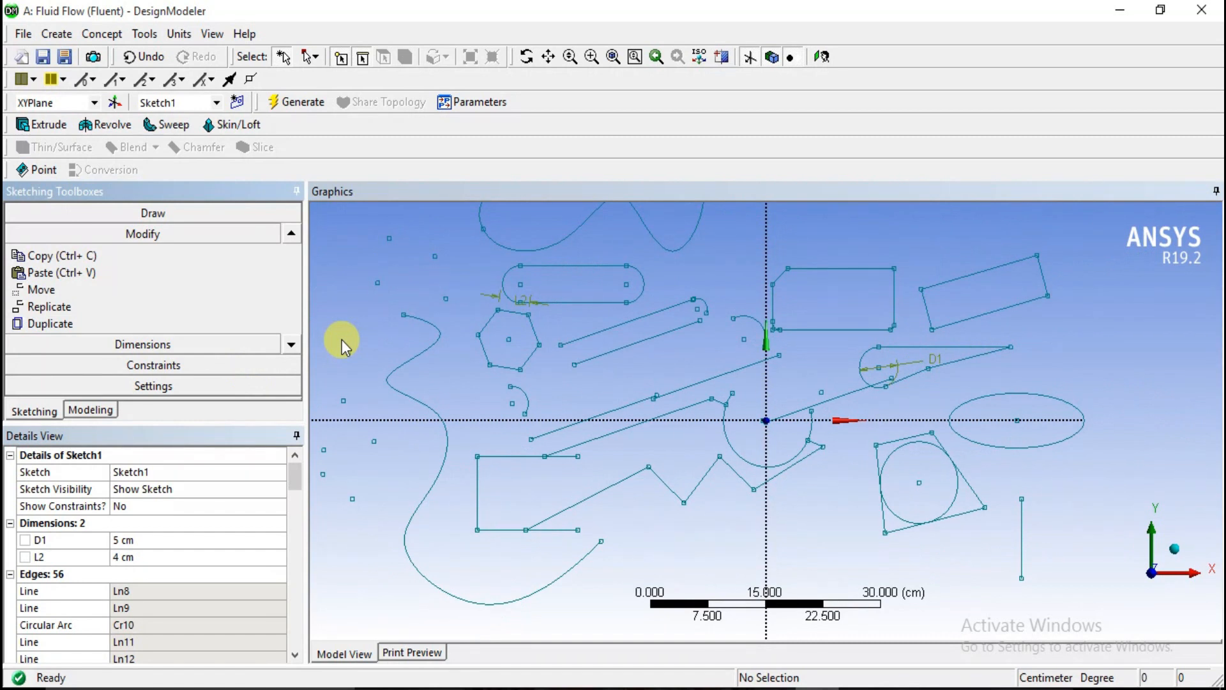
# Add general dimensions to the moved sloping line and to the lower horizontal edge of the open rectangular profile.
pyautogui.click(291, 235)
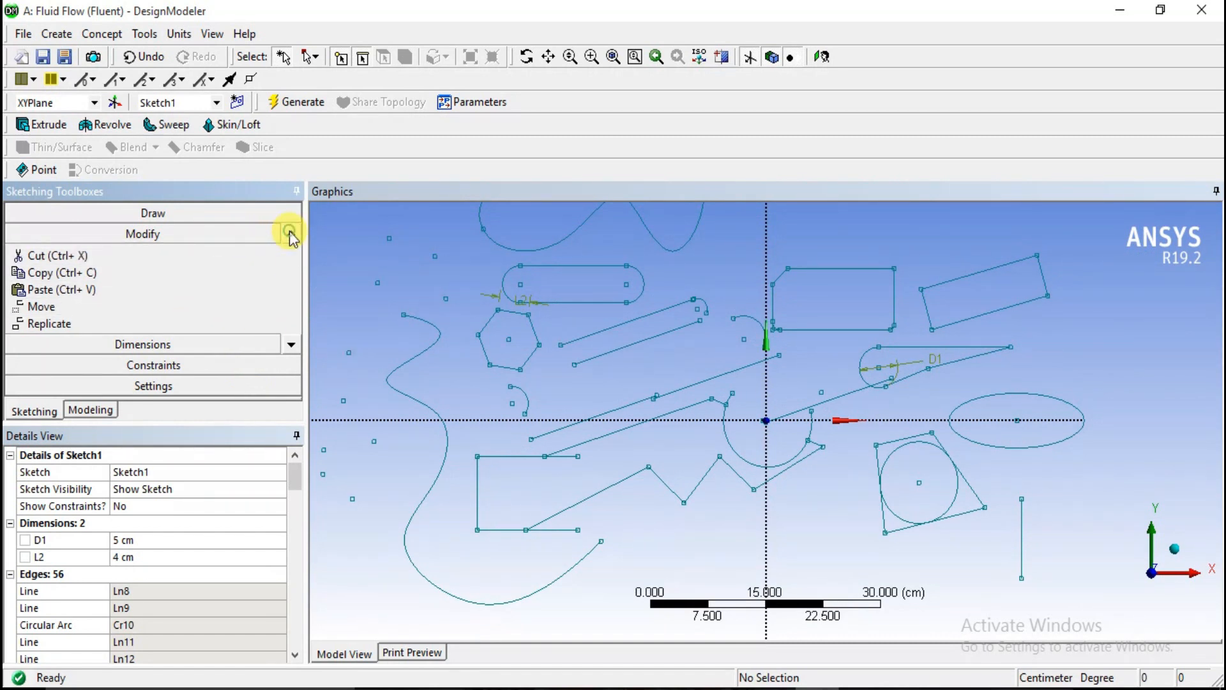
pyautogui.click(233, 345)
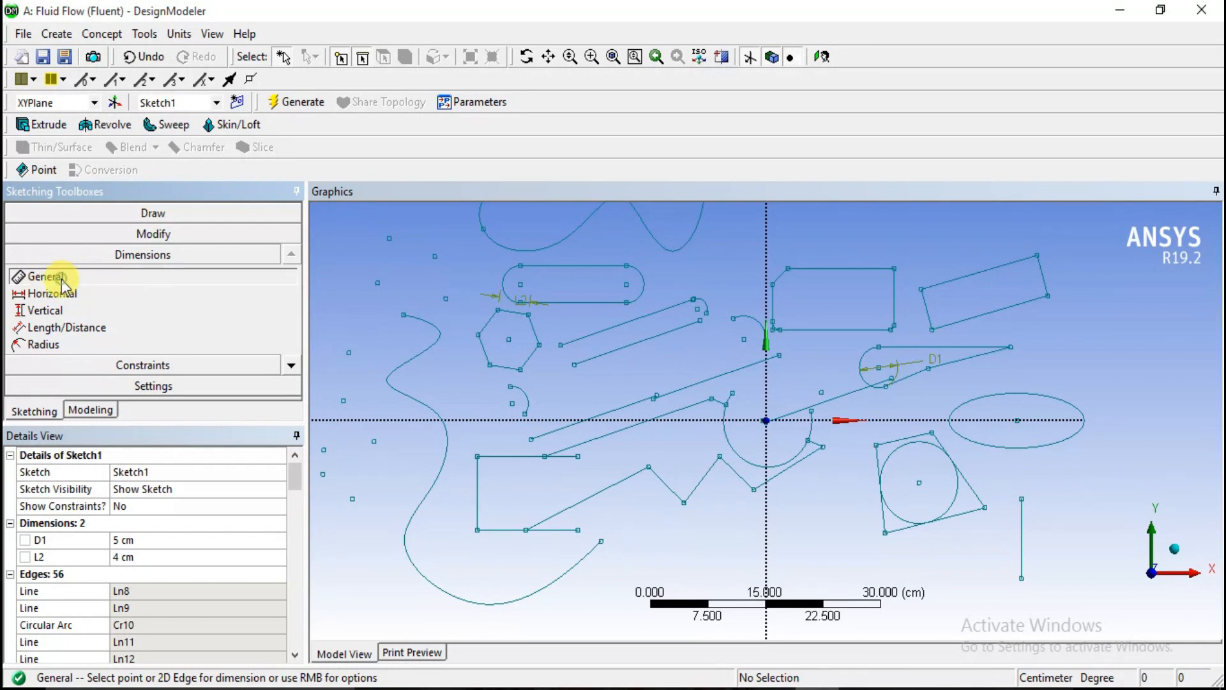
pyautogui.click(571, 429)
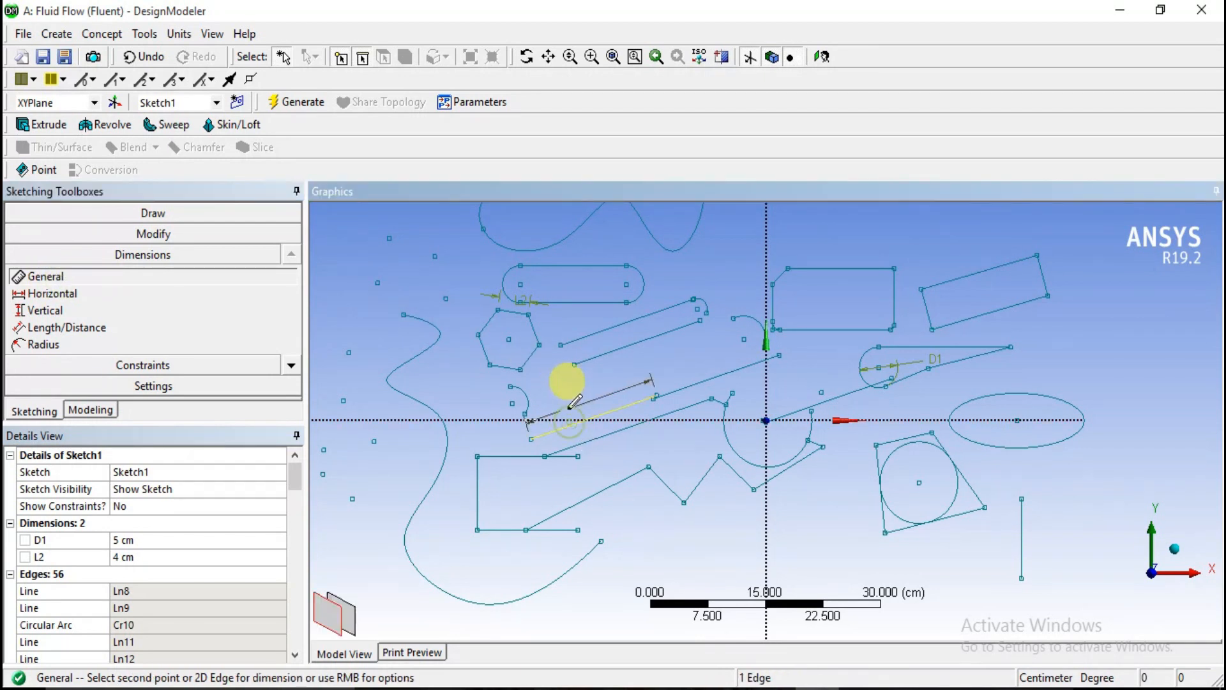
pyautogui.click(561, 384)
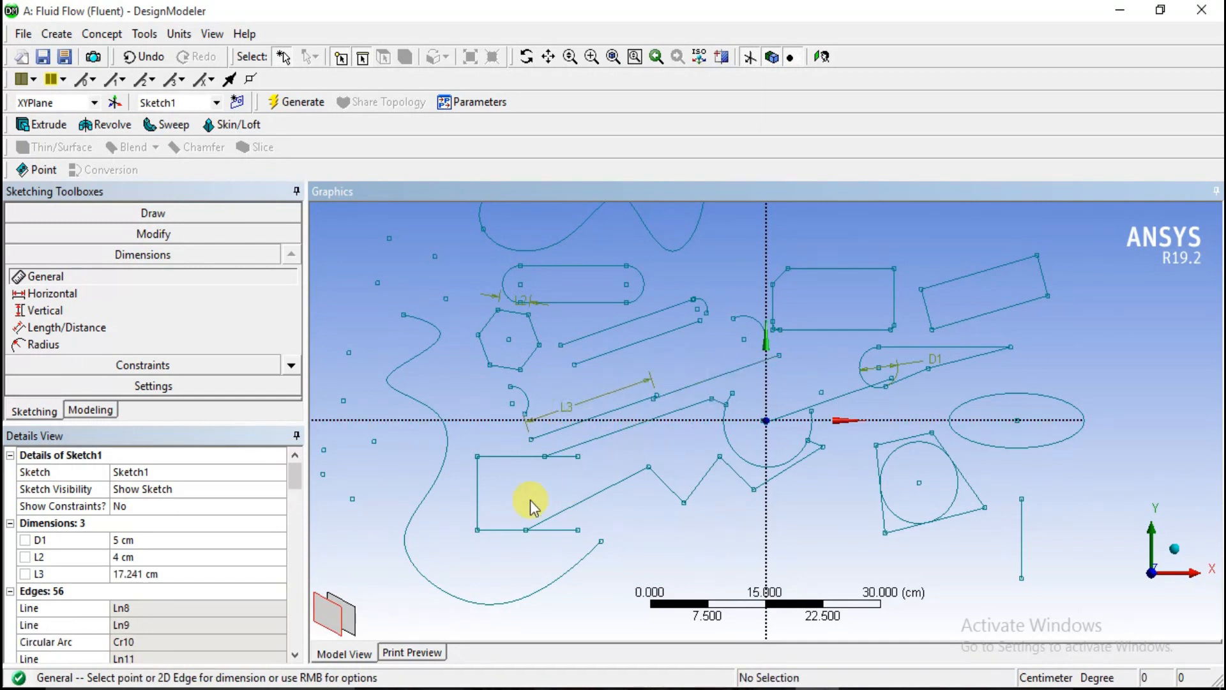
pyautogui.click(501, 529)
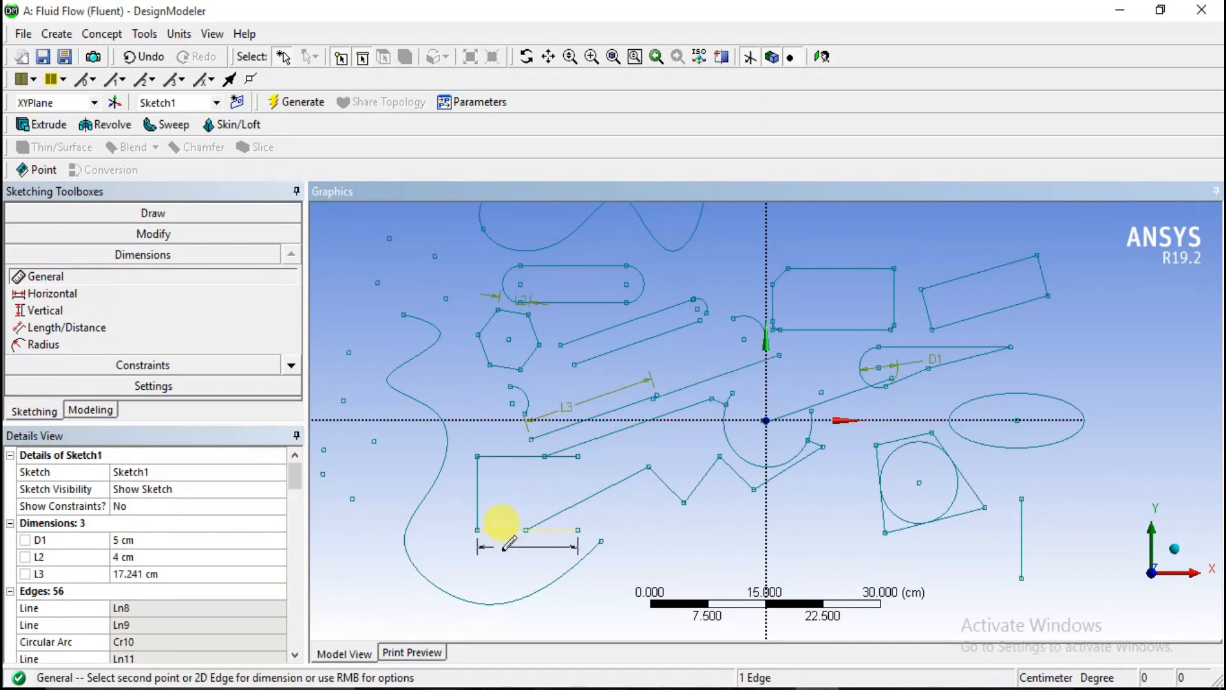
pyautogui.click(478, 544)
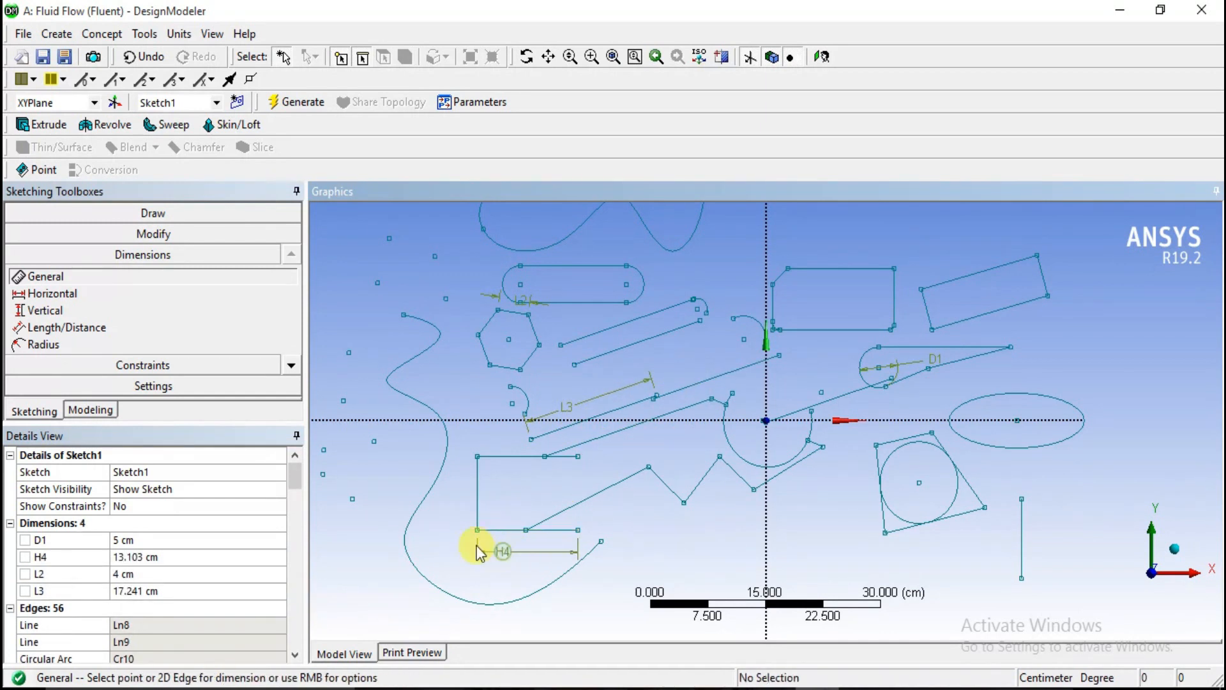
# Dimension the diameter of the circle inside the quadrilateral and the radius of the large arc around the origin.
pyautogui.click(960, 489)
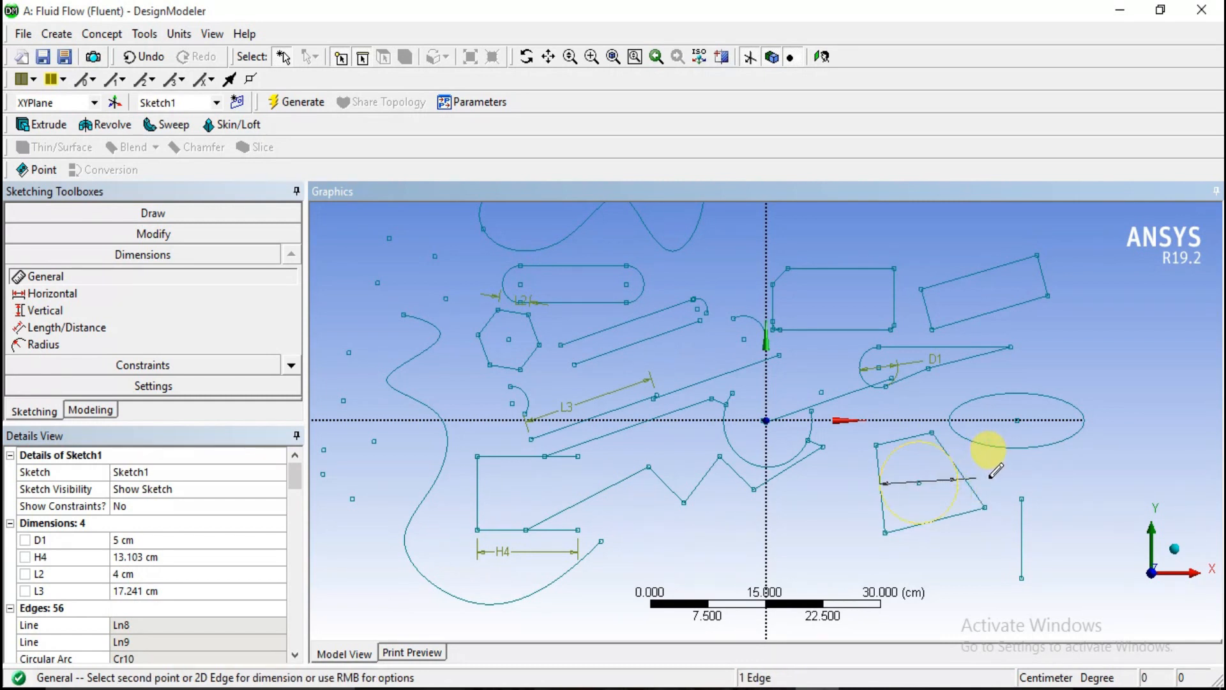
pyautogui.click(989, 476)
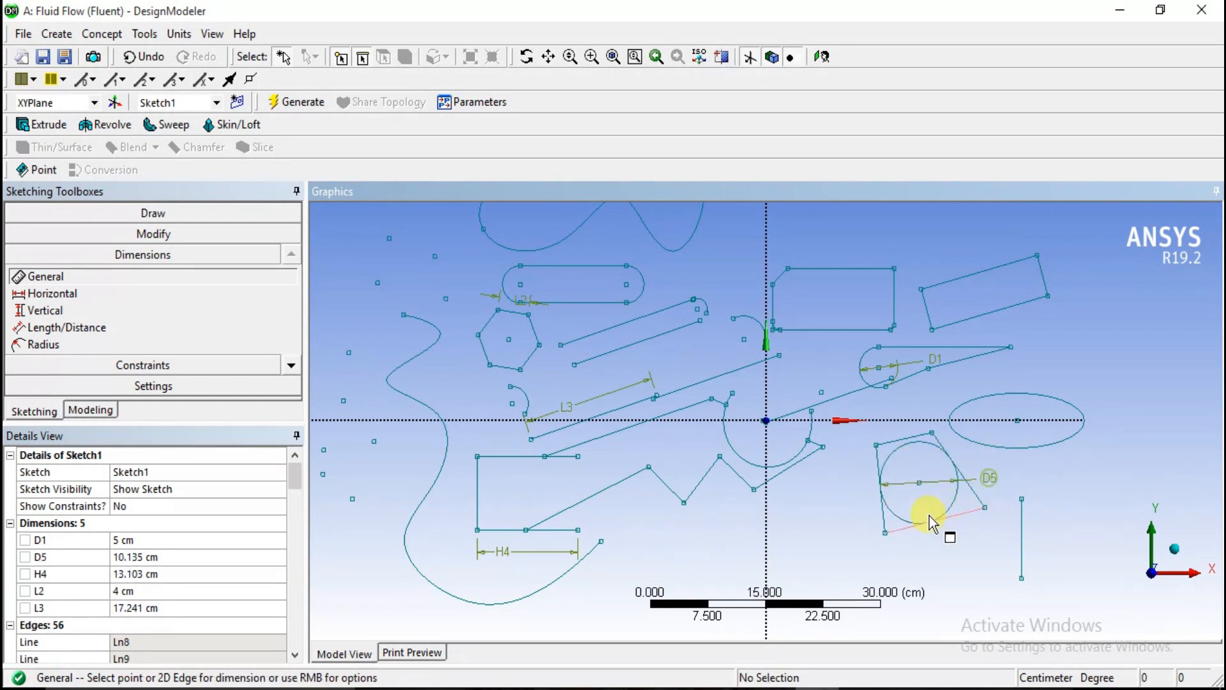
pyautogui.click(732, 442)
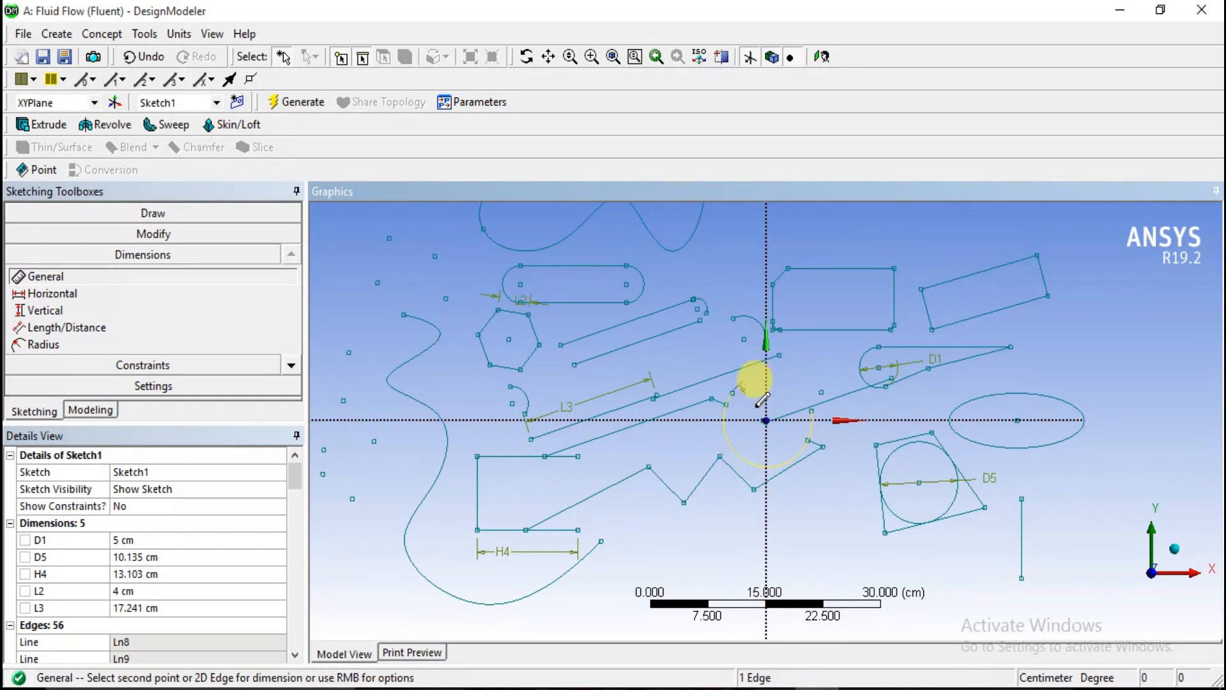
pyautogui.click(754, 383)
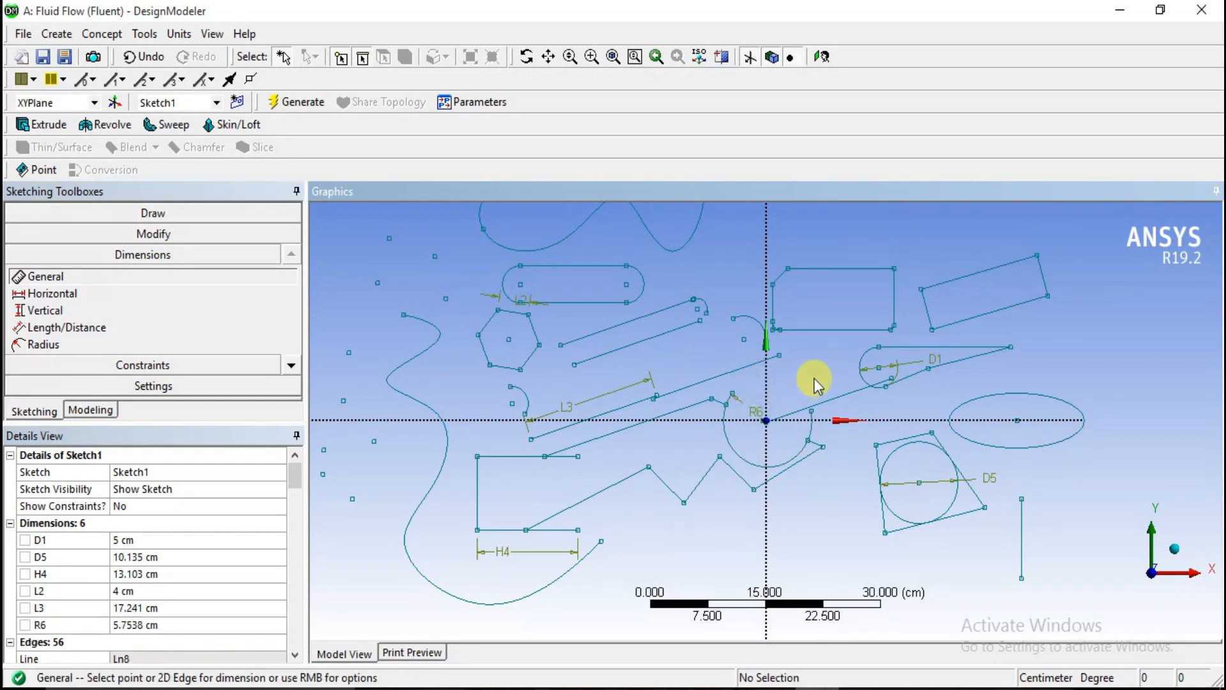
# Dimension the lengths of the sloping line ending near the vertical axis and the chamfered corner edge of the upright rectangle.
pyautogui.click(701, 381)
pyautogui.click(700, 359)
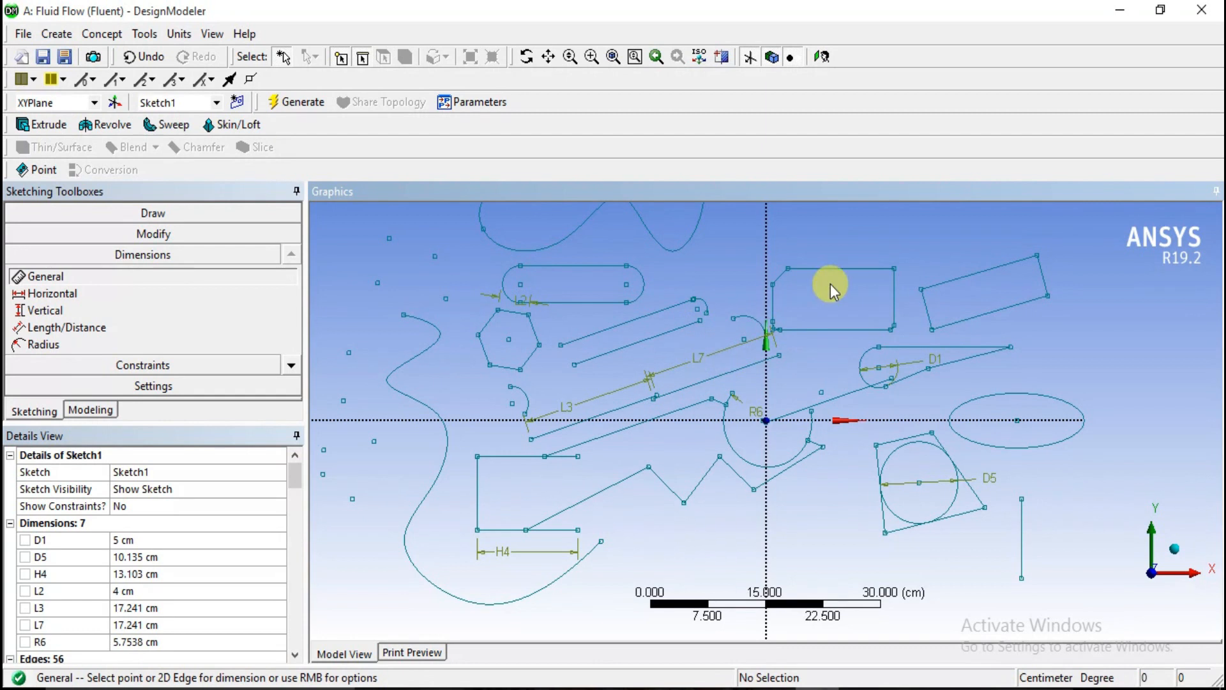
pyautogui.click(781, 275)
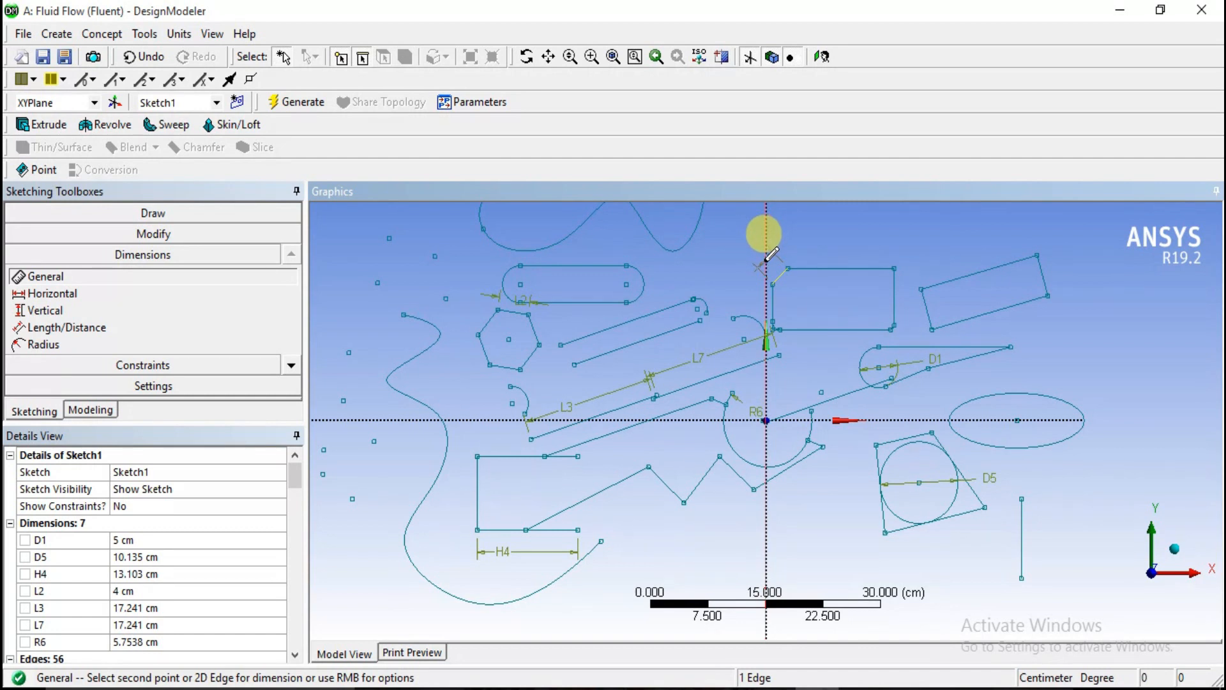
pyautogui.click(769, 256)
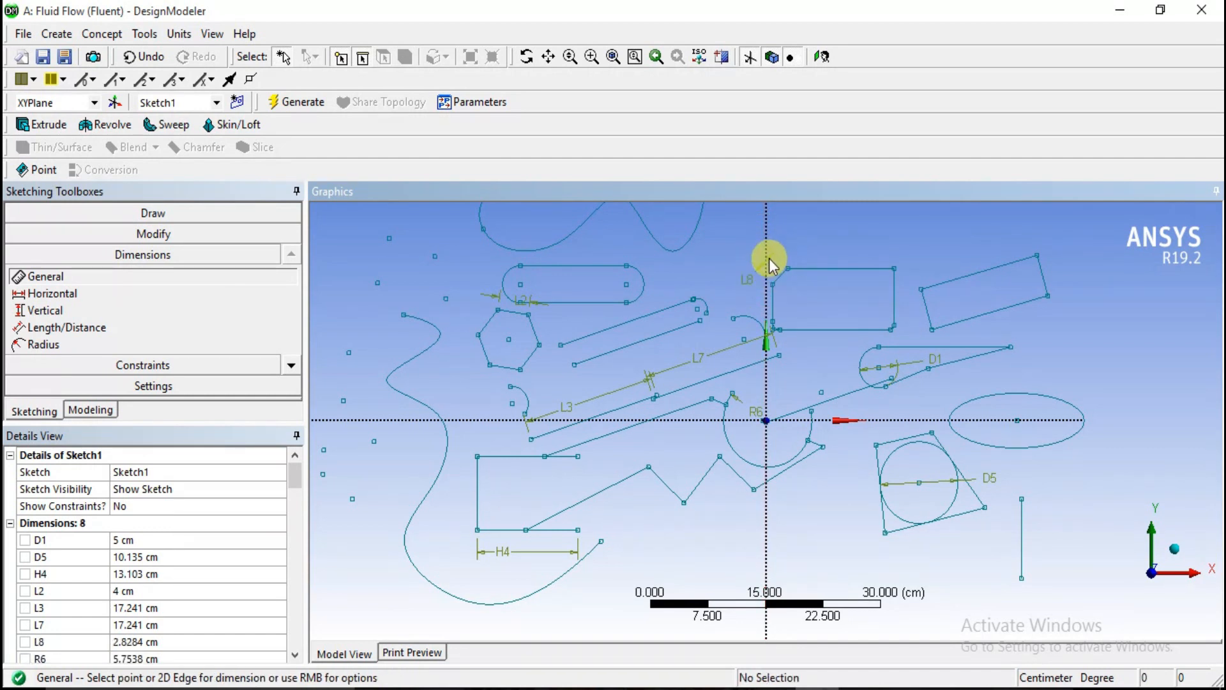
# Dimension the upper long edge of the tilted rectangle and set its length to 20 cm.
pyautogui.click(960, 276)
pyautogui.click(953, 254)
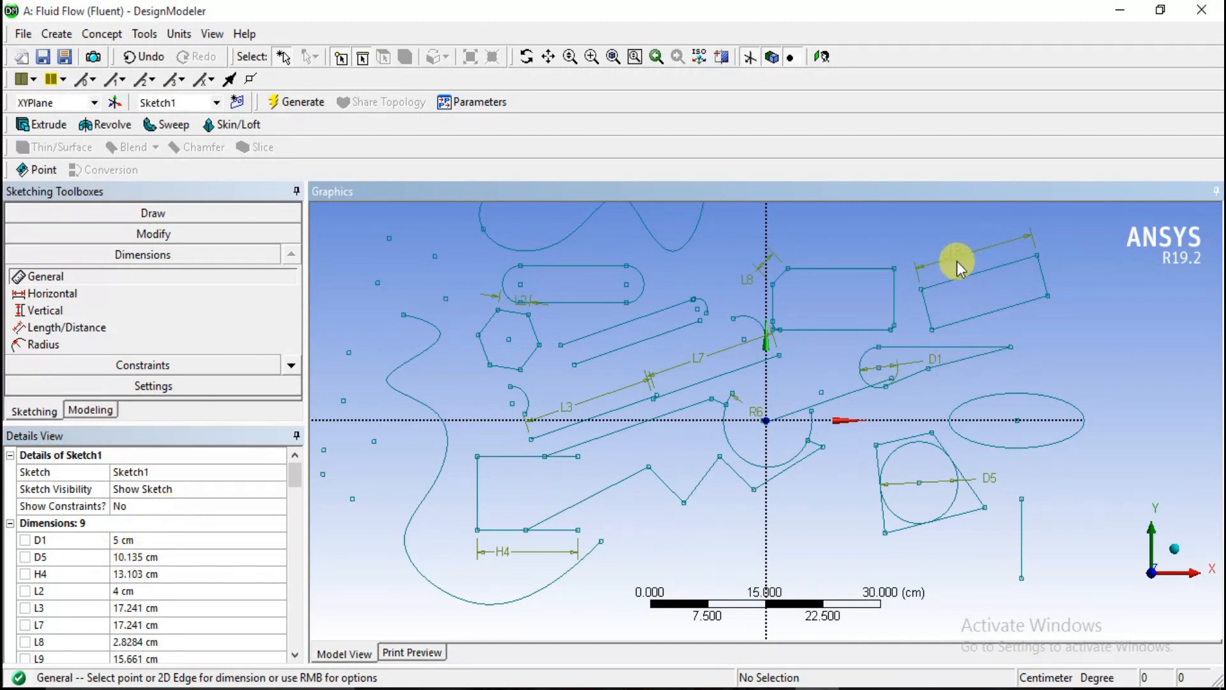
pyautogui.click(175, 659)
pyautogui.doubleClick(155, 658)
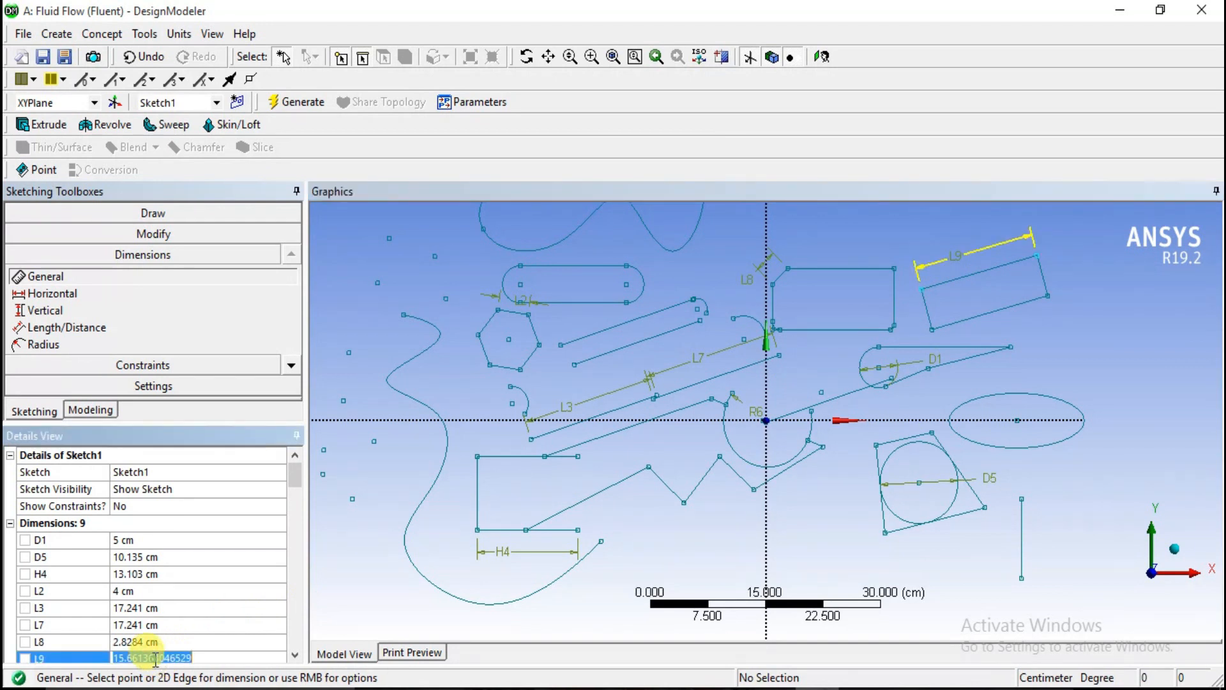
pyautogui.write('20')
pyautogui.press('Return')
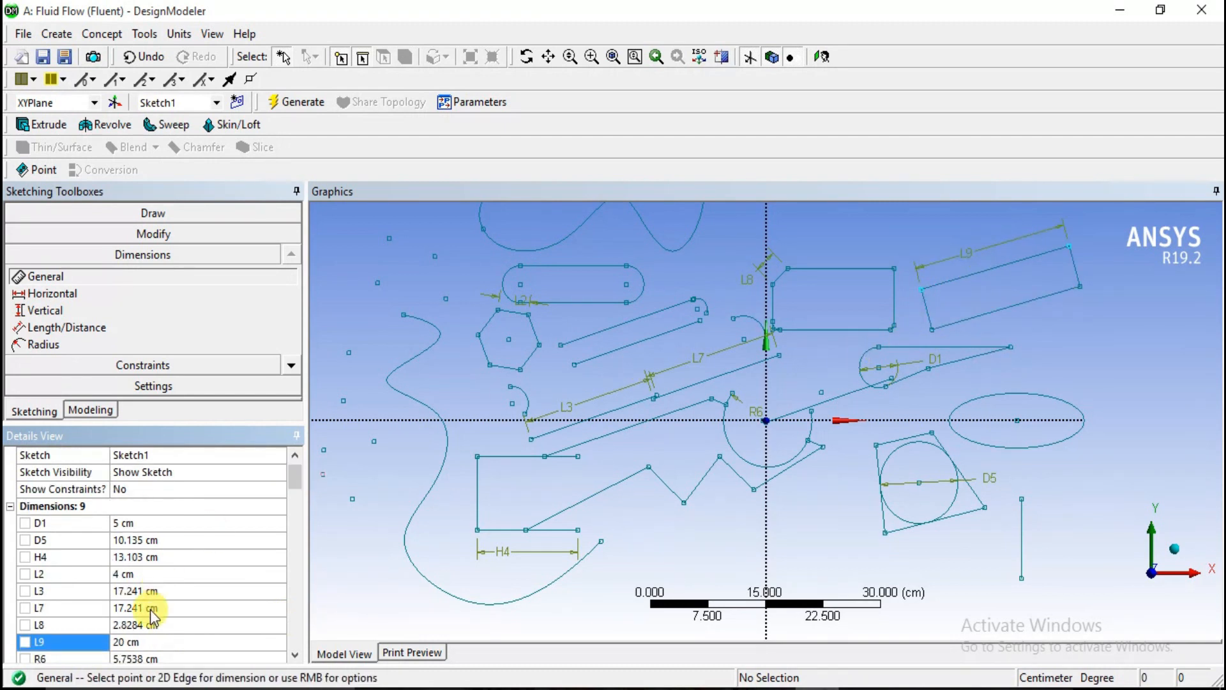
# Set the length of the upright rectangle's chamfered corner edge to 3 cm.
pyautogui.click(131, 625)
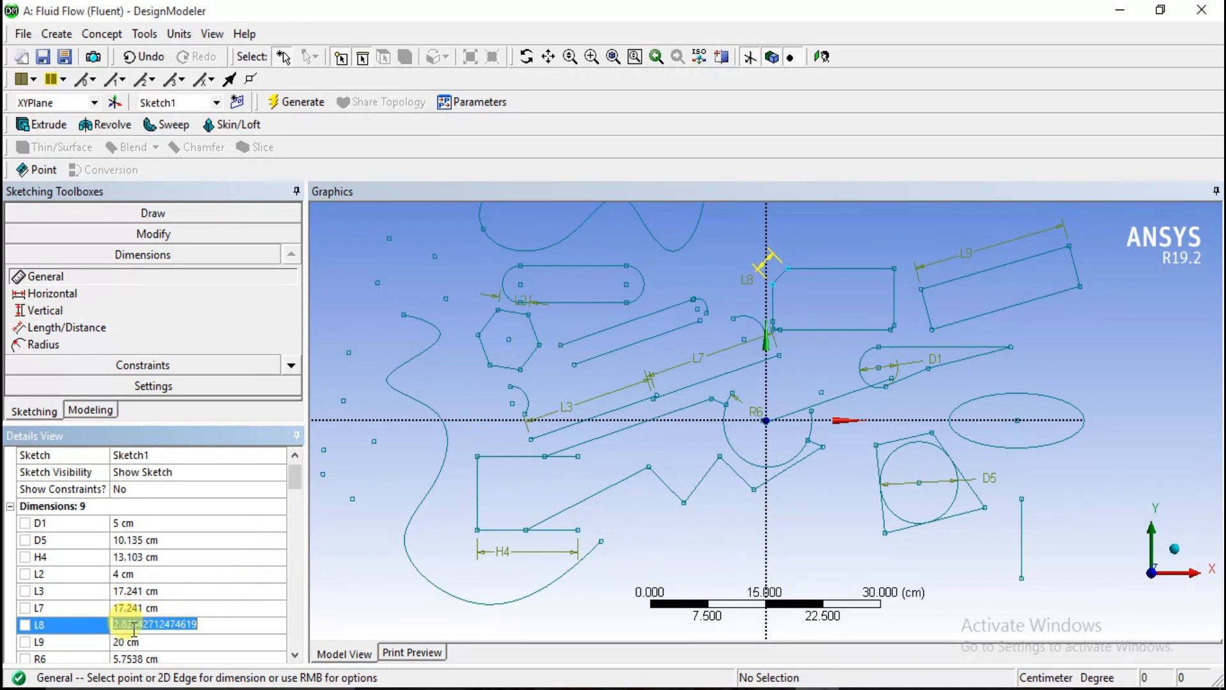
pyautogui.write('3')
pyautogui.press('Return')
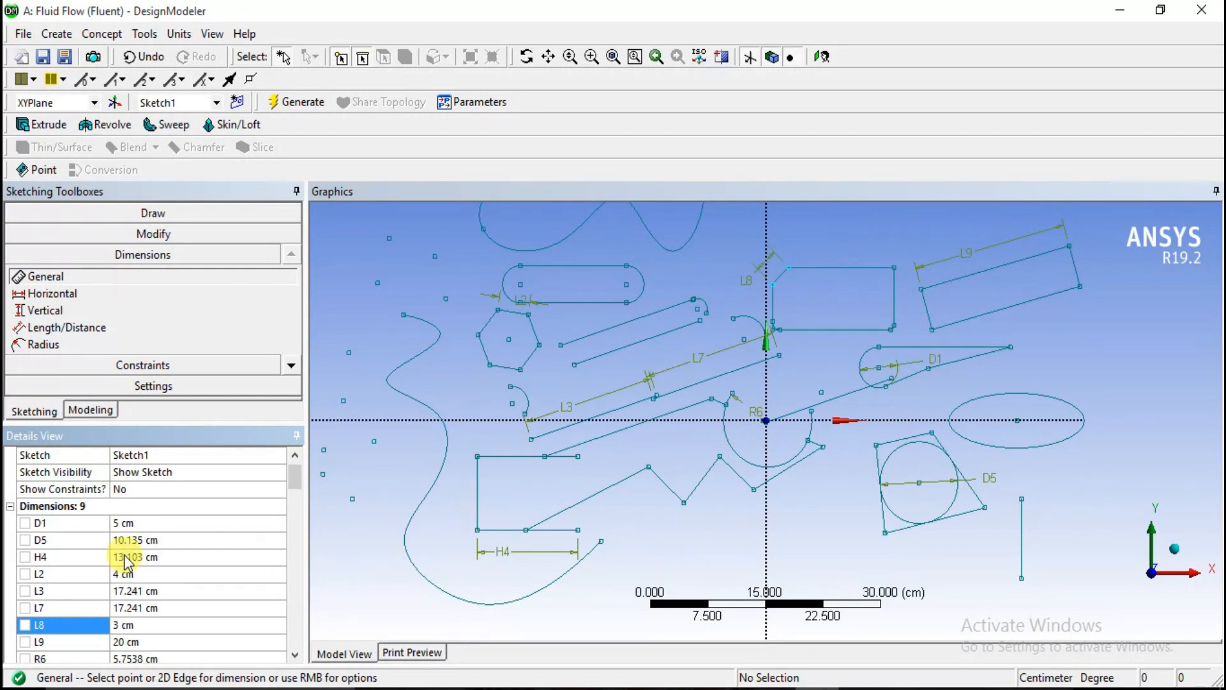
# Add a horizontal dimension between the two lower corners of the tilted rectangle, placed below it.
pyautogui.click(73, 293)
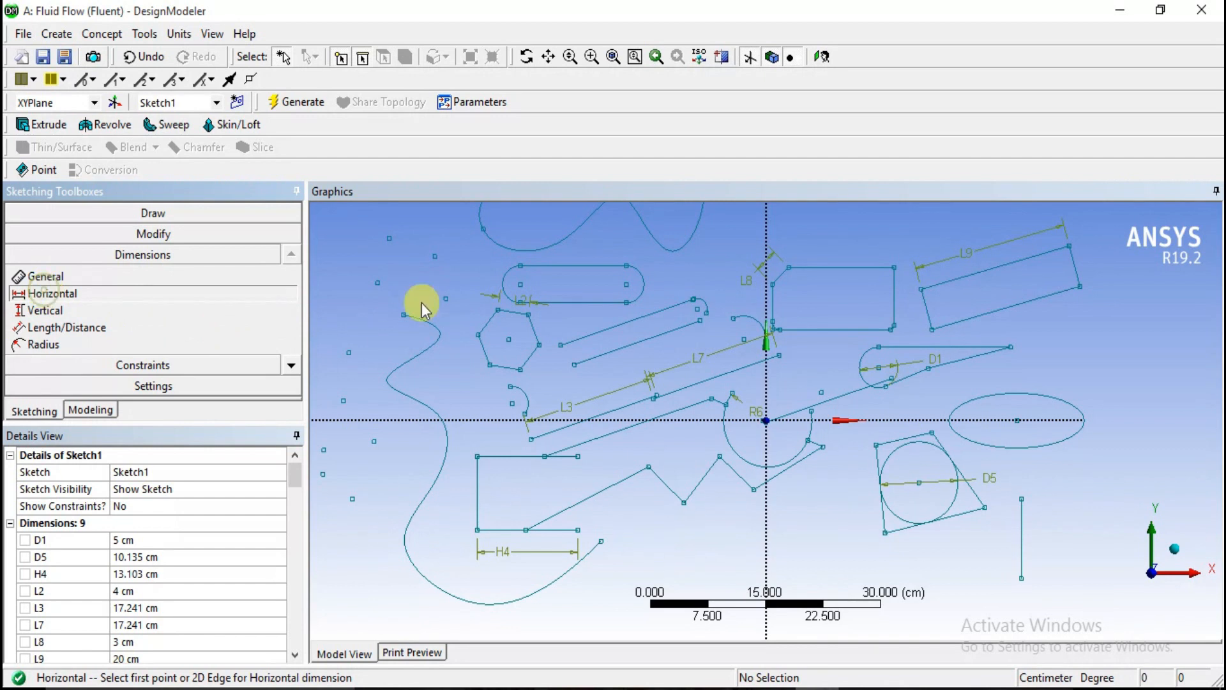
pyautogui.click(779, 338)
pyautogui.click(1080, 286)
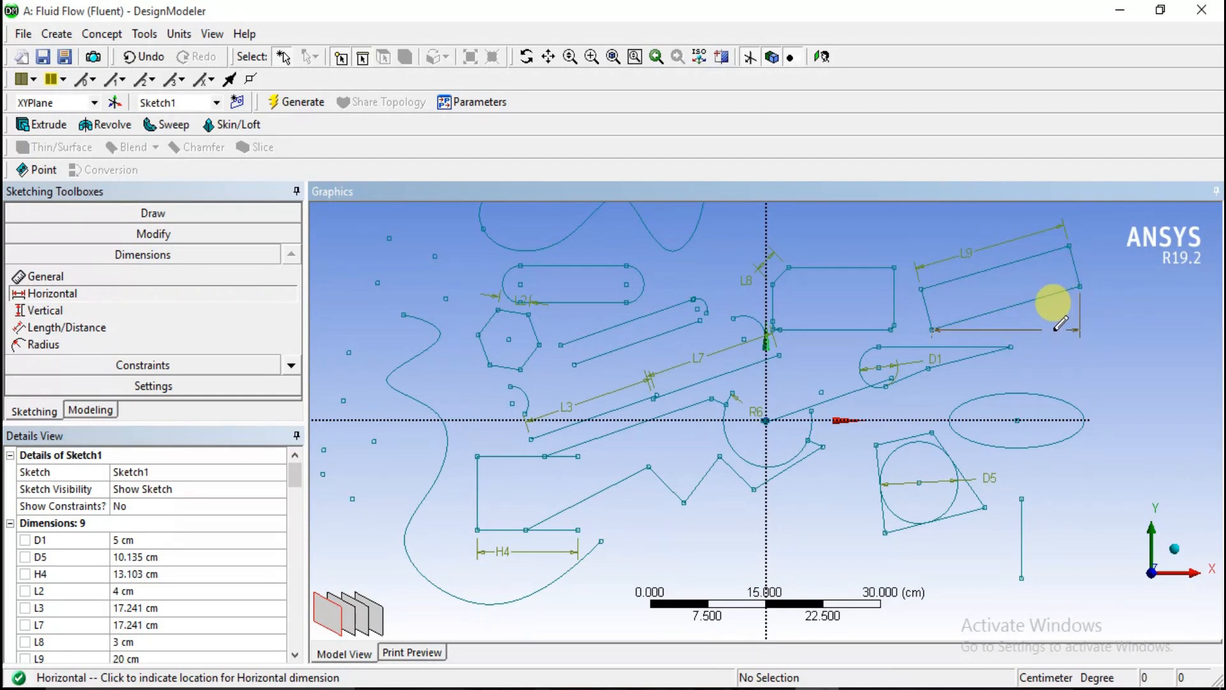
pyautogui.click(1058, 329)
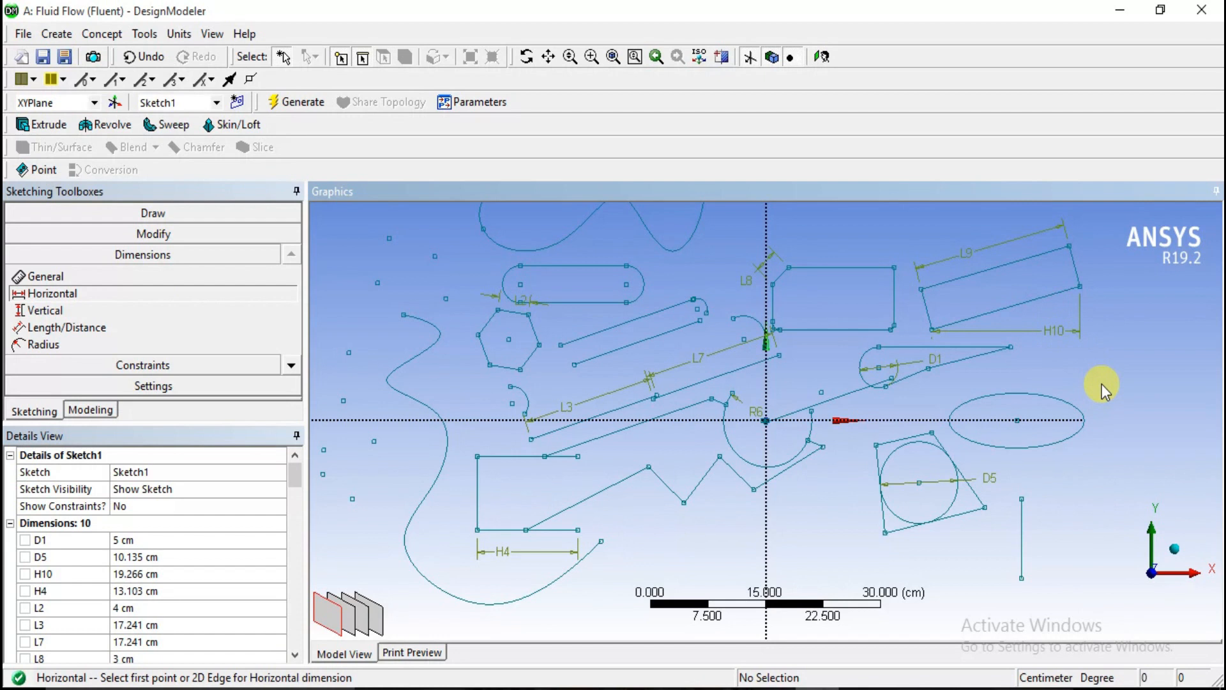
# Add a vertical dimension between the two left corners of the open rectangular profile, placed beside its vertical edge.
pyautogui.click(45, 311)
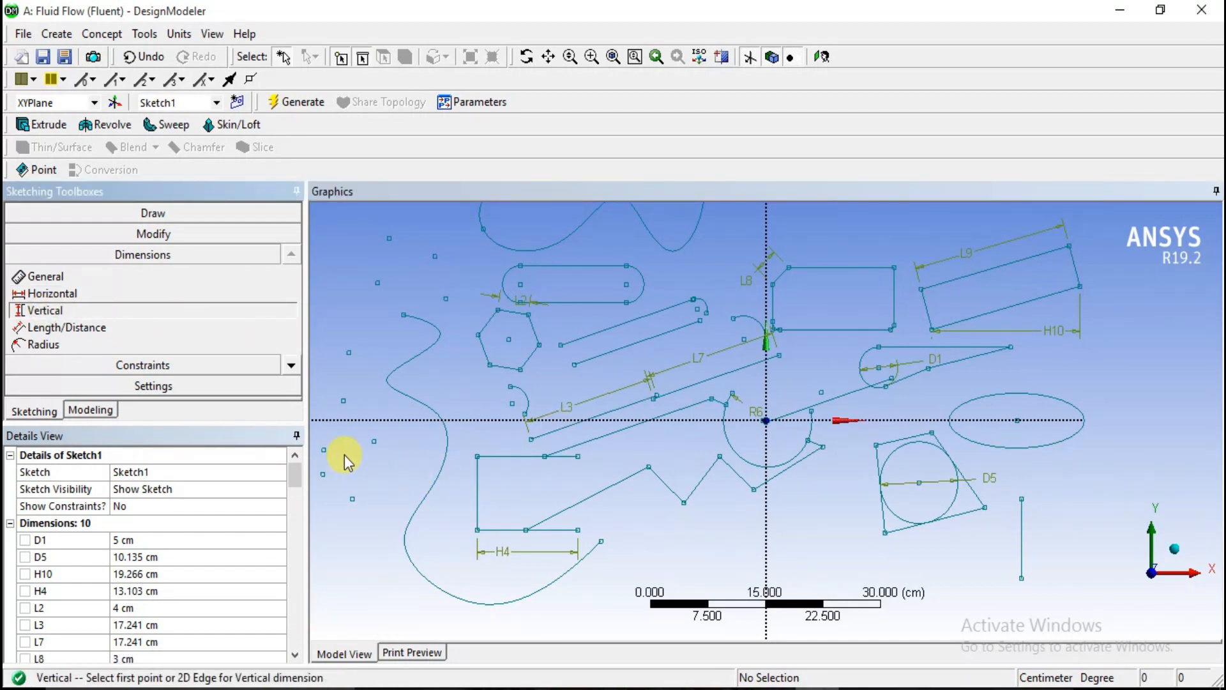
pyautogui.click(478, 457)
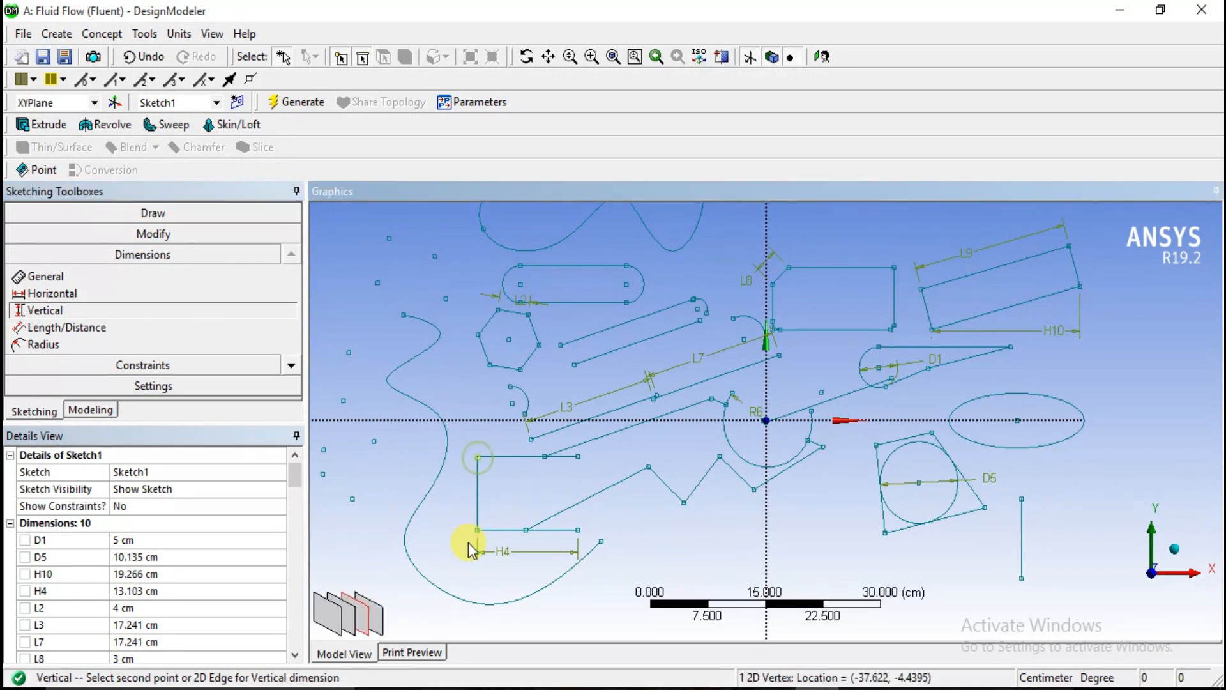
pyautogui.click(477, 531)
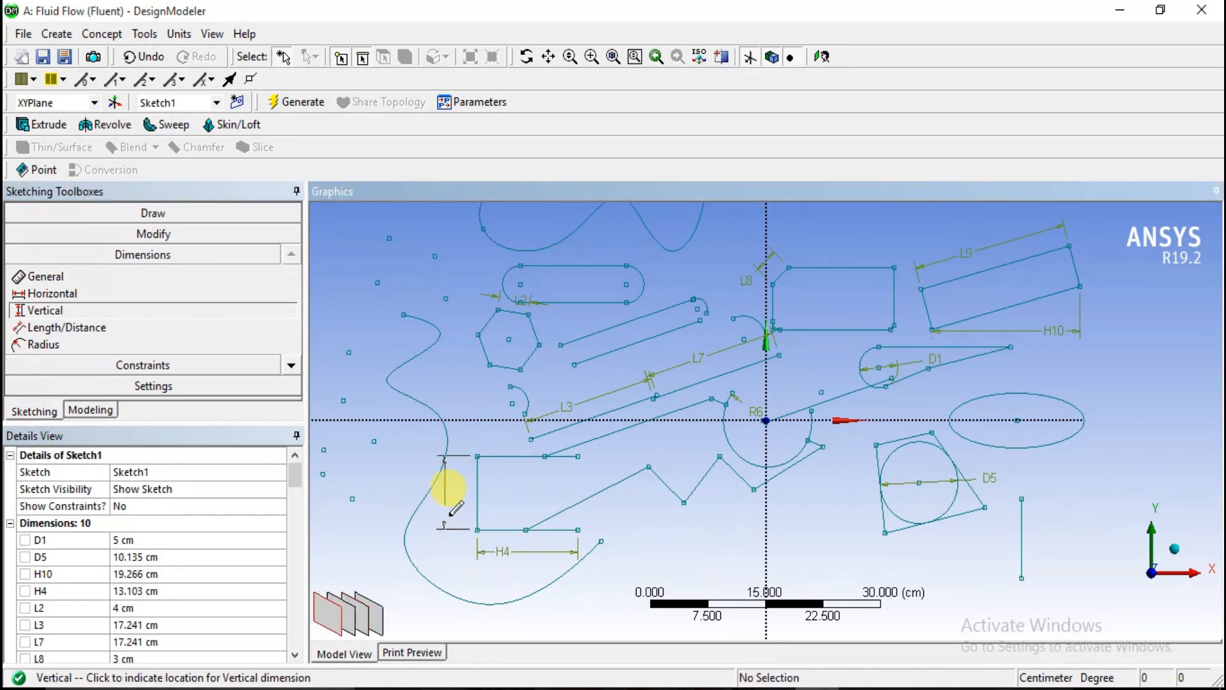
pyautogui.click(456, 467)
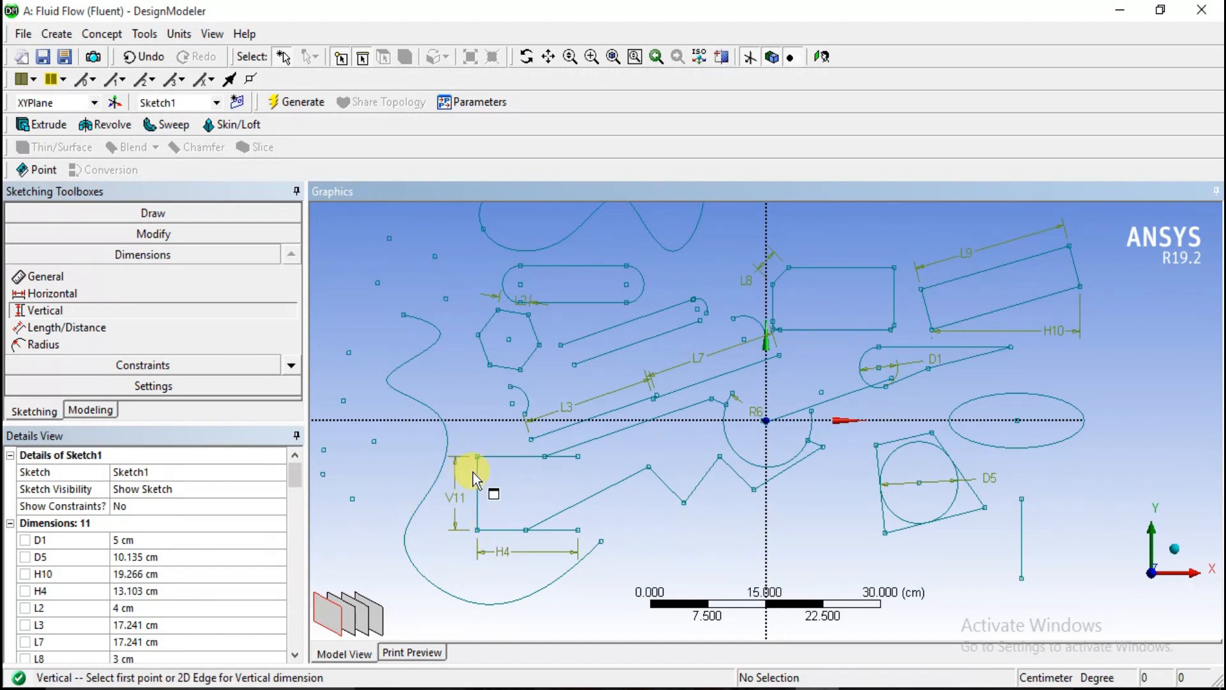
# Add a length/distance dimension between the two endpoints of the upper slanted line beneath the rounded slot, placed just below the line.
pyautogui.click(84, 328)
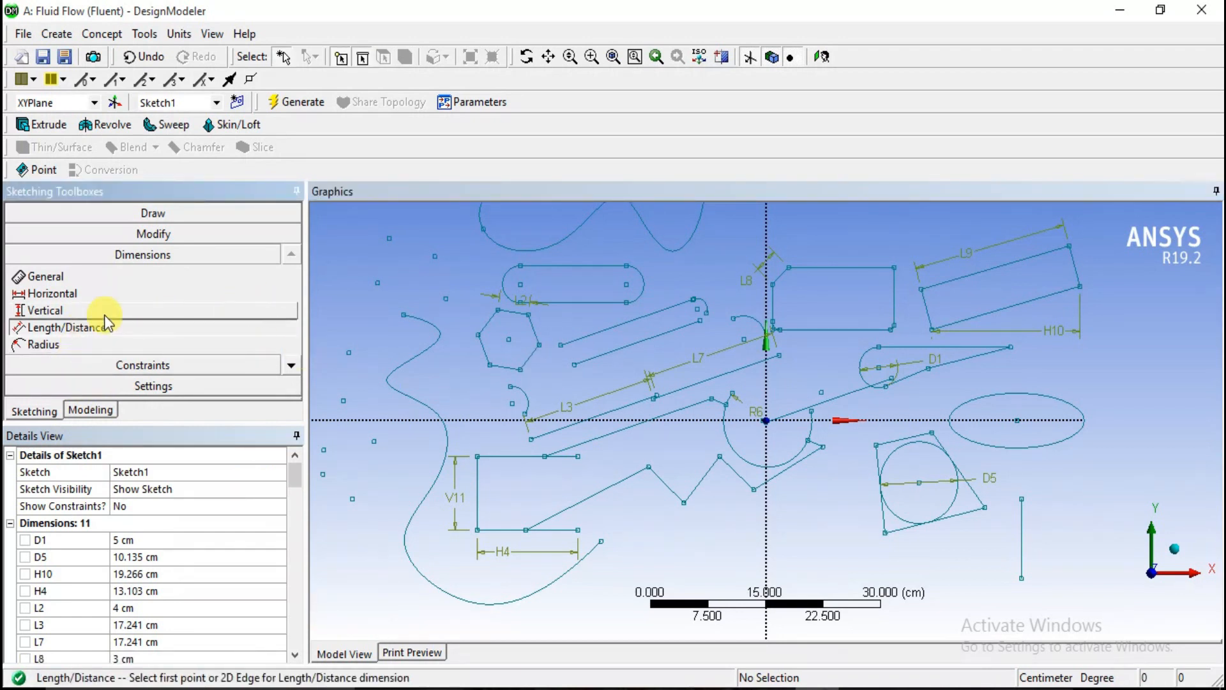
pyautogui.click(603, 329)
pyautogui.click(586, 339)
pyautogui.click(50, 328)
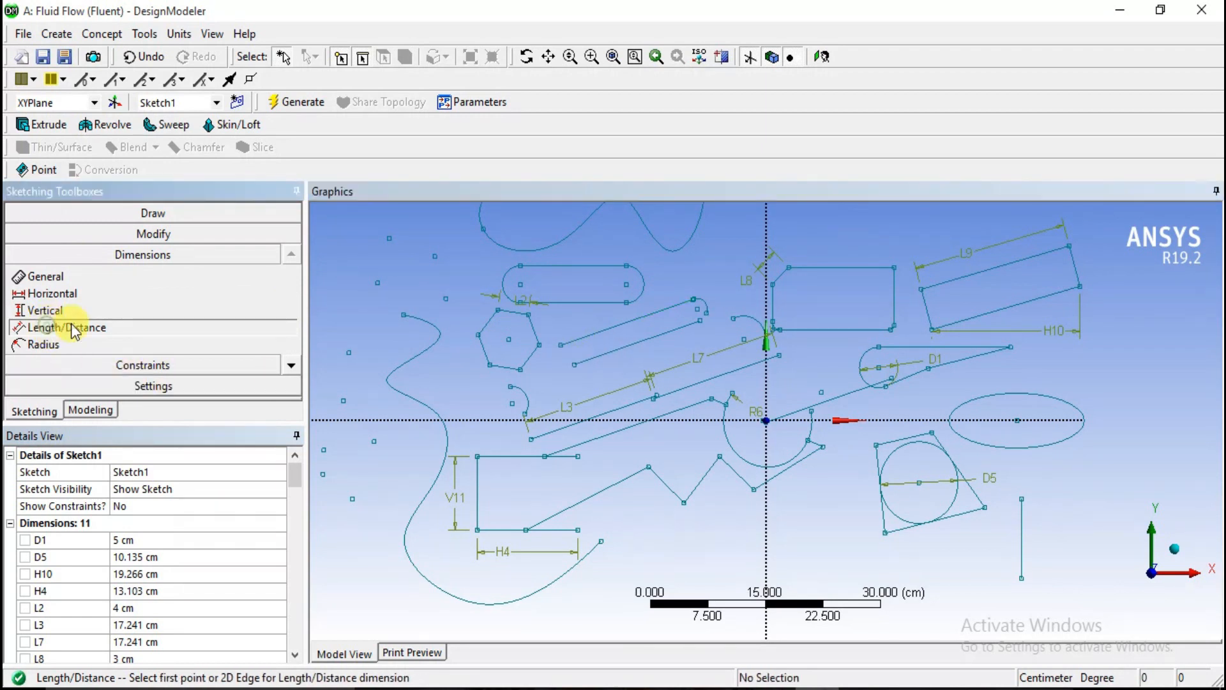
pyautogui.click(560, 345)
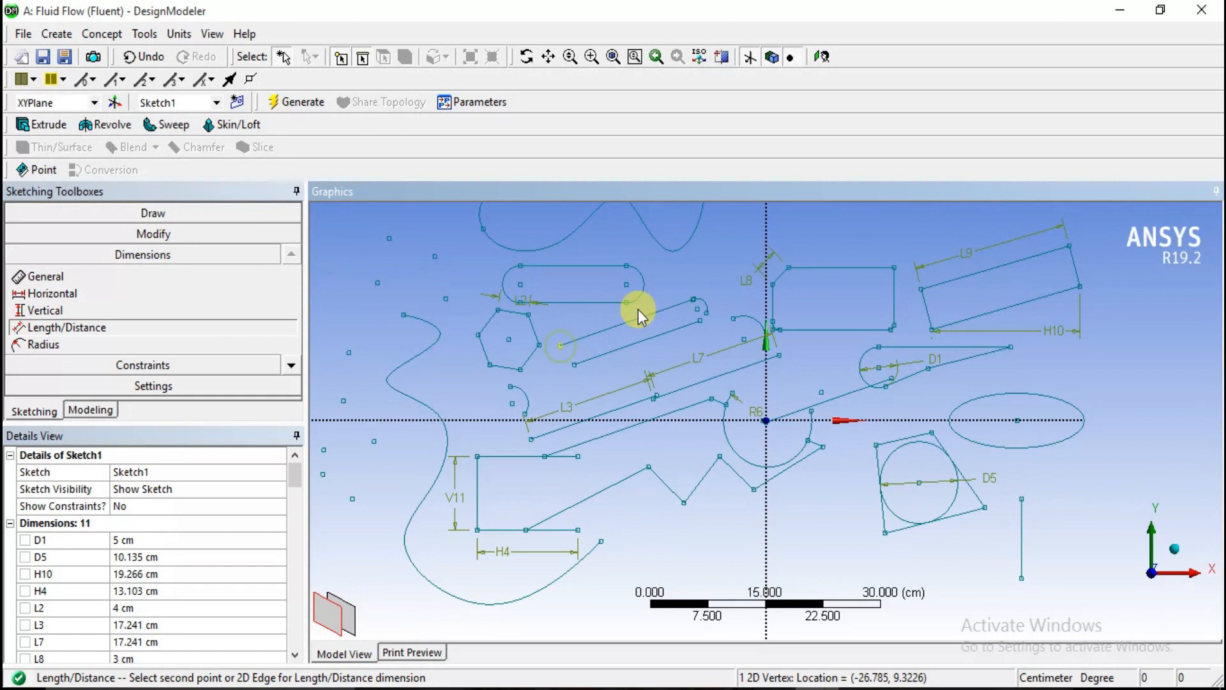
pyautogui.click(694, 299)
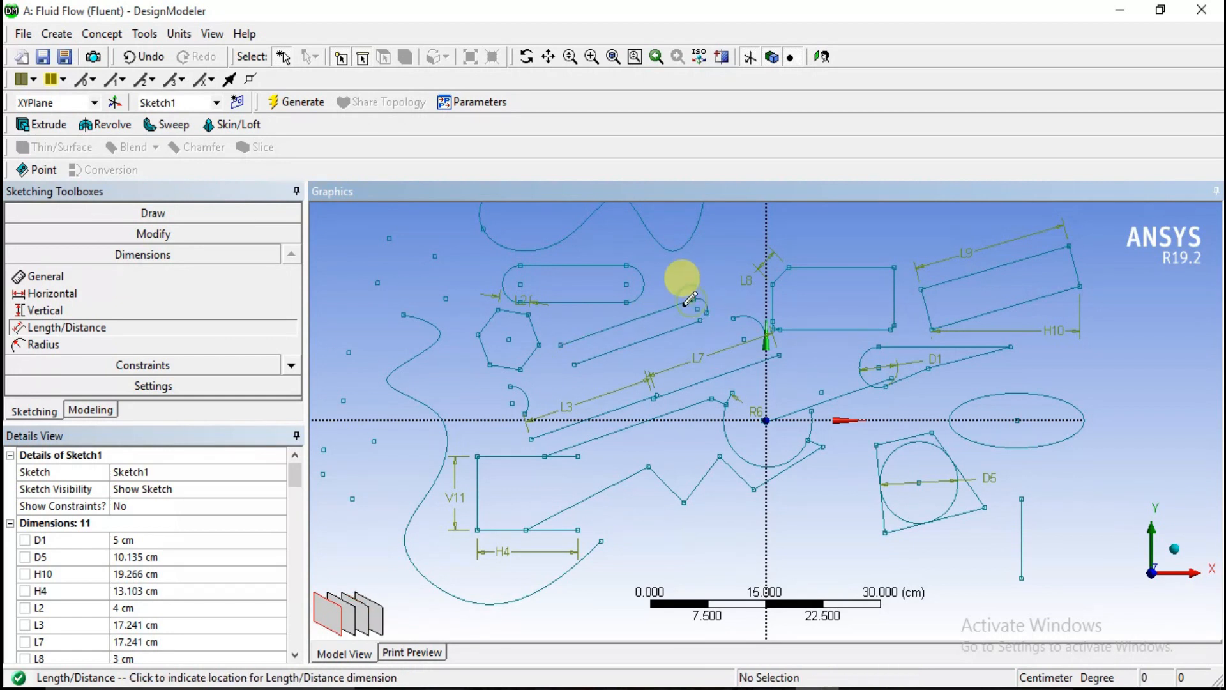
pyautogui.click(655, 317)
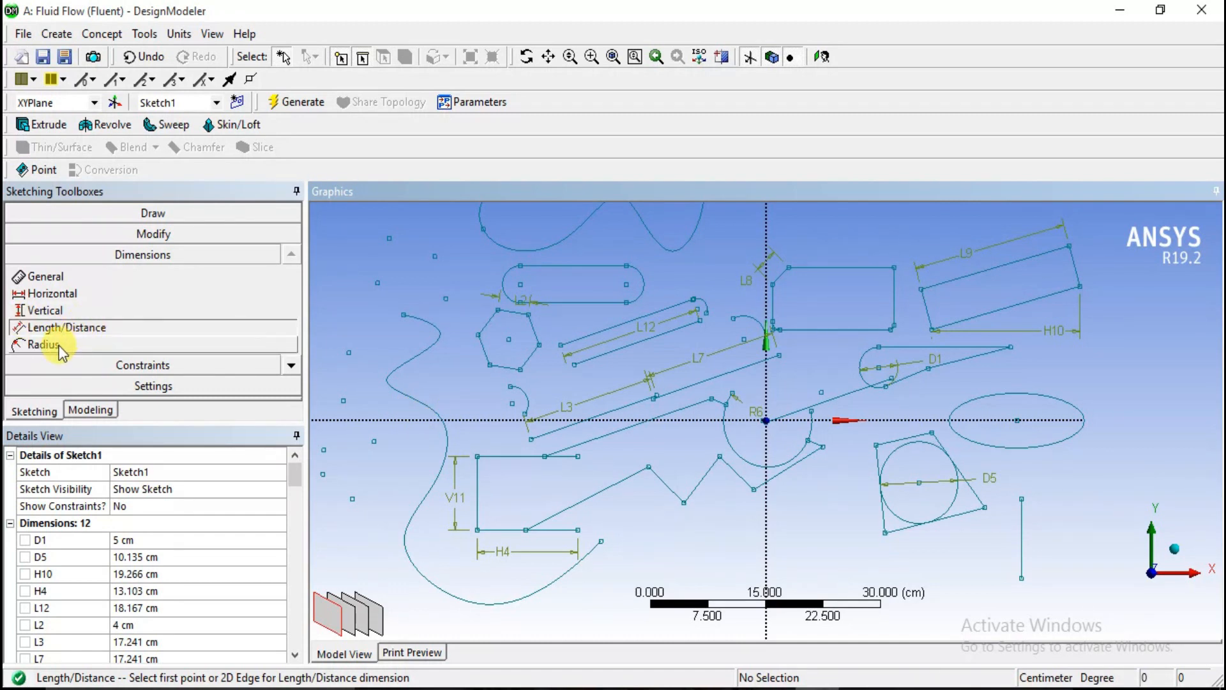
# Add radius dimensions for the ellipse's minor and major axes, placed above and beside the ellipse.
pyautogui.click(291, 365)
pyautogui.click(63, 329)
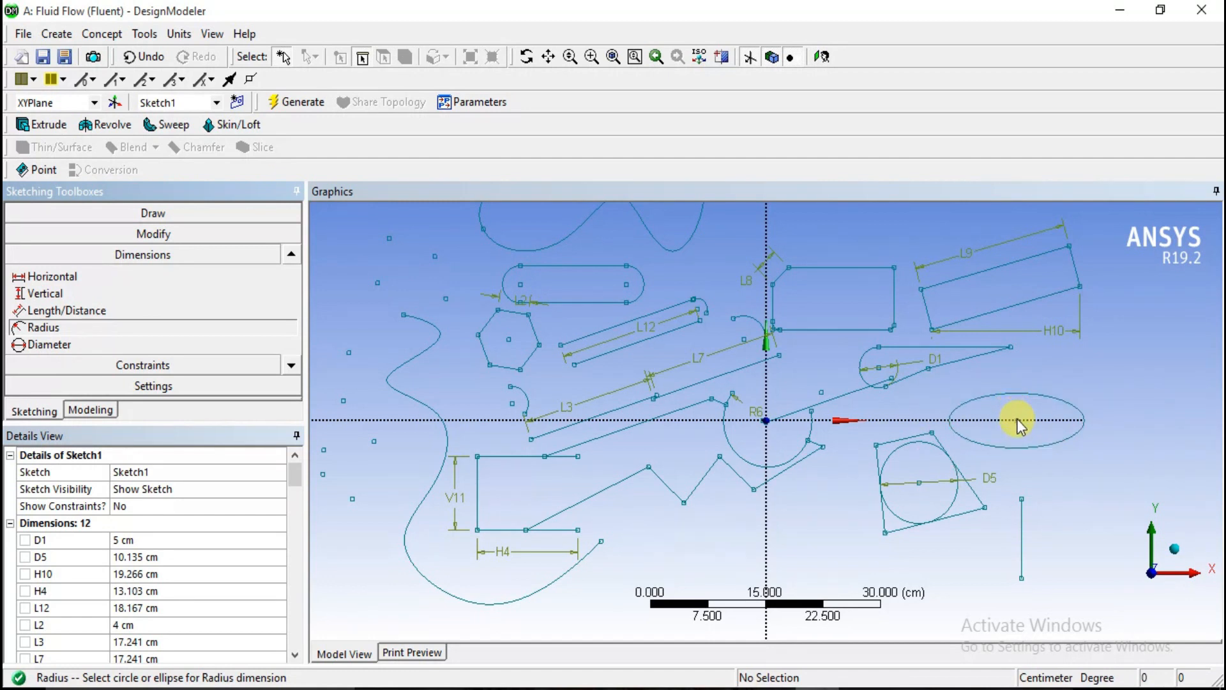
pyautogui.click(1016, 394)
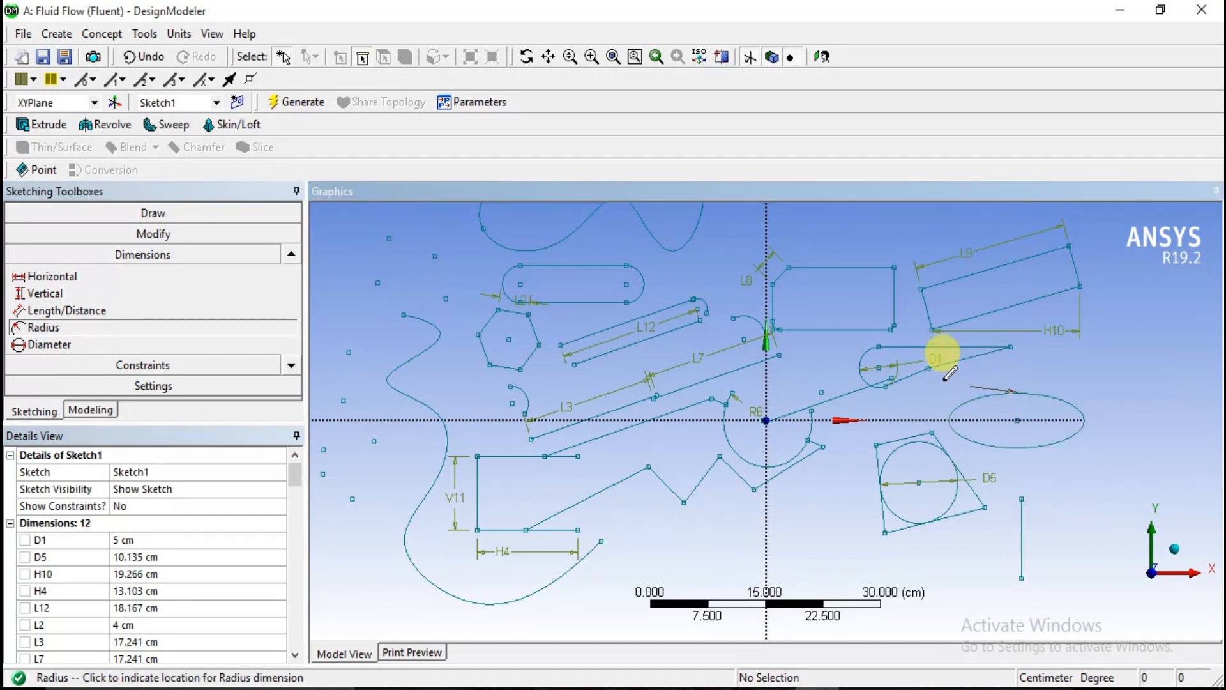
pyautogui.click(1057, 365)
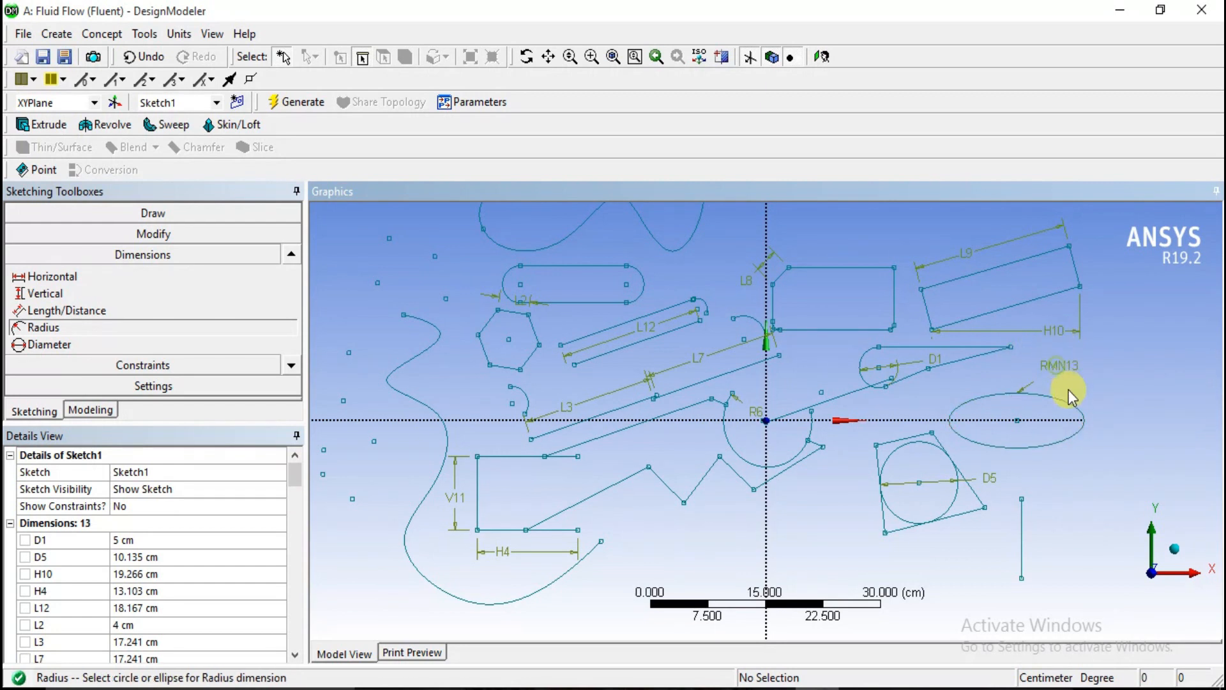
pyautogui.click(1084, 420)
pyautogui.click(1126, 418)
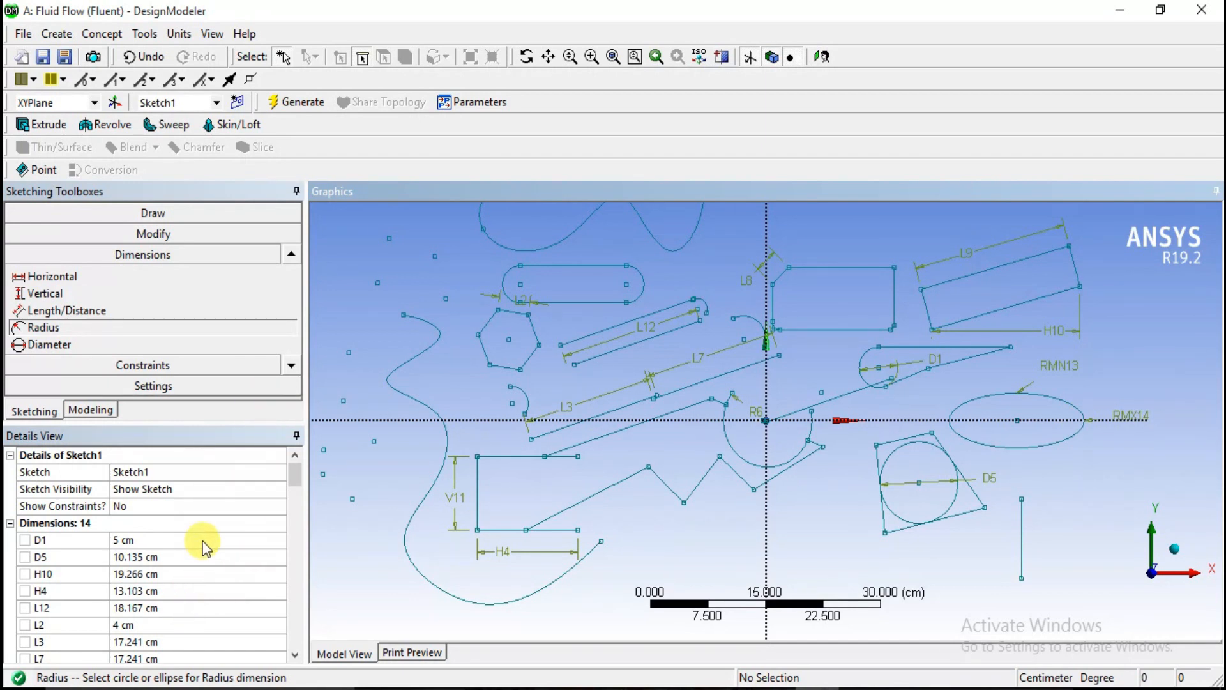
# Set the ellipse's minor radius to 4 cm and its major radius to 10 cm.
pyautogui.scroll(-3, 204, 546)
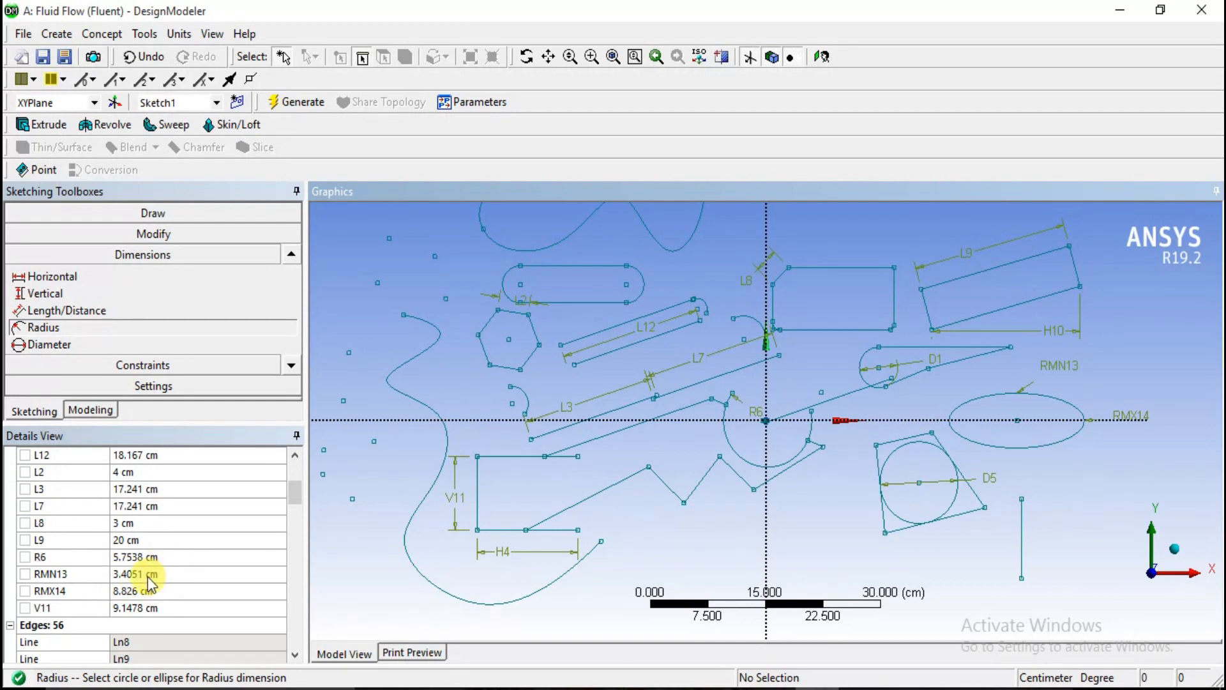
pyautogui.click(131, 576)
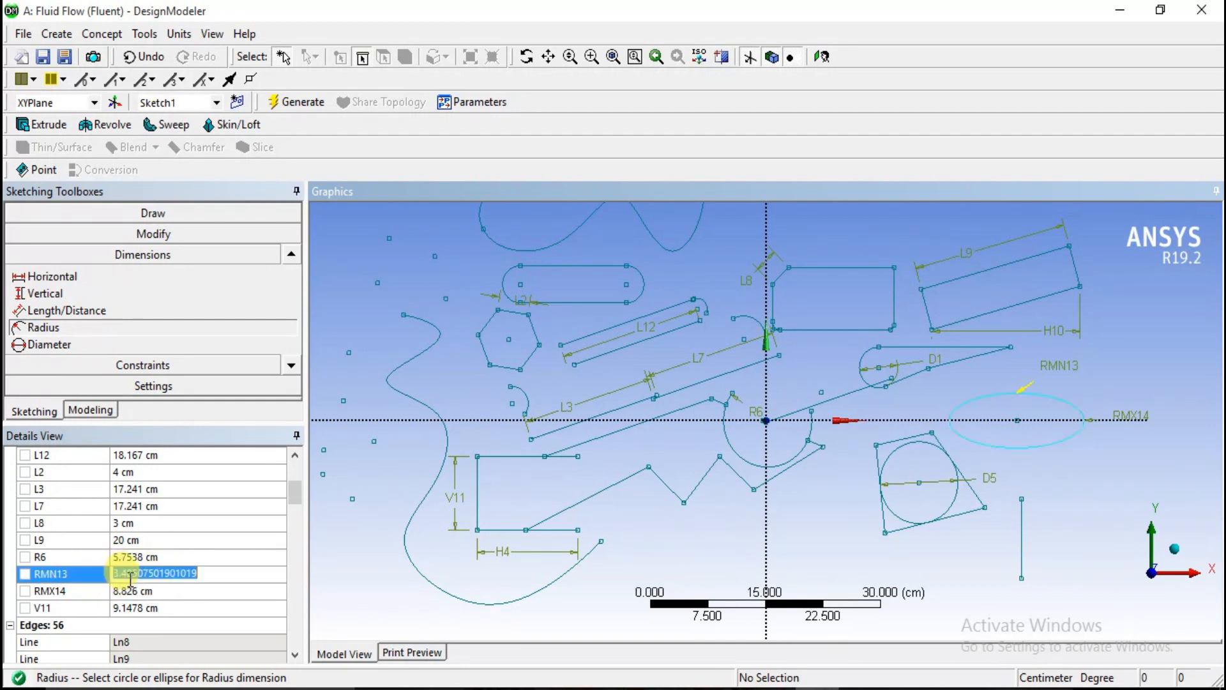
pyautogui.write('4')
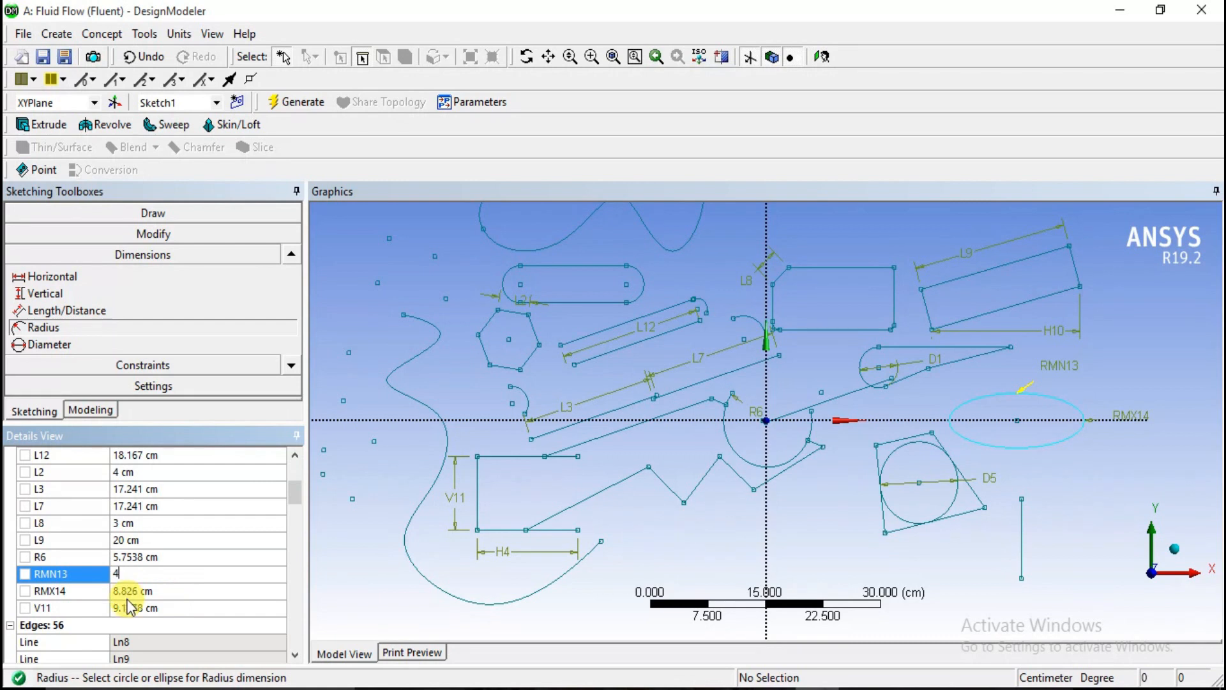
pyautogui.press('Return')
pyautogui.click(178, 586)
pyautogui.write('10')
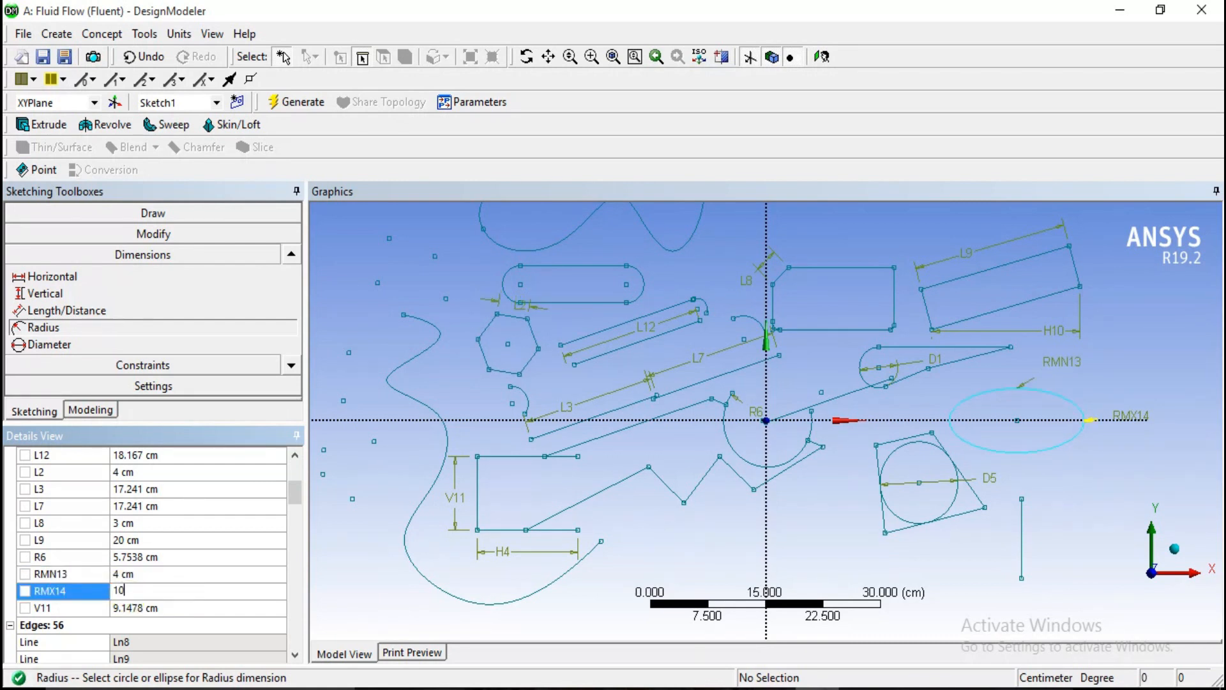
pyautogui.press('Return')
pyautogui.scroll(1, 55, 558)
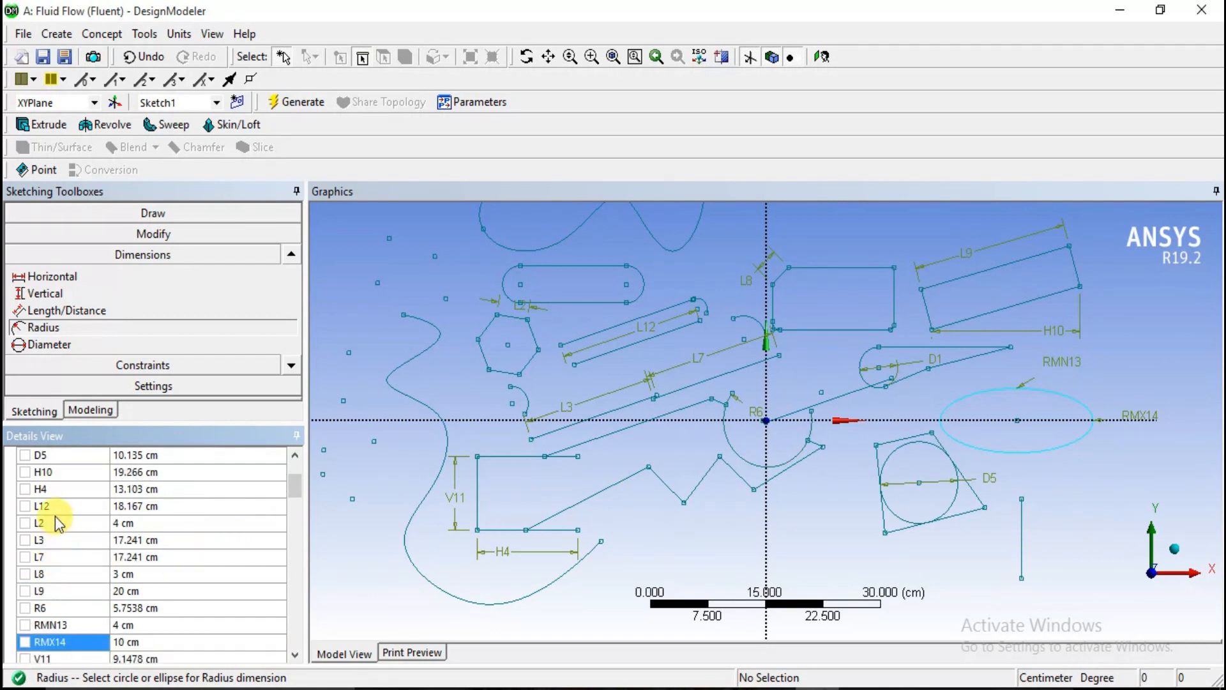
pyautogui.scroll(-1, 73, 549)
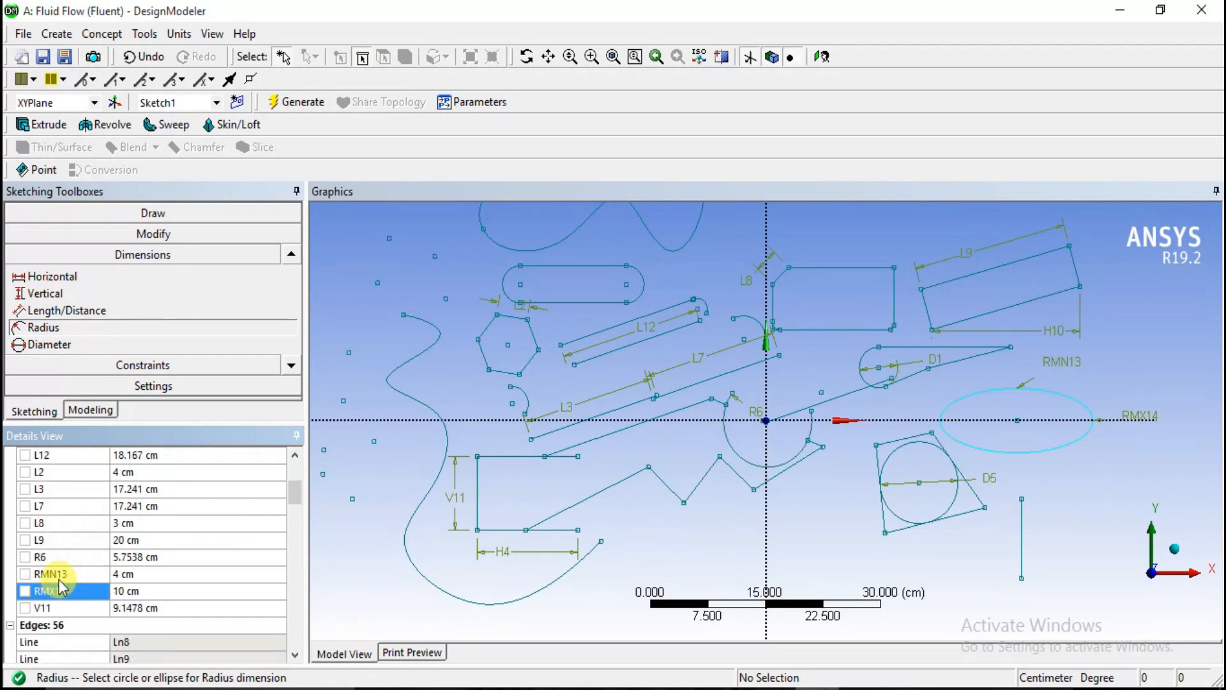
# Try to add a second diameter dimension to the small arc already dimensioned at 5 cm, and undo it.
pyautogui.click(293, 362)
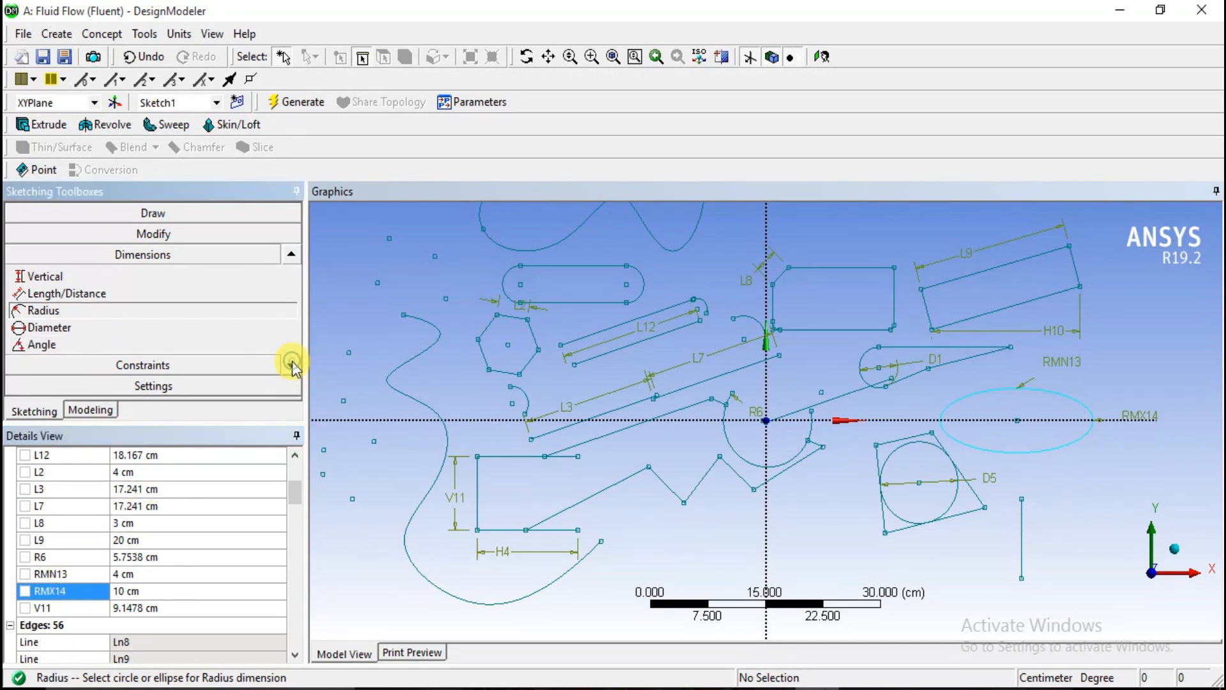
pyautogui.click(39, 328)
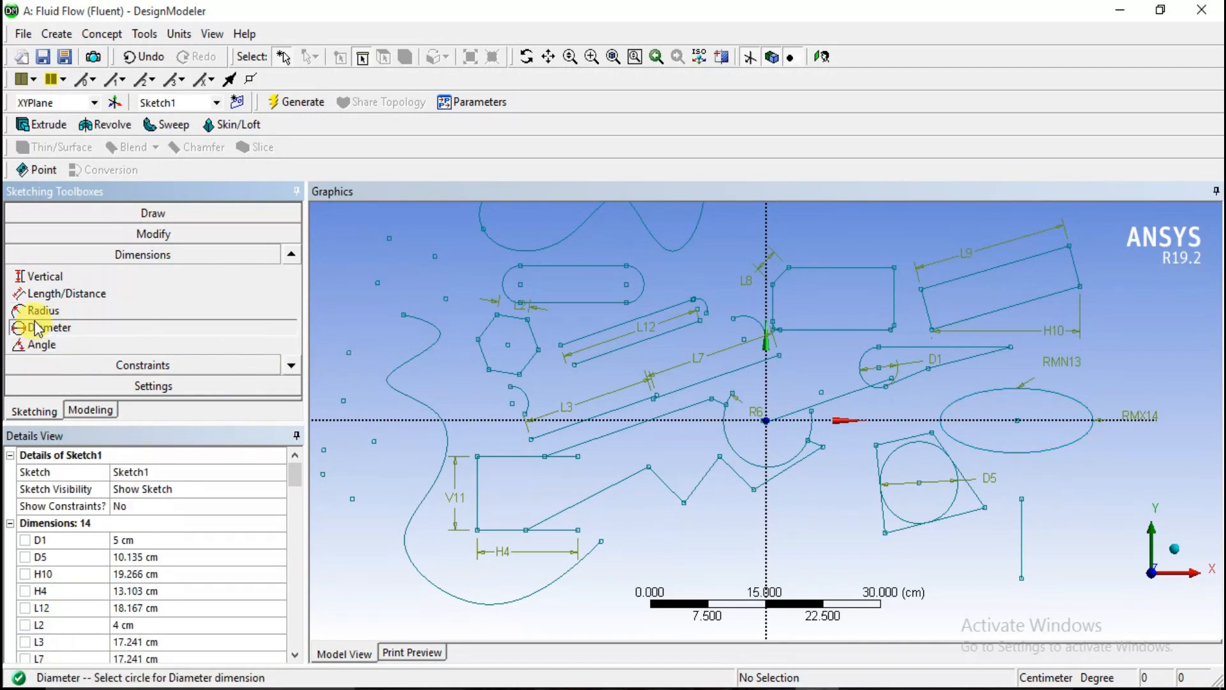
pyautogui.click(867, 368)
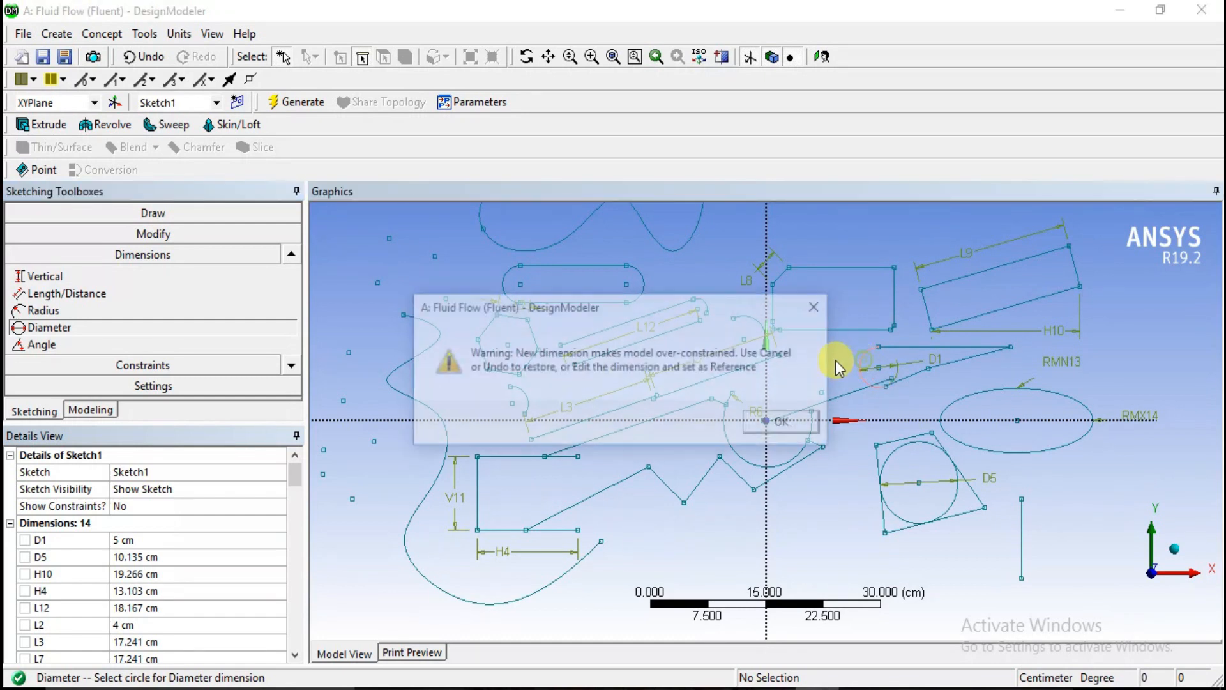
pyautogui.click(786, 422)
pyautogui.click(801, 384)
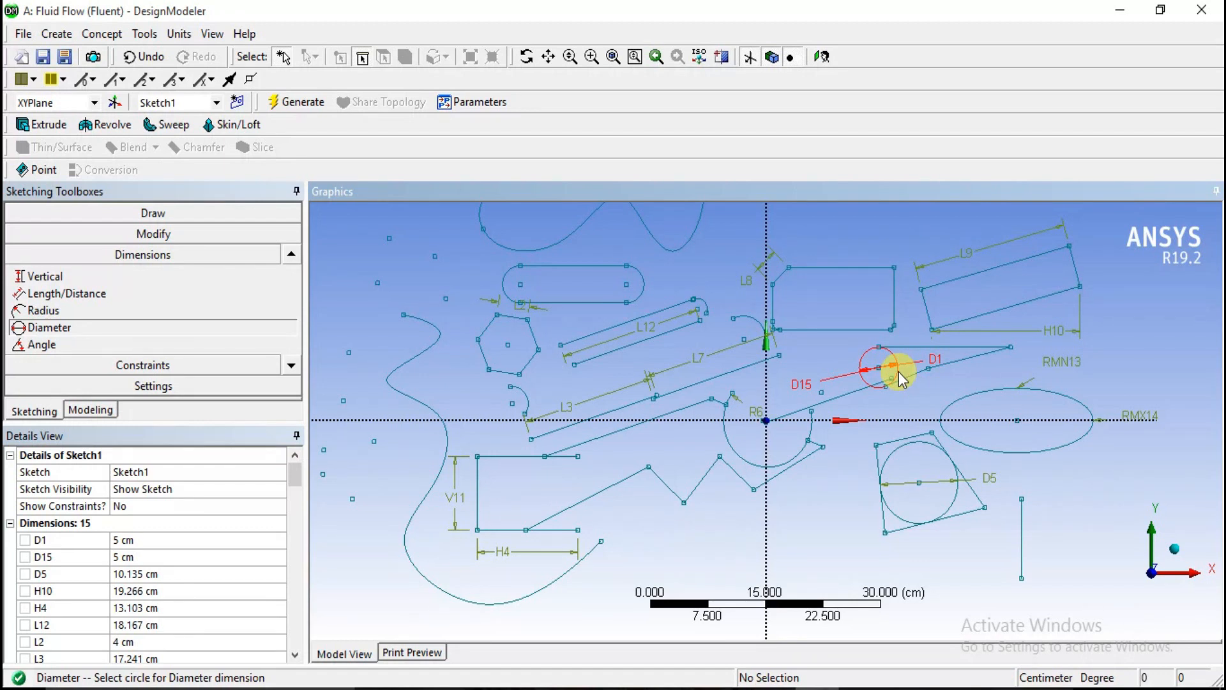
pyautogui.hotkey('ctrl', 'z')
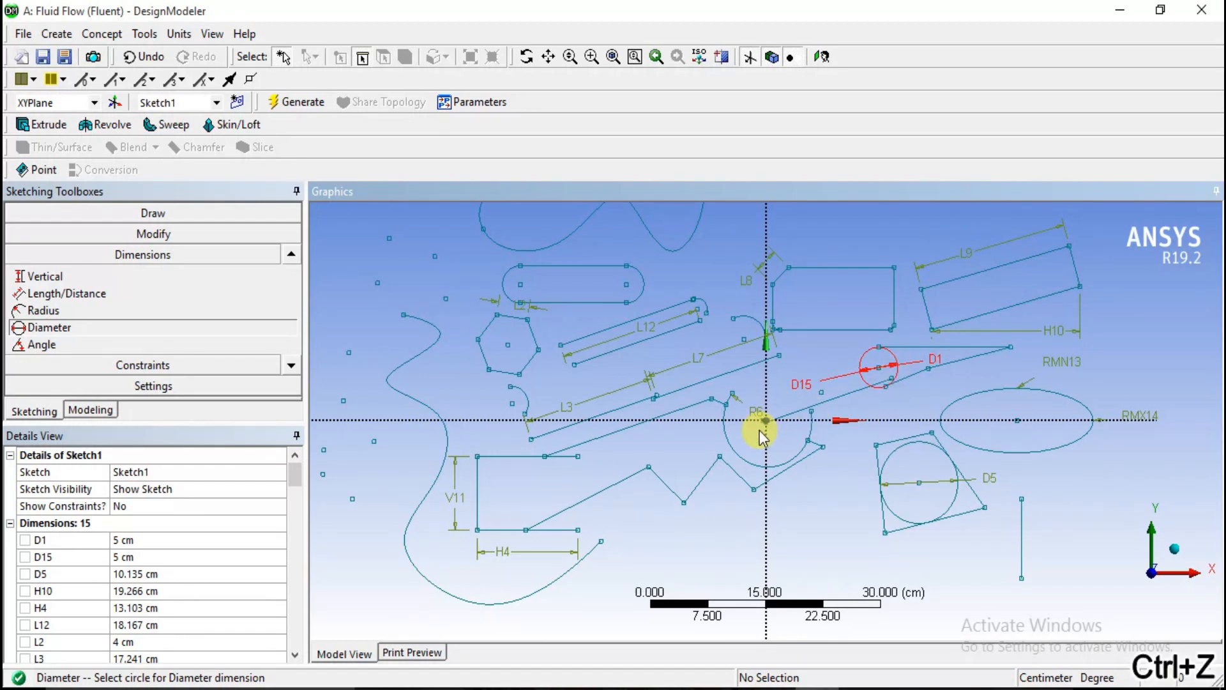
pyautogui.hotkey('ctrl', 'z')
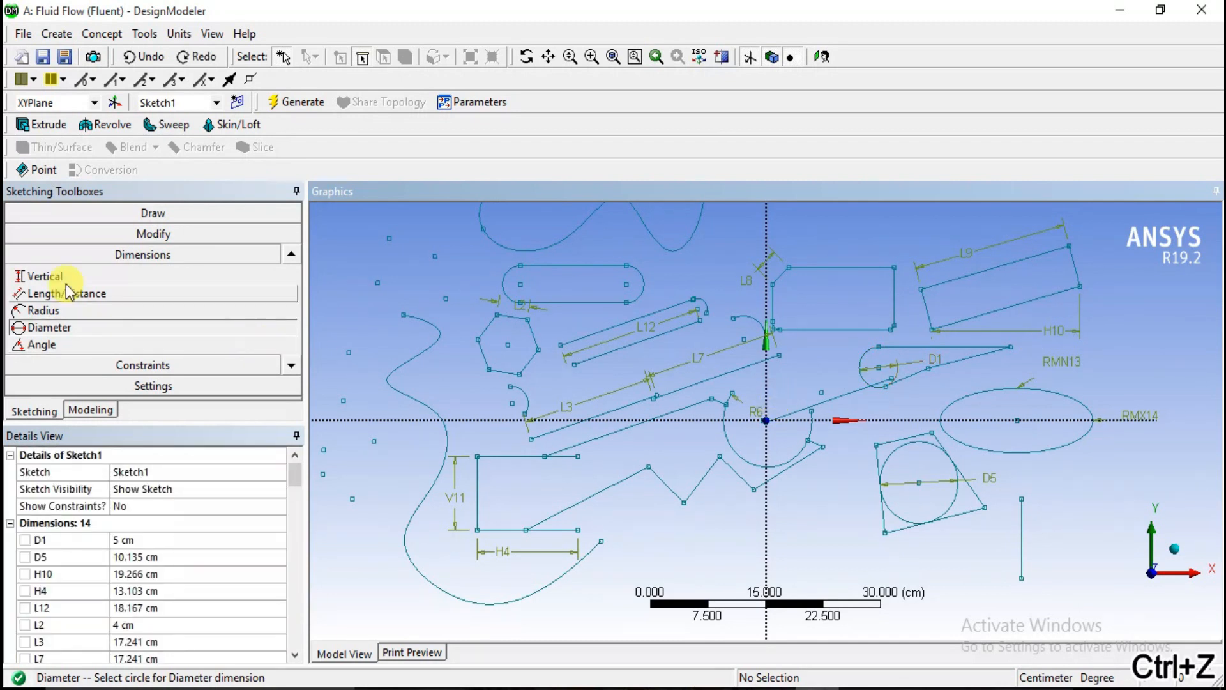
# Add an angle dimension between the long slanted line and the upper edge of the open rectangular profile that it meets.
pyautogui.click(48, 345)
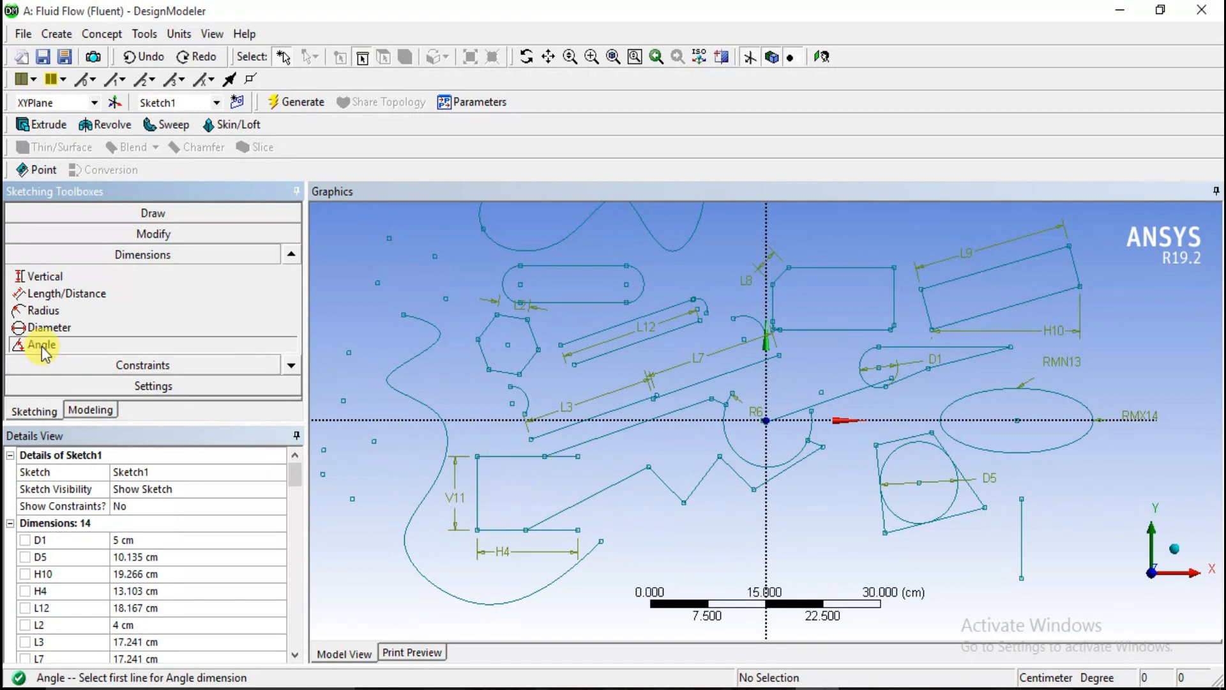
pyautogui.click(599, 446)
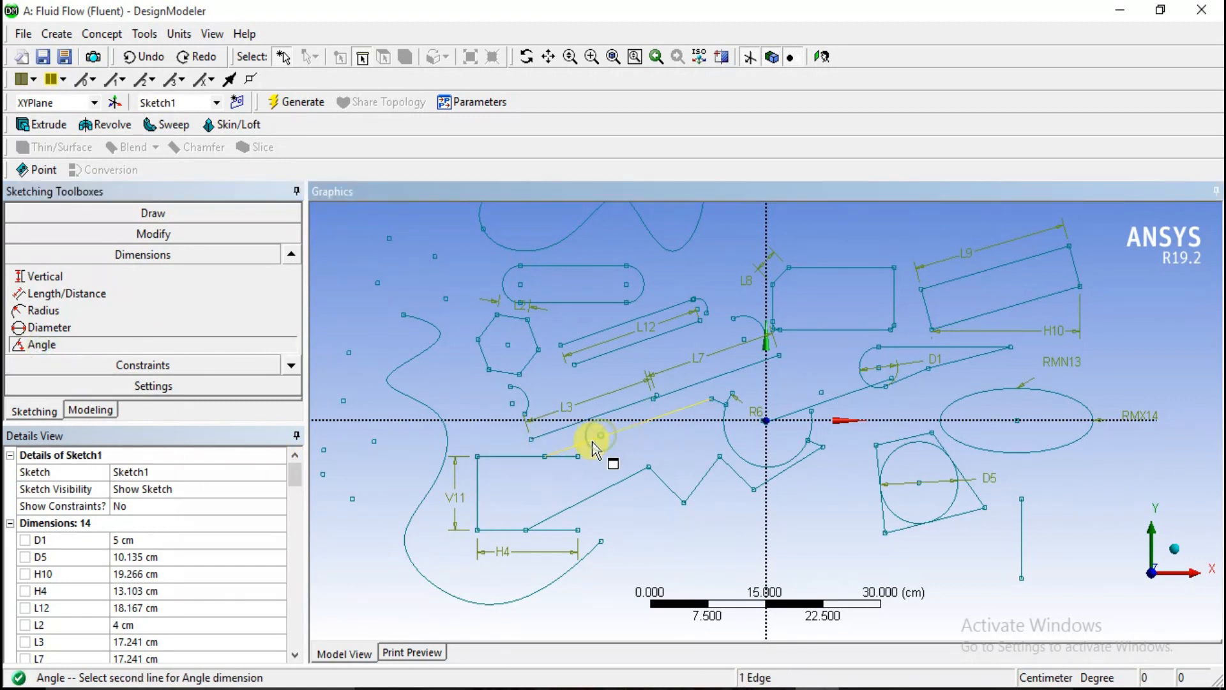
pyautogui.click(562, 457)
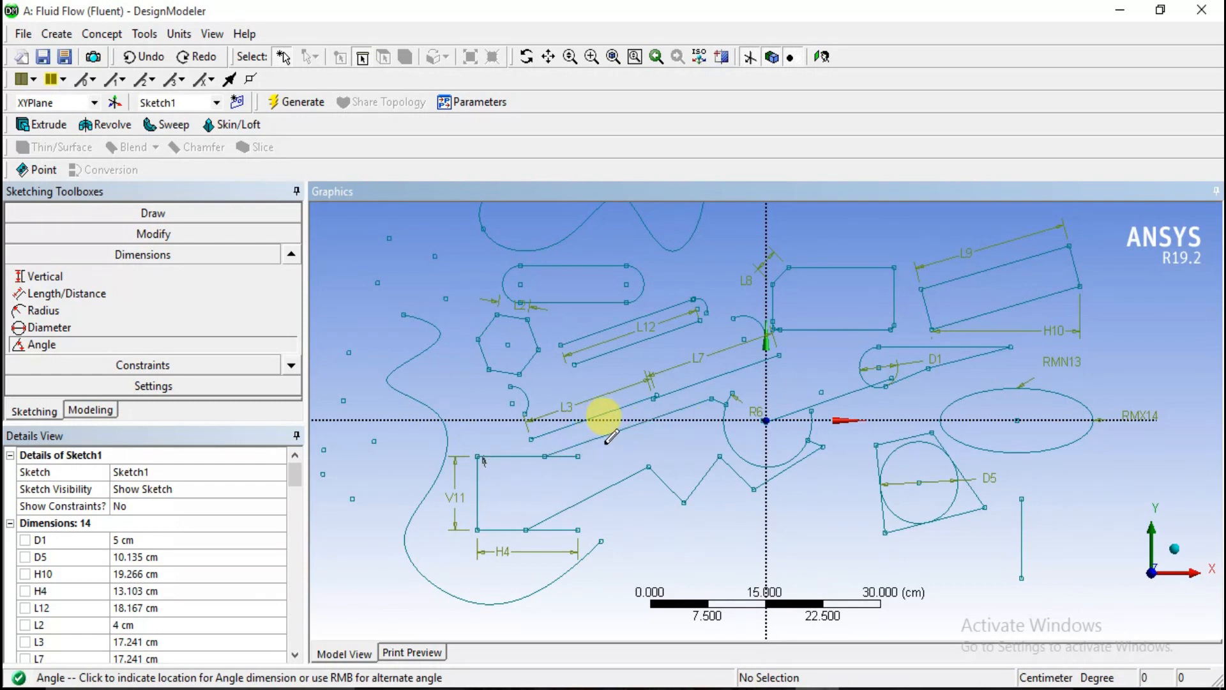
pyautogui.click(598, 443)
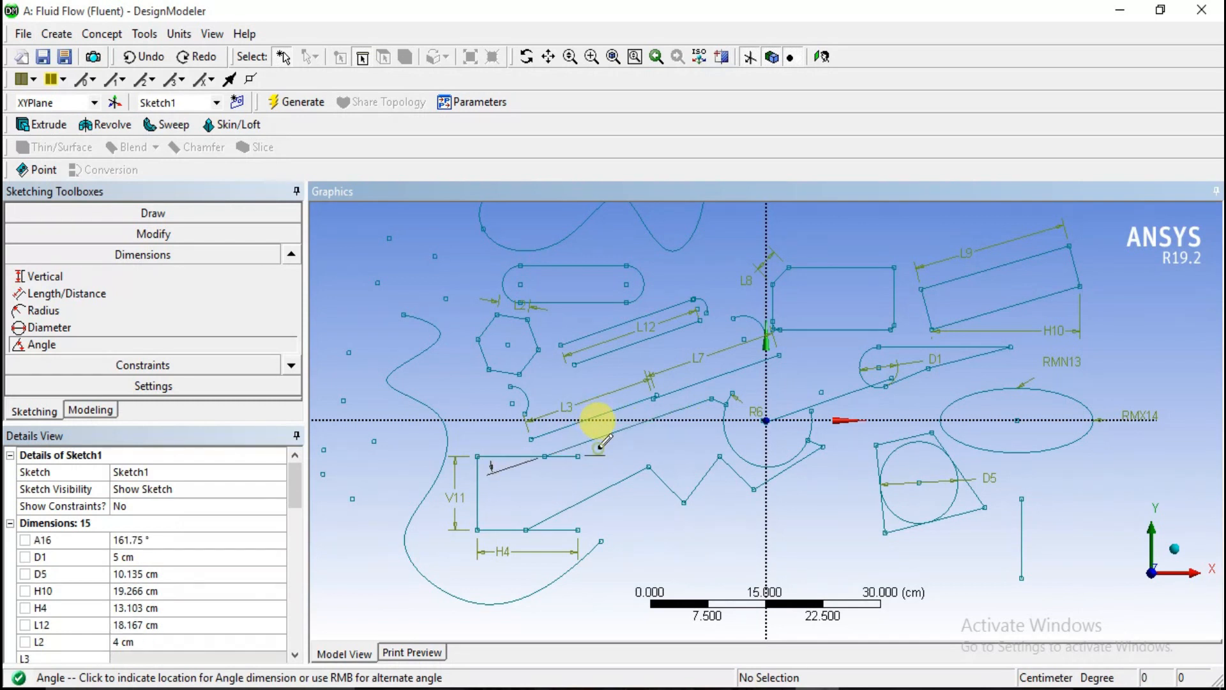
pyautogui.scroll(1, 501, 461)
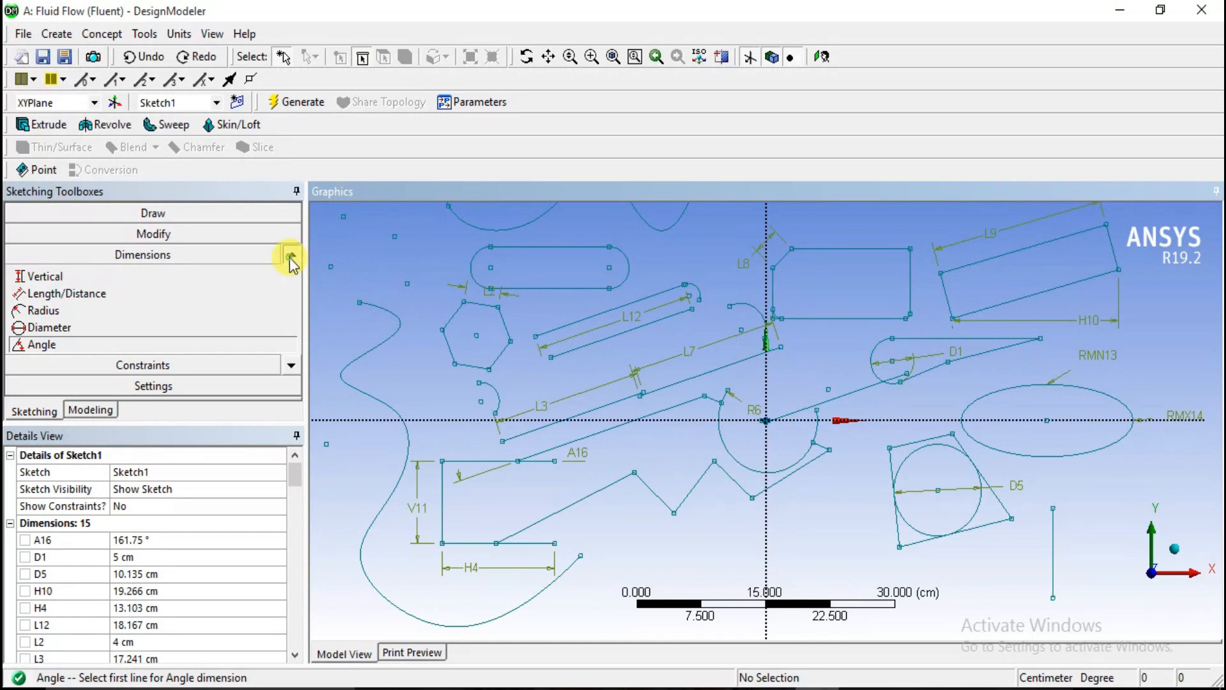
# Apply a Fixed constraint to the lower straight edge of the rounded slot.
pyautogui.click(290, 256)
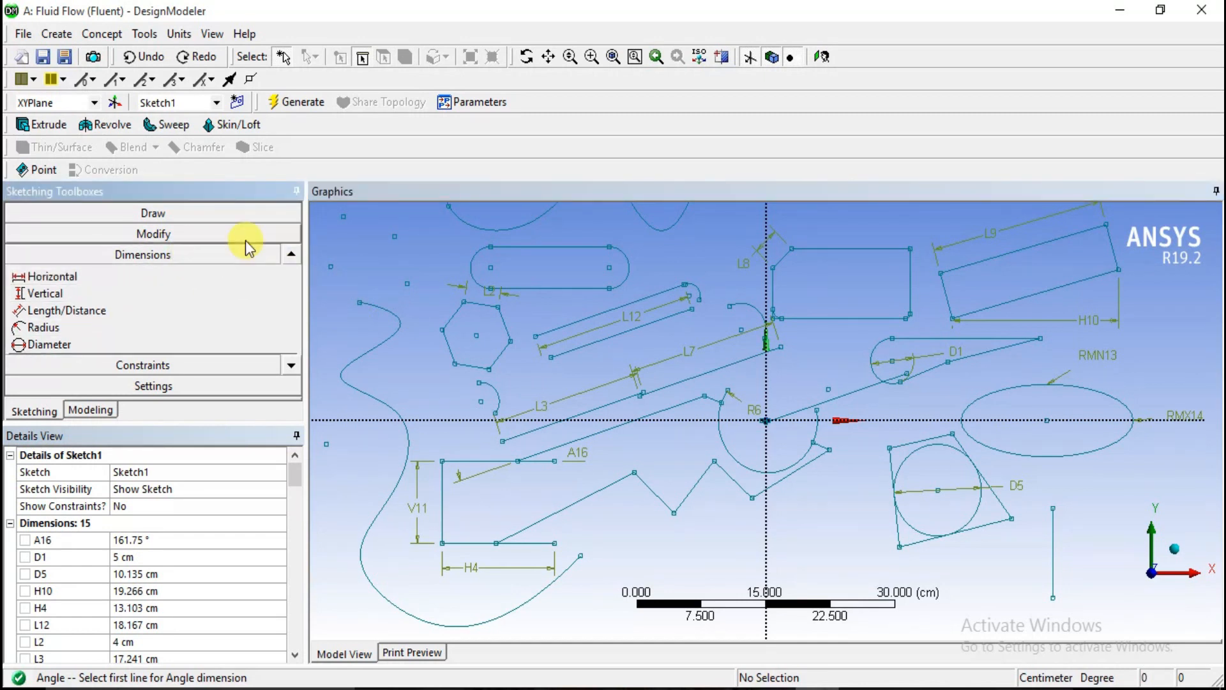
pyautogui.click(291, 255)
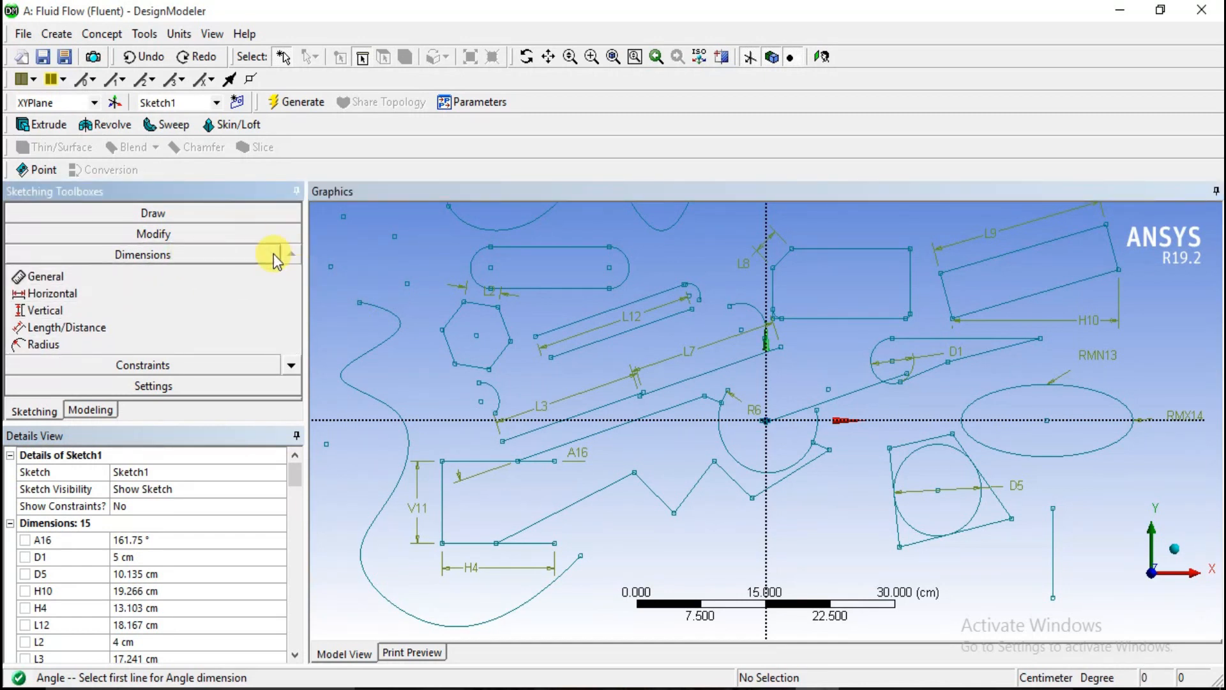
pyautogui.click(228, 373)
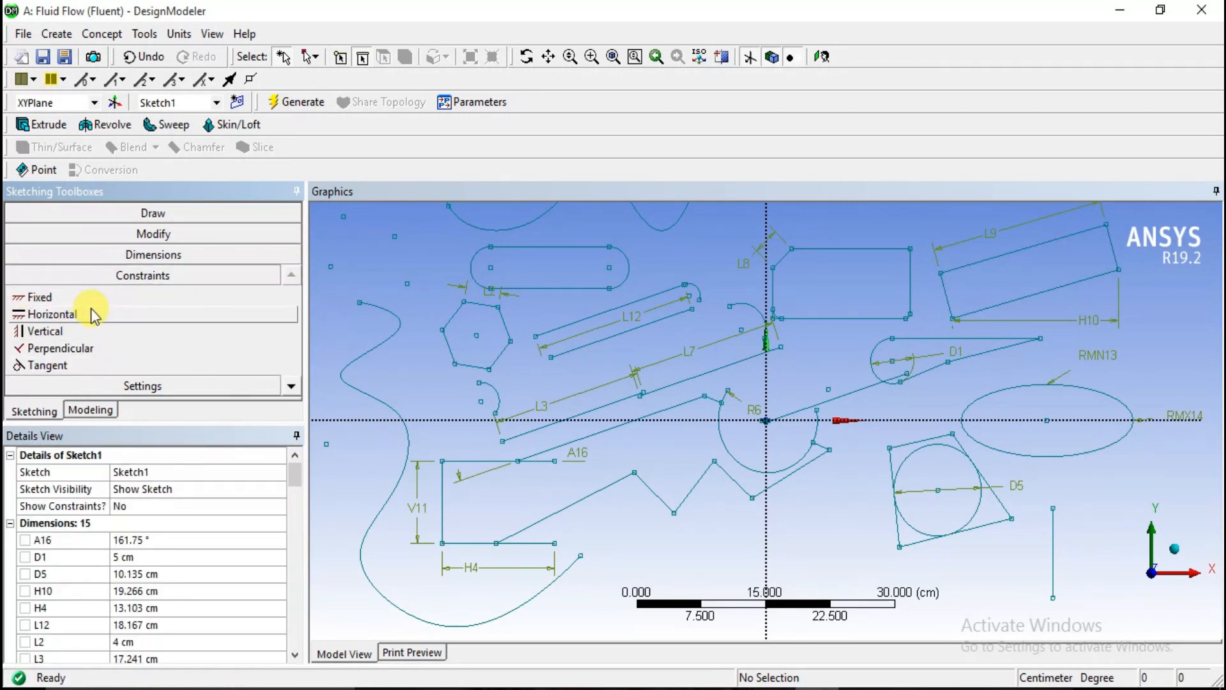
pyautogui.click(39, 297)
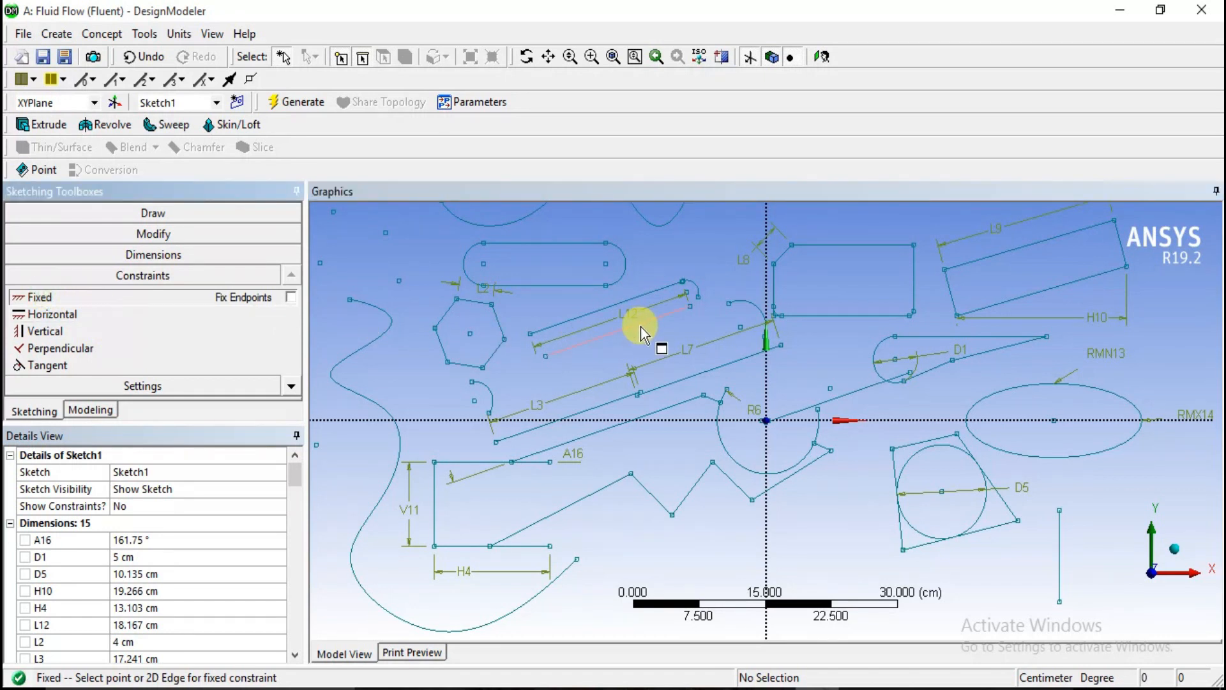
pyautogui.click(520, 286)
pyautogui.scroll(1, 557, 299)
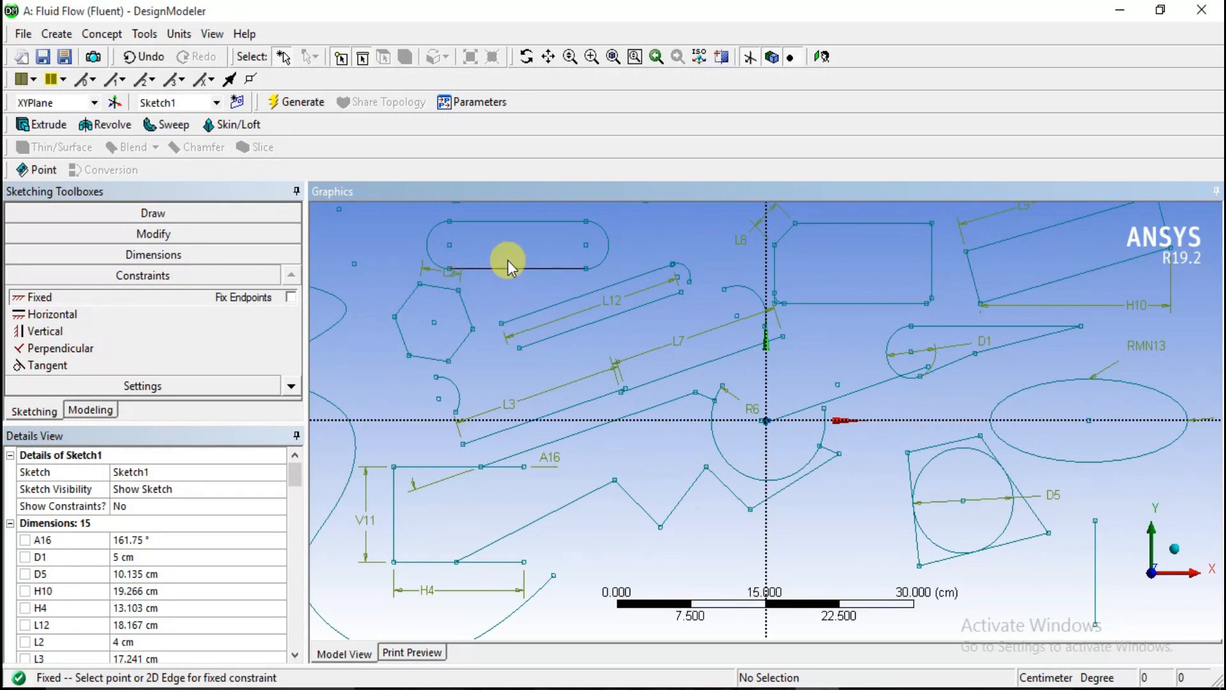
# Add a vertical dimension between the upper and lower straight edges of the rounded slot.
pyautogui.click(109, 253)
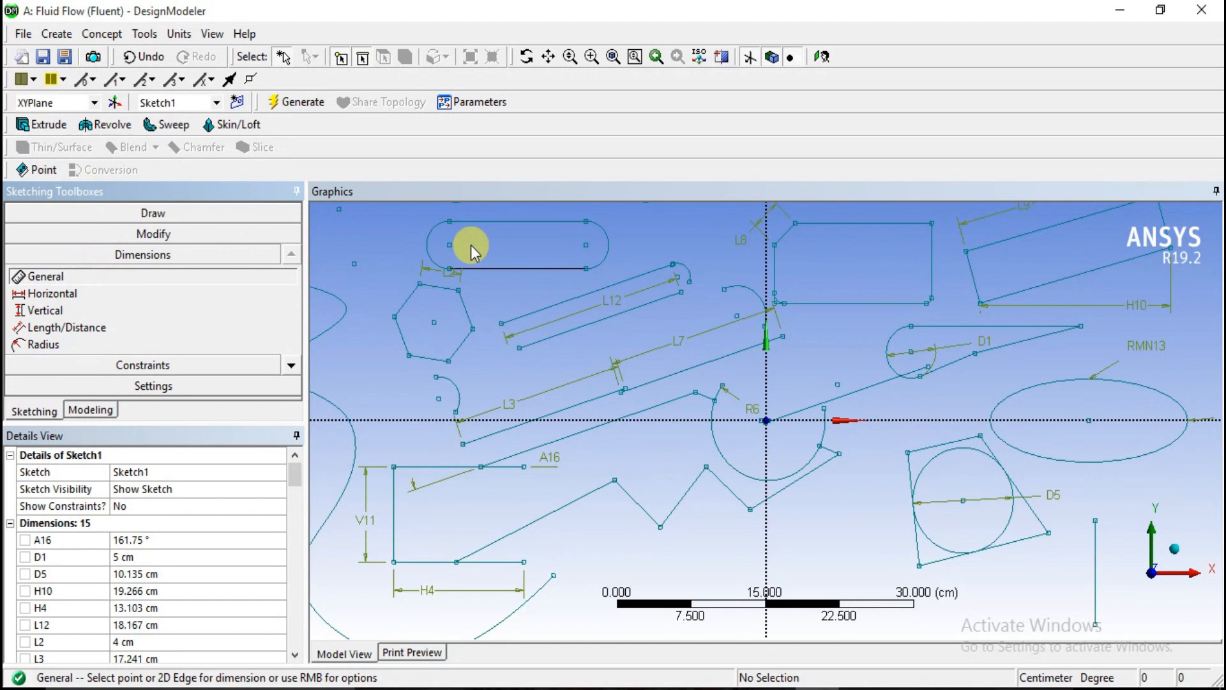
pyautogui.click(483, 222)
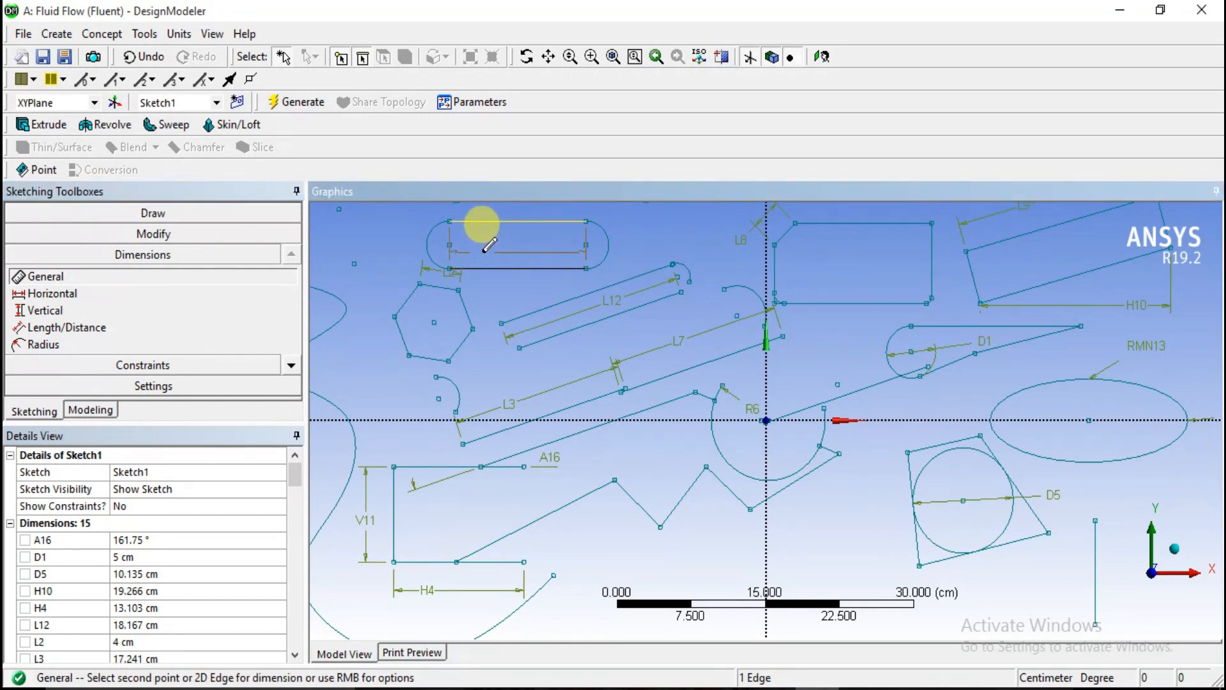
pyautogui.click(35, 311)
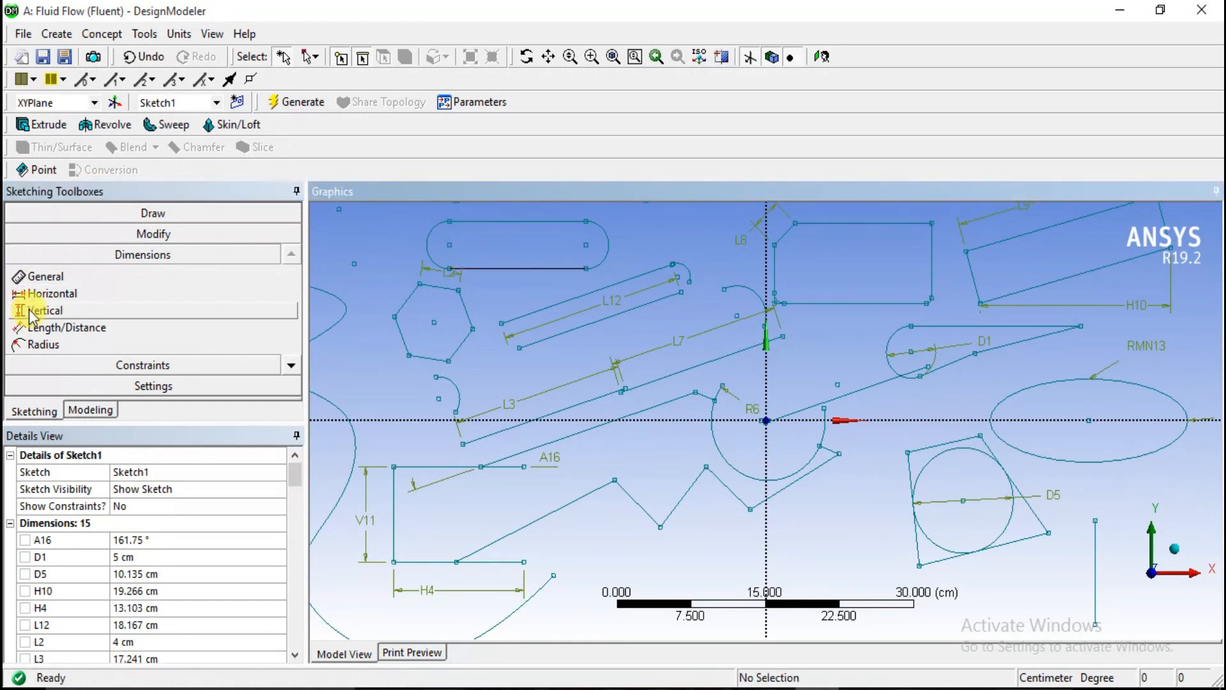
pyautogui.click(474, 223)
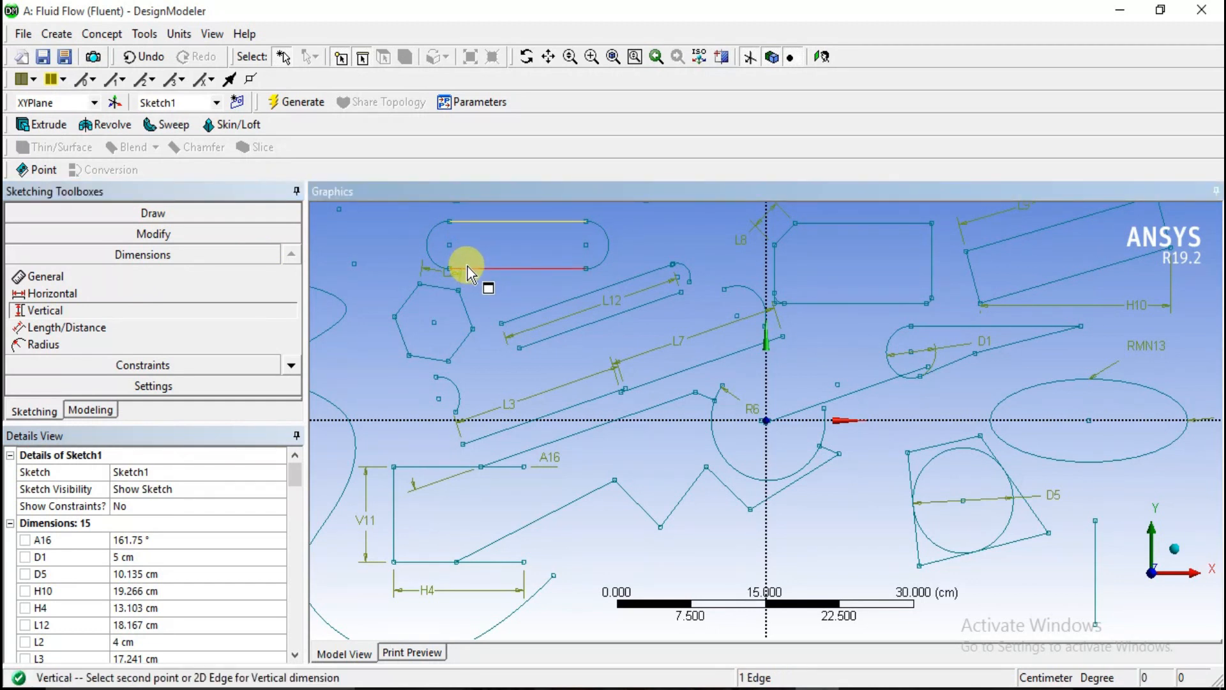
pyautogui.click(468, 268)
pyautogui.click(395, 248)
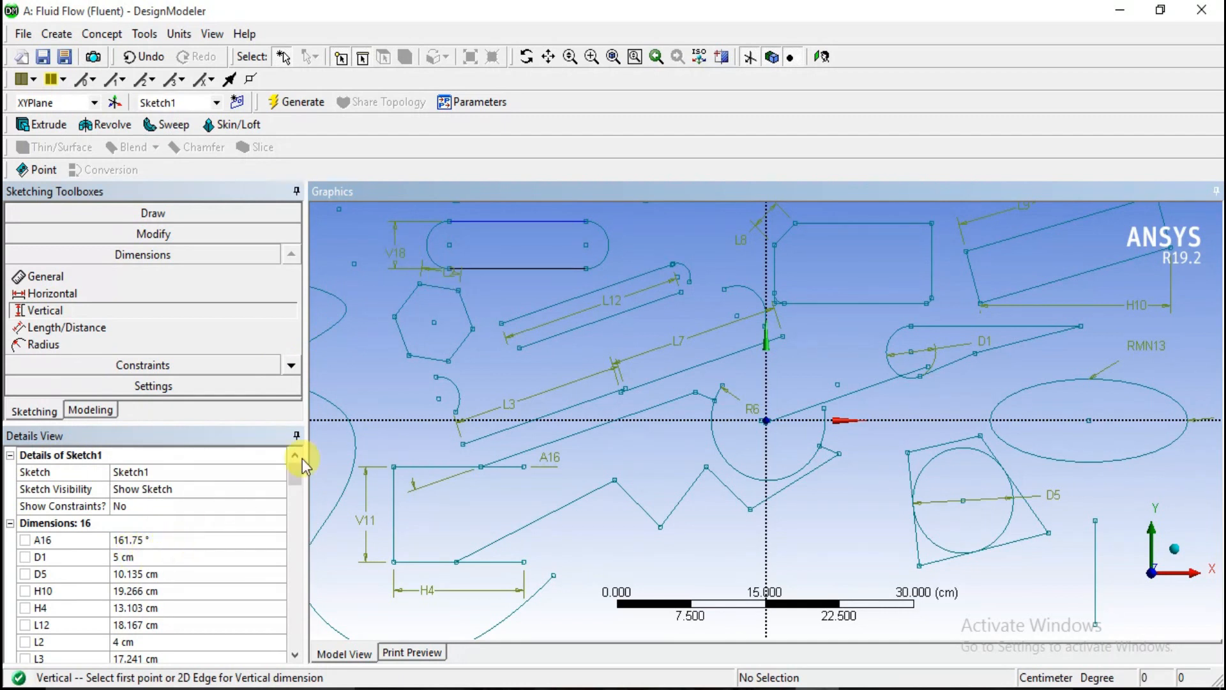
# Set the rounded slot's vertical height dimension to 5 cm.
pyautogui.moveTo(294, 473)
pyautogui.mouseDown()
pyautogui.moveTo(283, 550)
pyautogui.moveTo(287, 493)
pyautogui.mouseUp()
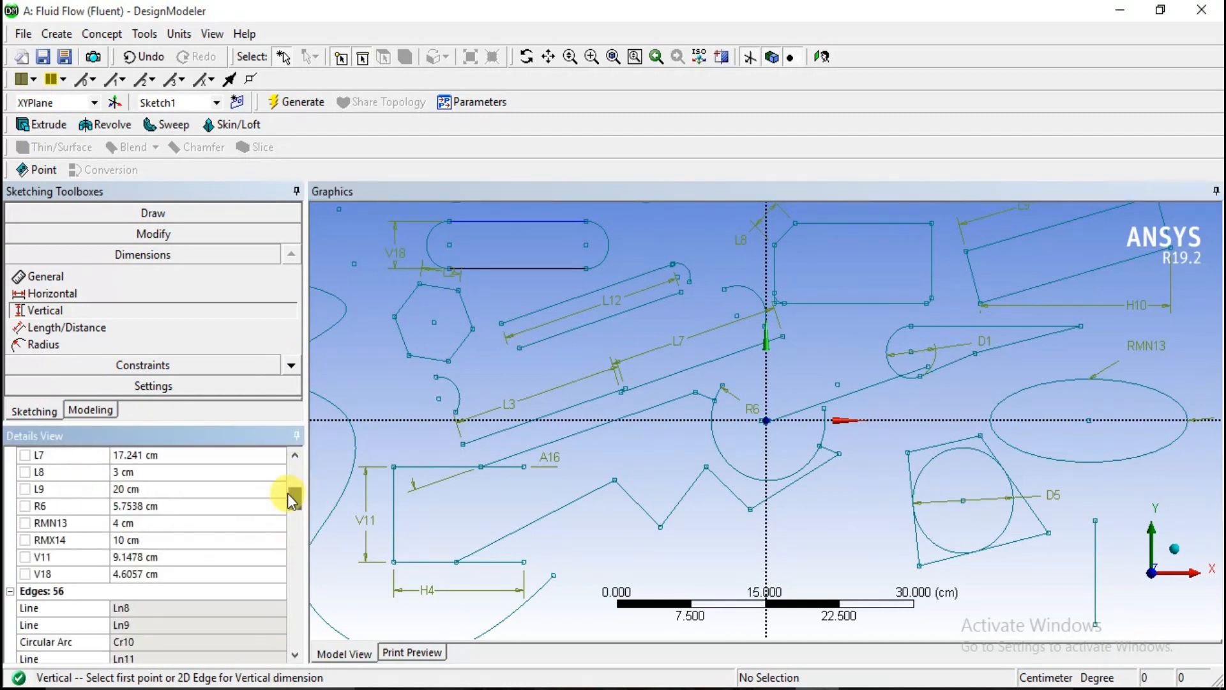
pyautogui.click(153, 572)
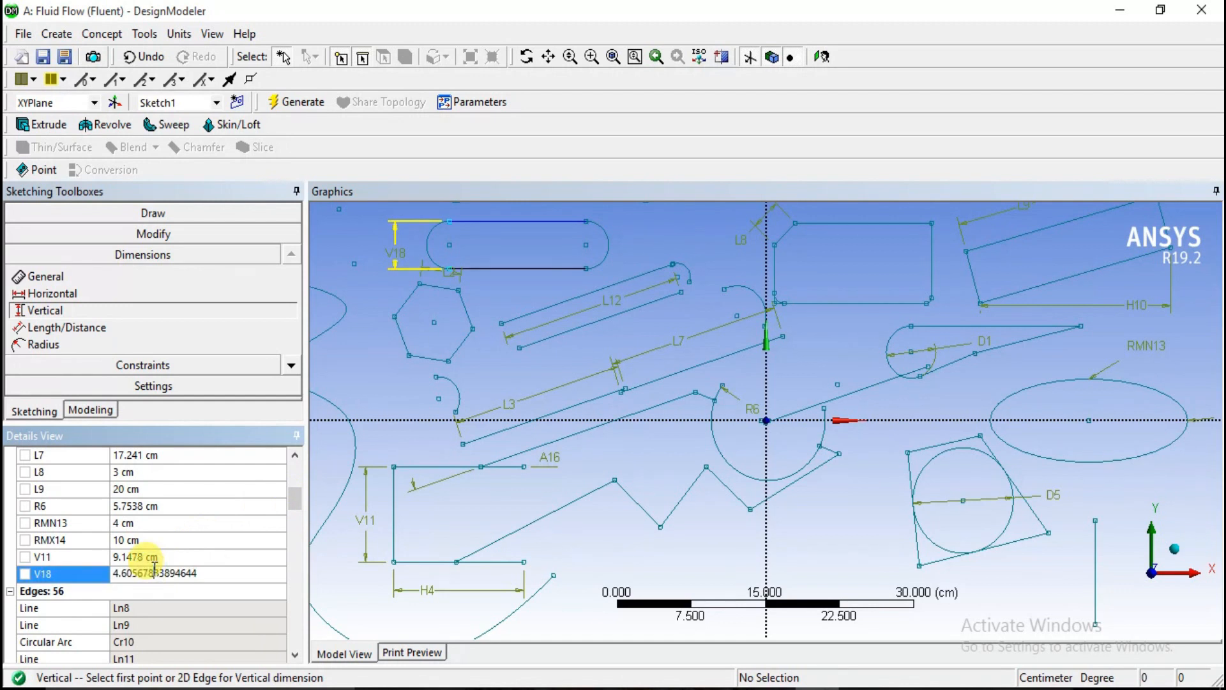
pyautogui.doubleClick(154, 570)
pyautogui.write('5')
pyautogui.press('Return')
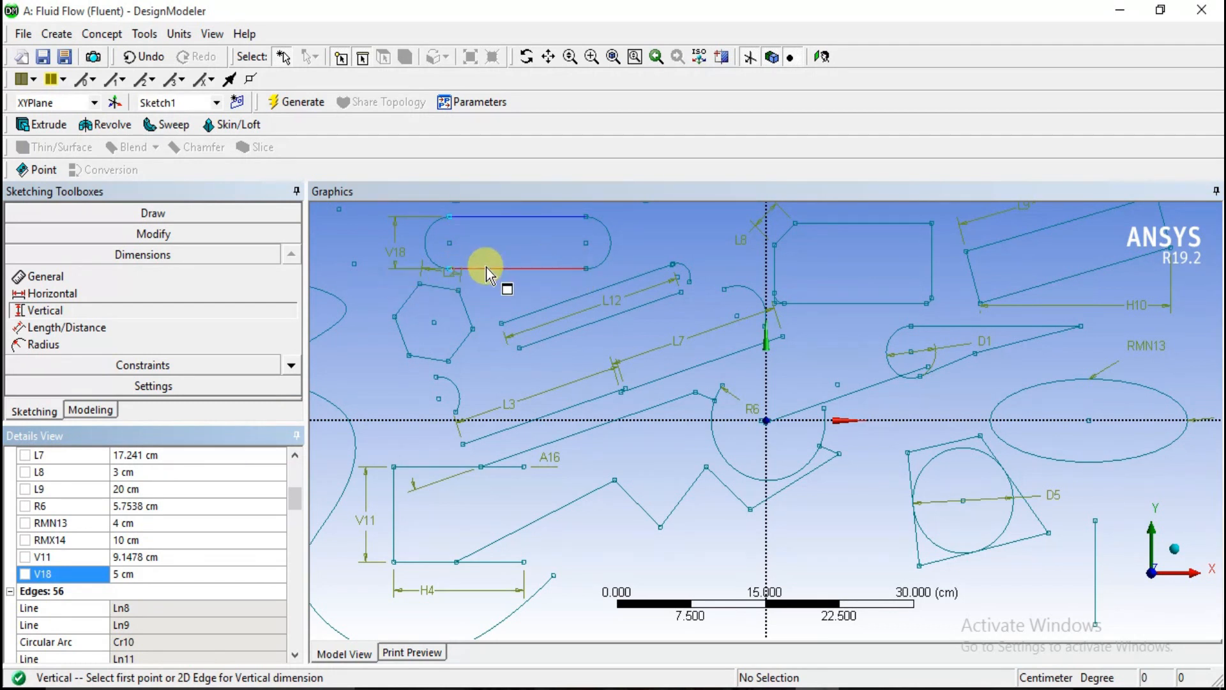
# Apply a Horizontal constraint to the lower edge of the open rectangular profile.
pyautogui.click(178, 364)
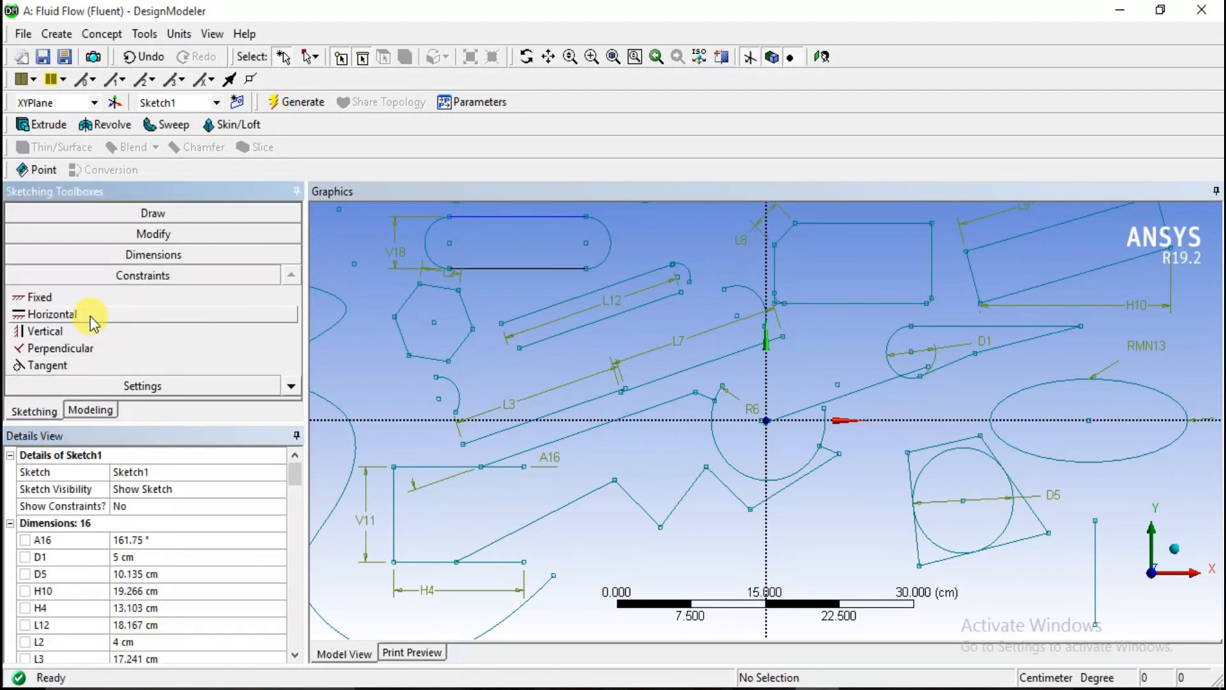
pyautogui.click(57, 315)
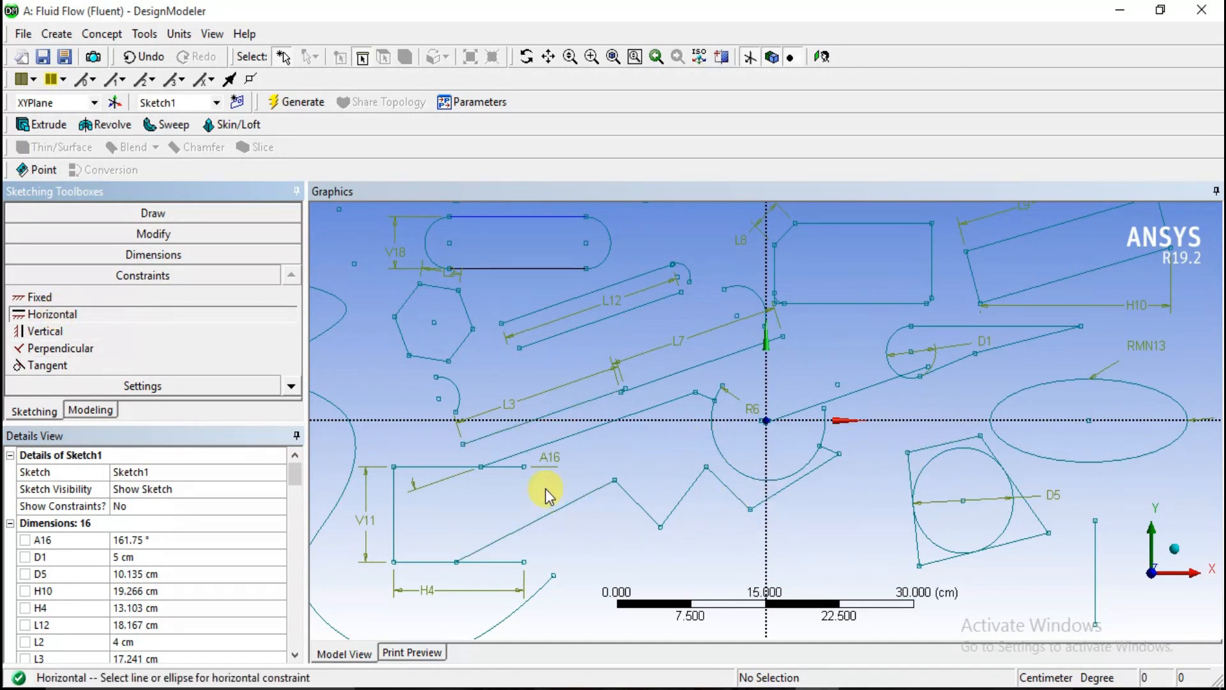
pyautogui.click(393, 511)
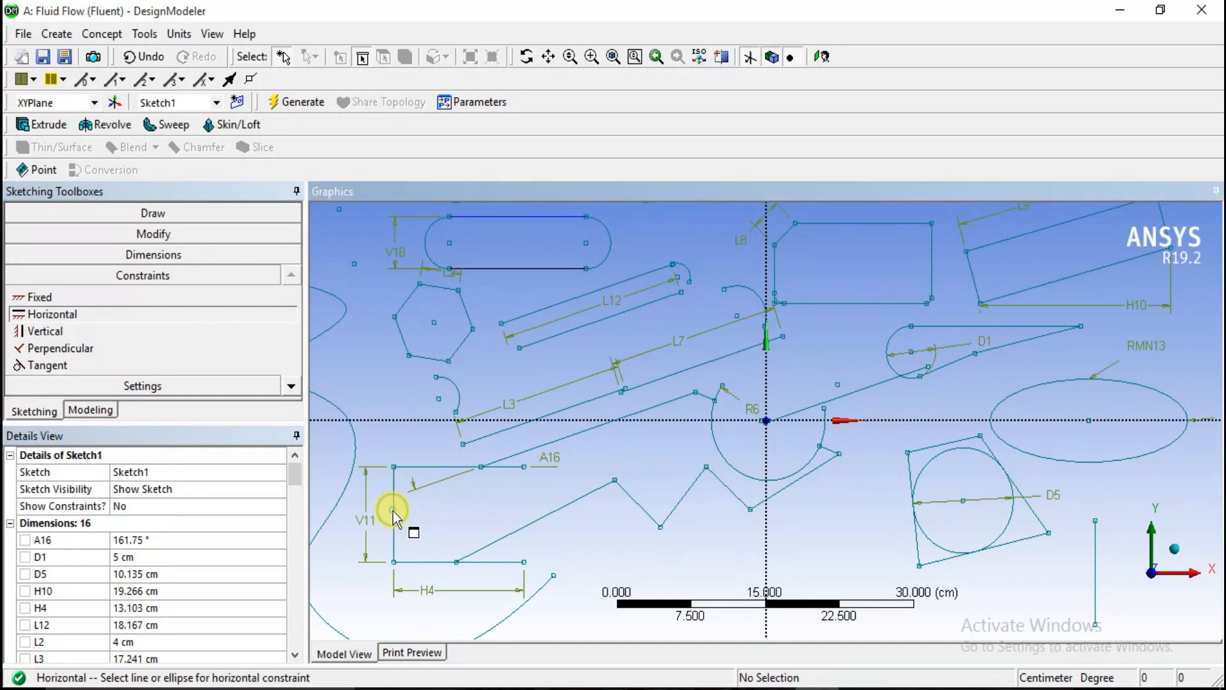
pyautogui.click(437, 562)
# Apply a Perpendicular constraint between the left and lower edges of the quadrilateral around the circle, at their shared corner.
pyautogui.click(40, 332)
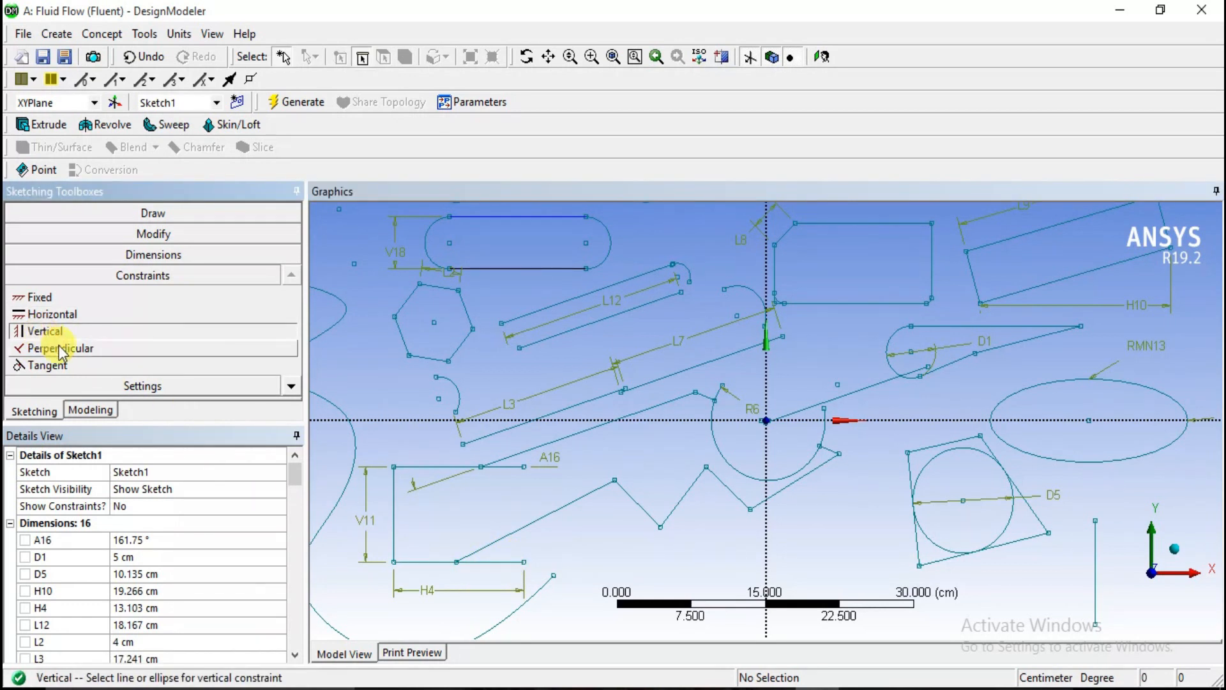
pyautogui.click(59, 350)
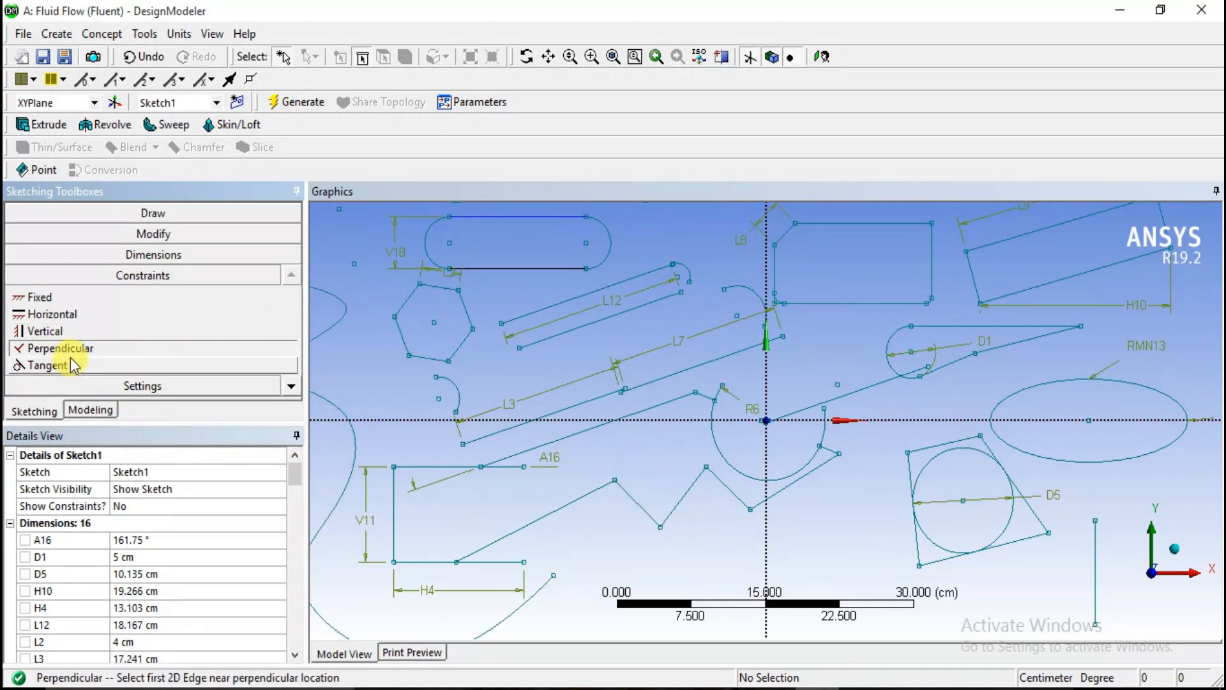
pyautogui.click(922, 552)
pyautogui.click(938, 561)
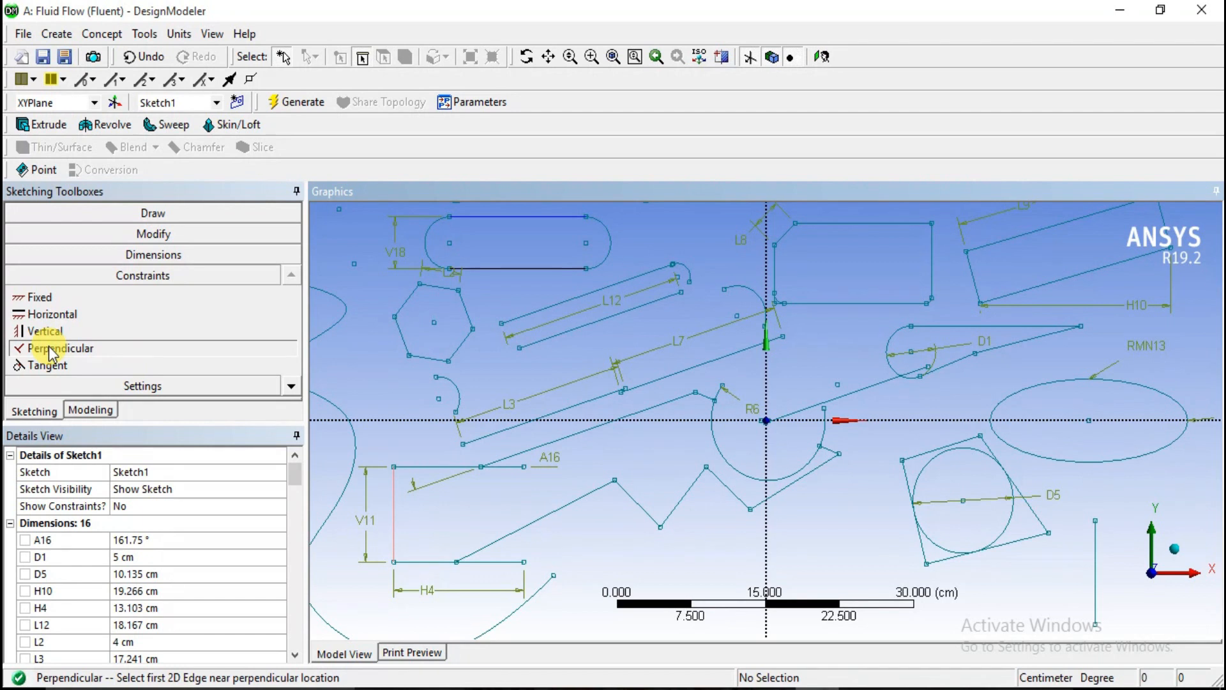
# Apply a Tangent constraint between the circle and the upper edge of the quadrilateral surrounding it.
pyautogui.click(75, 368)
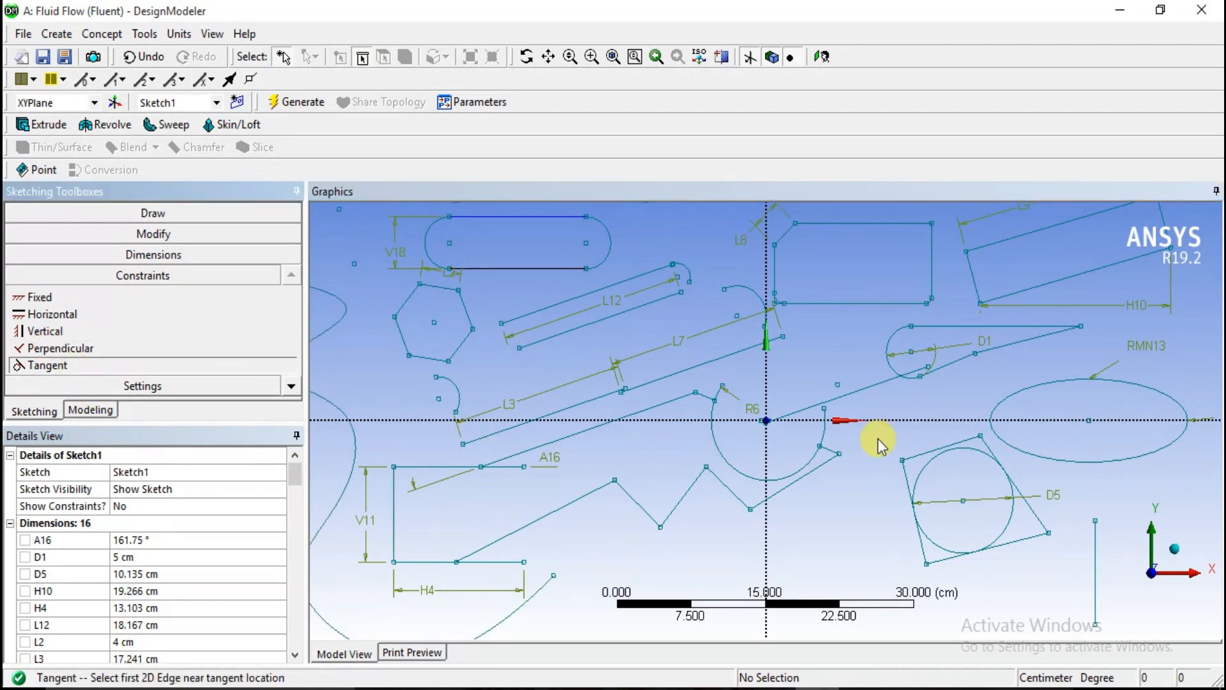
pyautogui.click(931, 455)
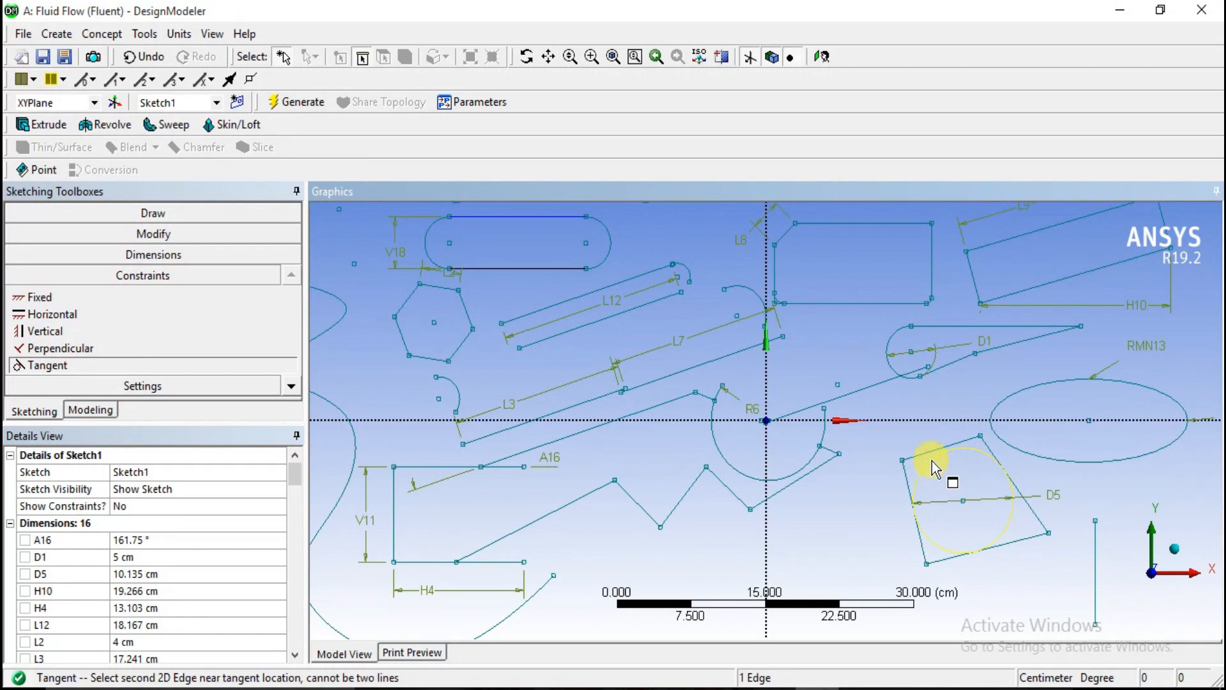
pyautogui.click(927, 454)
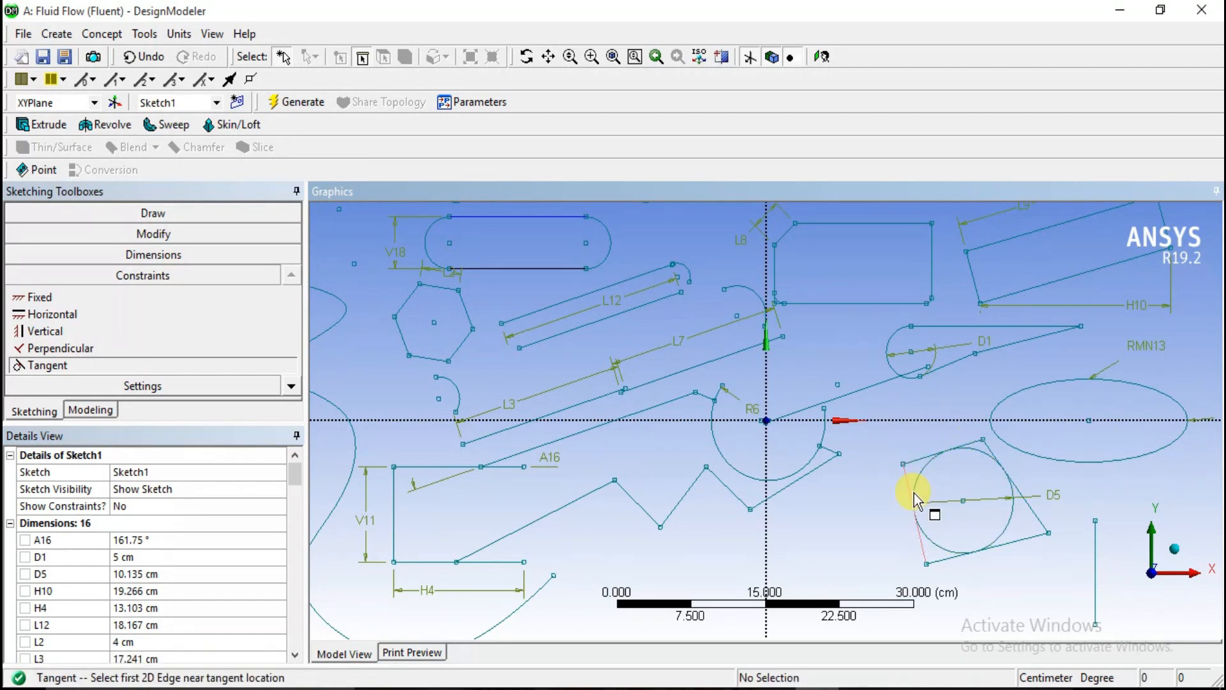
# Apply a Coincident constraint between the slanted lines dimensioned L3 and L7, picking near their adjoining ends.
pyautogui.click(295, 384)
pyautogui.click(295, 383)
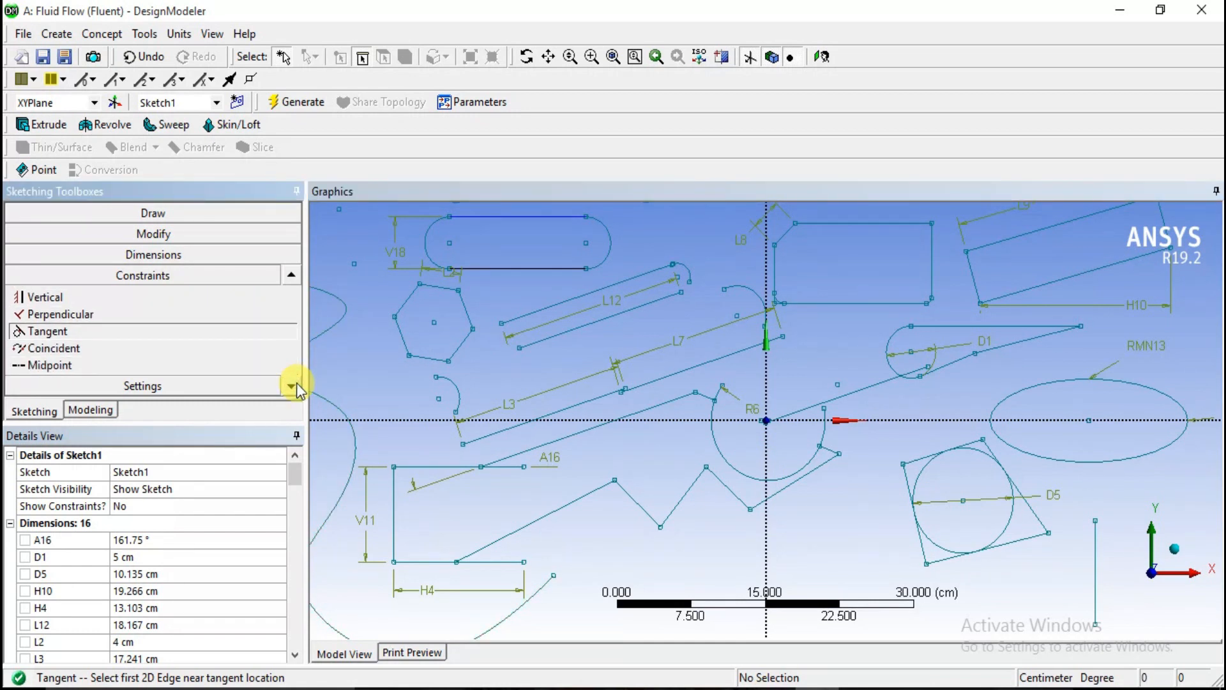
pyautogui.scroll(1, 581, 370)
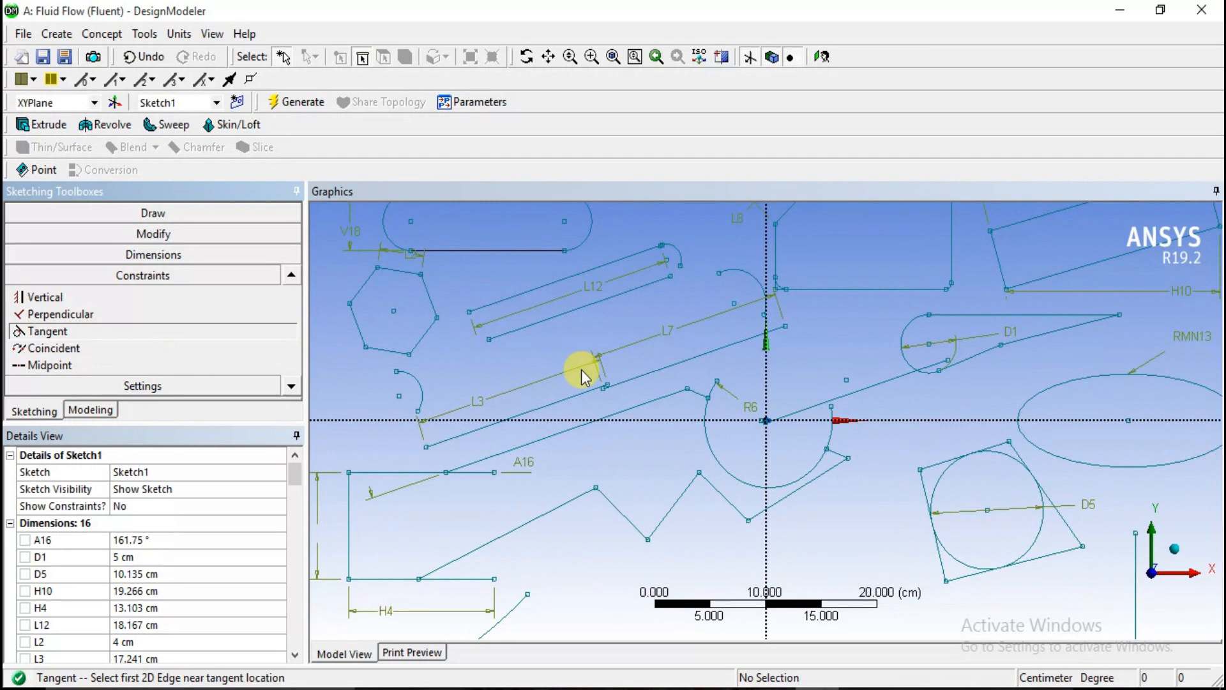
pyautogui.scroll(1, 654, 331)
pyautogui.scroll(-1, 650, 332)
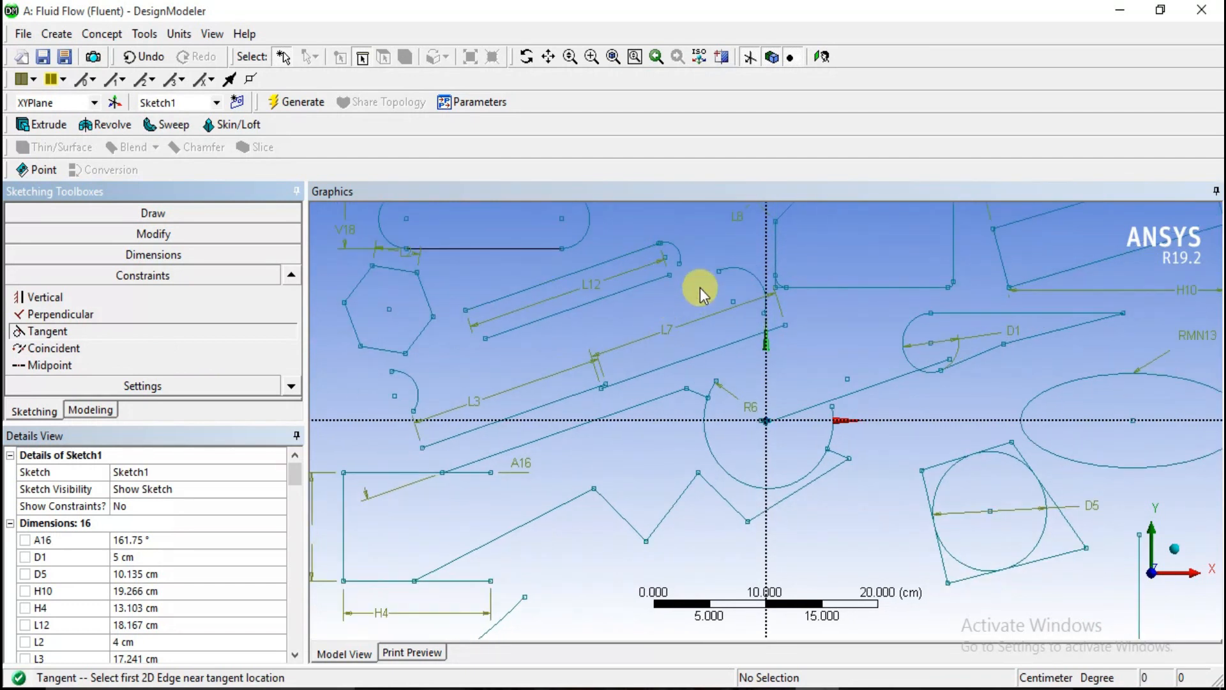
pyautogui.scroll(2, 772, 319)
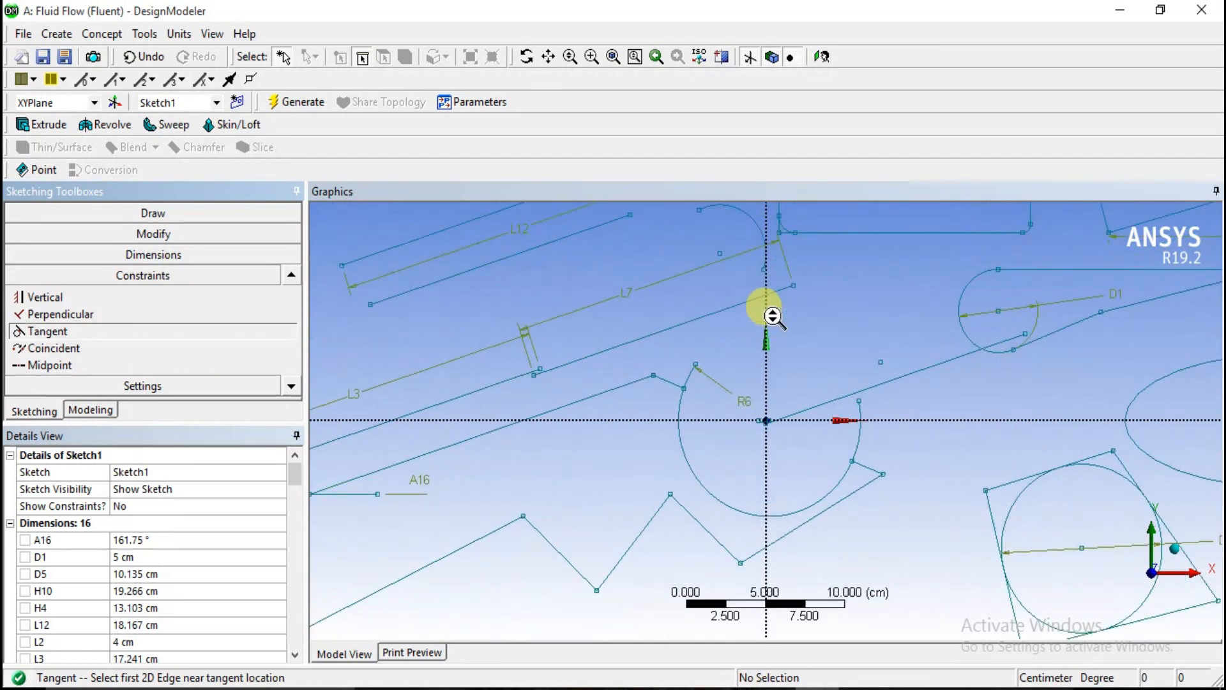
pyautogui.scroll(-1, 773, 316)
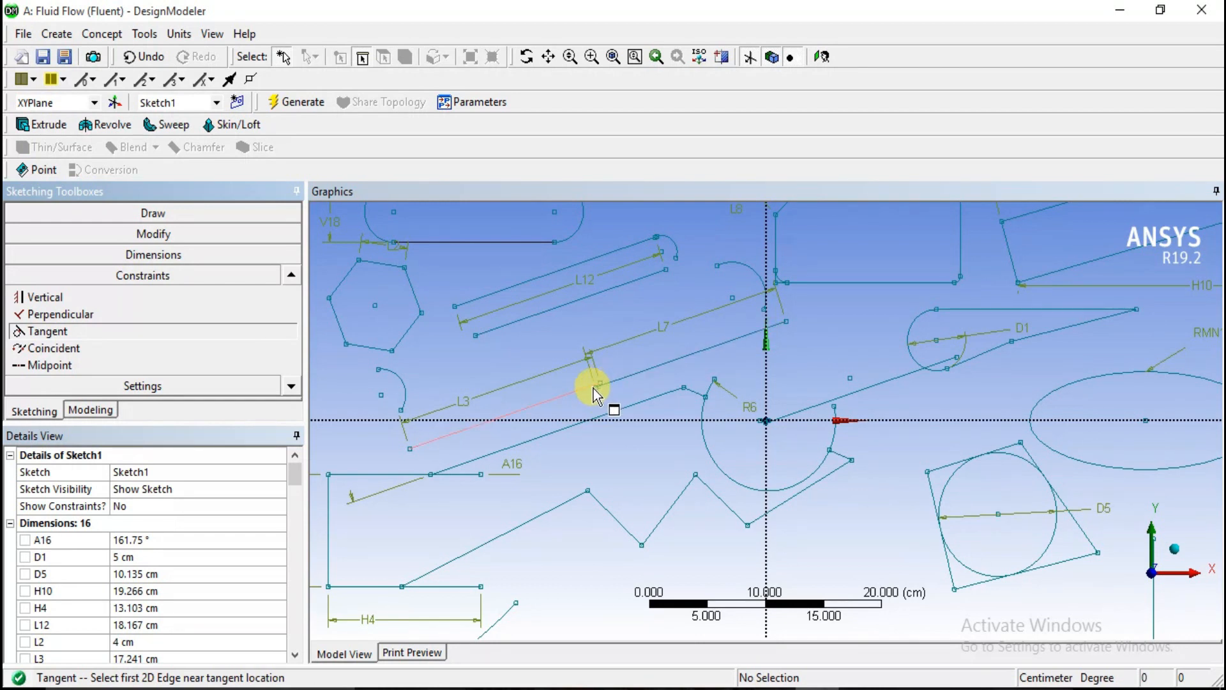
pyautogui.click(82, 358)
pyautogui.scroll(1, 576, 334)
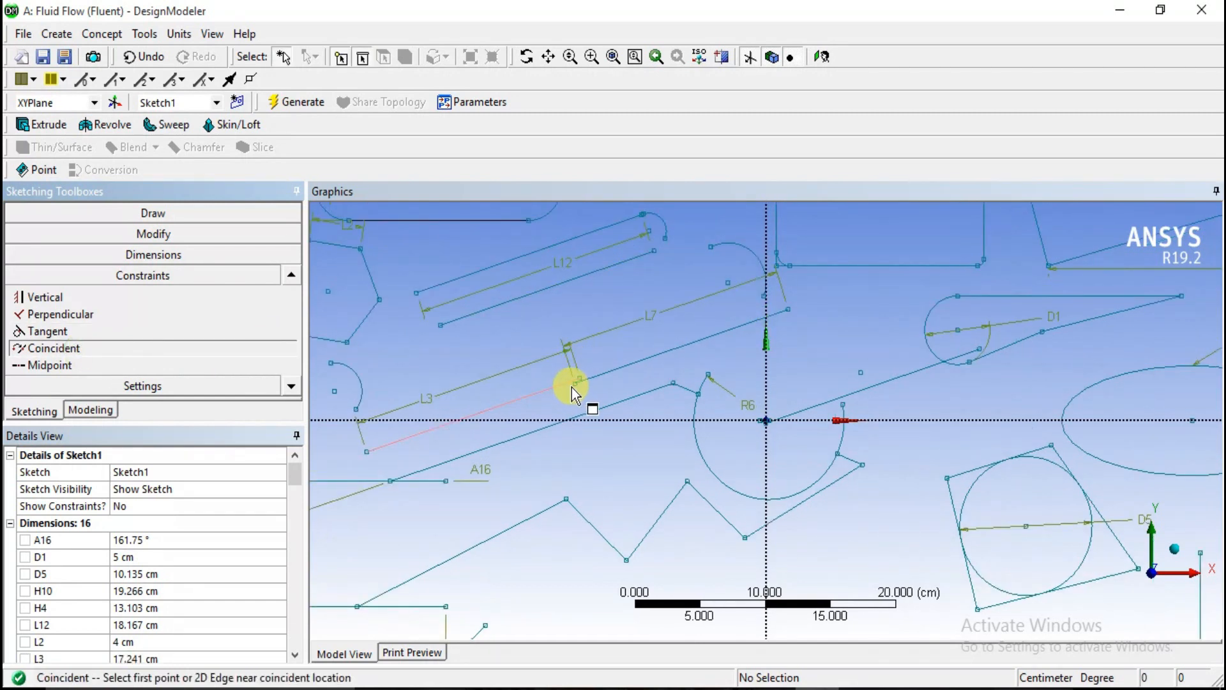
pyautogui.click(576, 386)
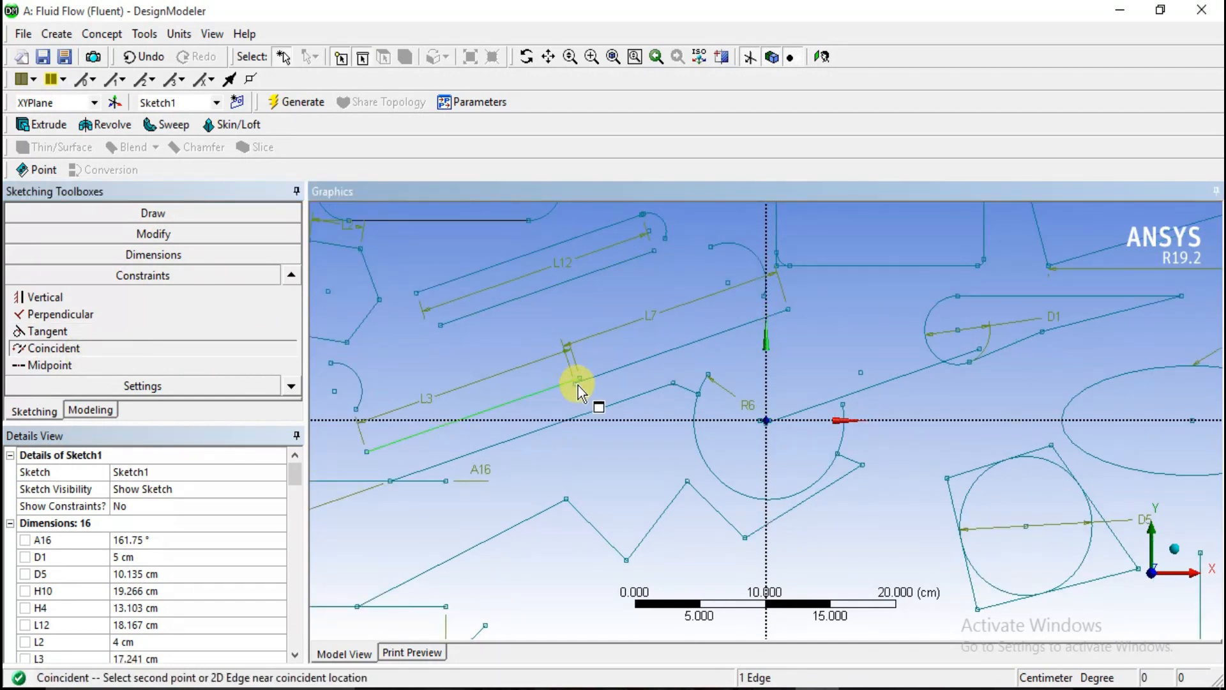
pyautogui.click(583, 378)
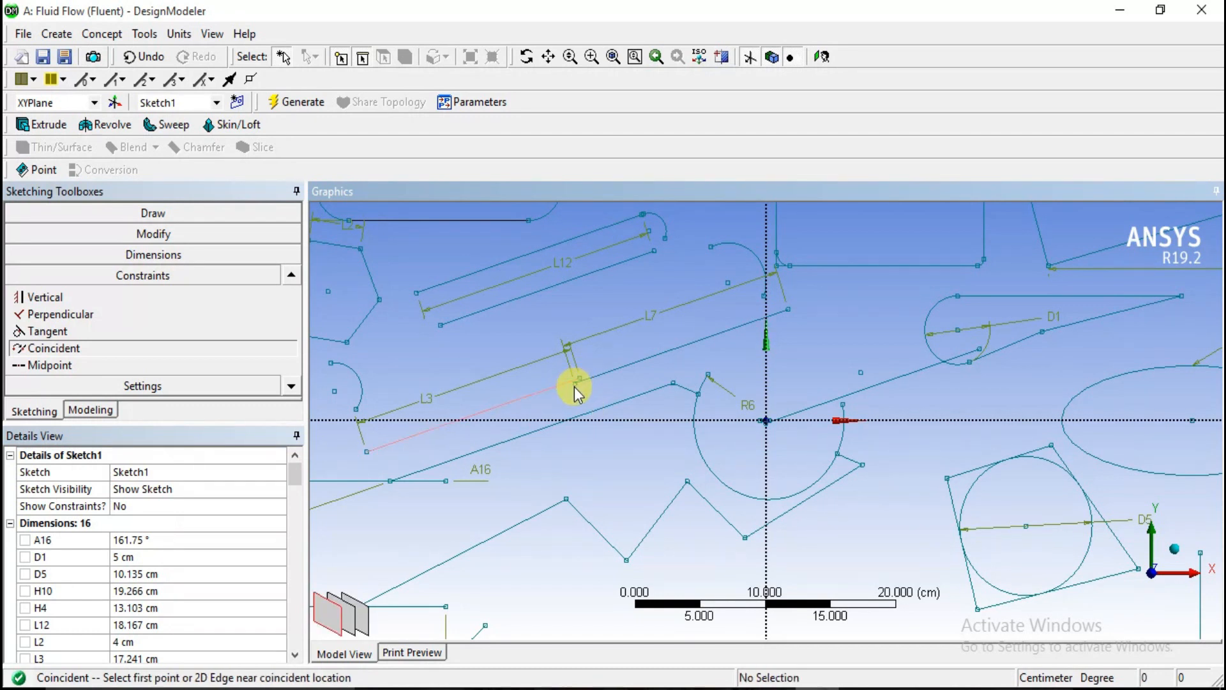
# Make the facing endpoints of the slanted lines dimensioned L3 and L7 coincident.
pyautogui.scroll(3, 594, 390)
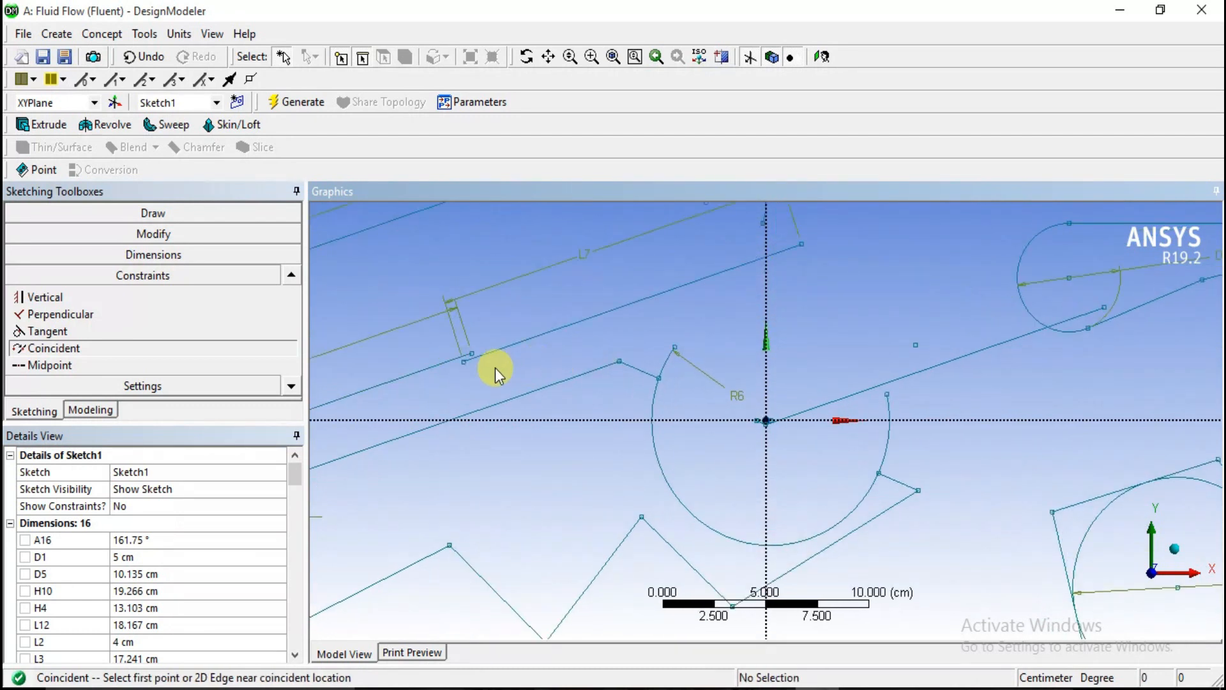
pyautogui.click(465, 366)
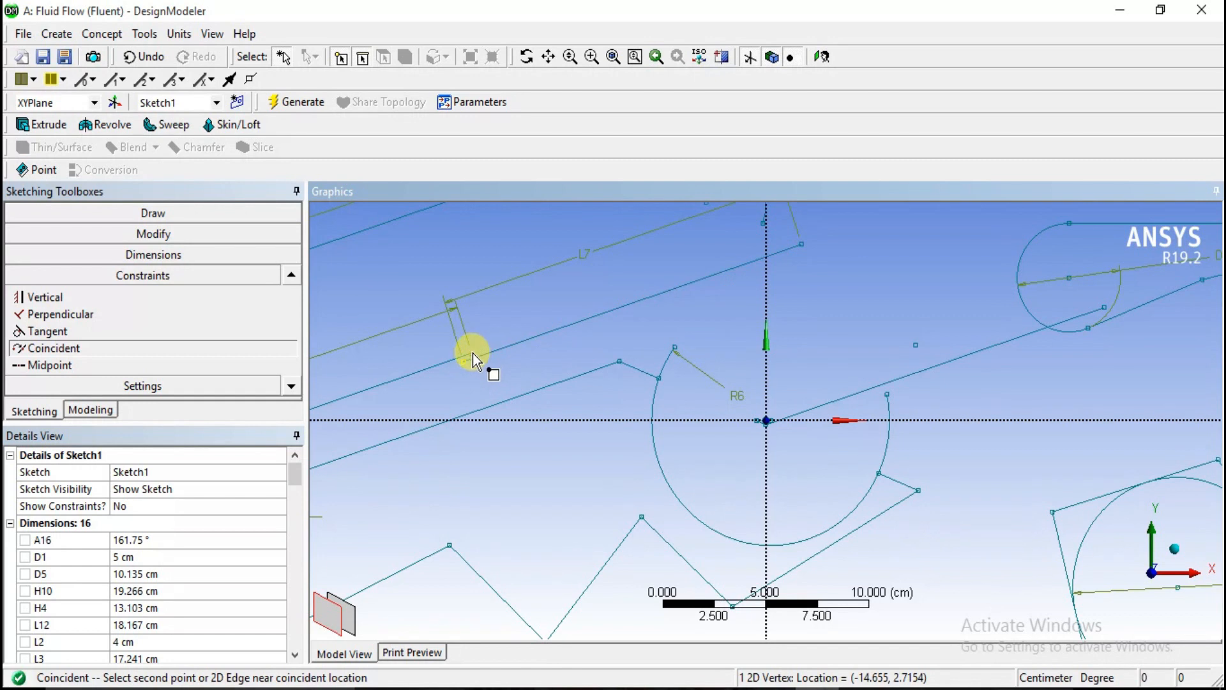
pyautogui.click(473, 354)
pyautogui.scroll(-1, 505, 352)
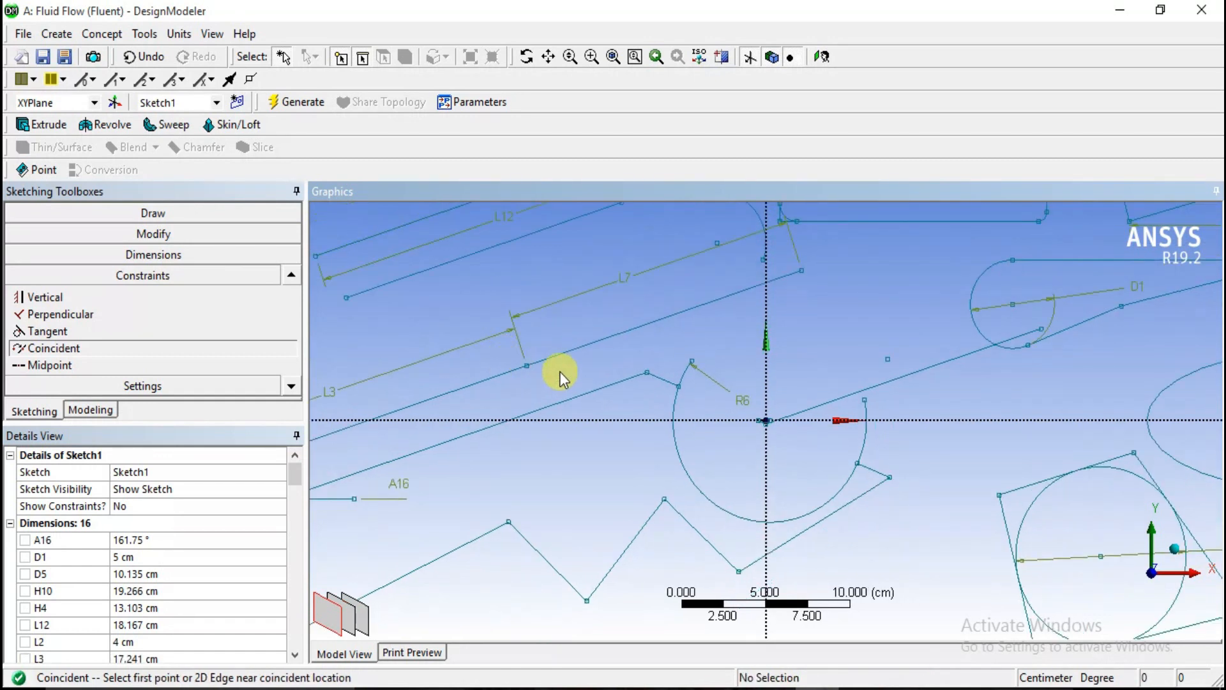
pyautogui.scroll(-2, 560, 370)
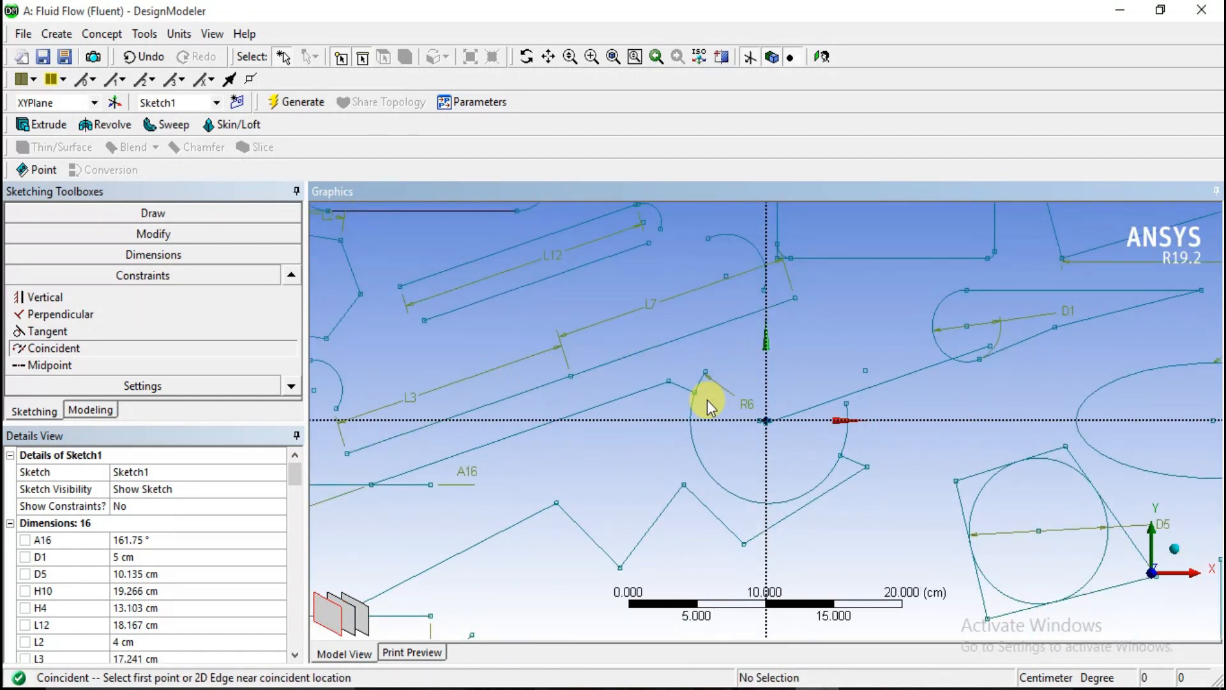
# Make the upper-left endpoint of the large arc around the origin coincident with the short connecting line's end on that arc.
pyautogui.scroll(2, 711, 365)
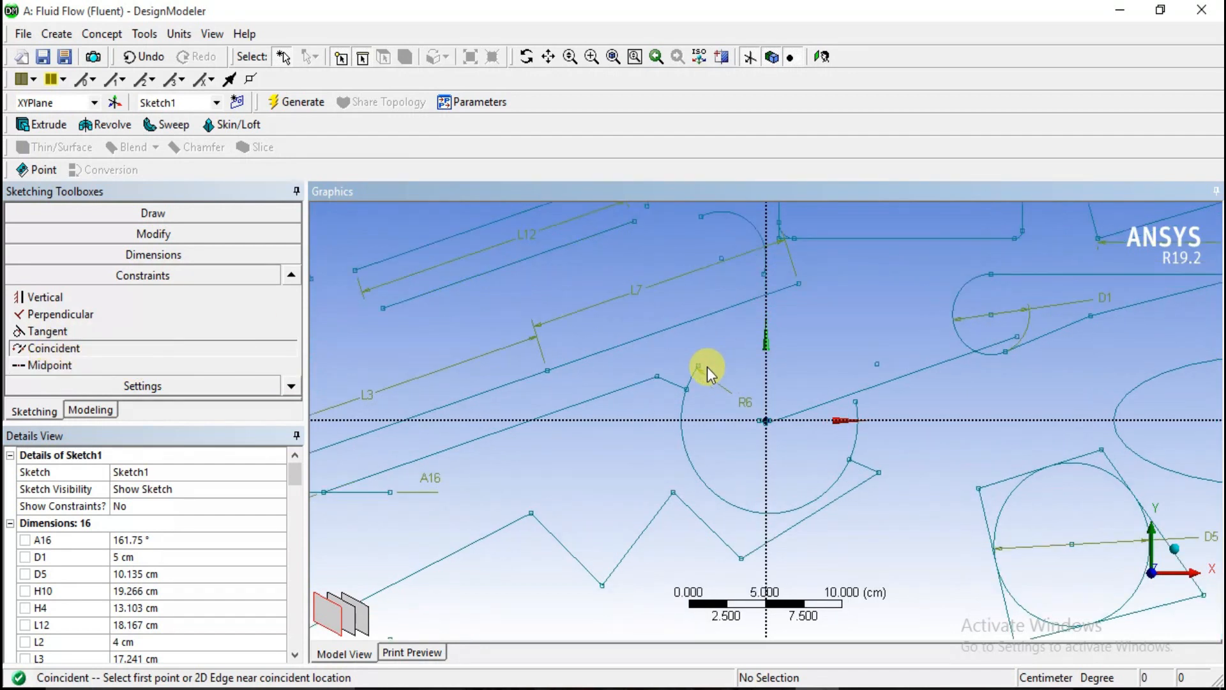
pyautogui.click(655, 377)
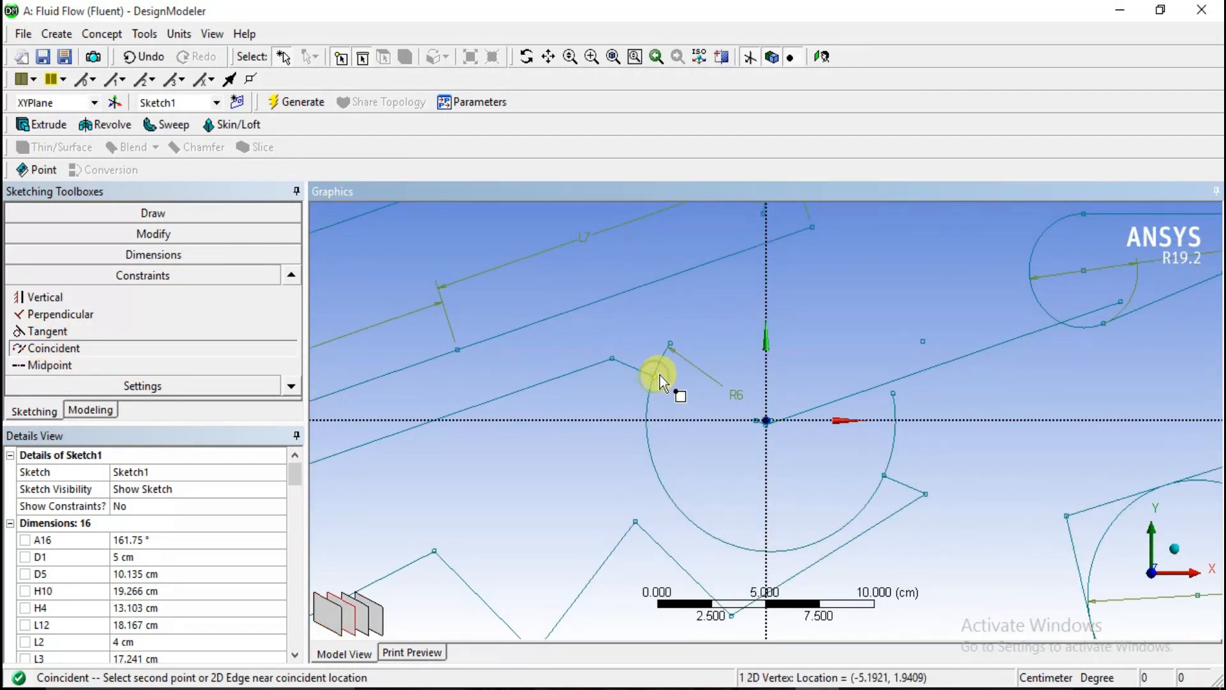
pyautogui.click(665, 348)
pyautogui.click(670, 347)
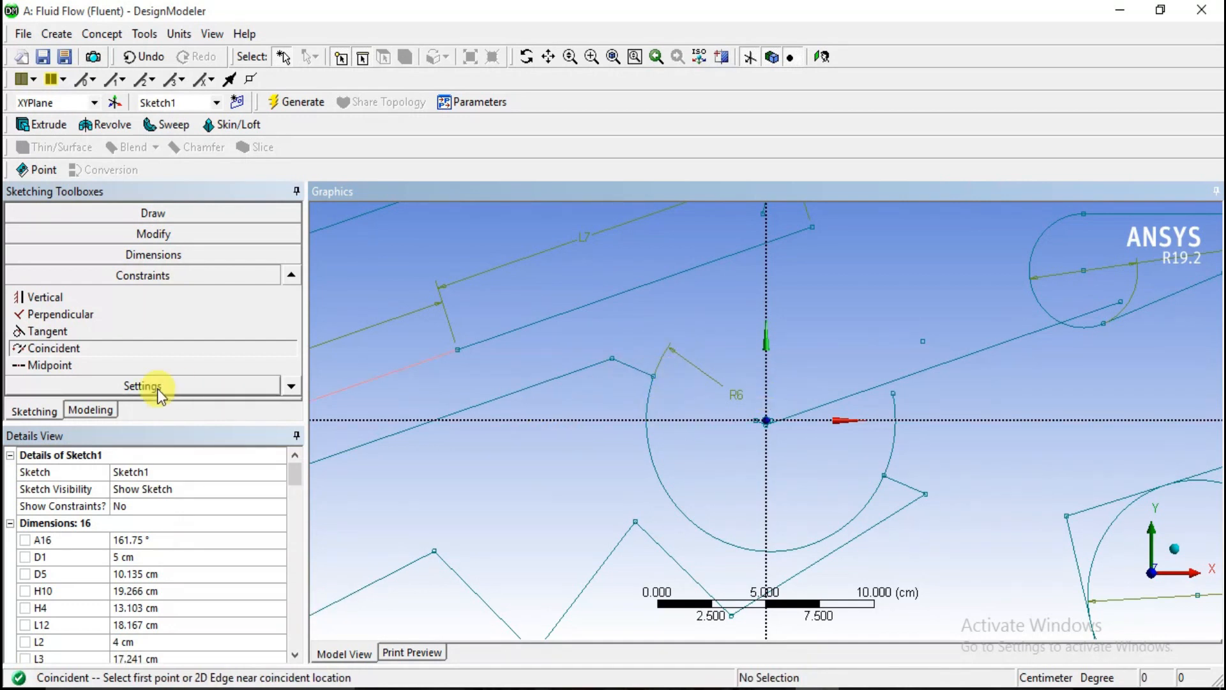
# Make the large arc's right endpoint coincident with the end of the short line meeting it at the lower right.
pyautogui.scroll(-3, 807, 393)
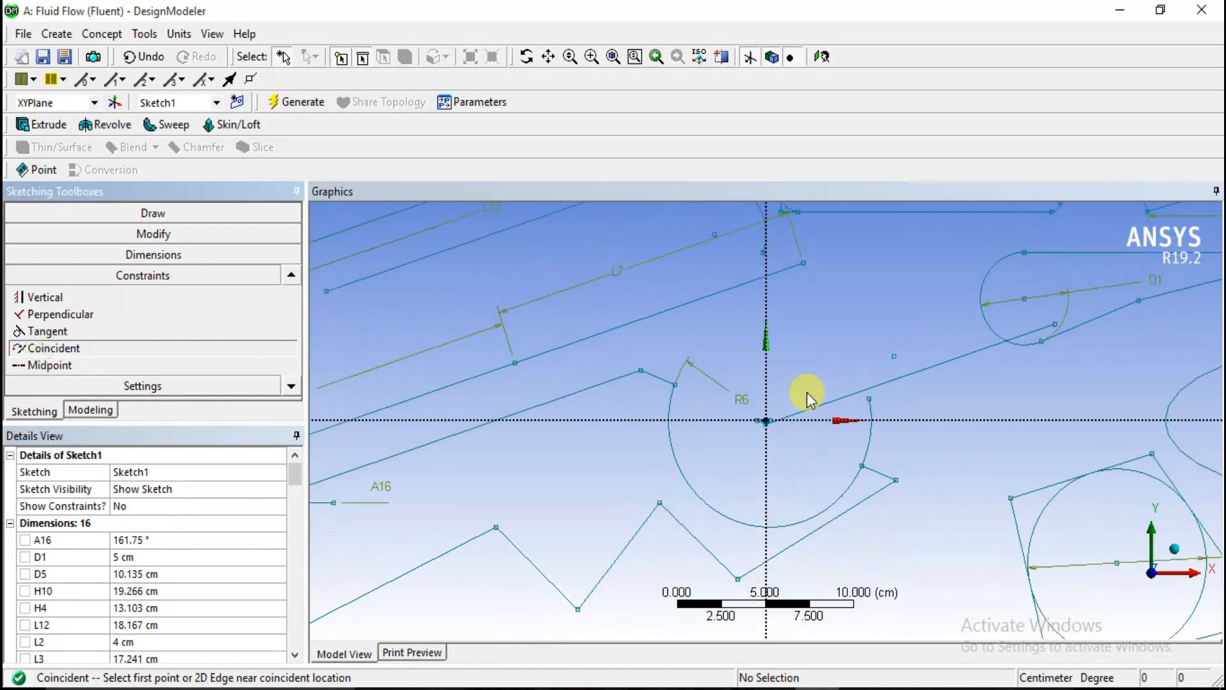
pyautogui.click(849, 404)
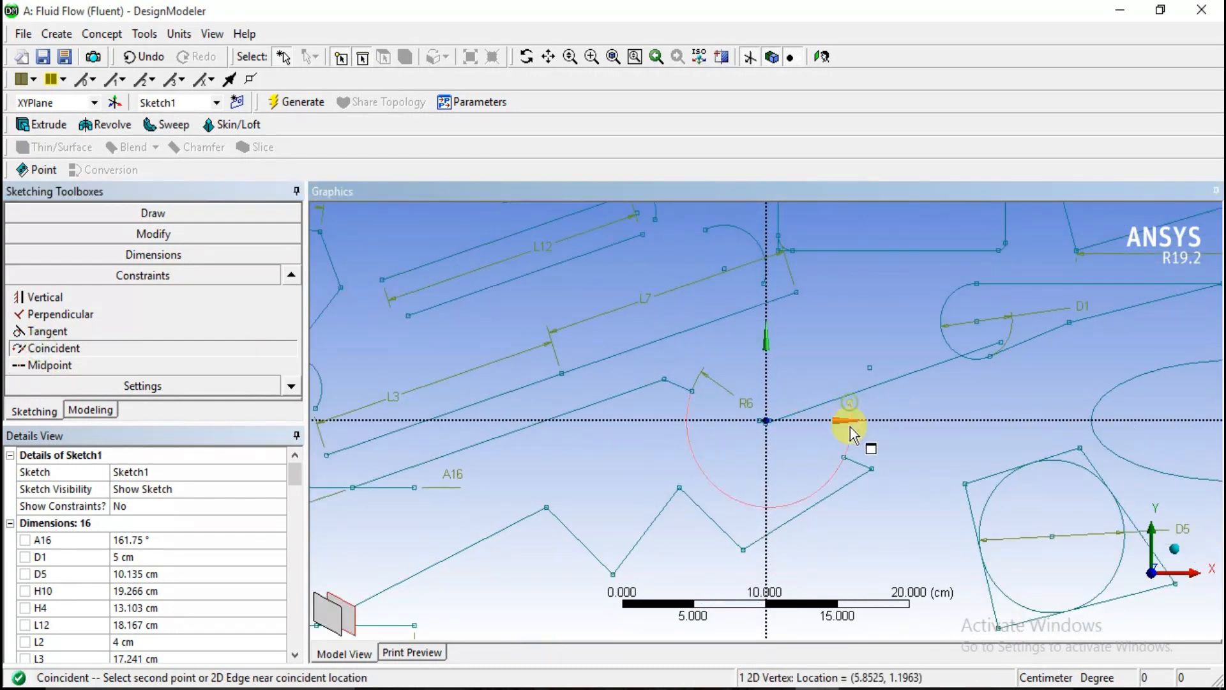
pyautogui.click(848, 464)
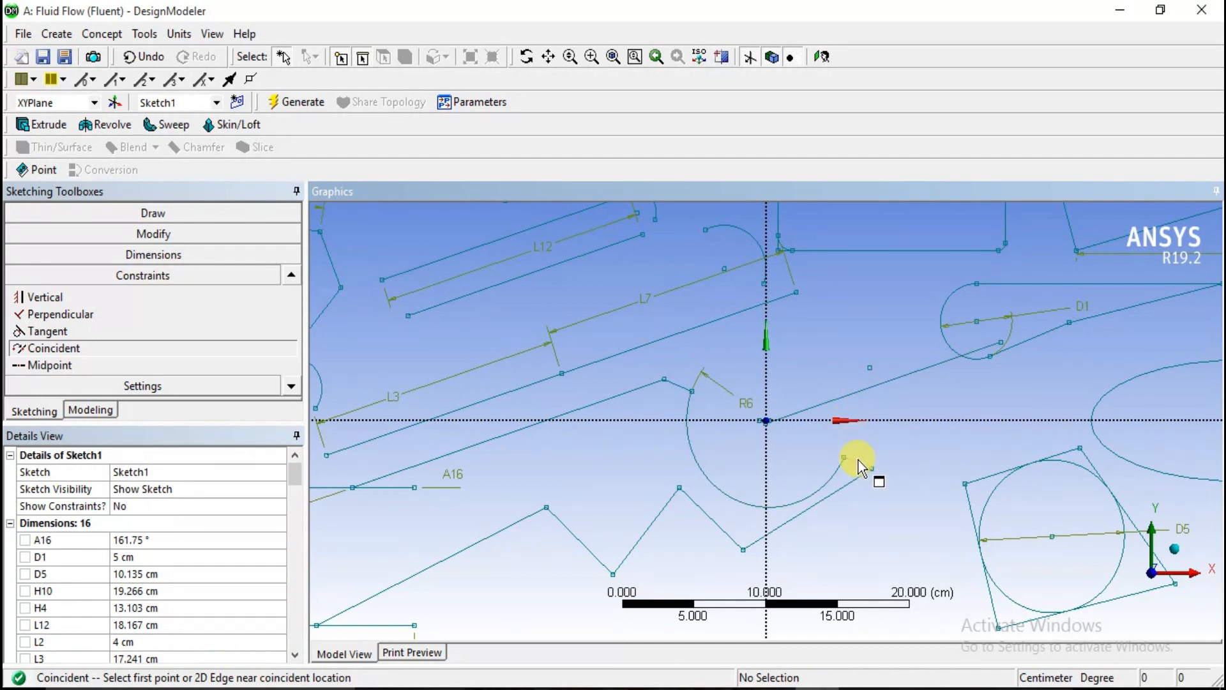
pyautogui.scroll(2, 695, 377)
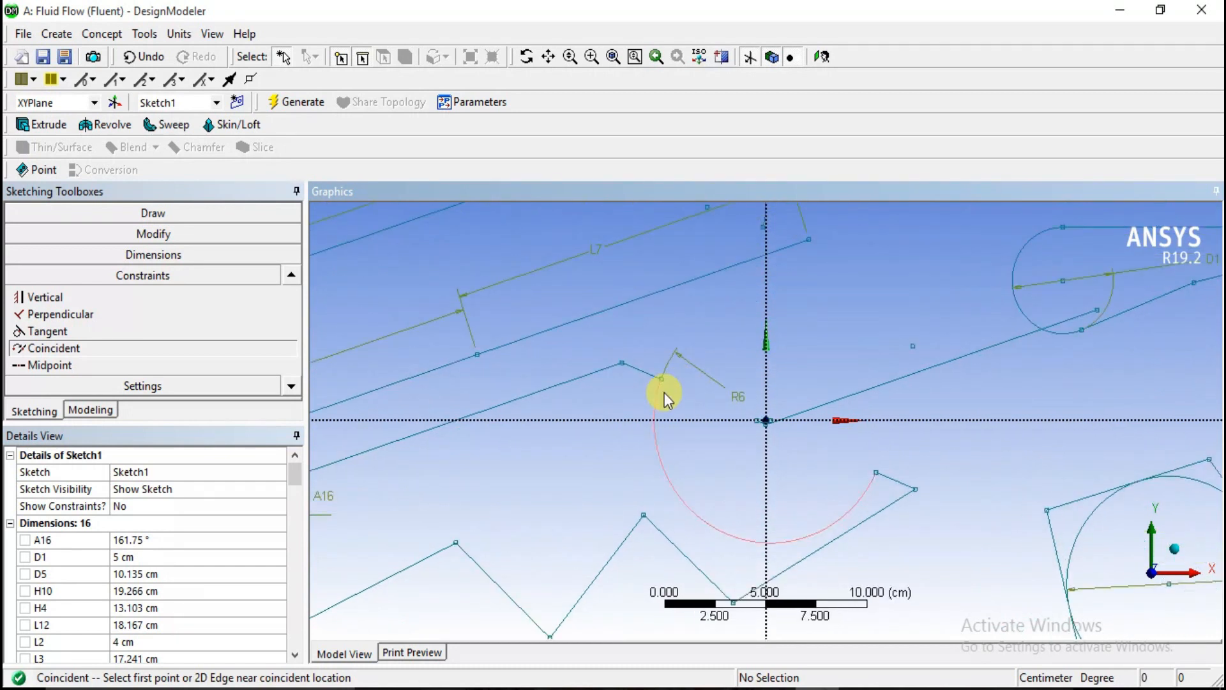
pyautogui.scroll(1, 594, 397)
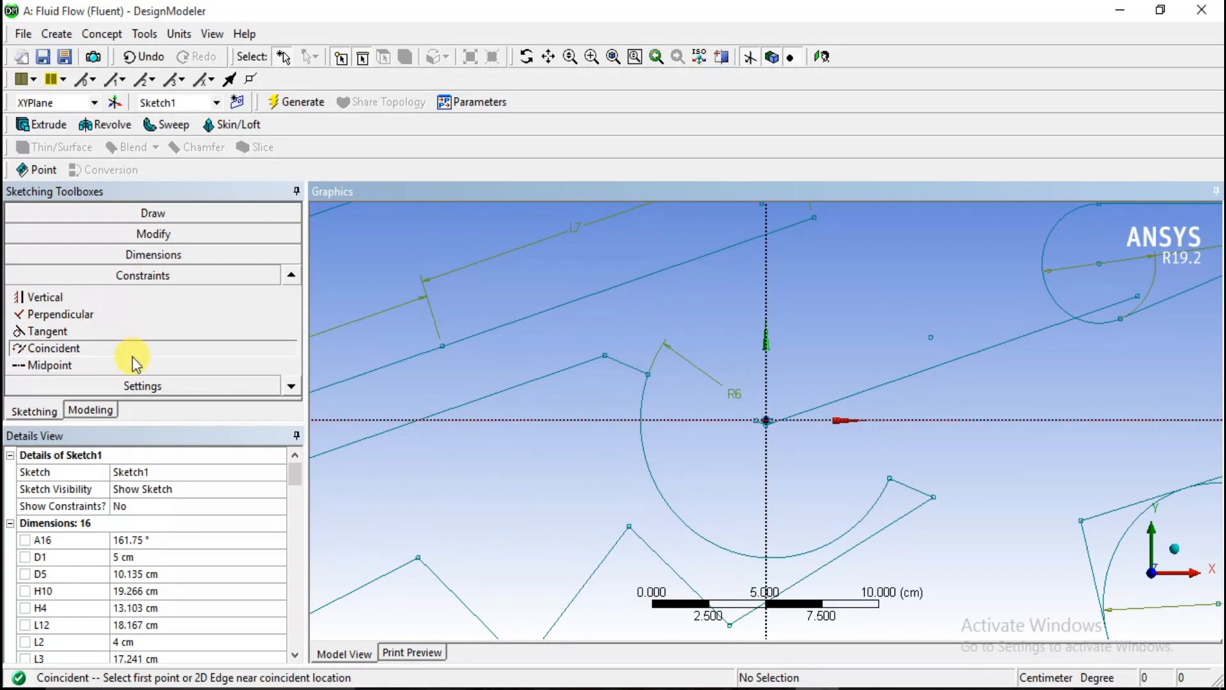
pyautogui.click(288, 387)
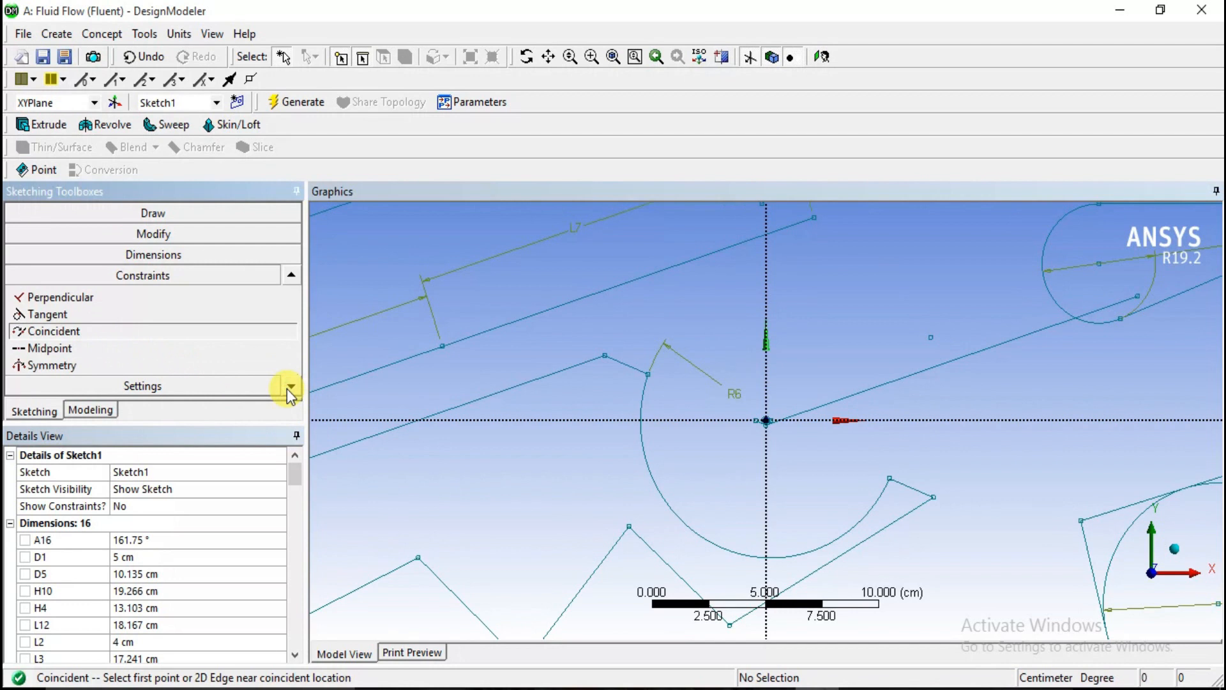
pyautogui.click(32, 351)
pyautogui.scroll(-1, 486, 334)
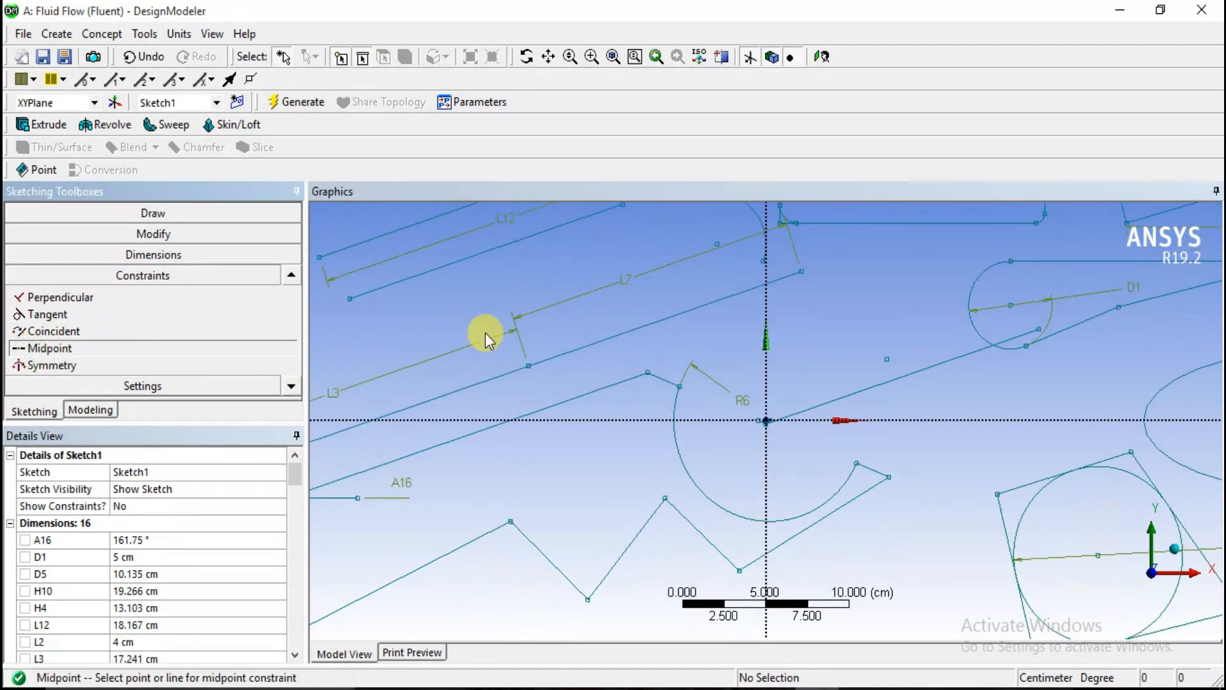
pyautogui.click(665, 320)
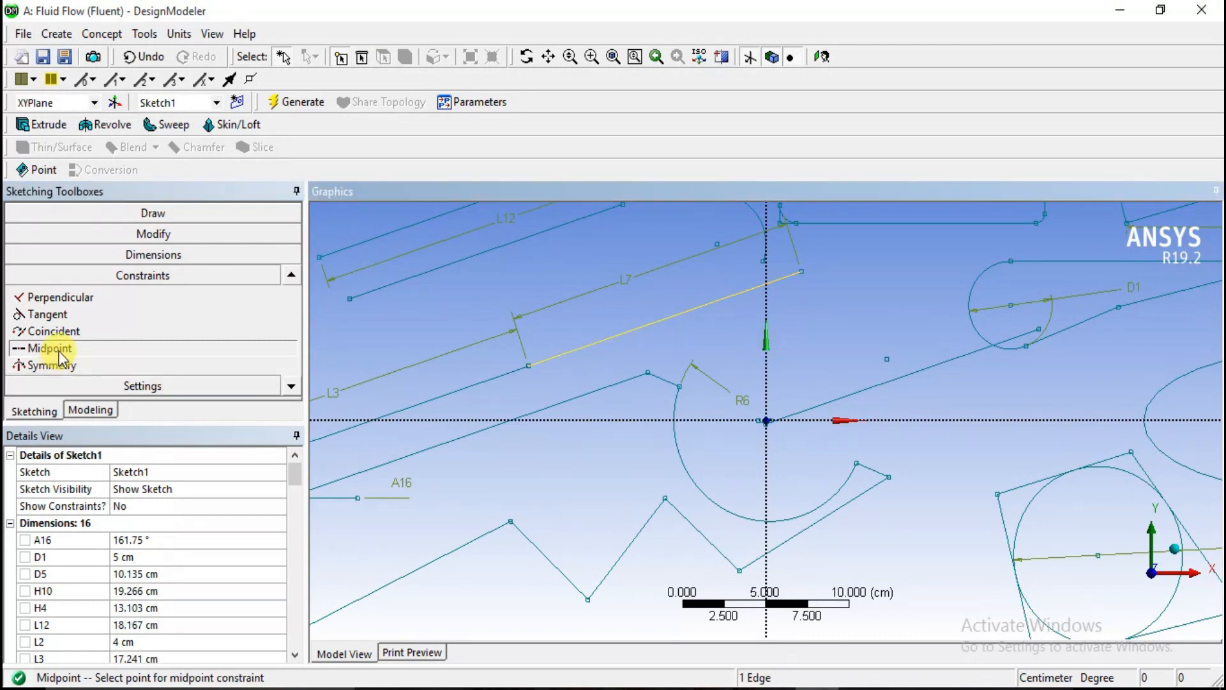
pyautogui.scroll(1, 650, 336)
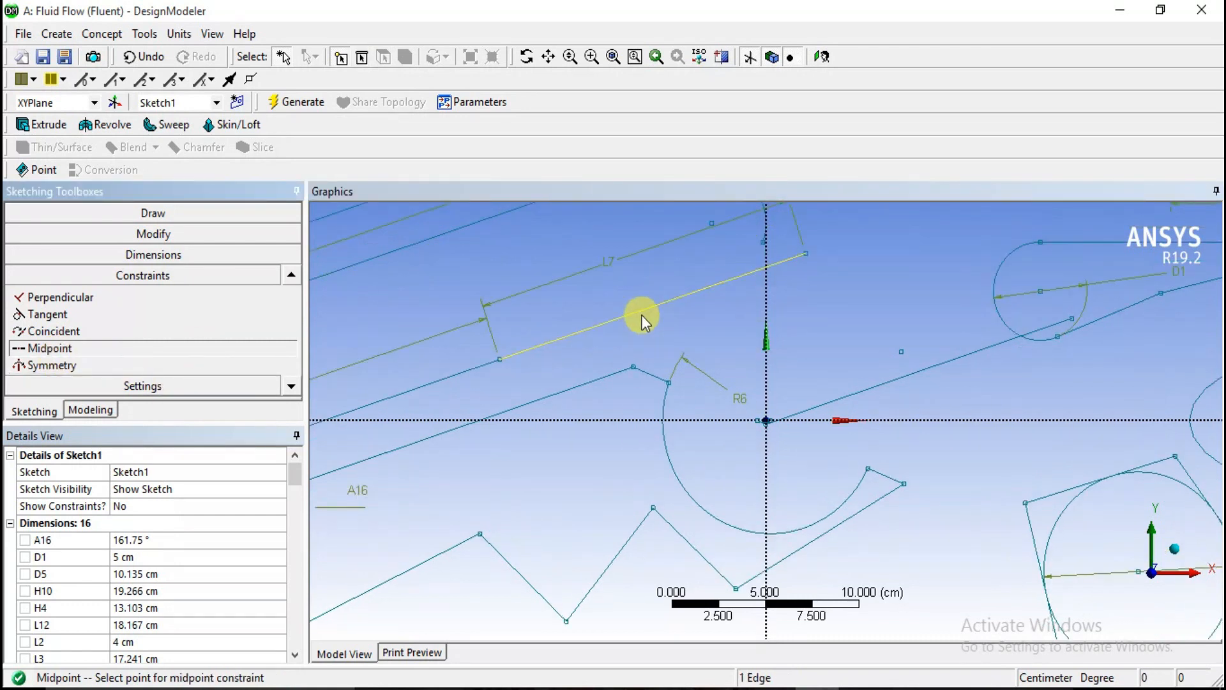
pyautogui.scroll(-1, 640, 315)
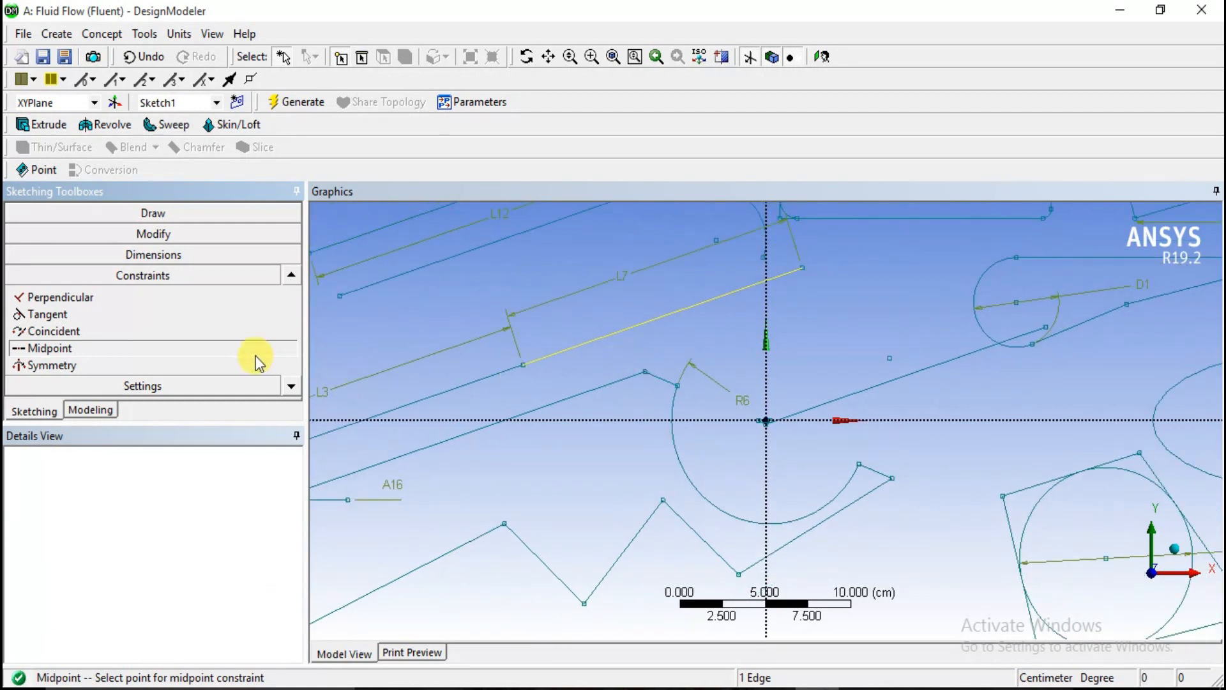
# Make the slanted line rising from the H4 base line parallel to the zigzag's middle rising segment, leaving the pending Midpoint selection.
pyautogui.click(288, 386)
pyautogui.click(289, 386)
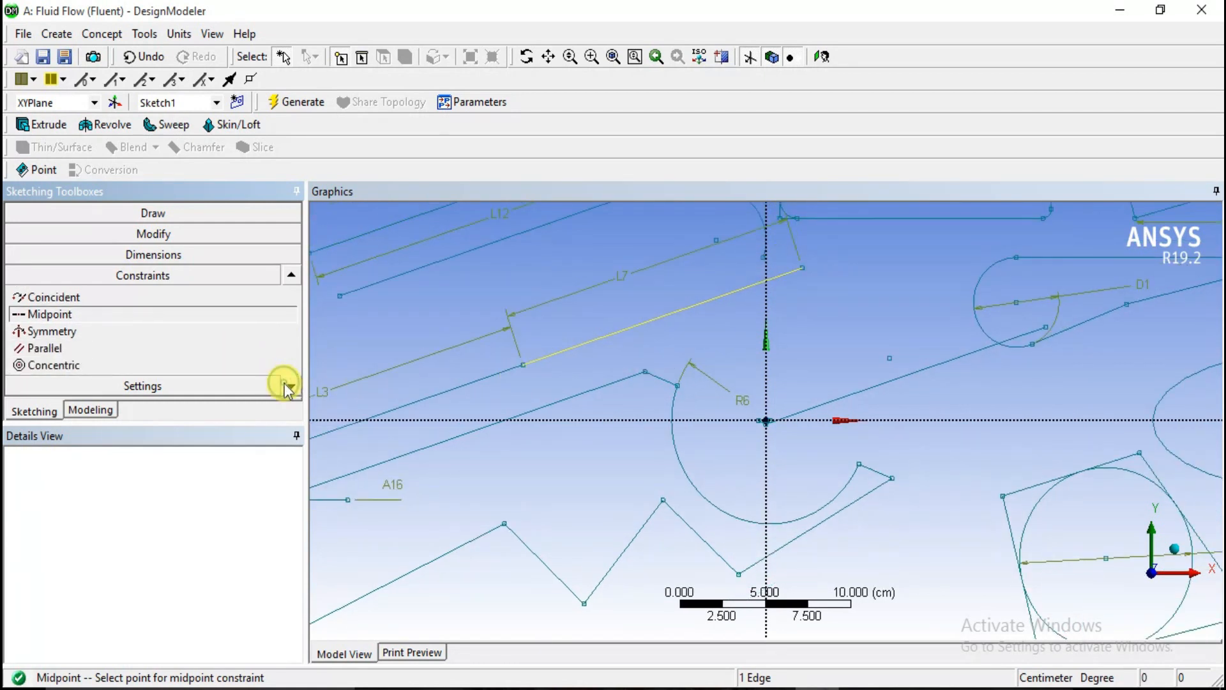
pyautogui.scroll(-1, 696, 412)
pyautogui.scroll(-1, 696, 413)
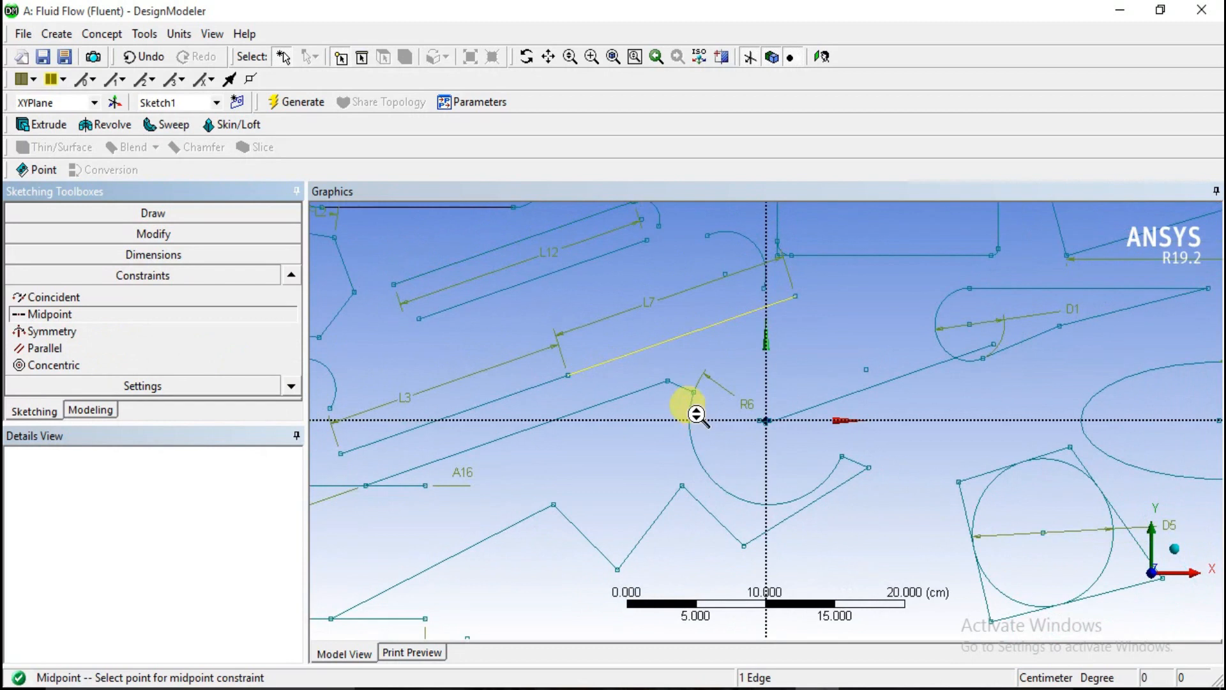
pyautogui.press('Escape')
pyautogui.click(45, 348)
pyautogui.scroll(-1, 438, 446)
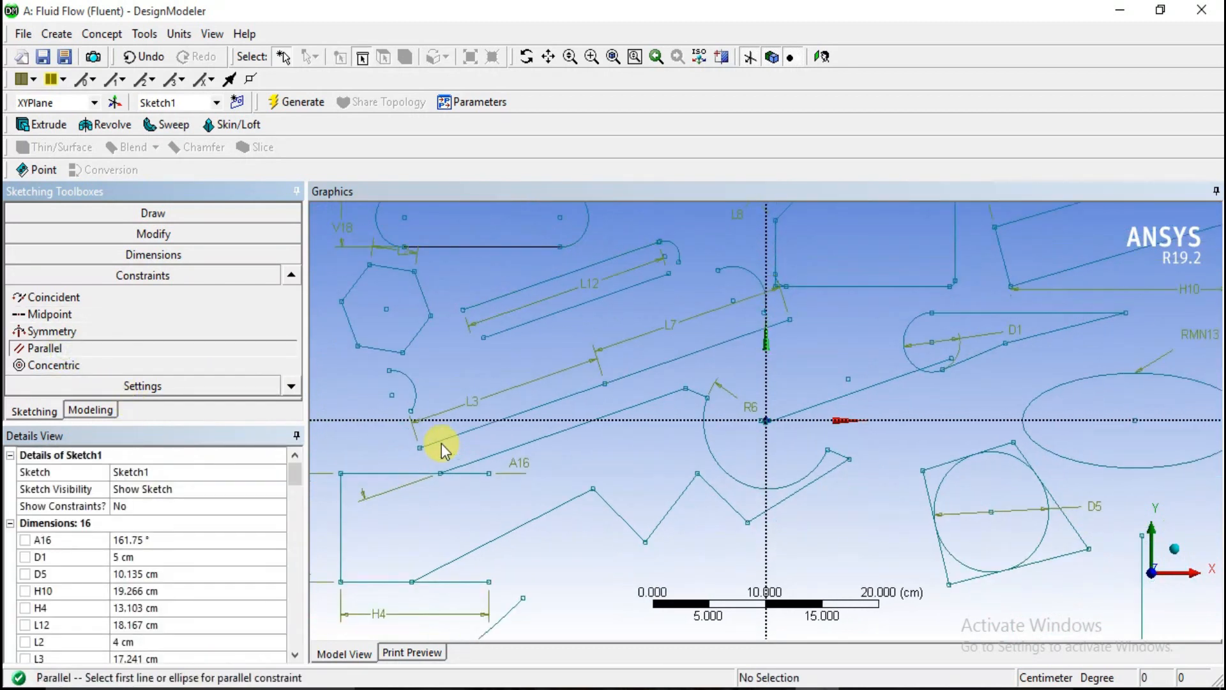
pyautogui.click(512, 528)
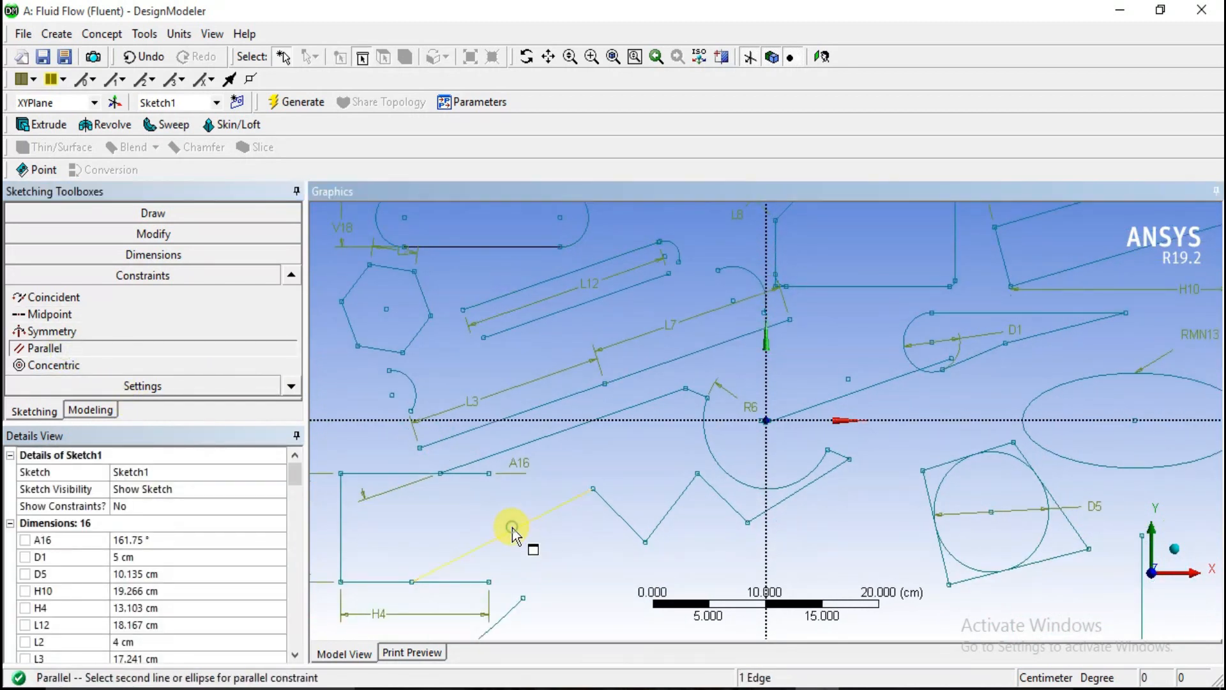
pyautogui.click(672, 510)
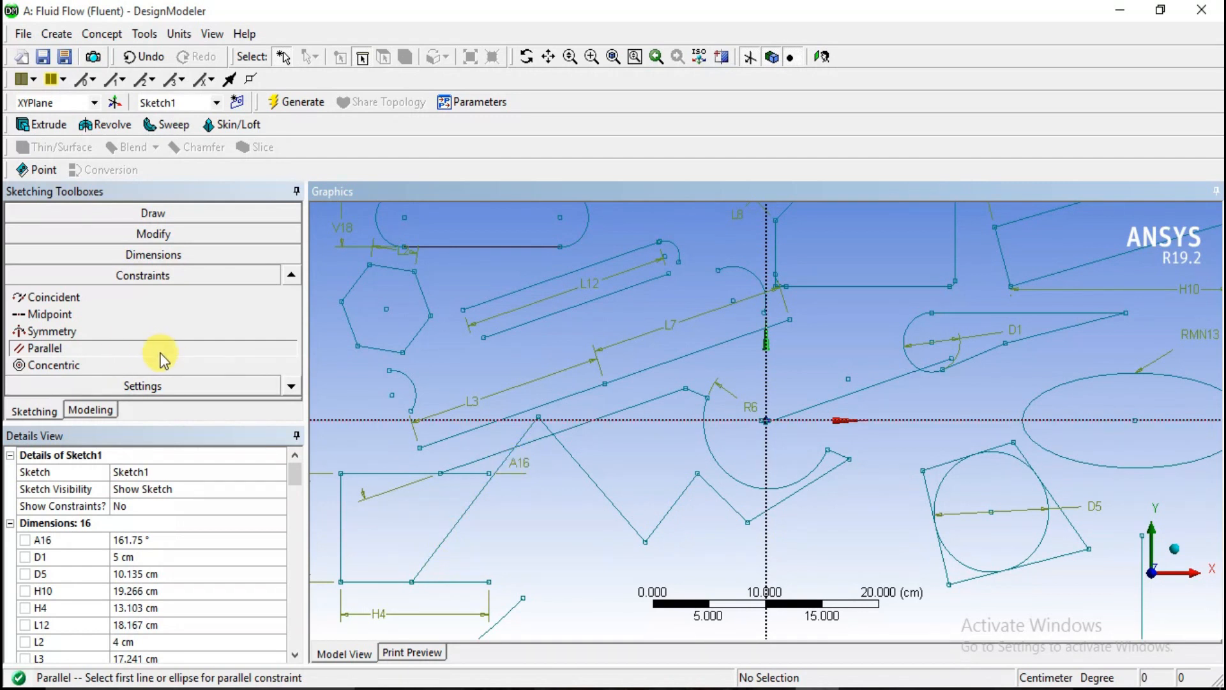
# Draw a circle about 5 cm in radius just below the zigzag's lowest vertex.
pyautogui.click(210, 216)
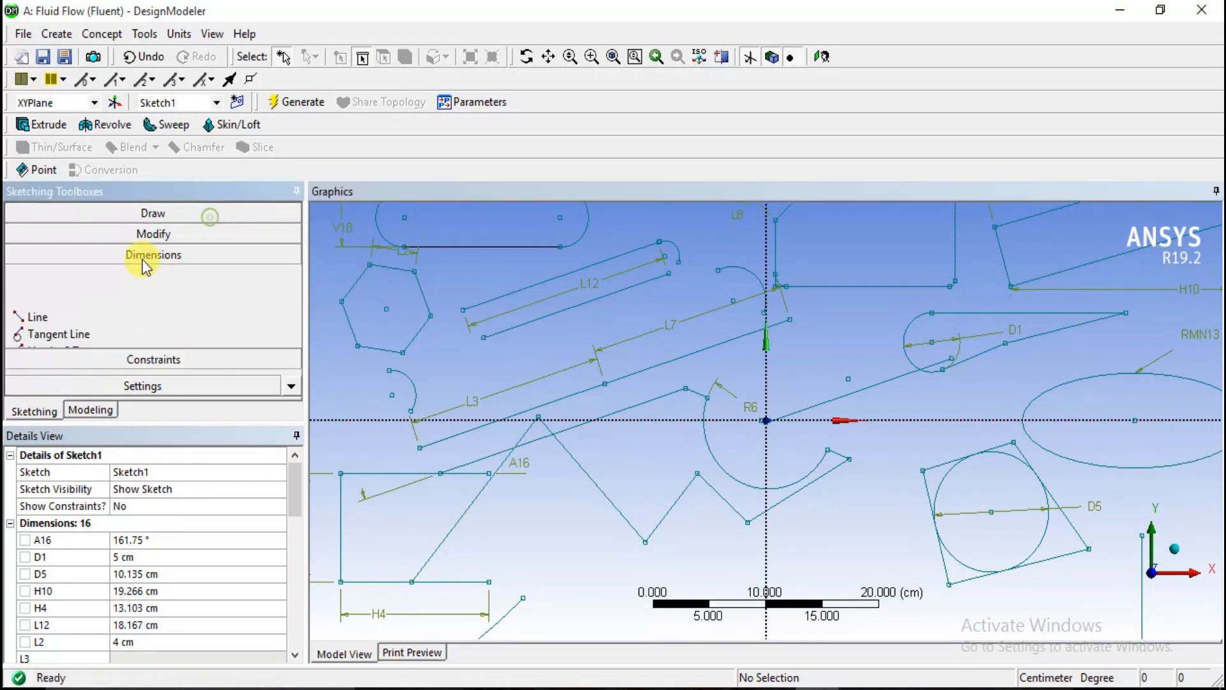
pyautogui.click(291, 324)
pyautogui.click(291, 323)
pyautogui.click(291, 323)
pyautogui.click(291, 323)
pyautogui.click(291, 323)
pyautogui.click(70, 285)
pyautogui.scroll(-1, 579, 472)
pyautogui.scroll(-1, 594, 492)
pyautogui.click(650, 568)
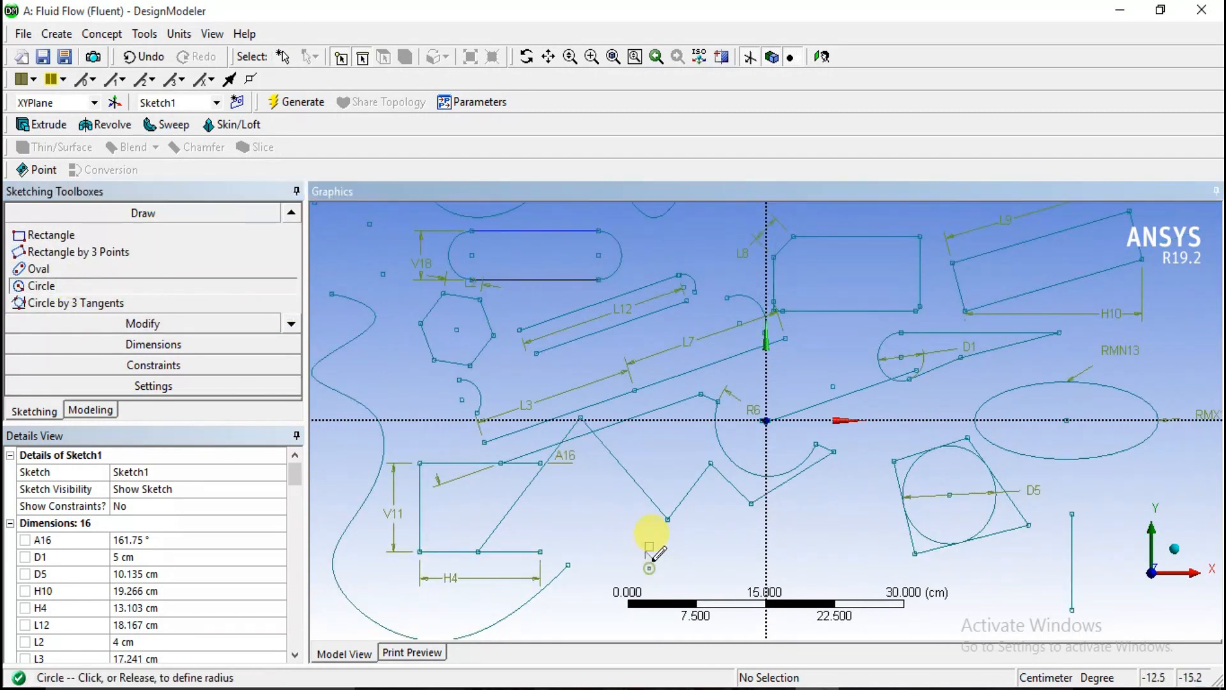
pyautogui.click(599, 564)
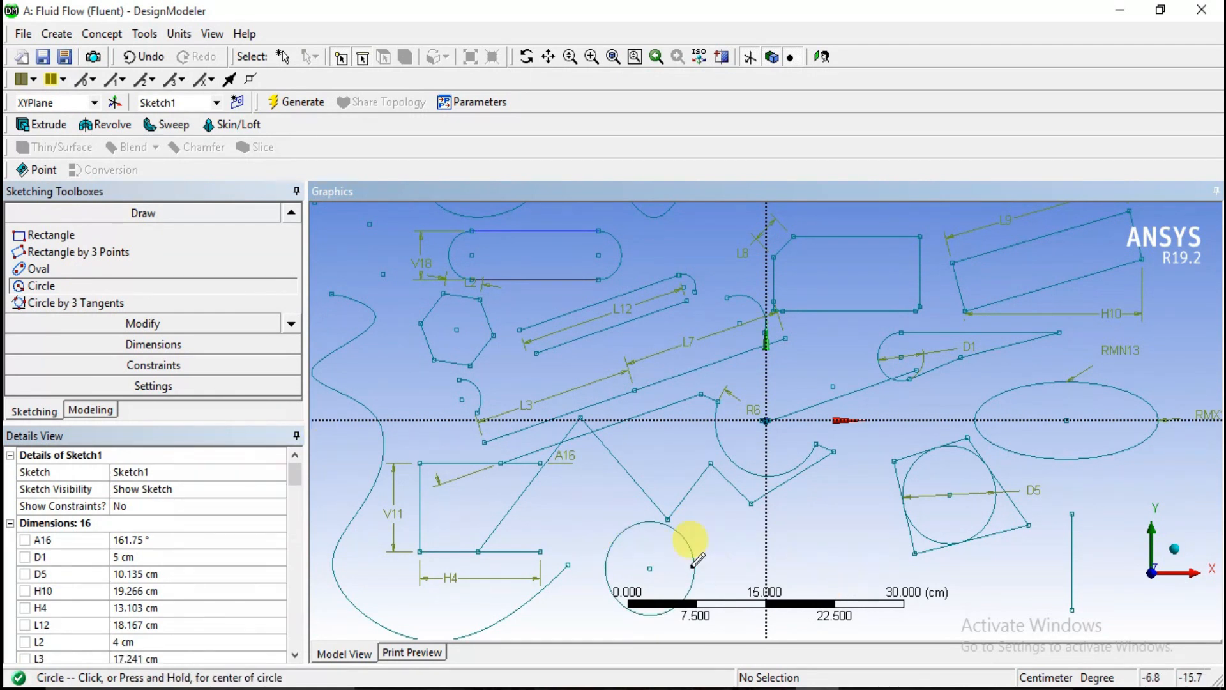
pyautogui.click(662, 557)
pyautogui.click(650, 568)
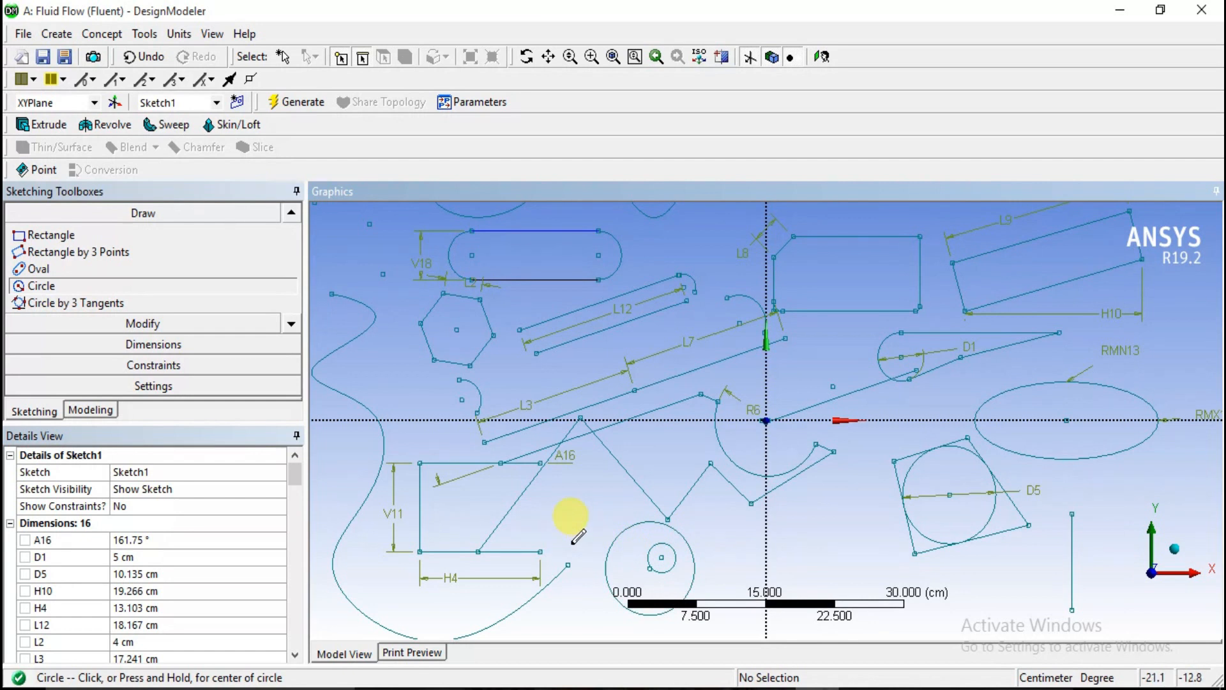
pyautogui.scroll(1, 578, 537)
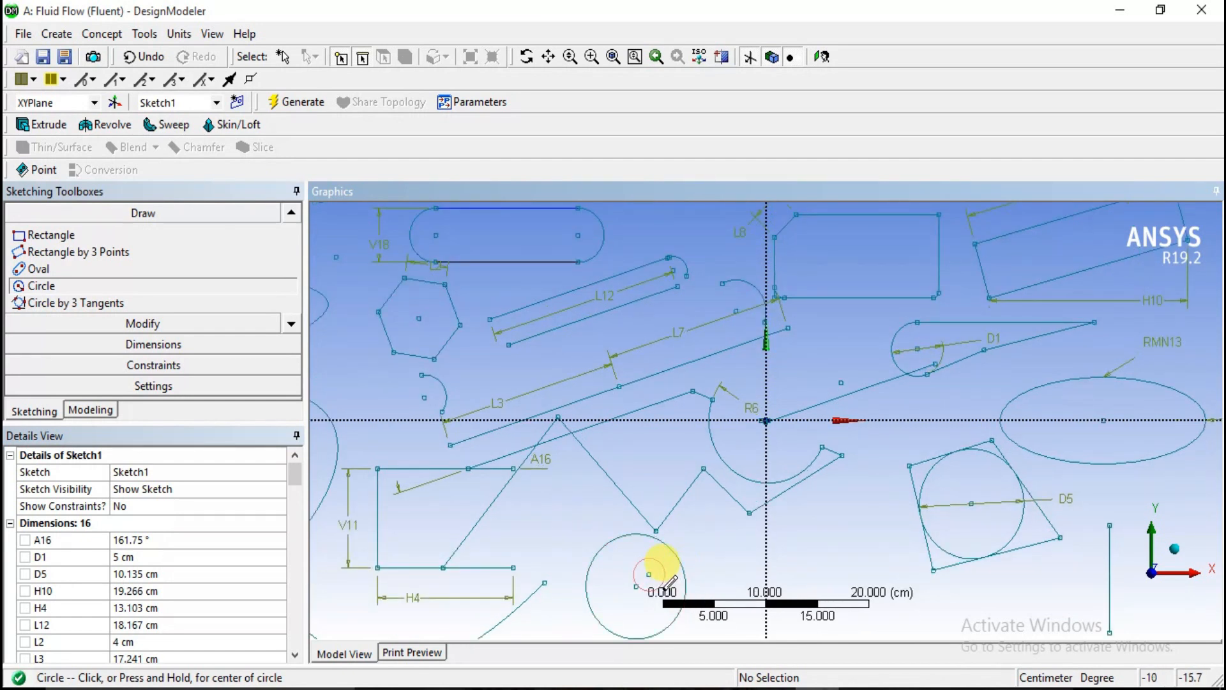
pyautogui.hotkey('ctrl', 'z')
# Draw a tiny off-centre circle inside the circle below the zigzag, and make the two circles concentric.
pyautogui.click(656, 571)
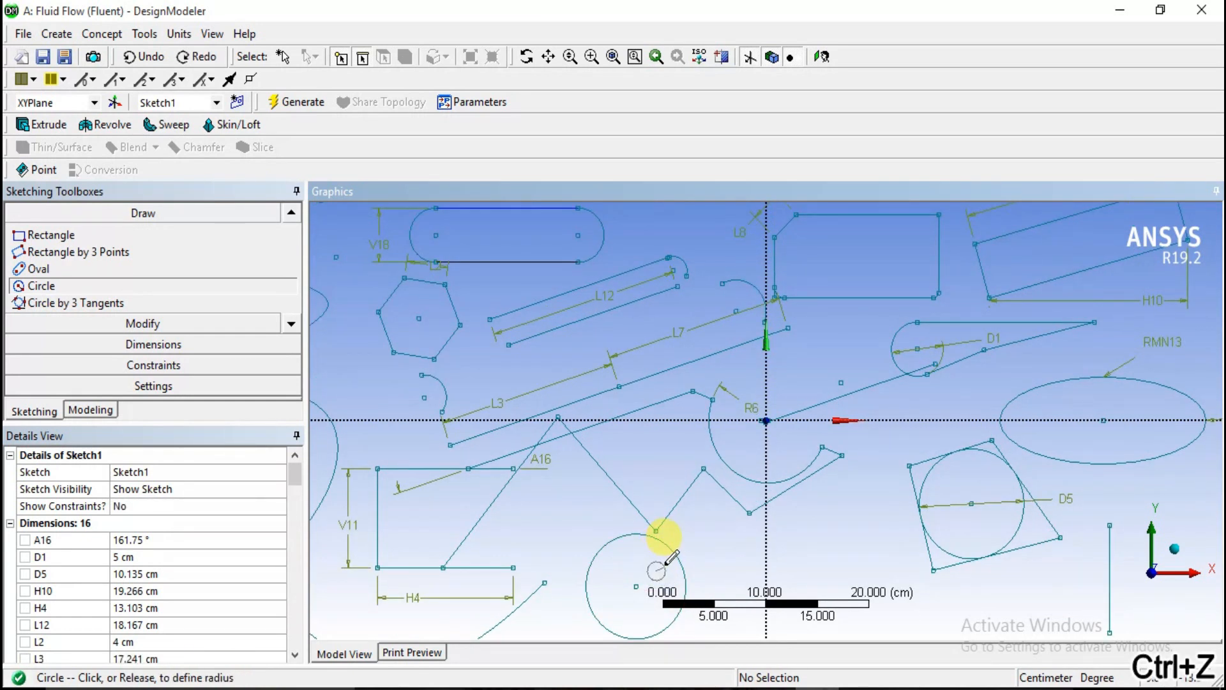
pyautogui.click(661, 566)
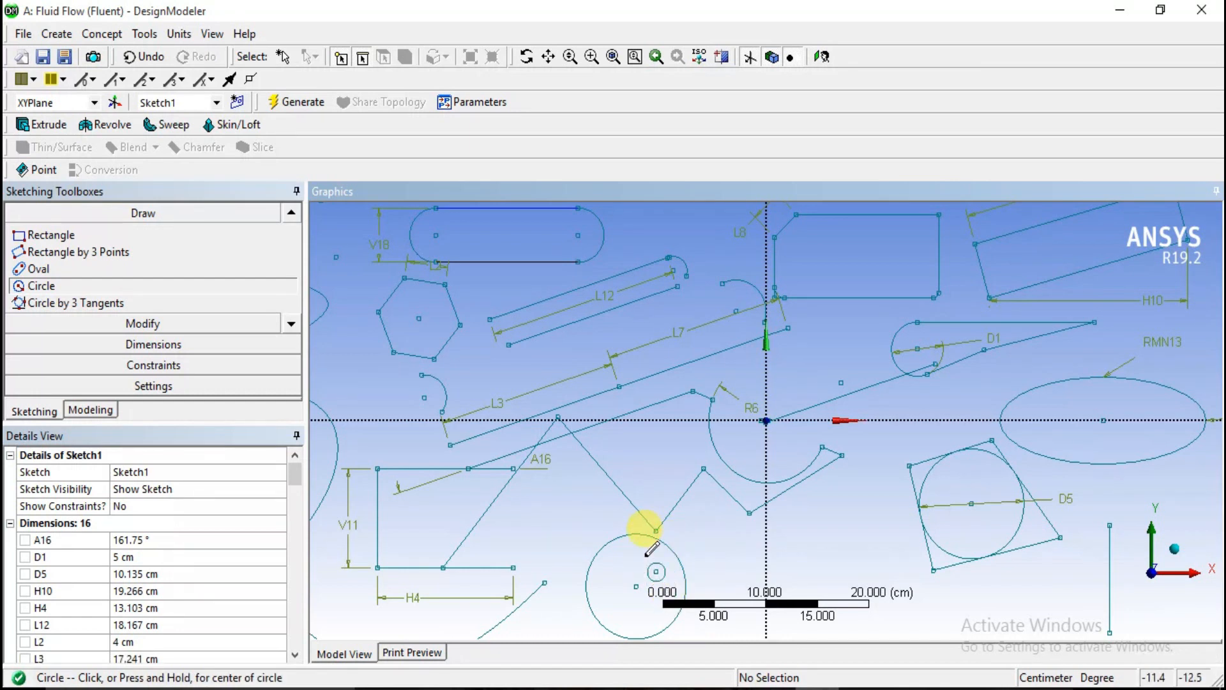
pyautogui.click(152, 362)
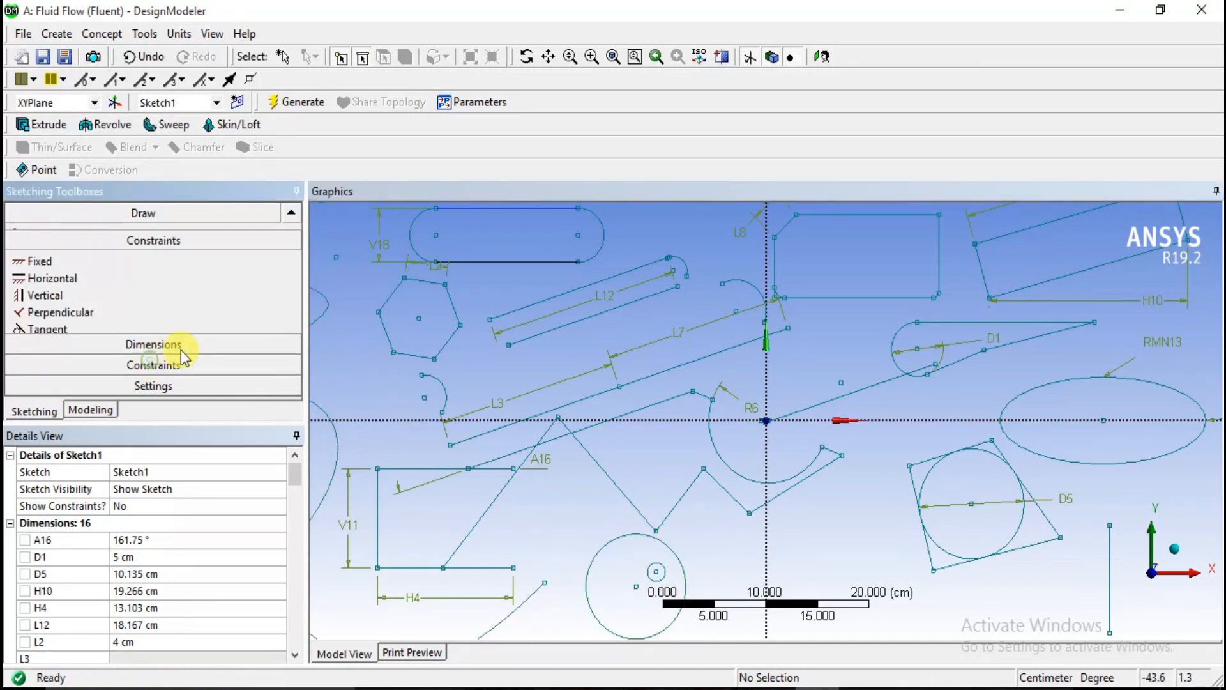
pyautogui.click(289, 384)
pyautogui.click(289, 384)
pyautogui.click(289, 385)
pyautogui.click(291, 386)
pyautogui.click(291, 386)
pyautogui.click(290, 385)
pyautogui.click(46, 349)
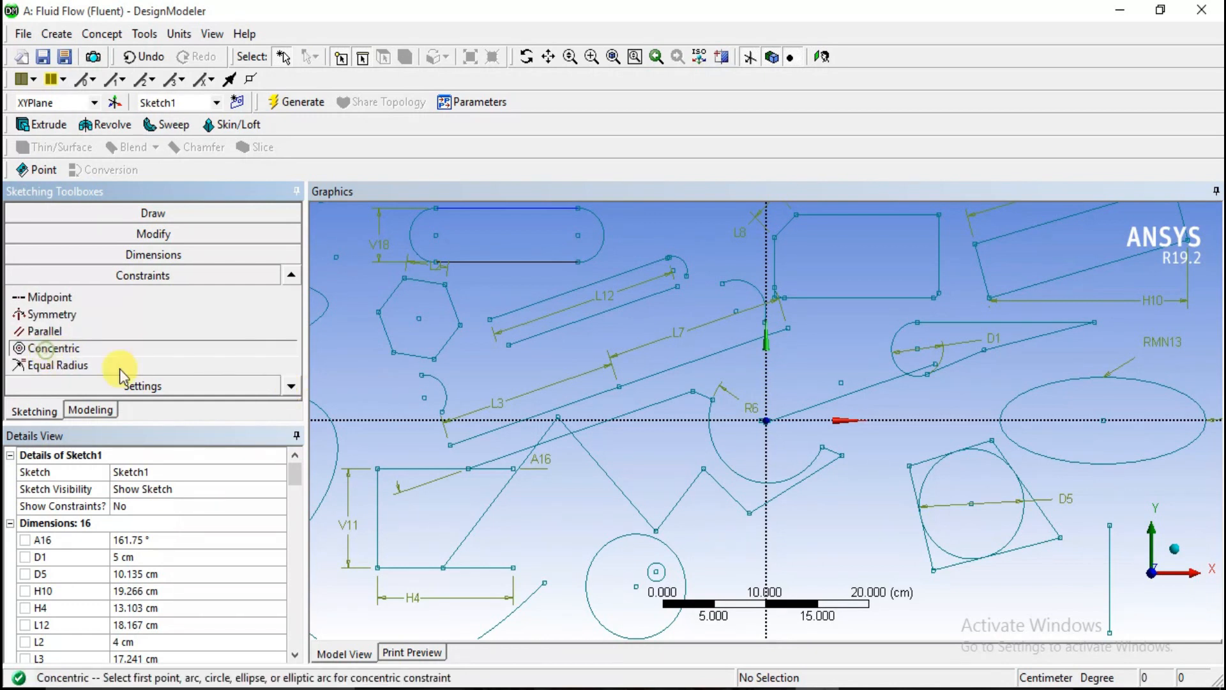
pyautogui.click(659, 572)
pyautogui.click(678, 559)
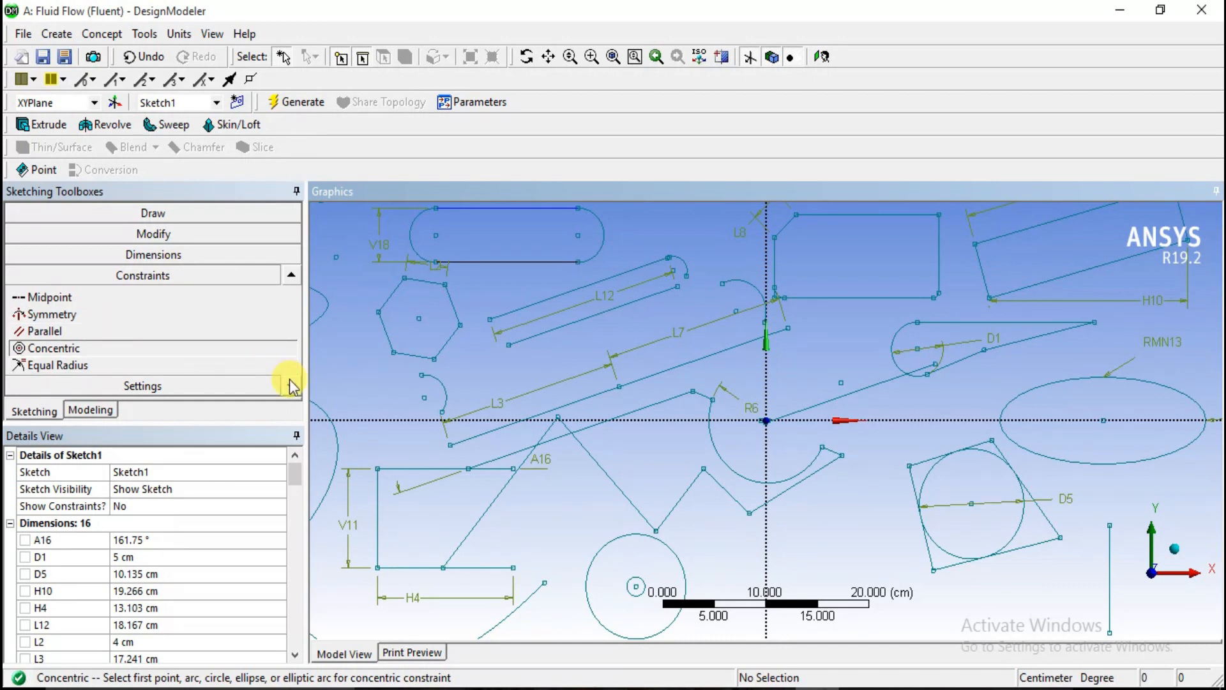
# Draw two separate circles below the H4 dimension, one about 2.8 cm in radius and a much smaller one to its right.
pyautogui.click(190, 215)
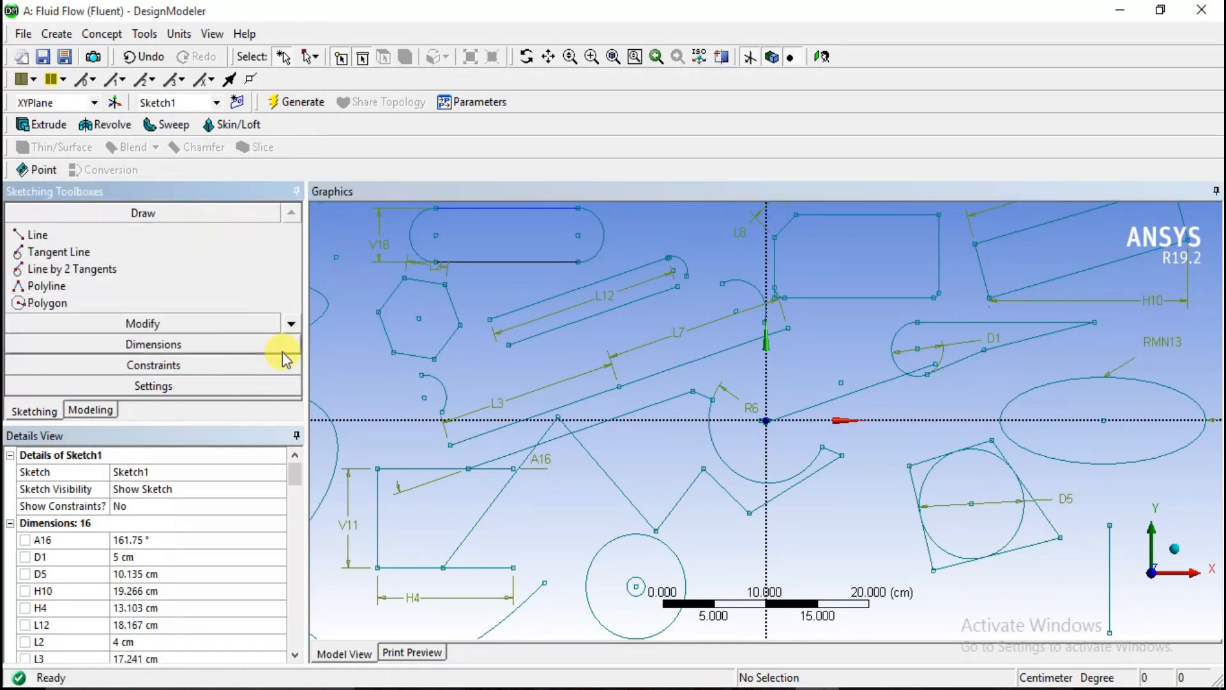
pyautogui.click(291, 326)
pyautogui.click(290, 325)
pyautogui.click(291, 326)
pyautogui.click(291, 326)
pyautogui.click(290, 326)
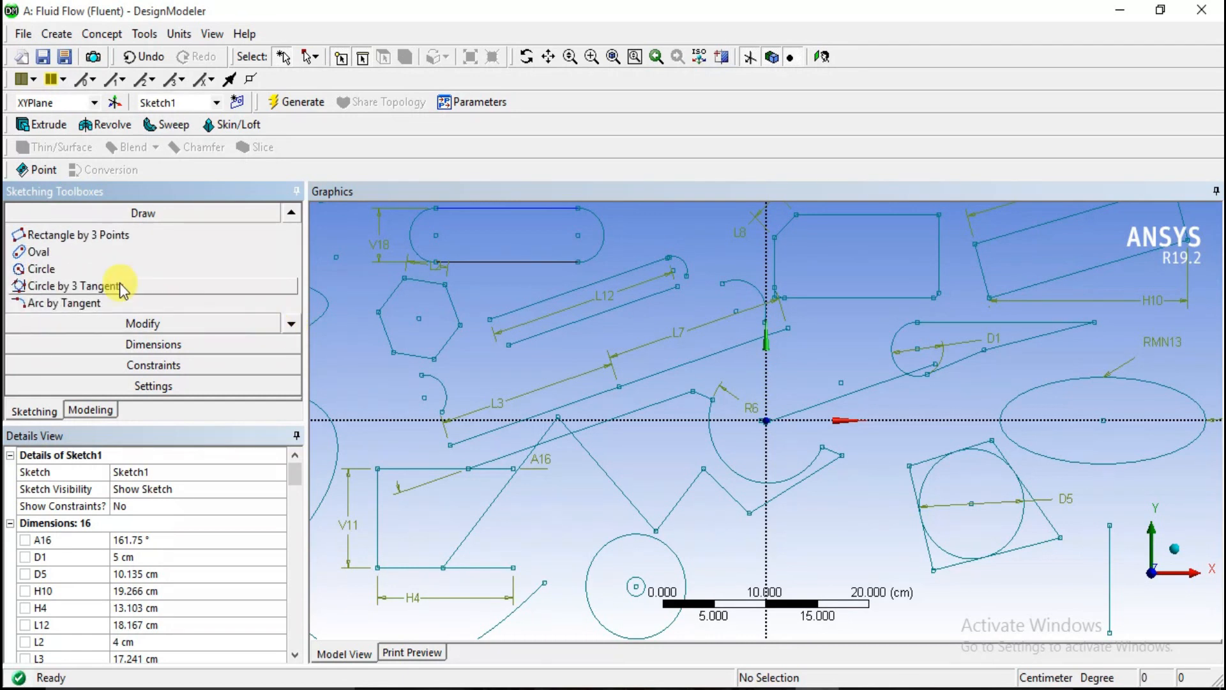
pyautogui.click(39, 268)
pyautogui.scroll(-2, 717, 466)
pyautogui.click(571, 597)
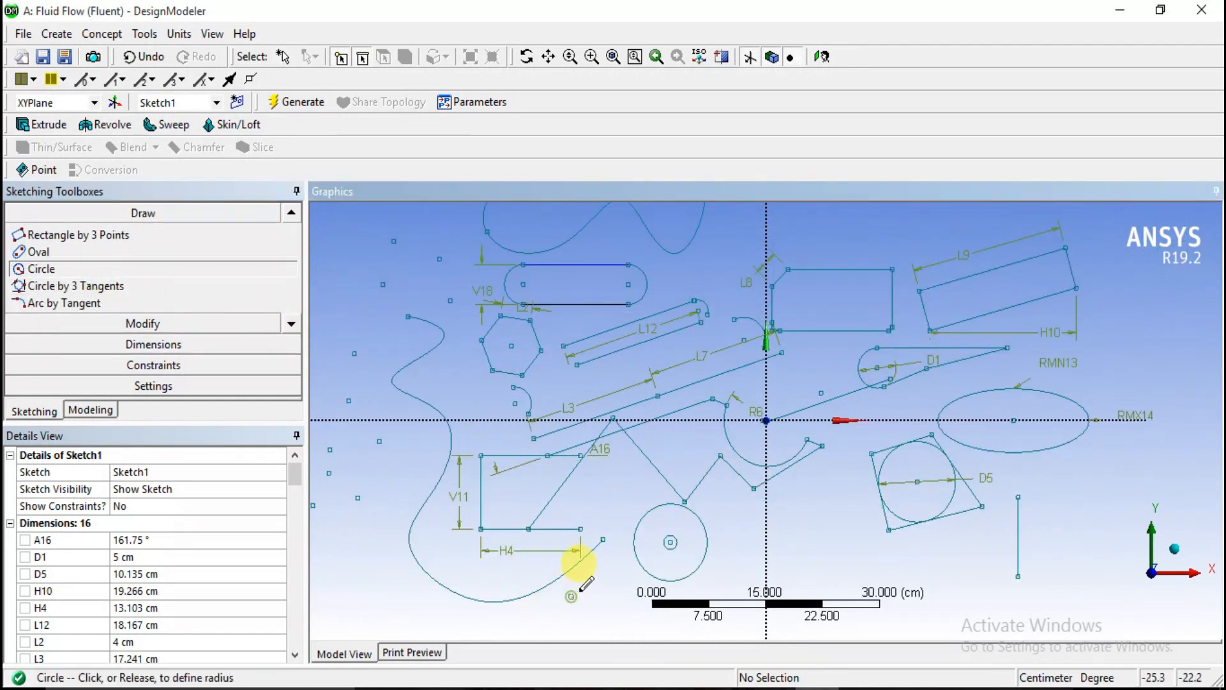
pyautogui.click(586, 582)
pyautogui.click(629, 605)
pyautogui.click(630, 578)
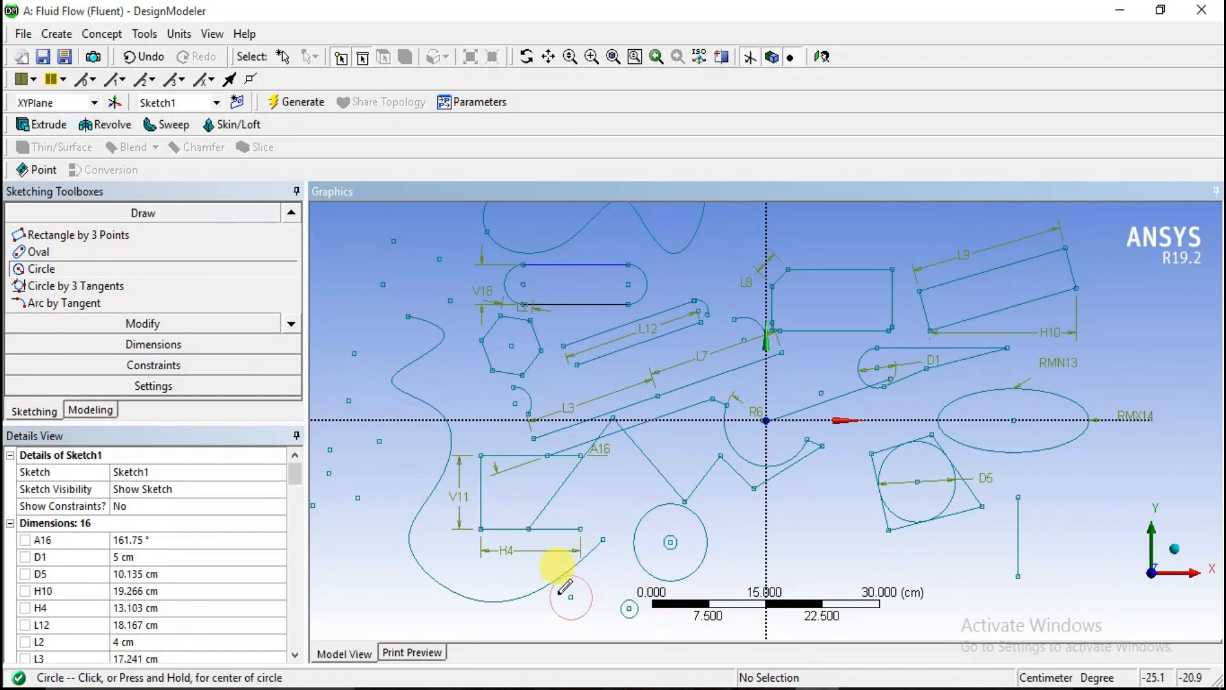
# Add a radius dimension to the larger of the two new circles below the H4 dimension.
pyautogui.click(118, 345)
pyautogui.click(51, 343)
pyautogui.click(593, 596)
pyautogui.click(608, 561)
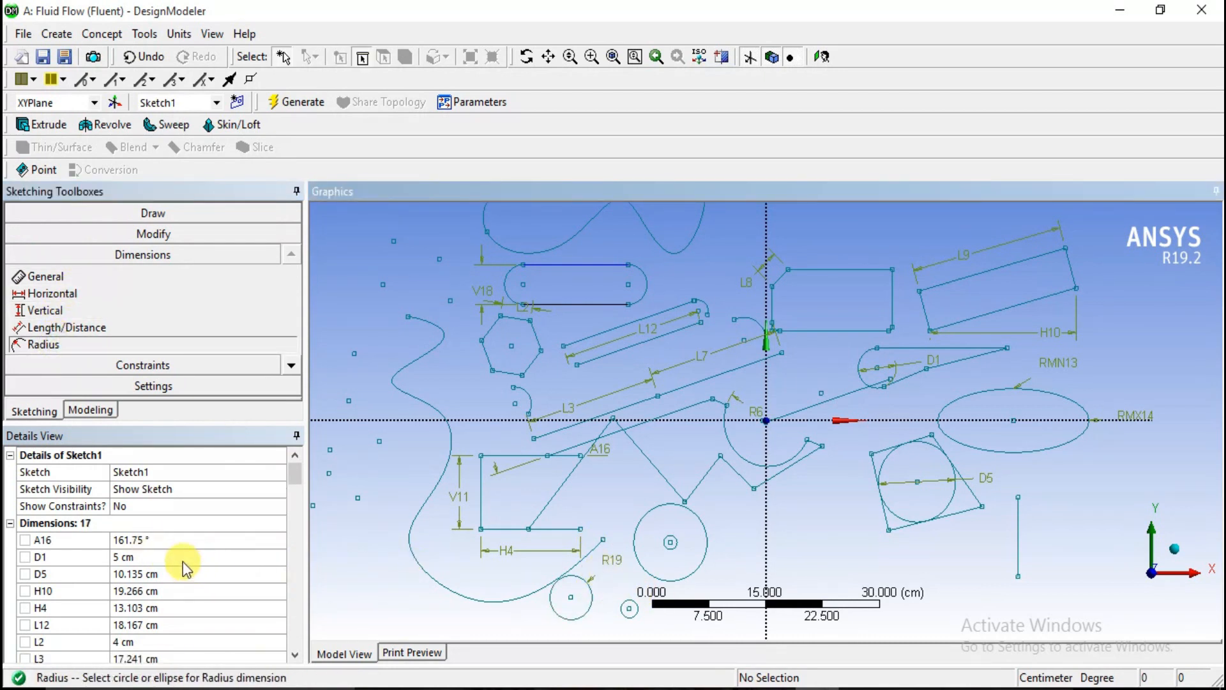
# Set the larger new circle's radius dimension to 5 cm.
pyautogui.moveTo(296, 479)
pyautogui.mouseDown()
pyautogui.moveTo(288, 515)
pyautogui.moveTo(289, 505)
pyautogui.mouseUp()
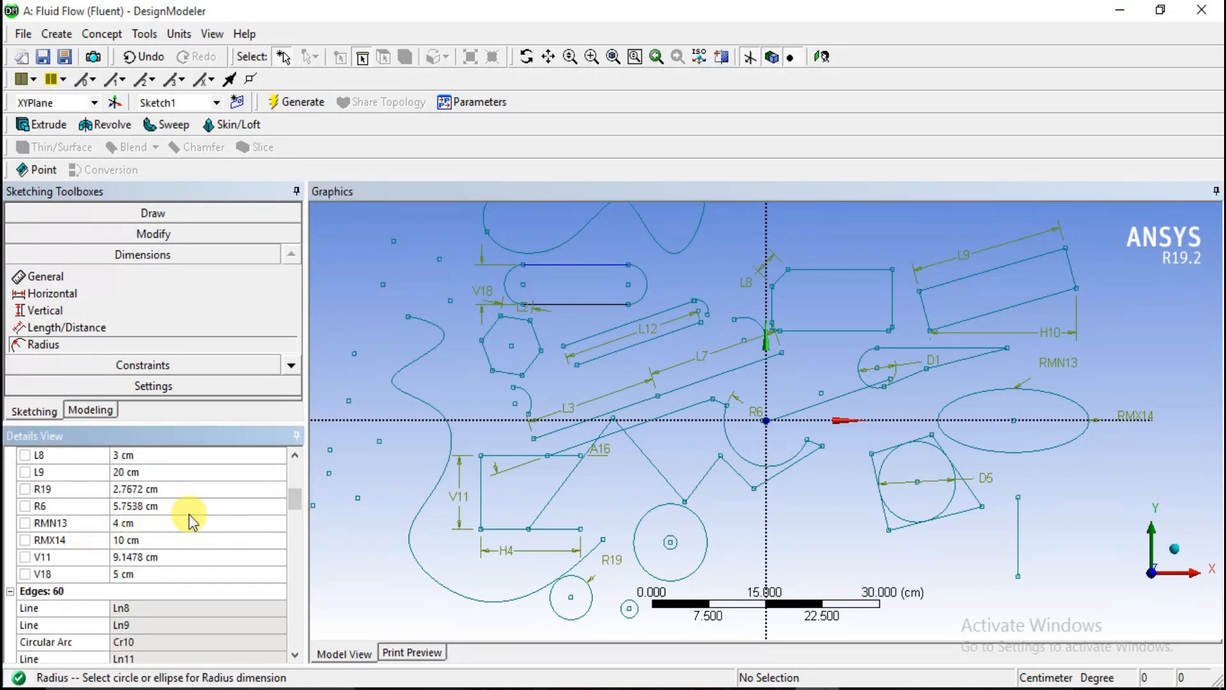
pyautogui.click(142, 490)
pyautogui.write('5')
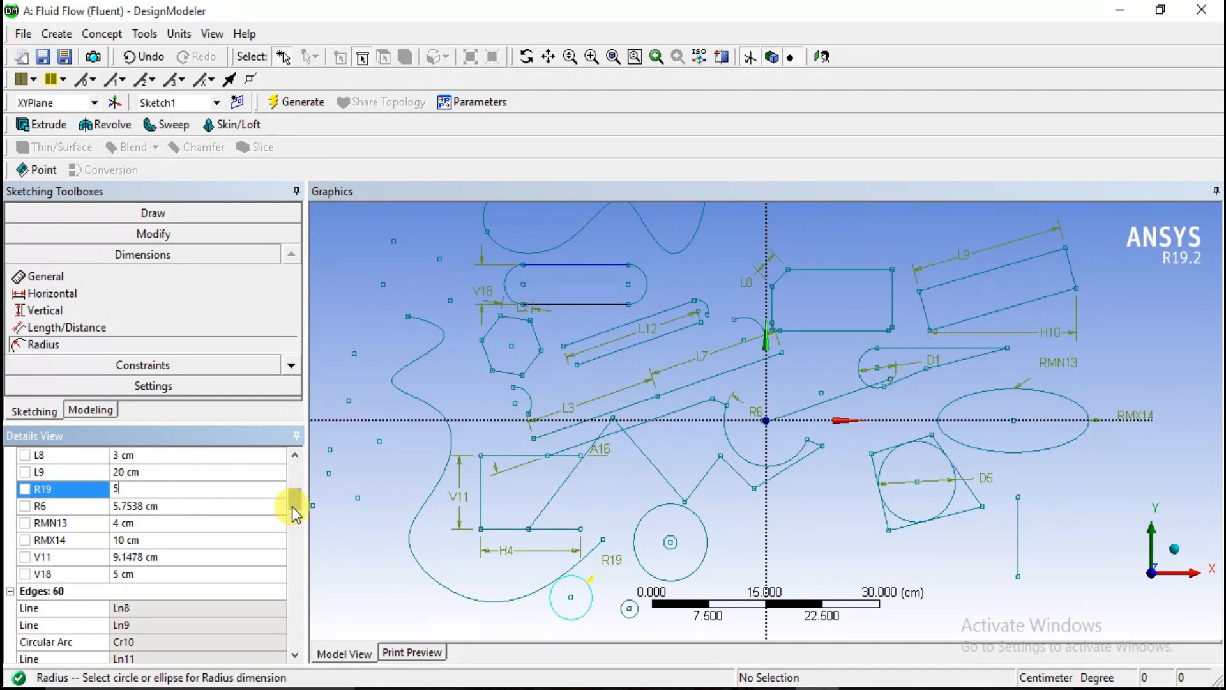
pyautogui.press('Return')
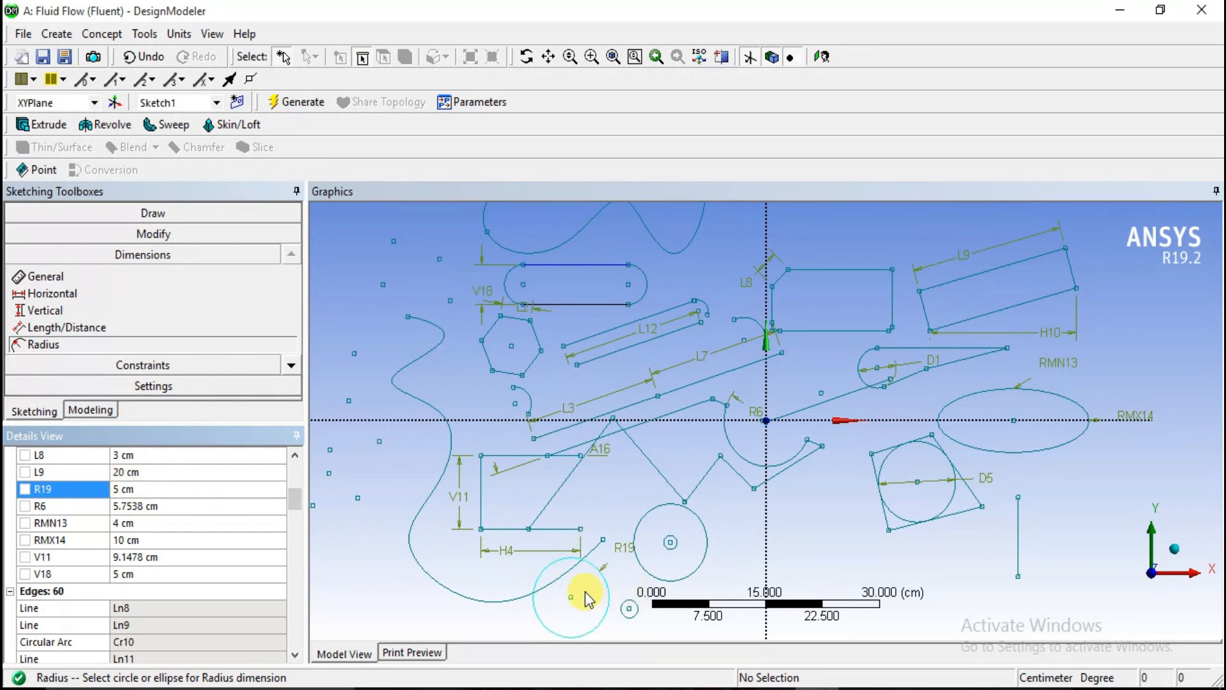
# Apply an Equal Radius constraint between the 5 cm radius circle and the small circle to its right.
pyautogui.click(290, 370)
pyautogui.click(205, 364)
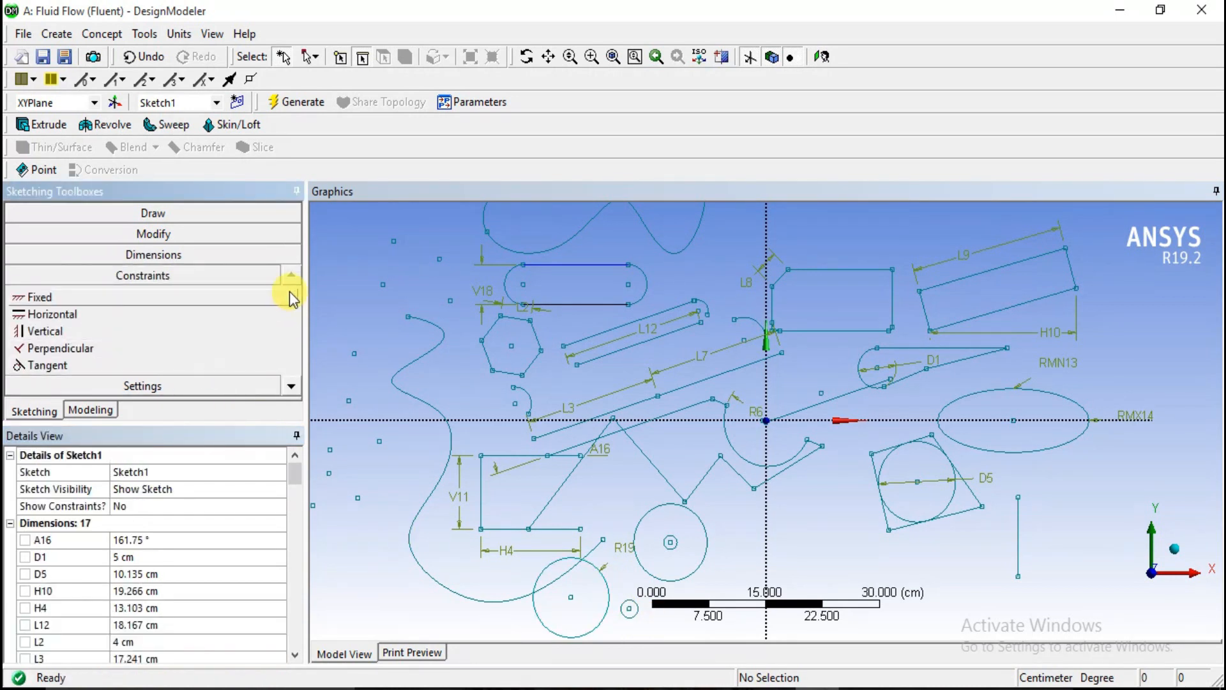
pyautogui.click(290, 386)
pyautogui.click(291, 385)
pyautogui.click(290, 386)
pyautogui.click(291, 385)
pyautogui.click(290, 386)
pyautogui.click(291, 386)
pyautogui.click(290, 386)
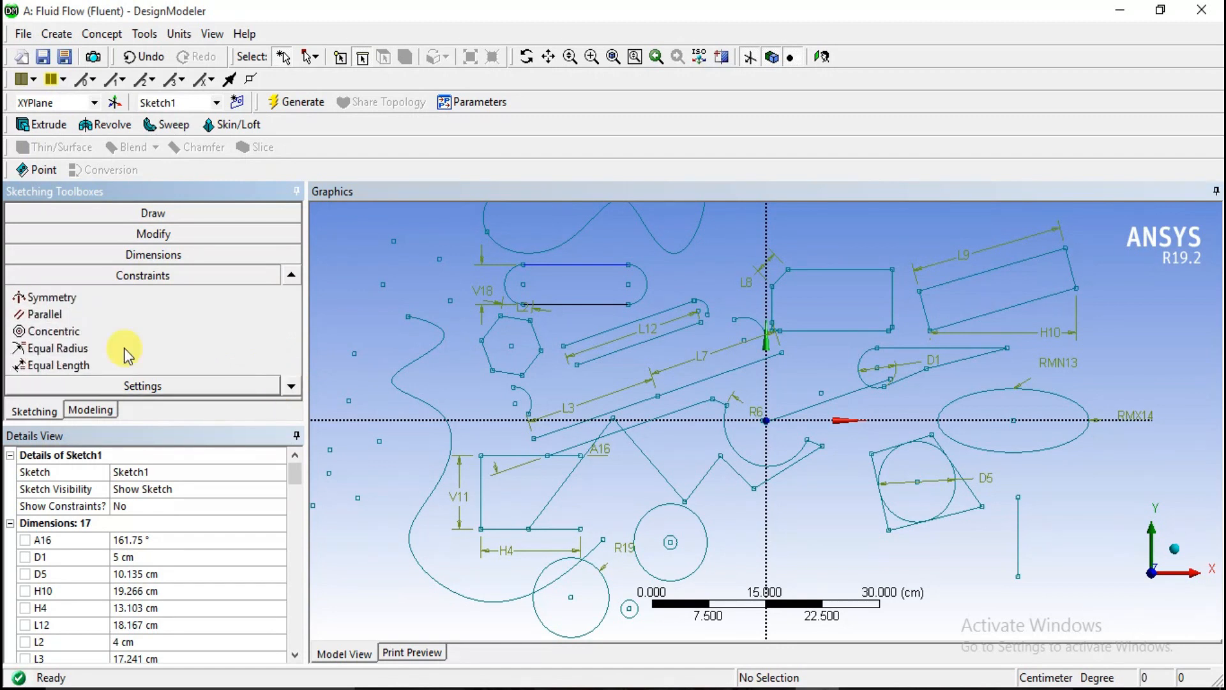
pyautogui.click(60, 347)
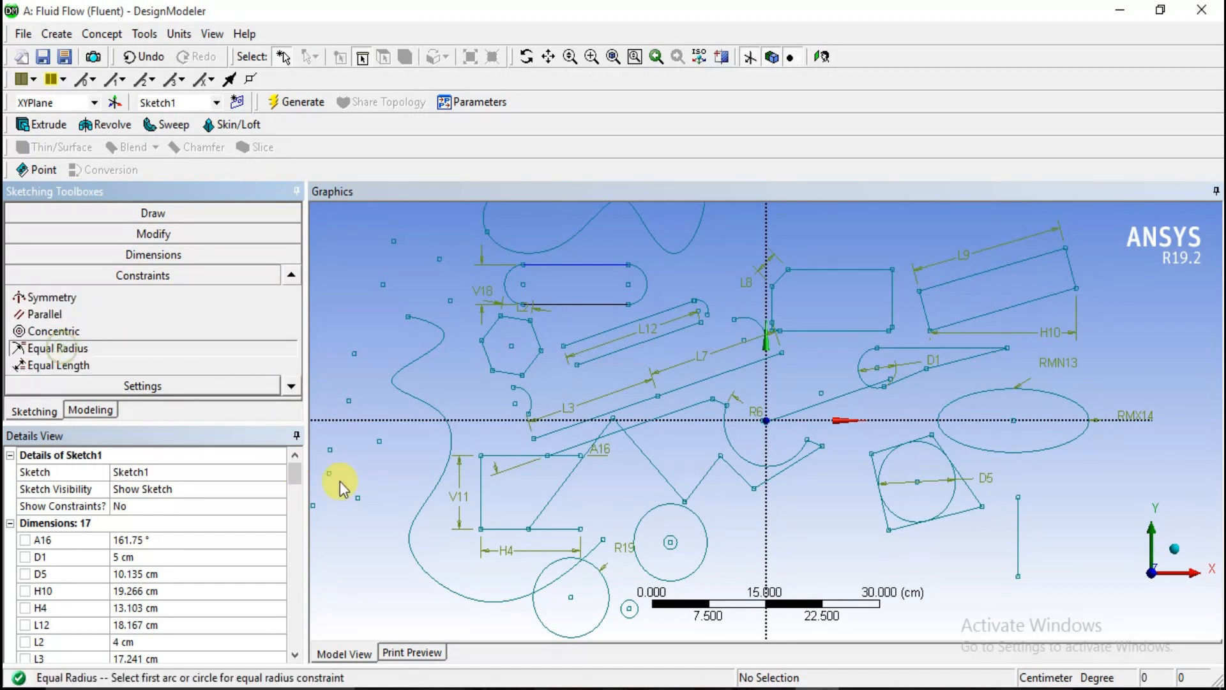
pyautogui.click(609, 592)
pyautogui.click(639, 611)
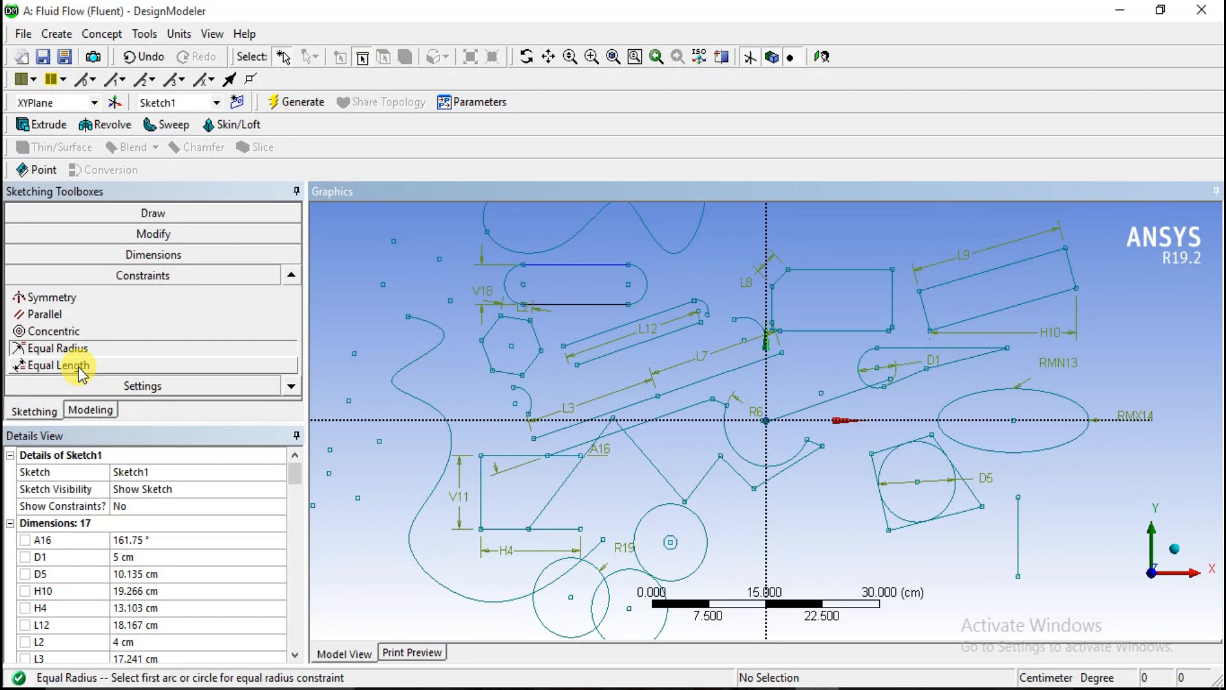
pyautogui.click(291, 387)
pyautogui.click(291, 387)
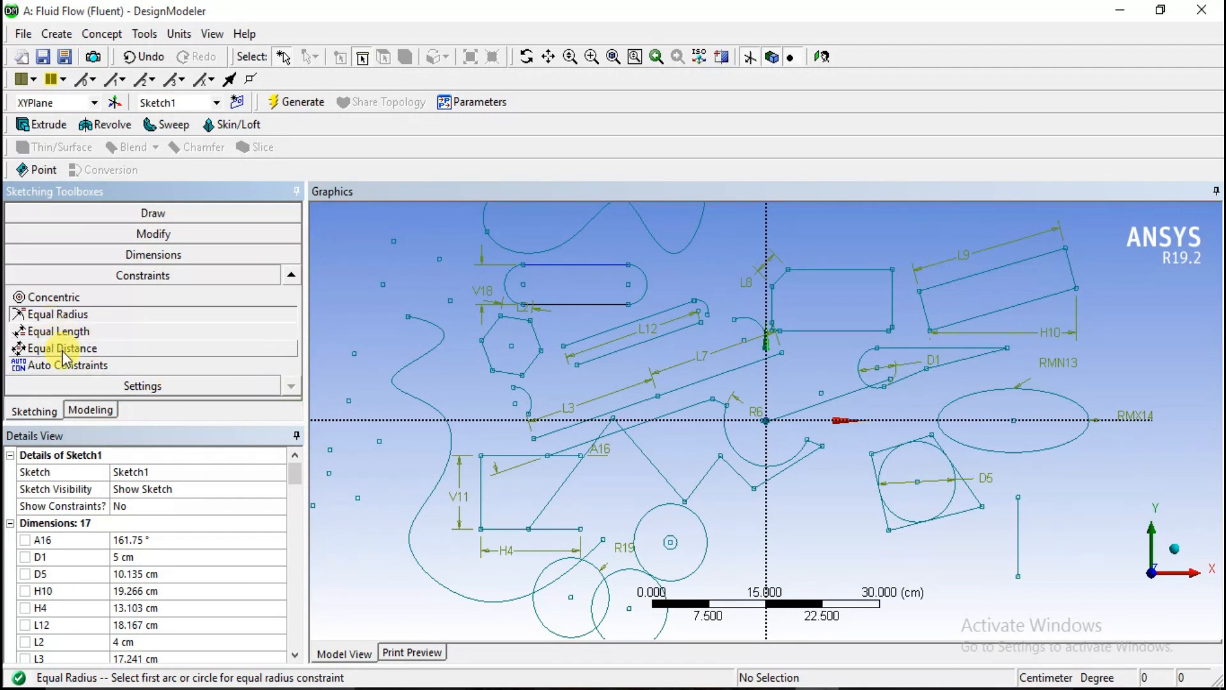
# Look through the remaining constraint tools and the sketch grid's display and snap settings.
pyautogui.click(291, 275)
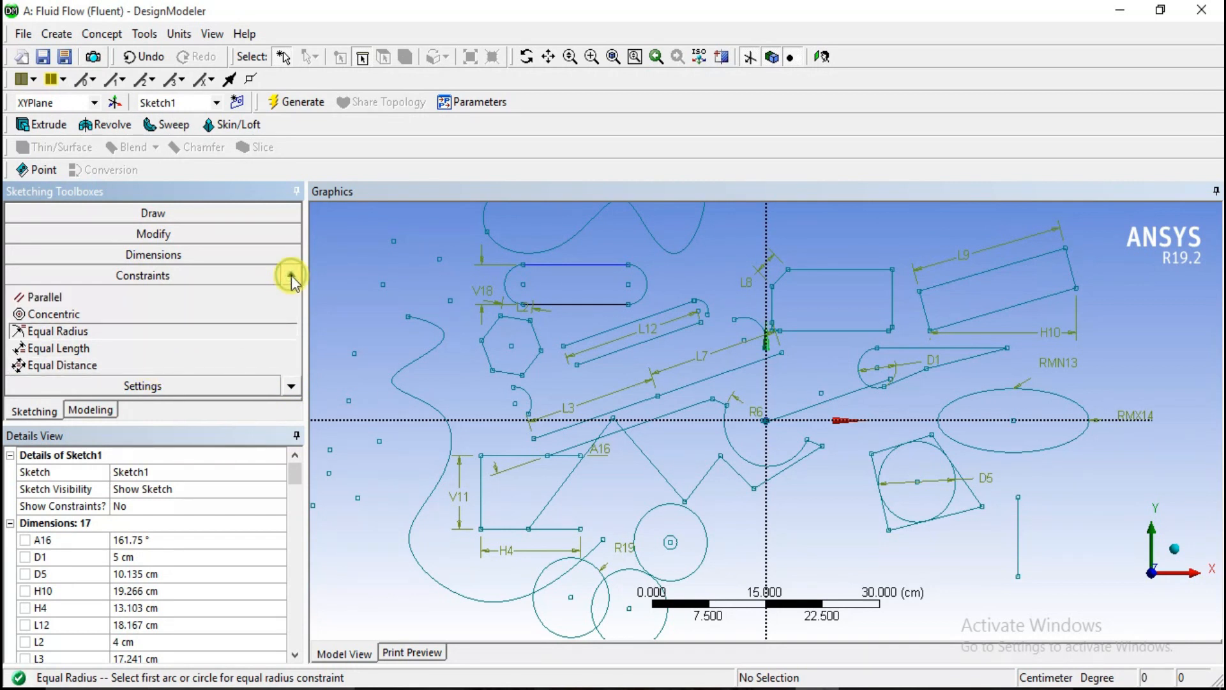
pyautogui.click(125, 385)
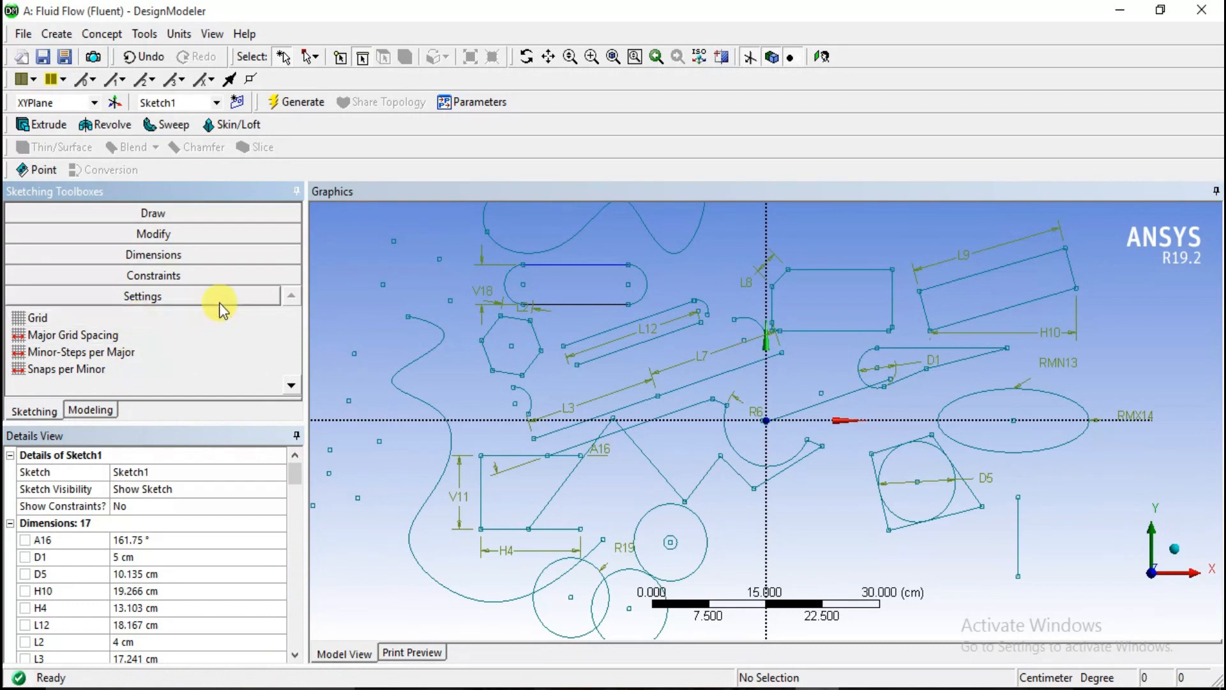
pyautogui.click(133, 317)
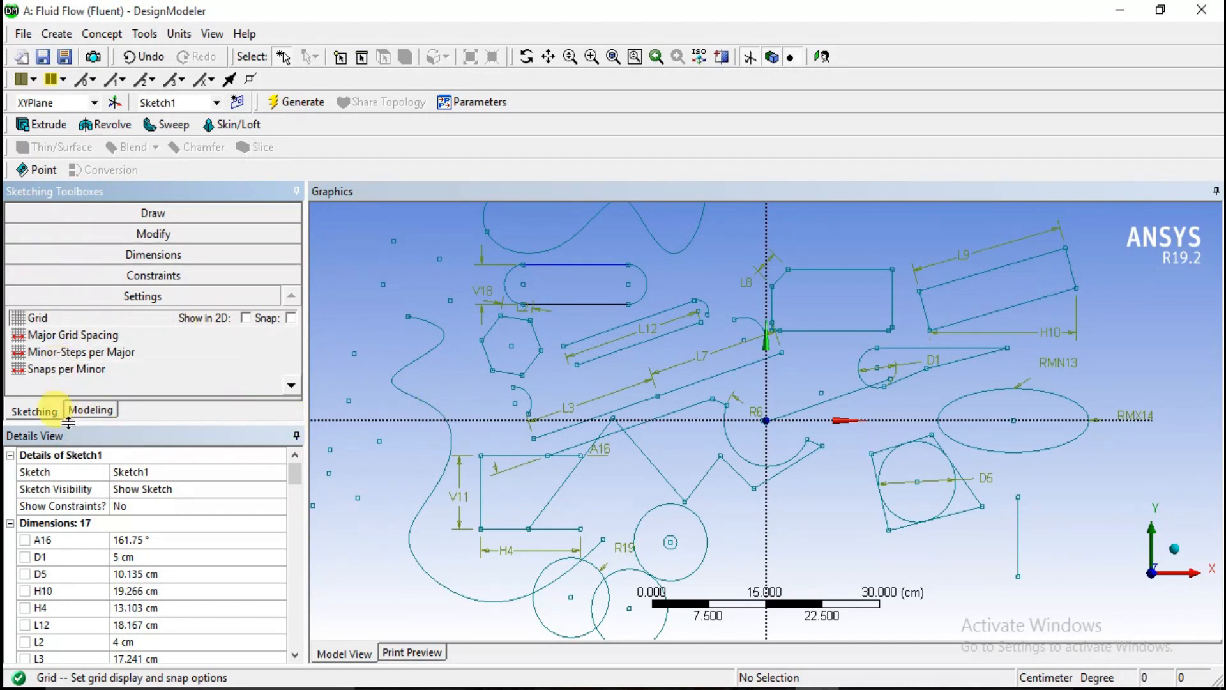
# Delete Sketch1 from the XYPlane and confirm the deletion.
pyautogui.click(91, 411)
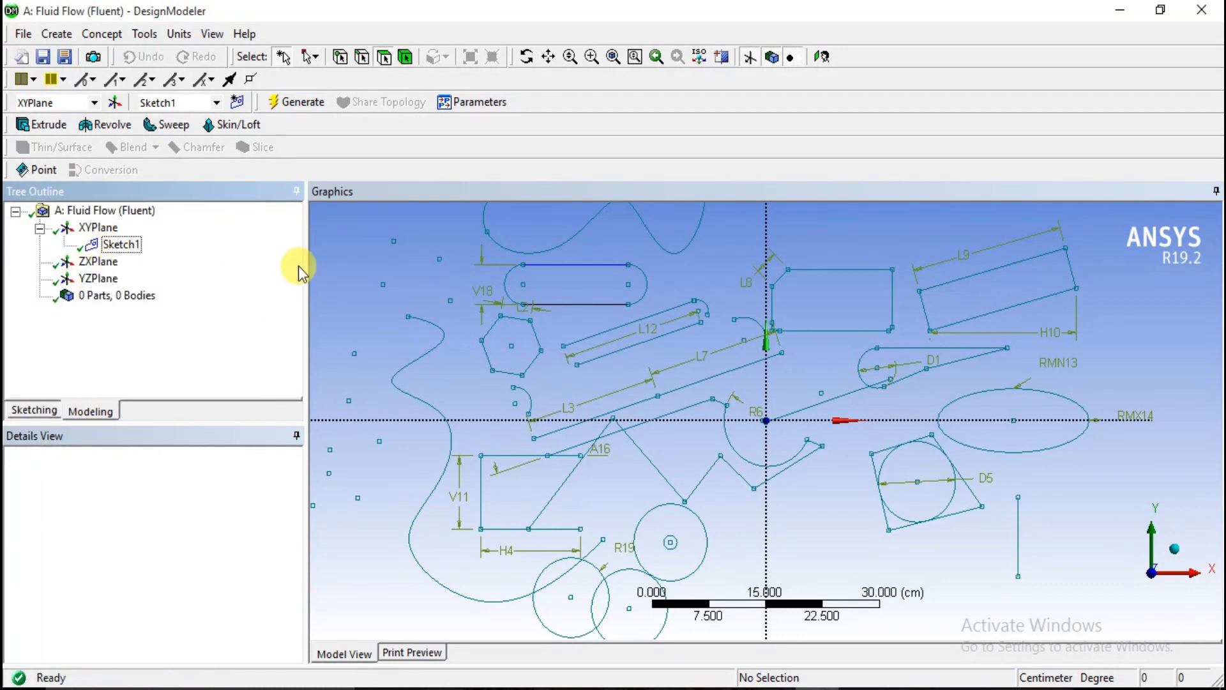
pyautogui.scroll(-2, 657, 437)
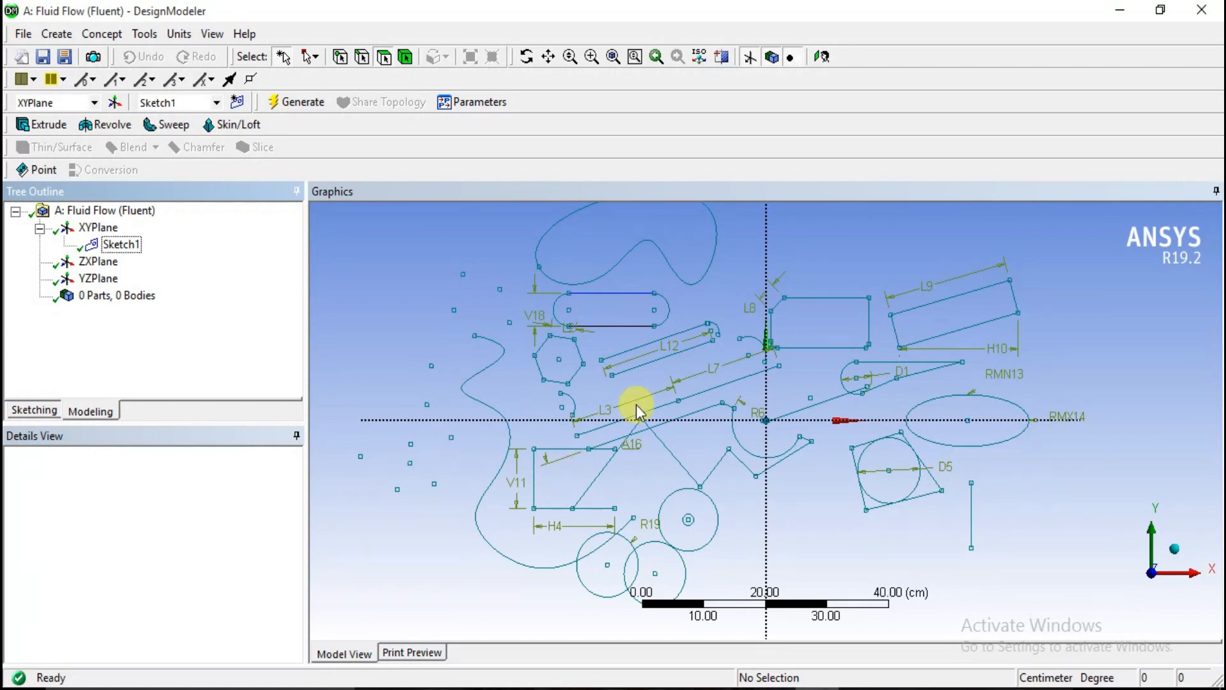
pyautogui.click(57, 33)
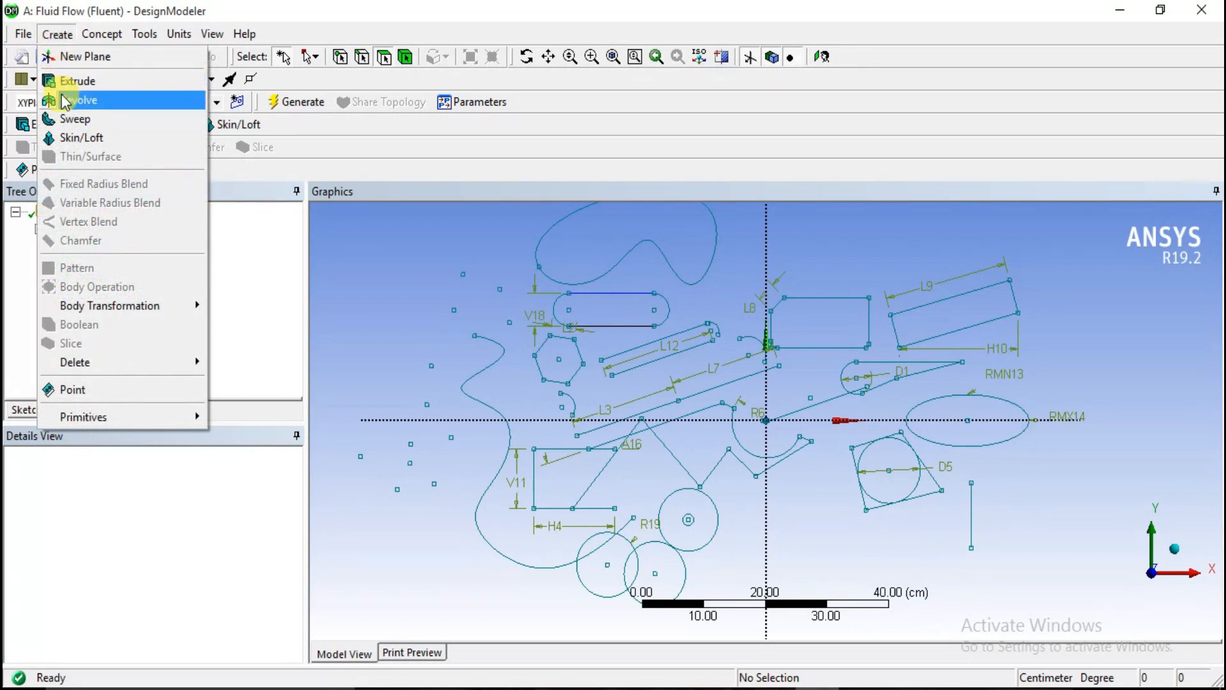
pyautogui.click(427, 327)
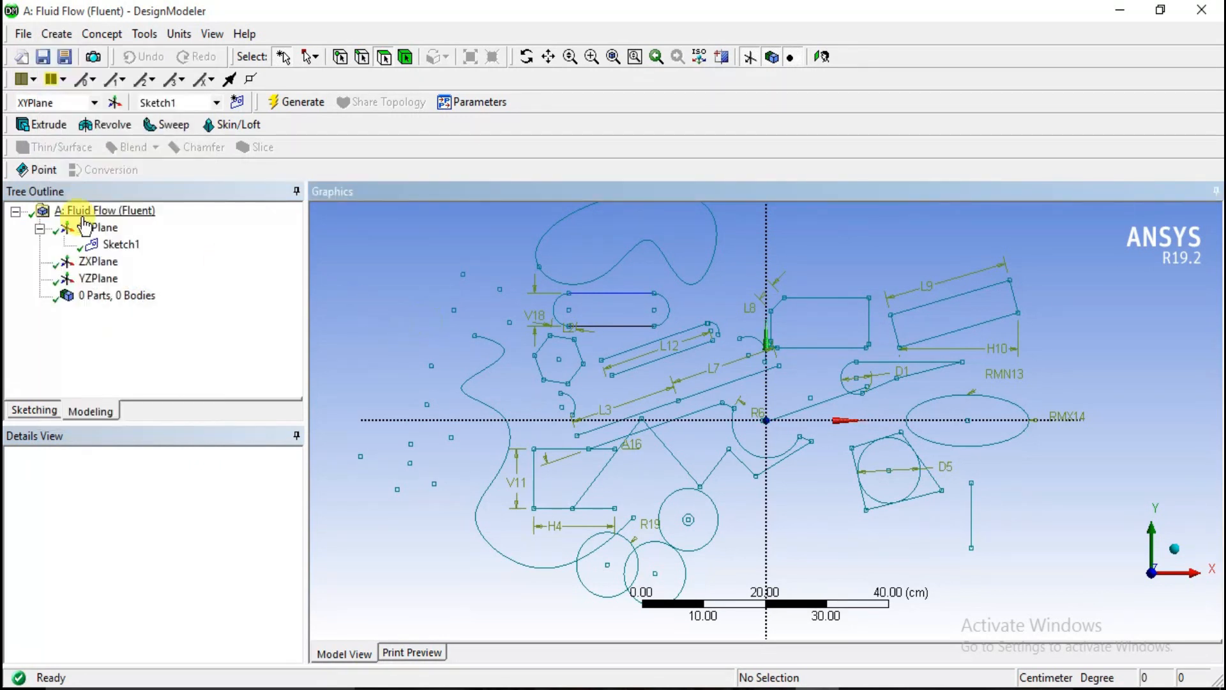
pyautogui.rightClick(130, 248)
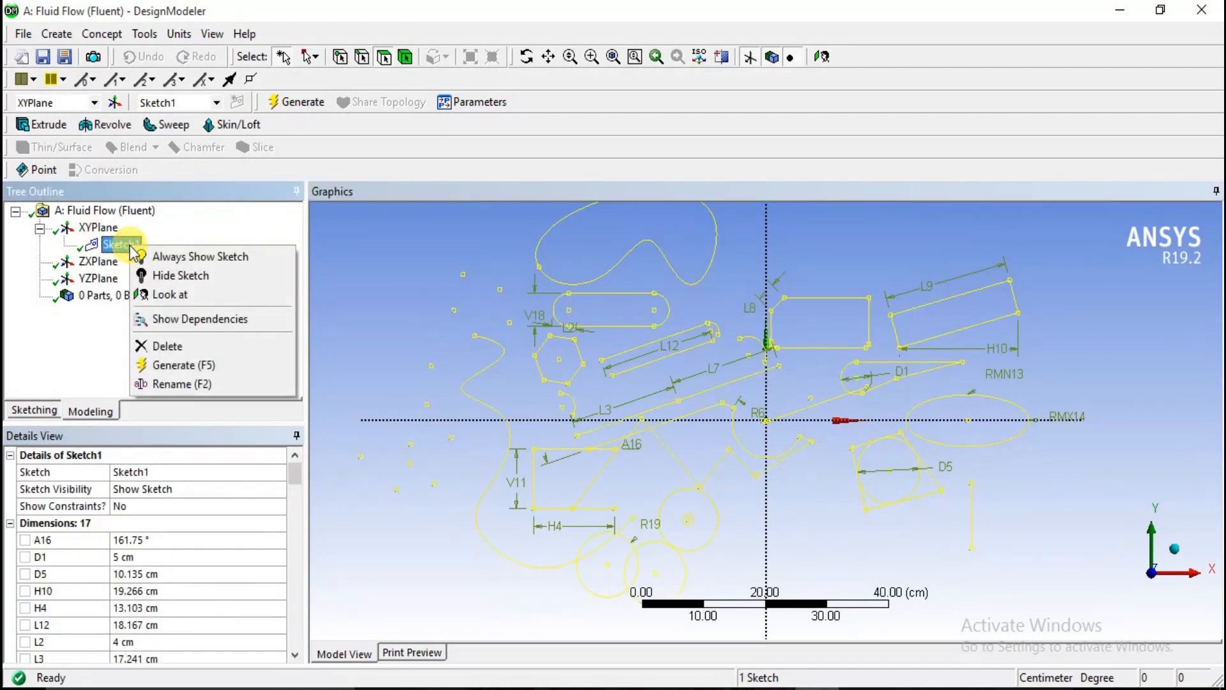
pyautogui.click(171, 348)
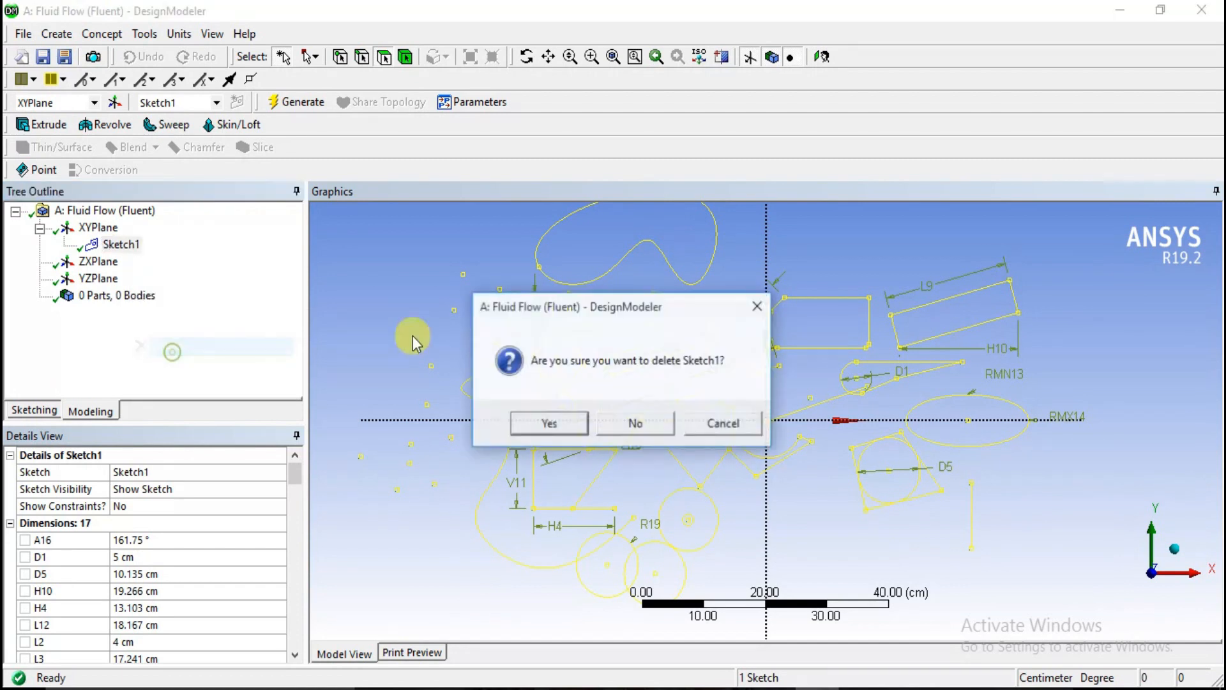
pyautogui.click(548, 426)
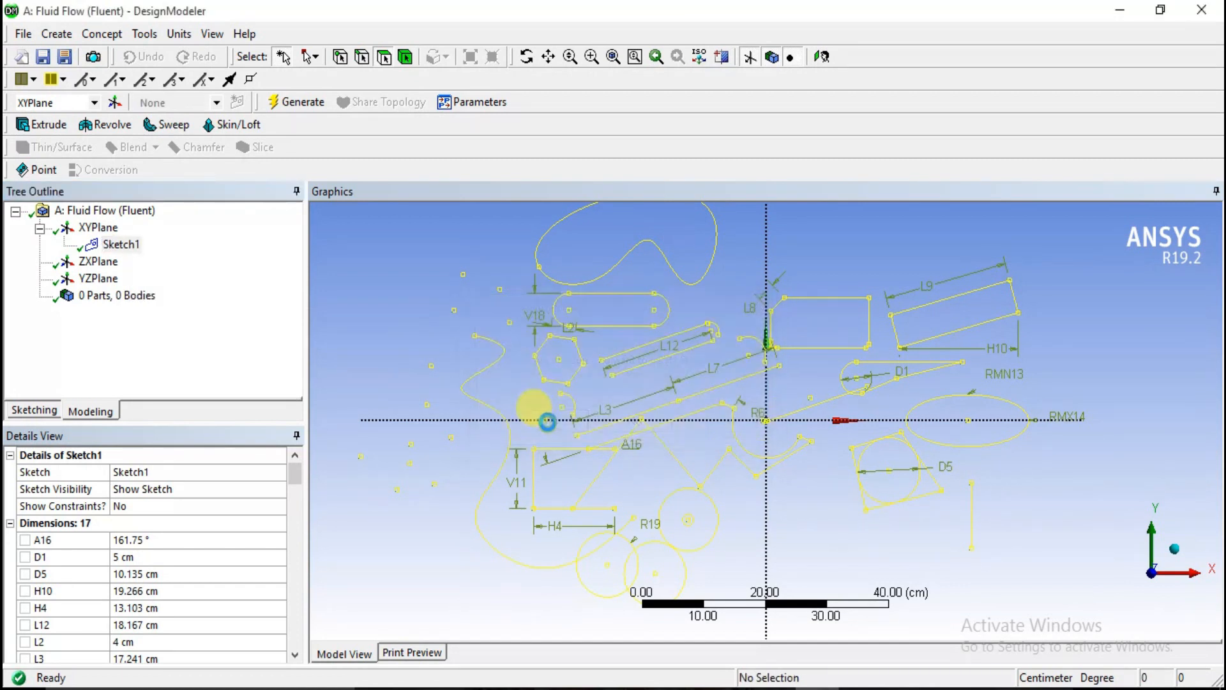
# Create a new sketch on the XYPlane and draw a rectangle about 24 cm wide and 17 cm high around the origin.
pyautogui.click(82, 227)
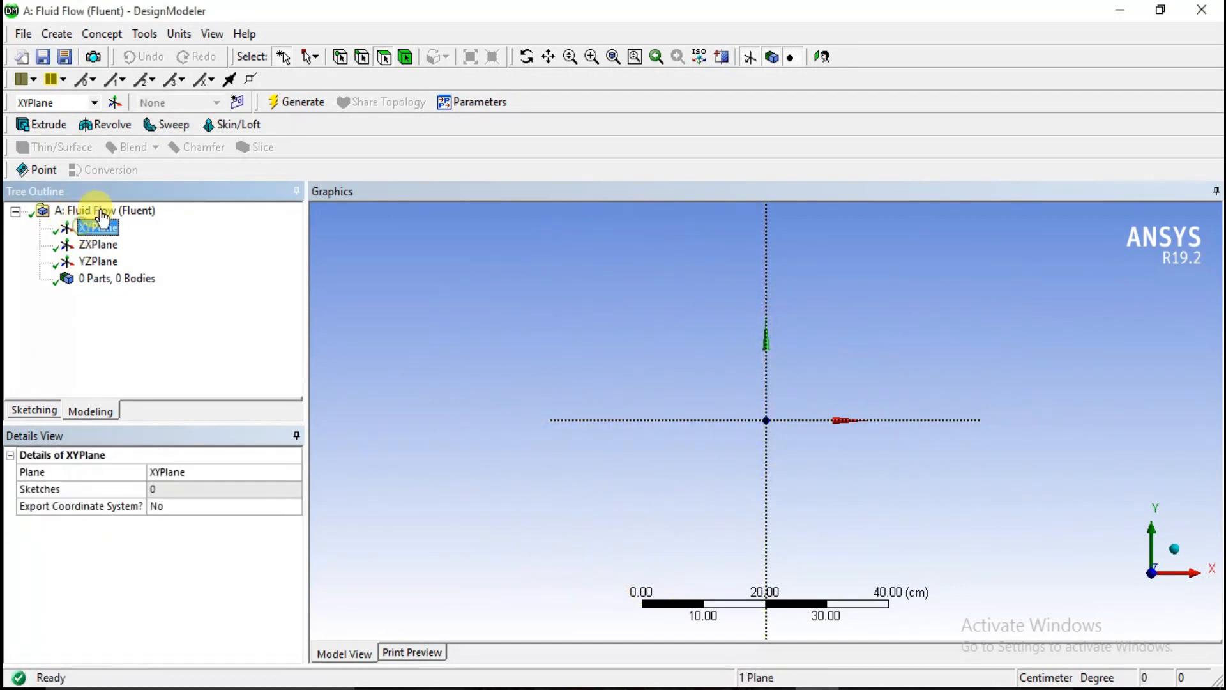
pyautogui.click(238, 104)
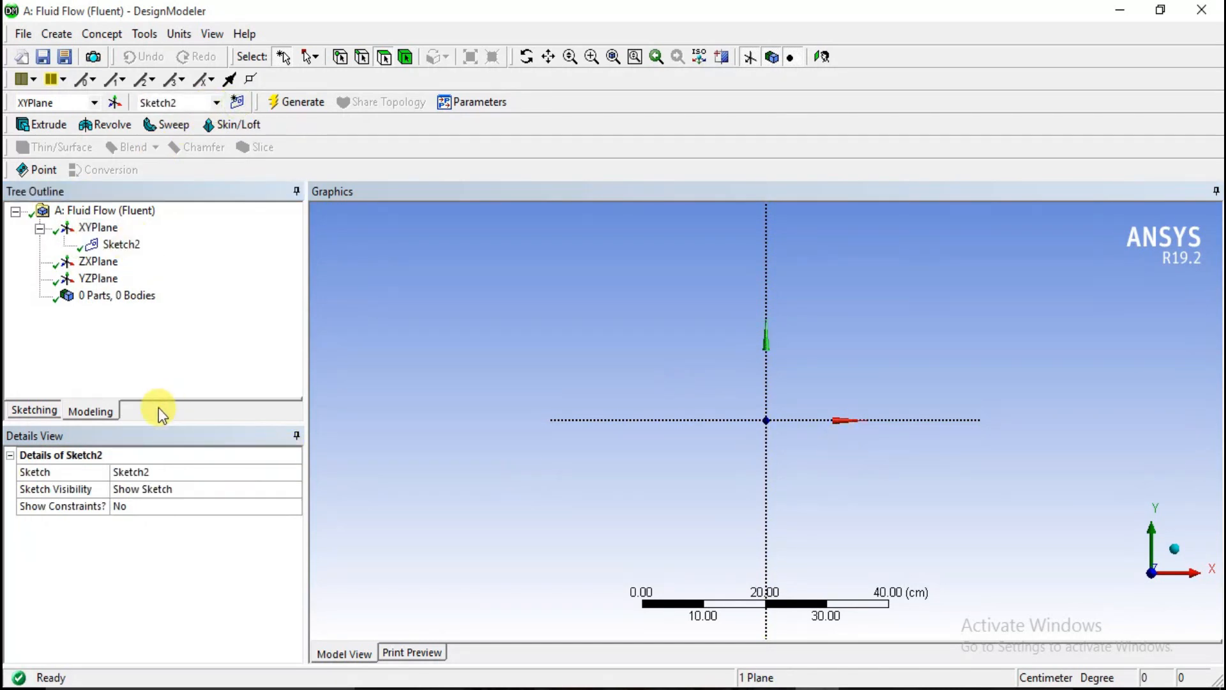
pyautogui.click(35, 411)
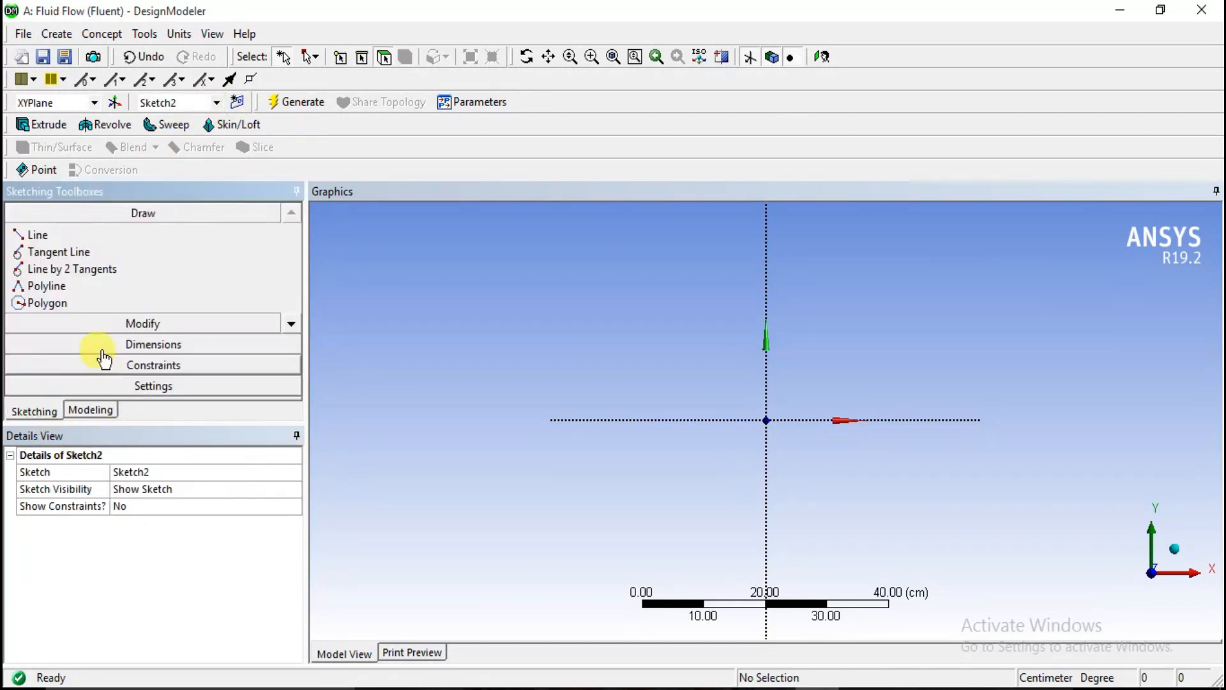
pyautogui.click(294, 327)
pyautogui.click(67, 301)
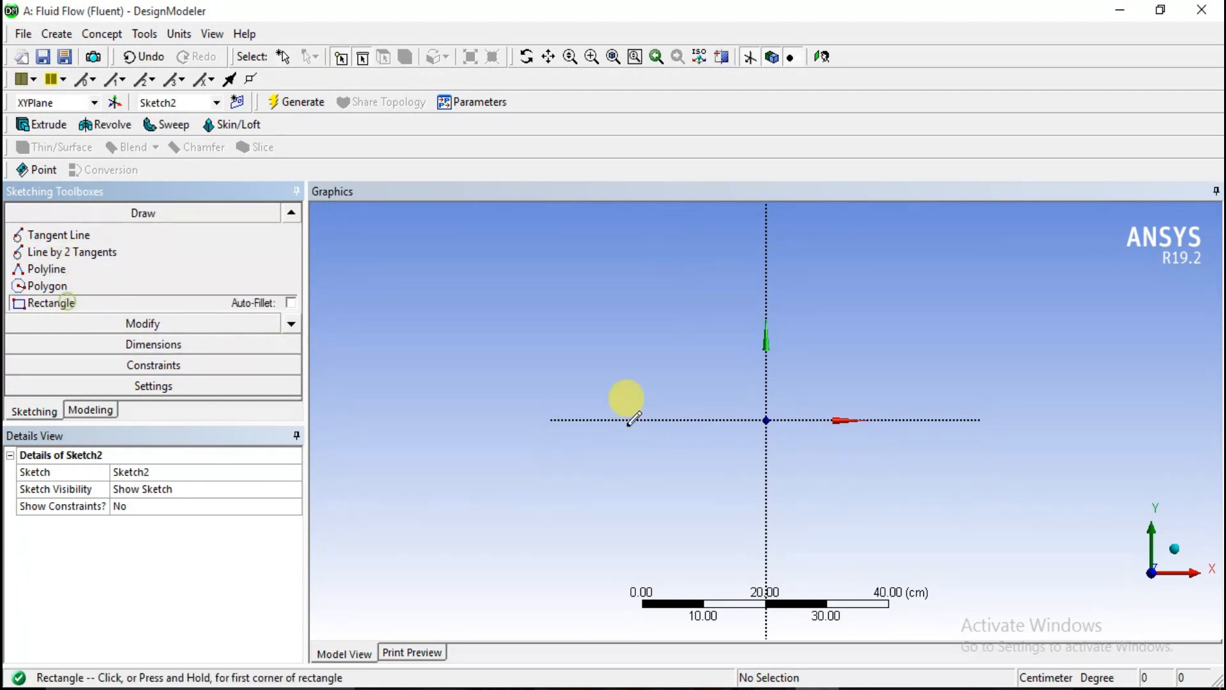
pyautogui.click(698, 376)
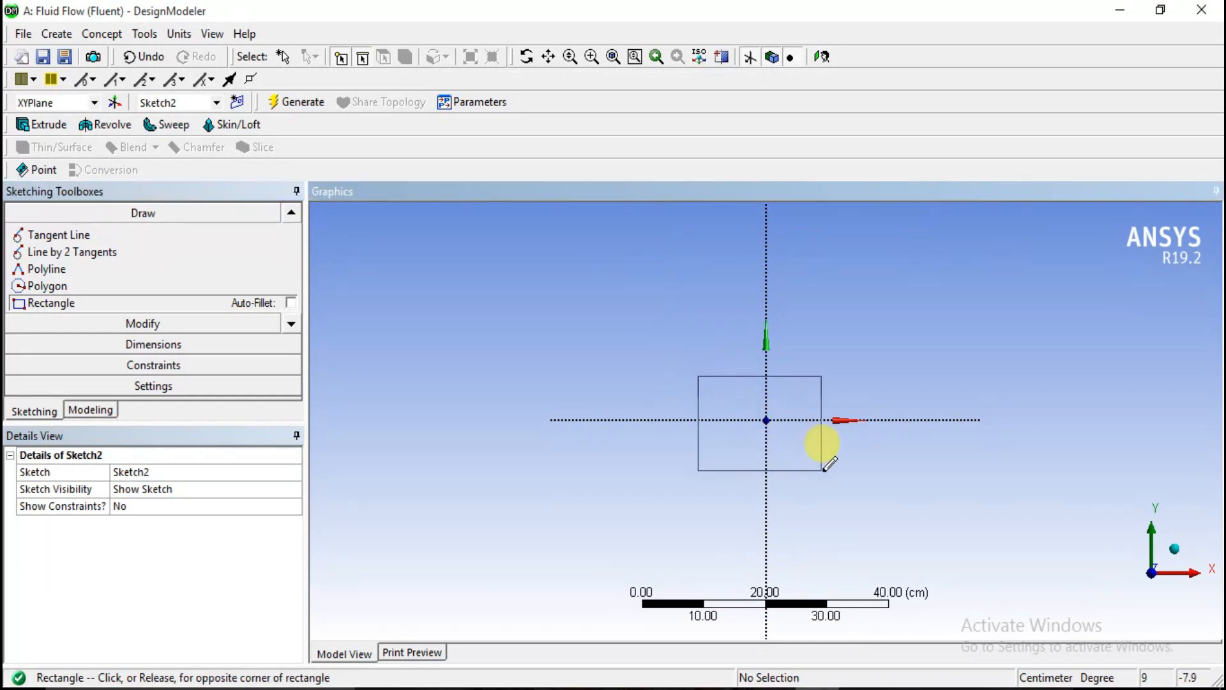
pyautogui.click(845, 488)
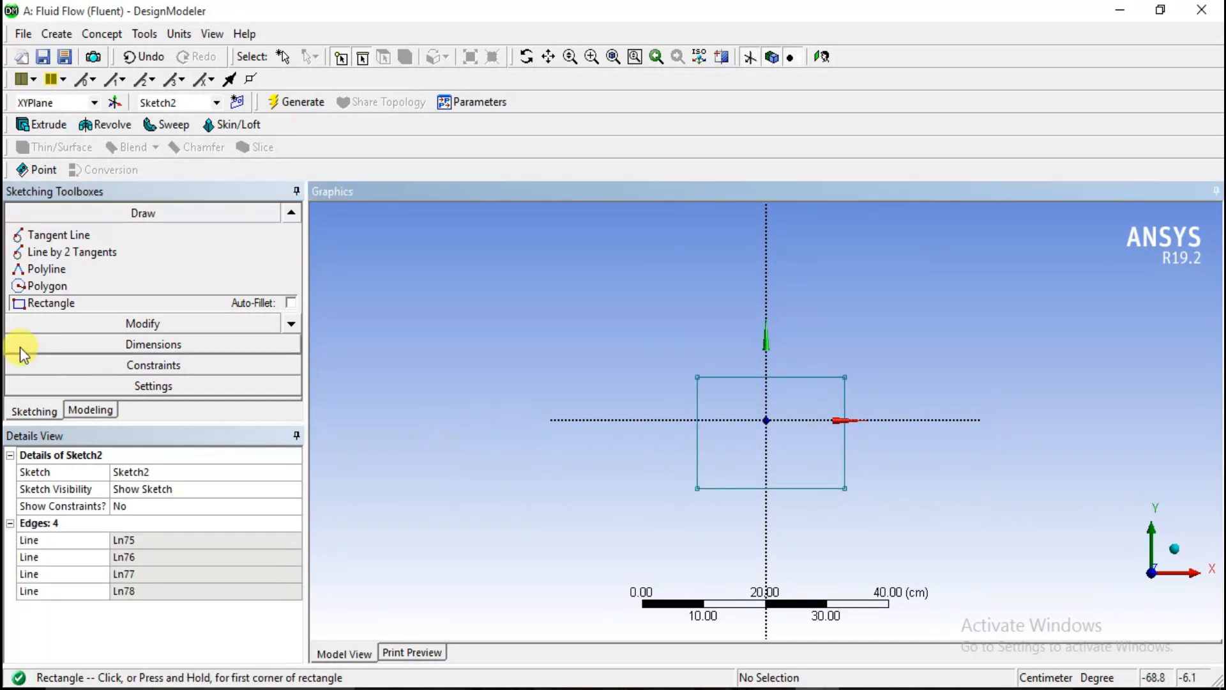
# Dimension the distance from the rectangle's left edge to the vertical axis and the rectangle's overall width.
pyautogui.click(97, 345)
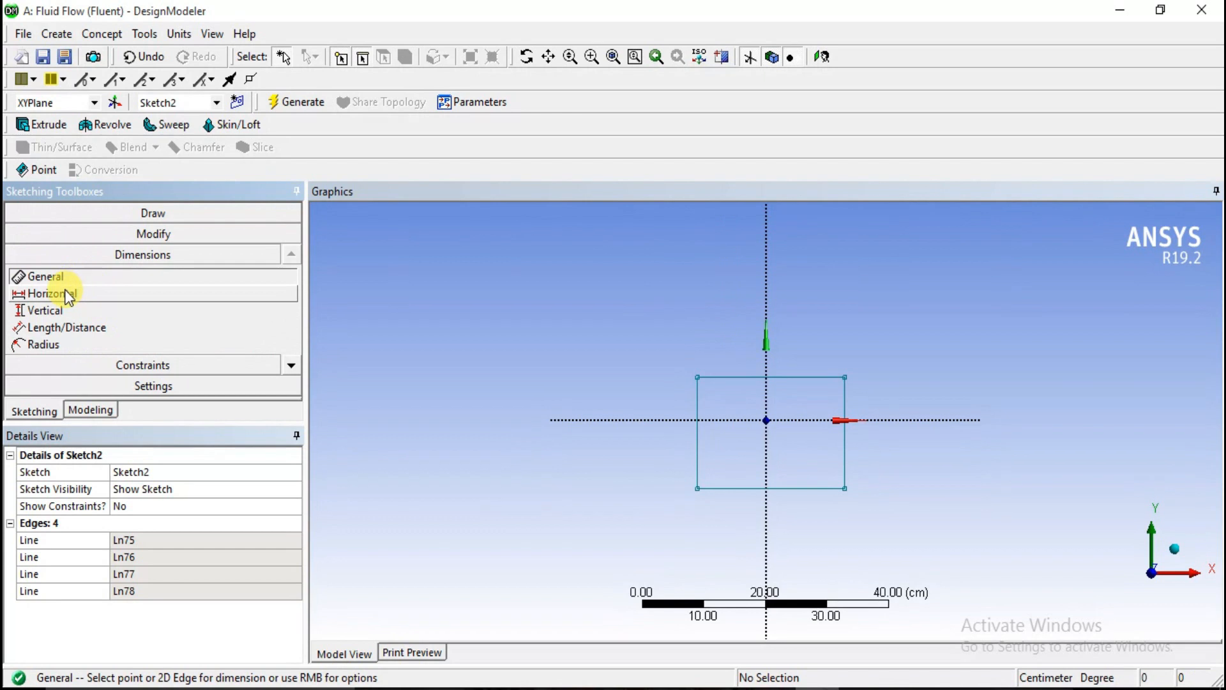
pyautogui.click(767, 356)
pyautogui.click(698, 389)
pyautogui.click(710, 333)
pyautogui.click(746, 377)
pyautogui.click(761, 305)
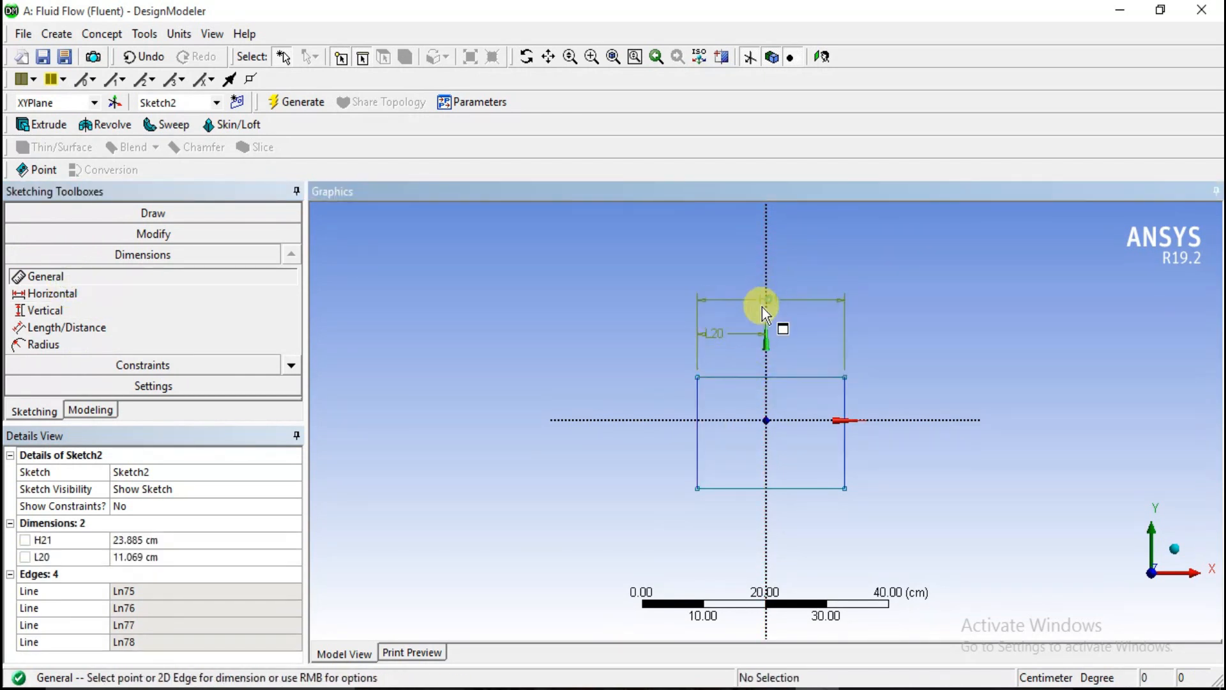
pyautogui.click(734, 377)
pyautogui.click(781, 420)
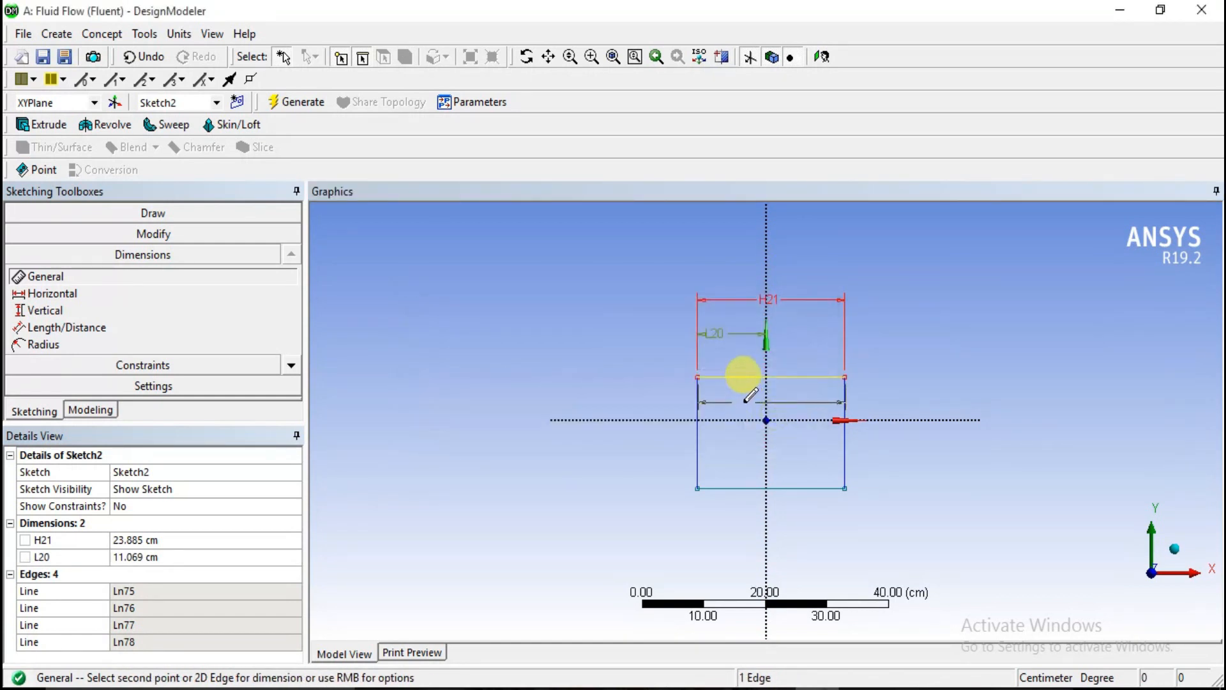
pyautogui.click(746, 358)
pyautogui.hotkey('ctrl', 'z')
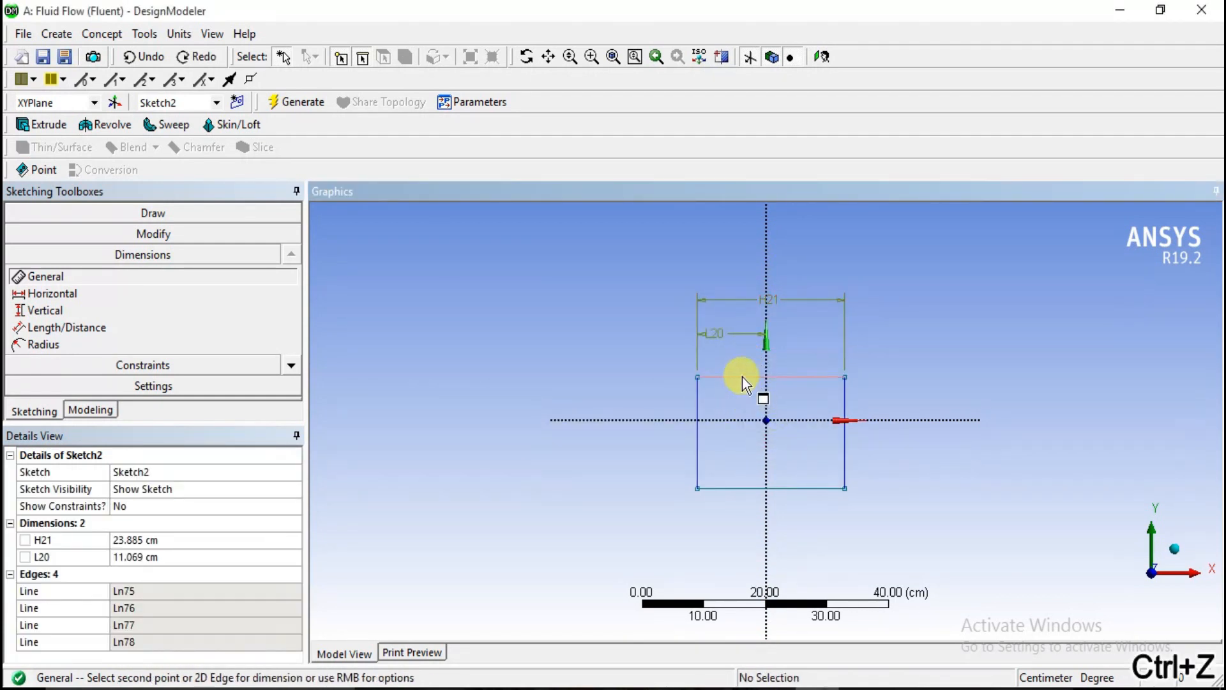
pyautogui.click(742, 377)
pyautogui.click(781, 419)
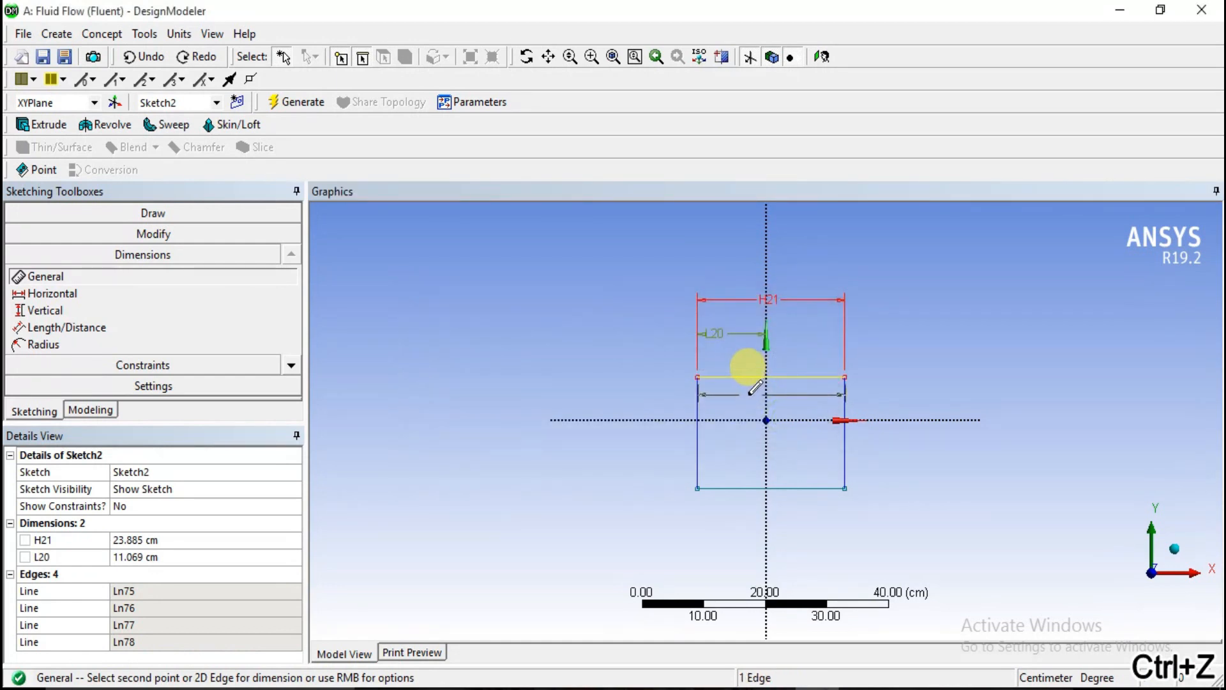
pyautogui.click(729, 409)
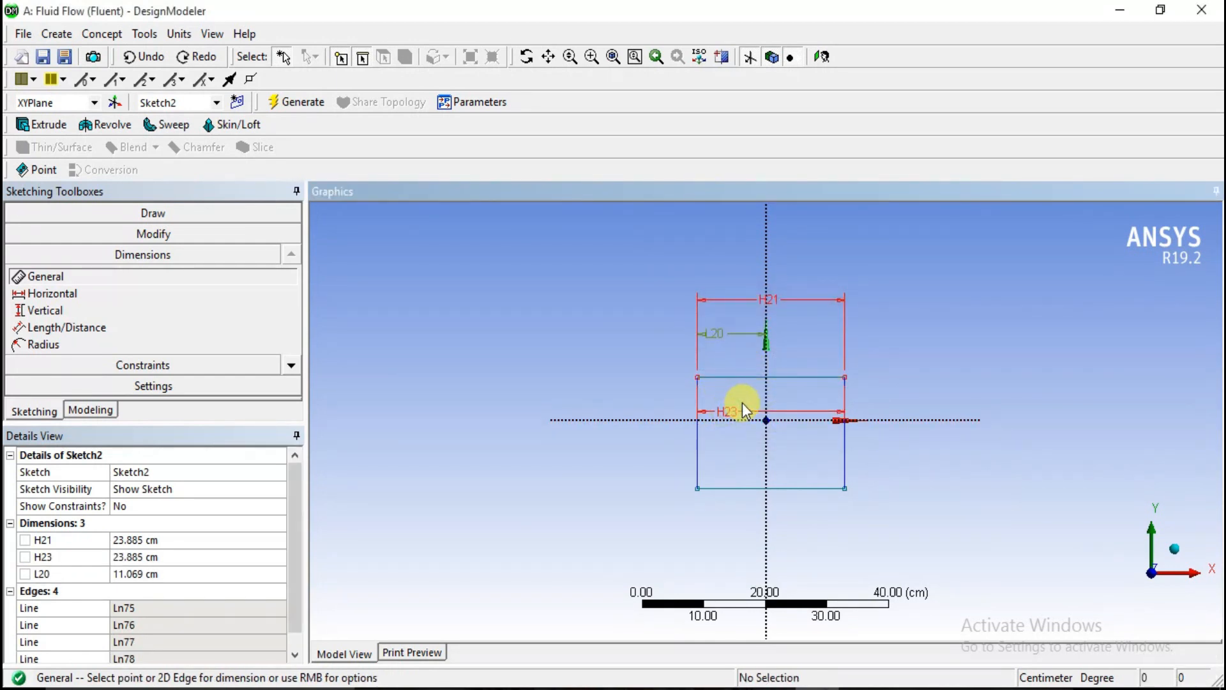
pyautogui.hotkey('ctrl', 'z')
# Dimension the distance from the rectangle's top edge to the horizontal axis and the rectangle's overall height.
pyautogui.click(734, 420)
pyautogui.click(739, 377)
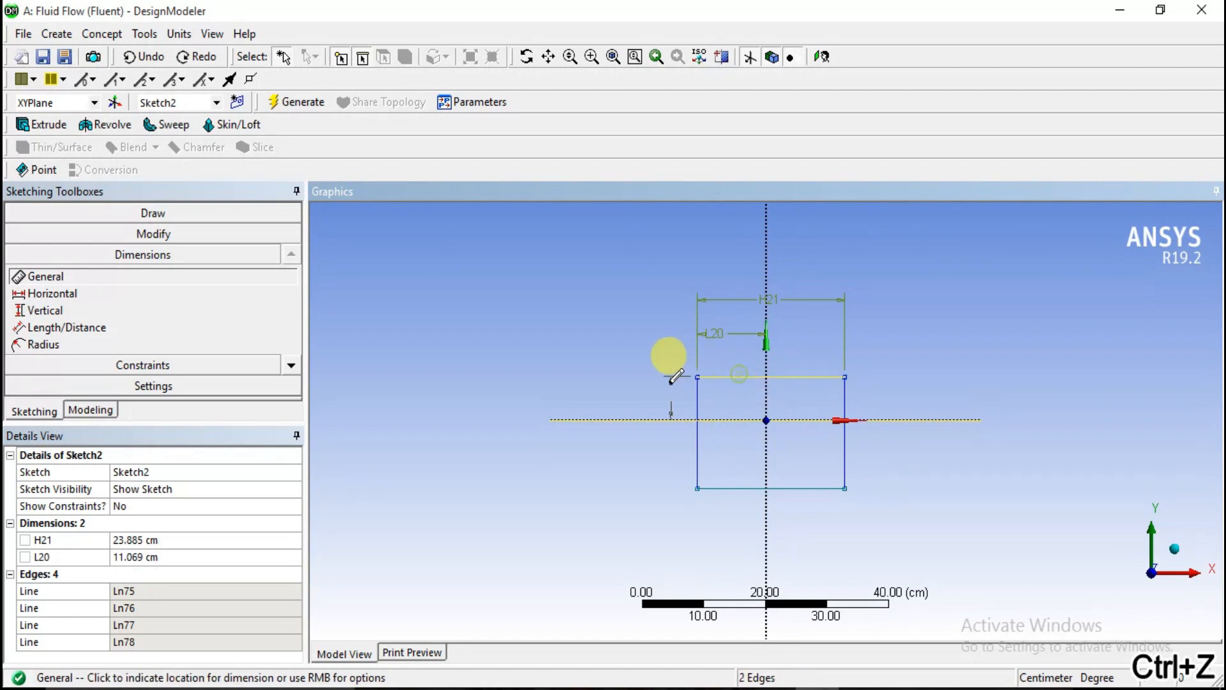
pyautogui.click(652, 386)
pyautogui.click(697, 447)
pyautogui.click(626, 412)
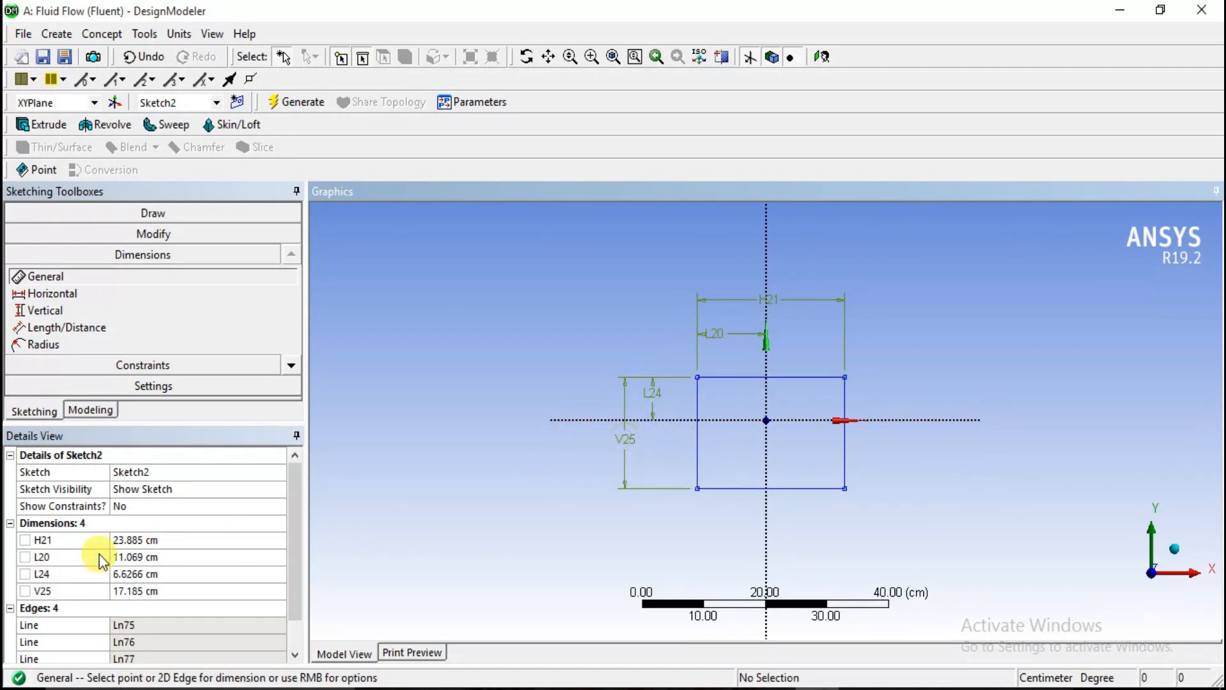
pyautogui.click(130, 539)
pyautogui.write('10')
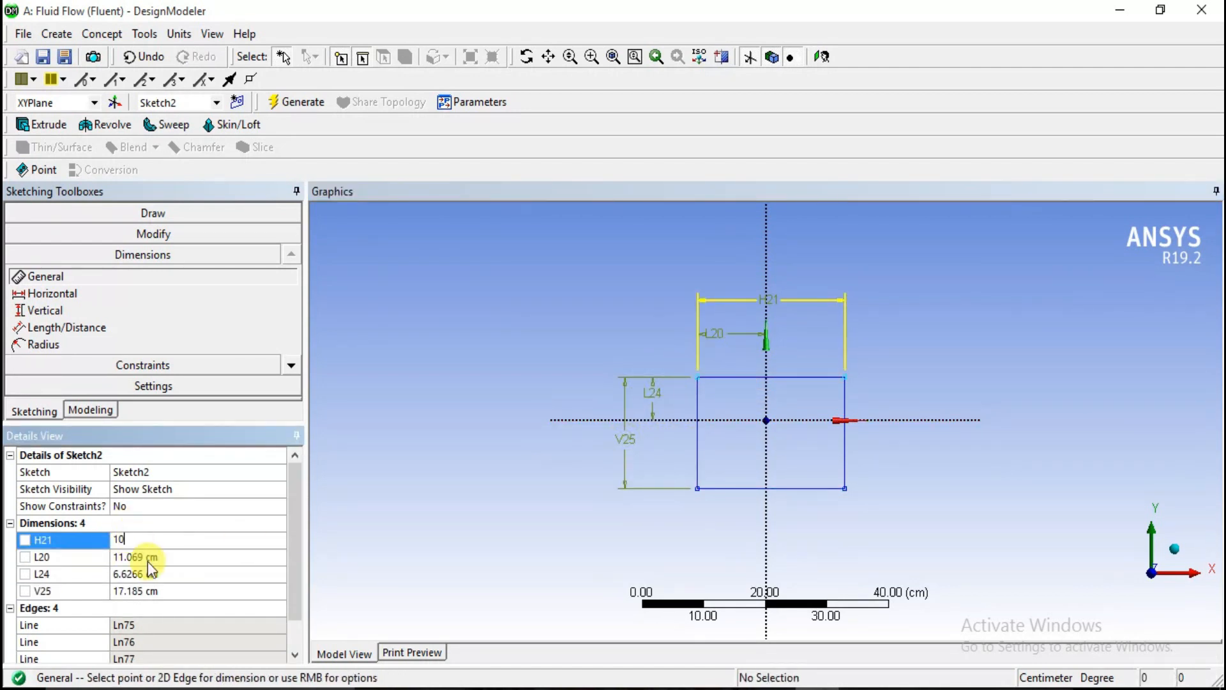
pyautogui.click(155, 557)
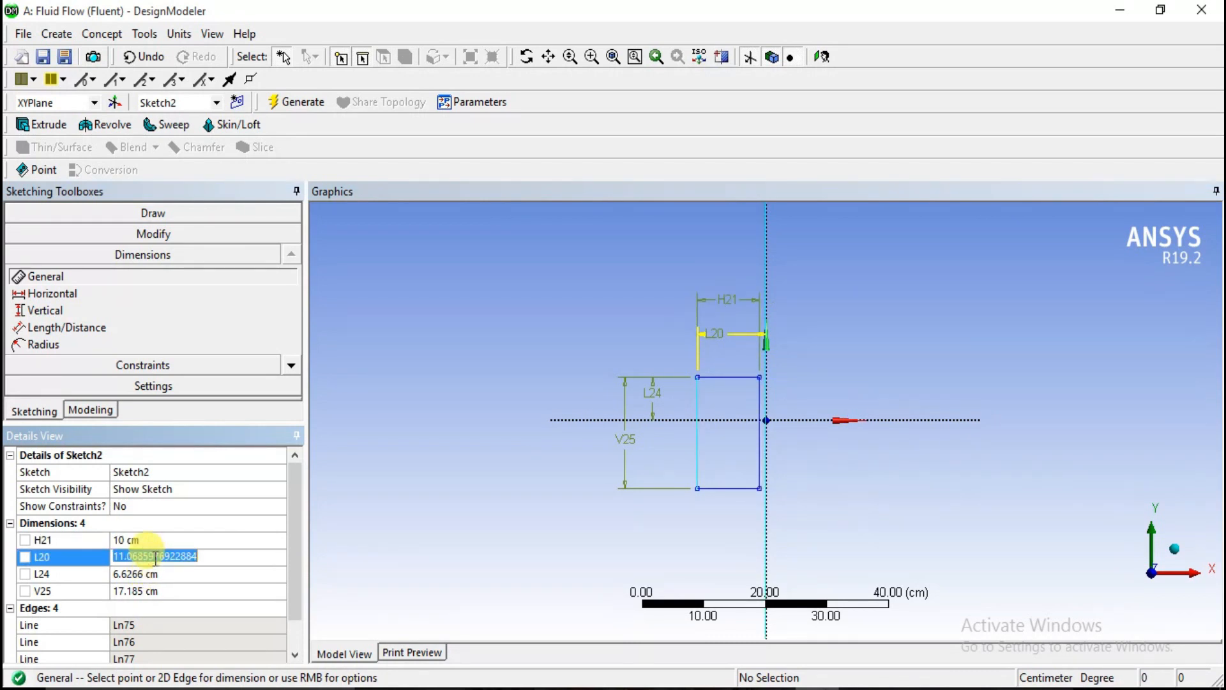
pyautogui.hotkey('ctrl', 'z')
pyautogui.click(449, 548)
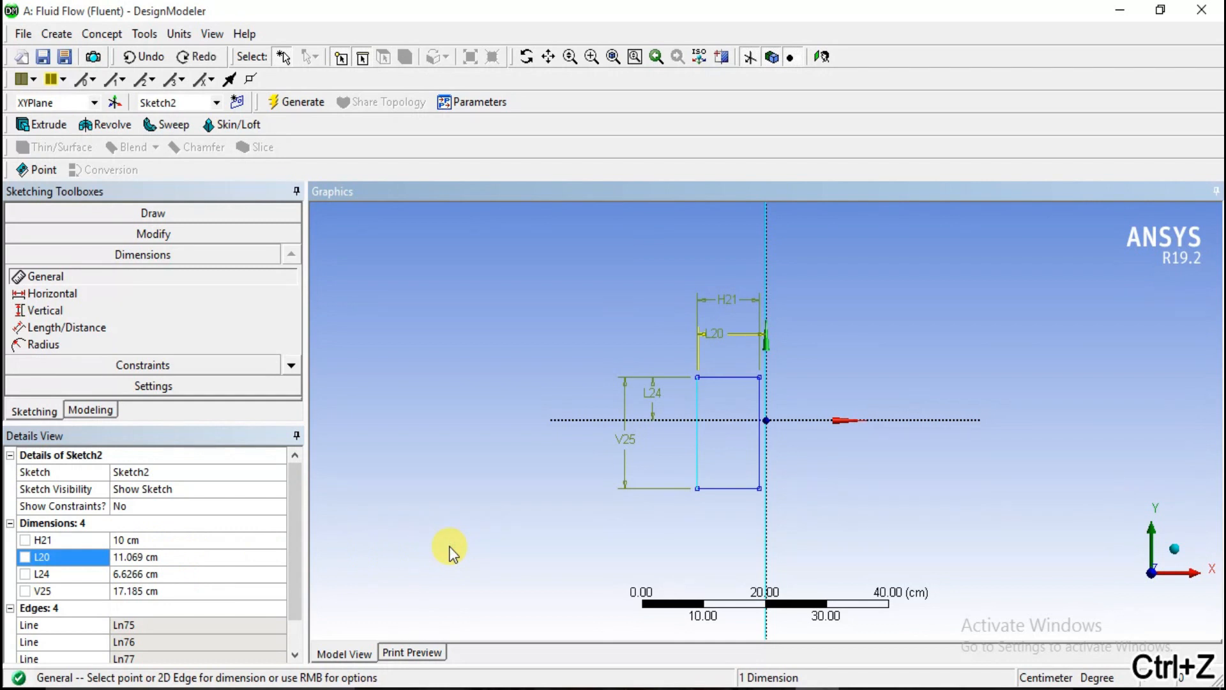
pyautogui.hotkey('ctrl', 'z')
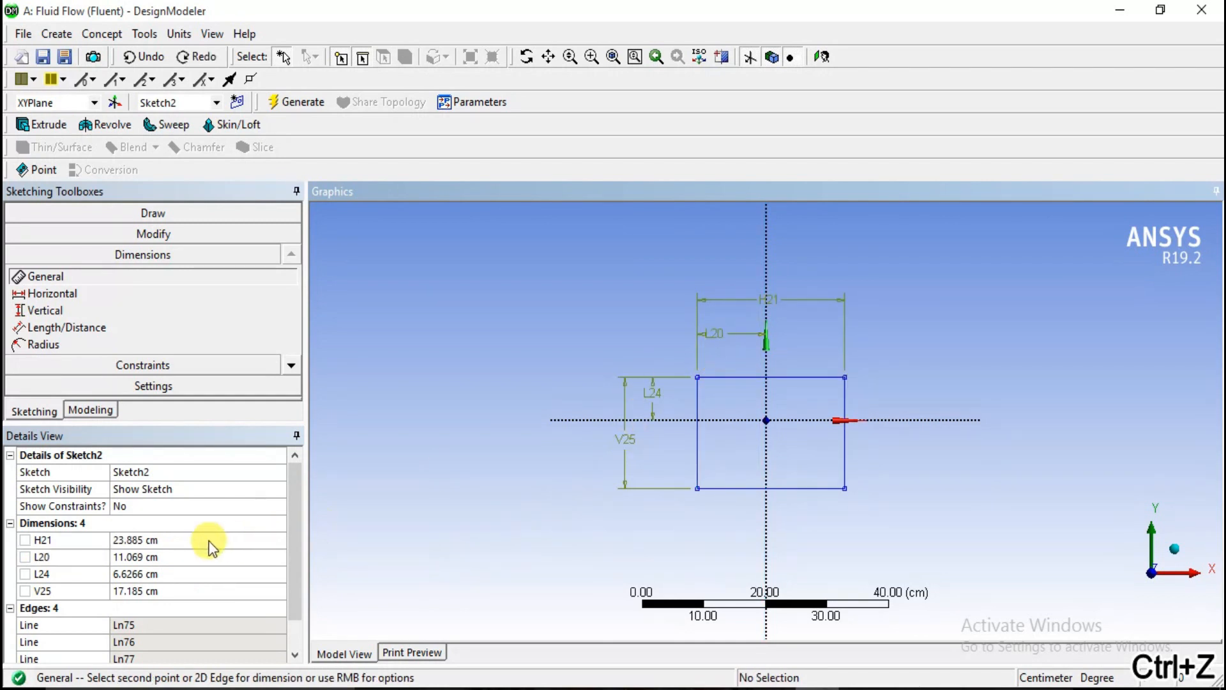
# Set the left edge's distance from the vertical axis to 5 cm and the rectangle's width to 10 cm.
pyautogui.click(131, 558)
pyautogui.write('5')
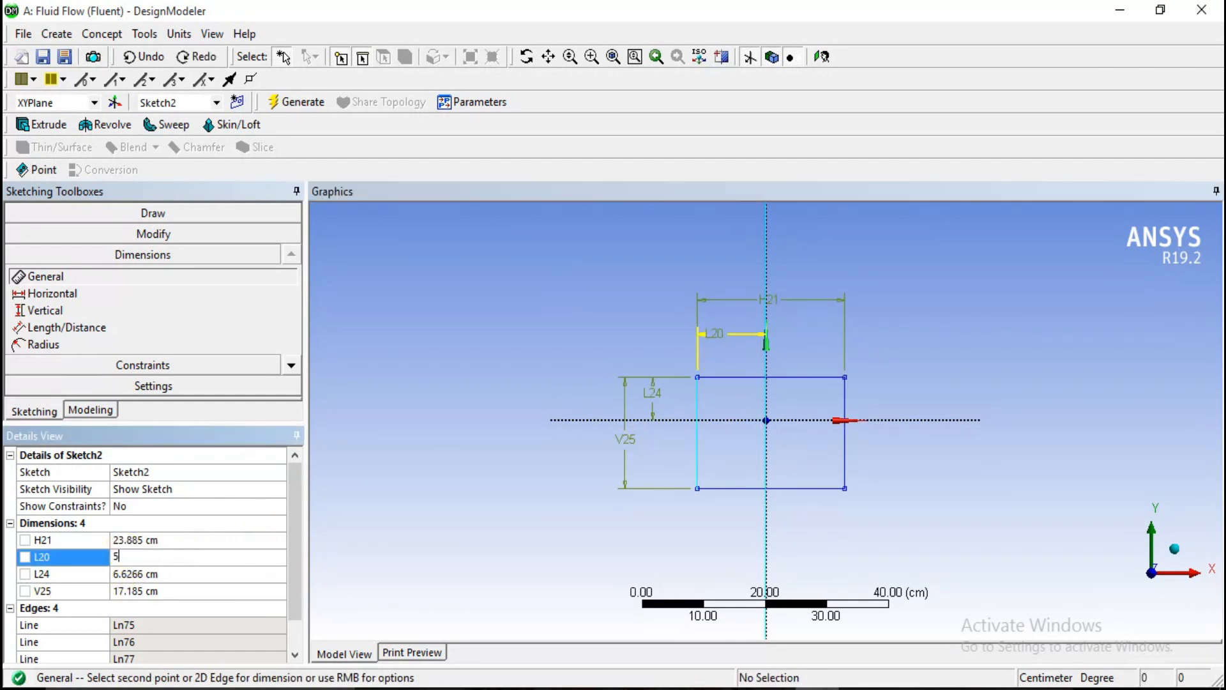
pyautogui.click(157, 538)
pyautogui.write('10')
pyautogui.press('Return')
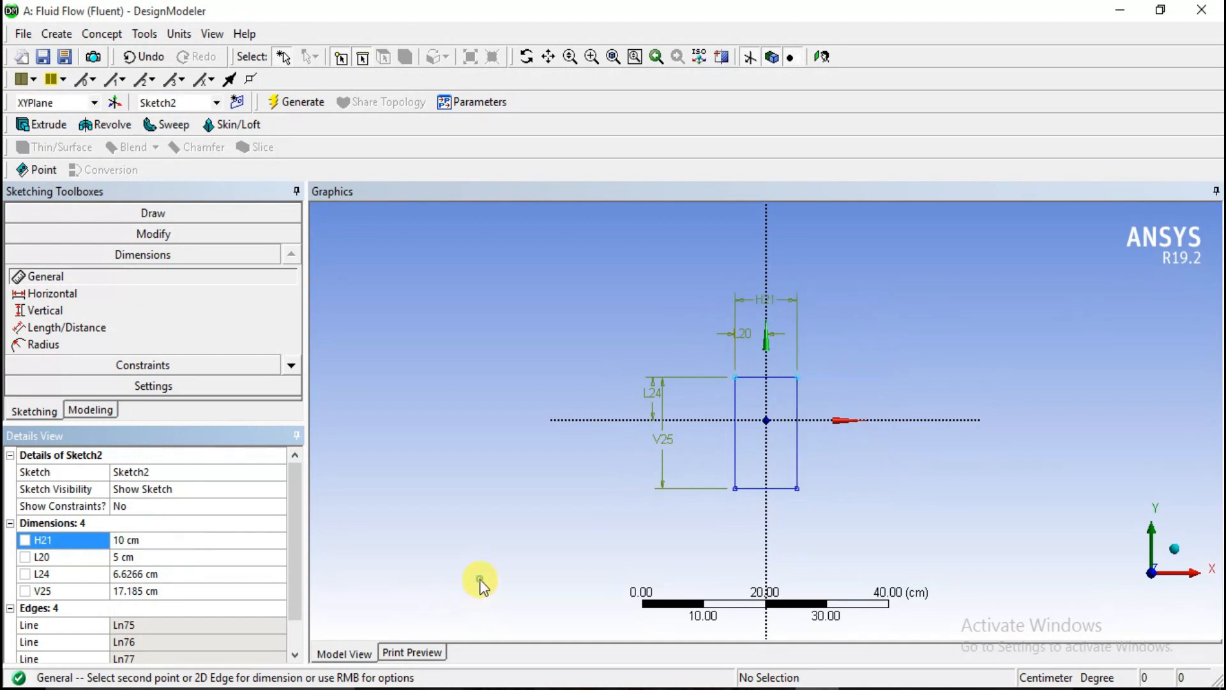
# Set the top edge's distance from the horizontal axis to 5 cm and the rectangle's height to 10 cm.
pyautogui.click(141, 573)
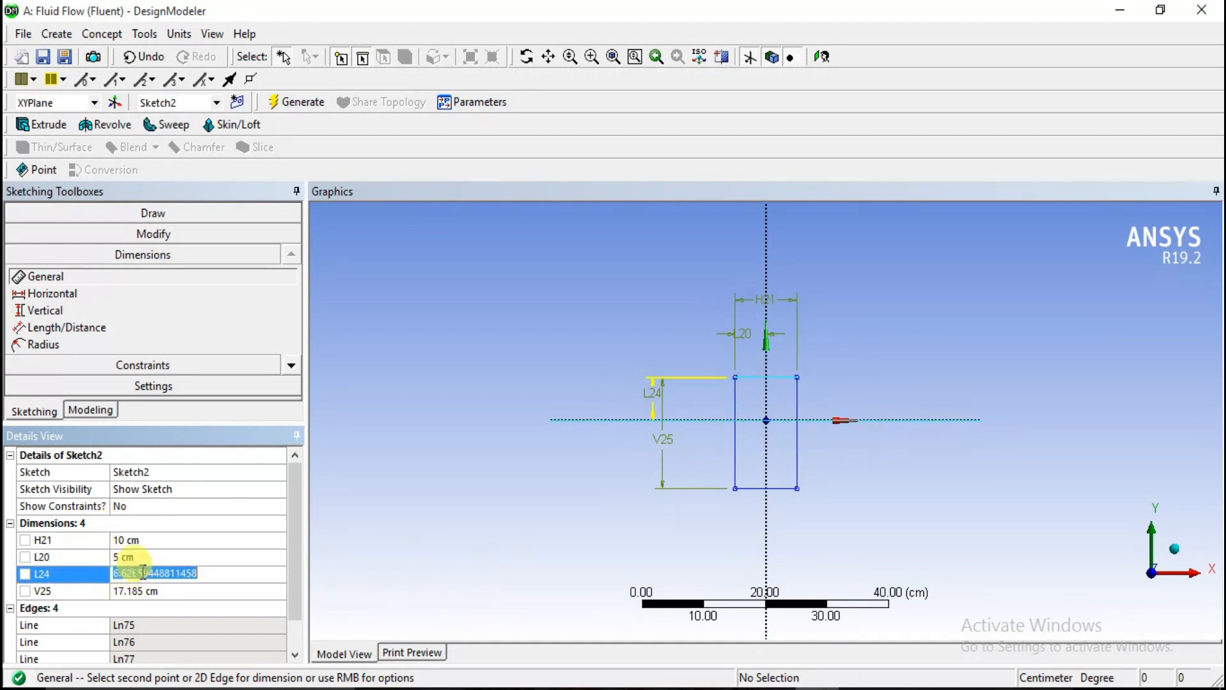
pyautogui.write('5')
pyautogui.press('Return')
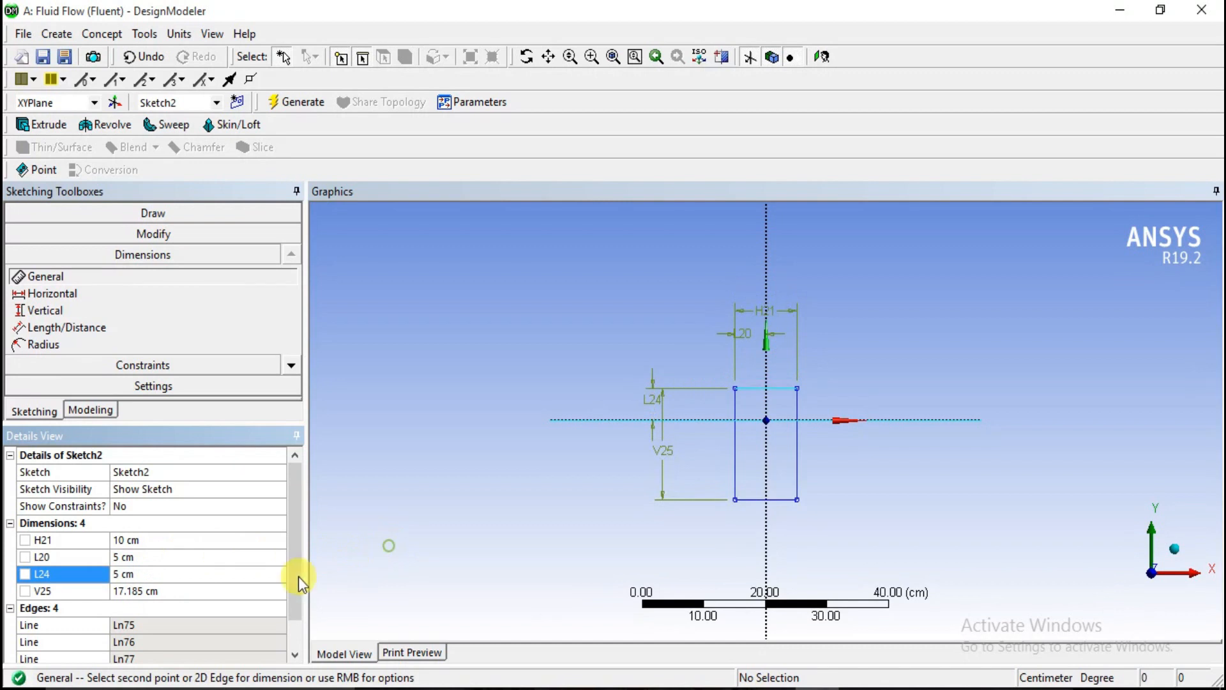
pyautogui.click(136, 588)
pyautogui.write('10')
pyautogui.press('Return')
# Start an Extrude with Sketch2 applied as its geometry, using the Add Material operation.
pyautogui.scroll(2, 731, 424)
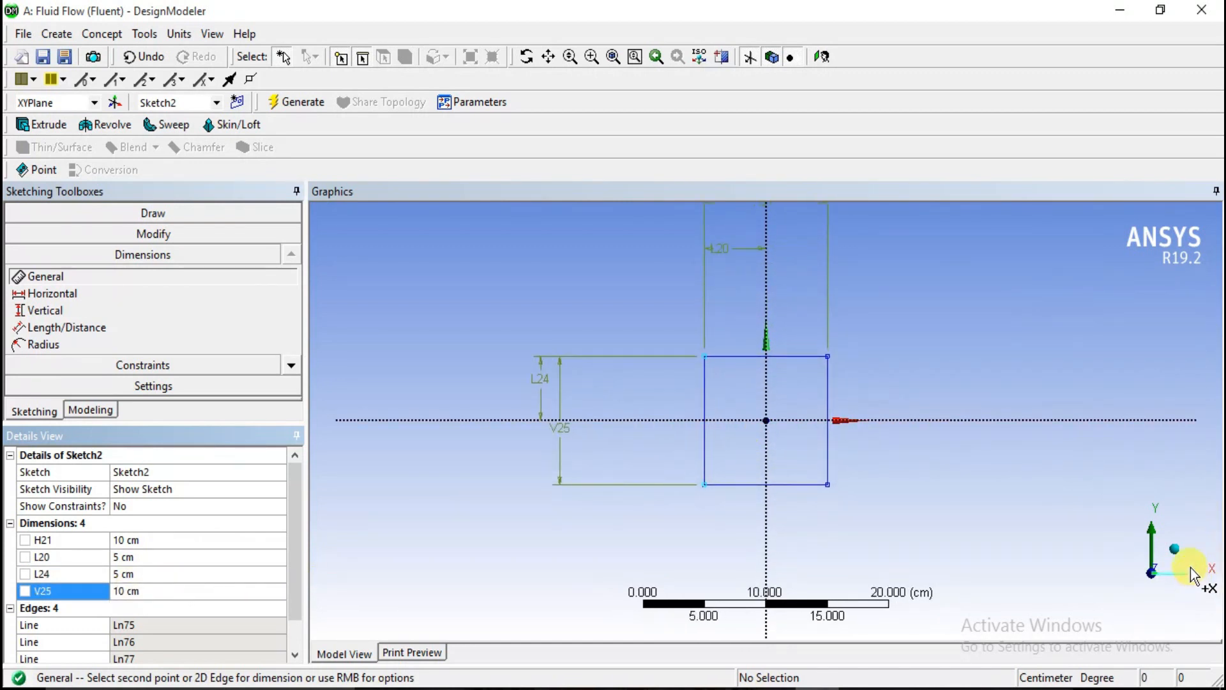
pyautogui.click(1174, 548)
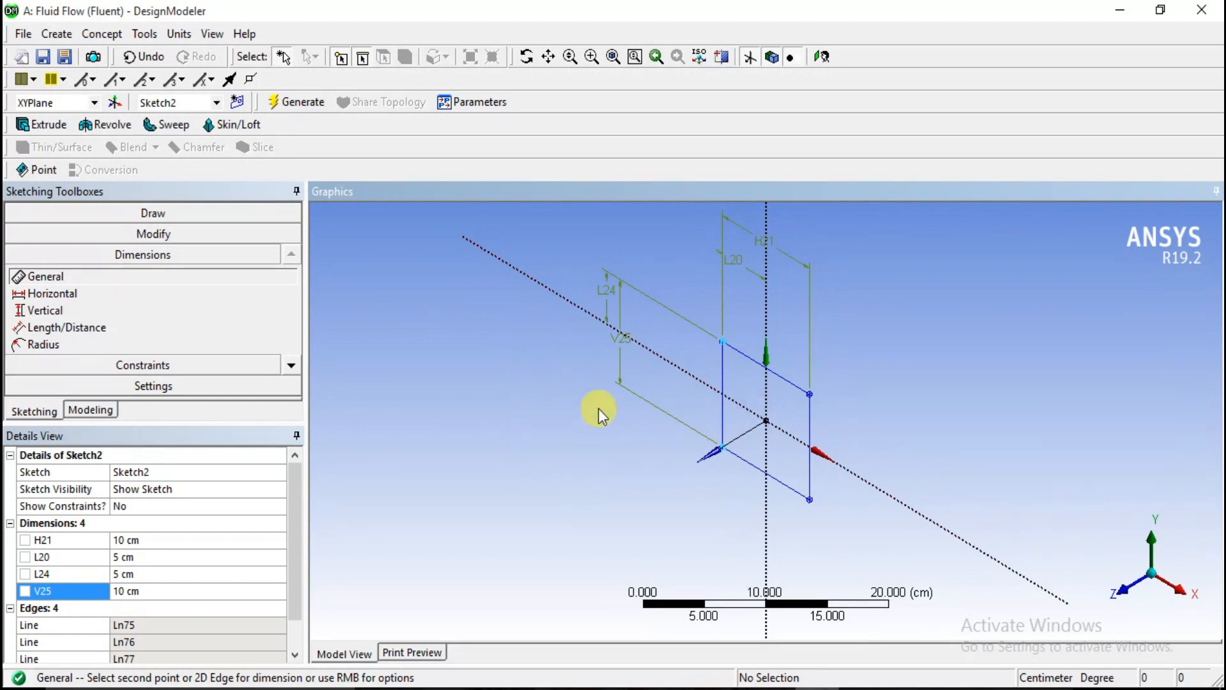
pyautogui.click(45, 33)
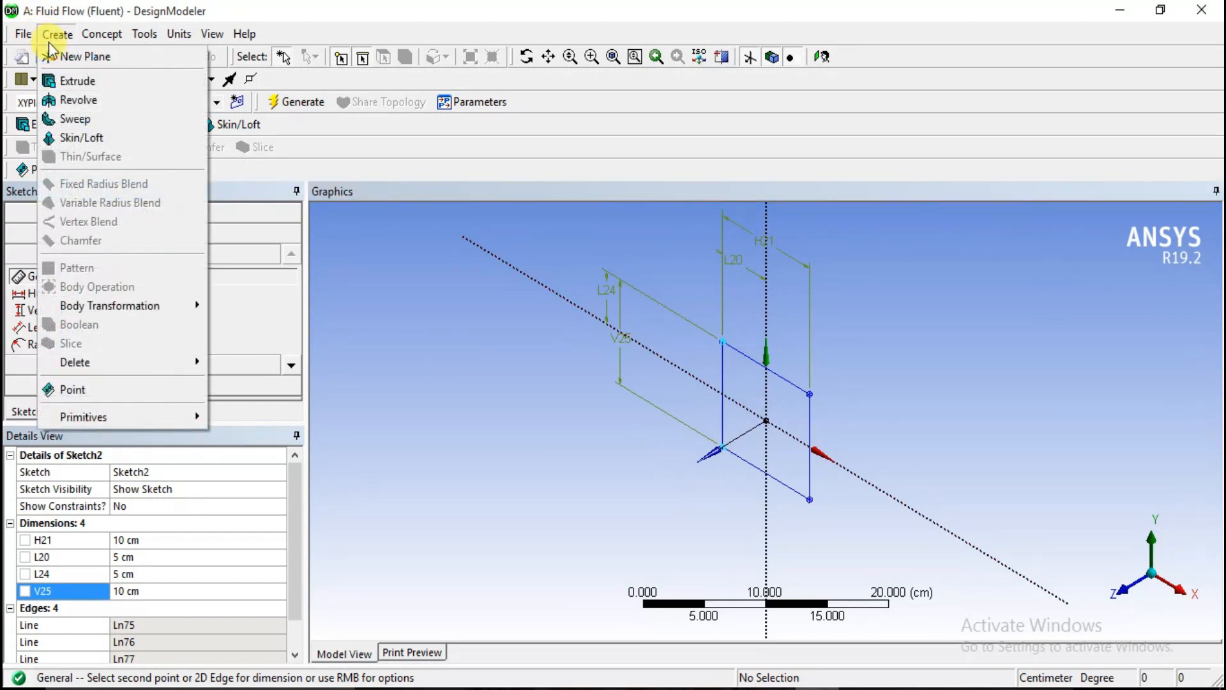
pyautogui.click(80, 81)
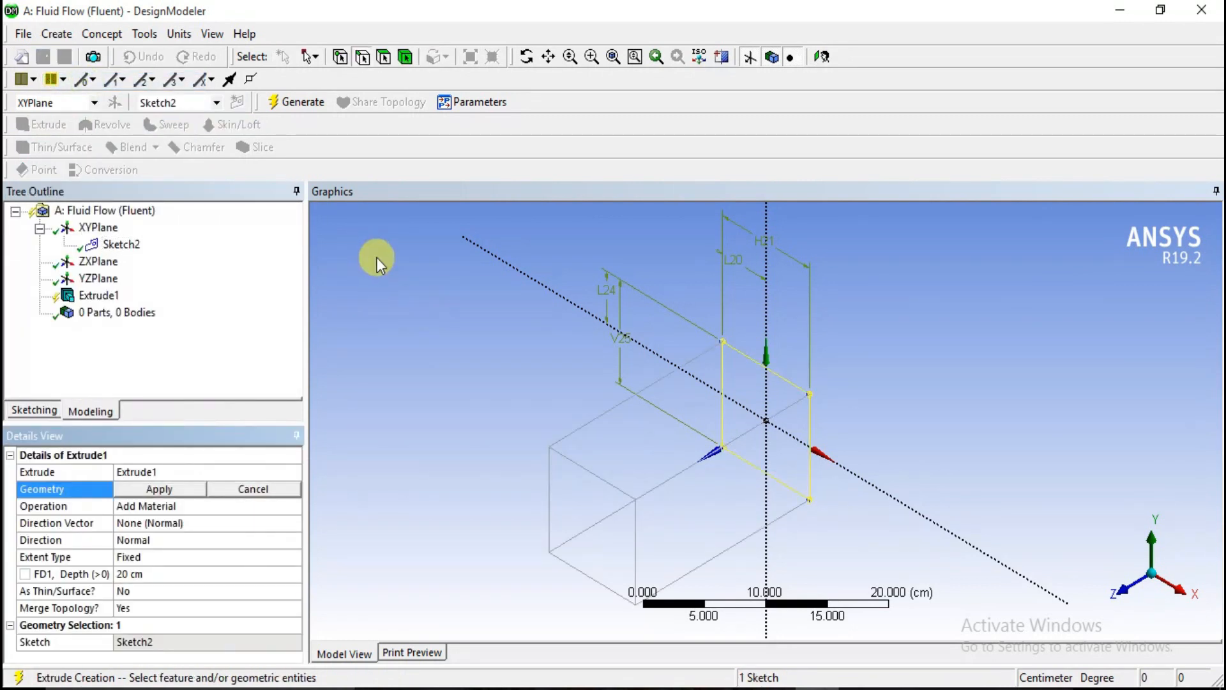
pyautogui.scroll(-1, 790, 410)
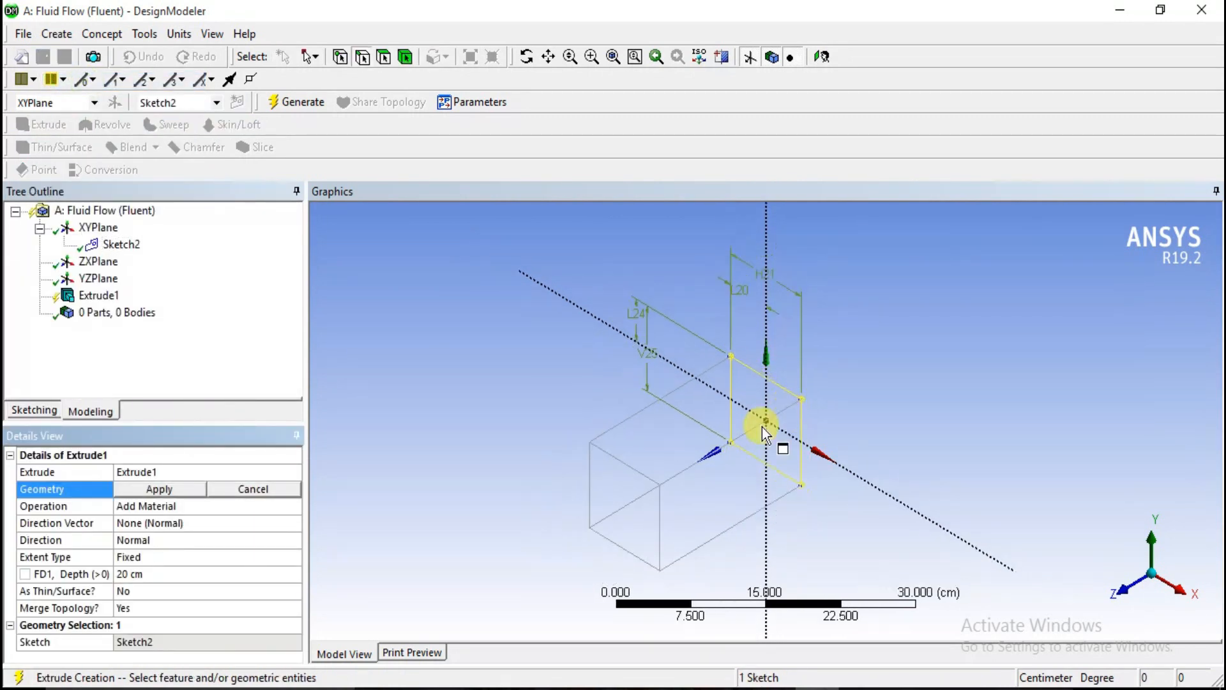
pyautogui.click(75, 489)
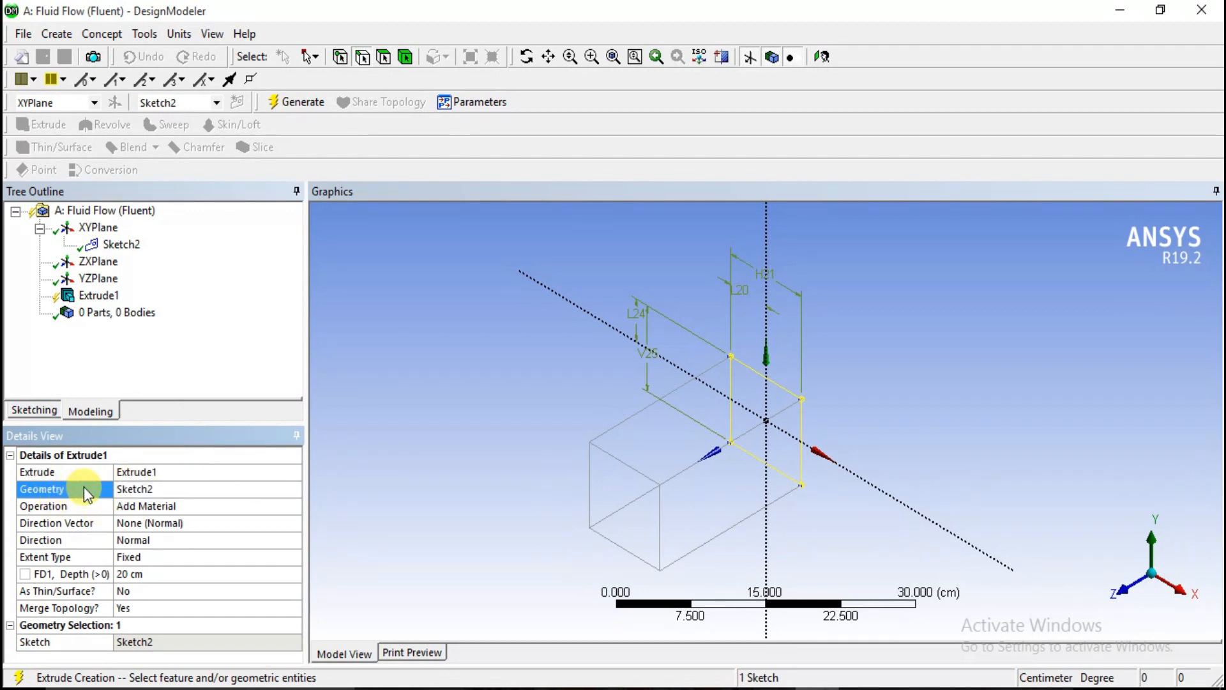
pyautogui.click(152, 495)
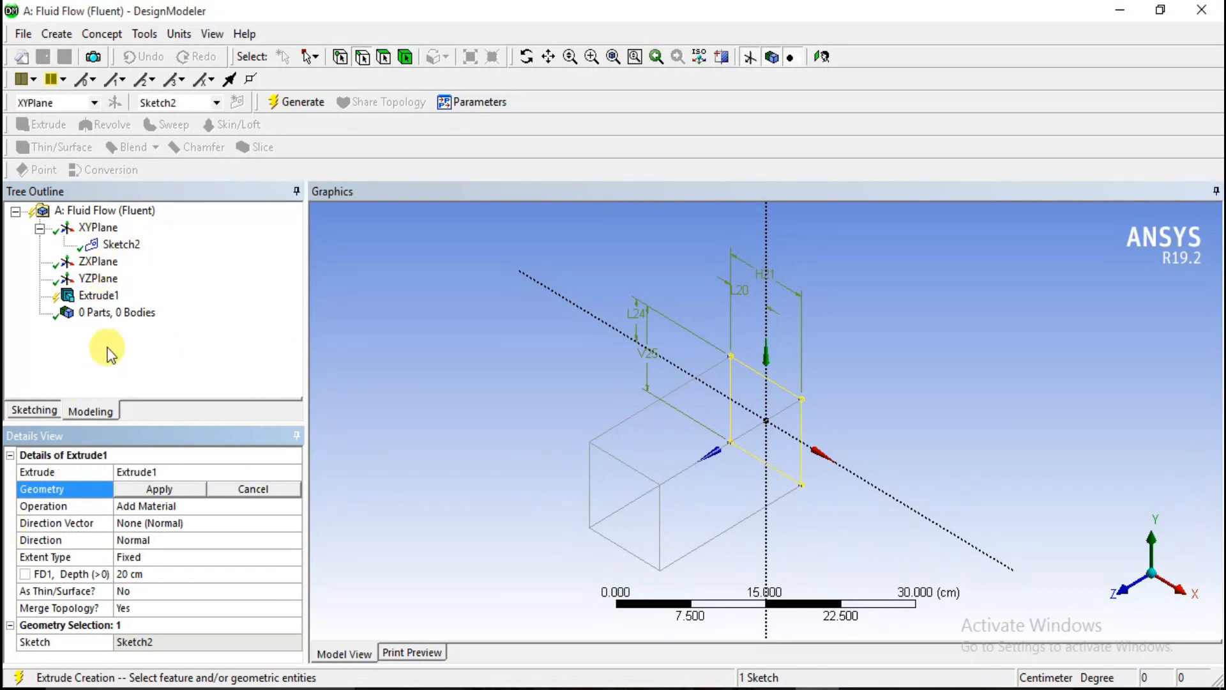
pyautogui.click(136, 239)
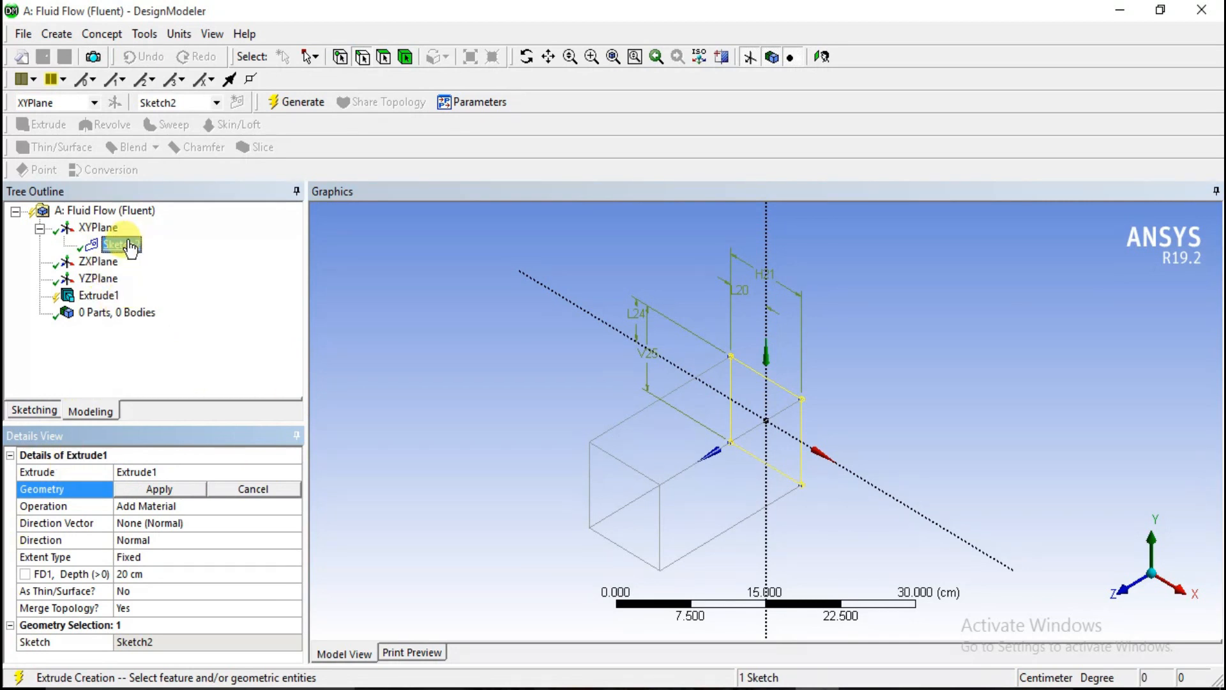
pyautogui.click(144, 488)
pyautogui.click(163, 505)
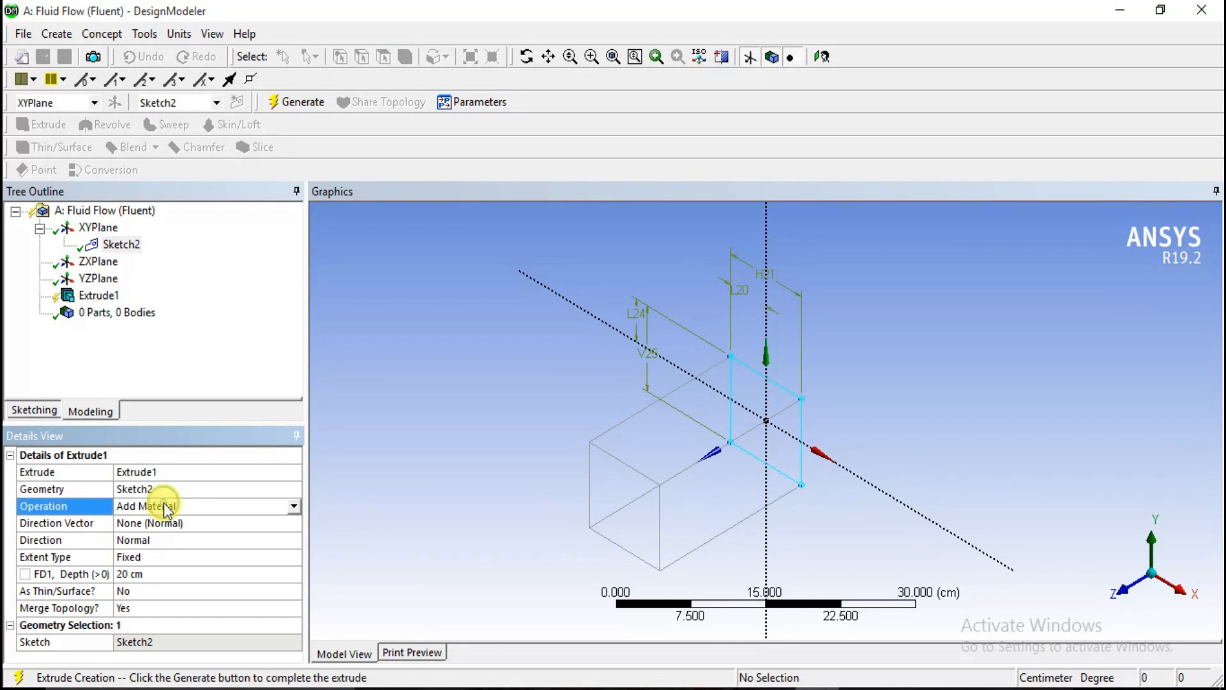
pyautogui.click(295, 509)
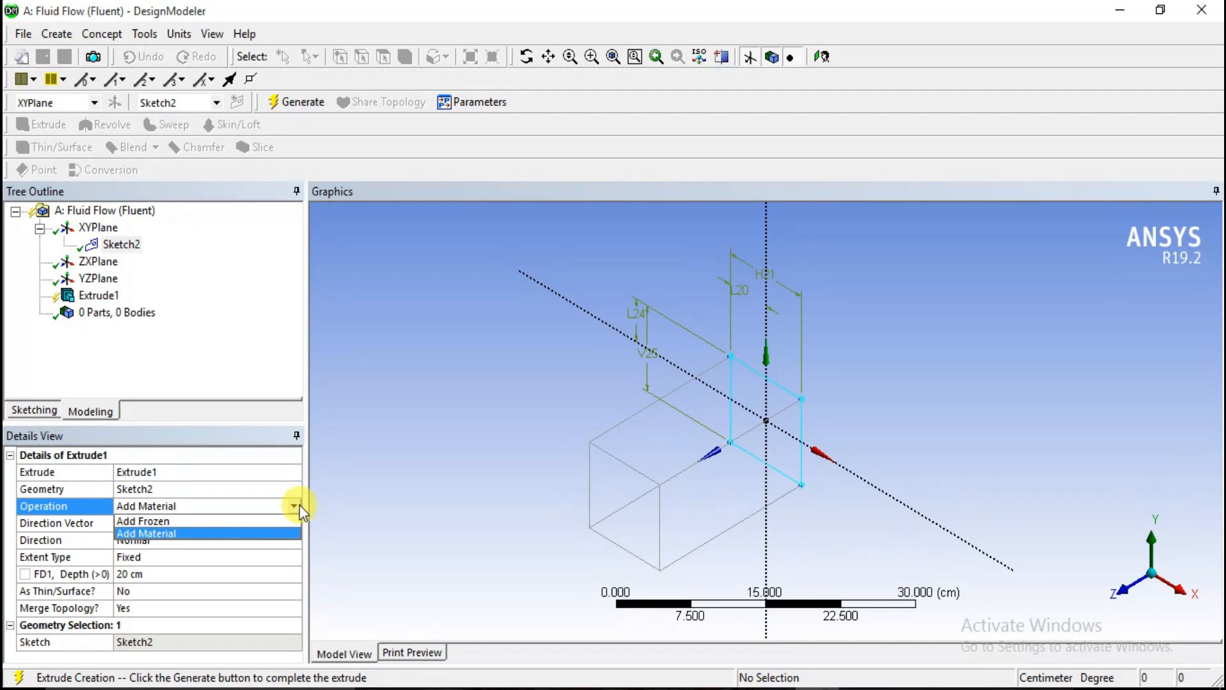
pyautogui.click(391, 508)
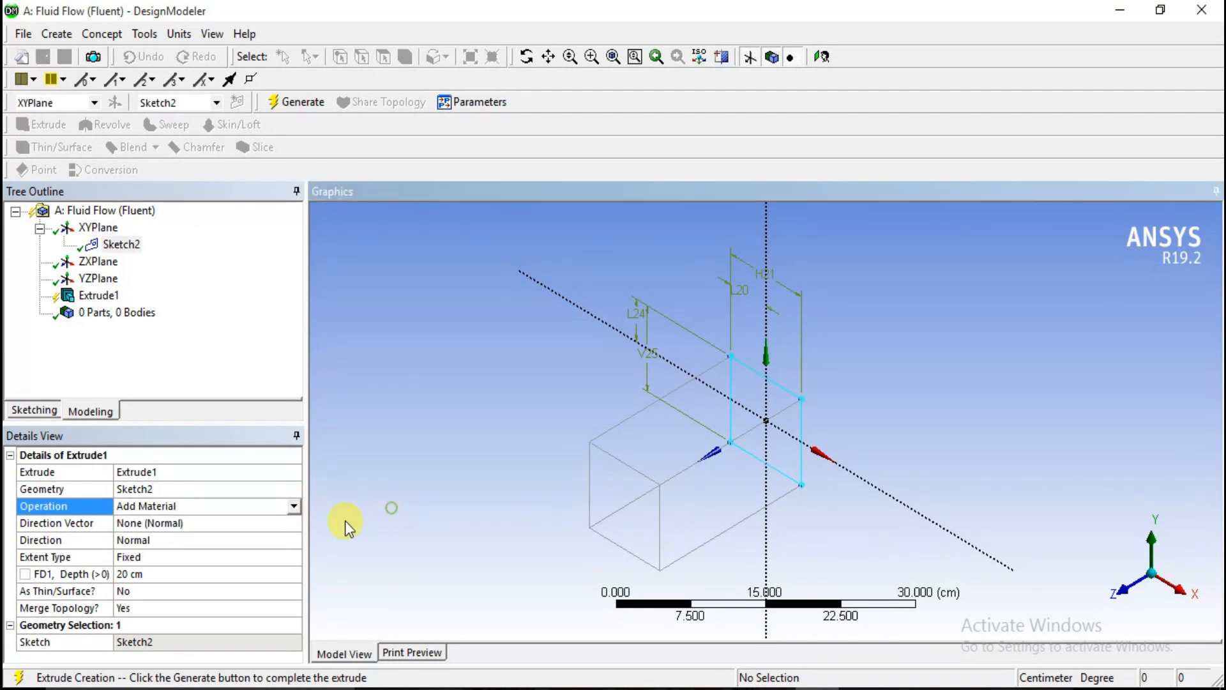
# Try the Reversed and Both - Symmetric directions for the extrusion of the square.
pyautogui.click(185, 541)
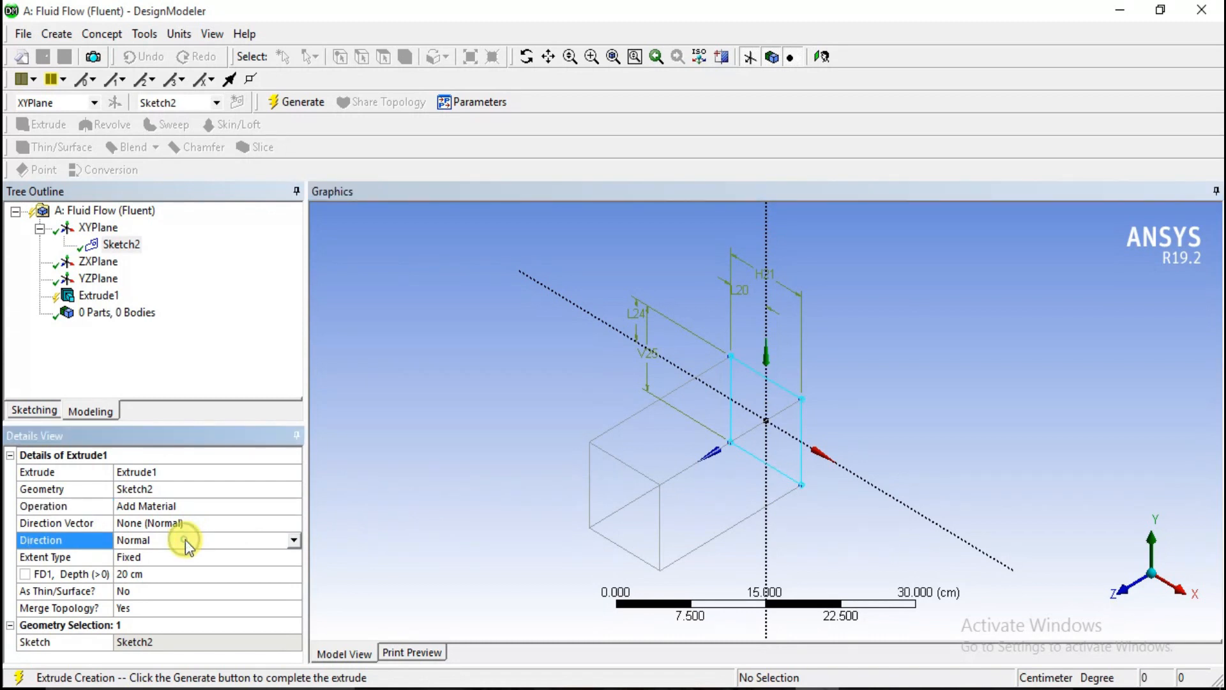
pyautogui.click(293, 541)
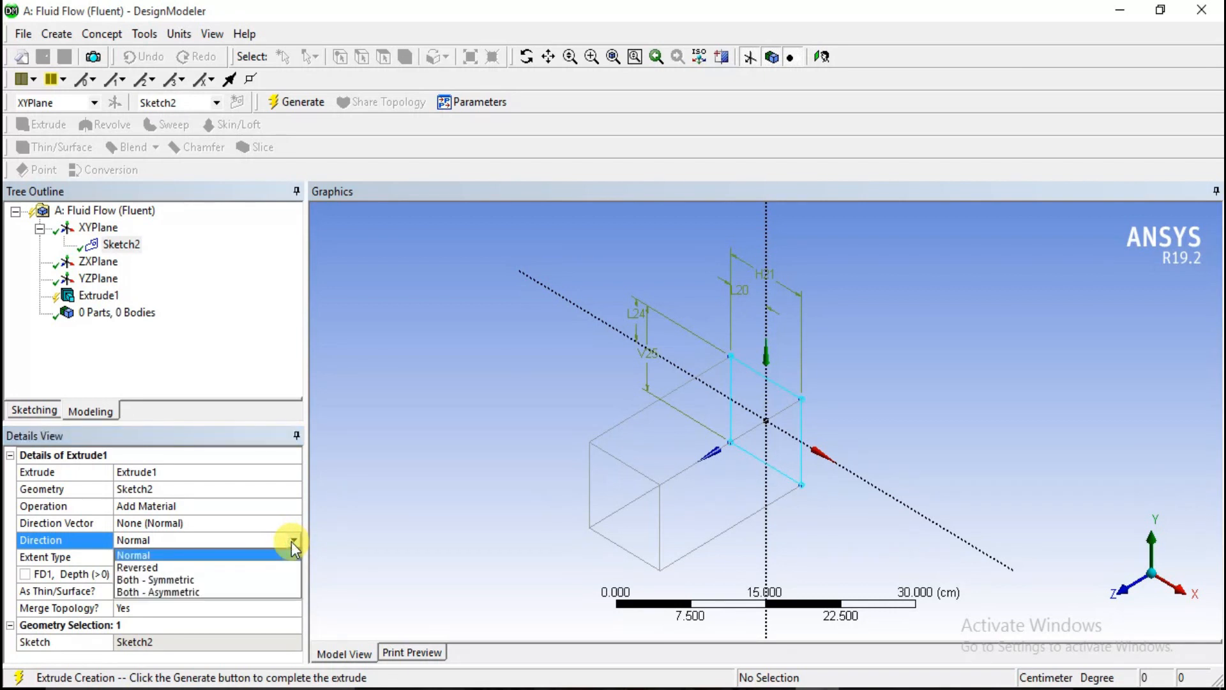
pyautogui.click(264, 566)
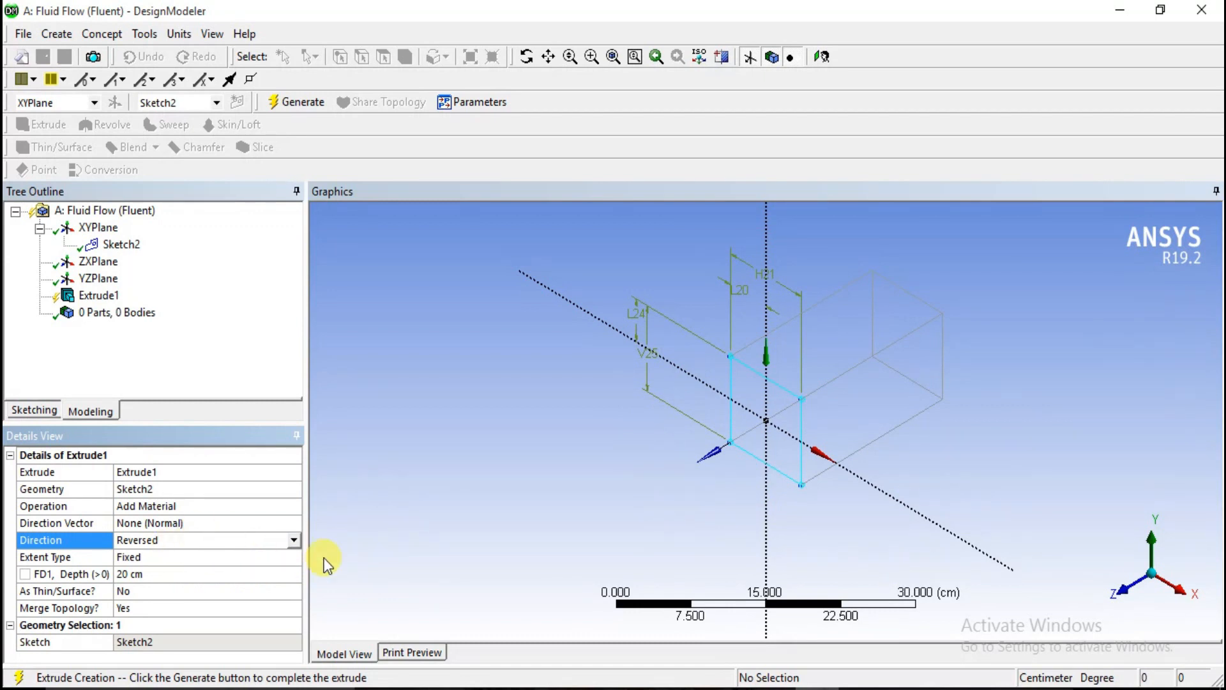
pyautogui.click(295, 541)
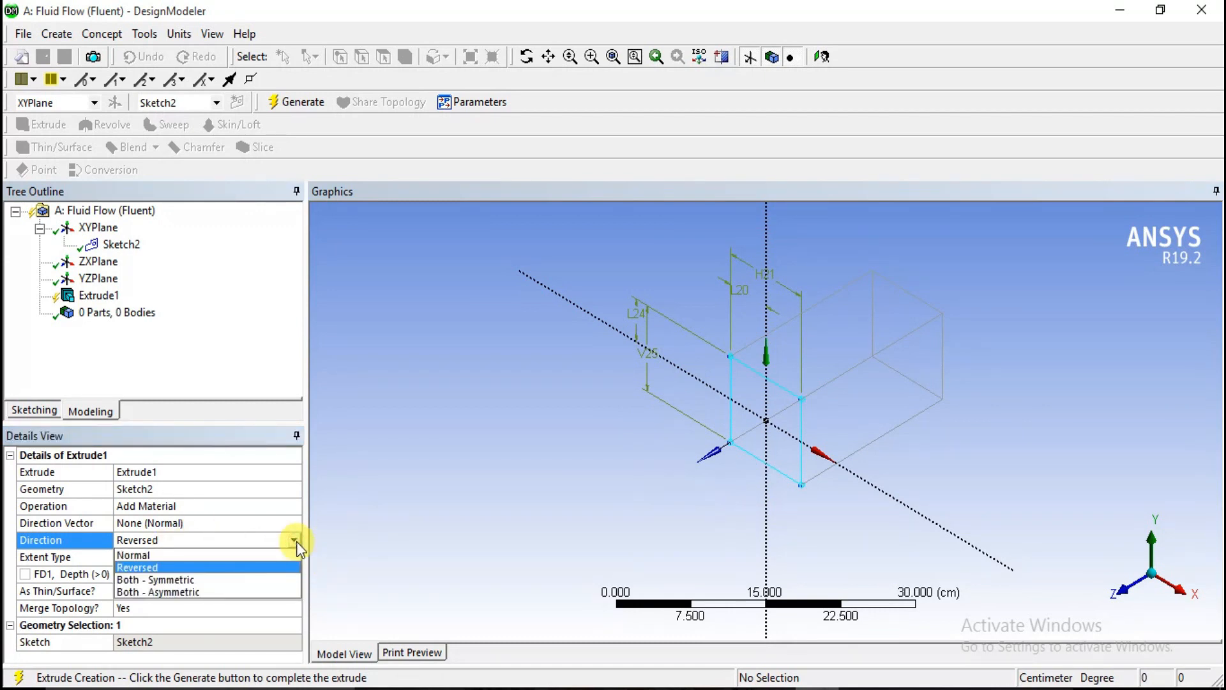
pyautogui.click(254, 580)
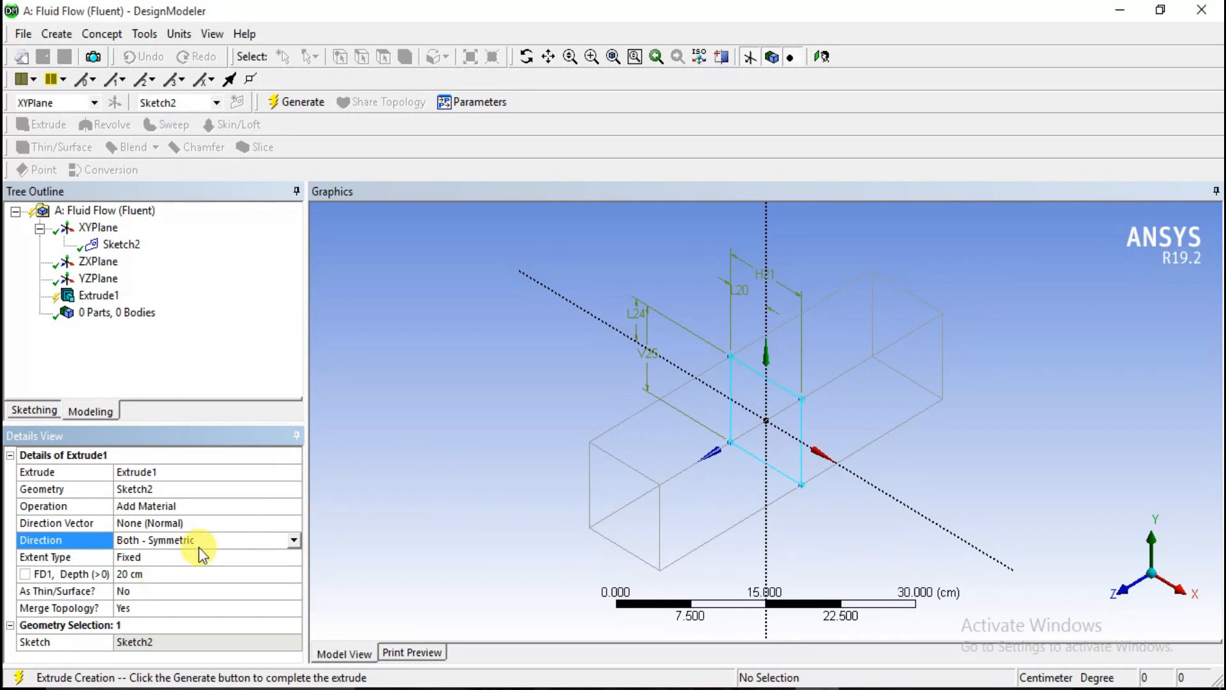
# Set the extrusion direction to Both - Asymmetric, with a first depth of 20 cm and a second depth of 10 cm.
pyautogui.click(295, 542)
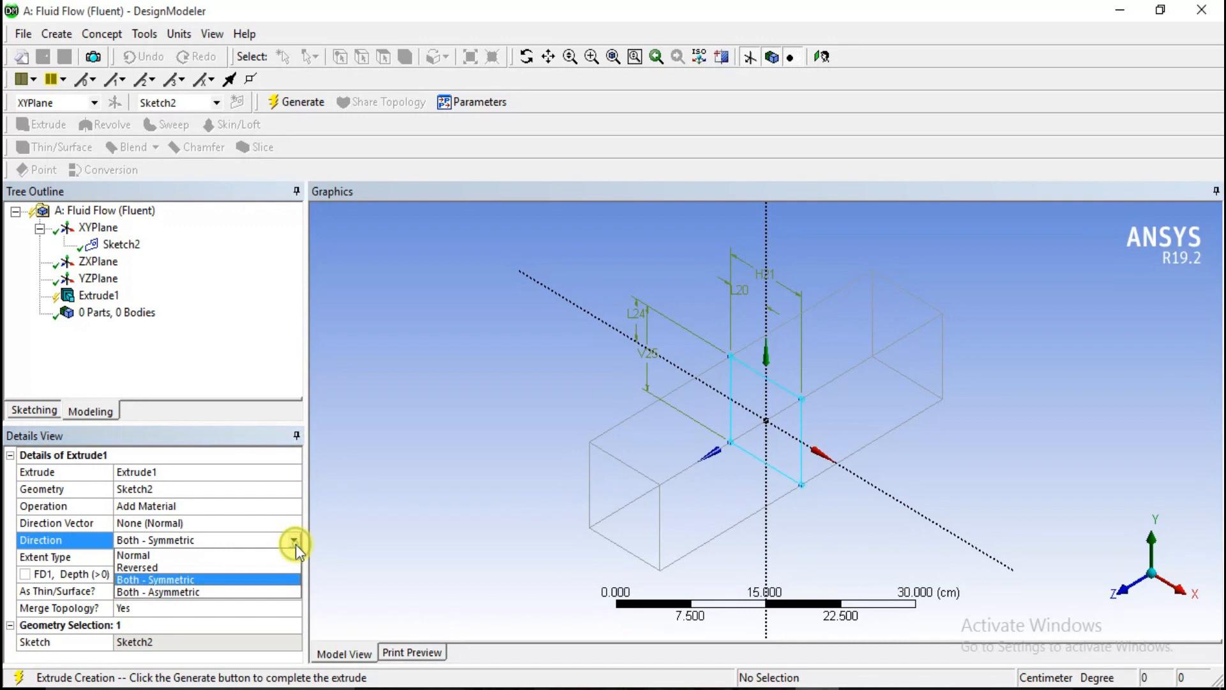
pyautogui.click(239, 590)
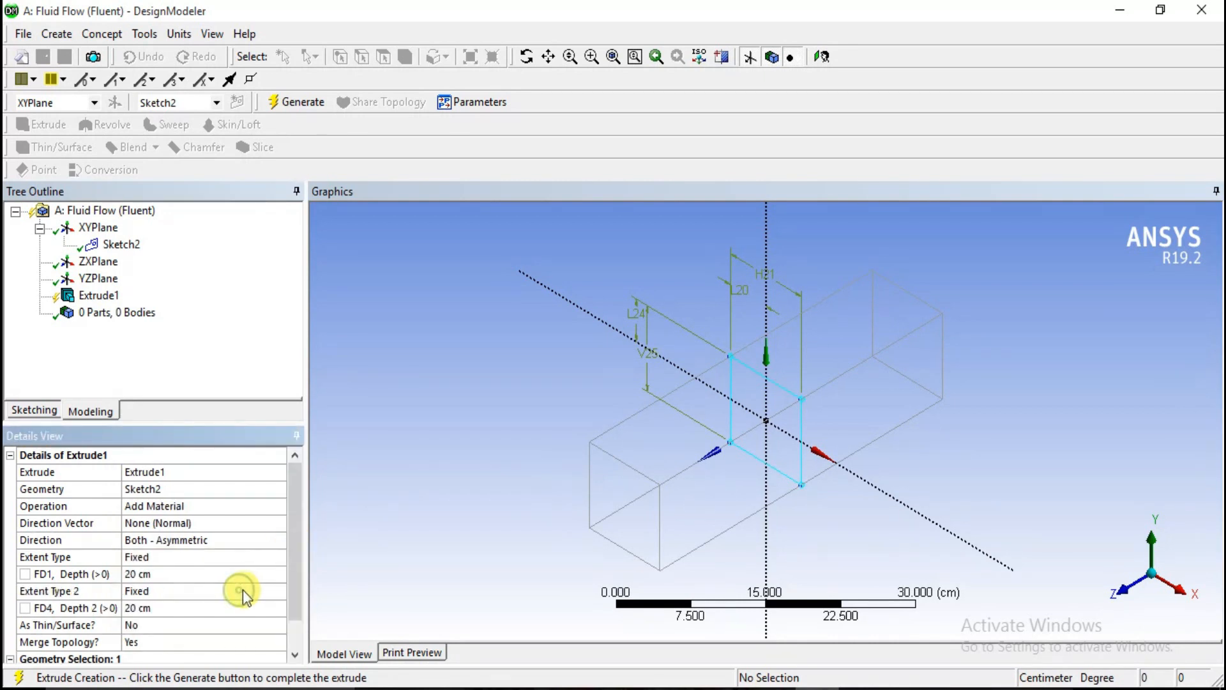
pyautogui.click(137, 575)
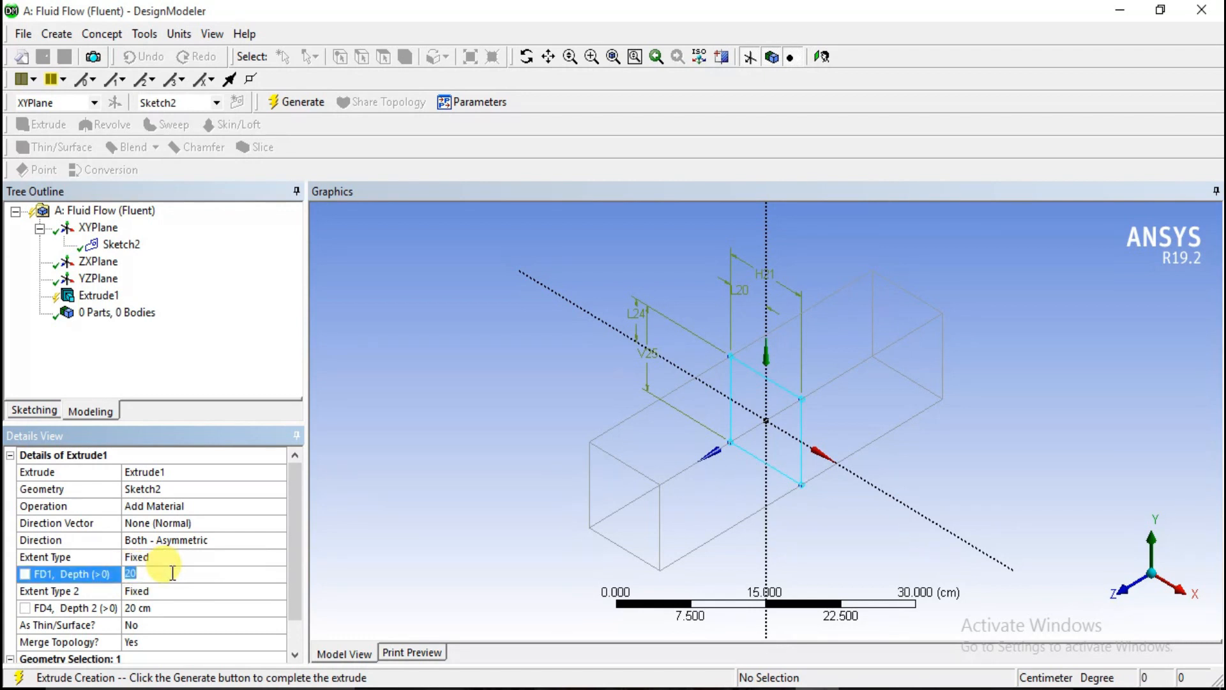
pyautogui.write('20')
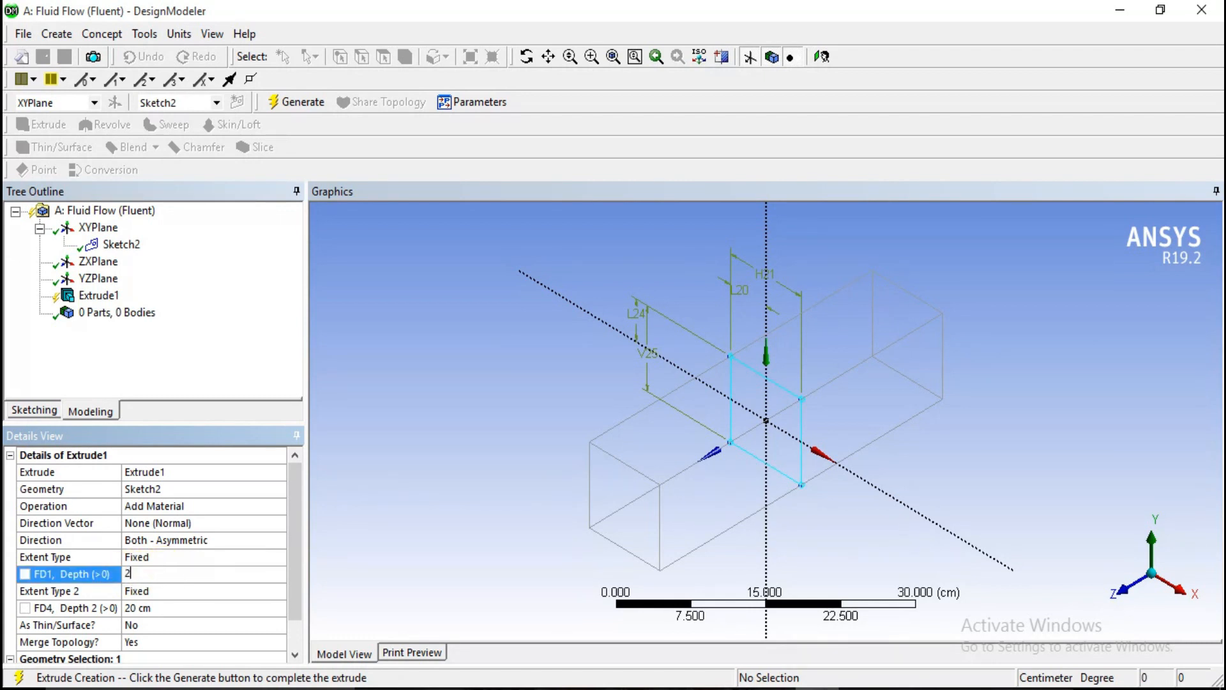
pyautogui.click(155, 613)
pyautogui.write('10')
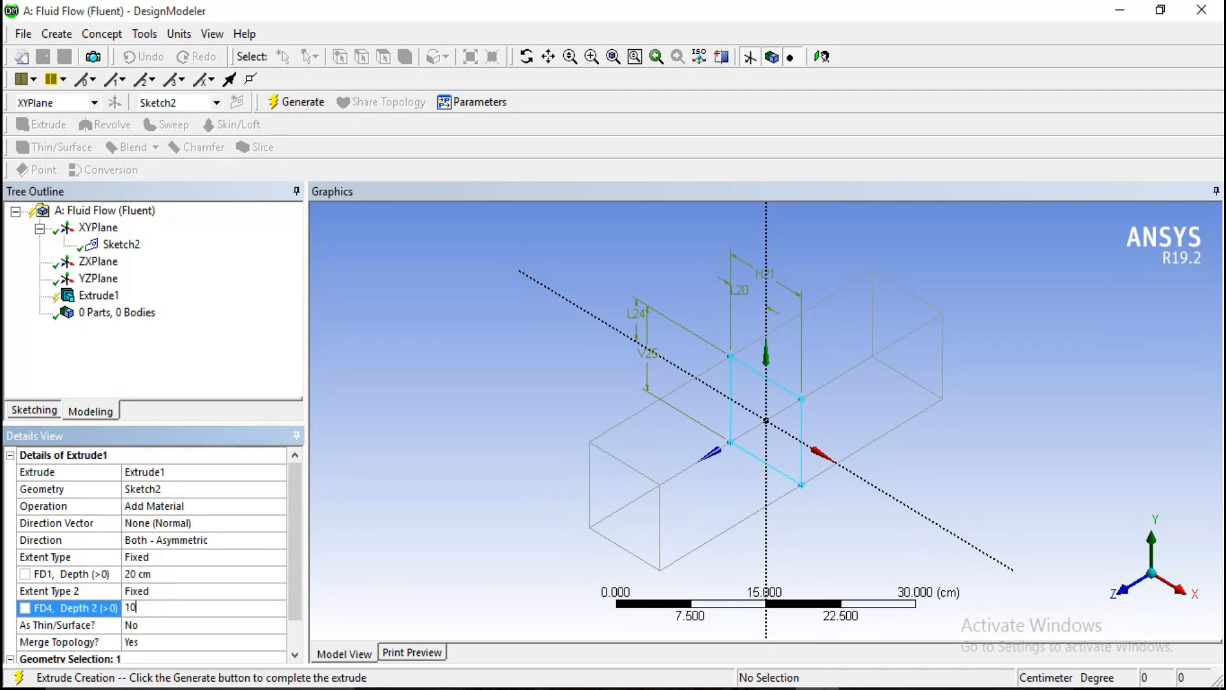
pyautogui.click(379, 537)
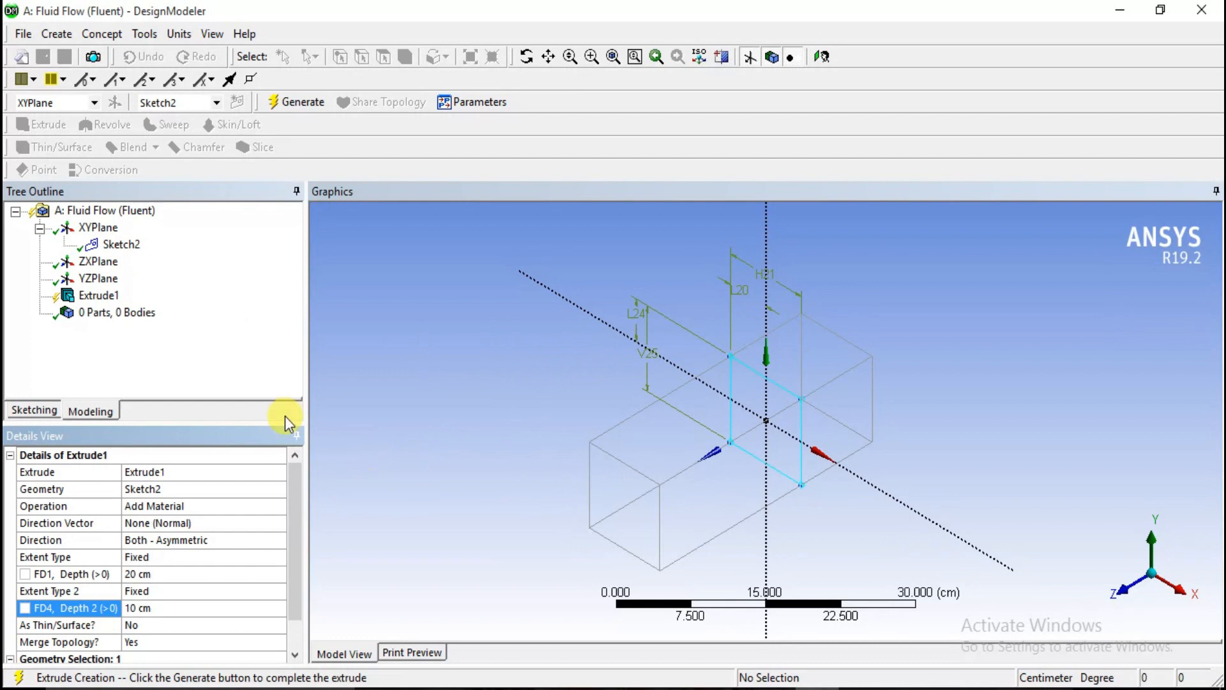
# Generate the extruded body and inspect its unequal depths from the X side.
pyautogui.rightClick(102, 300)
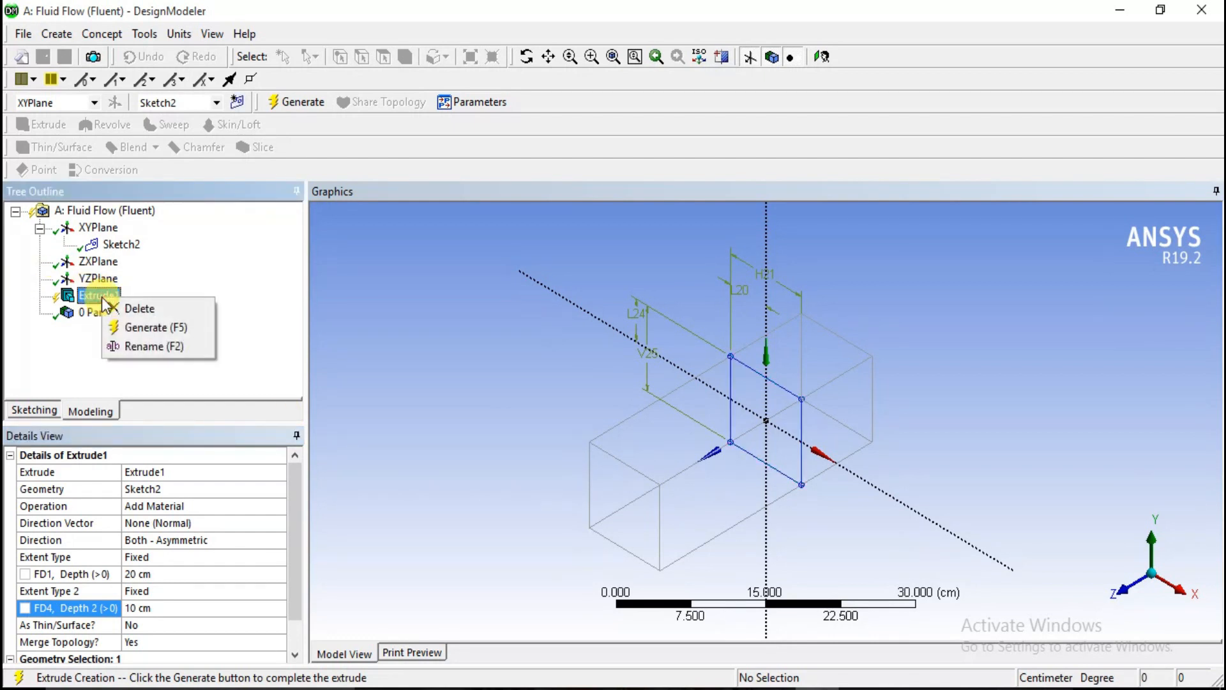
pyautogui.click(121, 325)
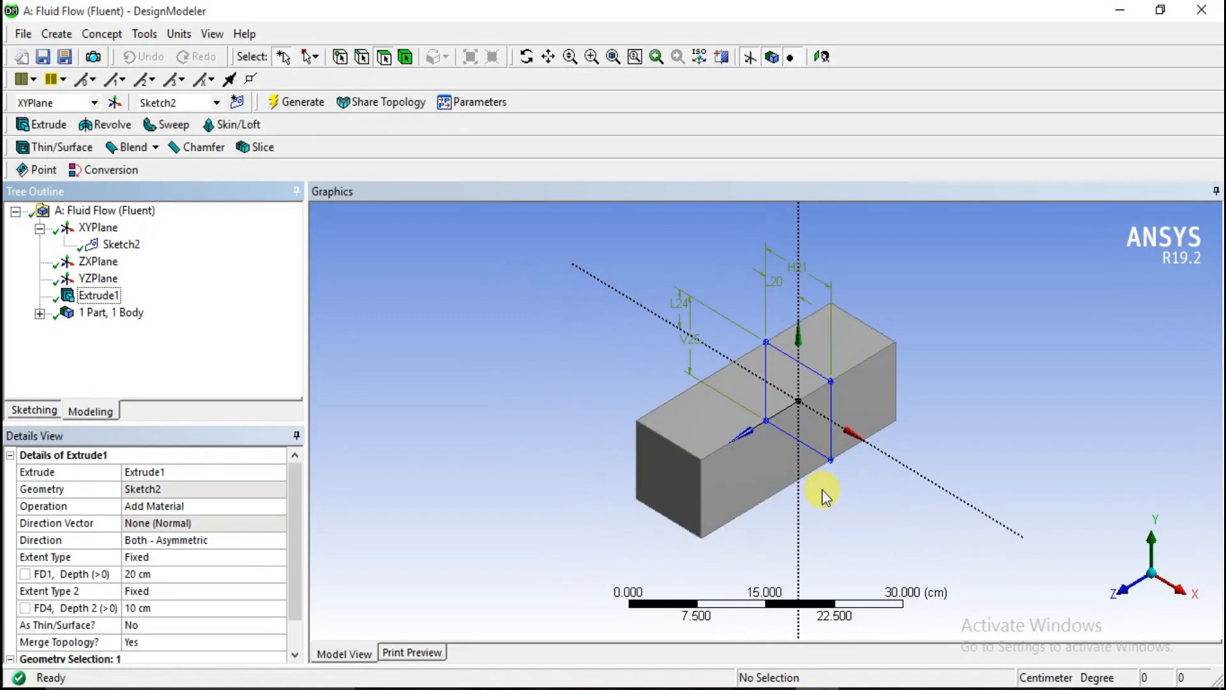
pyautogui.click(1123, 597)
pyautogui.click(1175, 551)
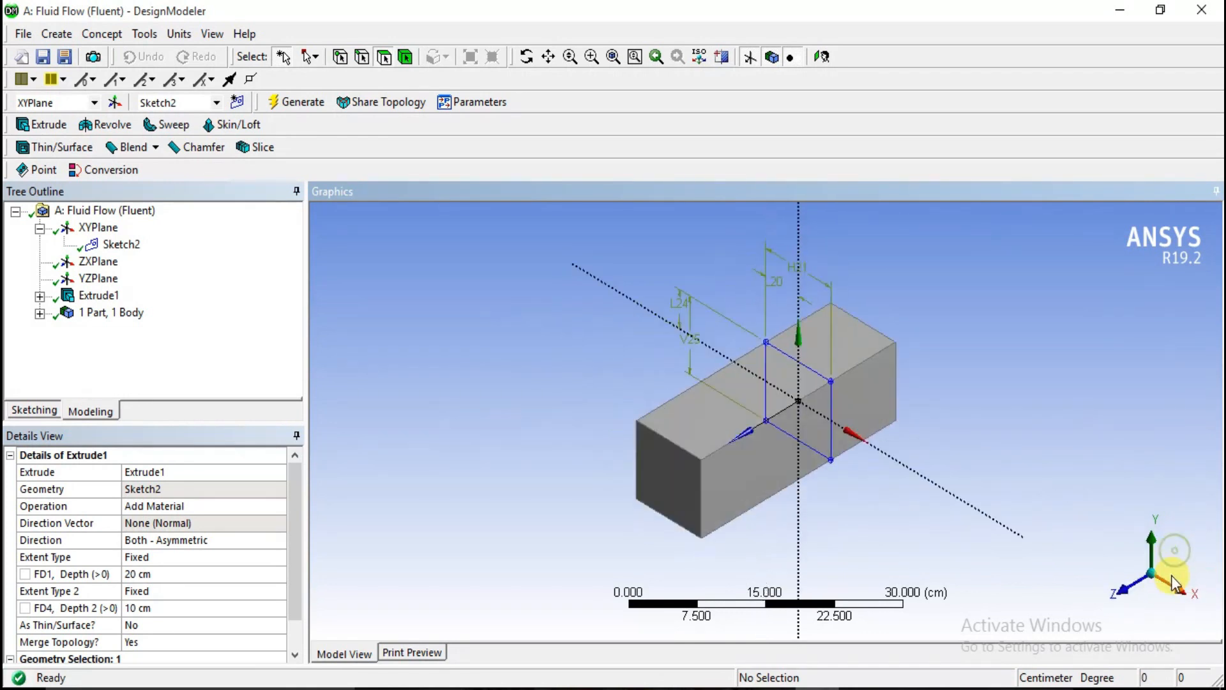
pyautogui.click(1179, 593)
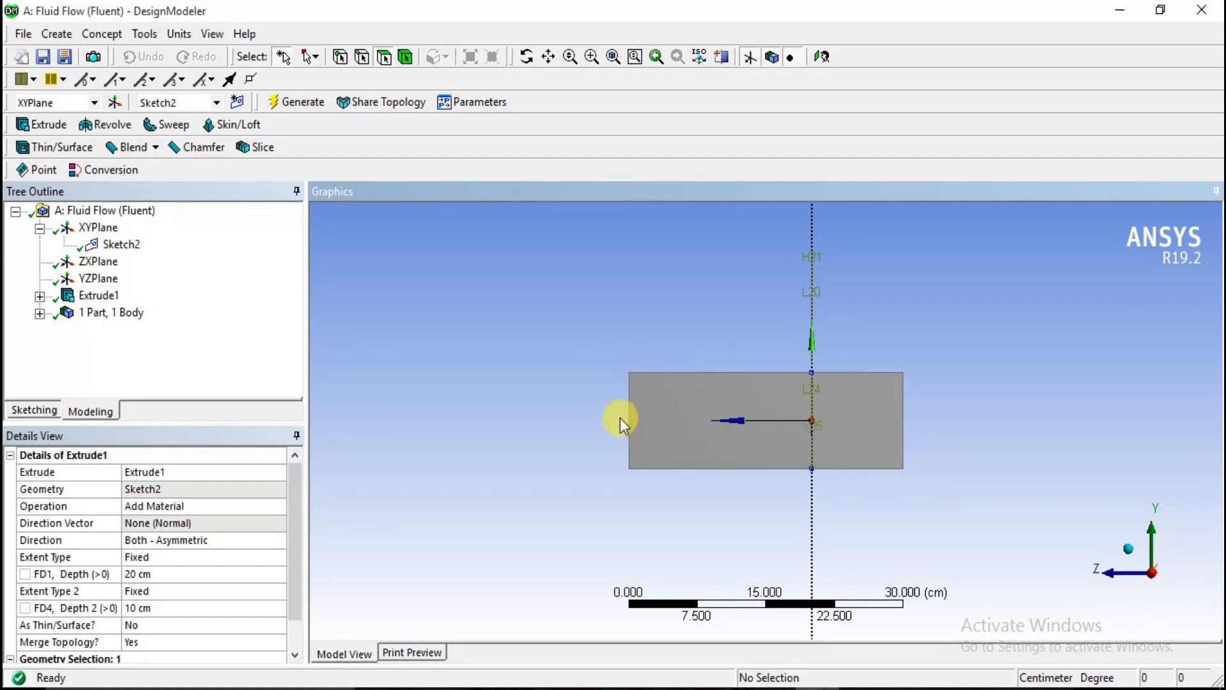
pyautogui.click(1129, 549)
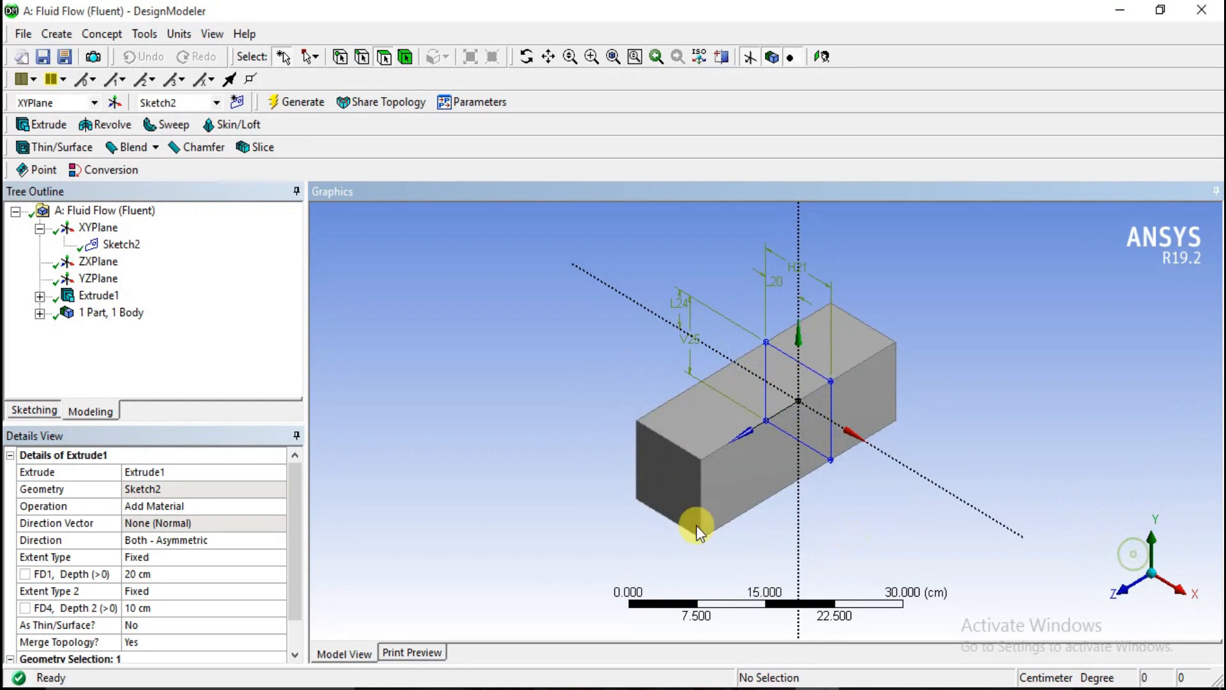
# Reopen Extrude1 for editing and set its As Thin/Surface option to Yes.
pyautogui.rightClick(102, 299)
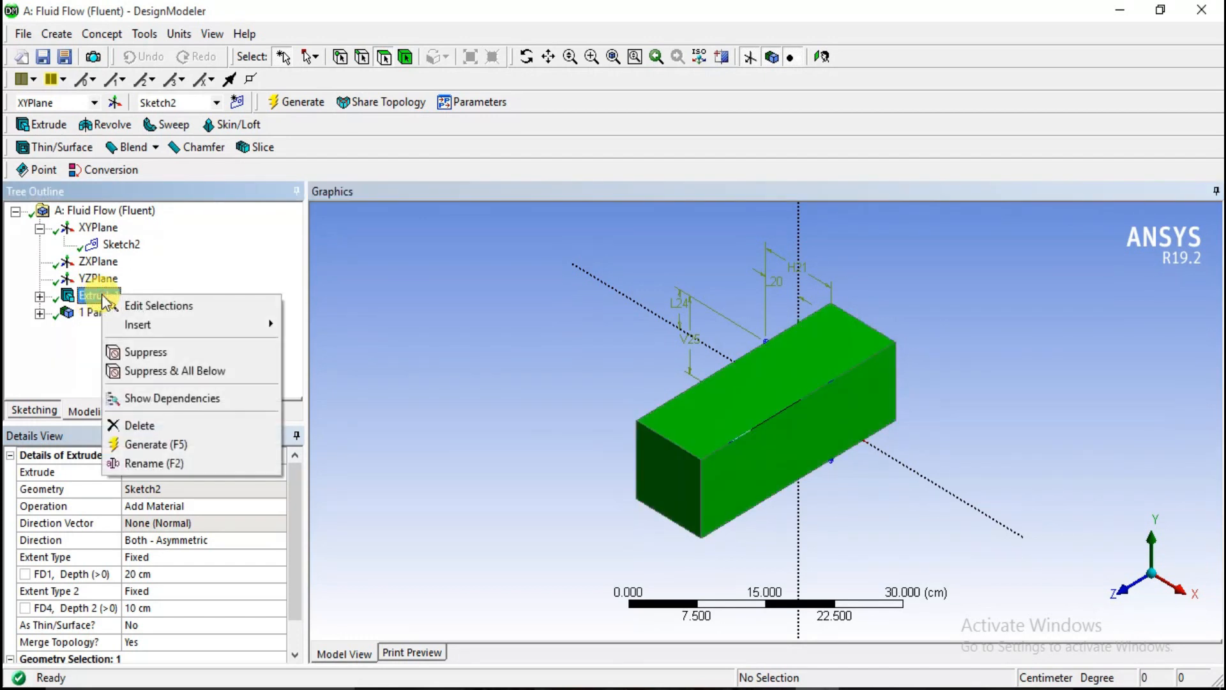
pyautogui.click(141, 306)
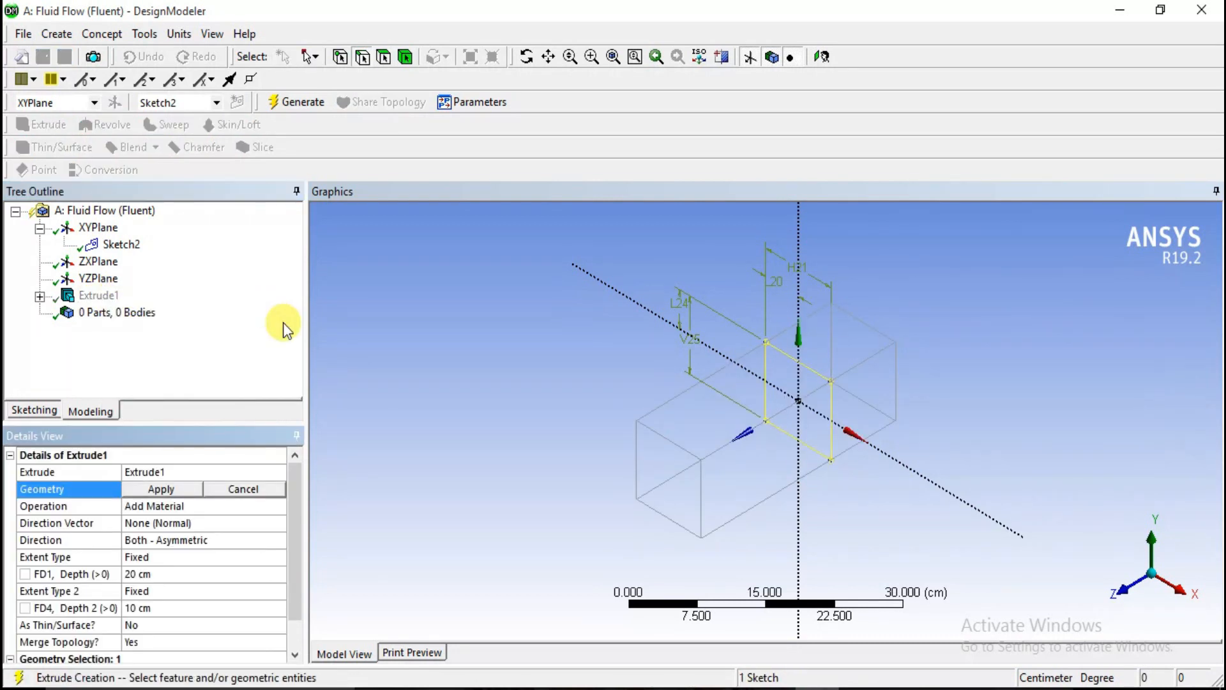
pyautogui.moveTo(293, 528)
pyautogui.mouseDown()
pyautogui.moveTo(301, 580)
pyautogui.moveTo(309, 519)
pyautogui.mouseUp()
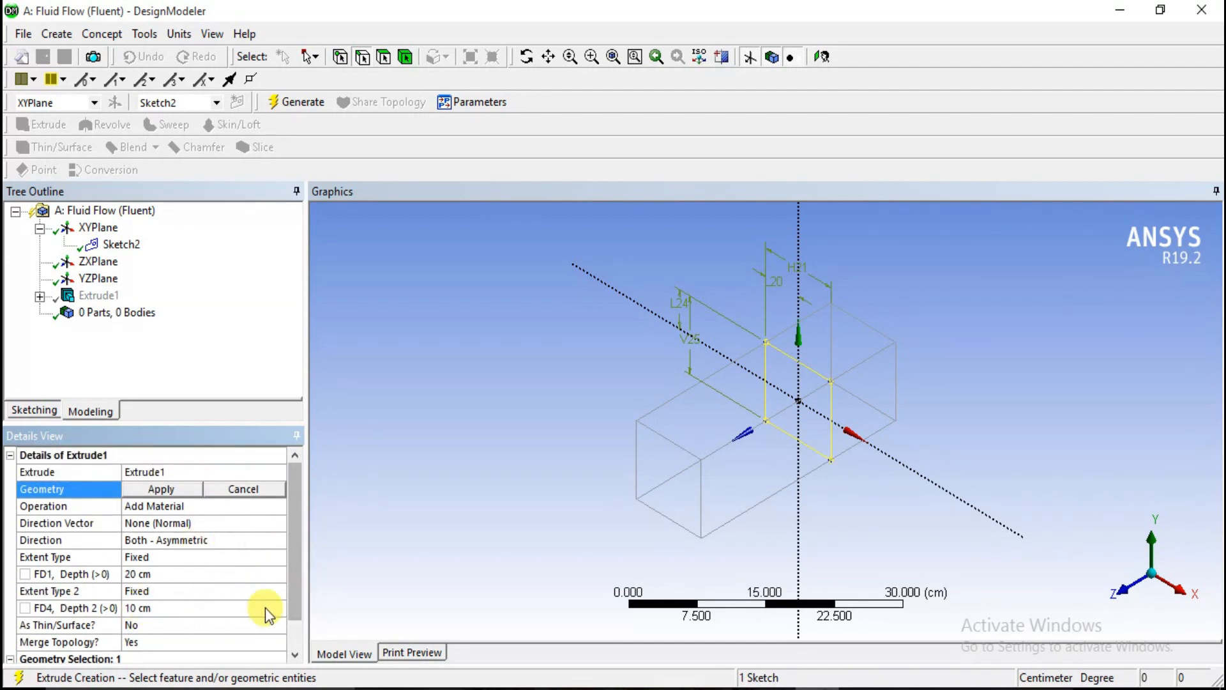
pyautogui.moveTo(295, 579); pyautogui.dragTo(289, 626)
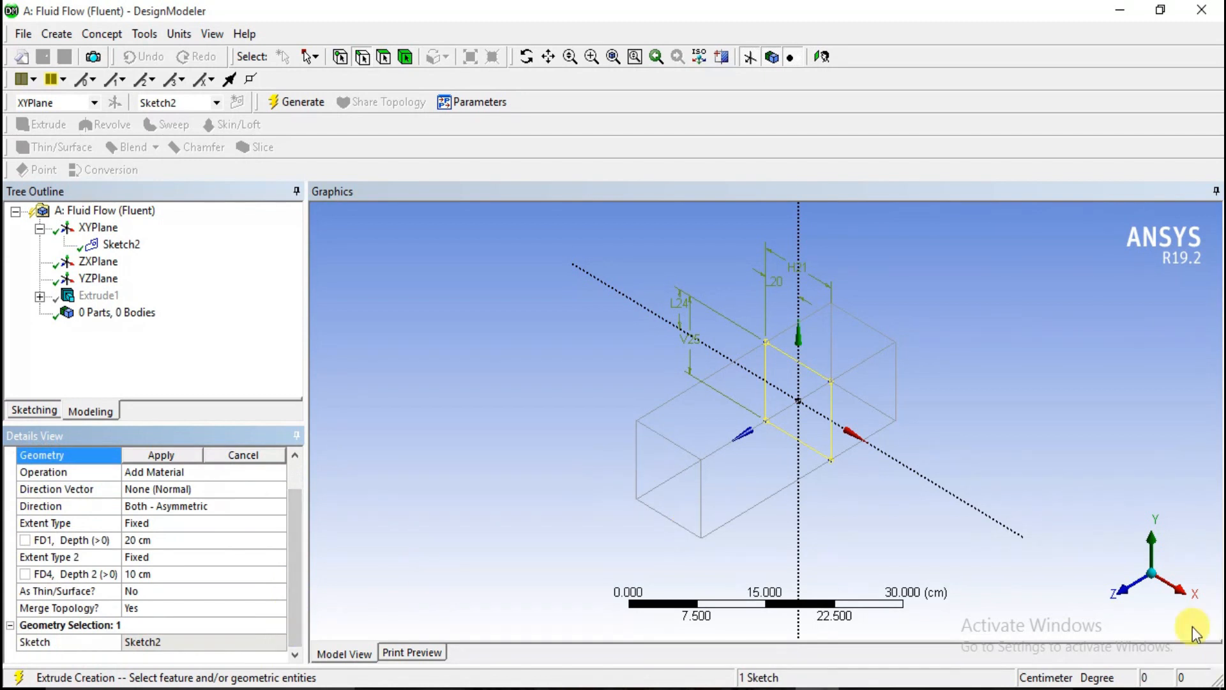
pyautogui.click(1129, 589)
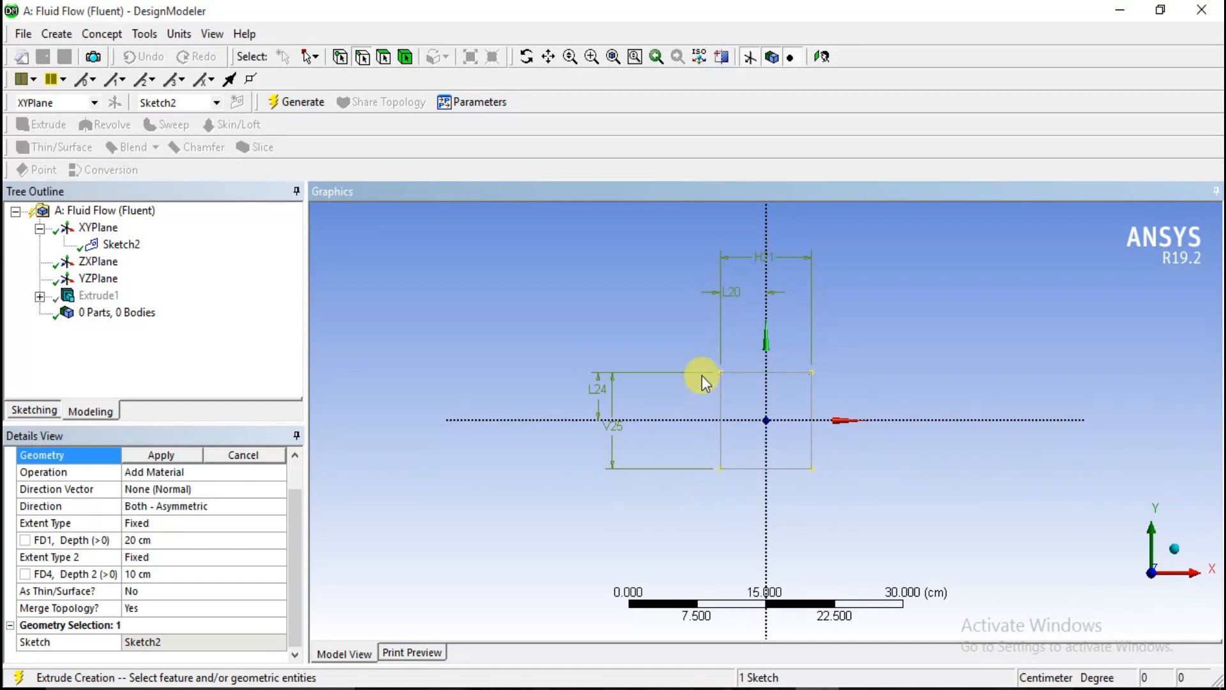
pyautogui.click(159, 596)
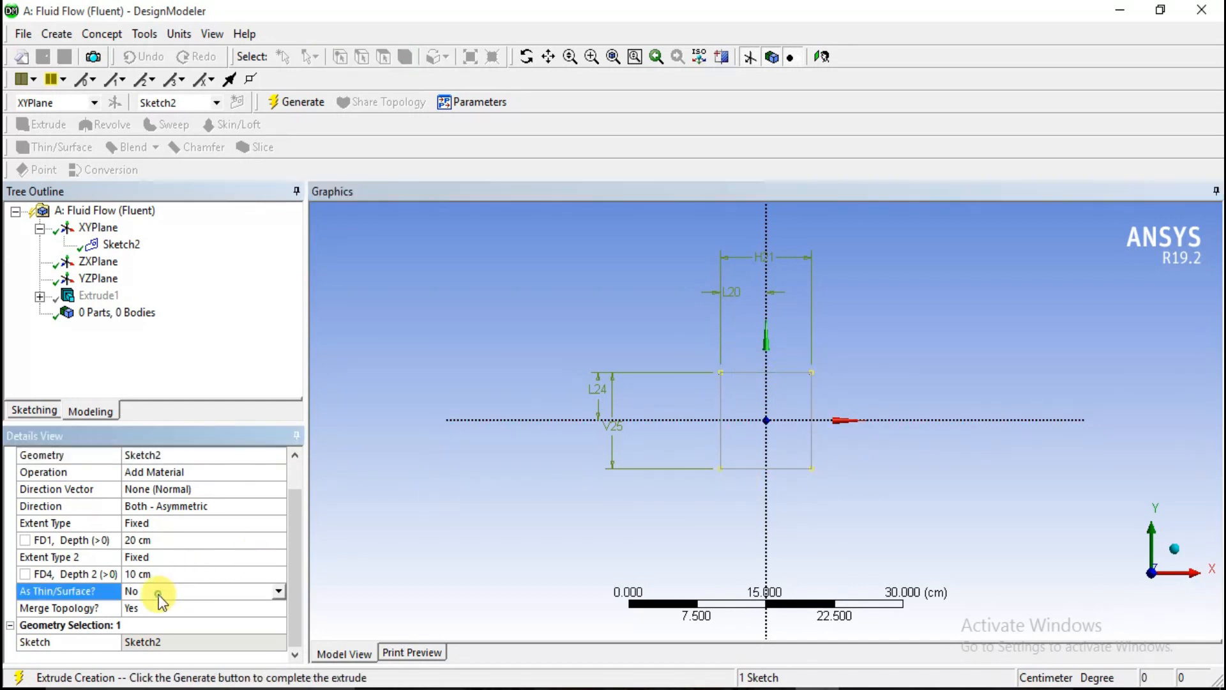
pyautogui.click(279, 594)
pyautogui.click(249, 617)
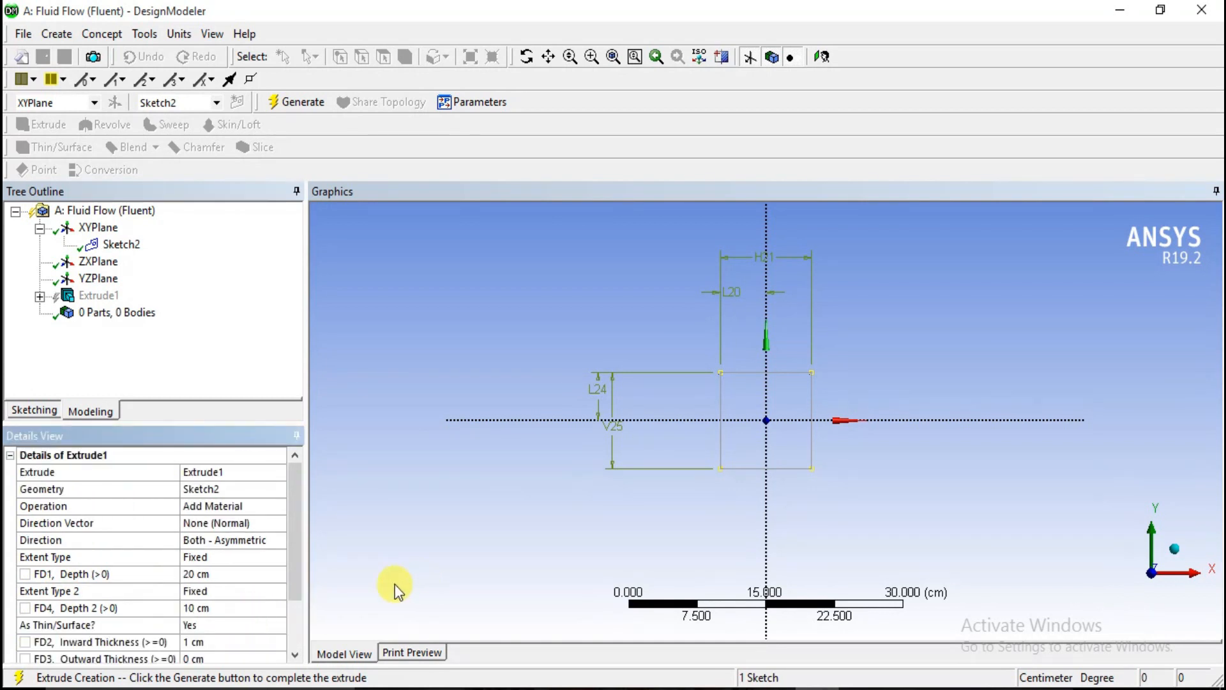
pyautogui.moveTo(289, 566); pyautogui.dragTo(291, 626)
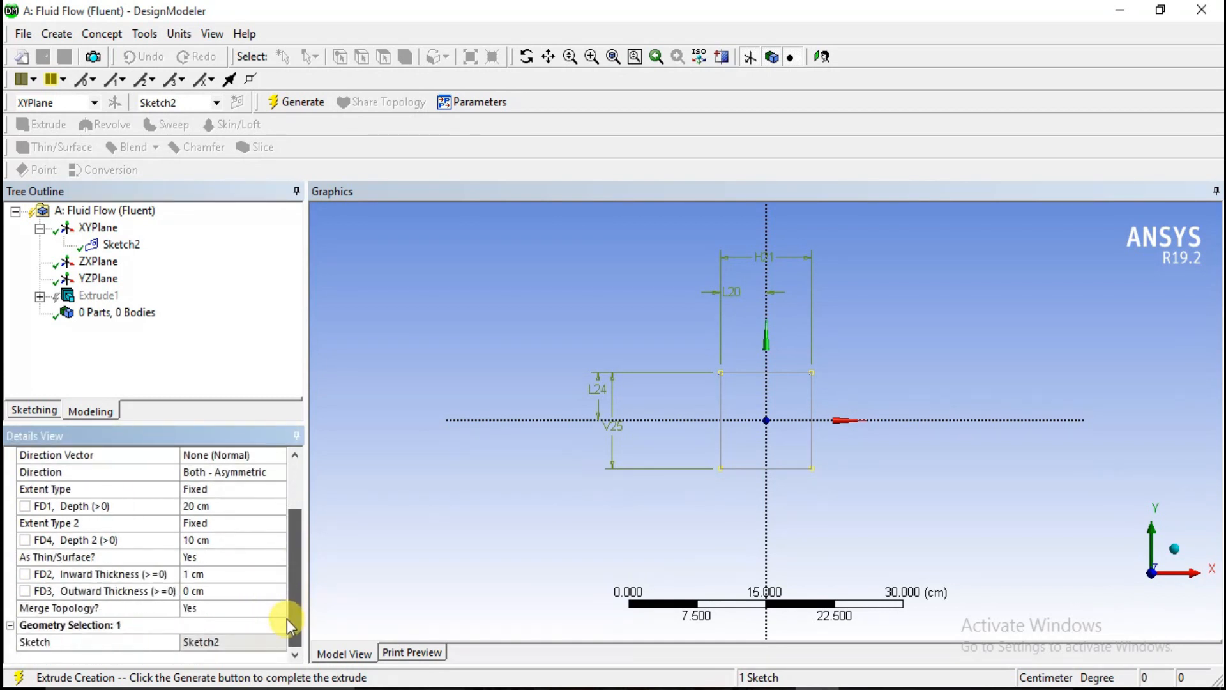
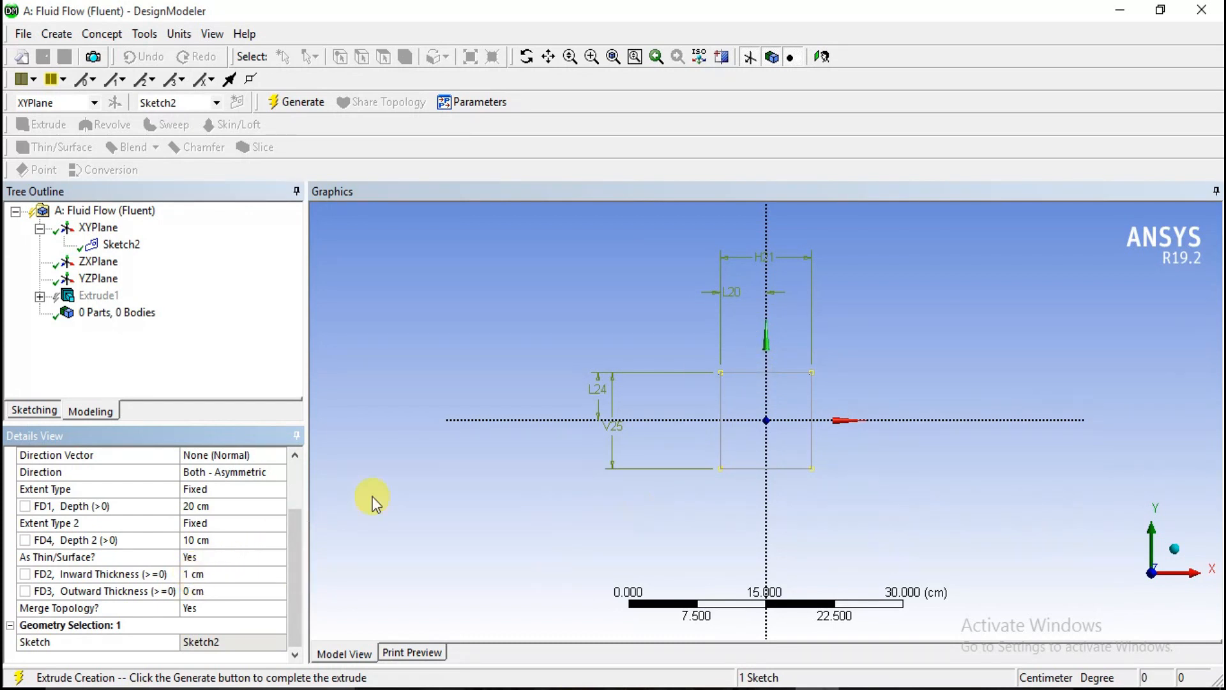
# Generate Extrude1 as a thin-walled body with 1 cm inward thickness and inspect its hollow square section.
pyautogui.click(95, 295)
pyautogui.rightClick(102, 293)
pyautogui.click(129, 320)
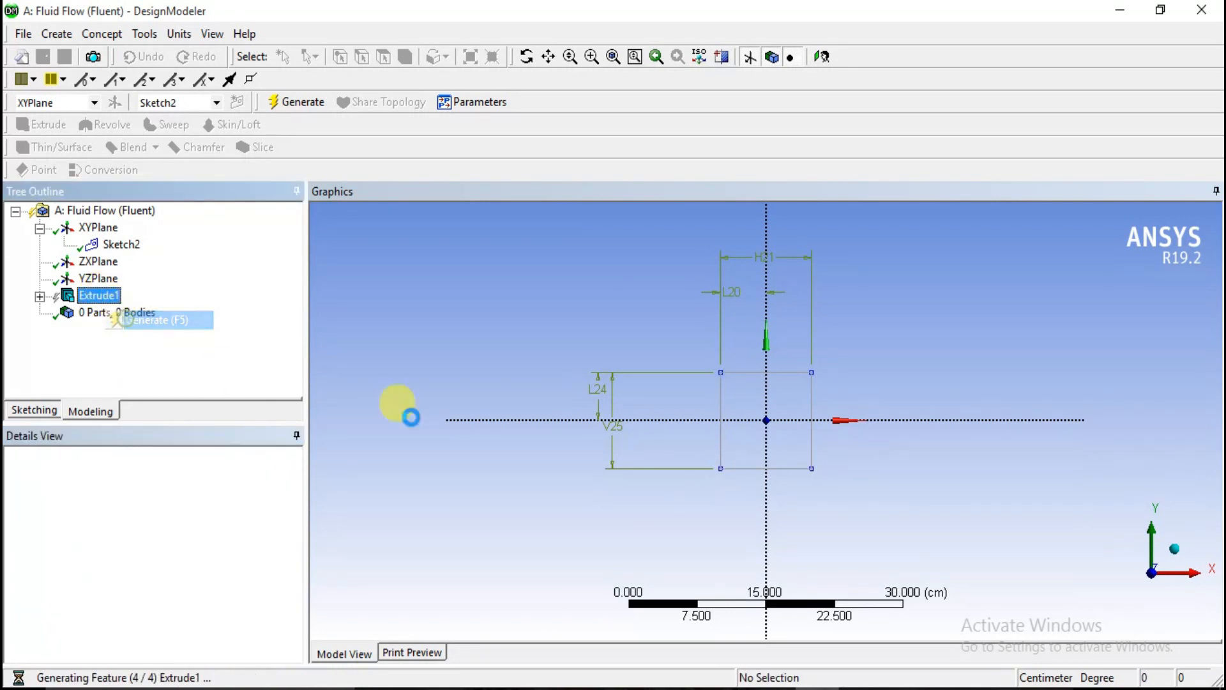
pyautogui.scroll(2, 763, 407)
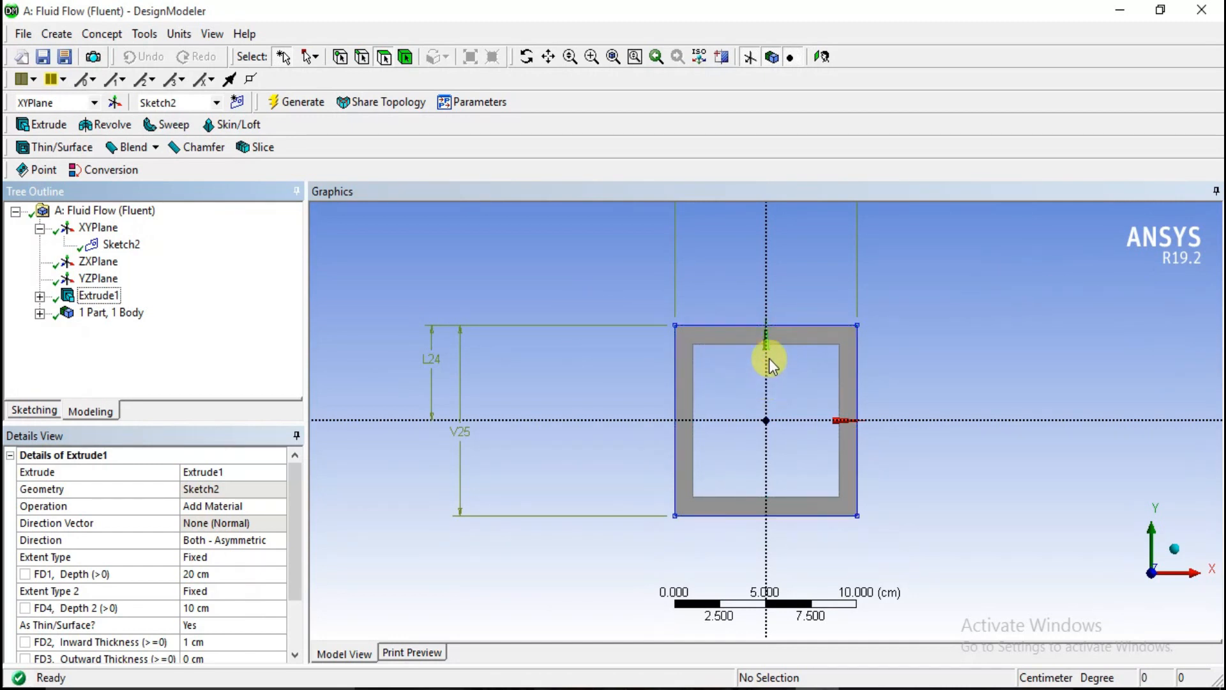
# Reopen Extrude1 for editing and set its inward thickness to 0 cm and its outward thickness to 1 cm.
pyautogui.rightClick(97, 301)
pyautogui.click(137, 305)
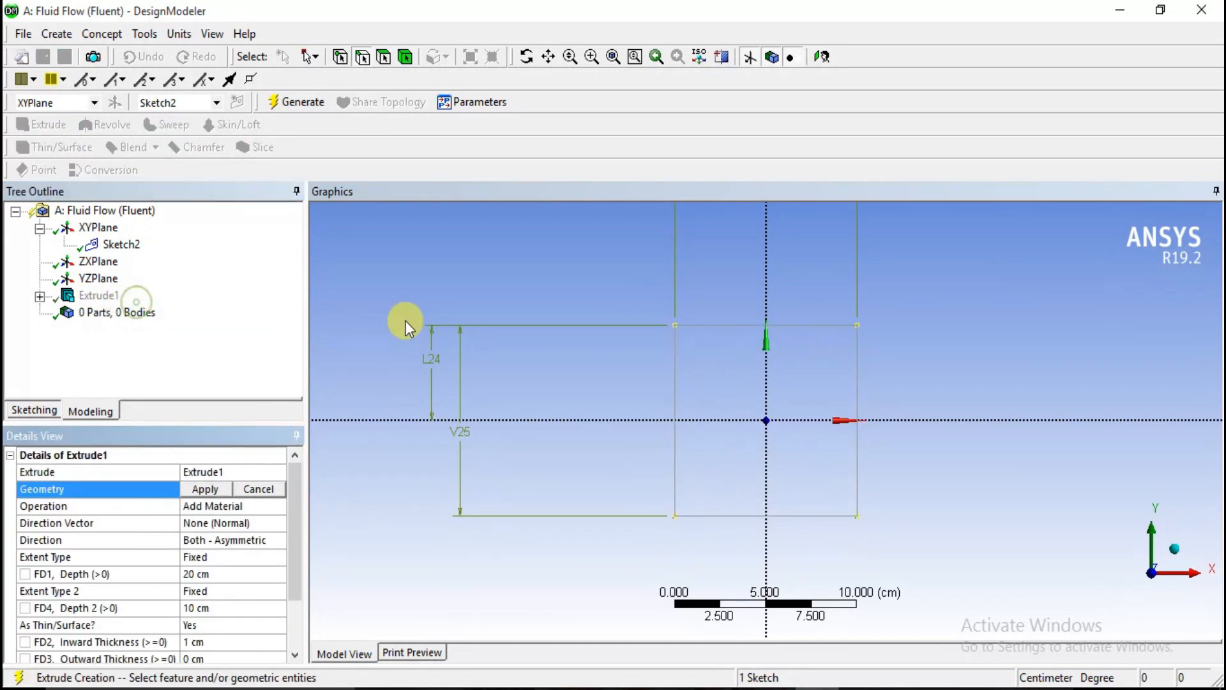
pyautogui.scroll(-2, 294, 565)
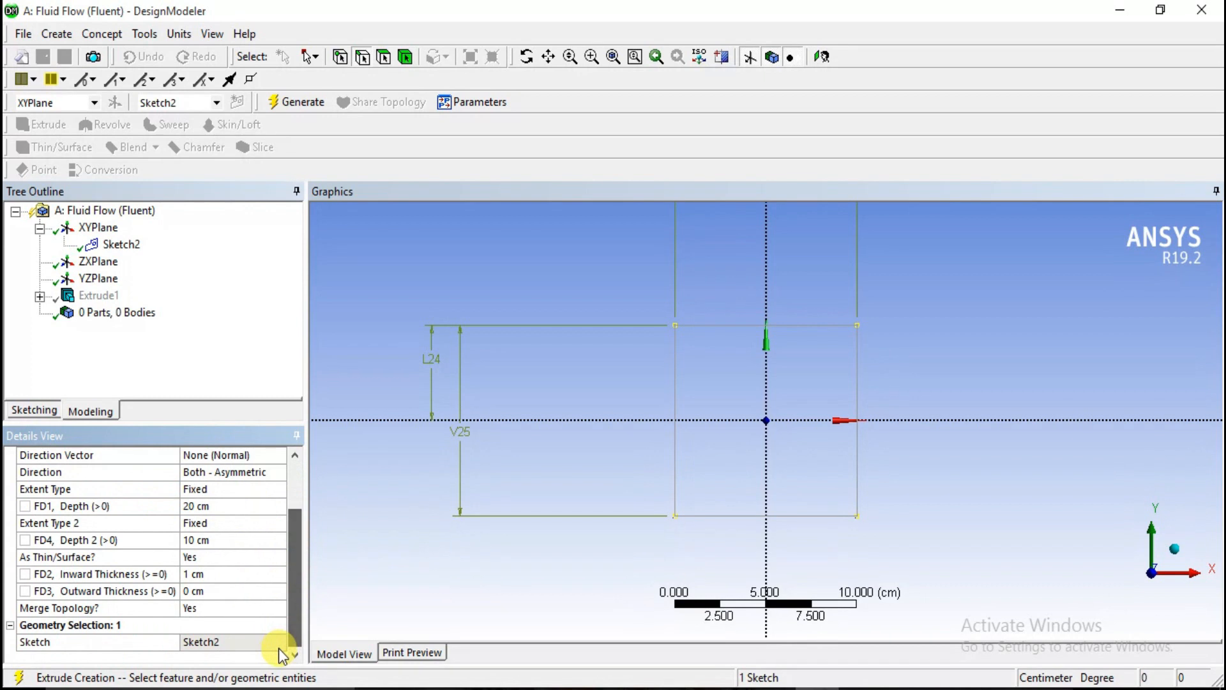
pyautogui.click(194, 575)
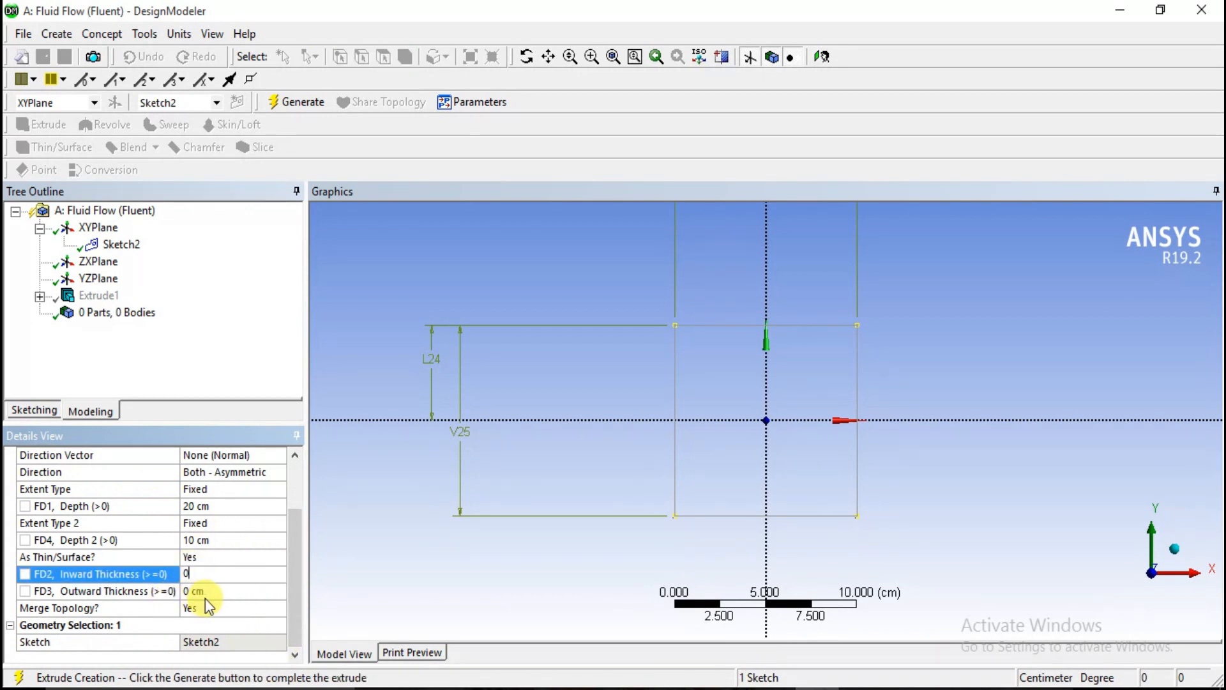
pyautogui.click(200, 591)
pyautogui.write('1')
pyautogui.press('Return')
pyautogui.click(433, 587)
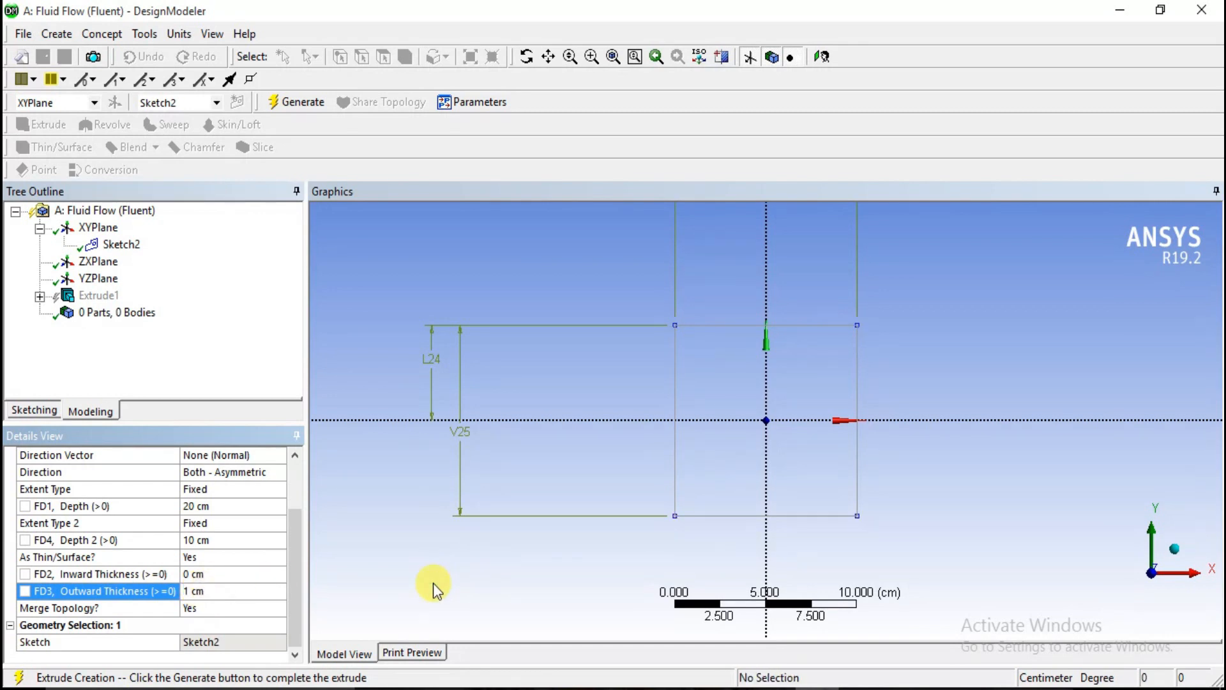
# Generate the thin-walled extrusion and inspect it from the isometric, X and Z views.
pyautogui.rightClick(93, 294)
pyautogui.click(122, 323)
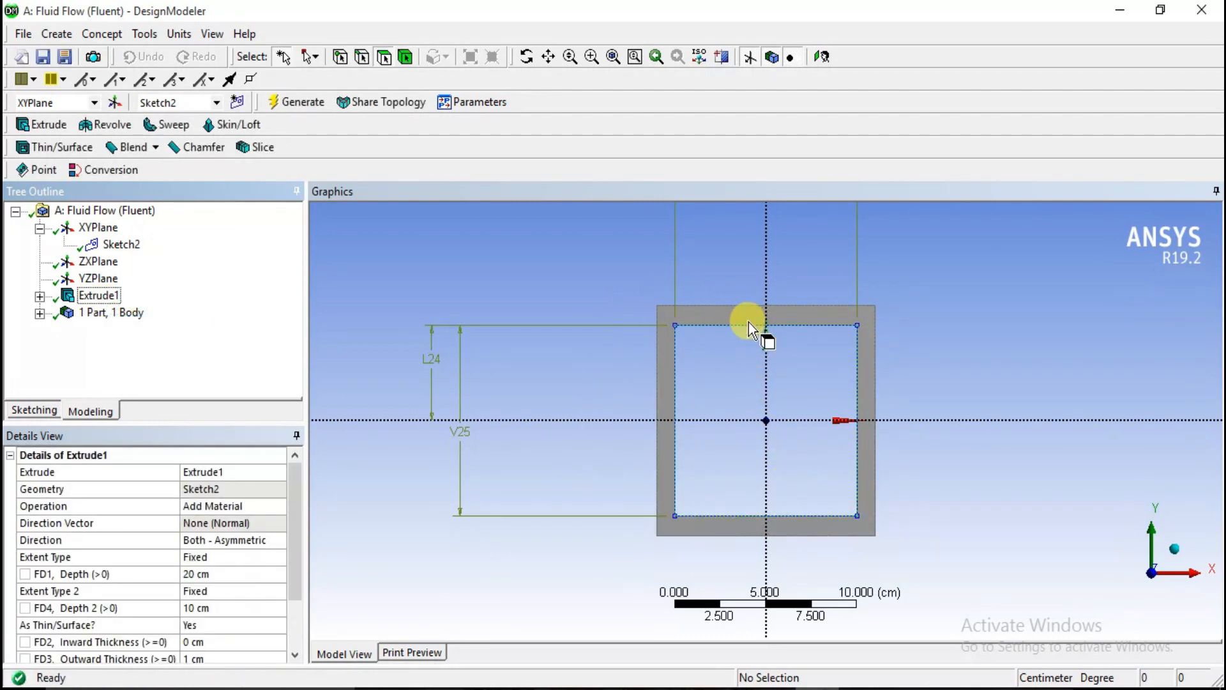
pyautogui.click(1179, 550)
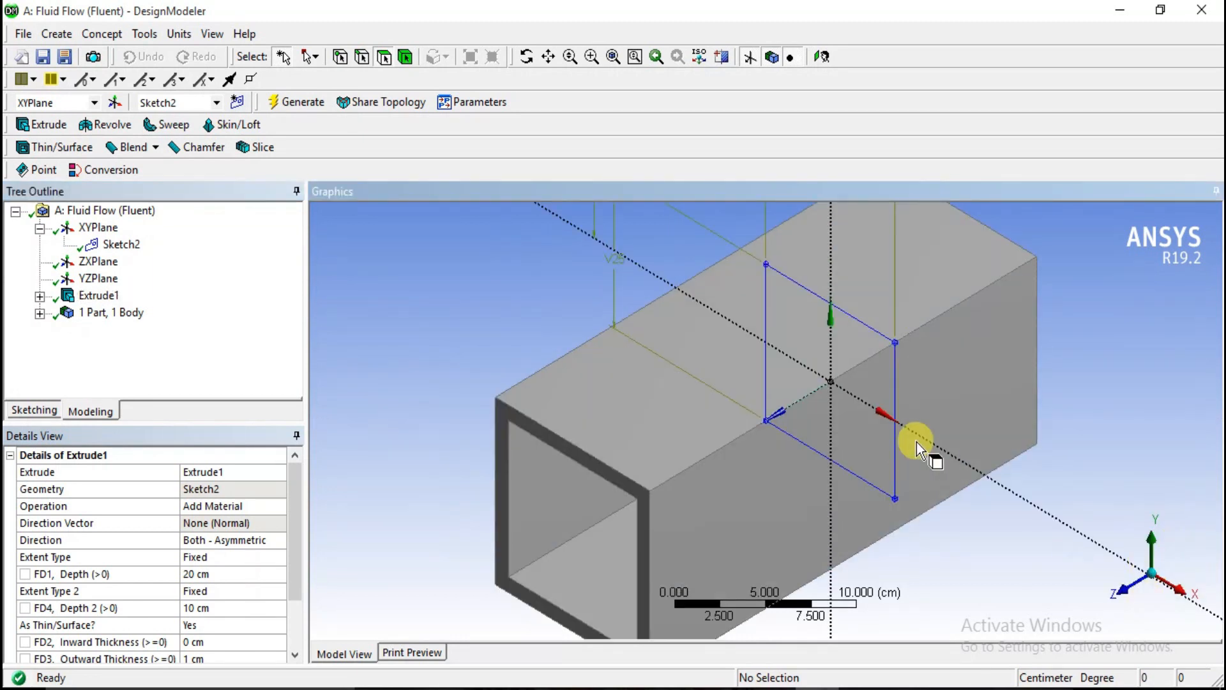
pyautogui.click(1179, 589)
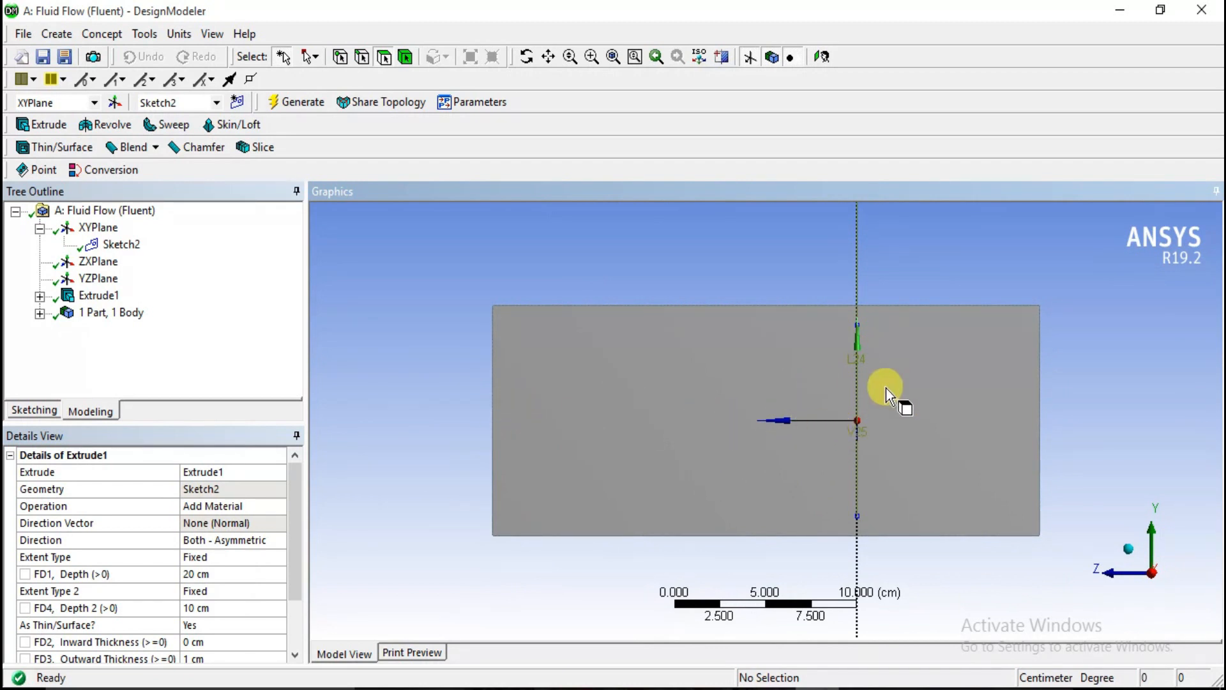
pyautogui.click(1128, 549)
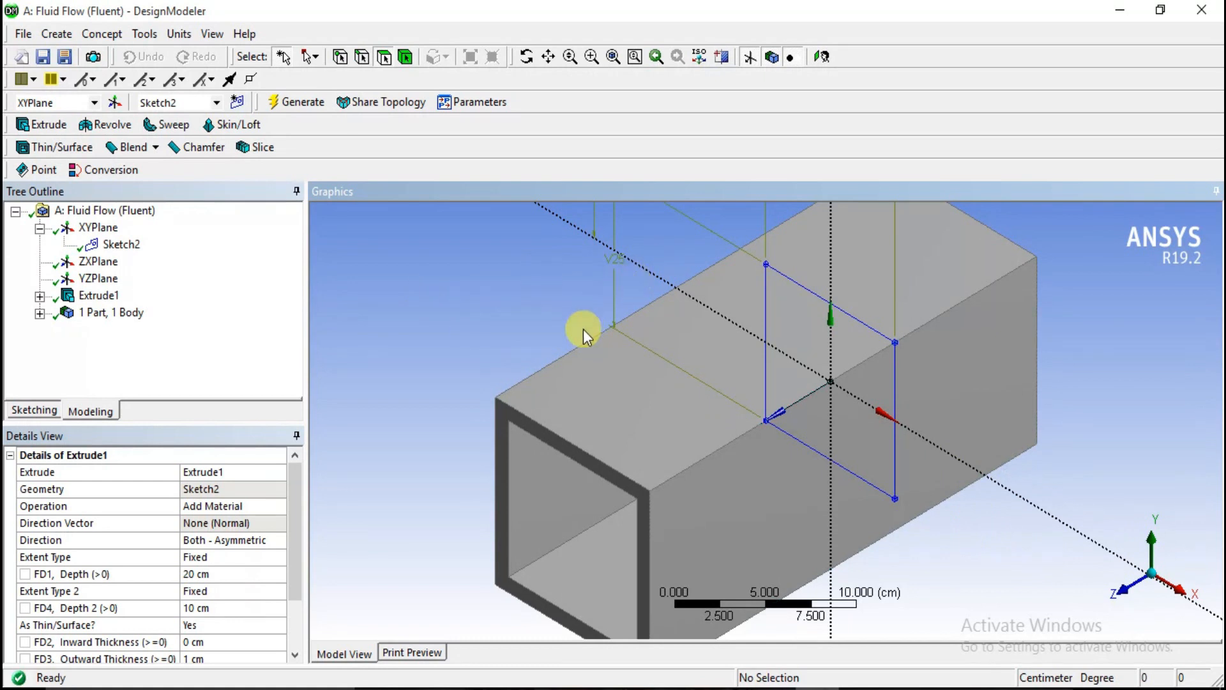
pyautogui.click(1126, 601)
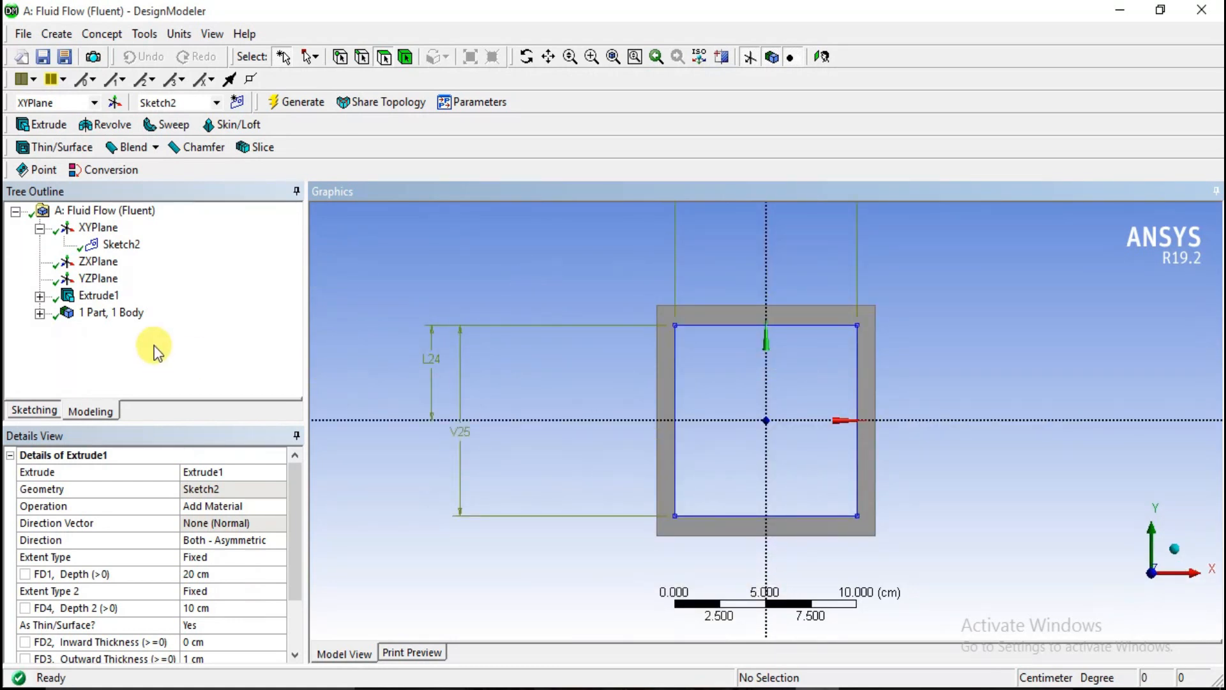
# Delete the Extrude1 feature and its square profile, Sketch2.
pyautogui.rightClick(83, 298)
pyautogui.click(114, 425)
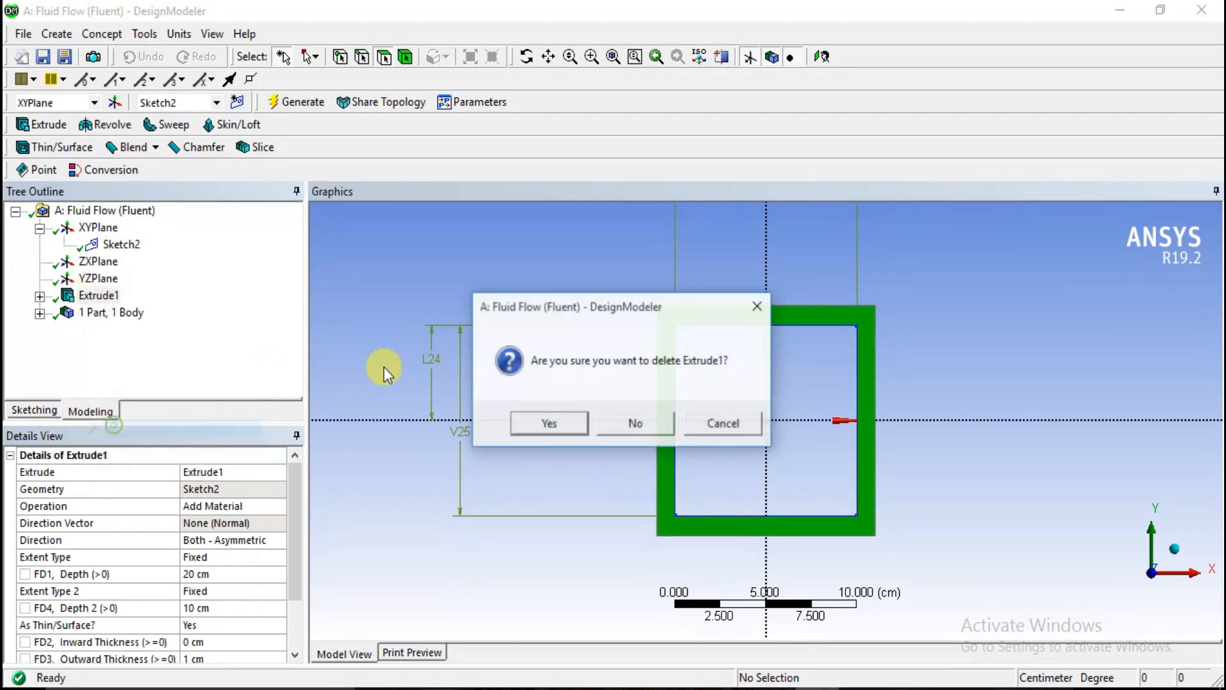
pyautogui.click(529, 418)
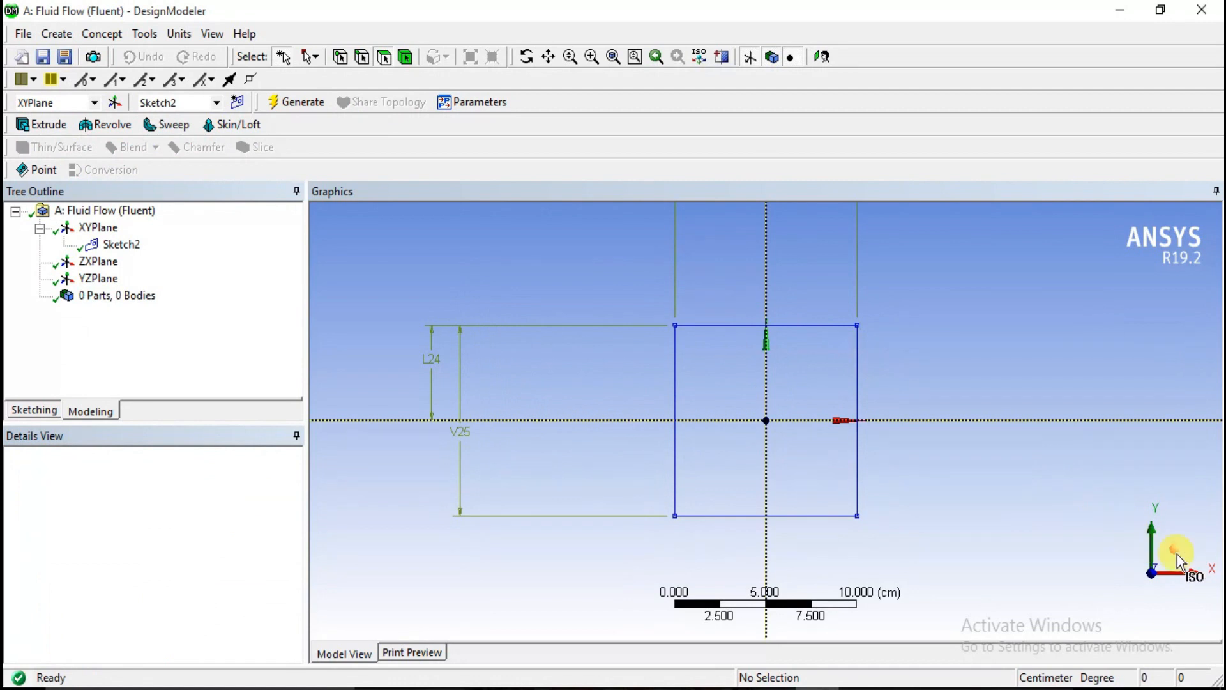
pyautogui.click(1177, 554)
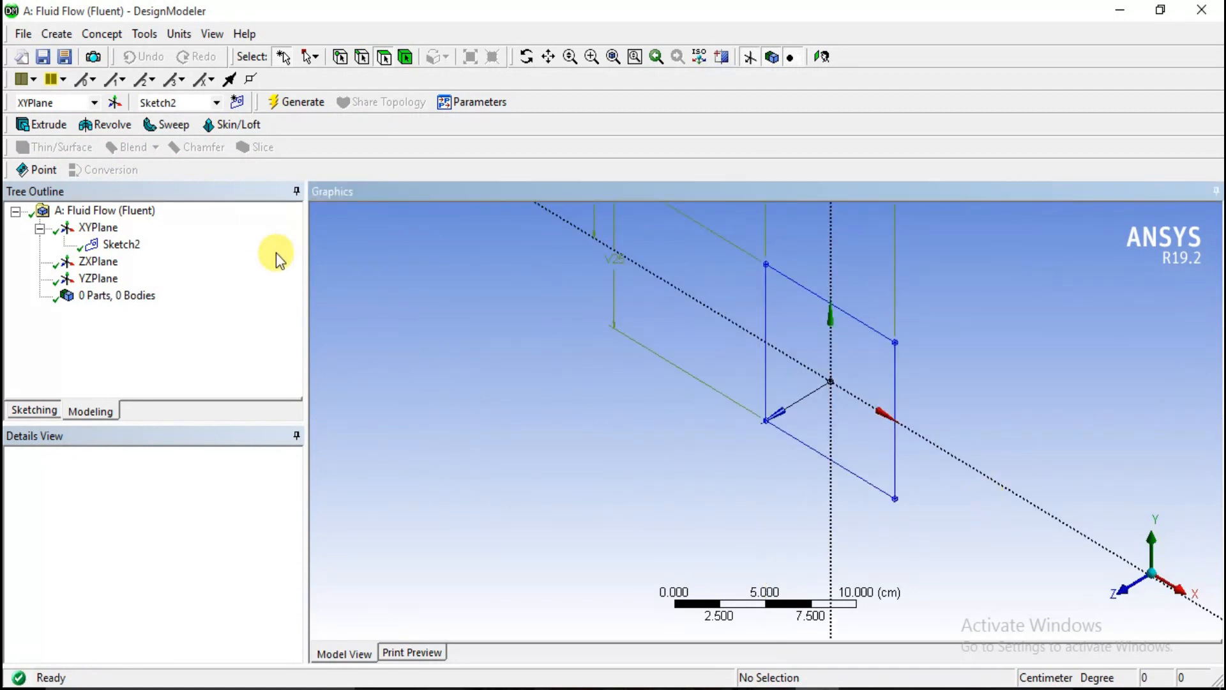
pyautogui.click(113, 245)
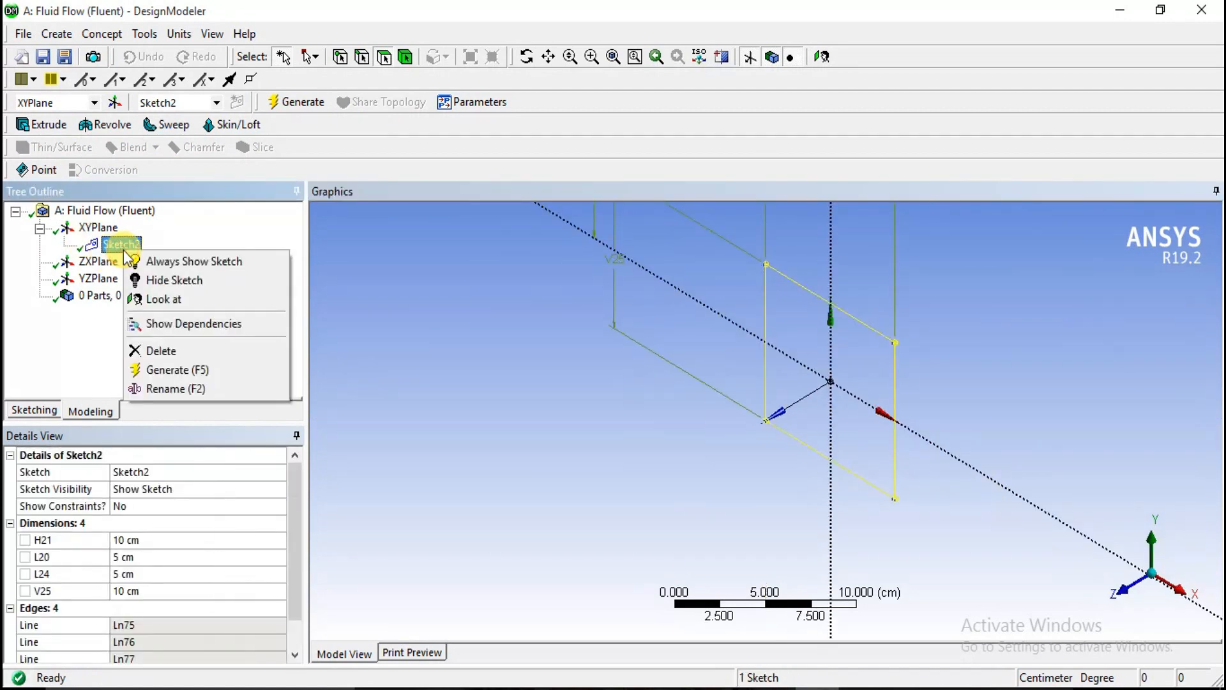
pyautogui.click(148, 351)
pyautogui.click(570, 438)
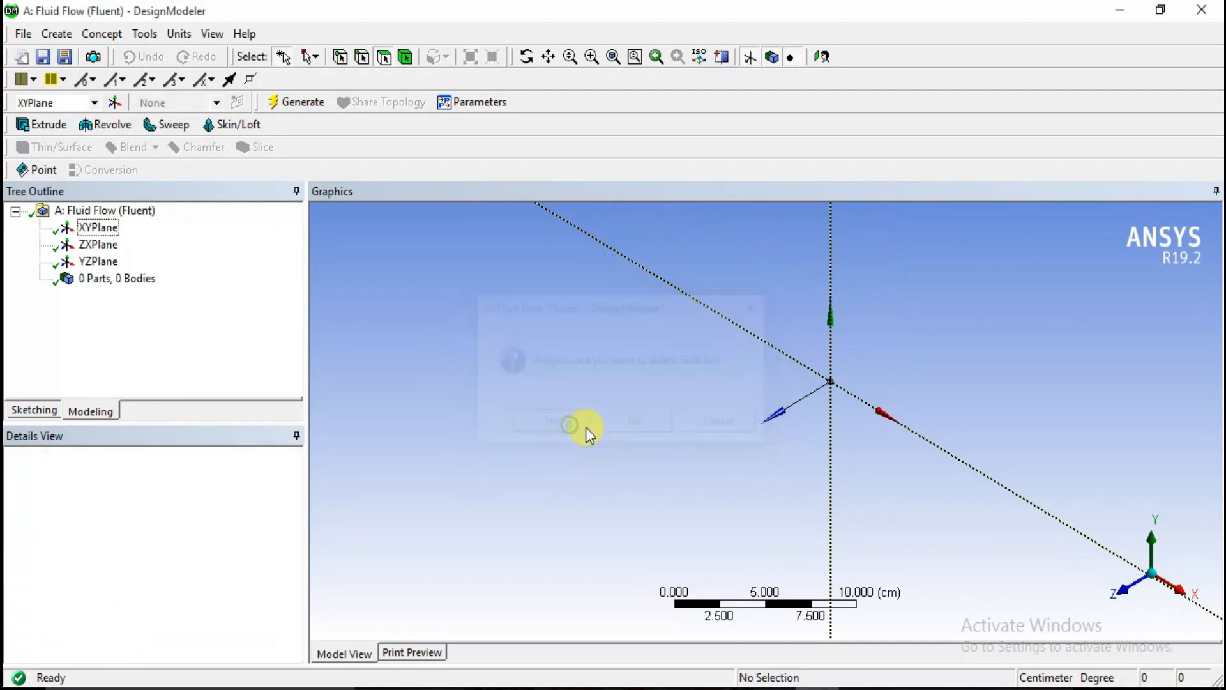
# Create a new sketch on the XYPlane, viewed face-on, and switch to sketching.
pyautogui.click(1119, 592)
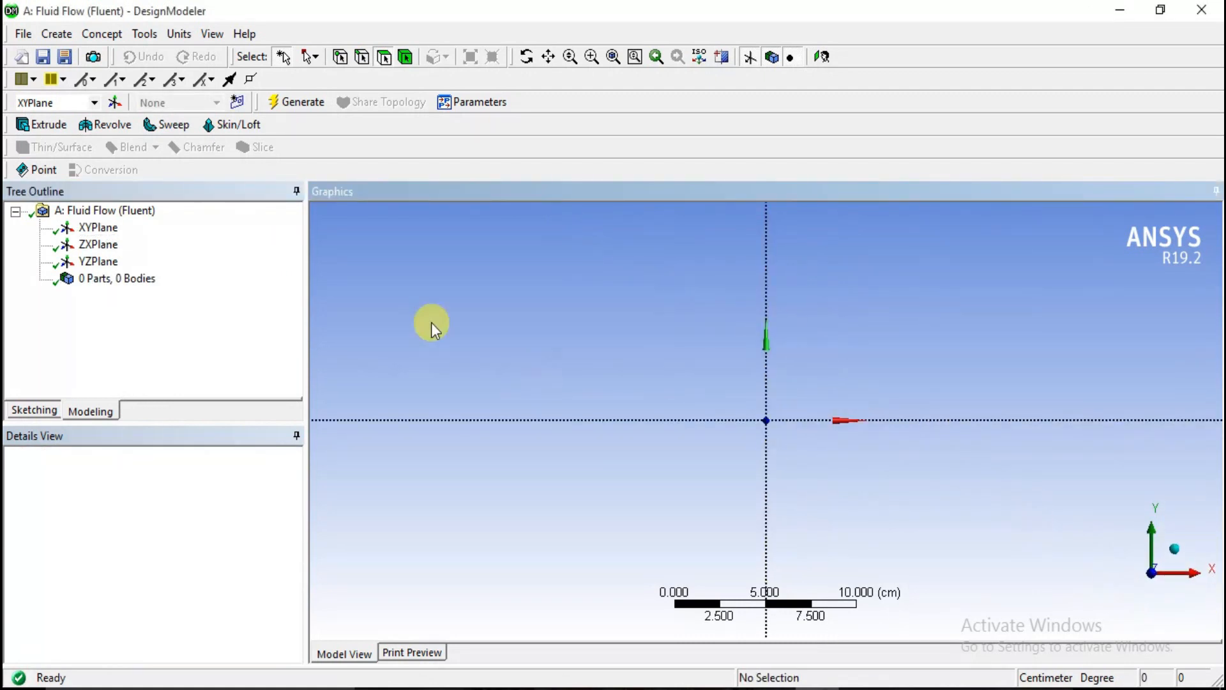
pyautogui.click(97, 230)
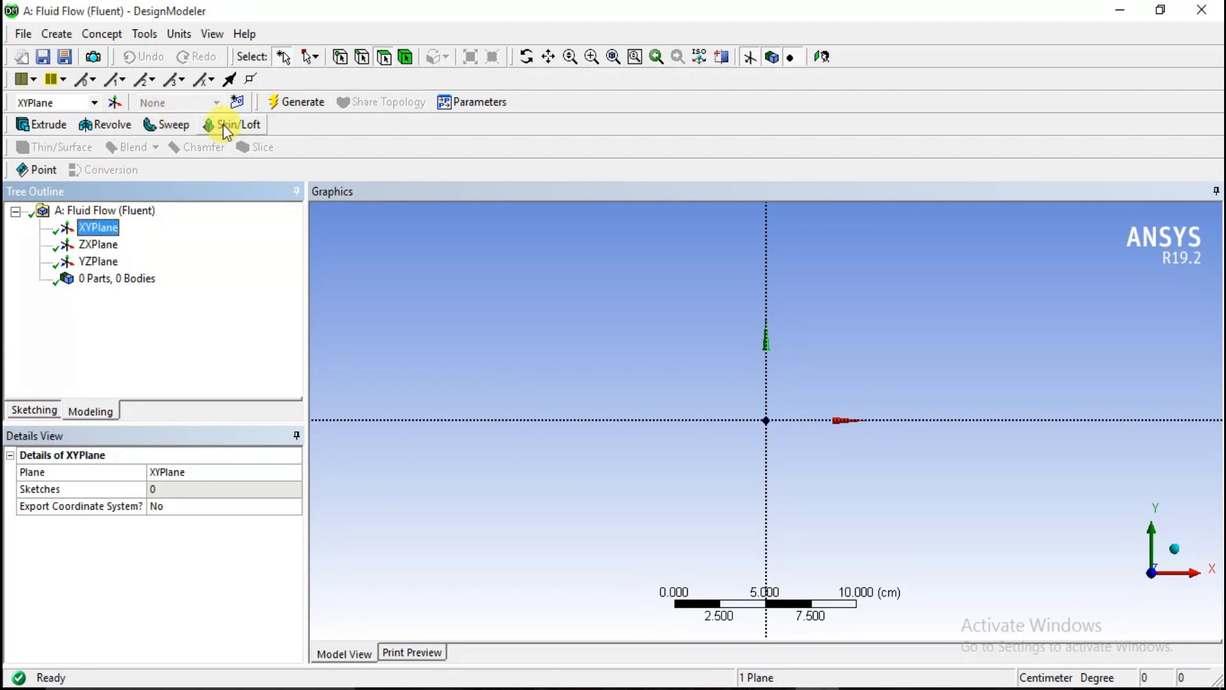
pyautogui.click(237, 103)
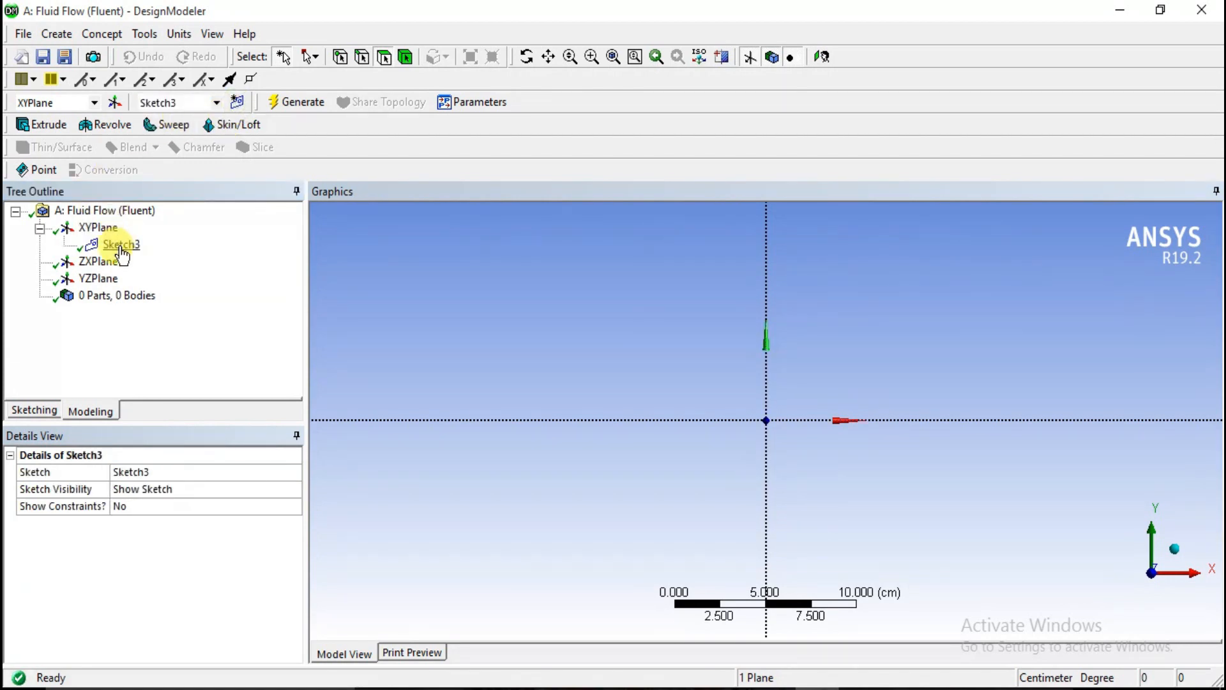
pyautogui.click(32, 410)
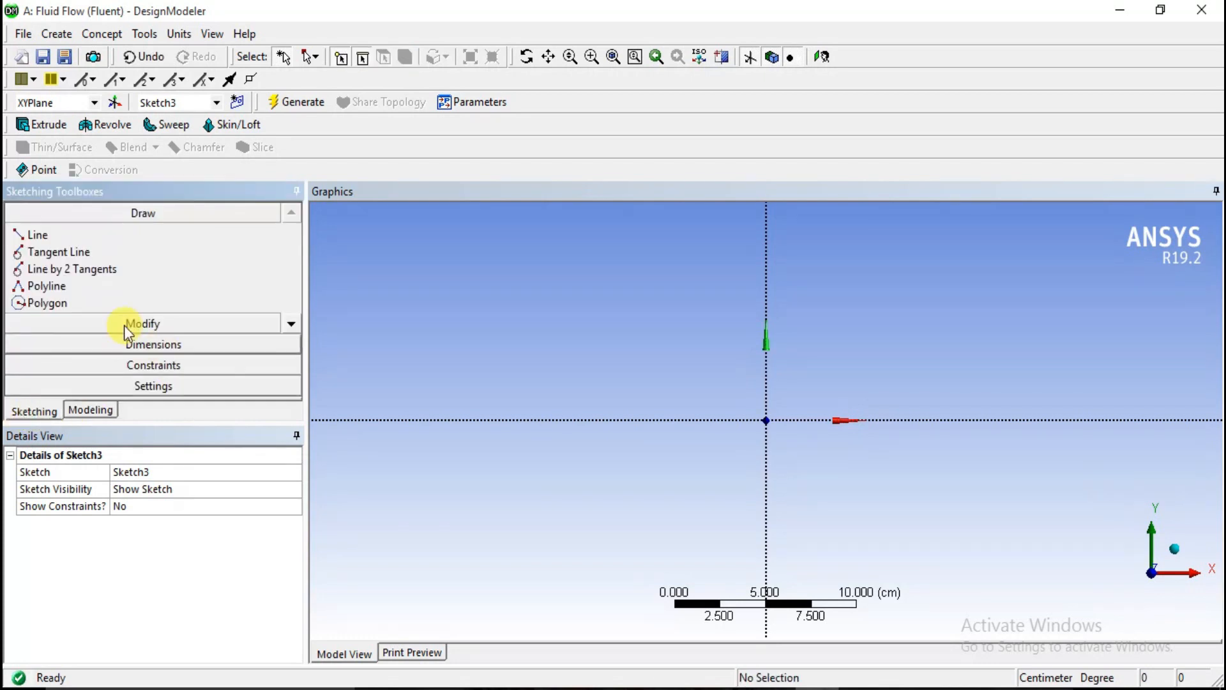
# Draw a rectangle about 8.8 cm wide and 2.1 cm high above the X axis, straddling the Y axis.
pyautogui.click(293, 323)
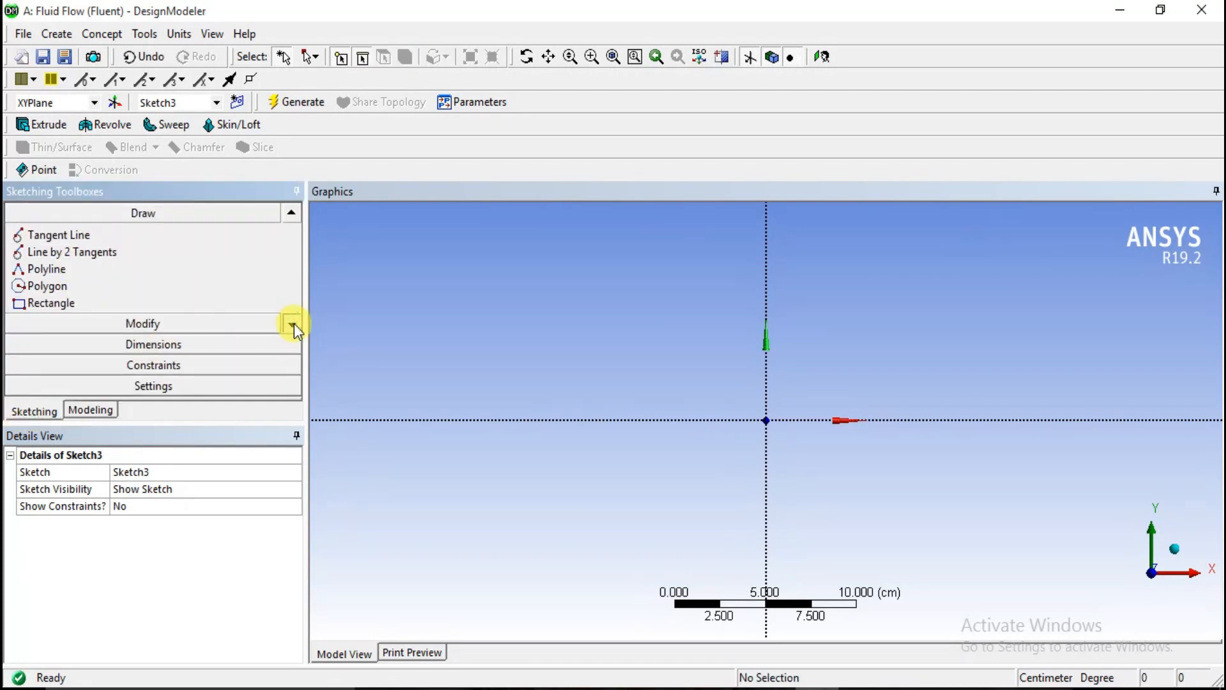
pyautogui.click(293, 323)
pyautogui.click(53, 286)
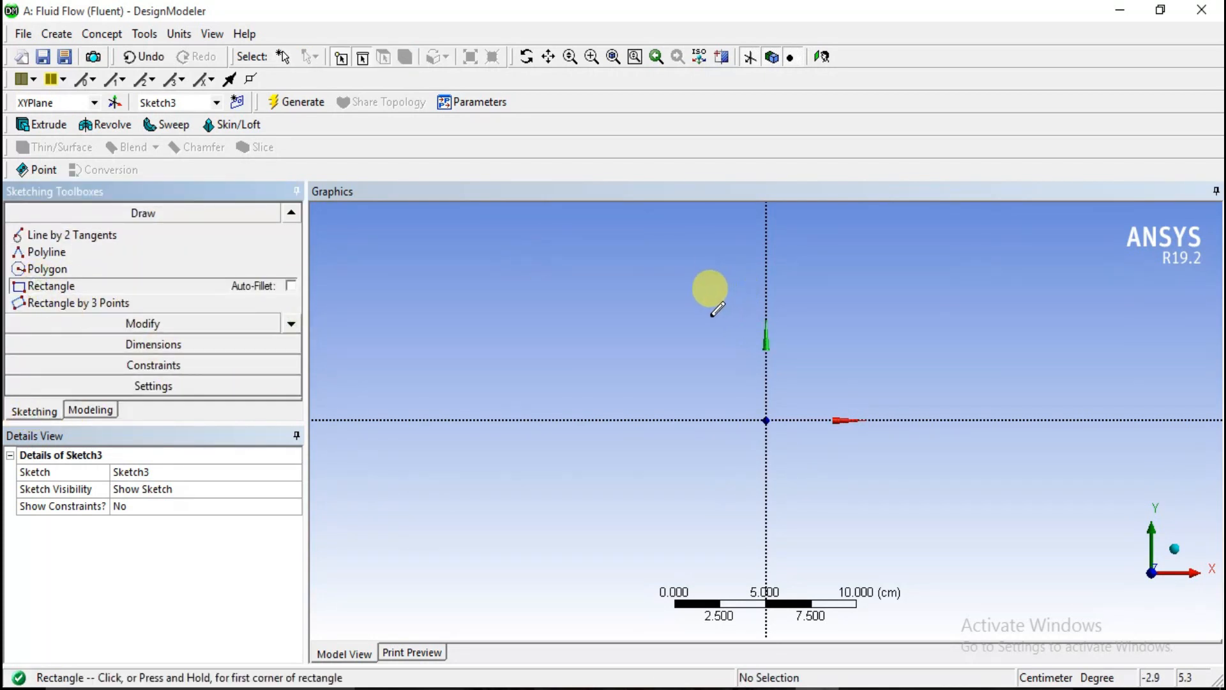
pyautogui.click(686, 313)
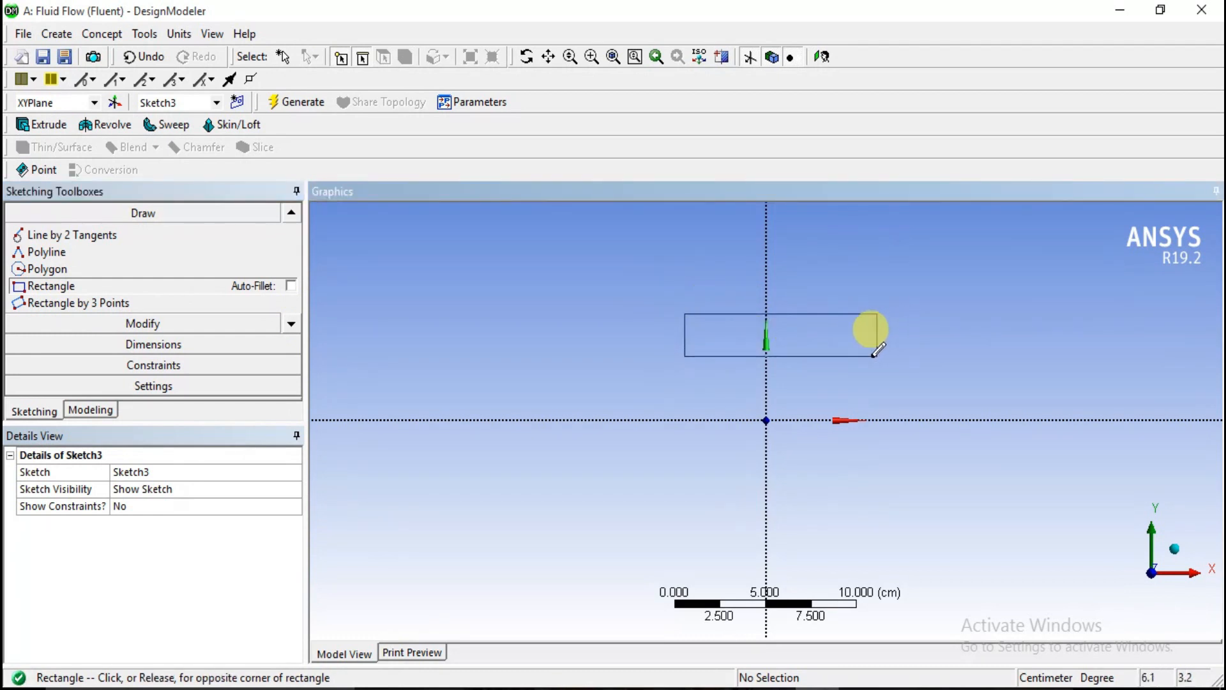
pyautogui.click(846, 353)
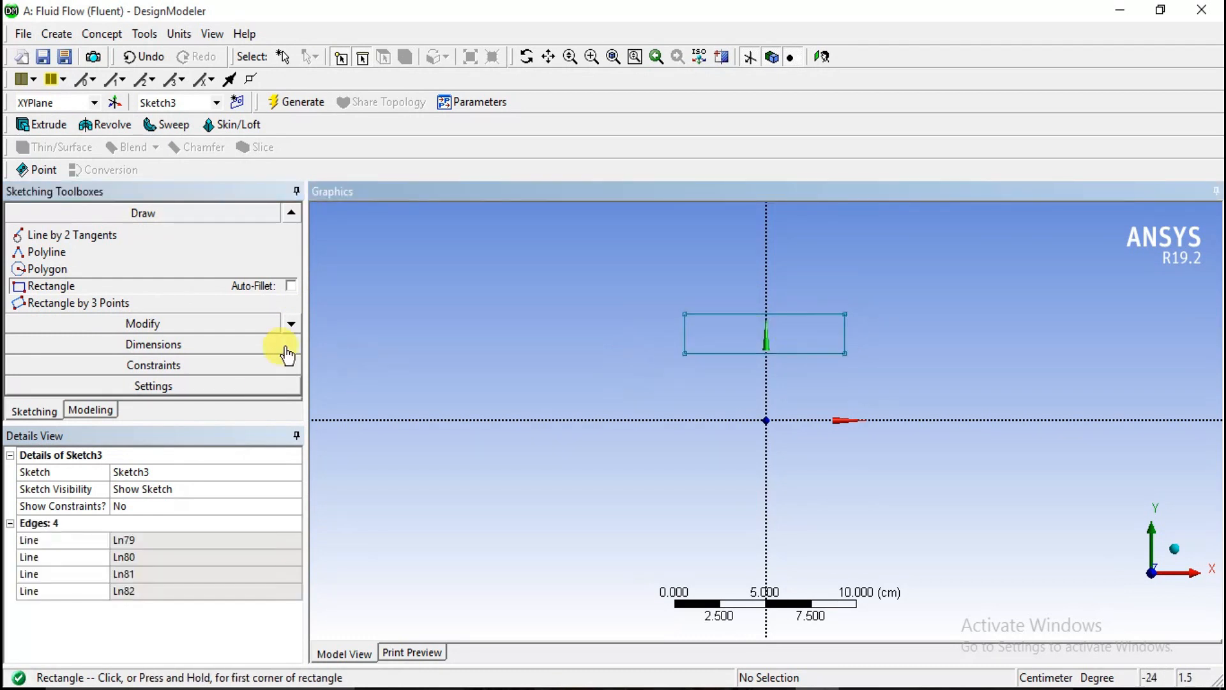
# Add a General dimension for the rectangle's height and set it to 1 cm.
pyautogui.click(101, 344)
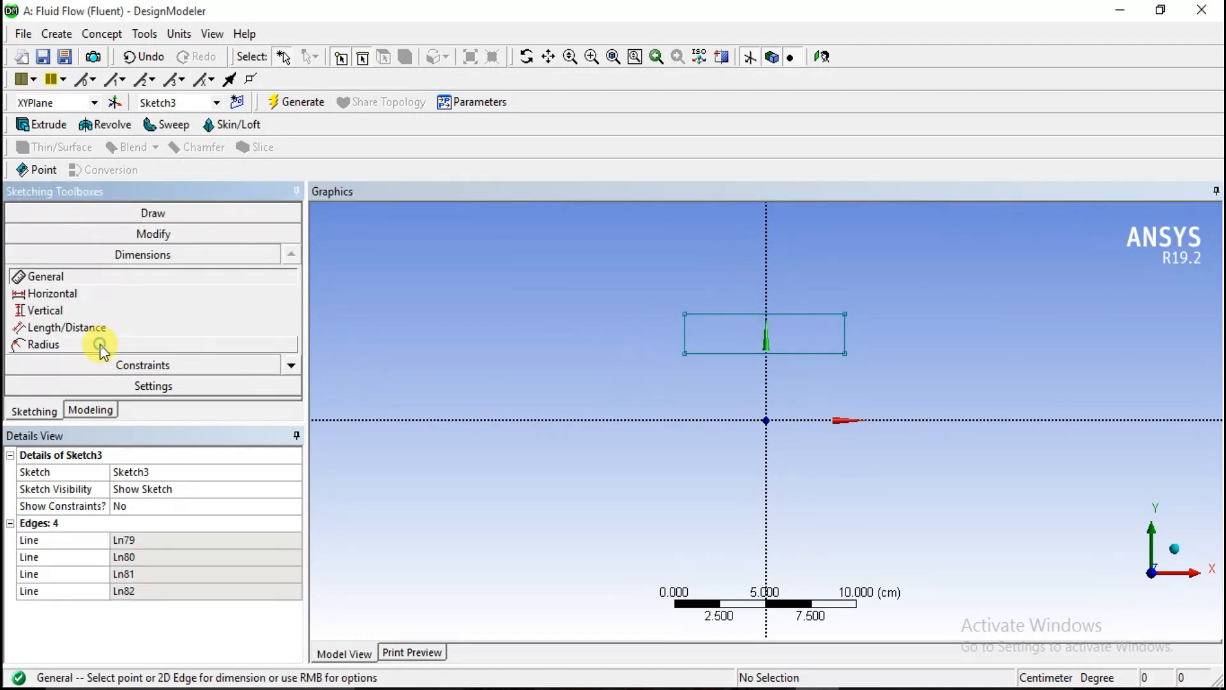
pyautogui.click(680, 334)
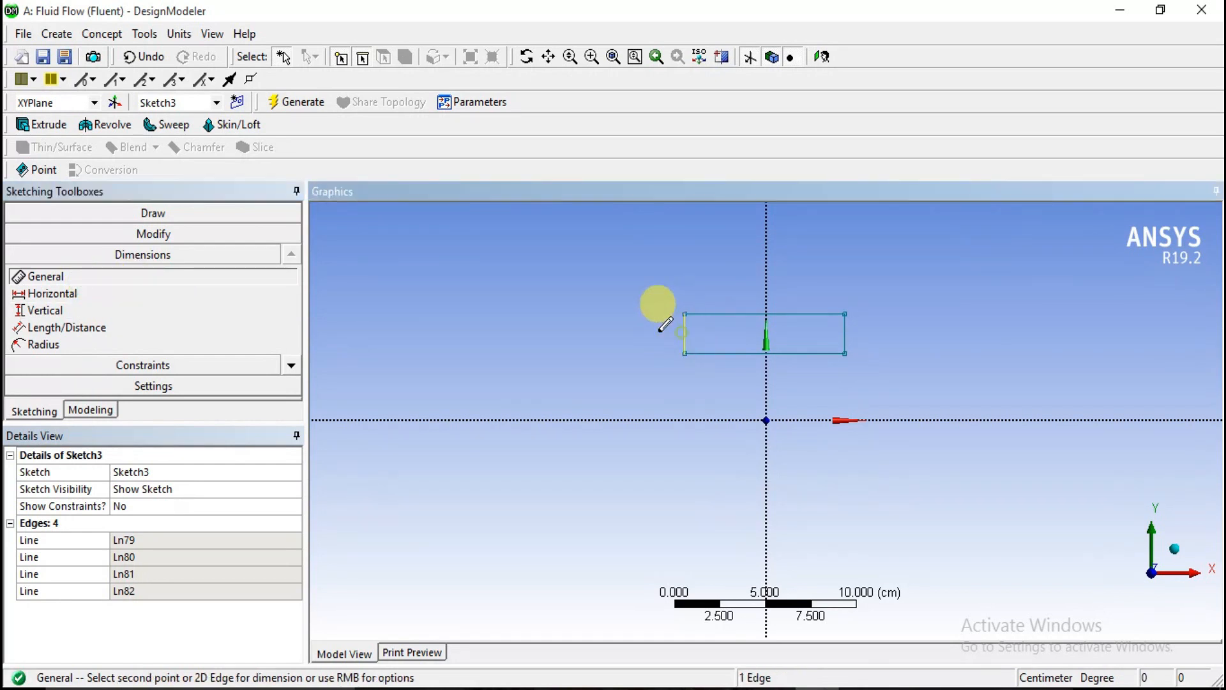
pyautogui.click(626, 330)
pyautogui.click(144, 541)
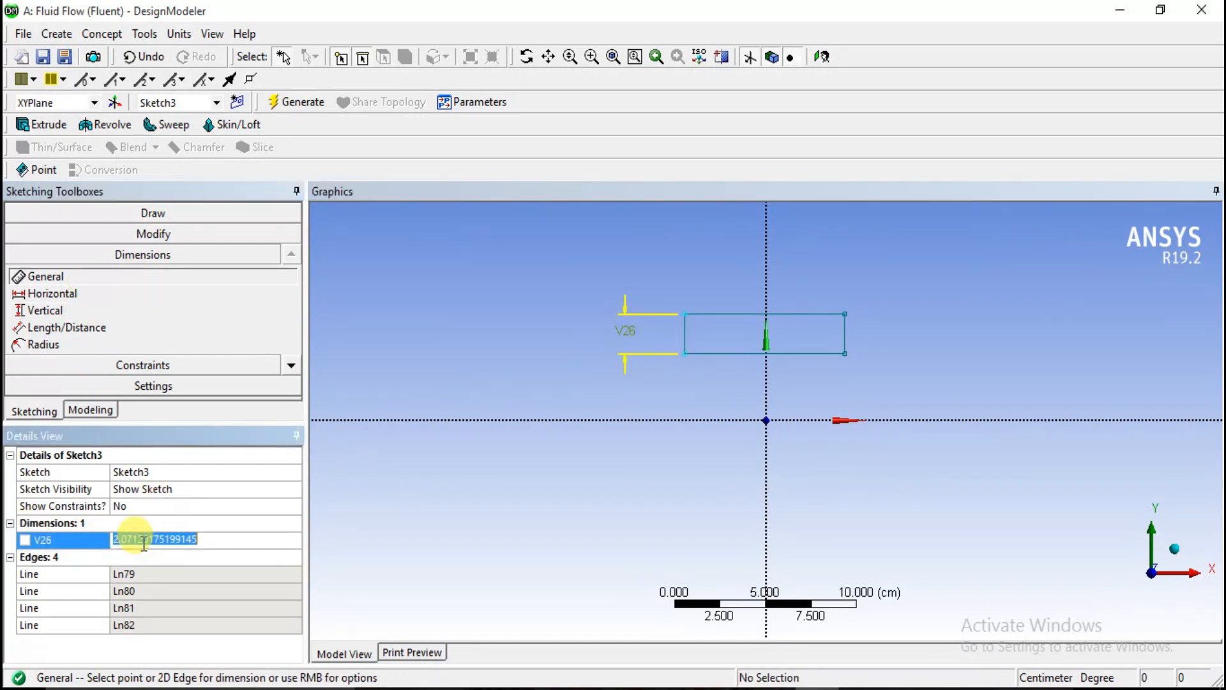
pyautogui.write('1')
pyautogui.press('Return')
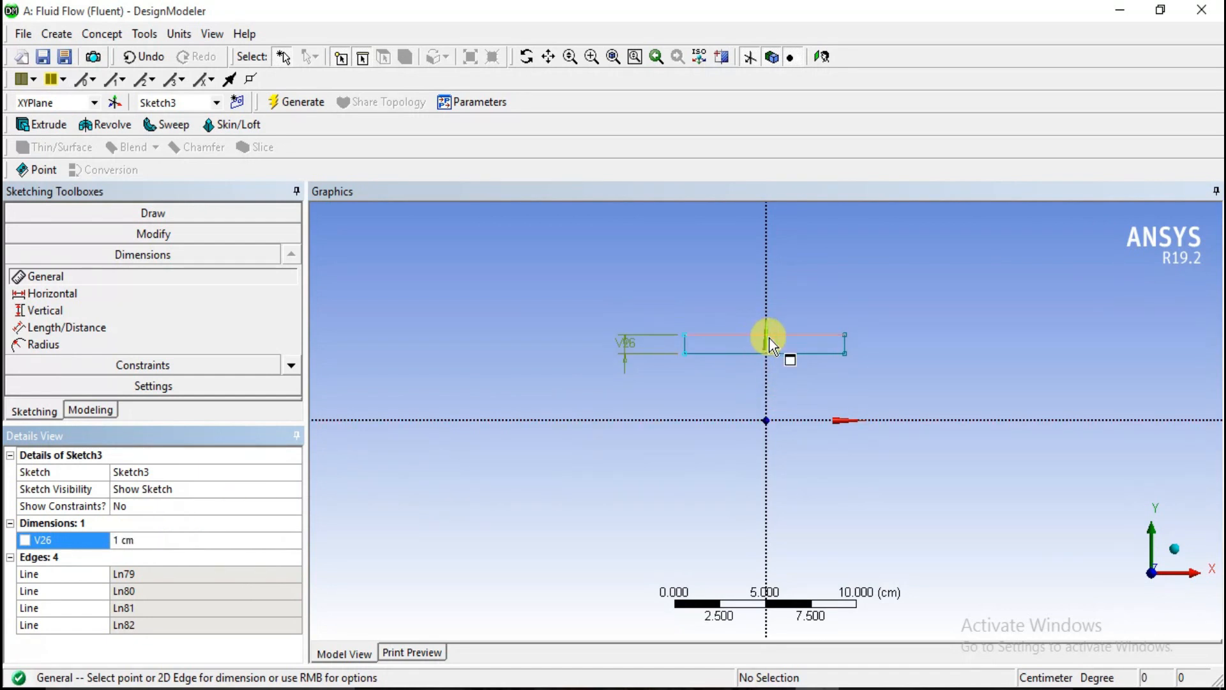
# Dimension the rectangle's width along its upper edge and set it to 10 cm.
pyautogui.click(746, 334)
pyautogui.click(743, 309)
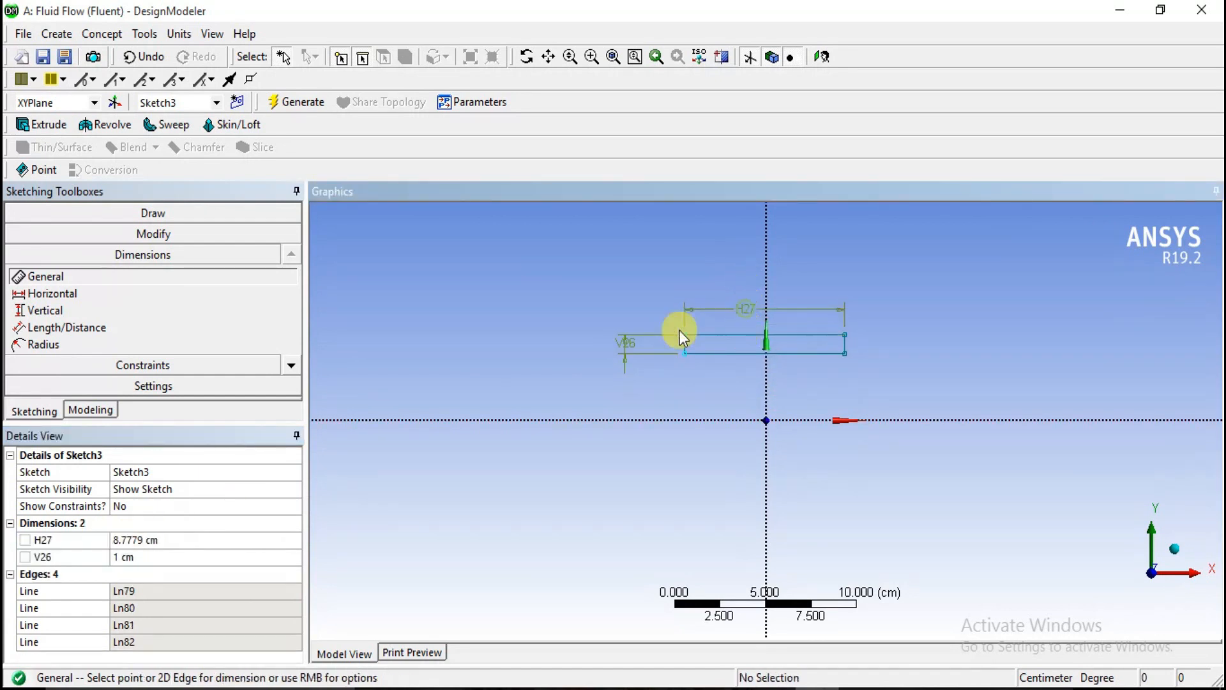
pyautogui.click(143, 541)
pyautogui.write('10')
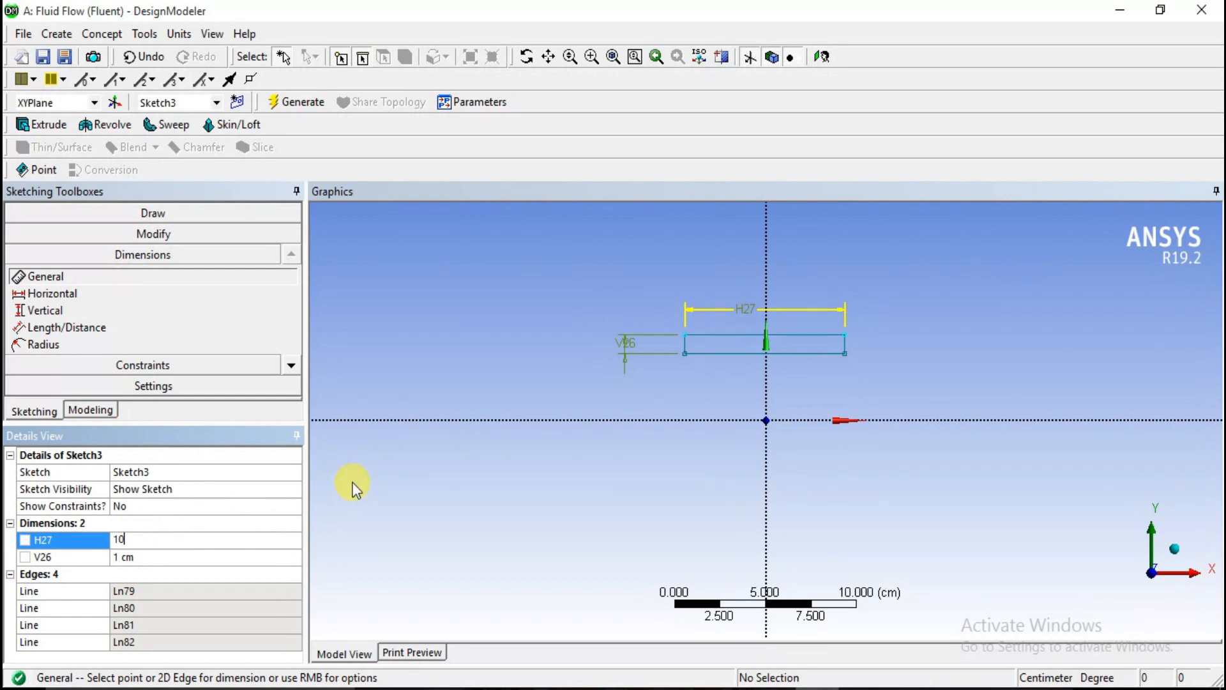
pyautogui.press('Return')
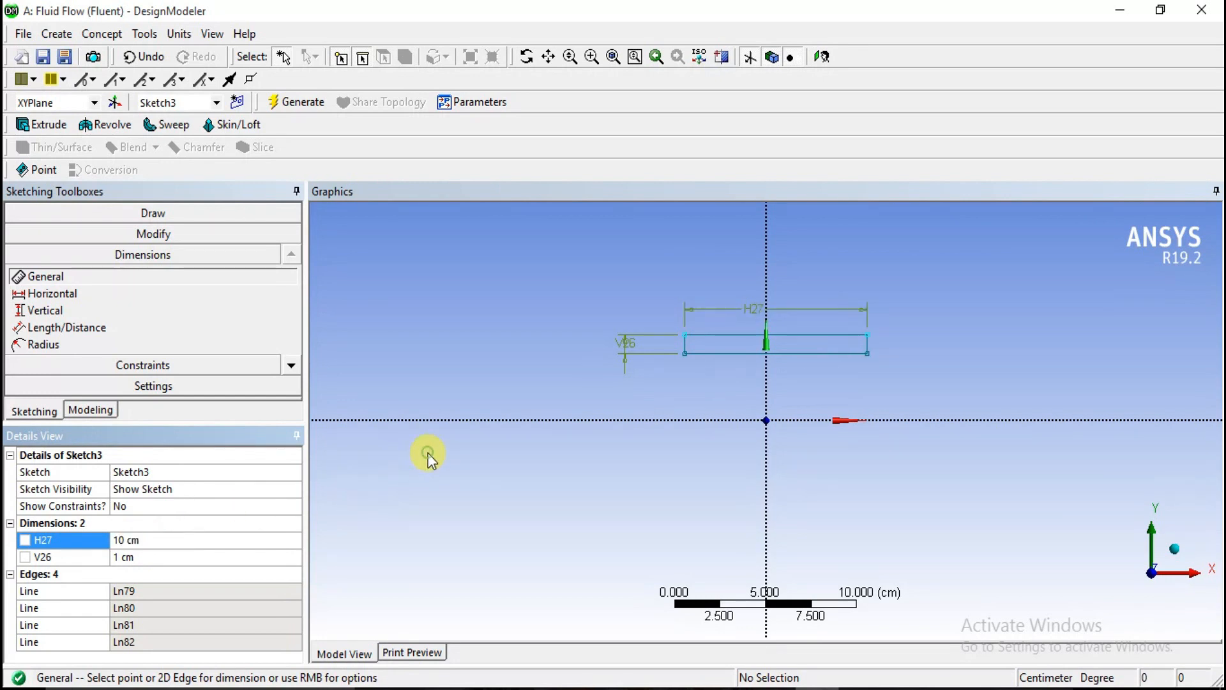
# Dimension the distance from the rectangle's left edge to the Y axis and set it to 5 cm.
pyautogui.click(765, 319)
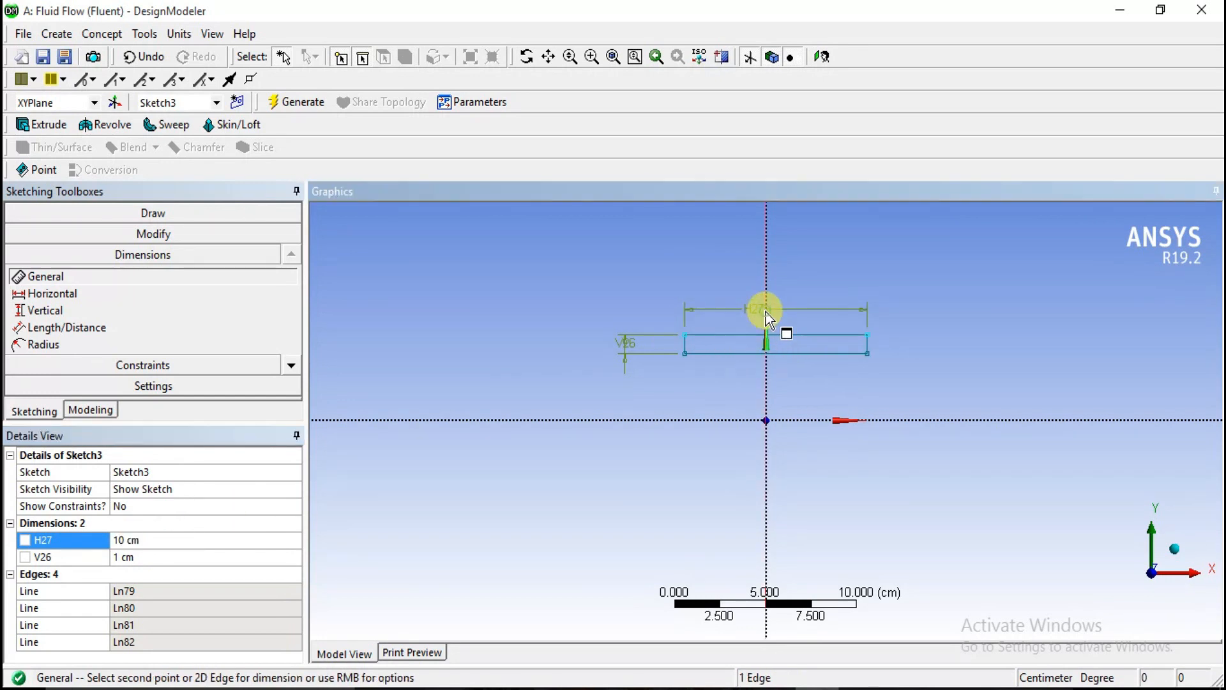
pyautogui.click(686, 347)
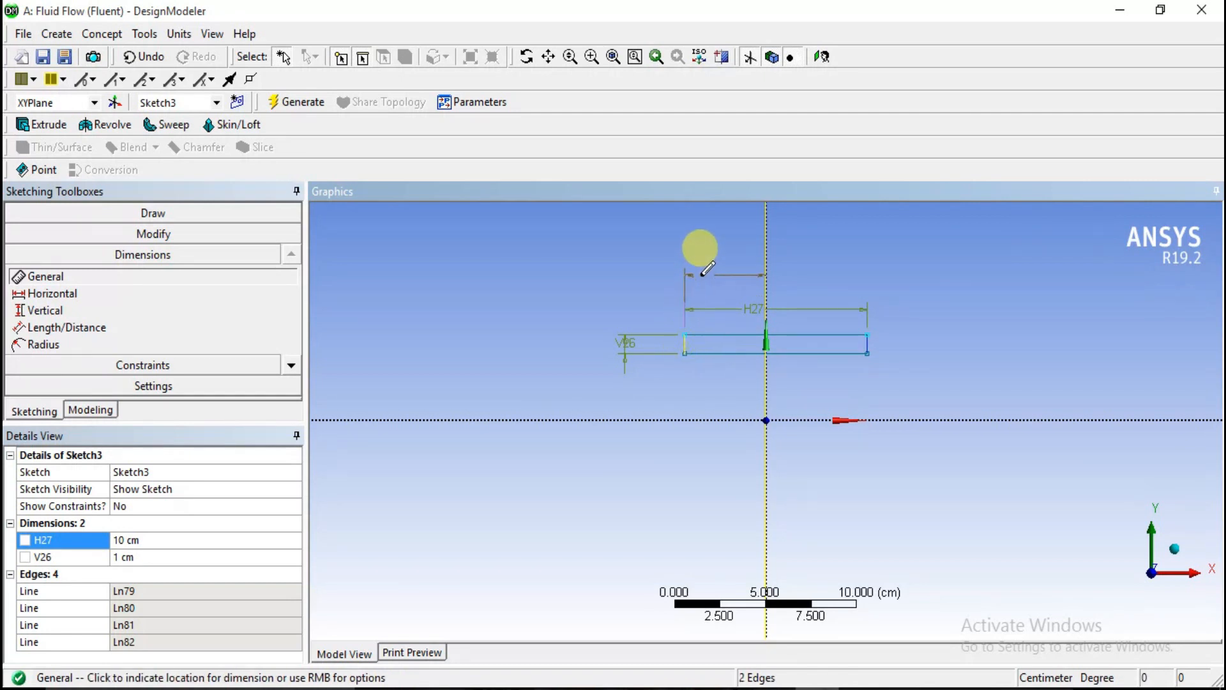
pyautogui.click(699, 272)
pyautogui.click(147, 557)
pyautogui.write('5')
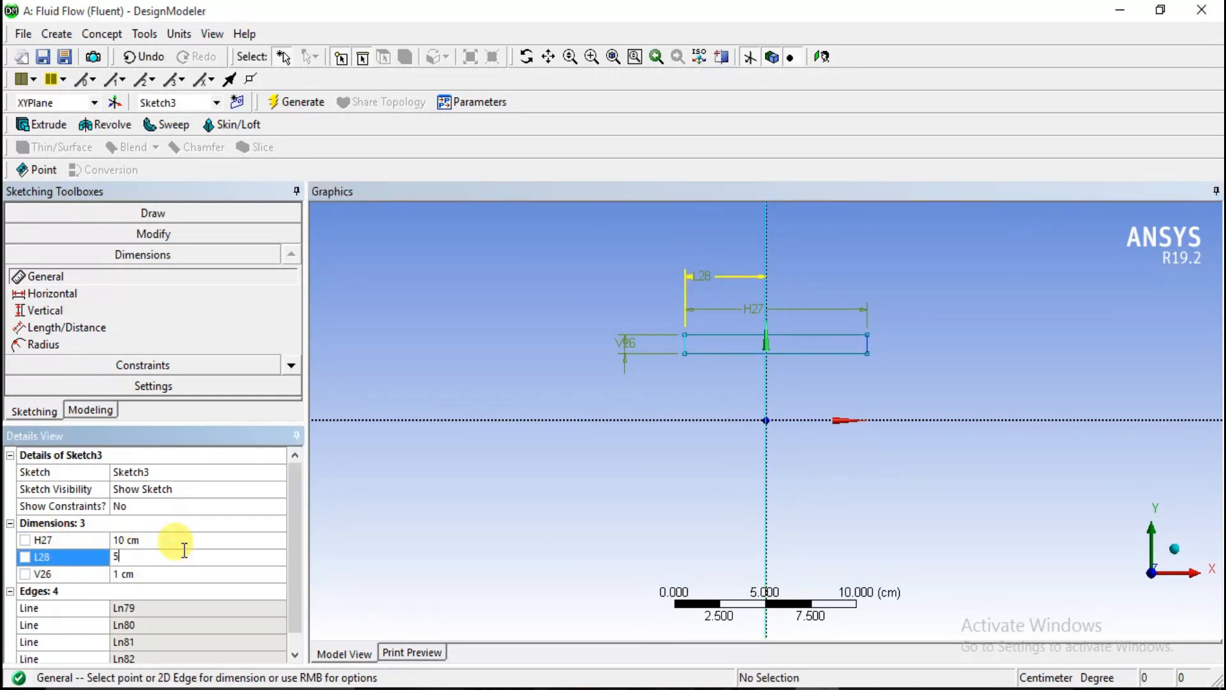
pyautogui.click(364, 546)
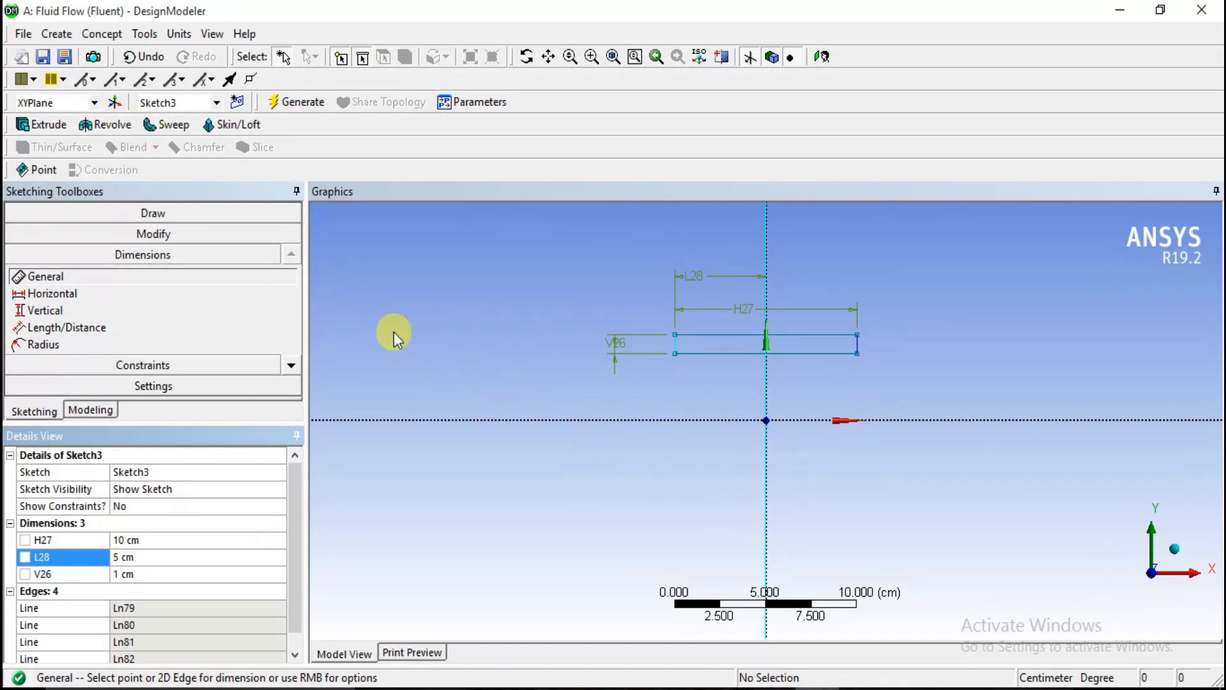
# Start a Revolve feature in isometric view with Sketch3 as its geometry.
pyautogui.click(1178, 553)
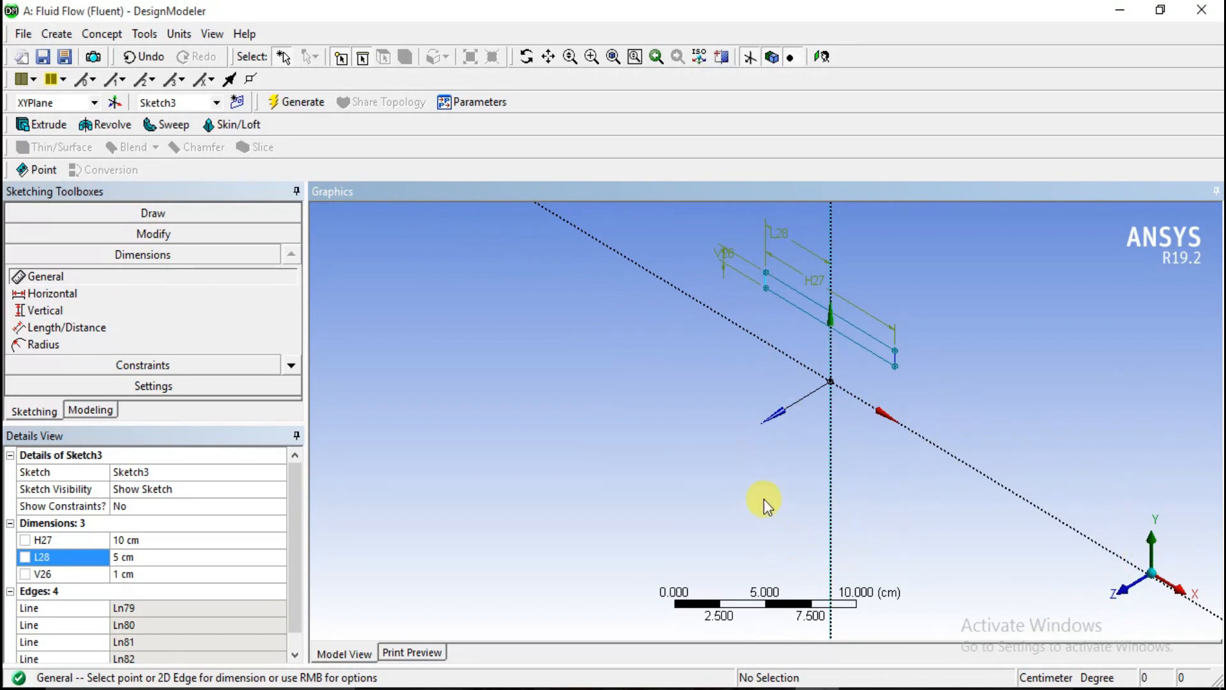
pyautogui.click(59, 32)
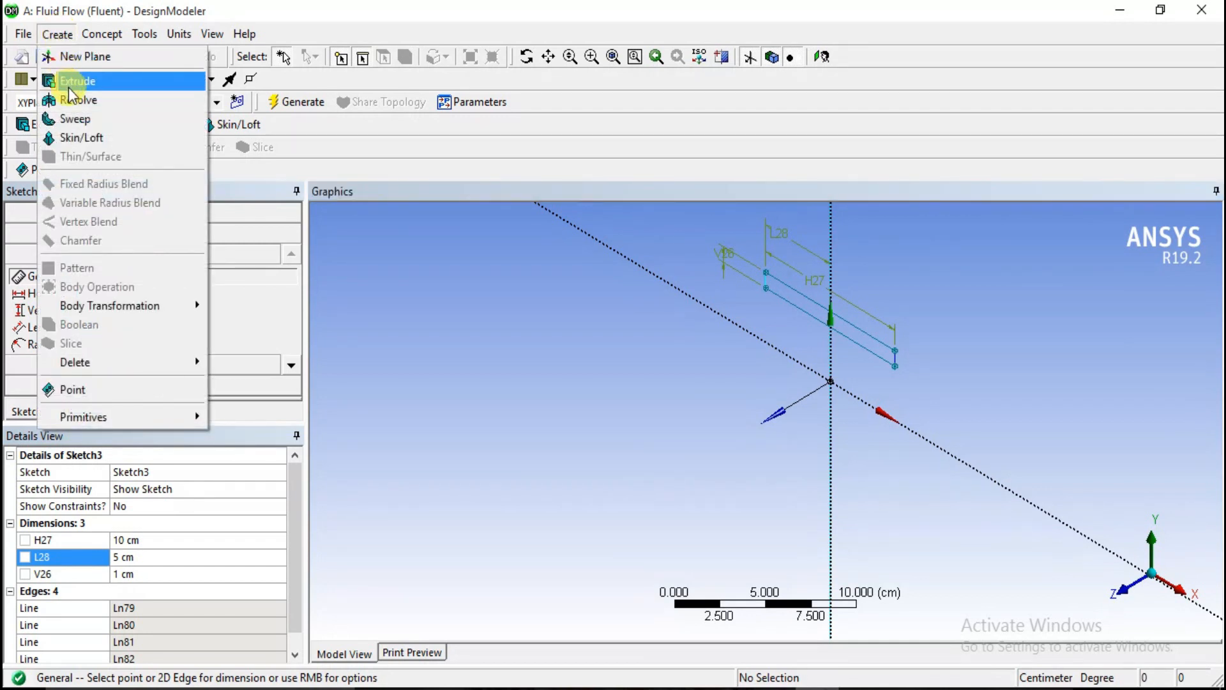
pyautogui.click(76, 103)
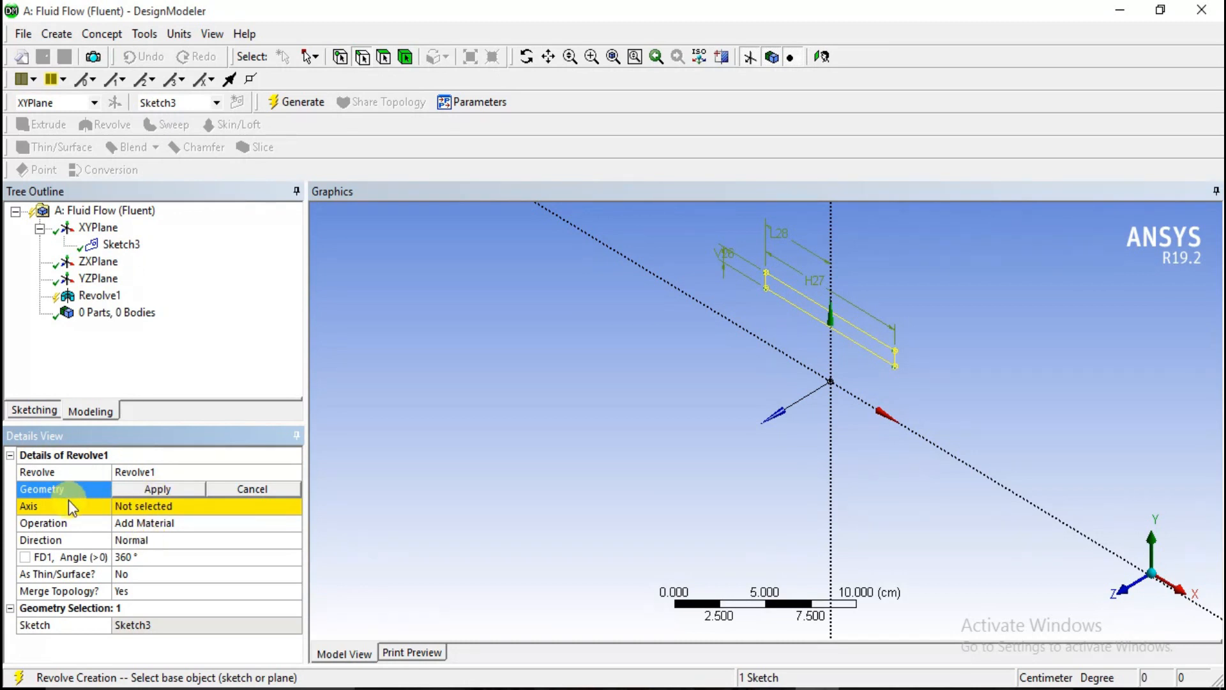
pyautogui.click(116, 244)
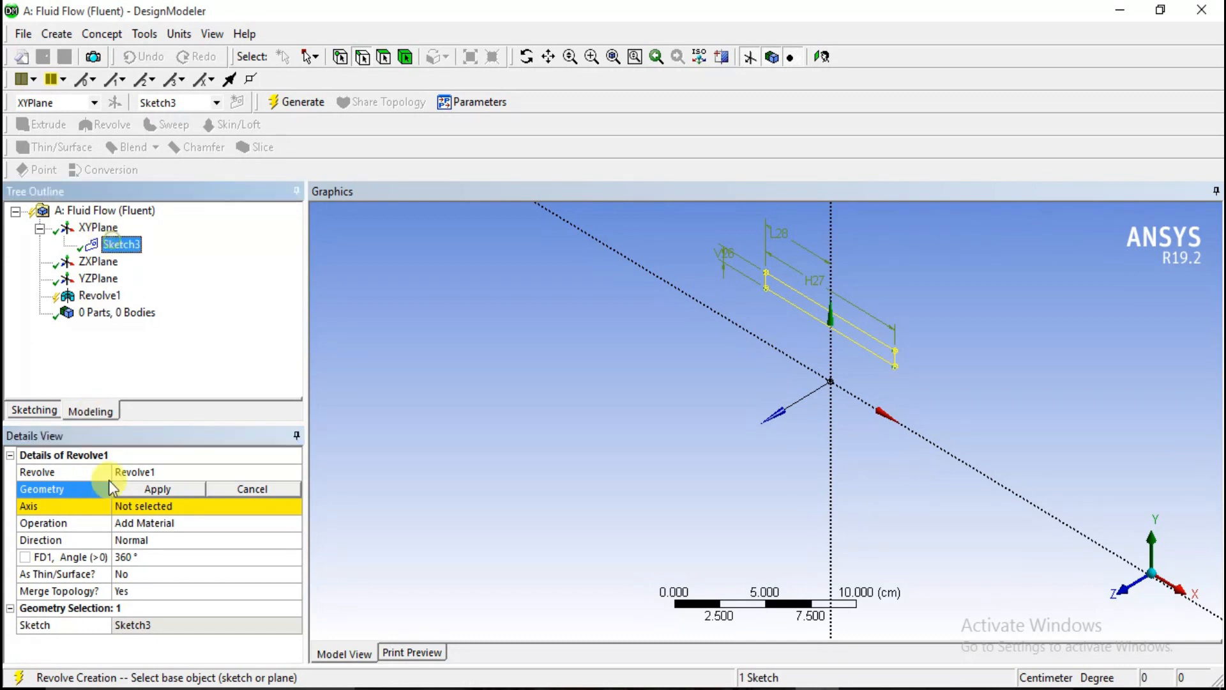
pyautogui.click(142, 484)
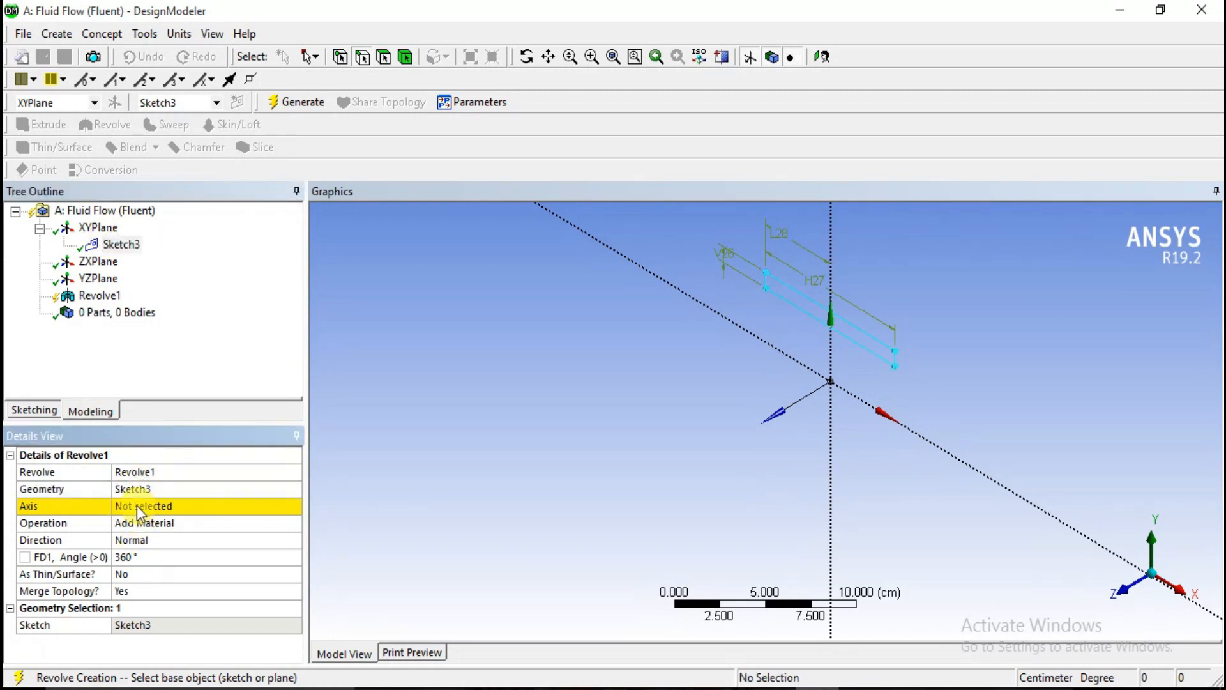
# Set the revolve axis to the normal of the YZPlane.
pyautogui.click(137, 504)
pyautogui.click(88, 266)
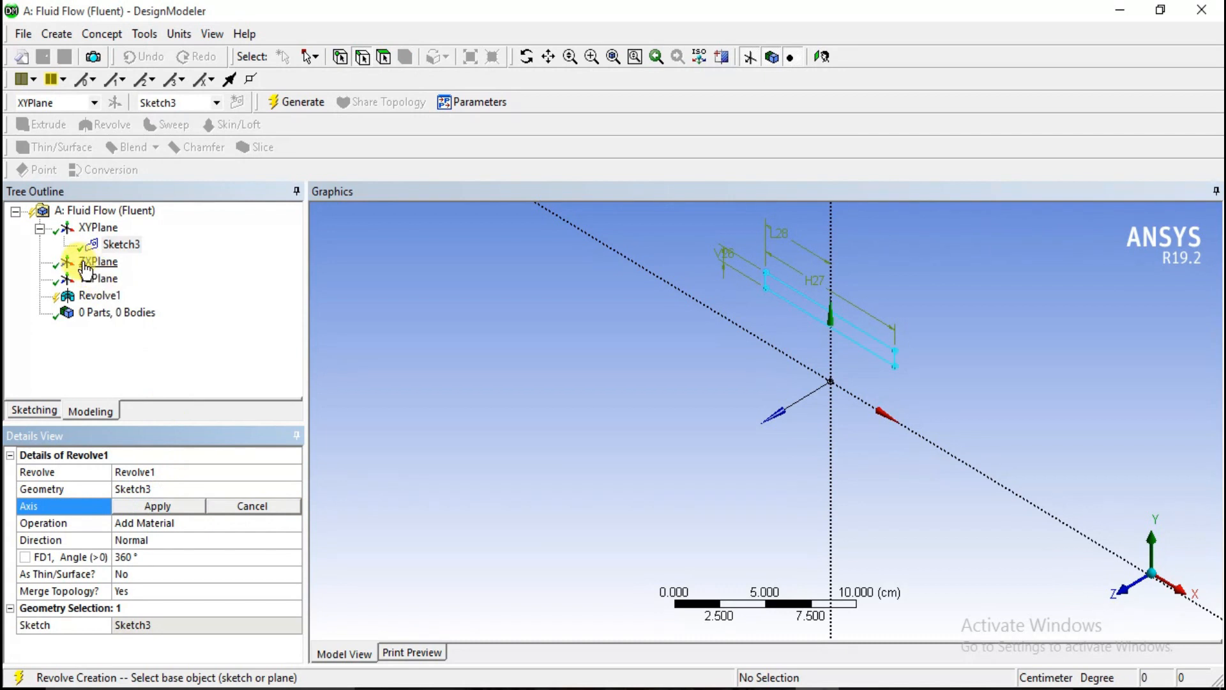
pyautogui.click(1155, 599)
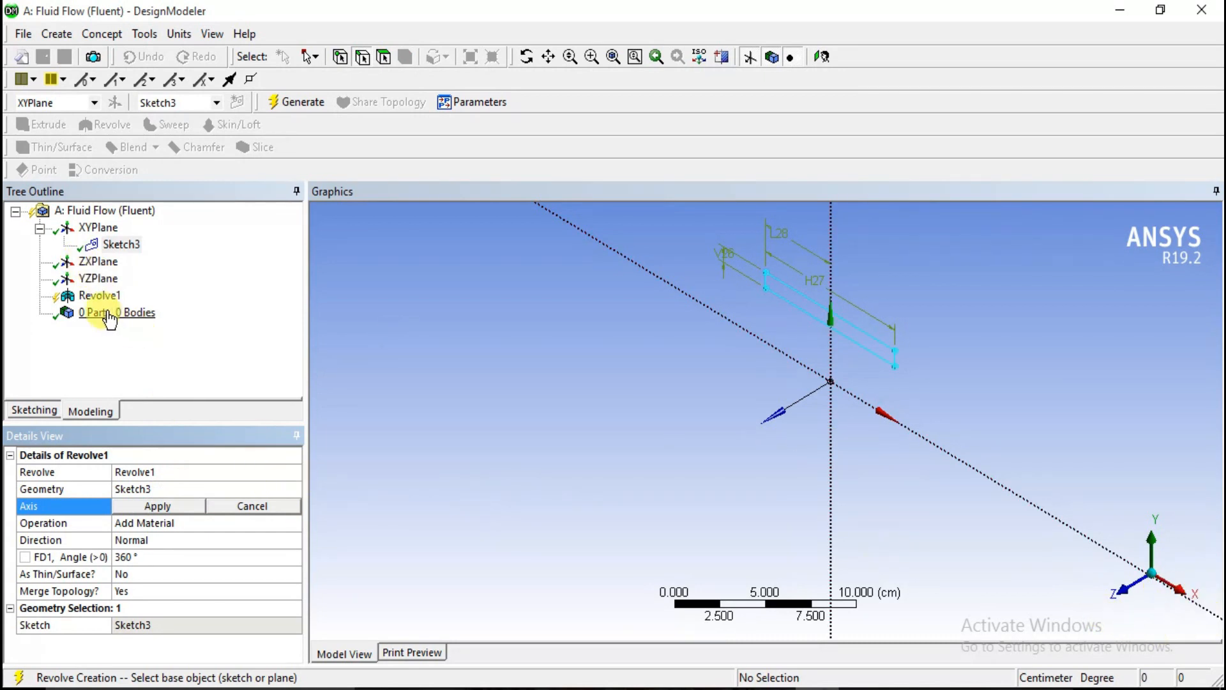
pyautogui.click(93, 271)
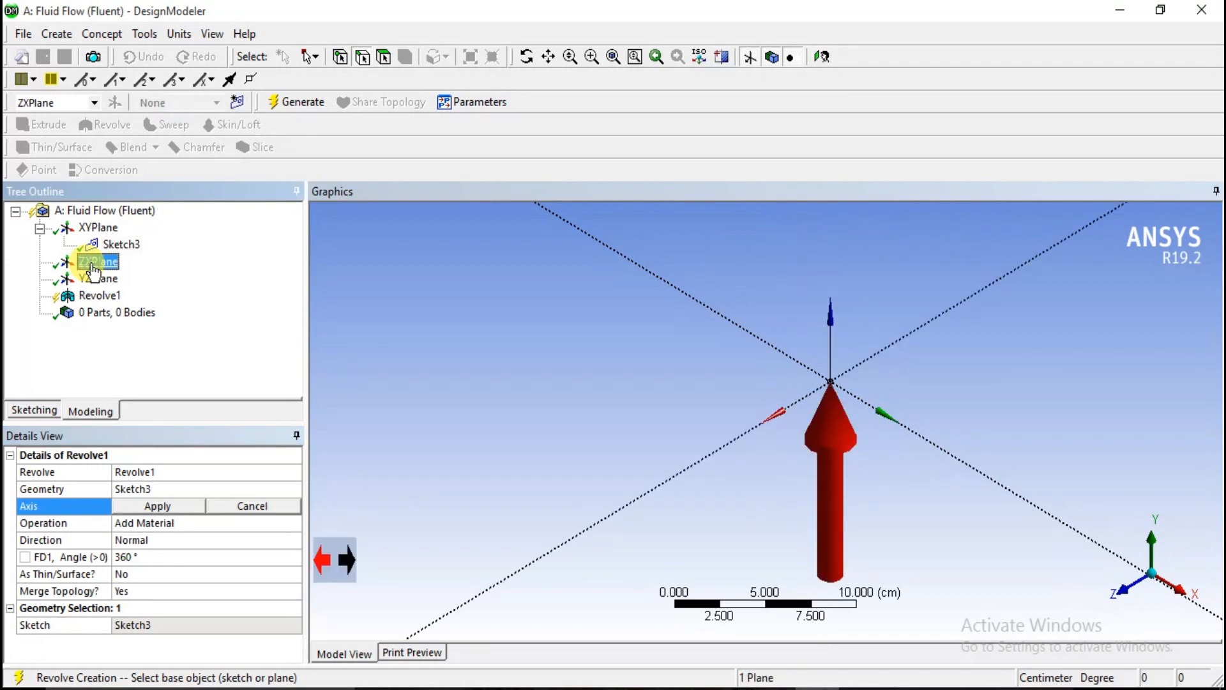
pyautogui.click(94, 279)
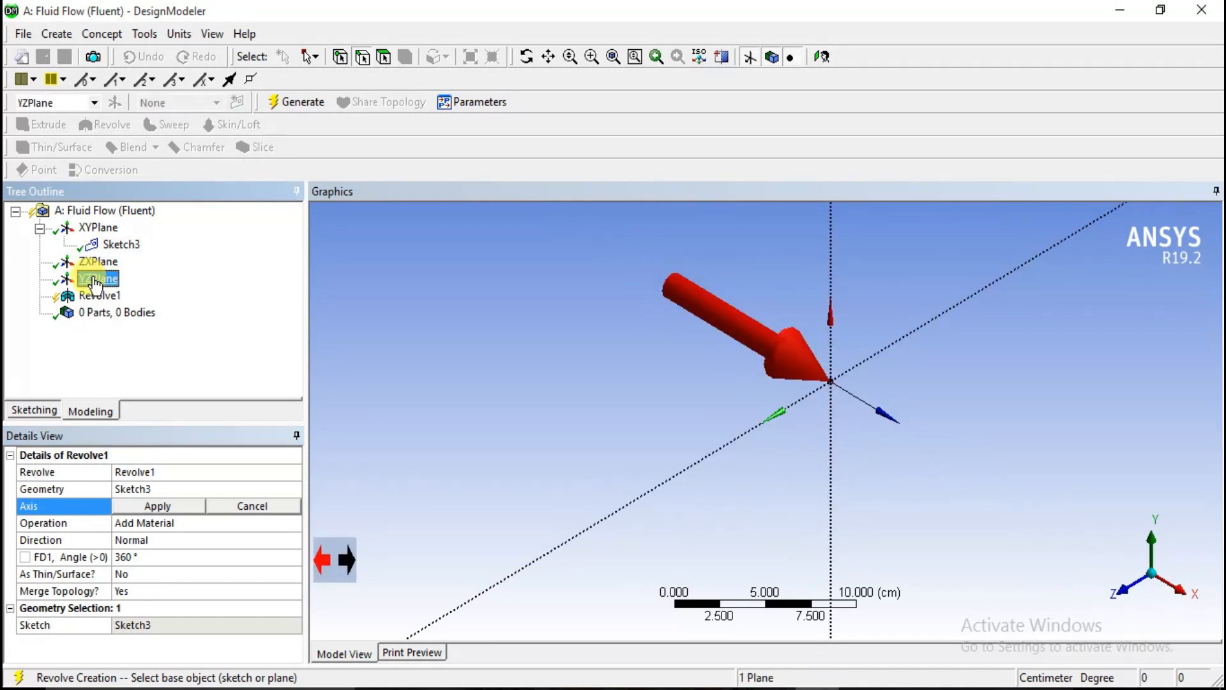
pyautogui.click(158, 508)
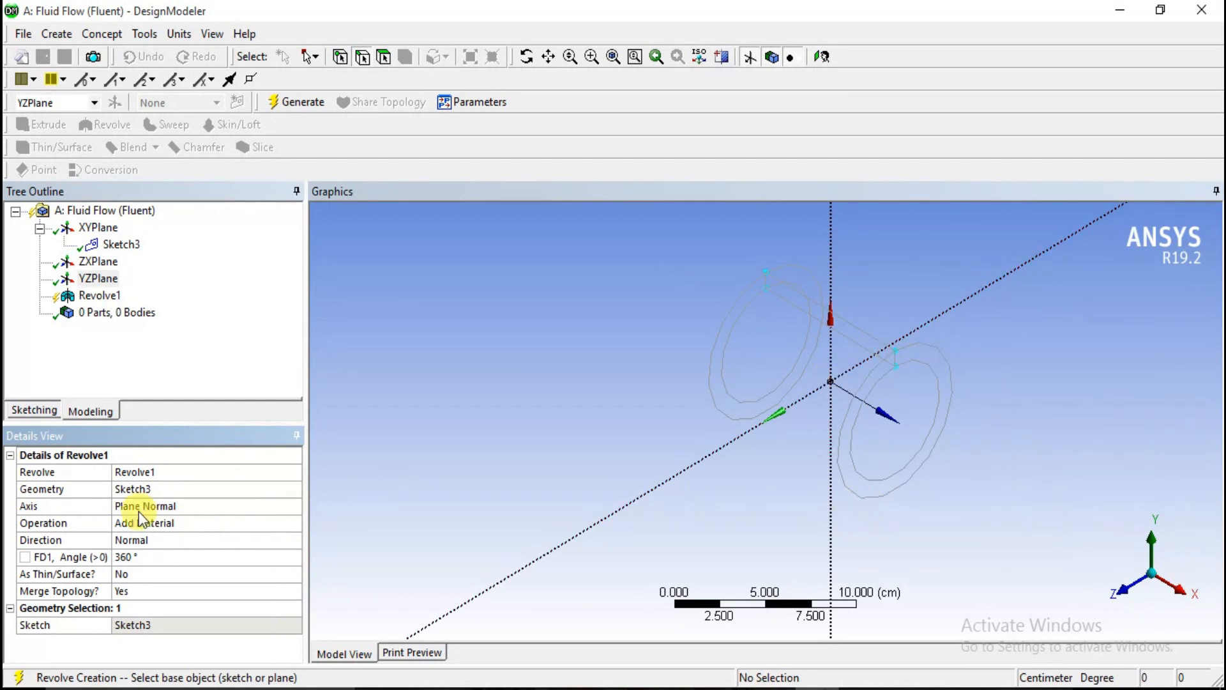
# Set the revolve angle to 90°, generate the body and view it end-on along the X axis.
pyautogui.click(136, 562)
pyautogui.write('180')
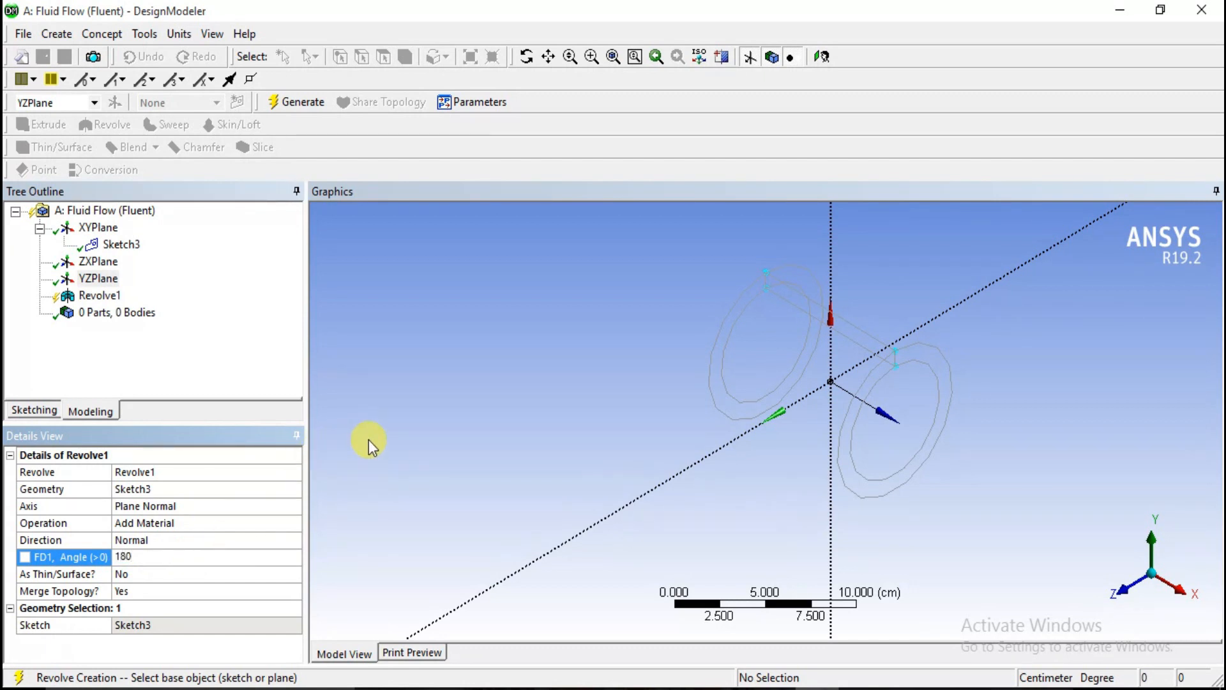
pyautogui.moveTo(133, 556); pyautogui.dragTo(104, 560)
pyautogui.write('90')
pyautogui.click(376, 479)
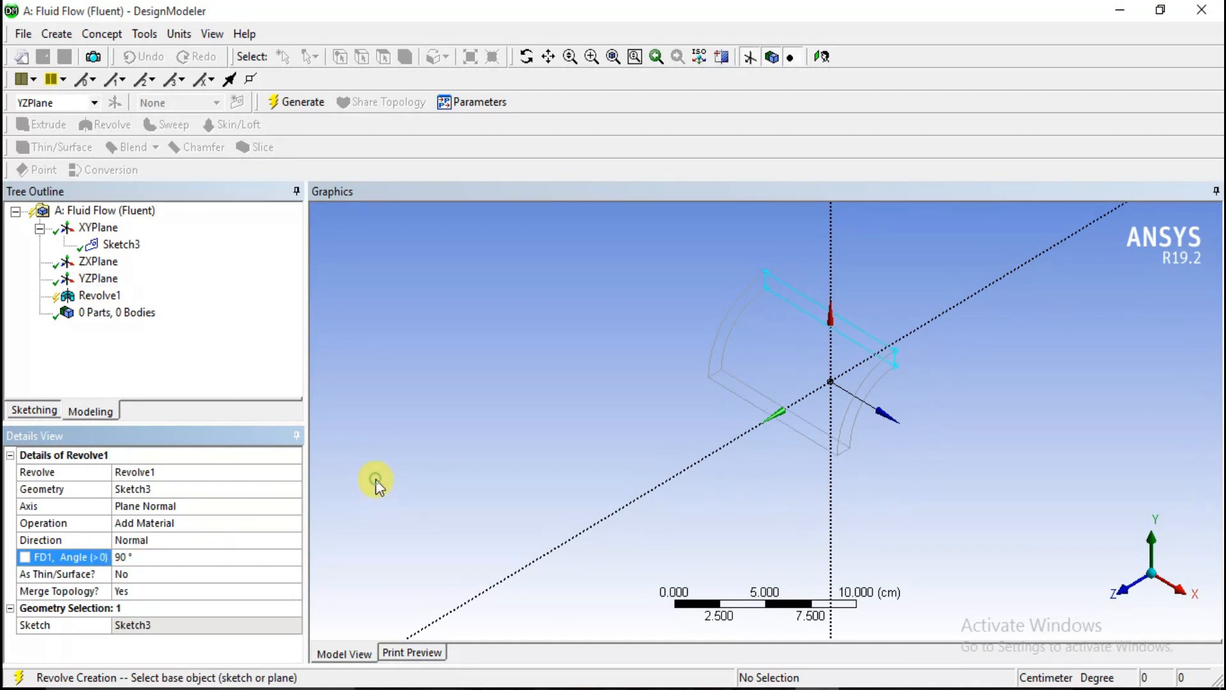
pyautogui.rightClick(89, 295)
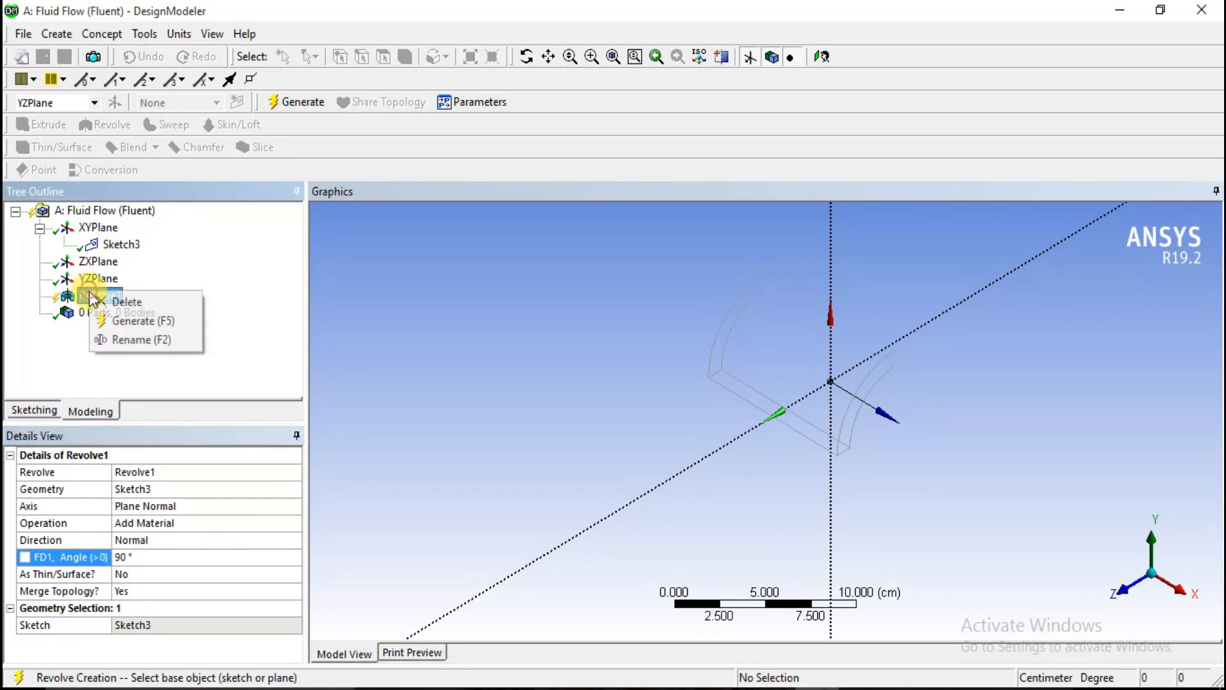
pyautogui.click(128, 319)
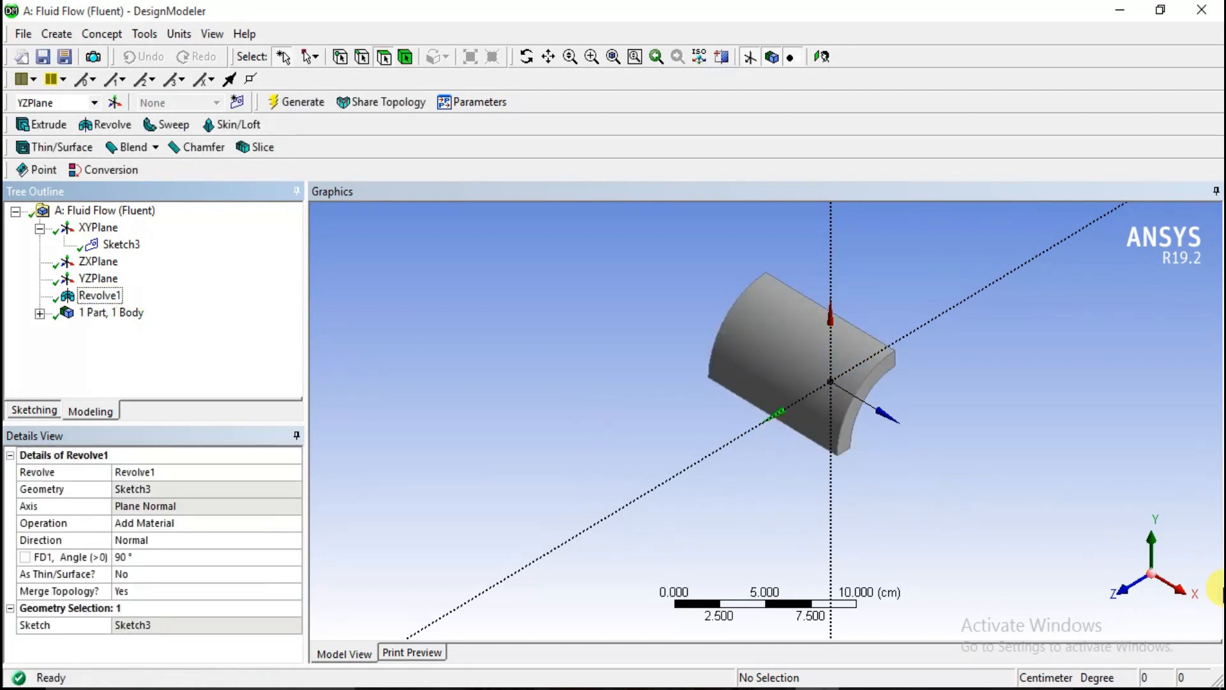
pyautogui.click(1177, 588)
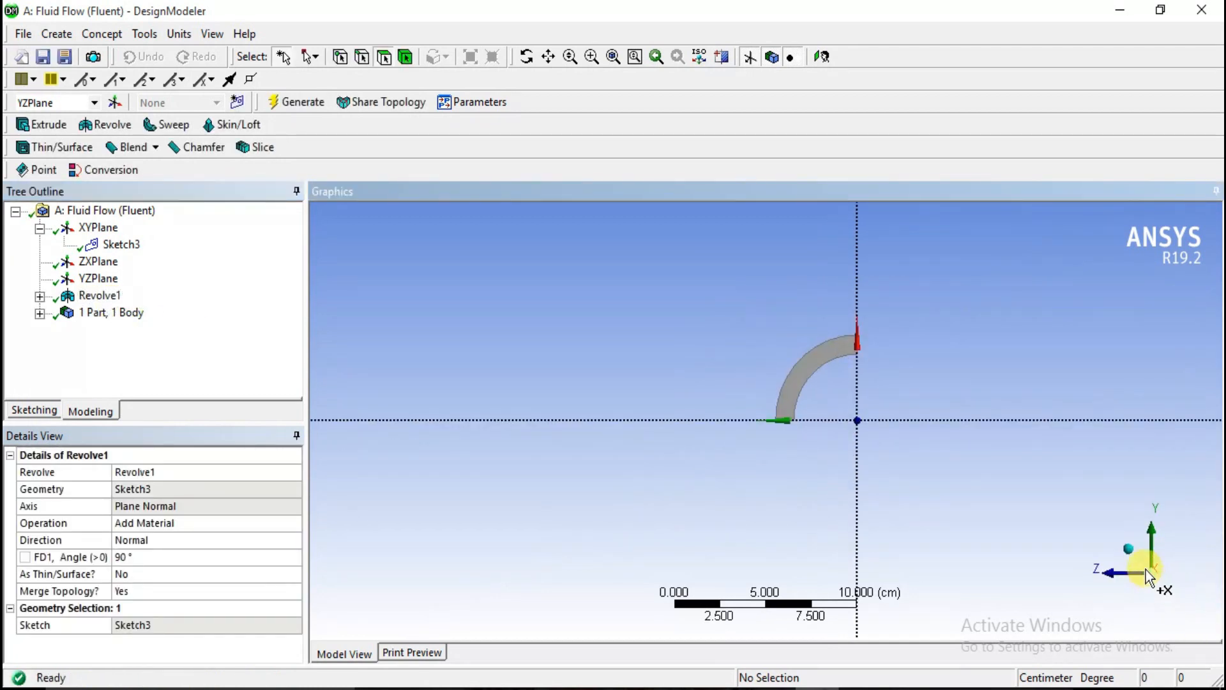
pyautogui.click(1136, 552)
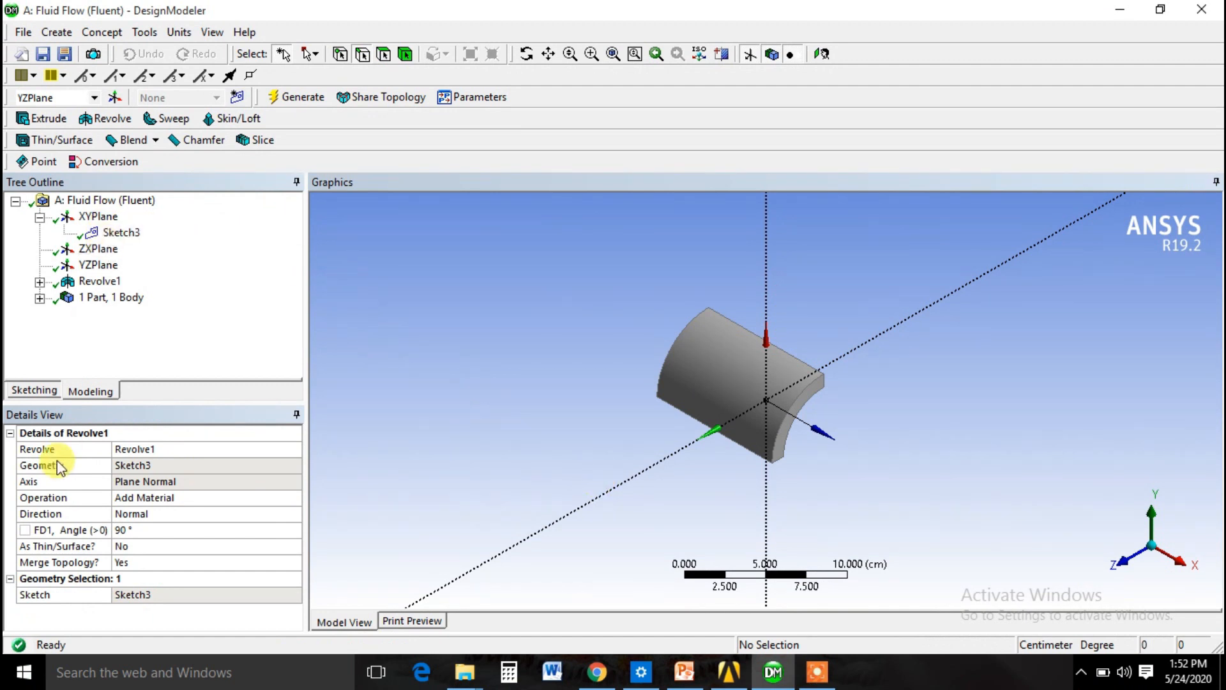
# Delete the Revolve1 feature and its Sketch3 from the model.
pyautogui.rightClick(99, 281)
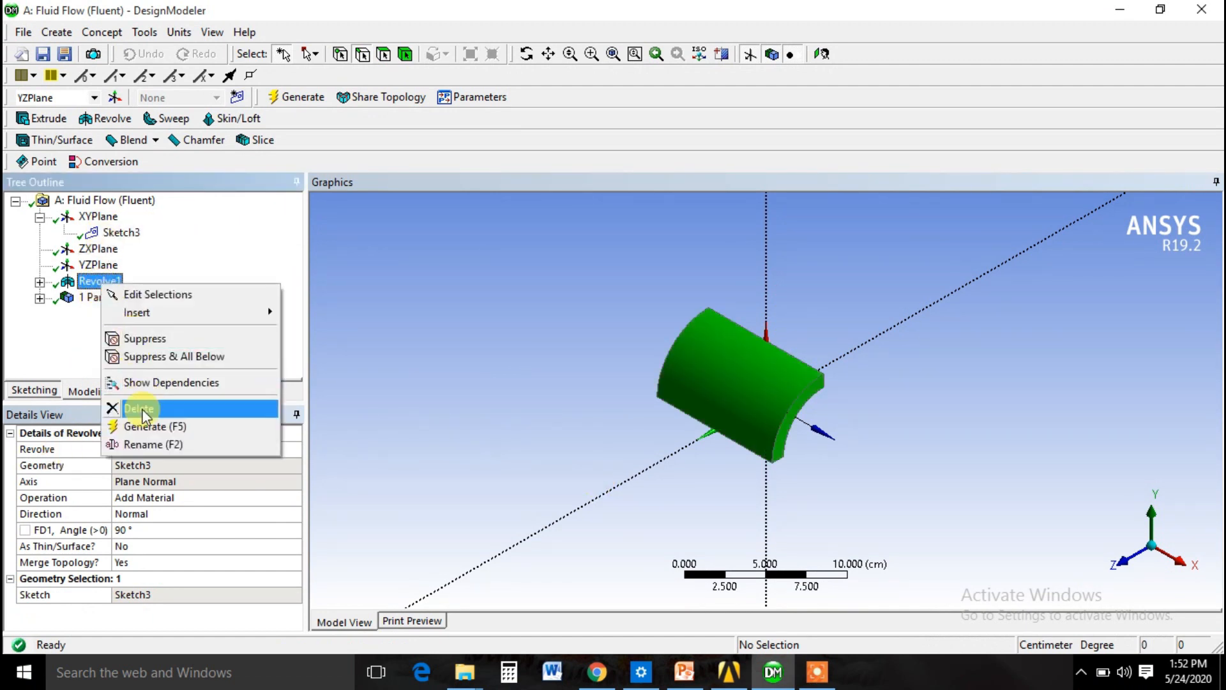
pyautogui.click(142, 409)
pyautogui.click(556, 402)
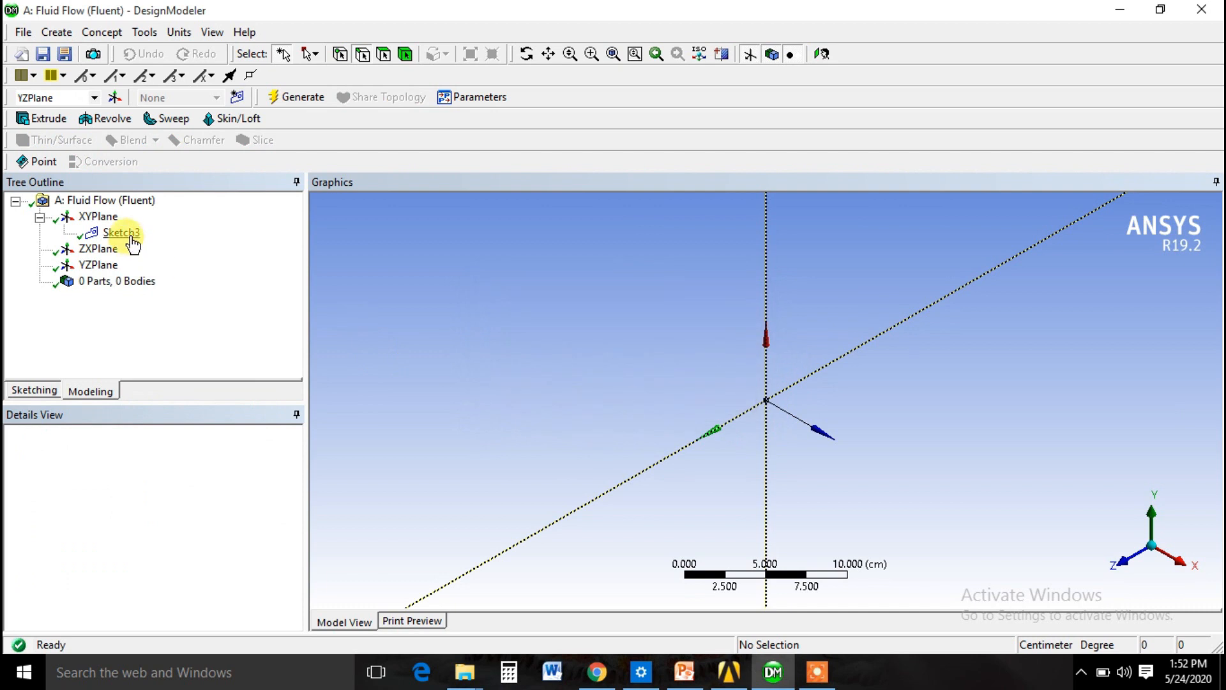
pyautogui.rightClick(133, 239)
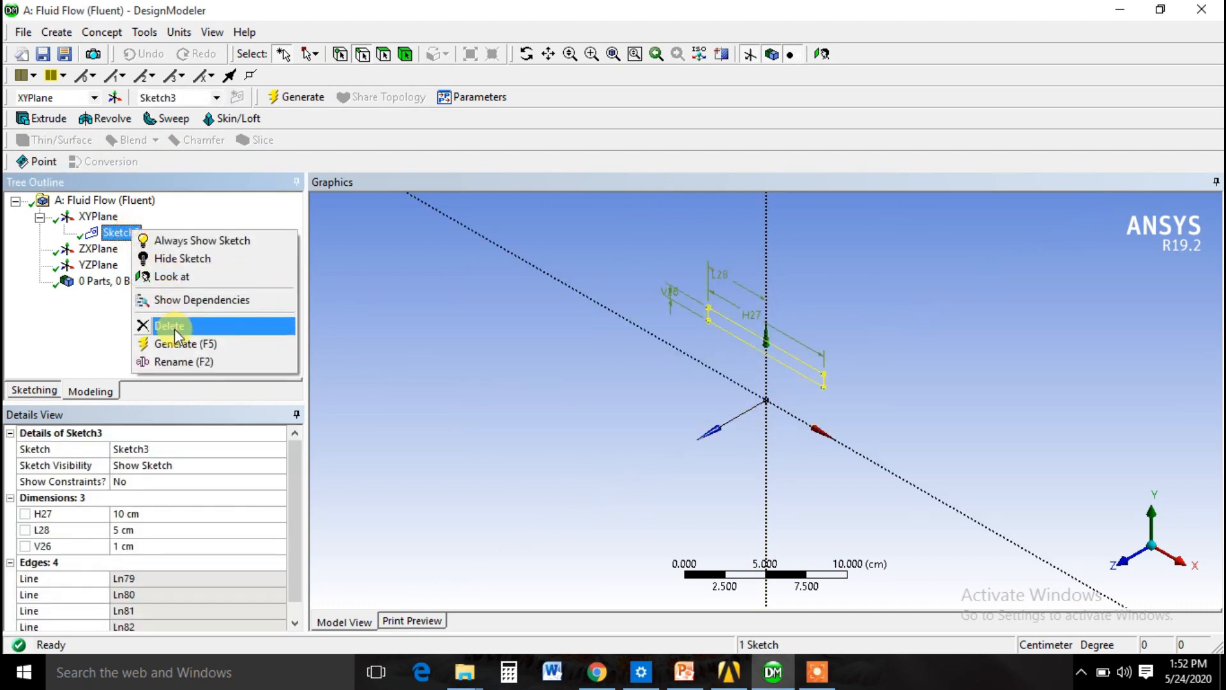
pyautogui.click(175, 328)
pyautogui.click(578, 408)
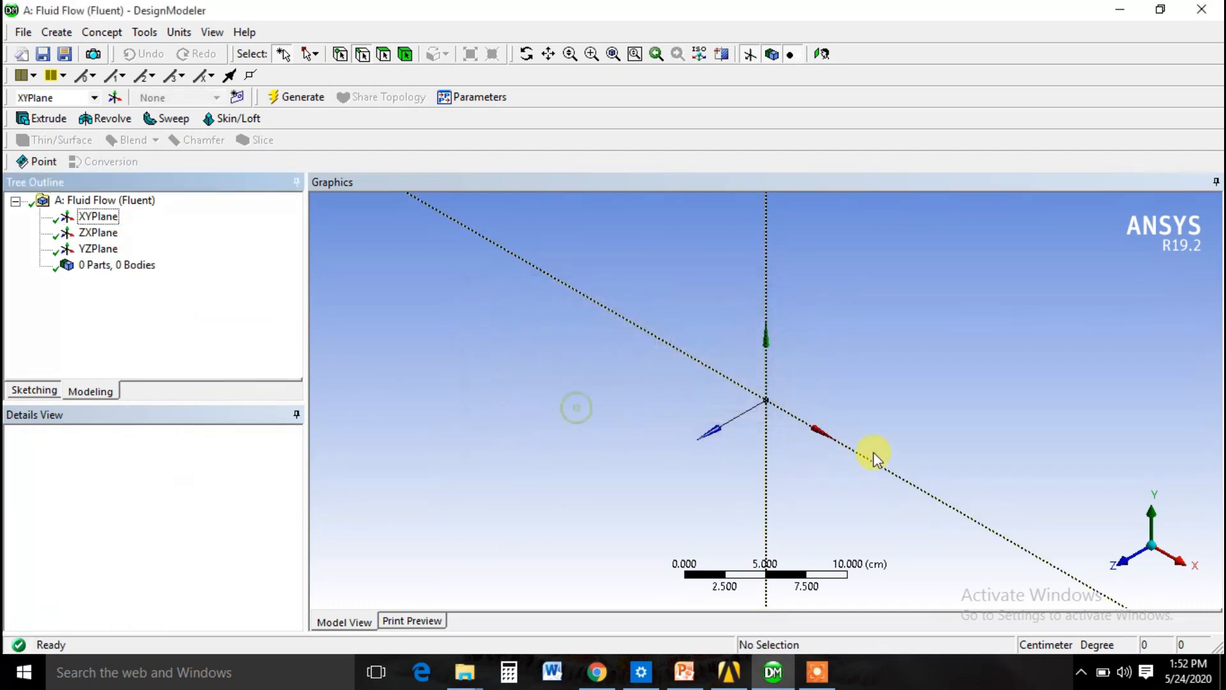
# Add a fresh sketch to the XYPlane, look at it face-on and switch to sketching.
pyautogui.click(81, 221)
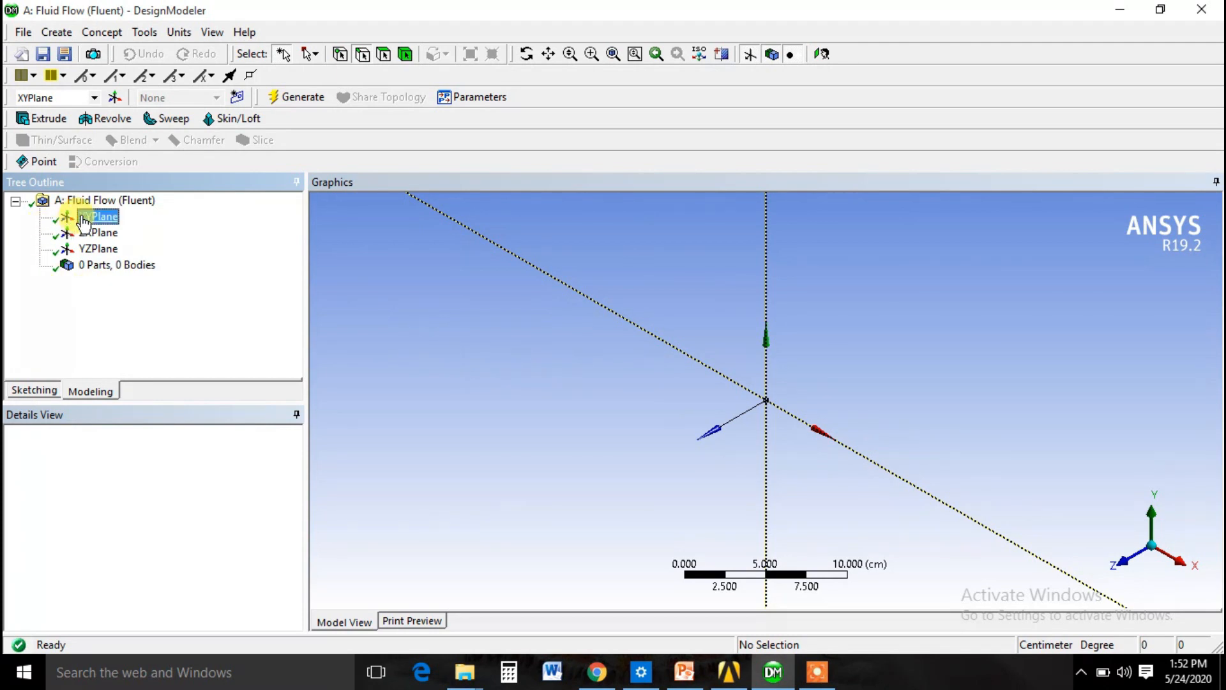
pyautogui.rightClick(83, 222)
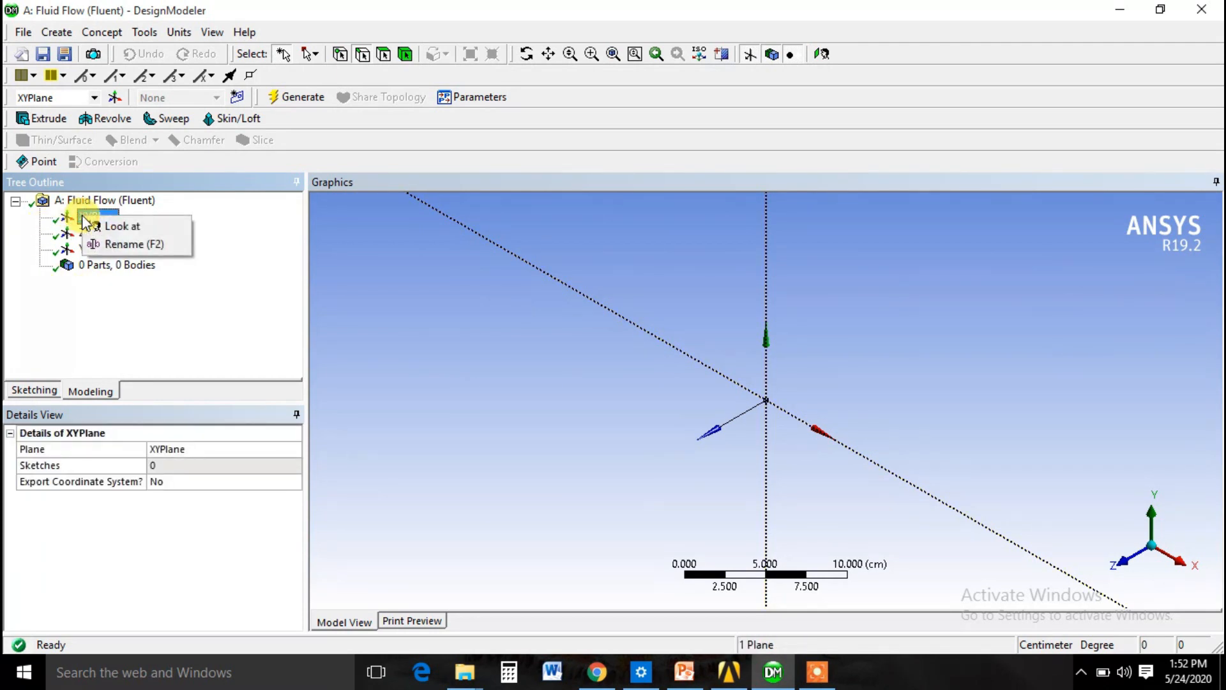
pyautogui.click(282, 203)
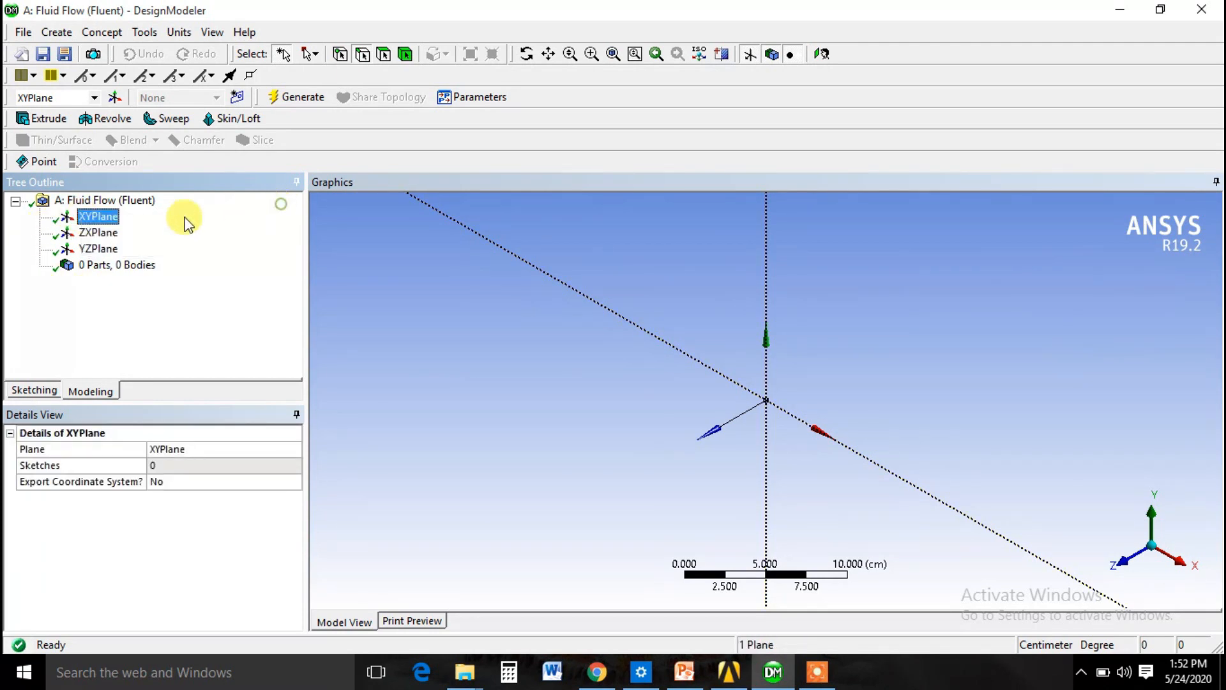
pyautogui.click(237, 97)
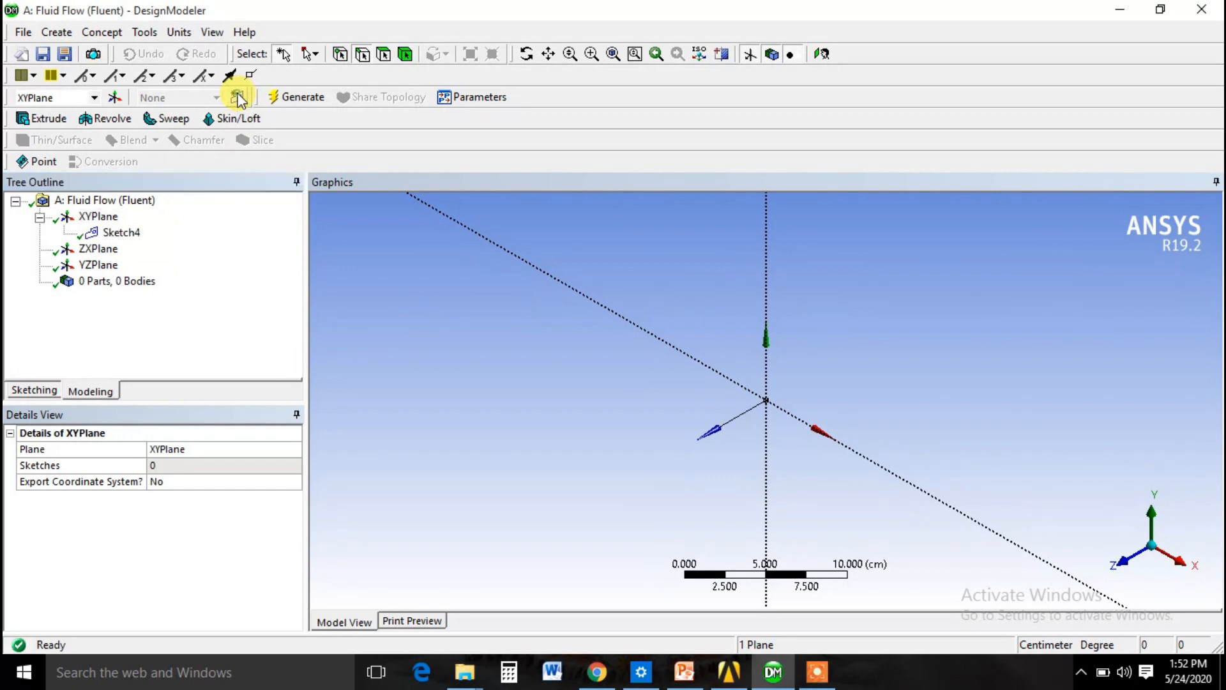
pyautogui.click(114, 236)
pyautogui.rightClick(113, 236)
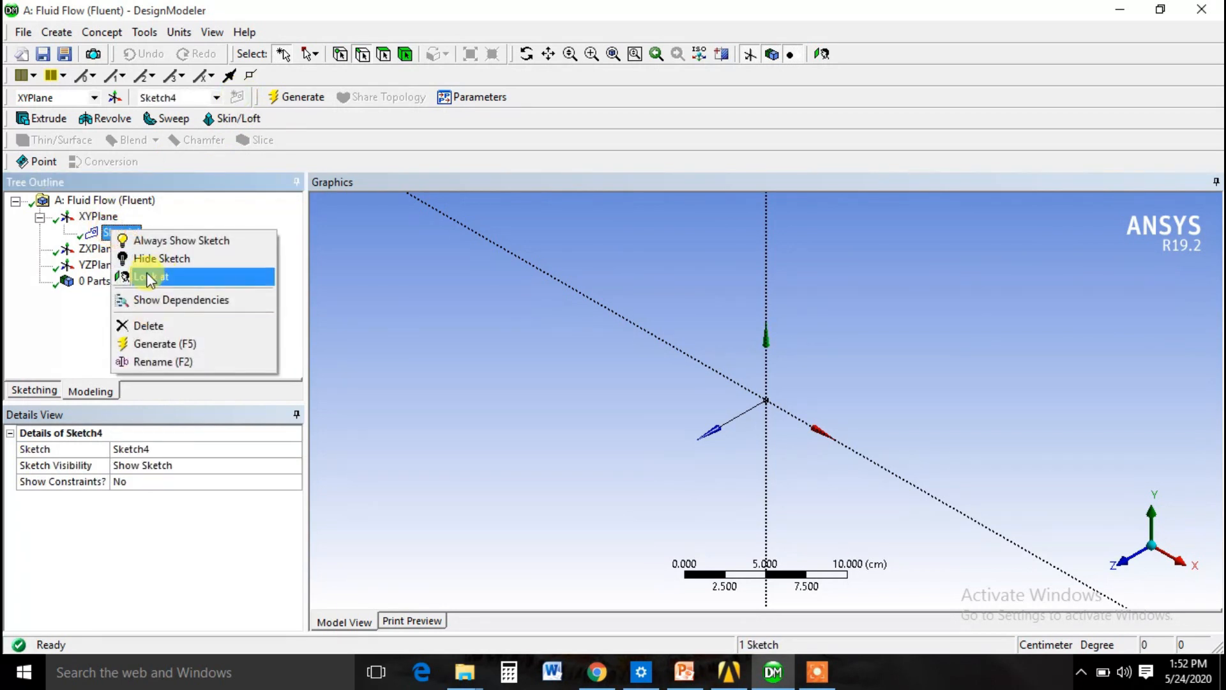
pyautogui.click(153, 276)
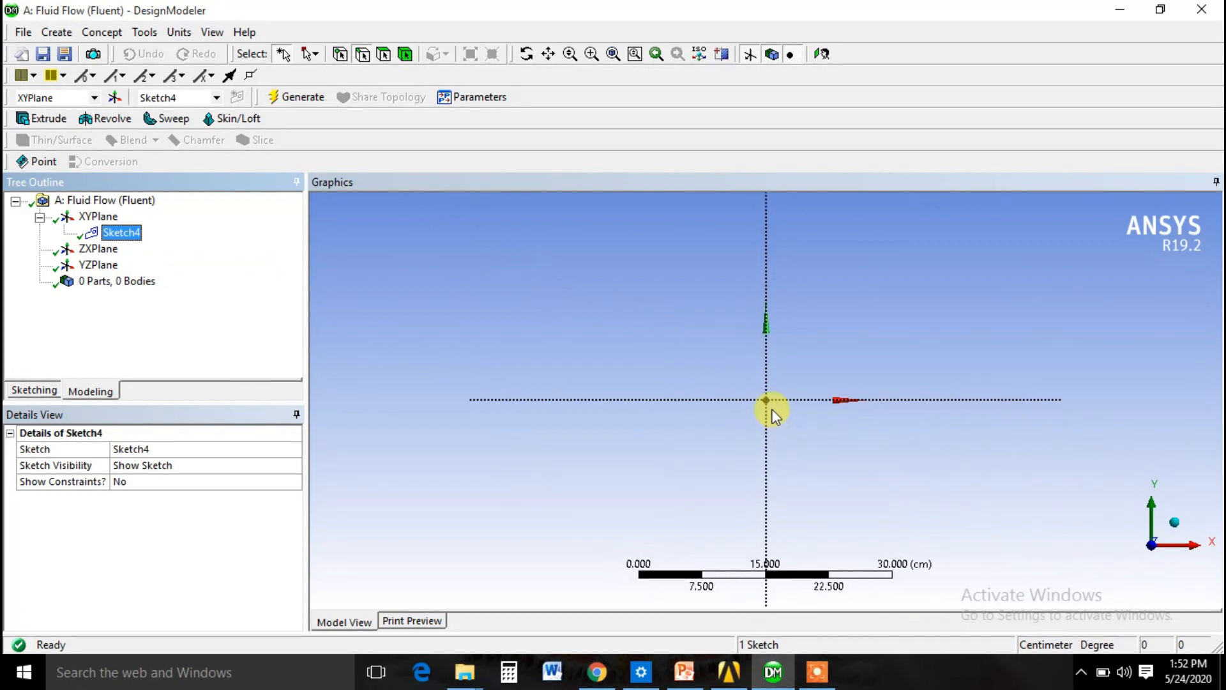
pyautogui.click(32, 395)
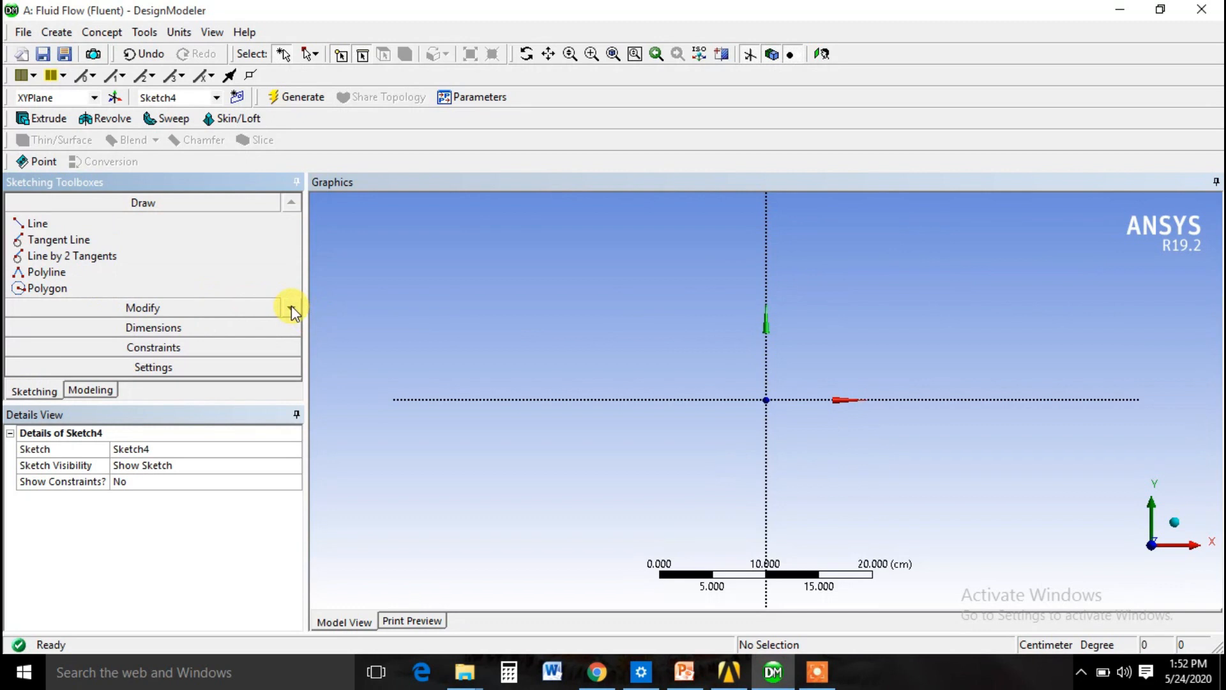
# Draw a six-sided polygon centred on the origin, with its vertices about 4 cm from the centre.
pyautogui.click(44, 288)
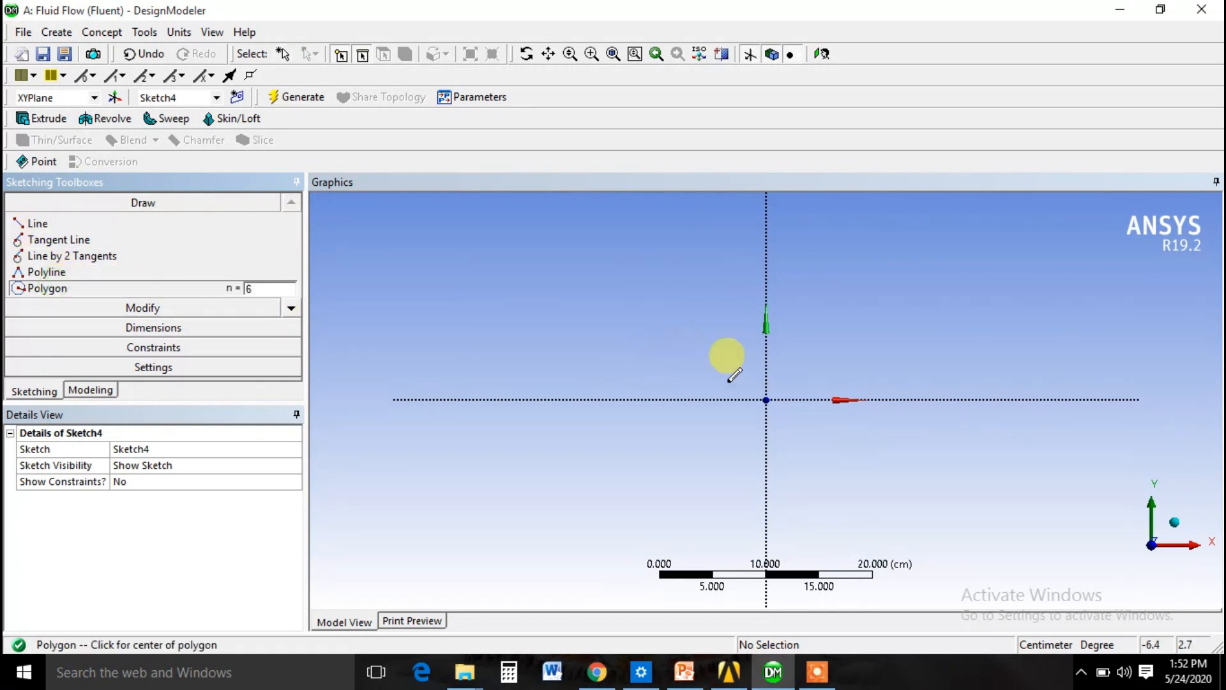
pyautogui.click(767, 400)
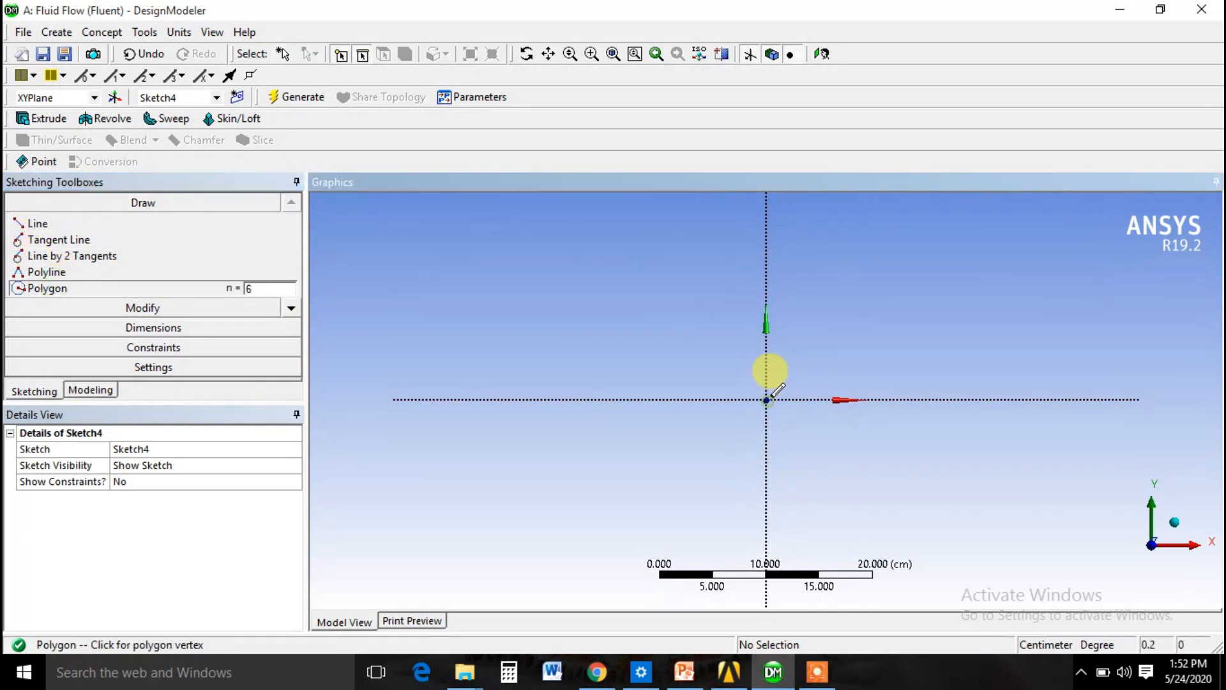
pyautogui.click(804, 380)
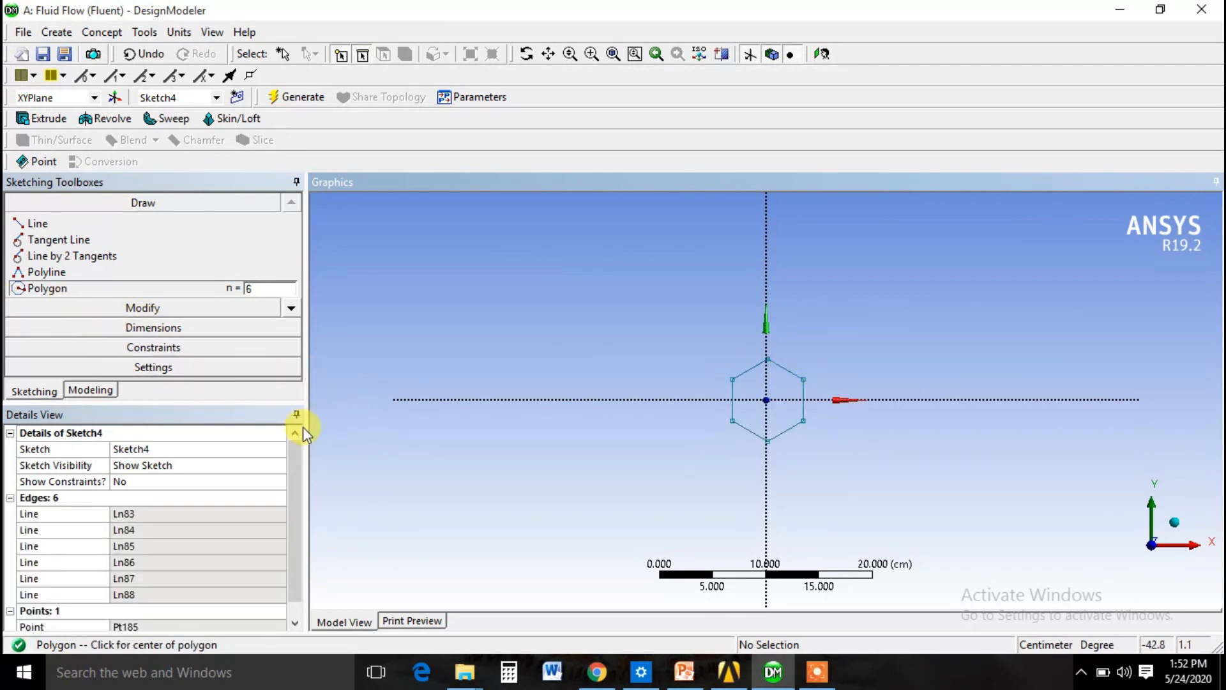
# Begin dimensioning the hexagon with the General dimension tool.
pyautogui.click(143, 328)
pyautogui.click(68, 282)
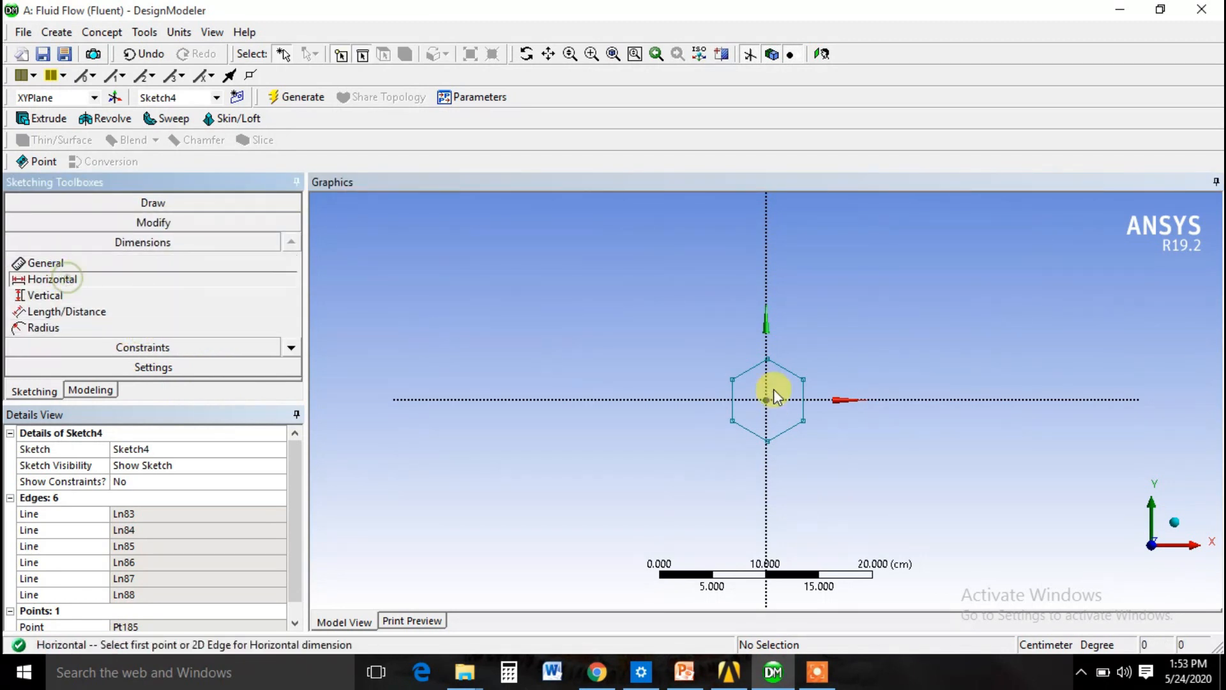
pyautogui.click(734, 403)
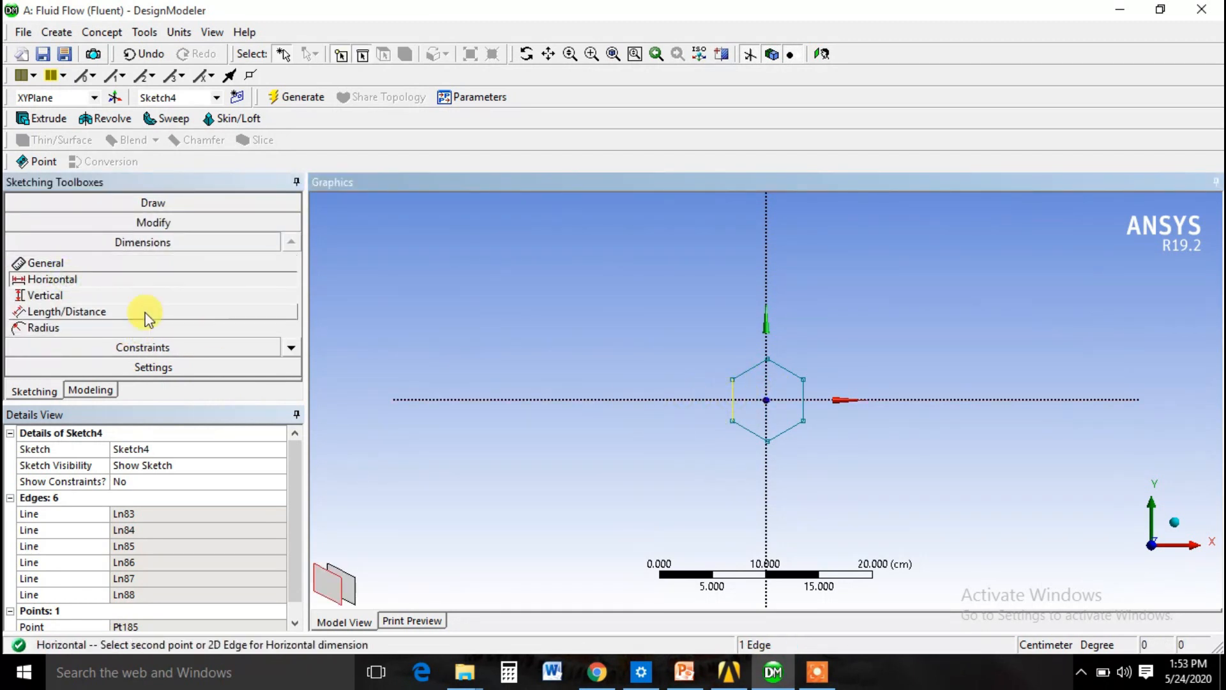
pyautogui.click(120, 263)
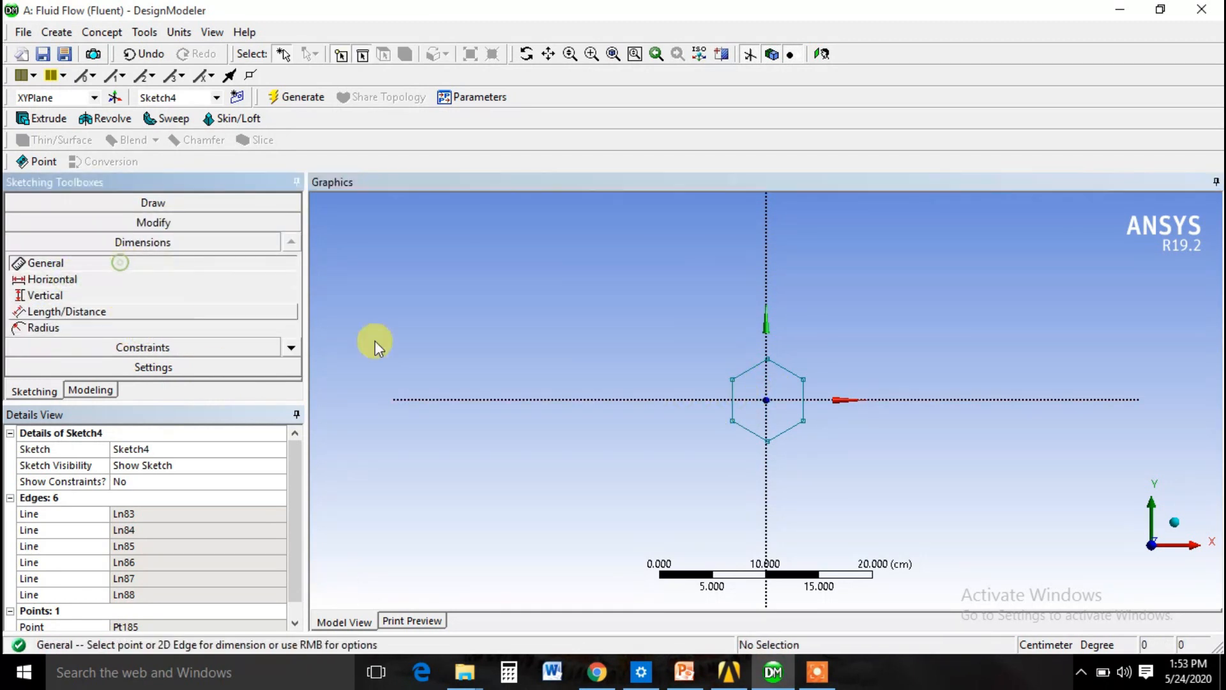
# Dimension the hexagon's left vertical edge and set its length to 3 cm.
pyautogui.click(732, 399)
pyautogui.click(700, 393)
pyautogui.click(157, 511)
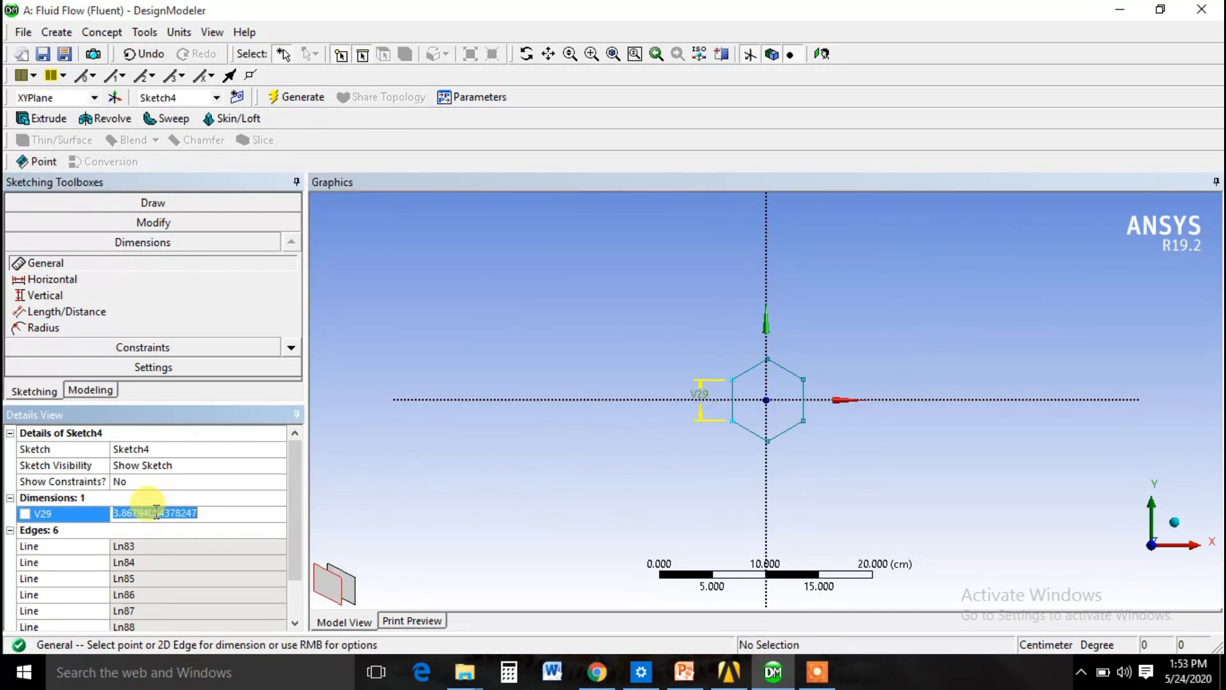
pyautogui.write('3')
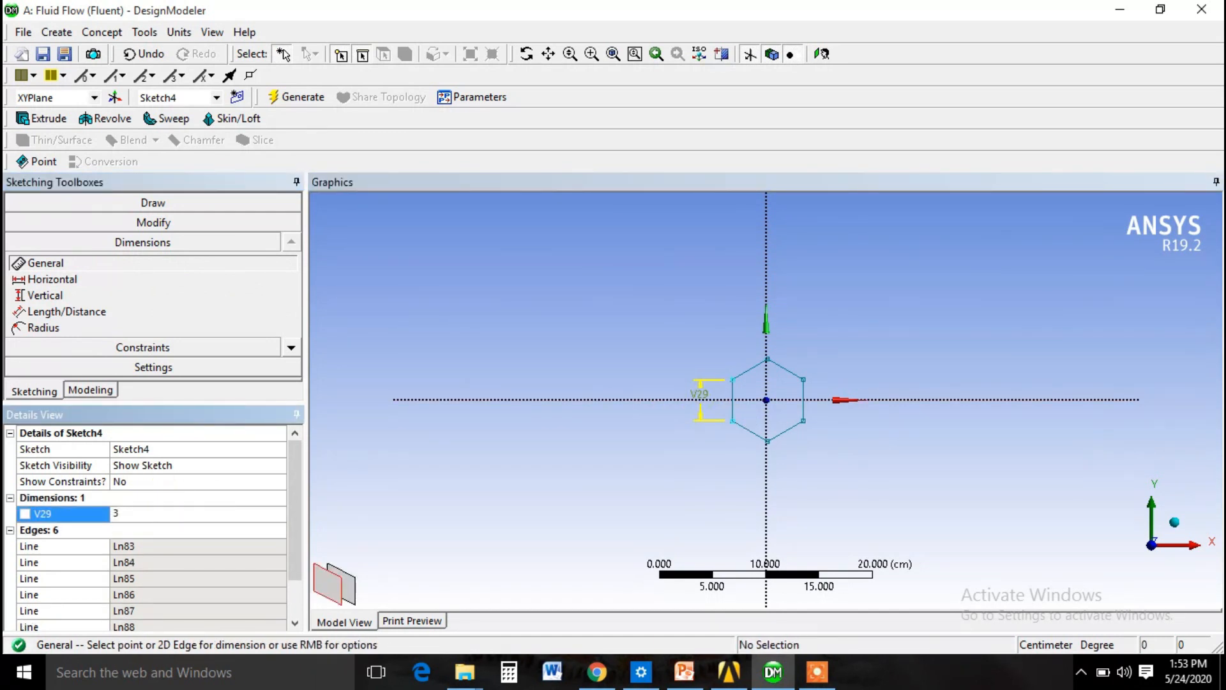
pyautogui.click(573, 451)
pyautogui.scroll(4, 764, 423)
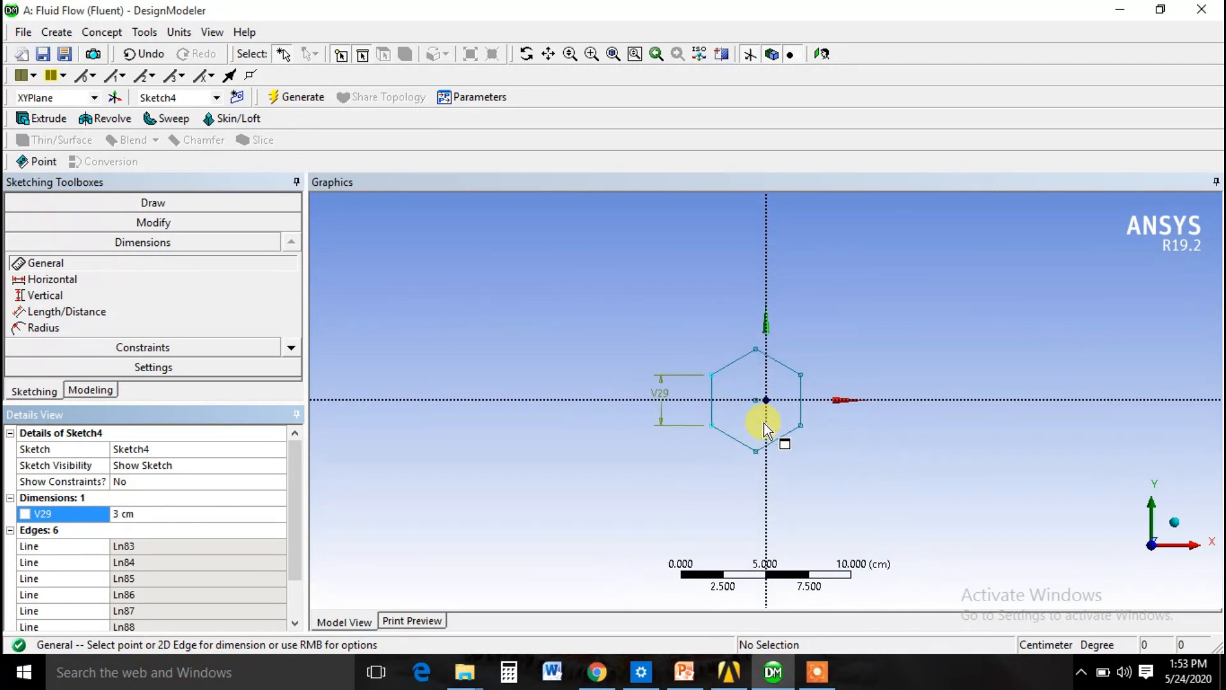
pyautogui.scroll(3, 758, 396)
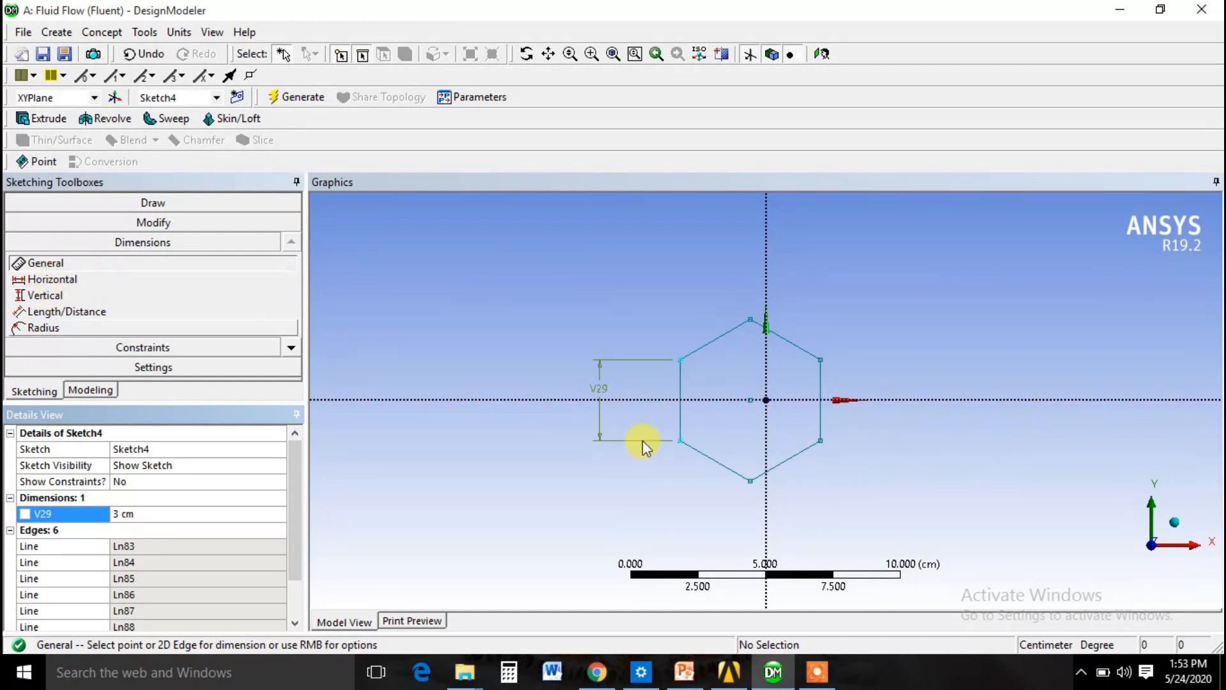
# Apply a Coincident constraint between the vertical axis at the origin and the hexagon's centre point.
pyautogui.click(64, 263)
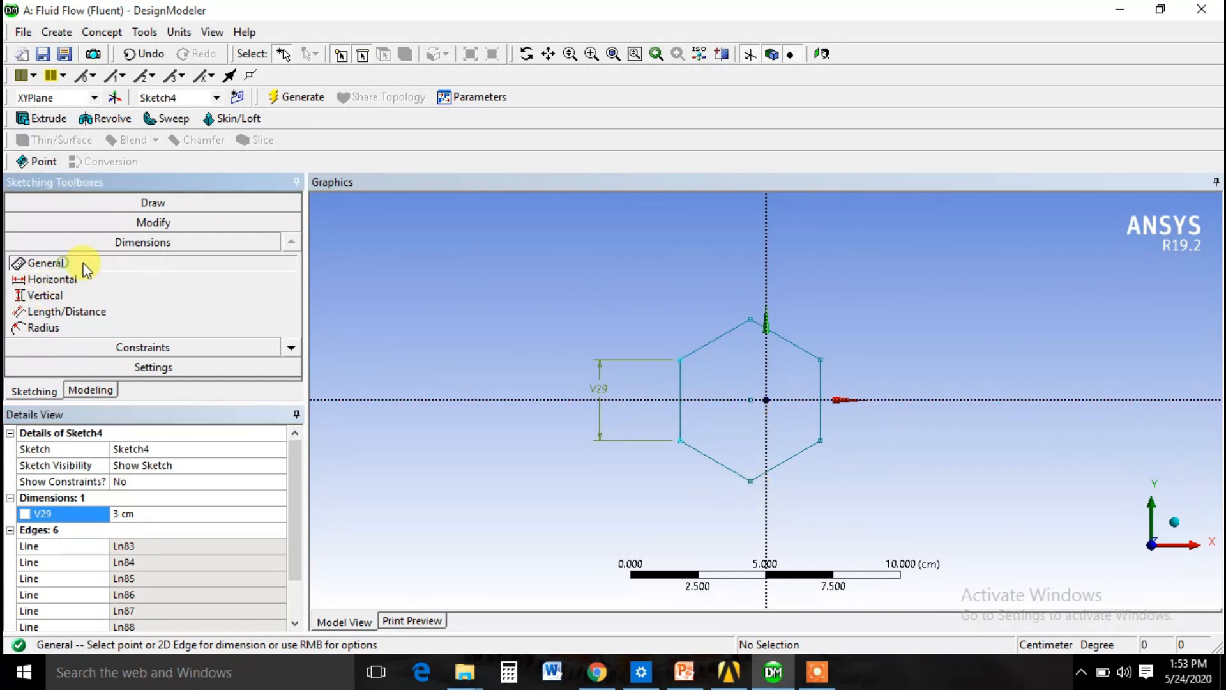
pyautogui.scroll(1, 720, 432)
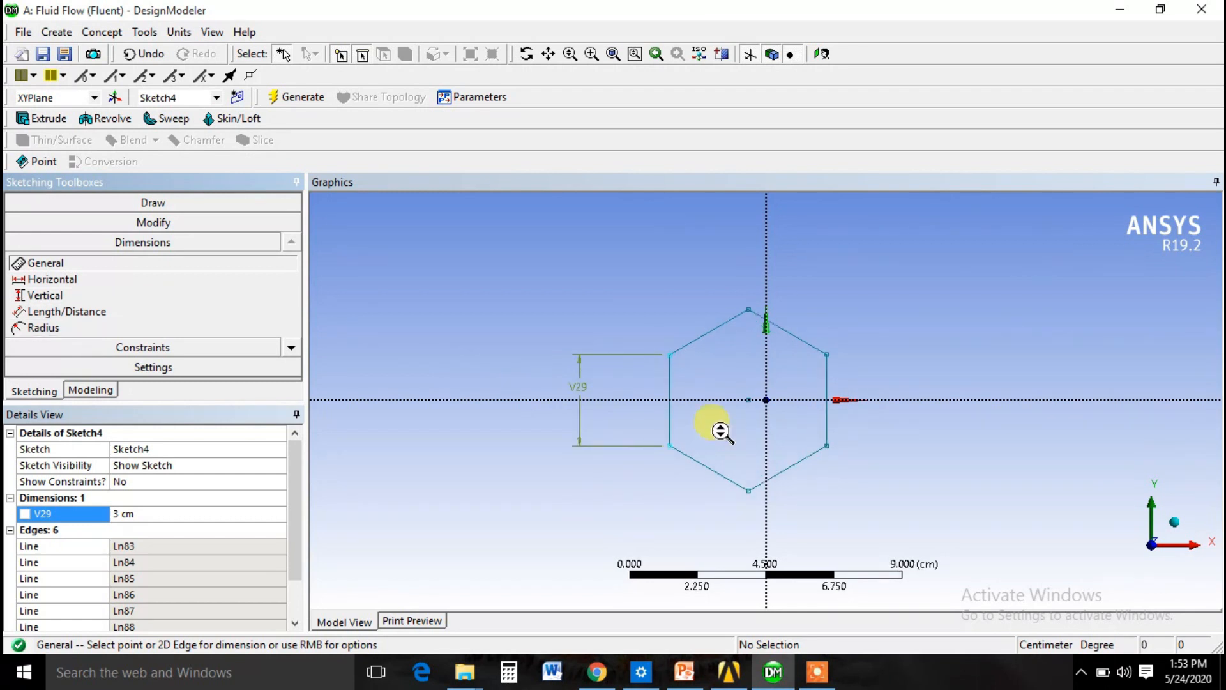
pyautogui.click(167, 350)
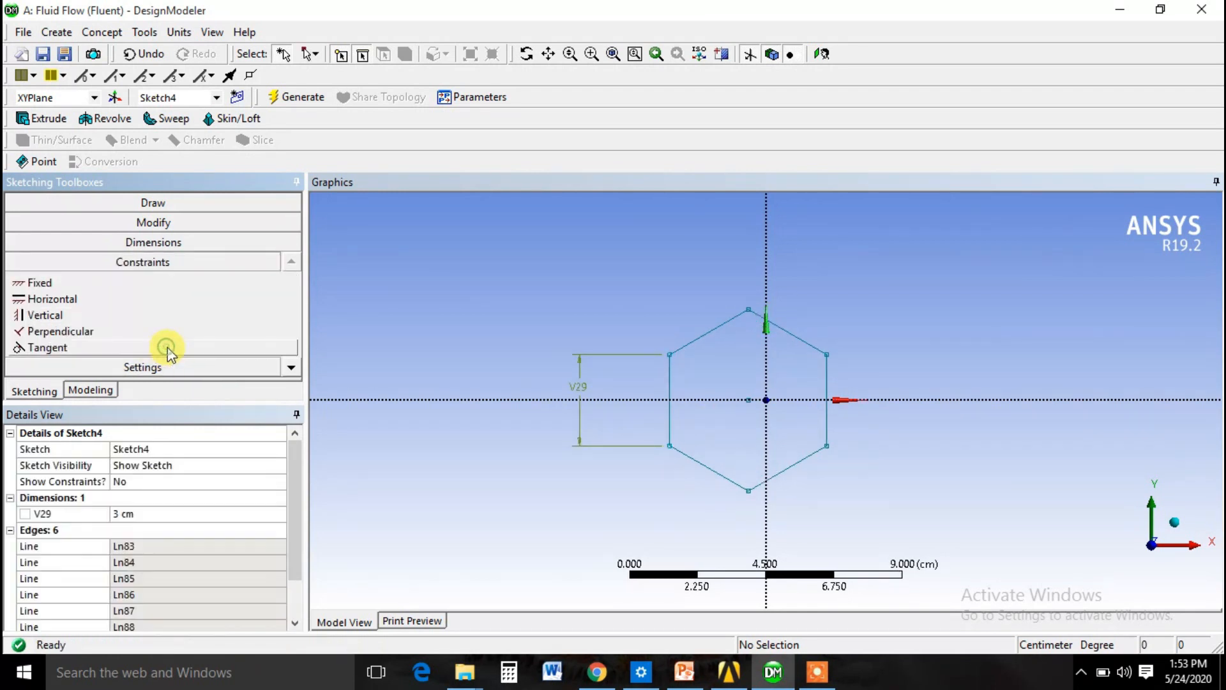
pyautogui.click(292, 369)
pyautogui.click(291, 369)
pyautogui.click(76, 332)
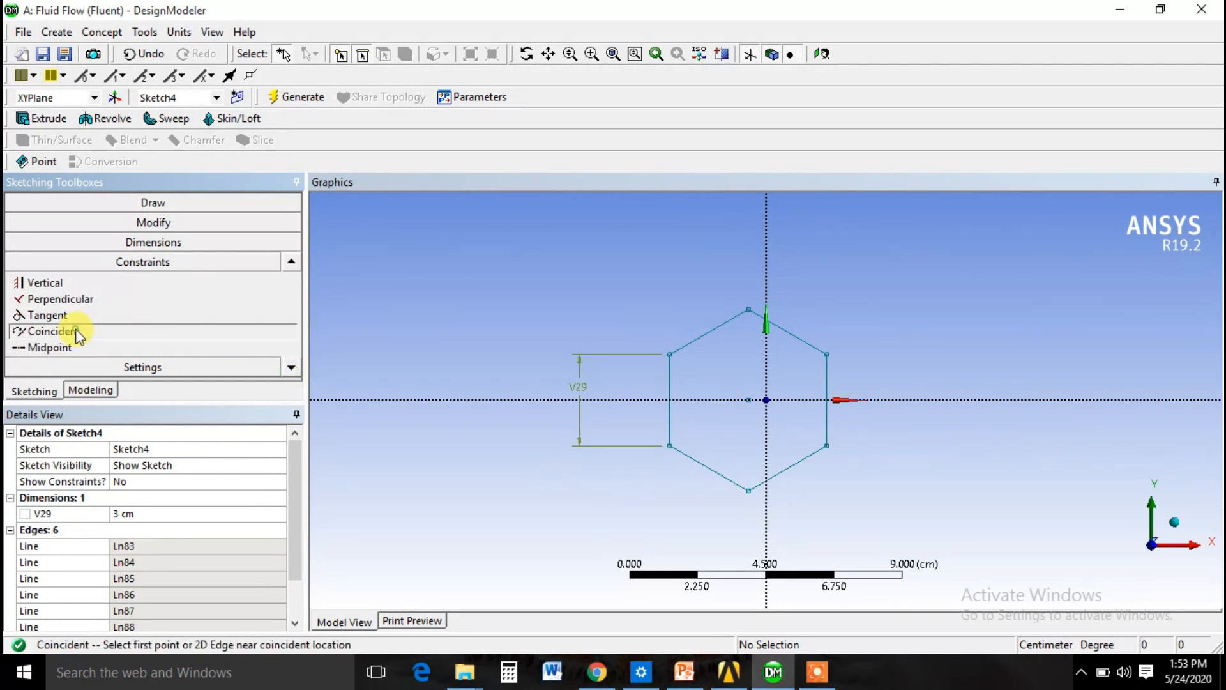
pyautogui.click(767, 401)
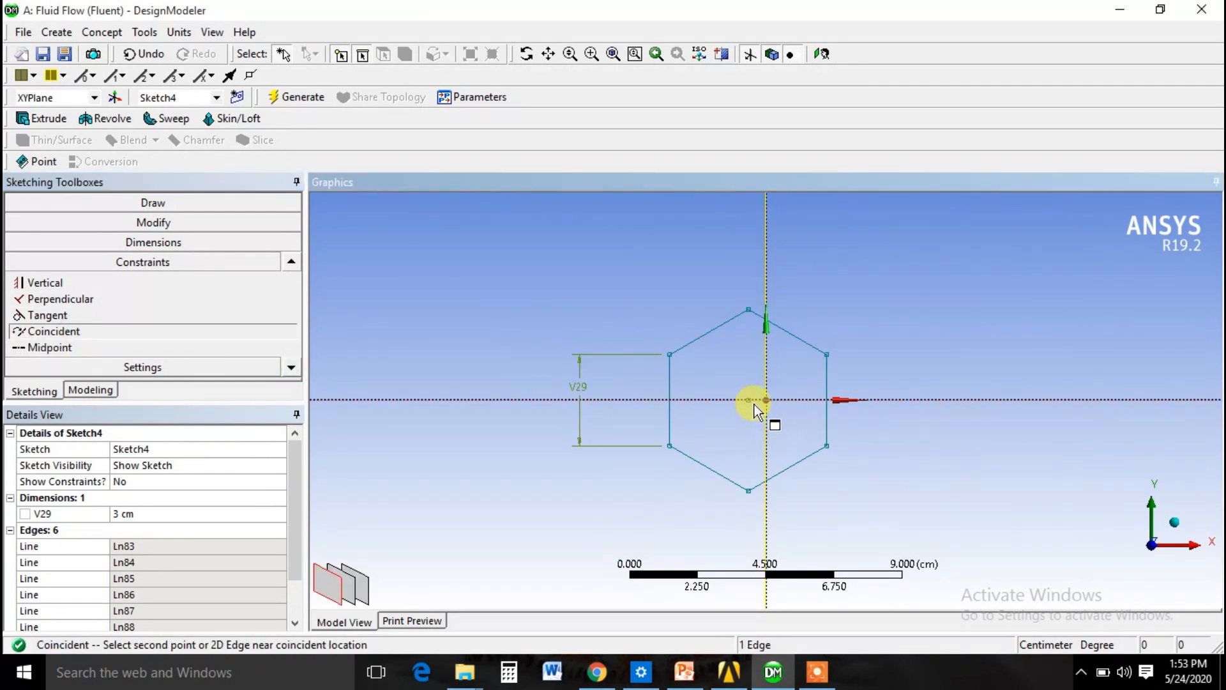
pyautogui.click(750, 401)
pyautogui.scroll(-3, 834, 412)
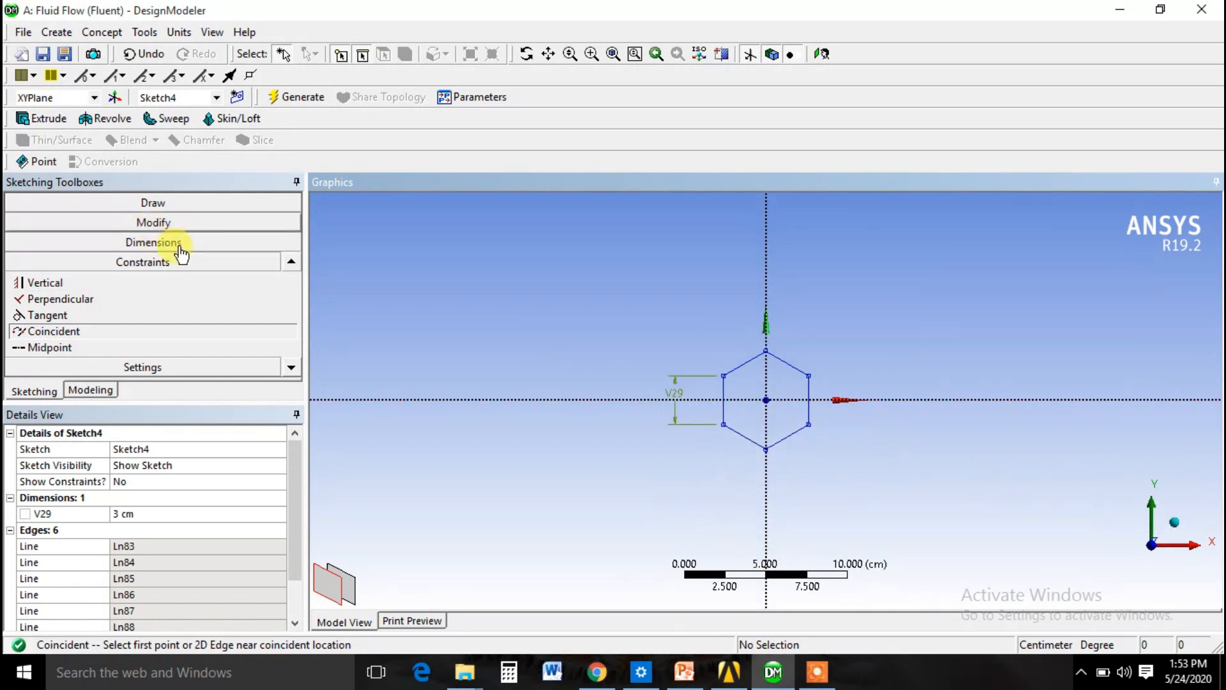
# Create a new sketch on the ZXPlane.
pyautogui.click(88, 392)
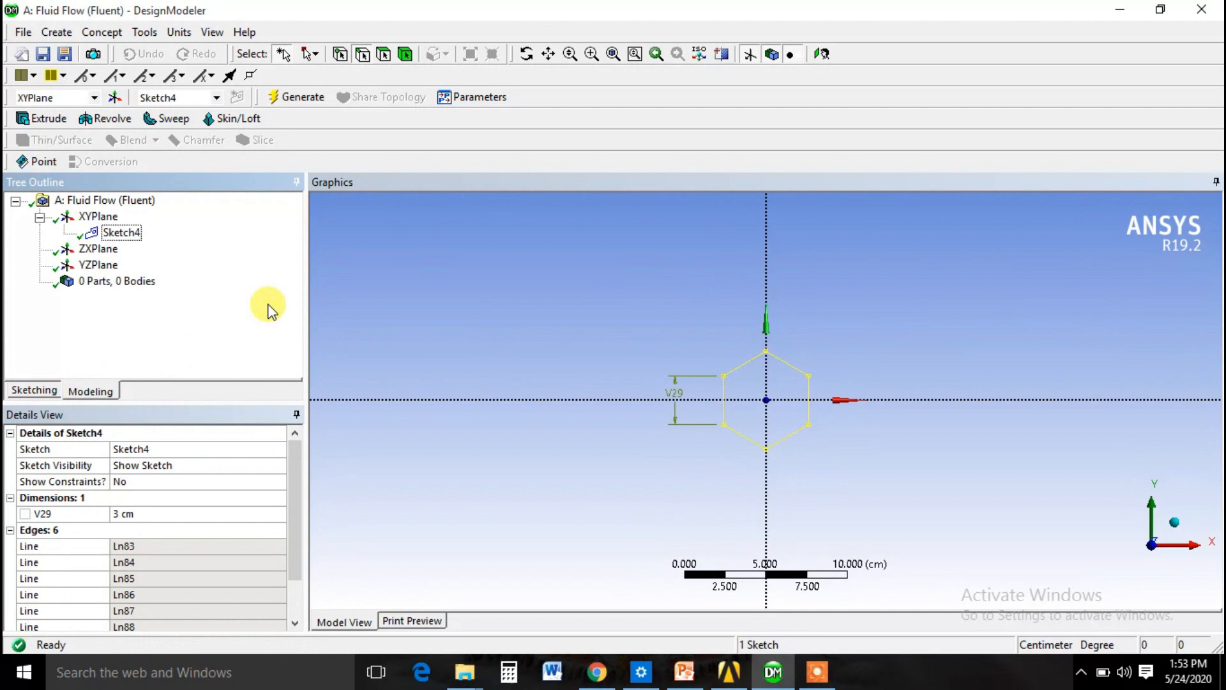
pyautogui.click(1182, 533)
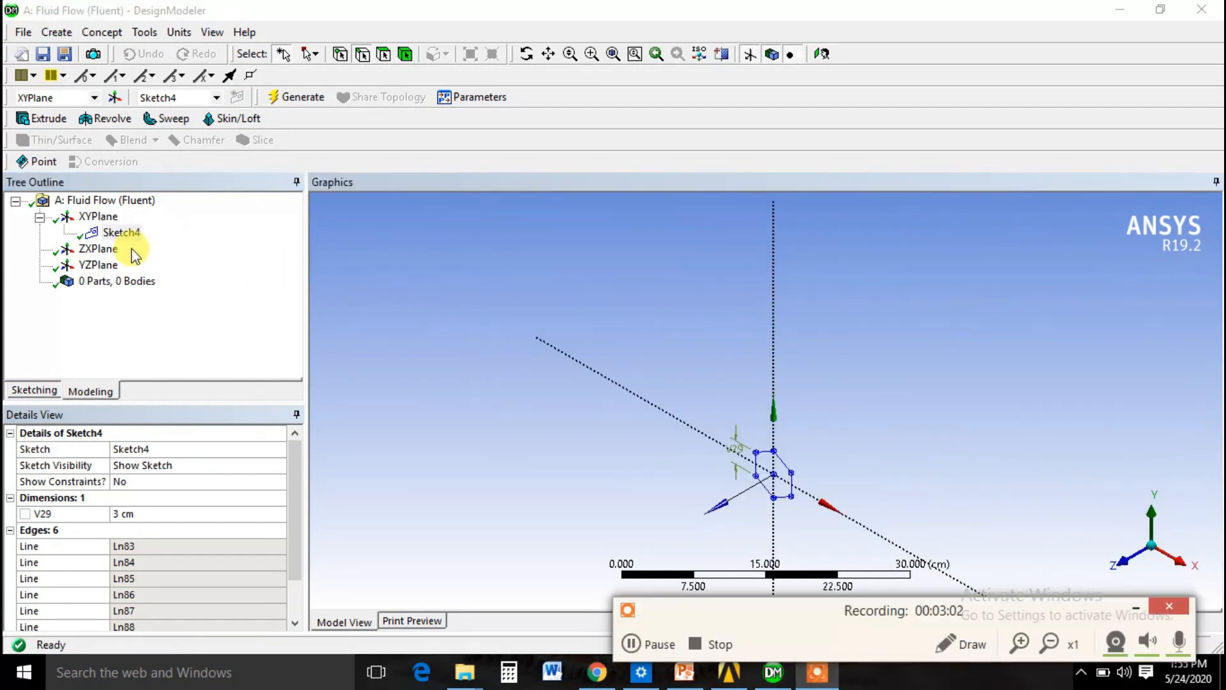
pyautogui.click(90, 251)
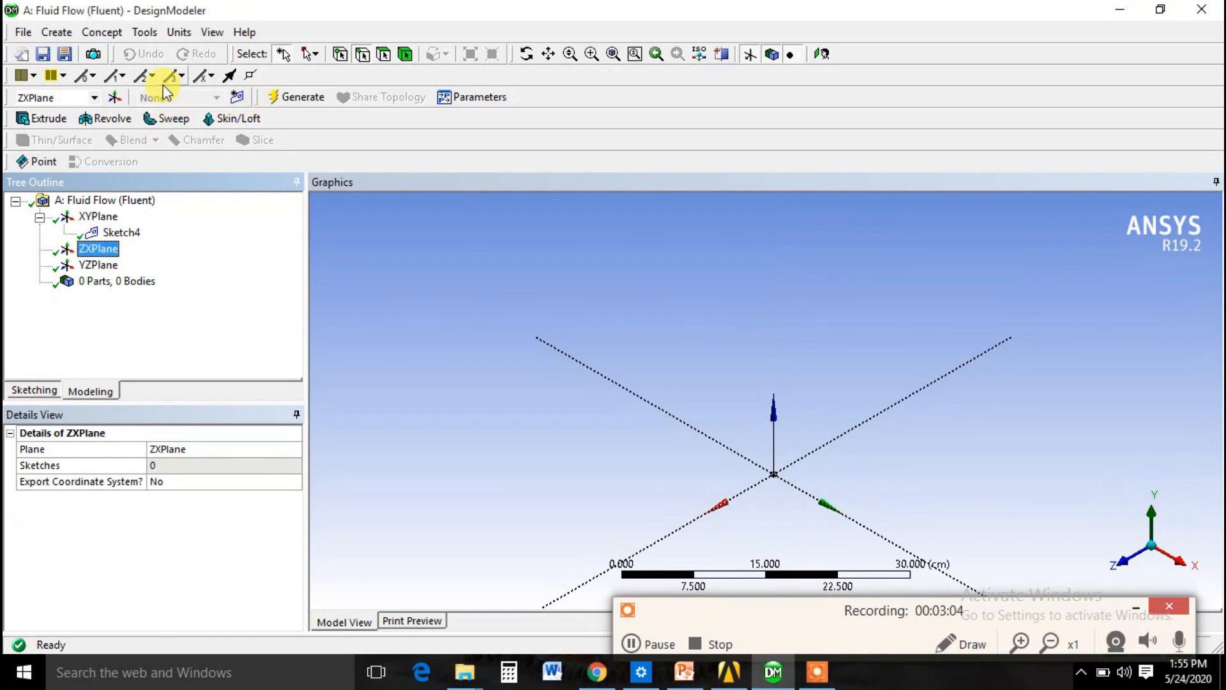
pyautogui.click(236, 96)
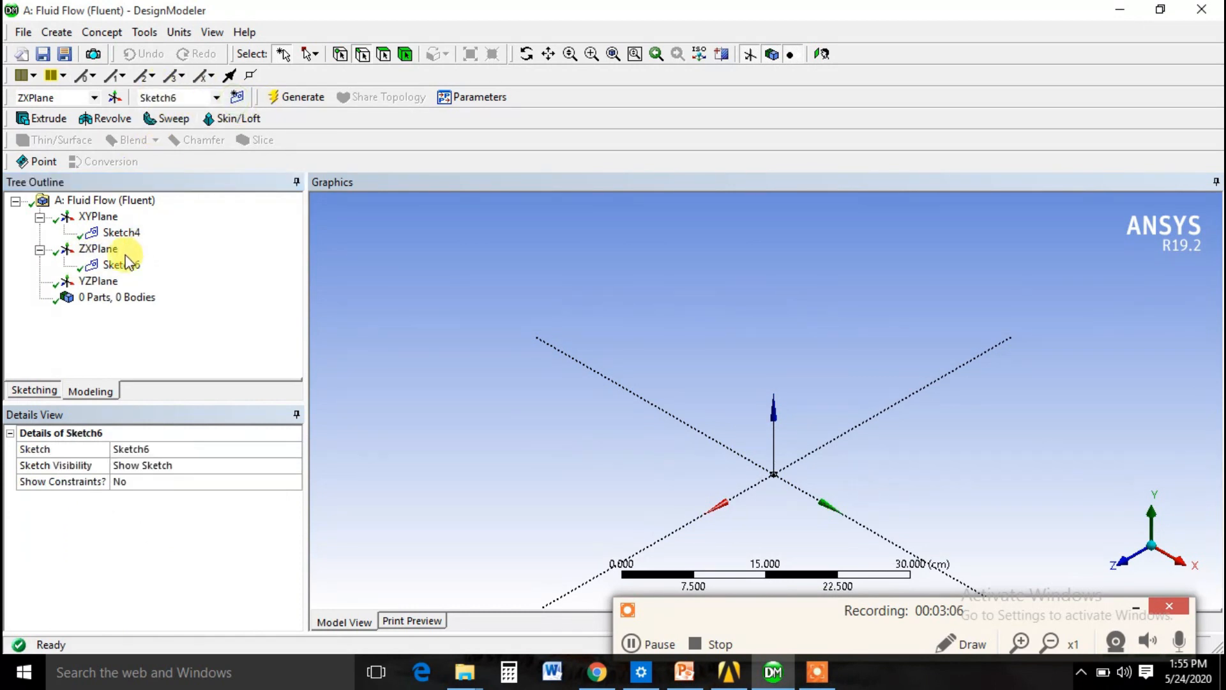
pyautogui.click(124, 267)
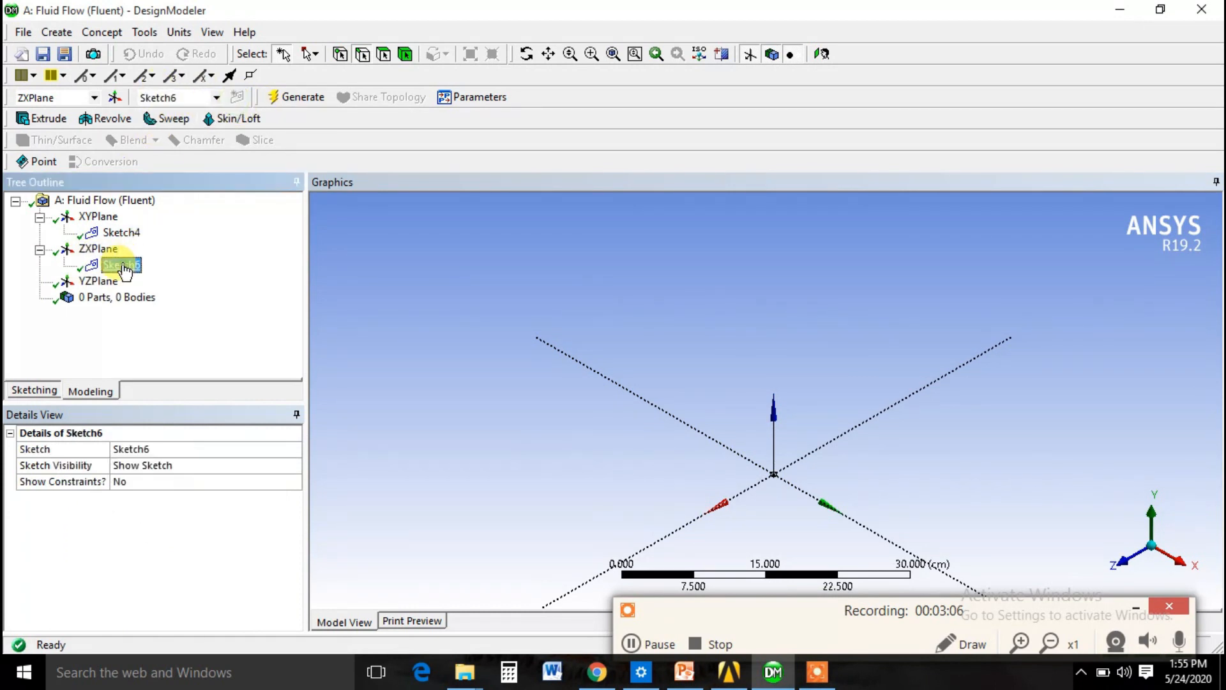
# Draw a line about 28 cm long in the ZXPlane sketch, from the origin along the negative Z axis.
pyautogui.click(33, 392)
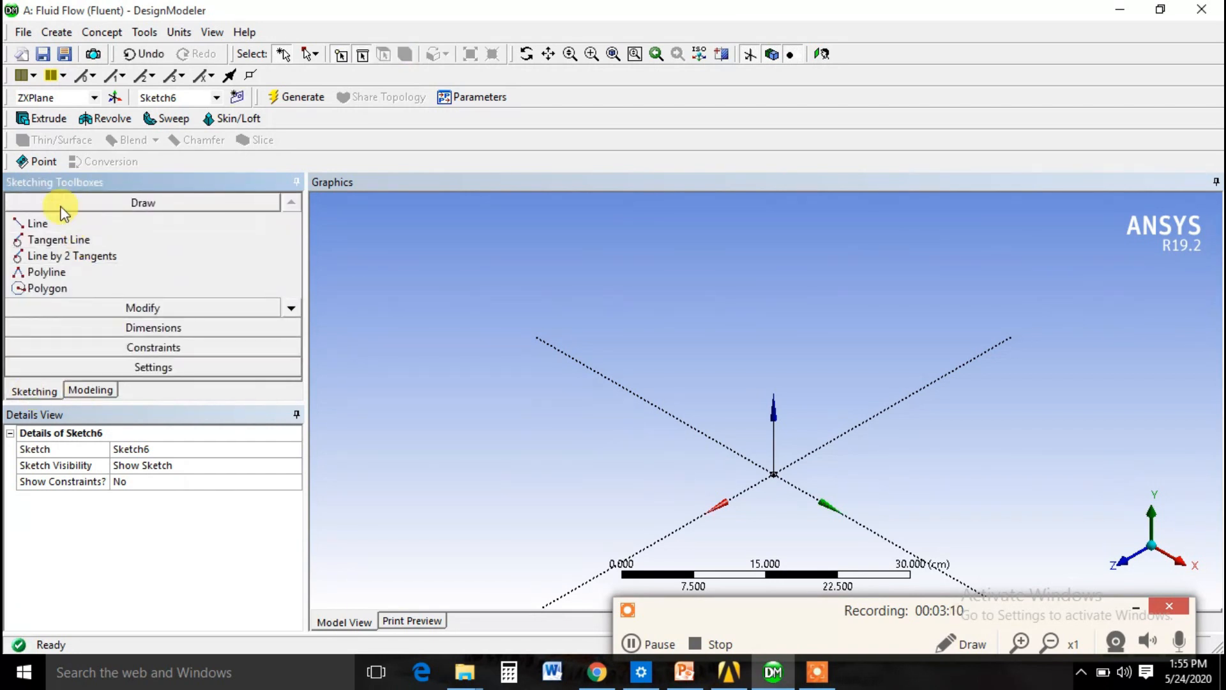
pyautogui.click(88, 392)
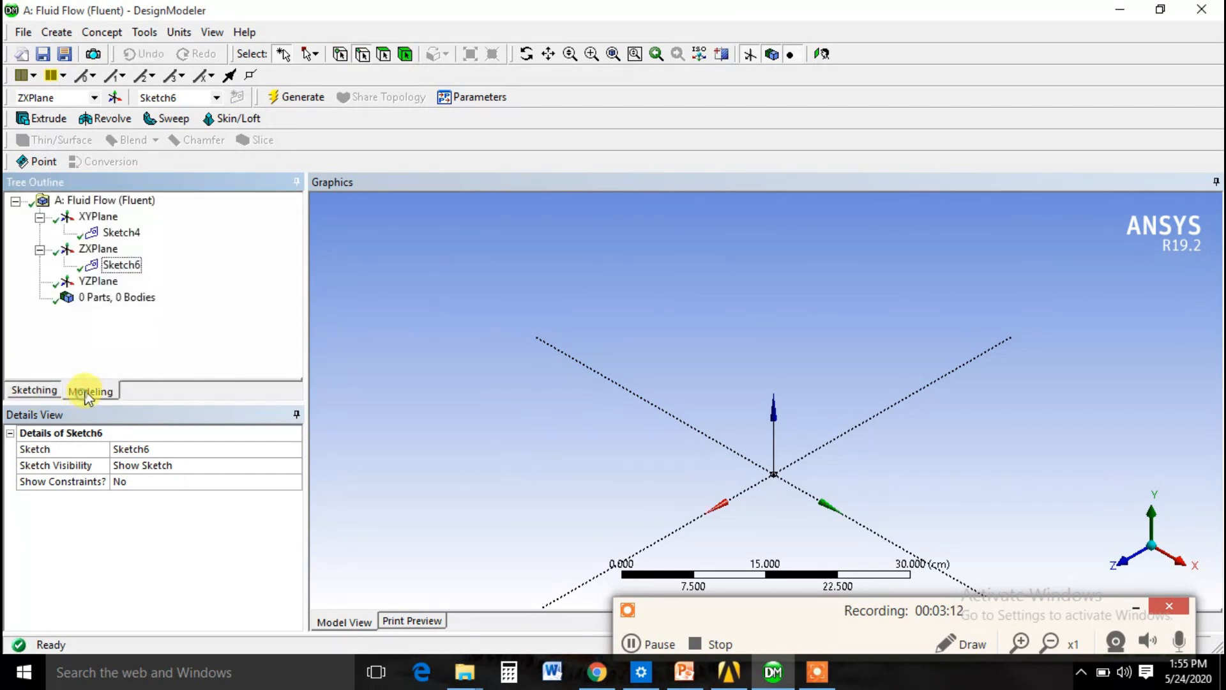
pyautogui.rightClick(119, 269)
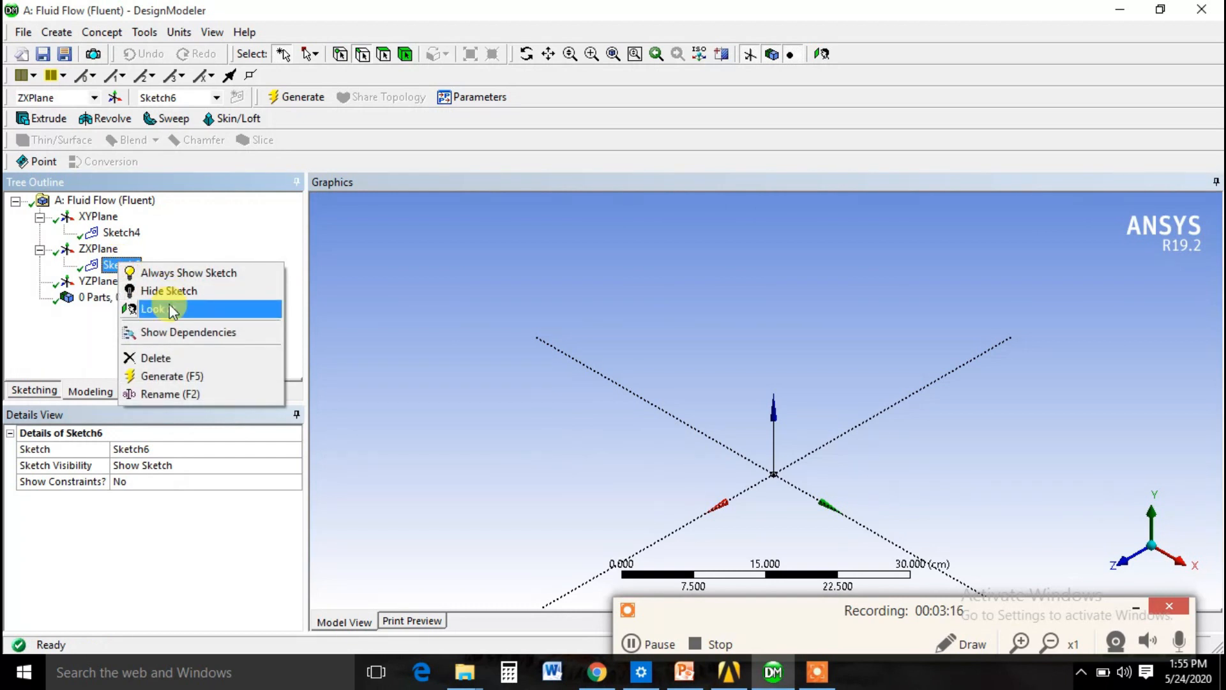
pyautogui.click(172, 311)
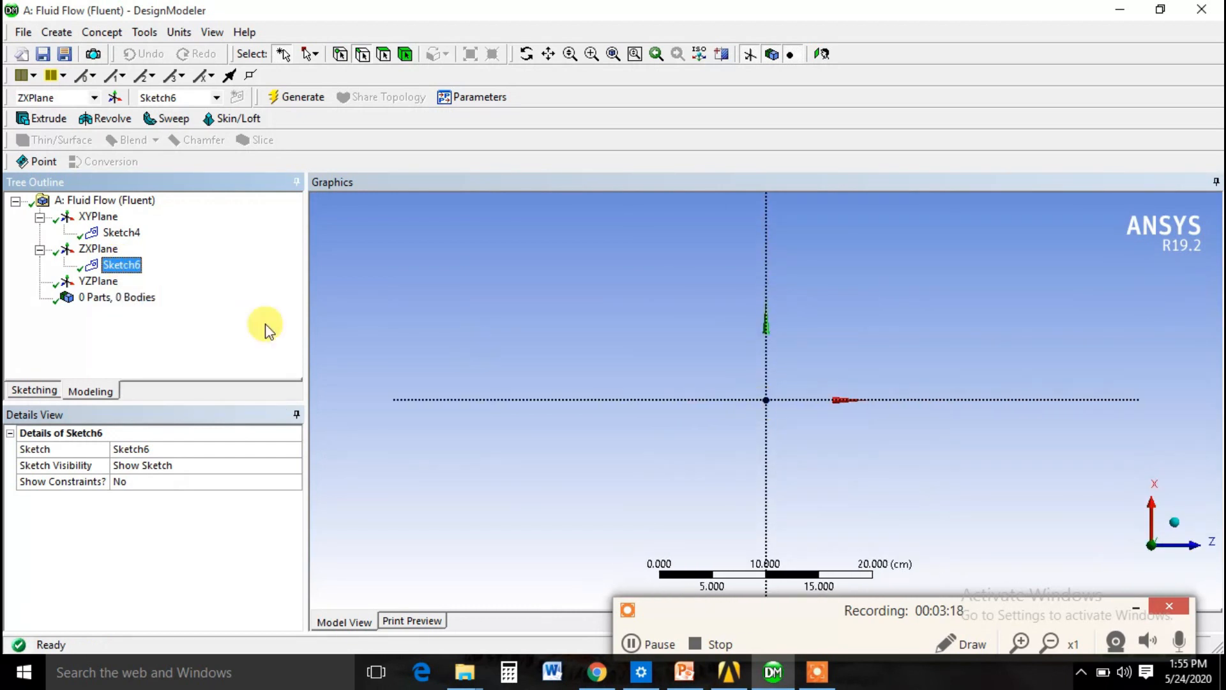
pyautogui.click(35, 389)
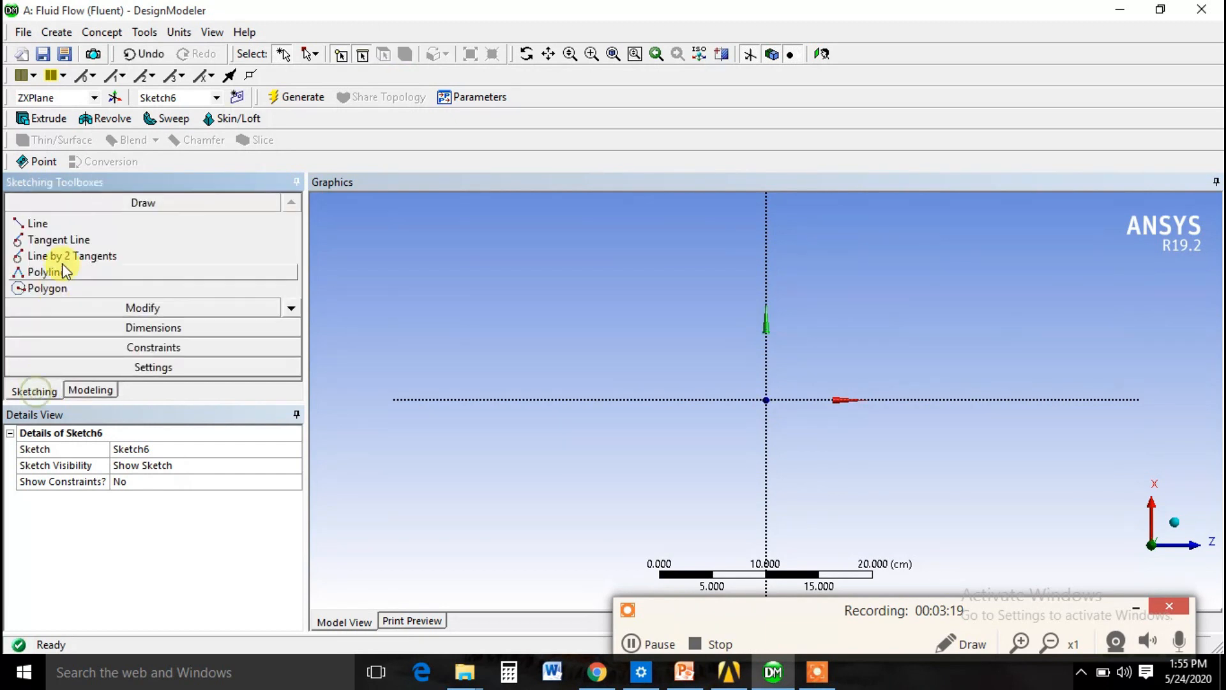
pyautogui.click(67, 223)
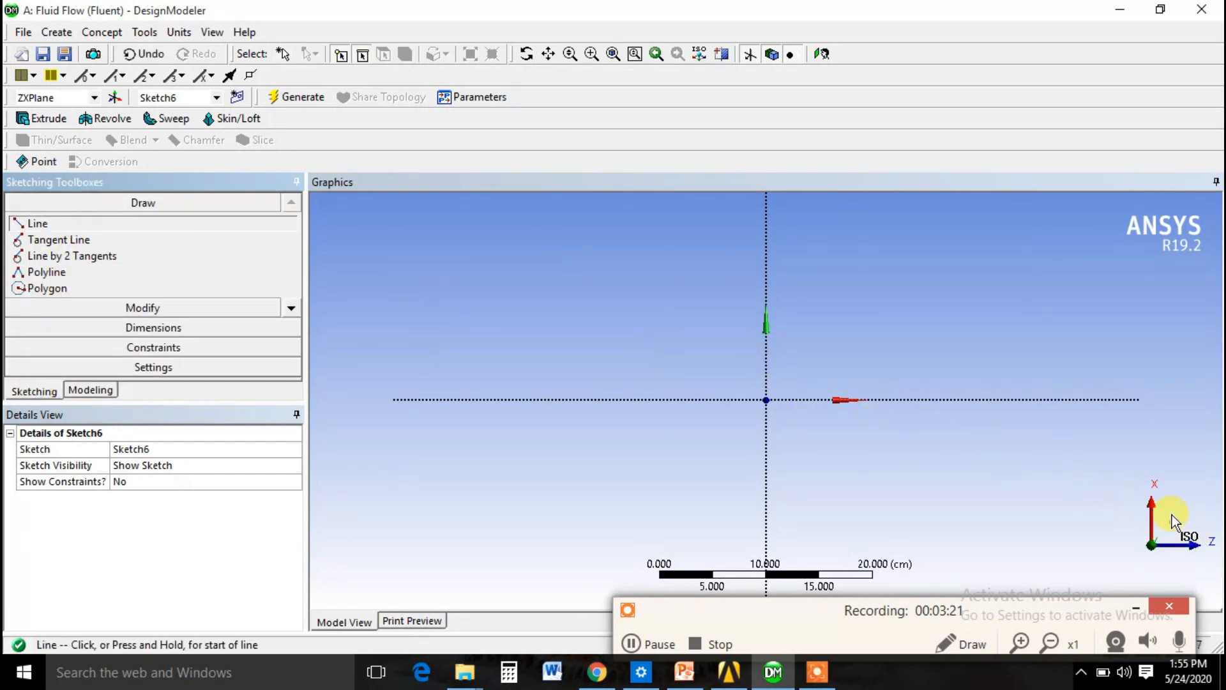
pyautogui.click(766, 400)
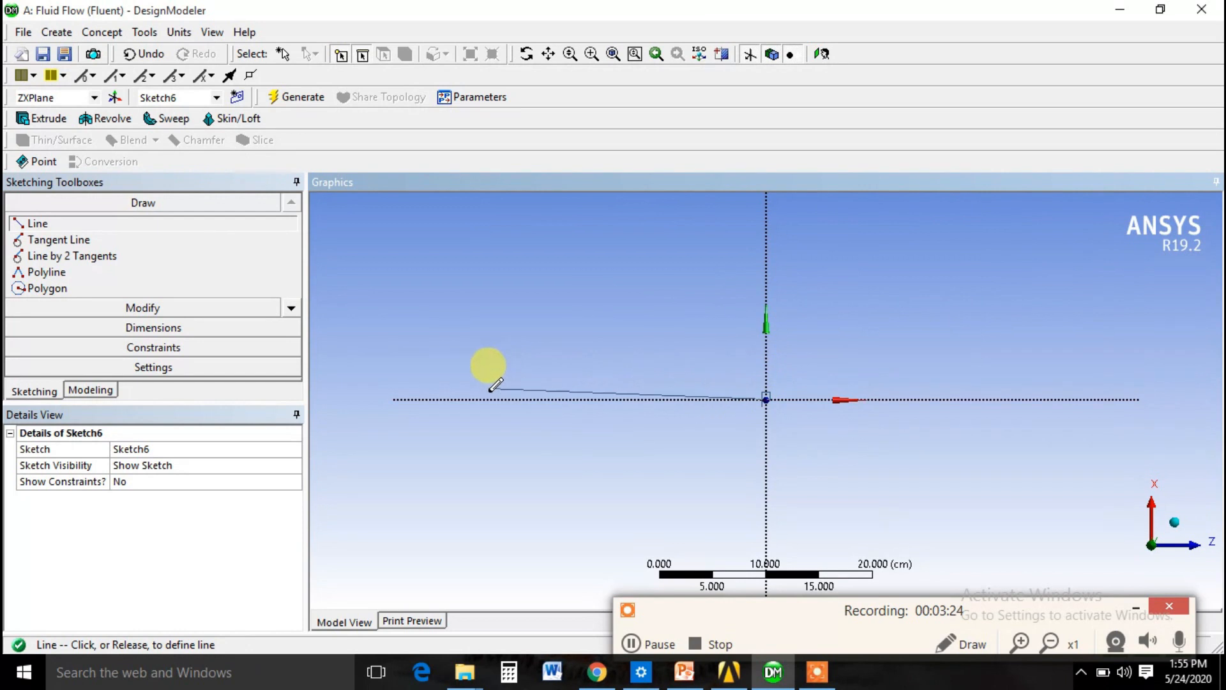
pyautogui.click(468, 400)
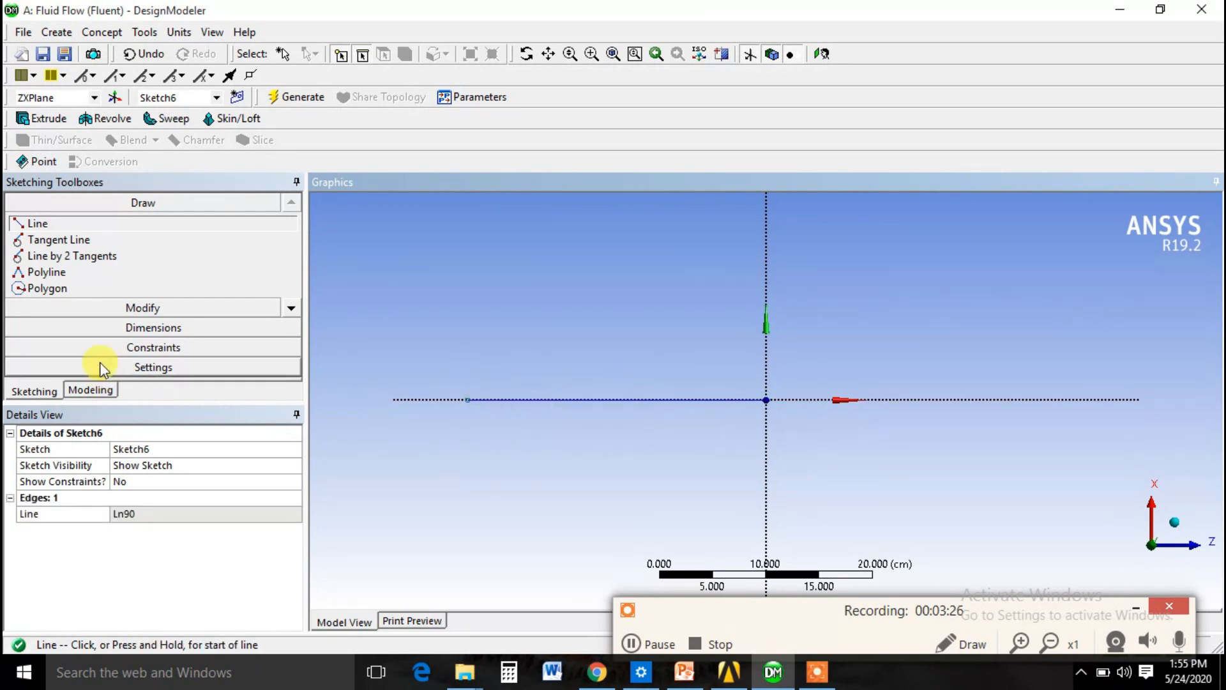
# Dimension the line in the ZXPlane sketch and set its length to 20 cm.
pyautogui.click(143, 327)
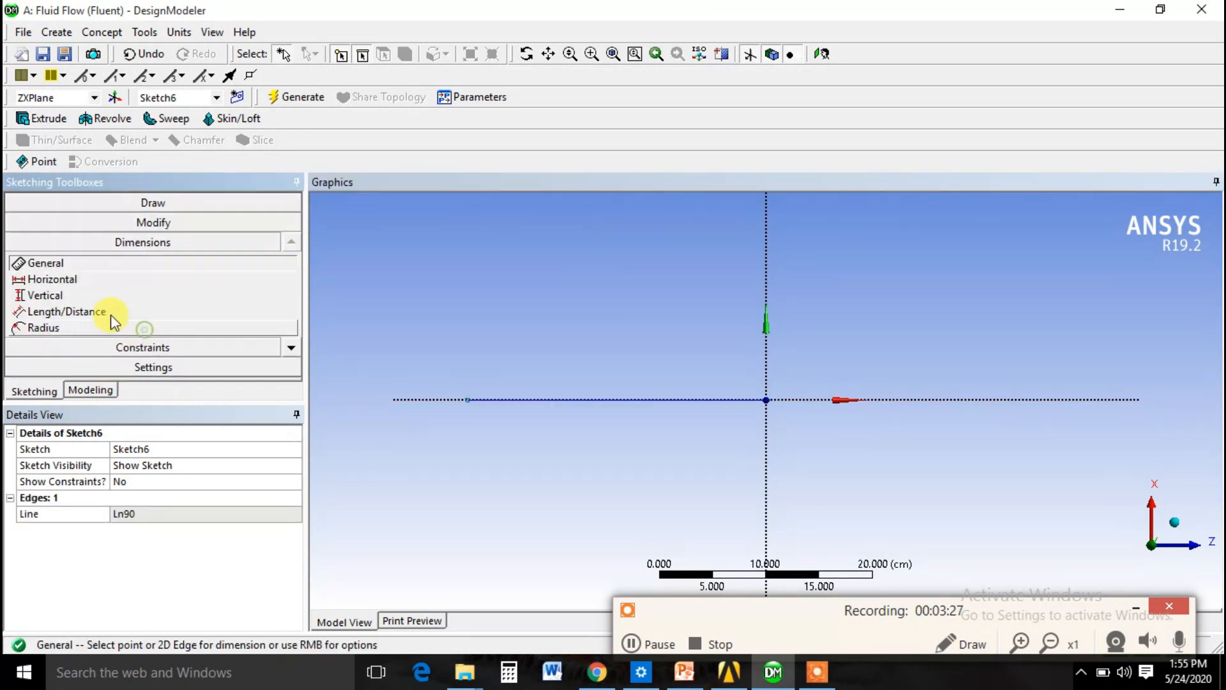
pyautogui.click(74, 279)
pyautogui.click(95, 265)
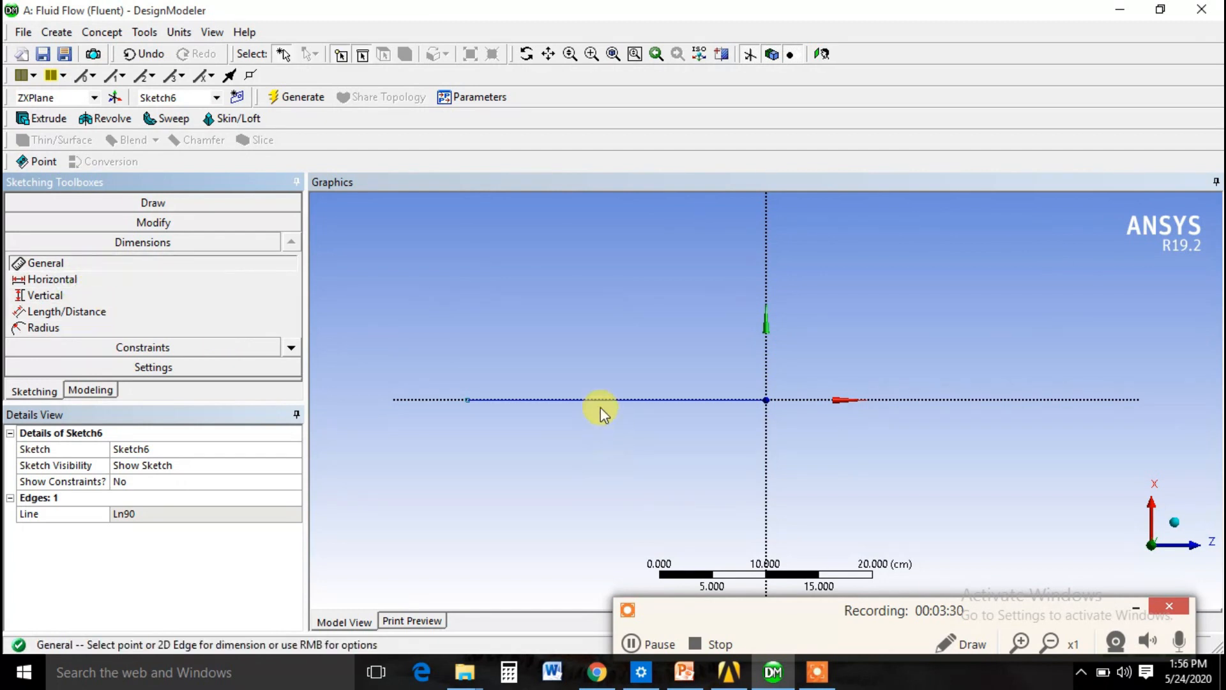
pyautogui.click(597, 400)
pyautogui.click(597, 358)
pyautogui.click(139, 513)
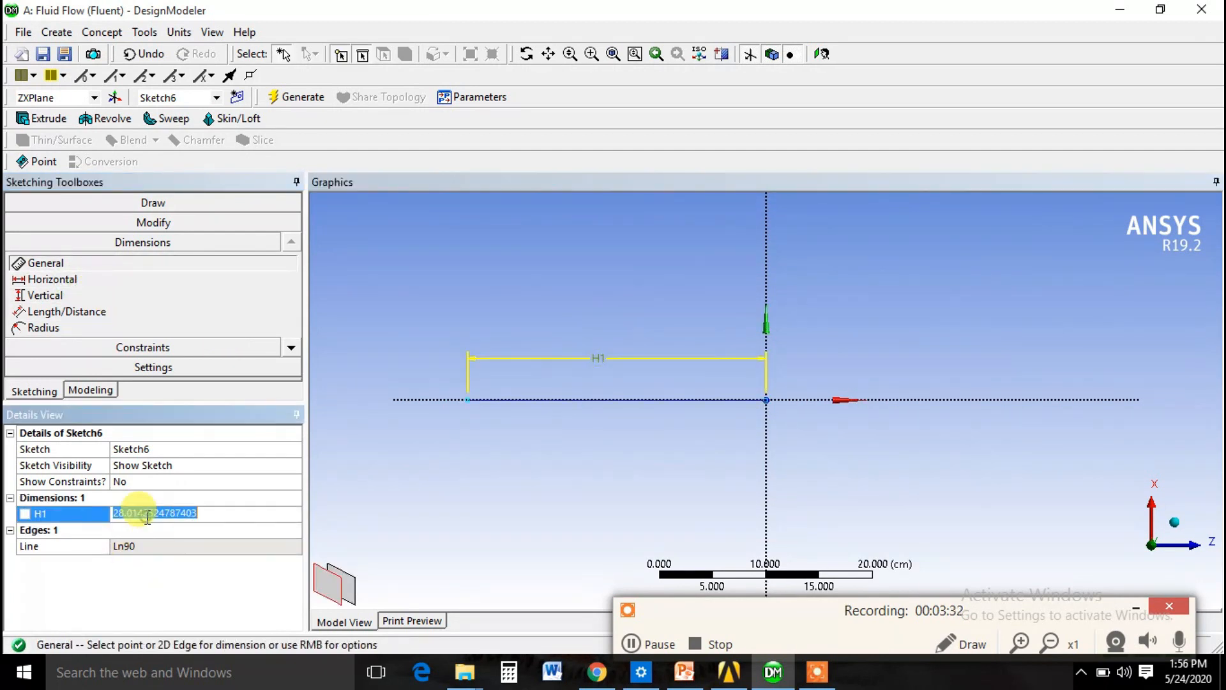
pyautogui.write('20')
pyautogui.press('Return')
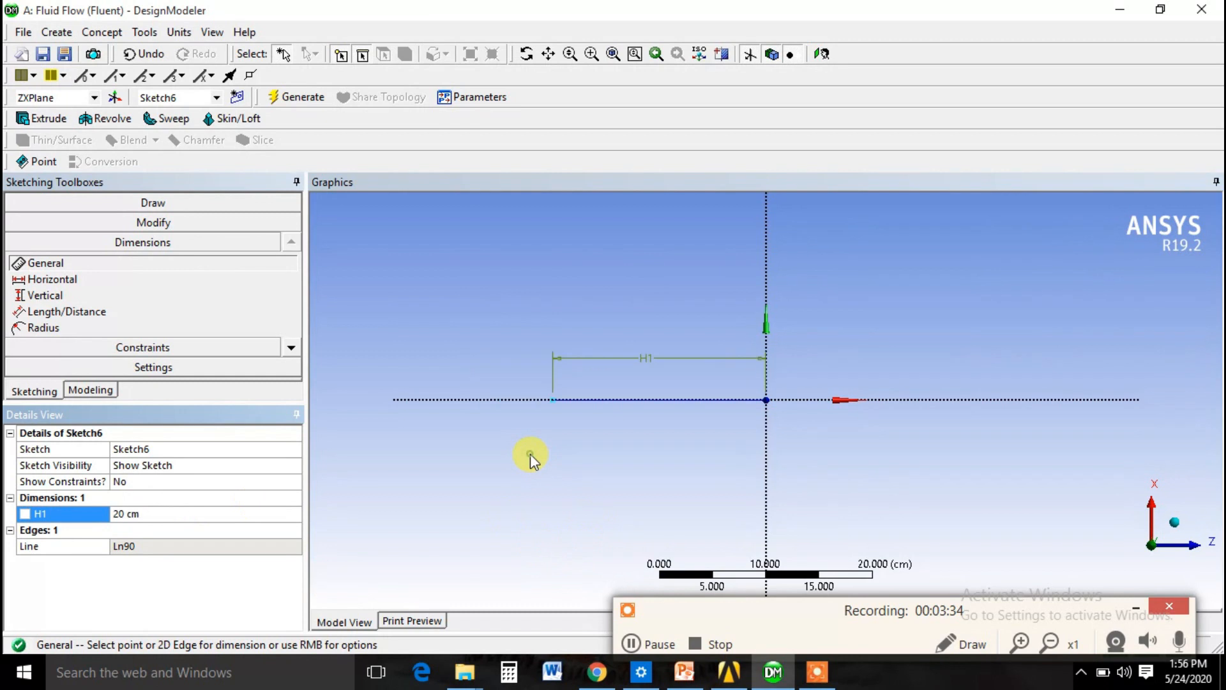
# Start a Sweep feature and assign the hexagon sketch, Sketch4, as its profile.
pyautogui.click(1175, 522)
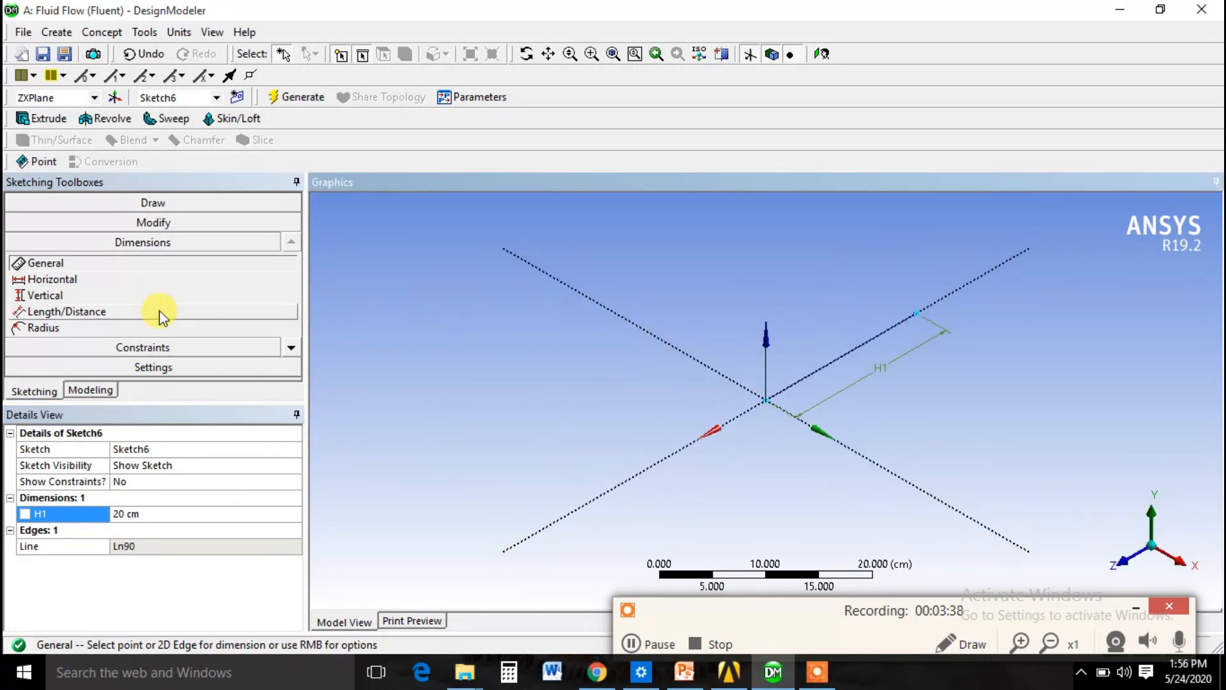
pyautogui.click(87, 389)
pyautogui.click(121, 233)
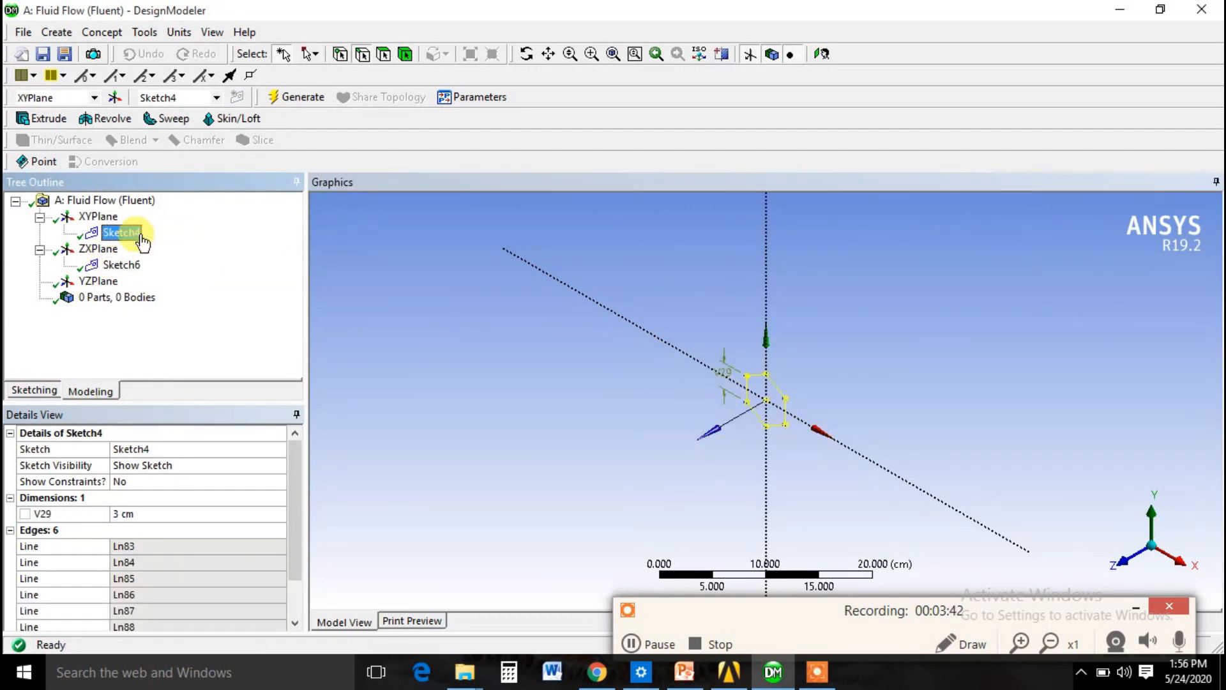
pyautogui.click(127, 267)
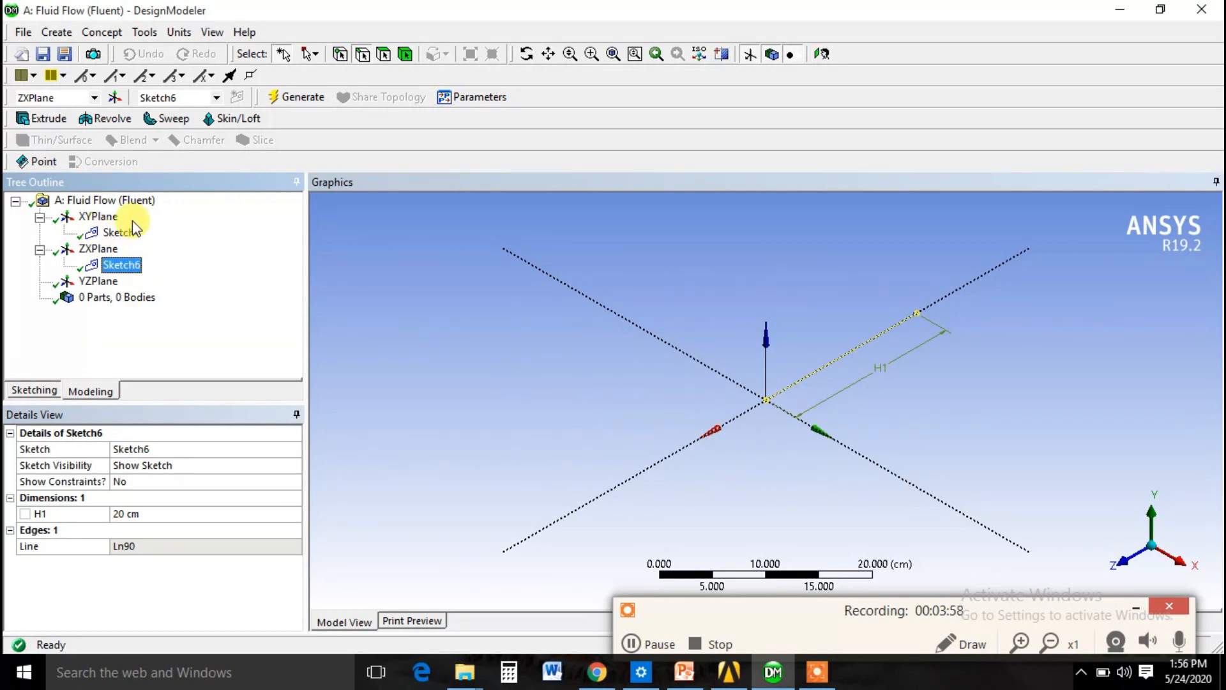
pyautogui.click(57, 32)
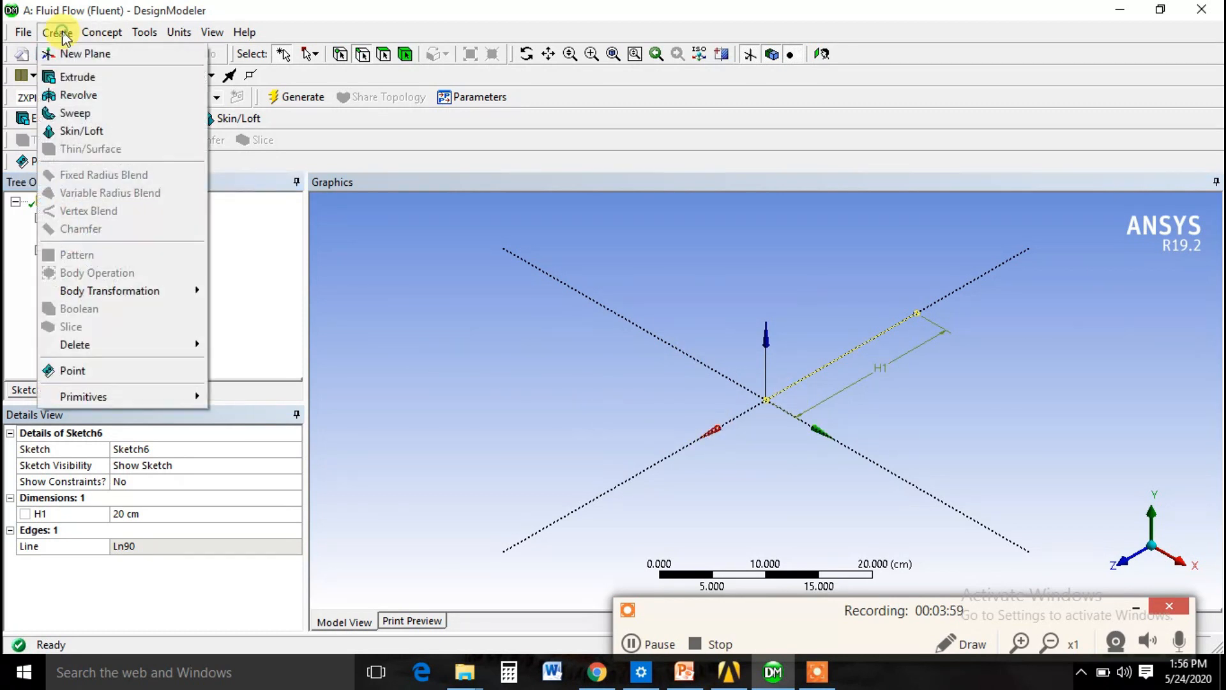
pyautogui.click(63, 113)
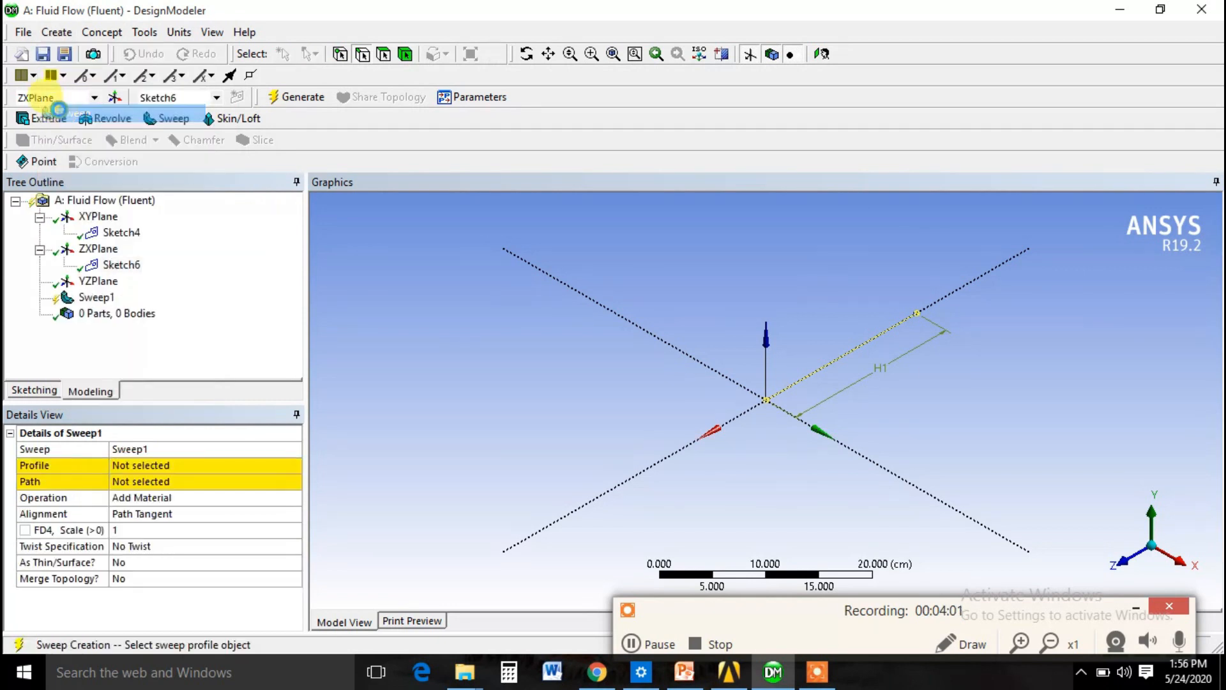
pyautogui.click(127, 238)
pyautogui.click(146, 464)
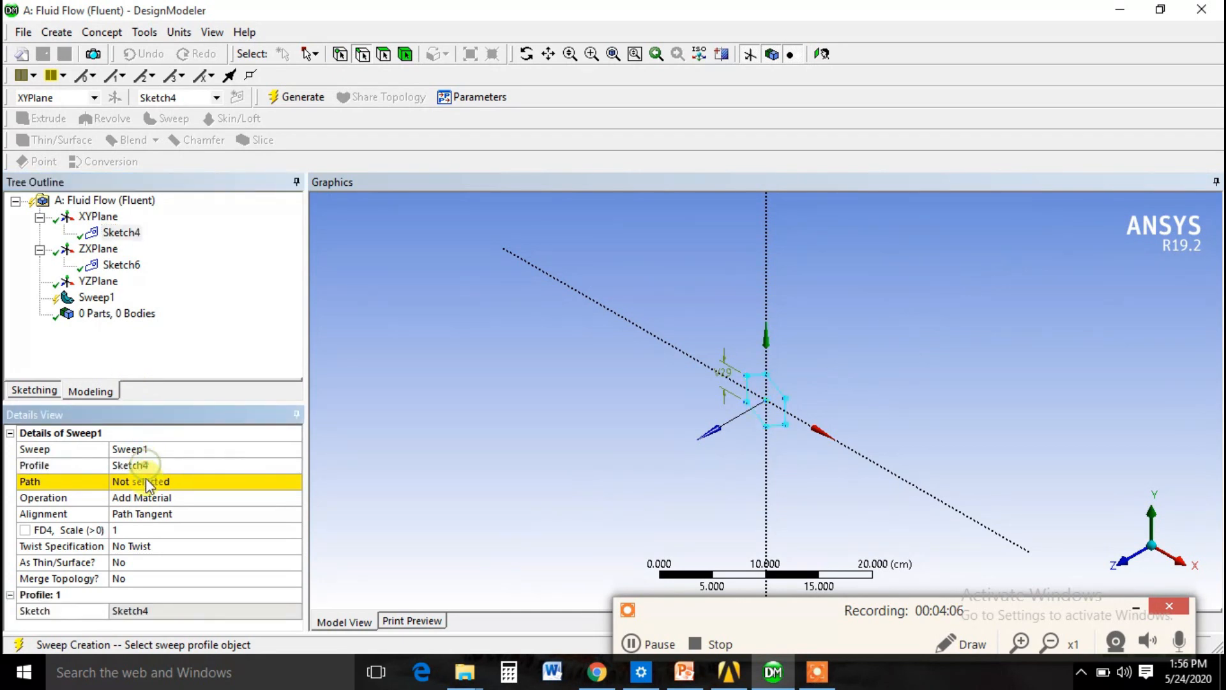
# Assign the straight-line sketch, Sketch6, as the path of the sweep.
pyautogui.click(145, 480)
pyautogui.click(130, 268)
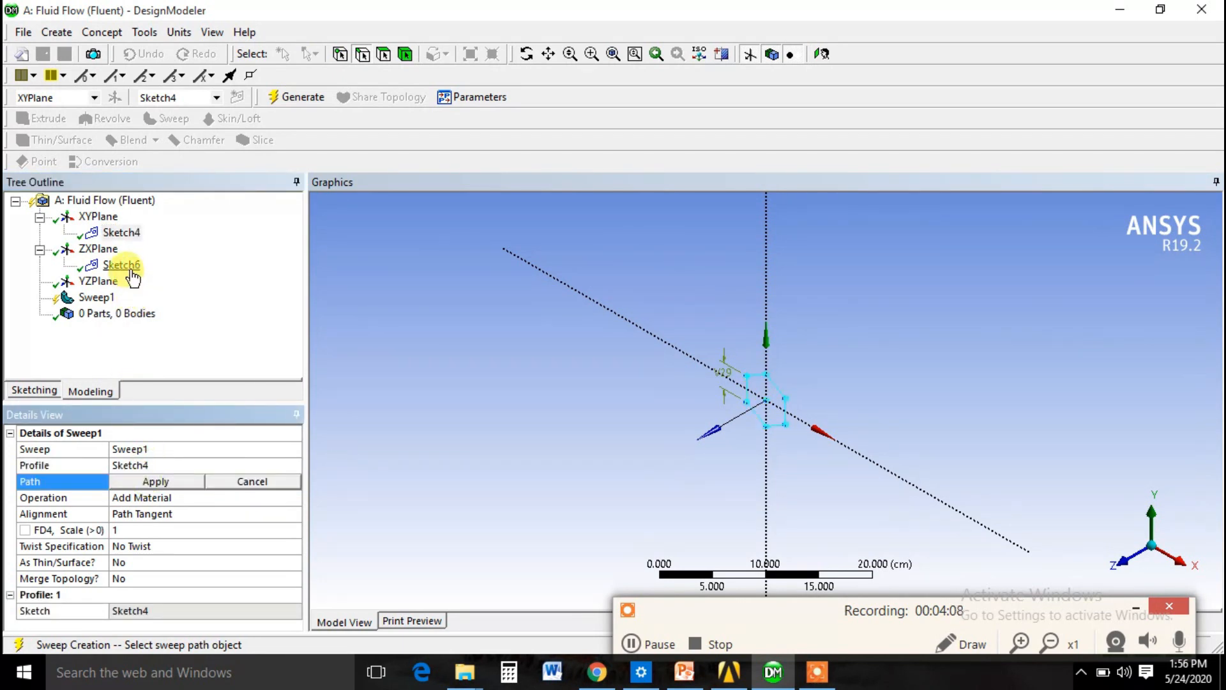
pyautogui.click(144, 482)
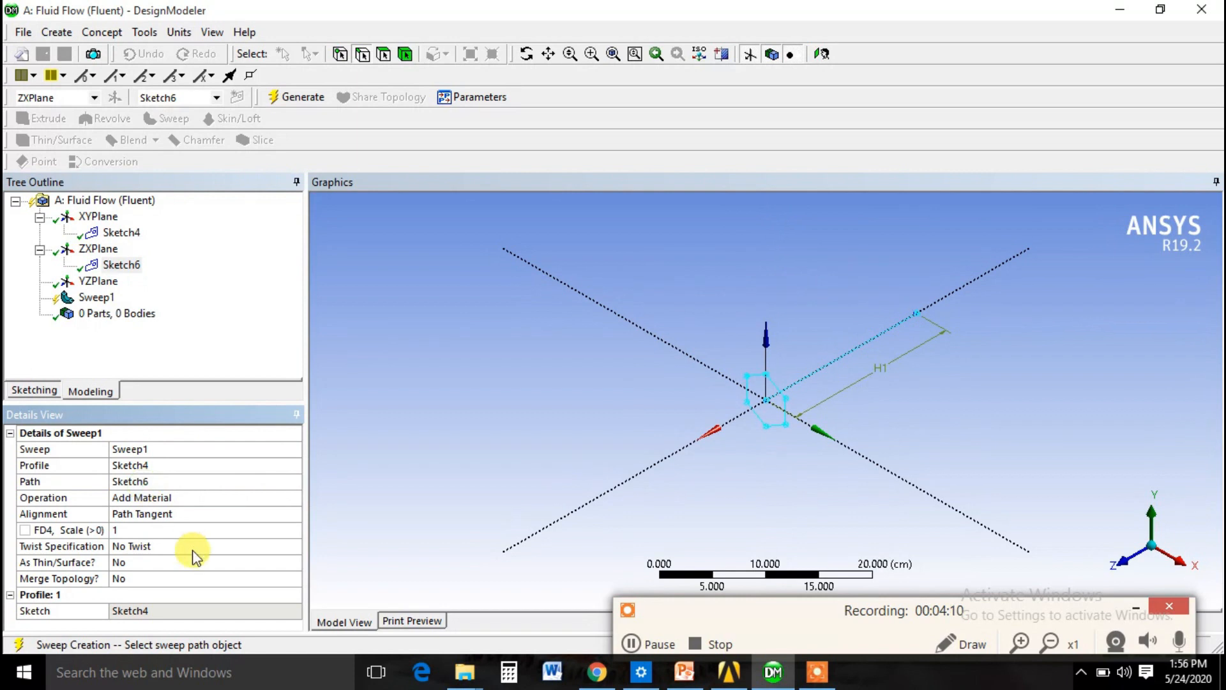
# Generate the sweep of the hexagon sketch along the straight path to create the solid bar.
pyautogui.rightClick(90, 298)
pyautogui.click(128, 324)
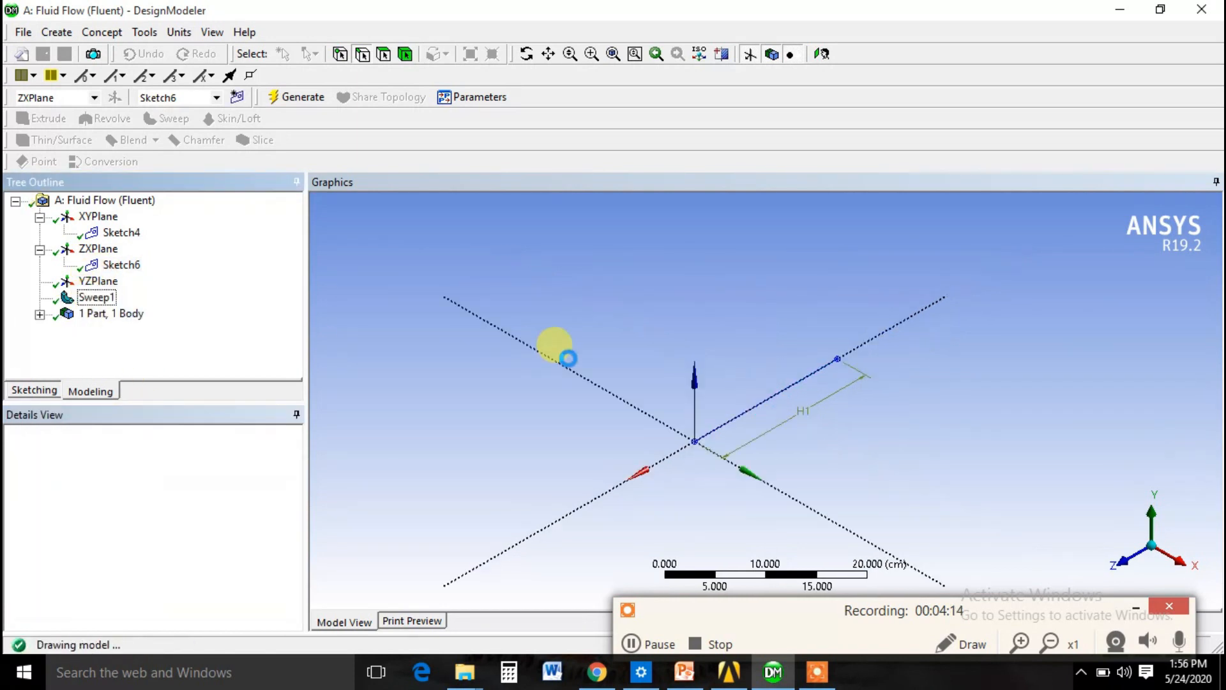
pyautogui.scroll(2, 732, 442)
pyautogui.scroll(-1, 724, 433)
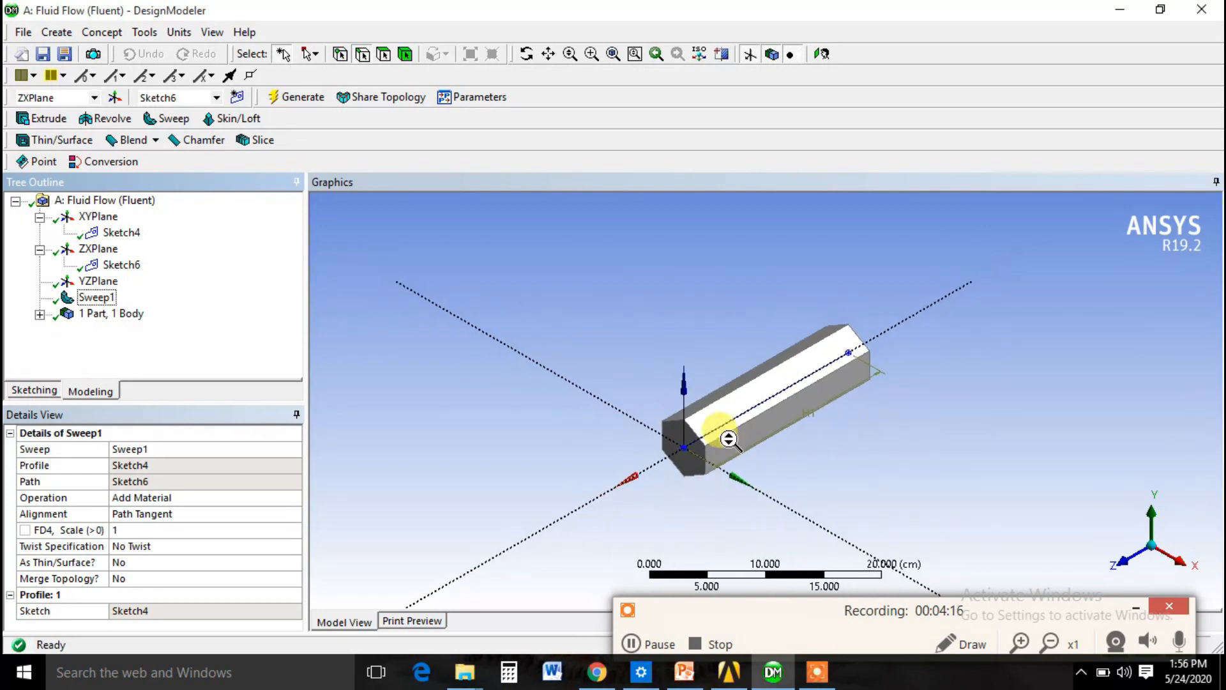
# Examine the swept bar in front and isometric views, and review the details of its profile and path sketches.
pyautogui.click(1122, 560)
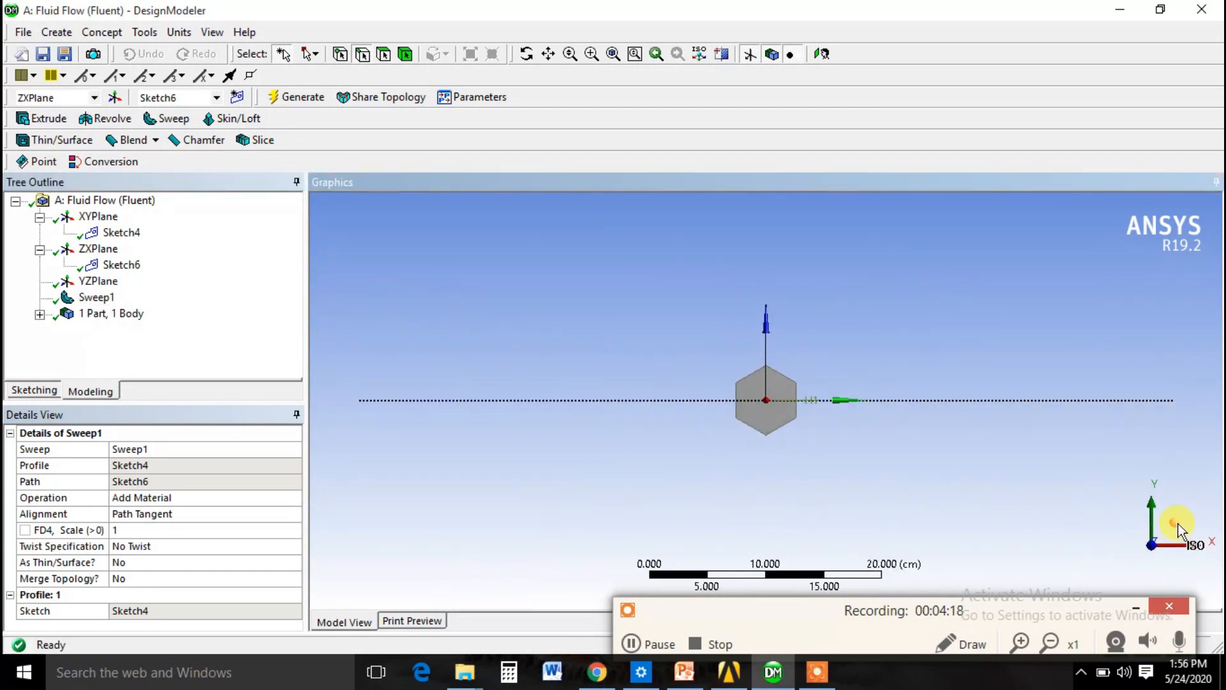
pyautogui.click(1161, 544)
pyautogui.click(1178, 562)
pyautogui.click(1125, 520)
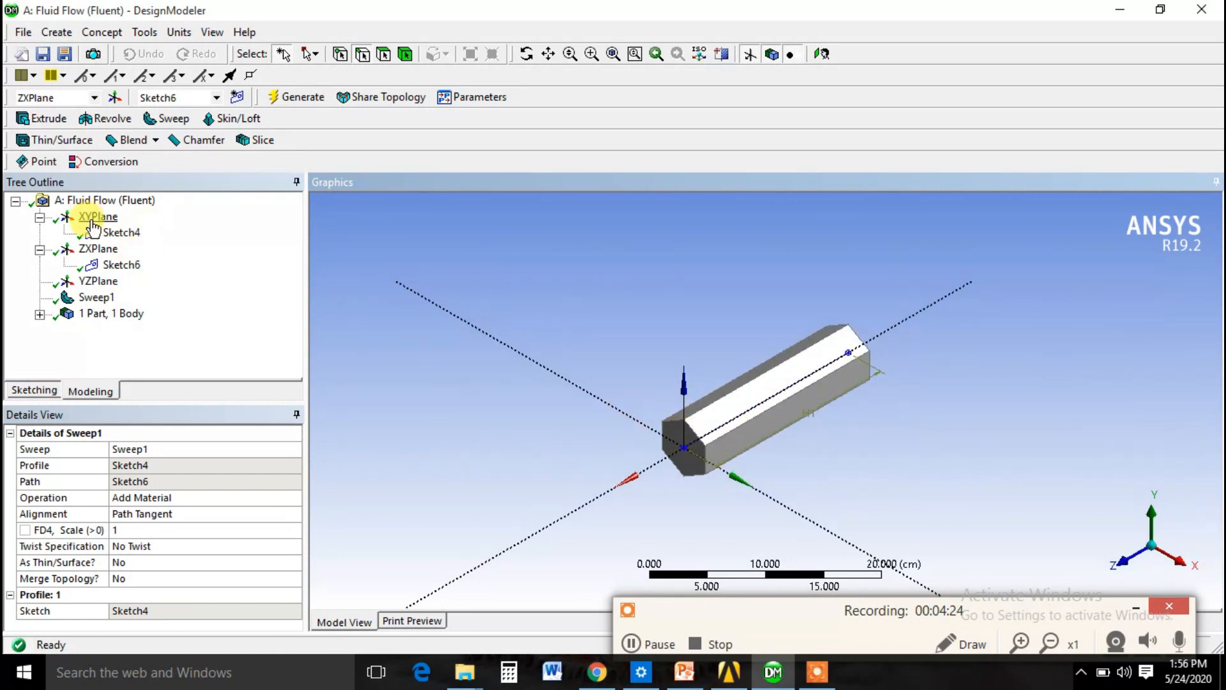
pyautogui.click(120, 234)
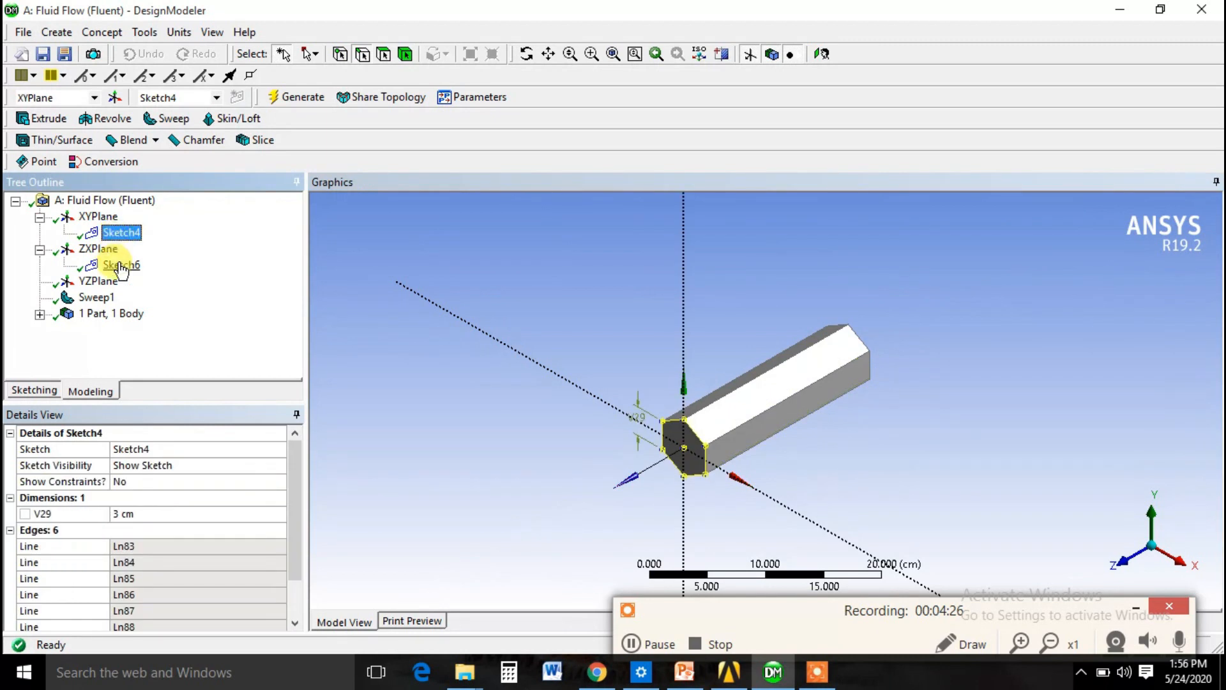
pyautogui.click(120, 266)
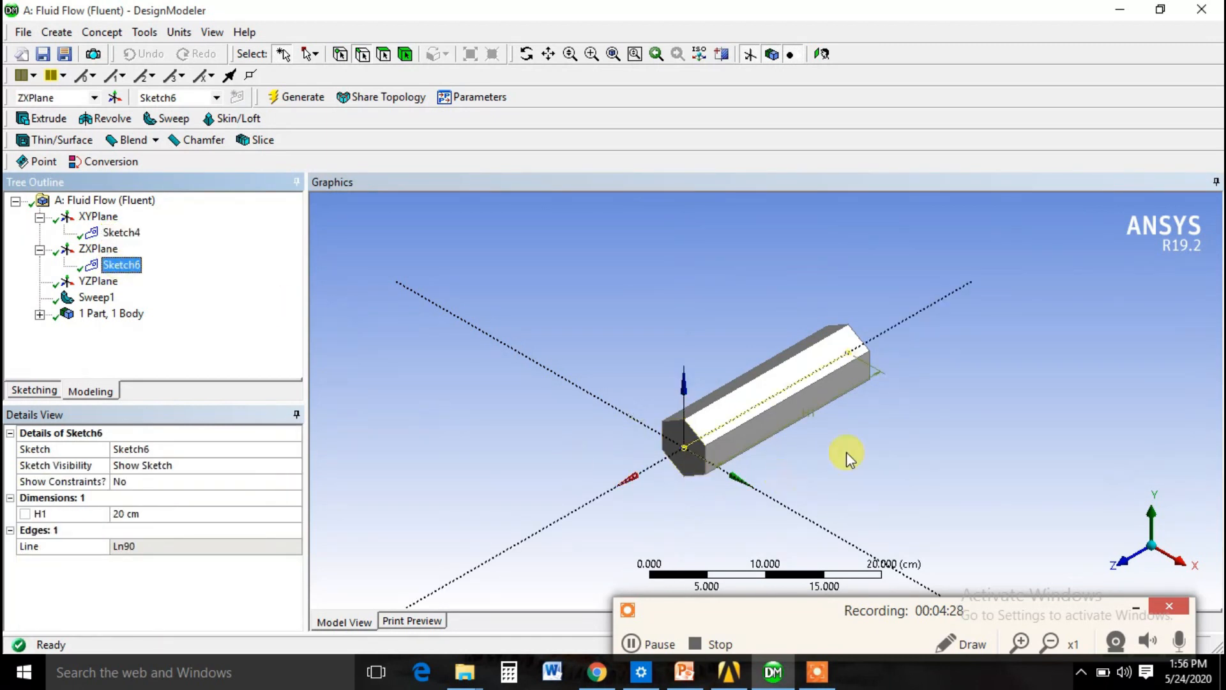
pyautogui.scroll(-1, 528, 421)
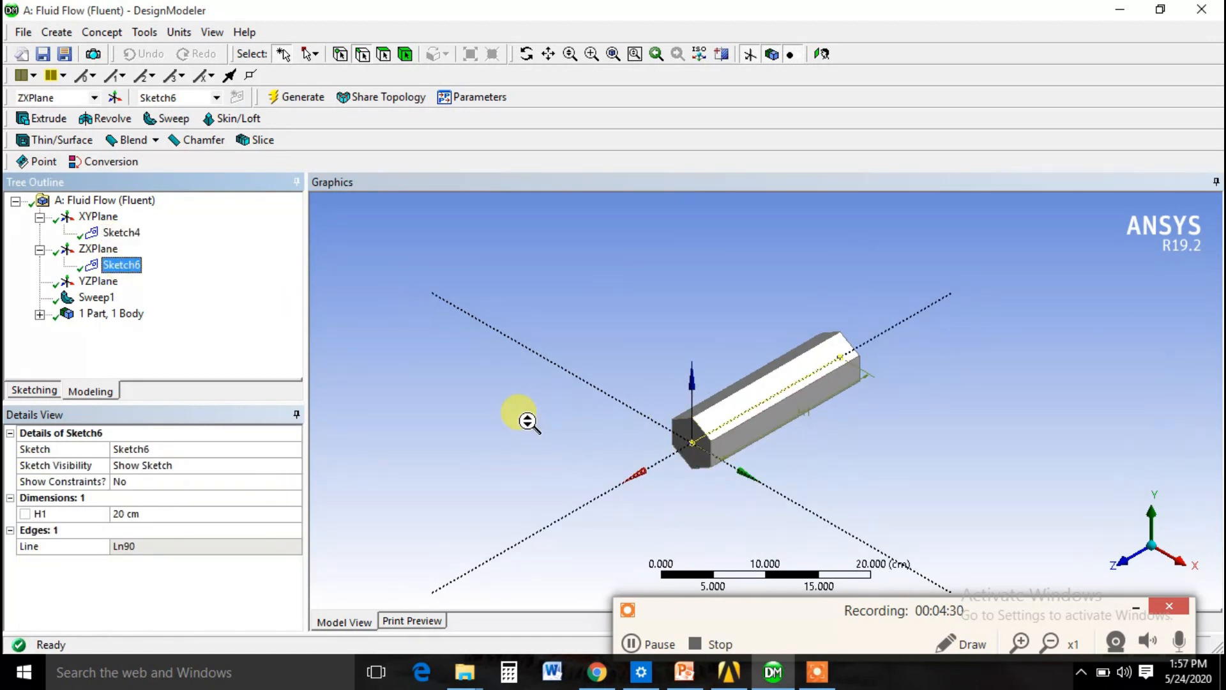
# Start a linear Pattern feature and assign the swept hexagonal bar as its geometry.
pyautogui.click(53, 33)
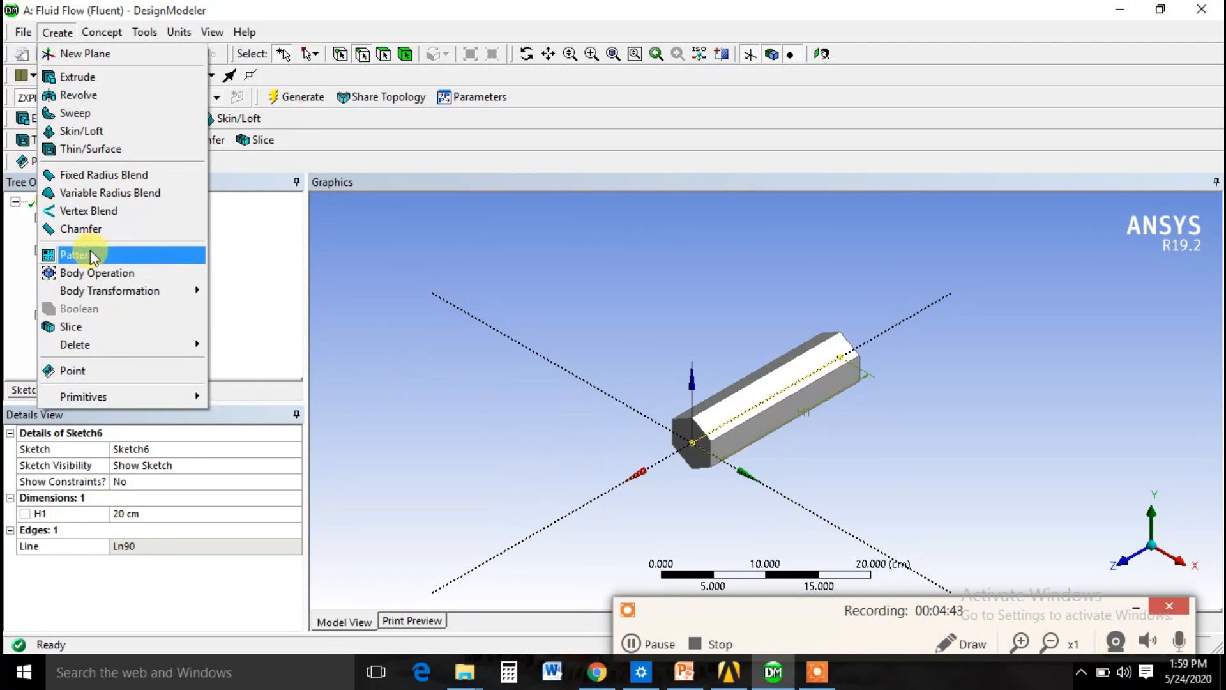
pyautogui.click(92, 255)
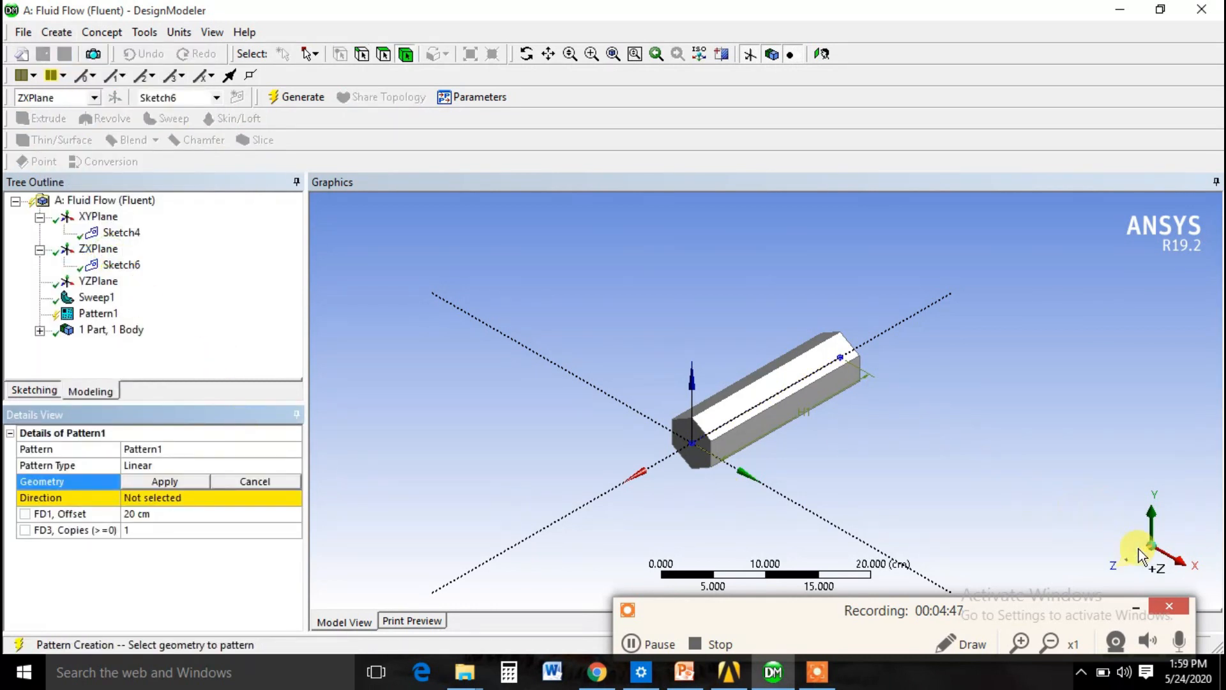
pyautogui.click(1131, 567)
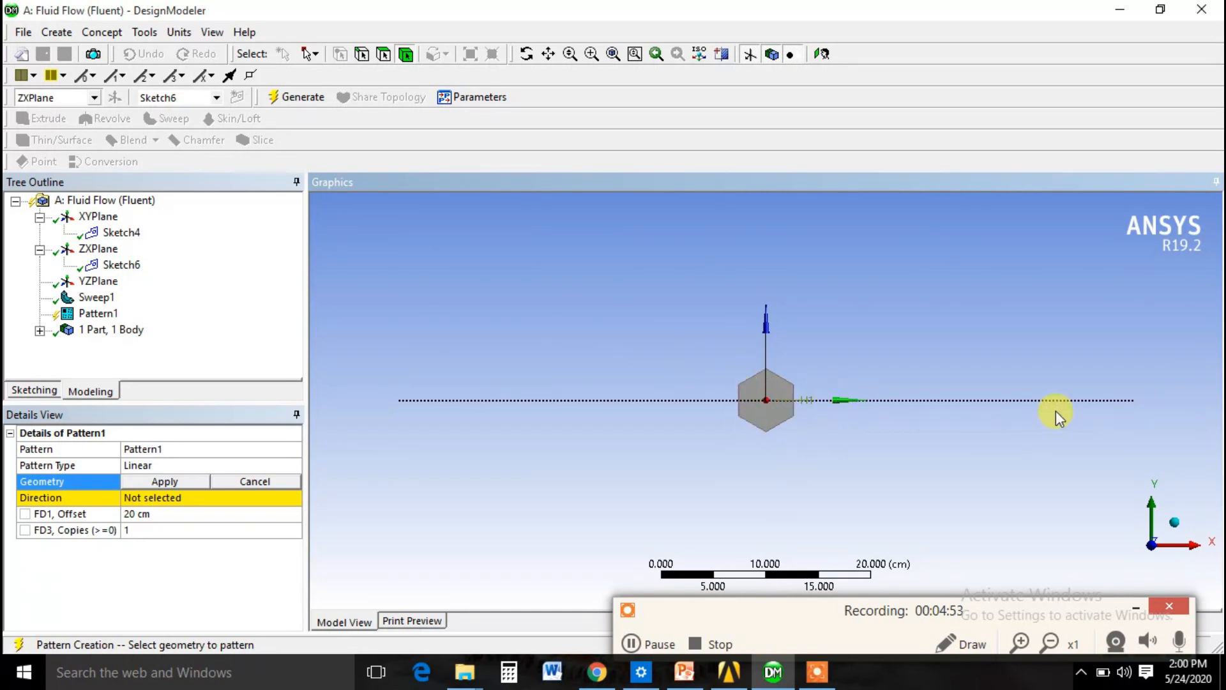
pyautogui.click(176, 464)
pyautogui.click(165, 481)
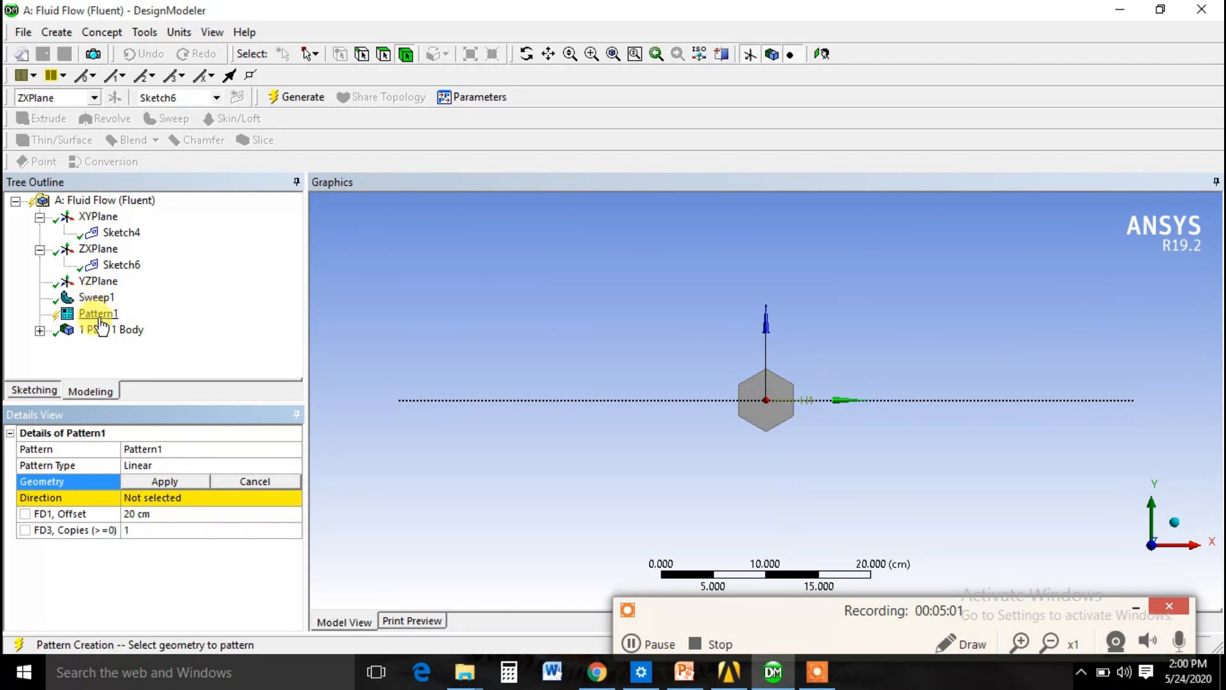
pyautogui.click(93, 297)
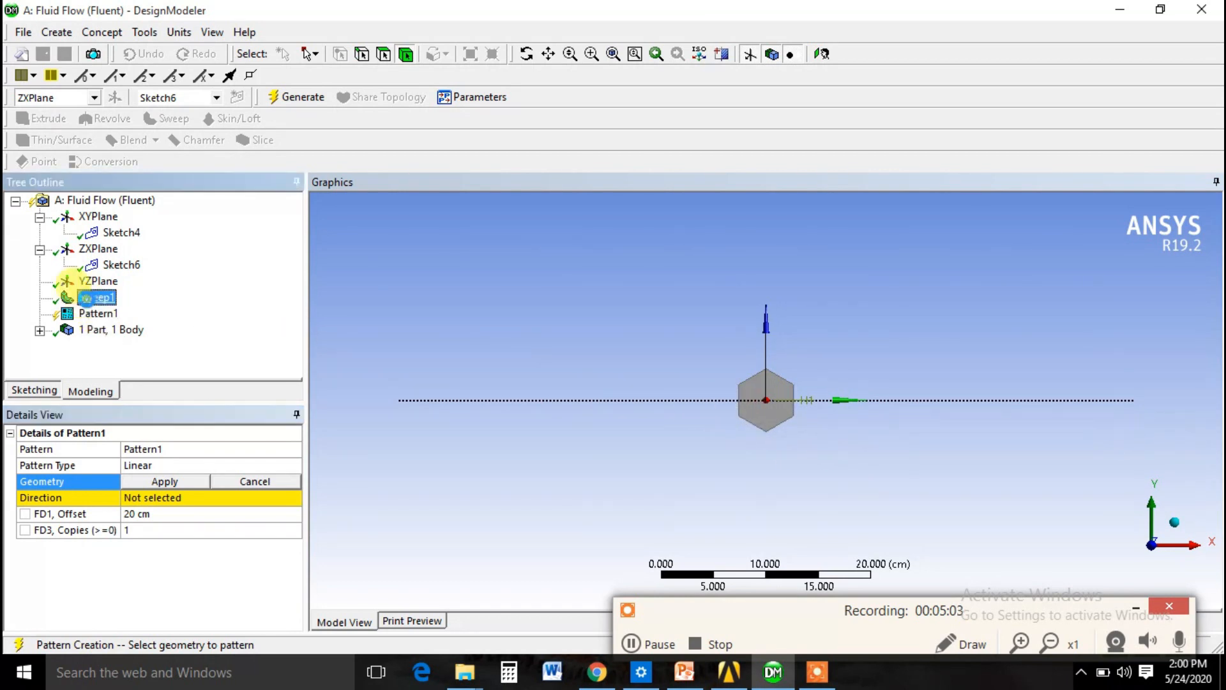
pyautogui.click(165, 481)
pyautogui.click(163, 480)
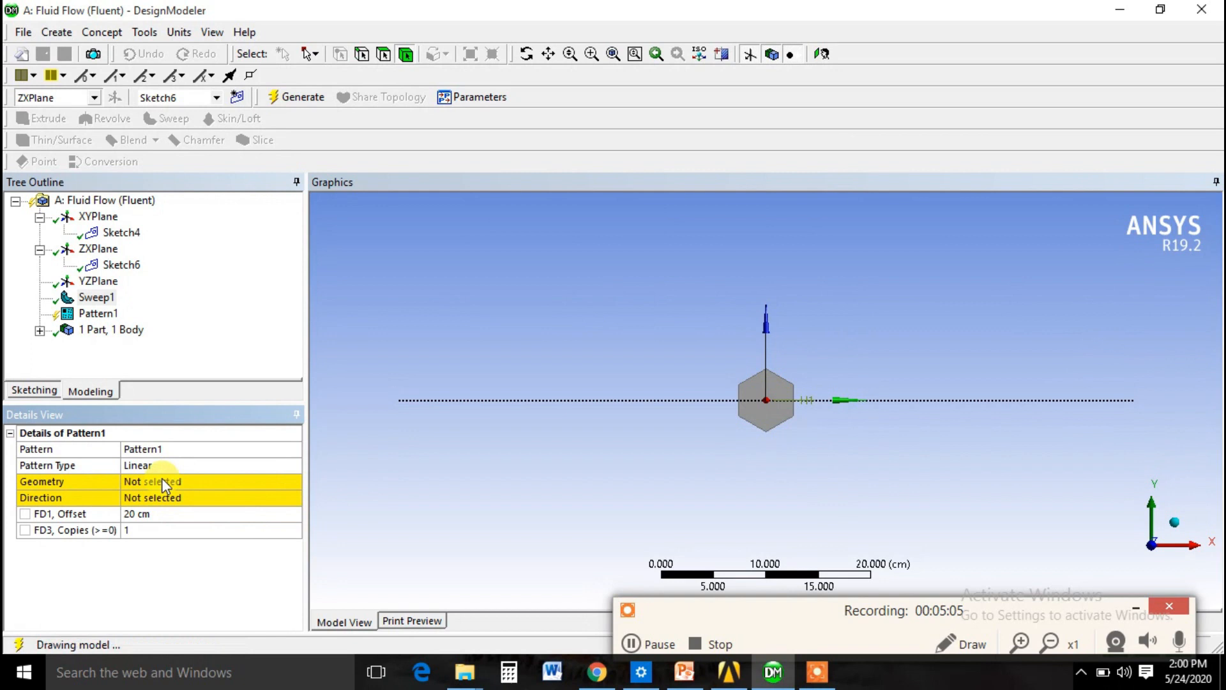
pyautogui.click(1173, 522)
pyautogui.click(1122, 555)
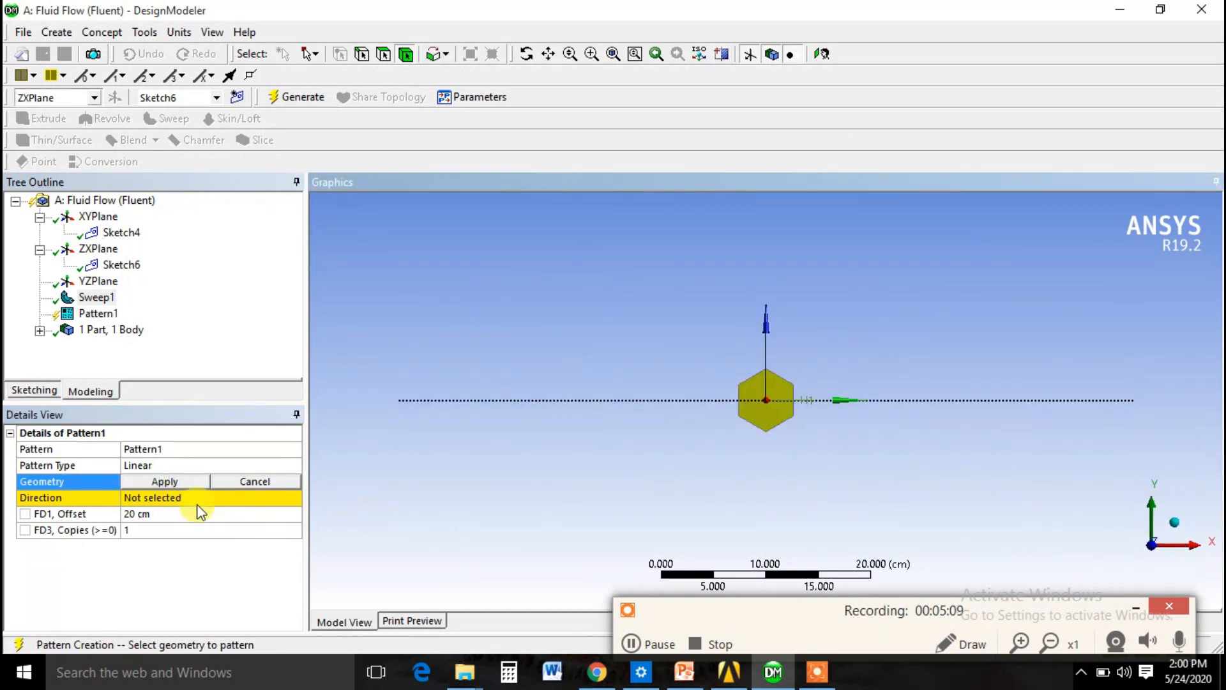
pyautogui.click(170, 482)
# Assign the normal of the ZXPlane as the direction of the linear pattern.
pyautogui.click(177, 500)
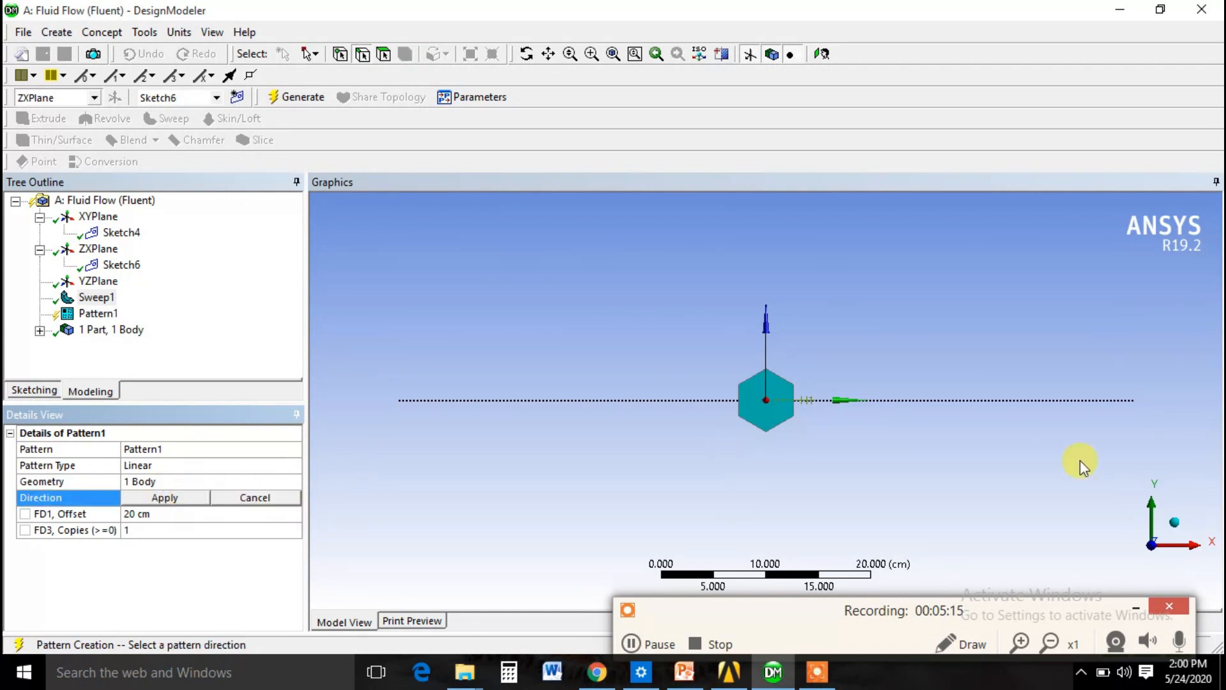
pyautogui.click(1177, 524)
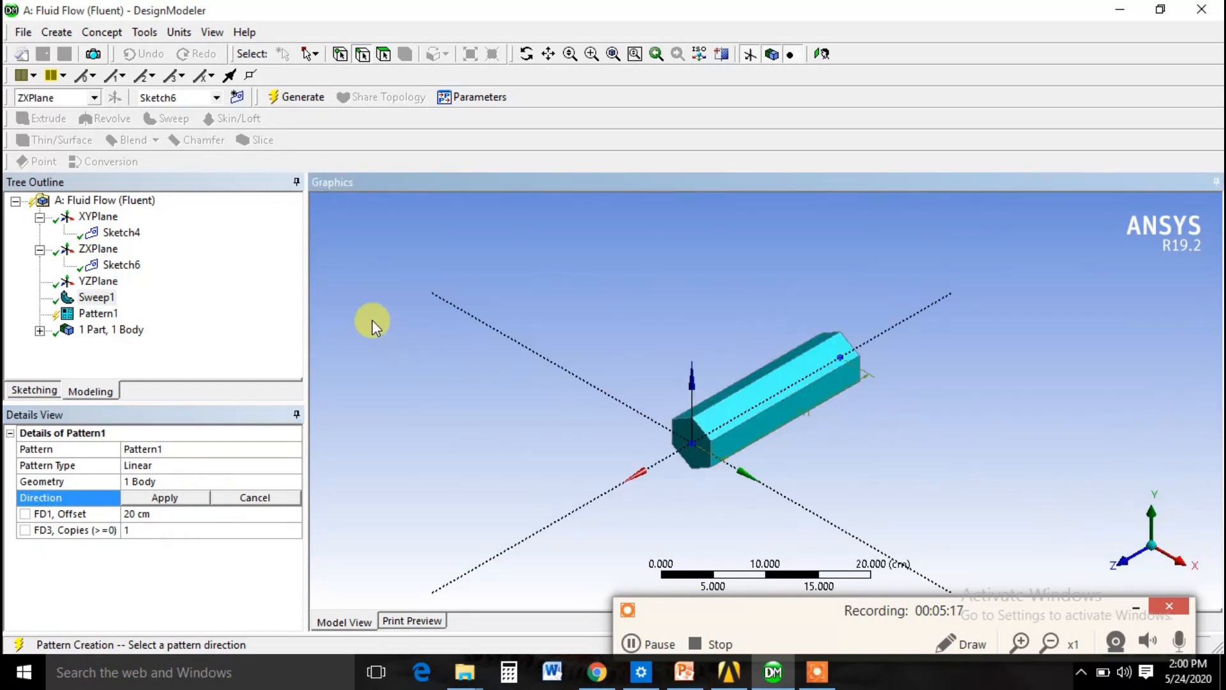
pyautogui.click(89, 218)
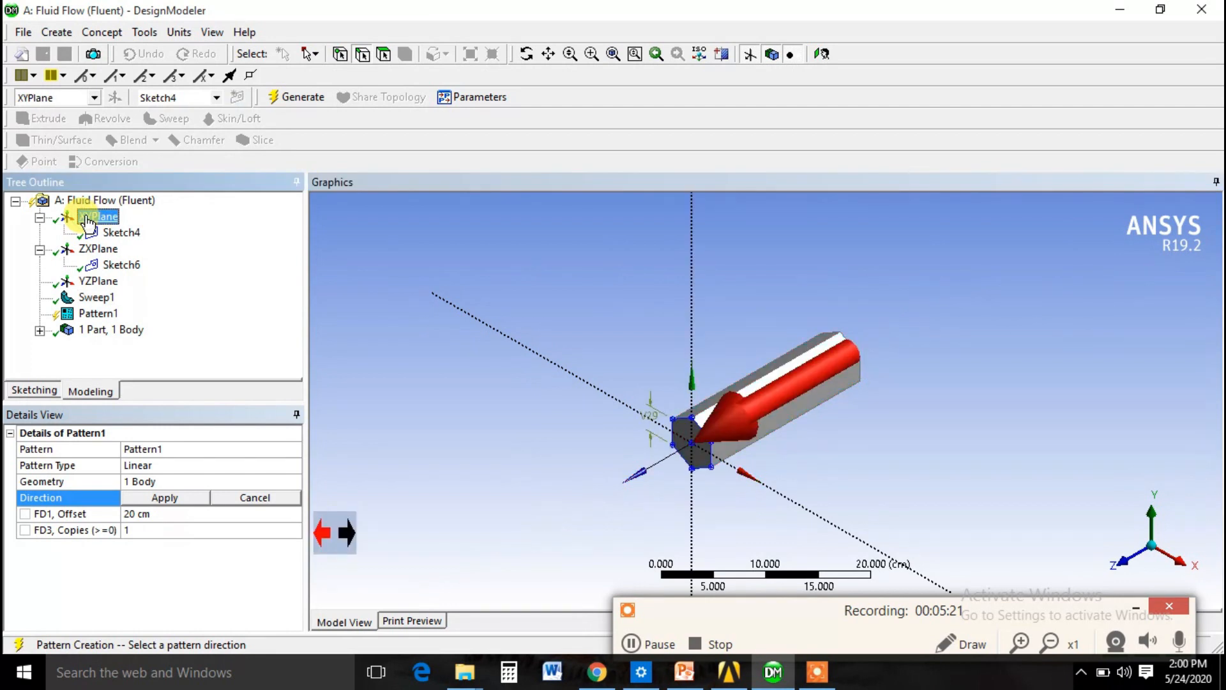
pyautogui.click(97, 249)
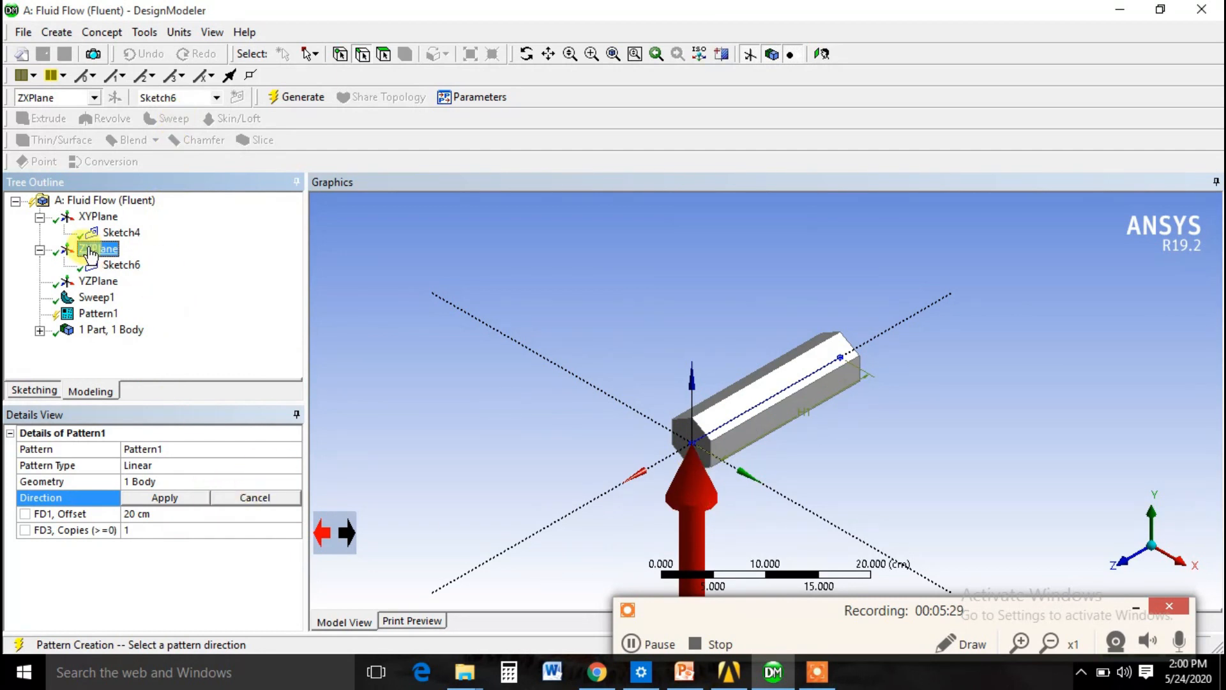
pyautogui.click(164, 500)
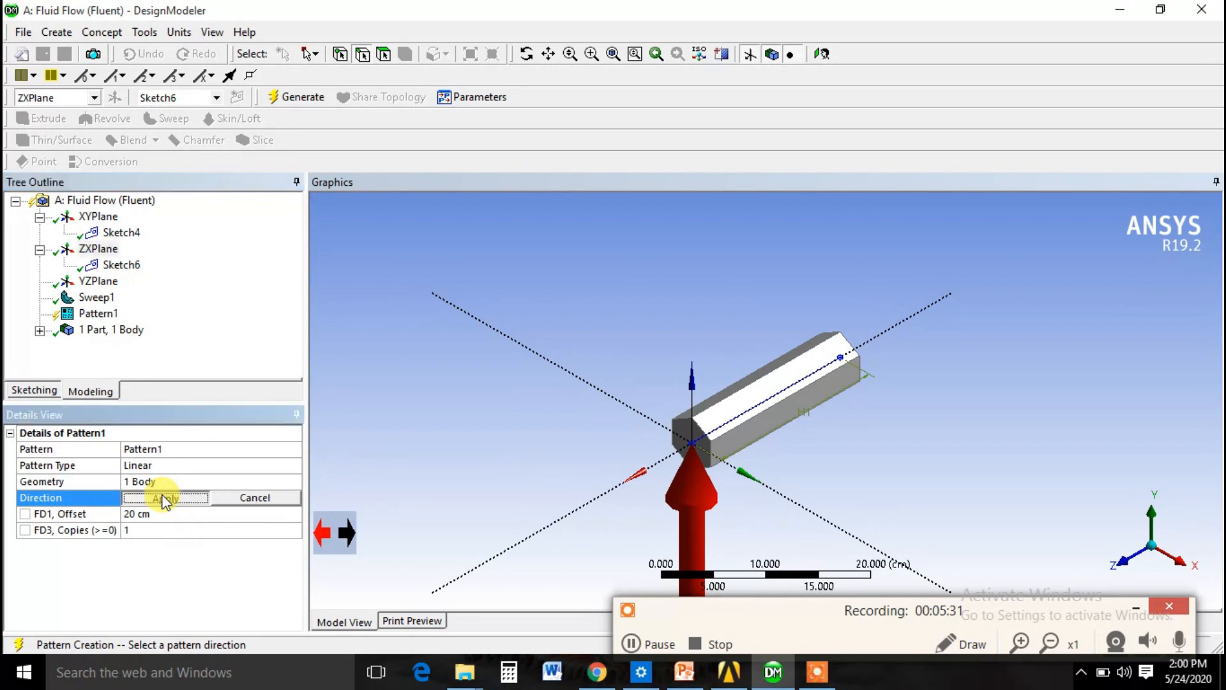
# Set the pattern's offset to 6 cm and its number of copies to 5.
pyautogui.click(141, 514)
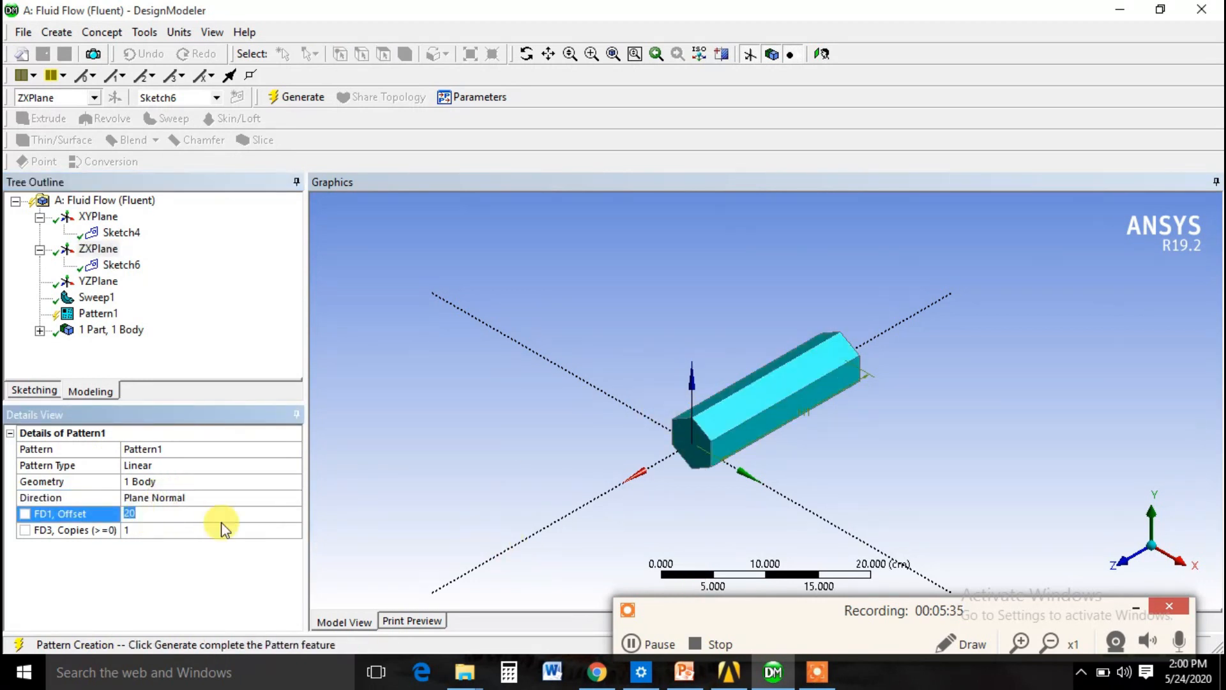
pyautogui.write('6')
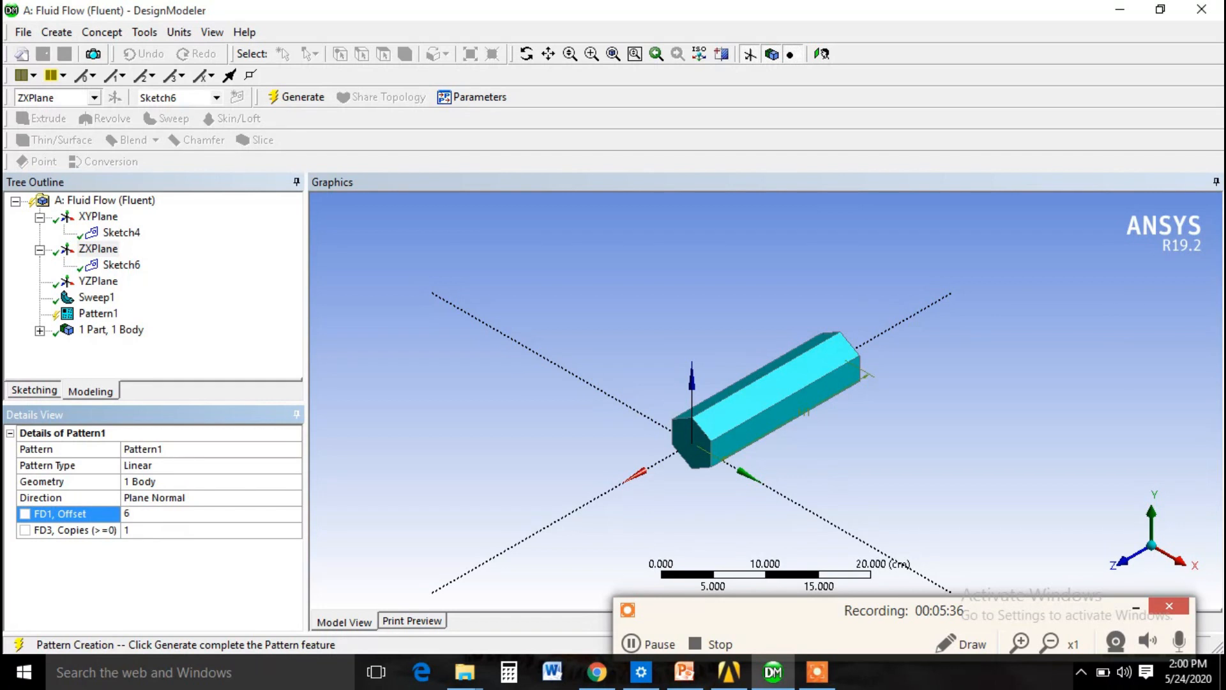
pyautogui.click(169, 530)
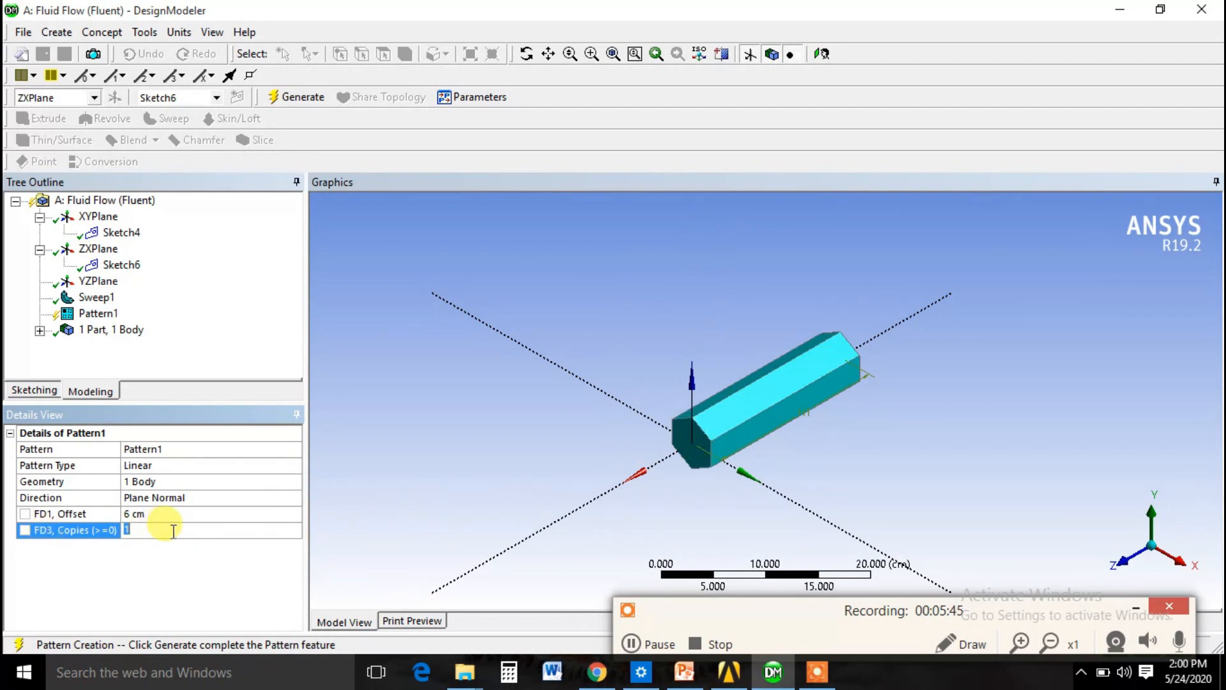
pyautogui.write('5')
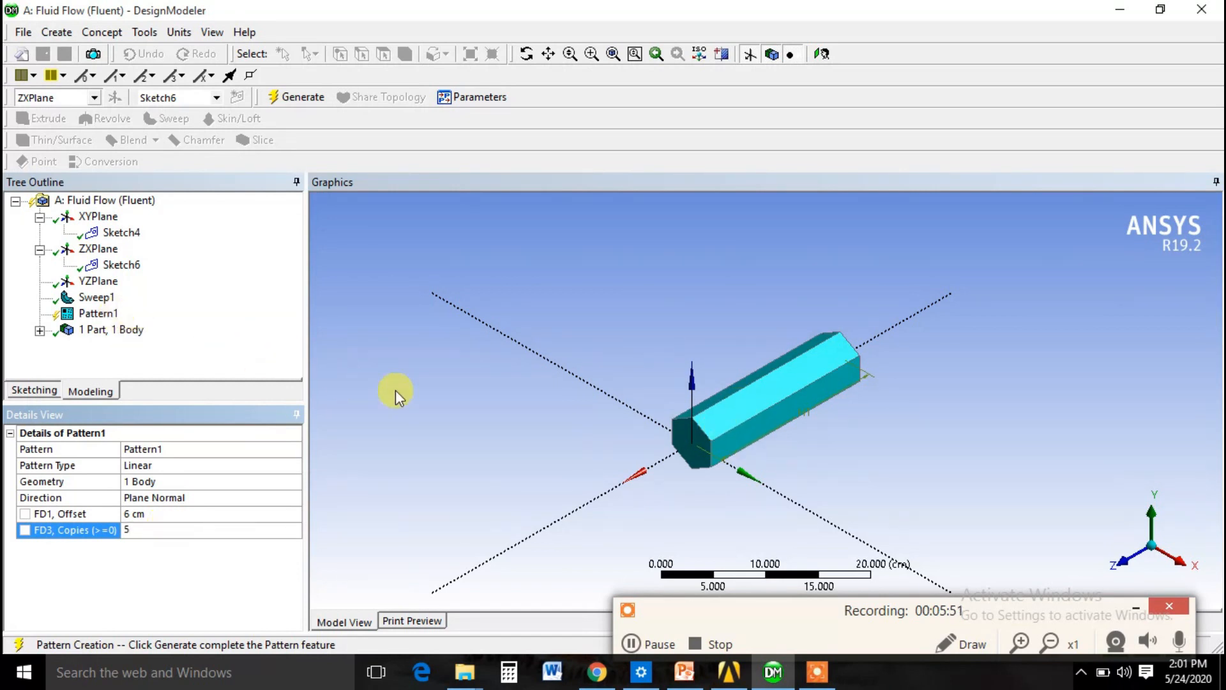
# Change the pattern's offset to 10 cm and generate the vertical row of hexagonal bars.
pyautogui.rightClick(92, 313)
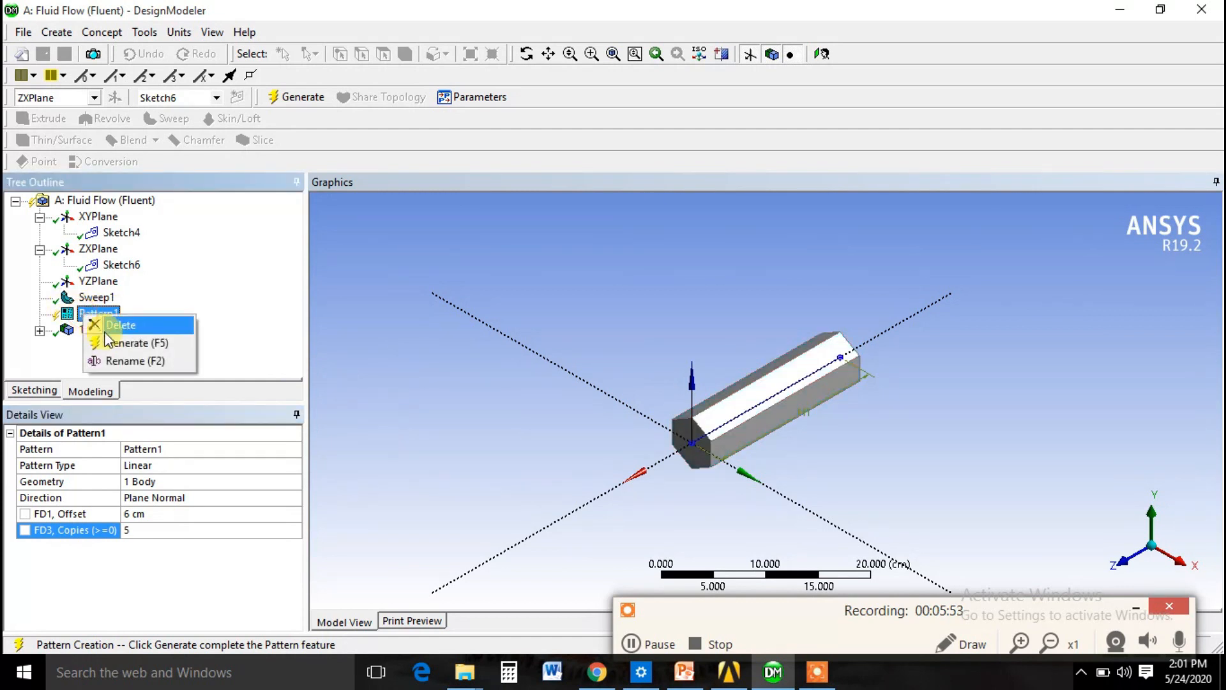
pyautogui.click(246, 333)
pyautogui.click(155, 515)
pyautogui.write('10')
pyautogui.press('Return')
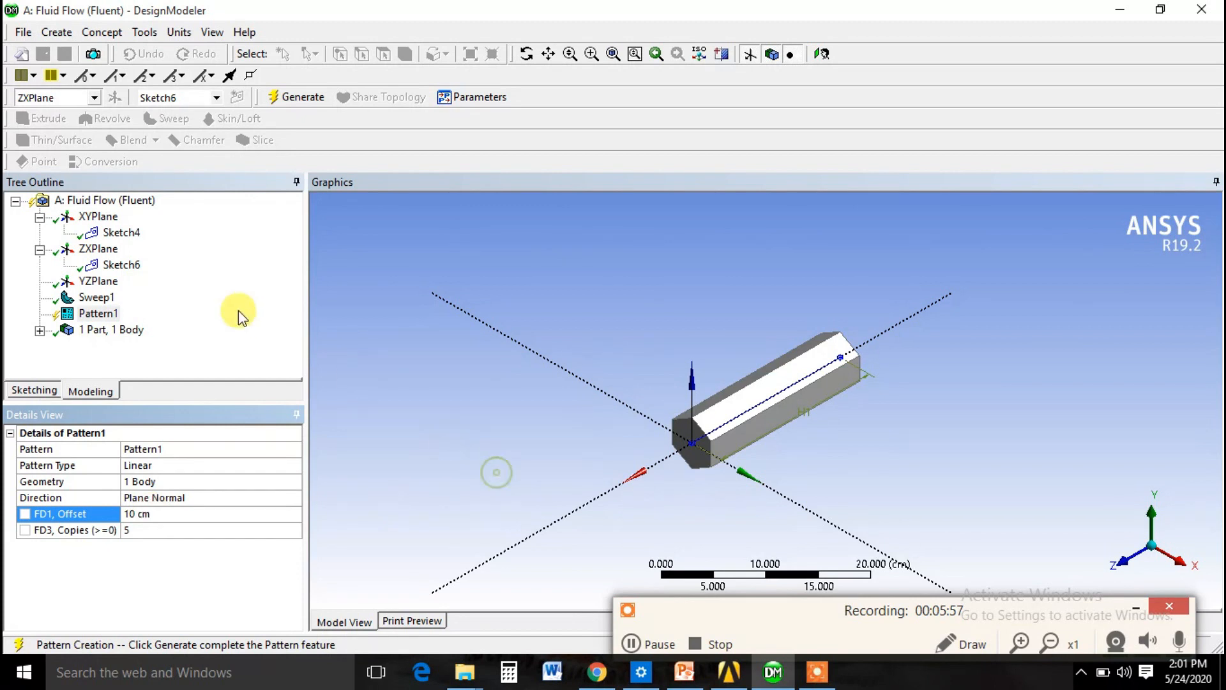
pyautogui.rightClick(97, 313)
pyautogui.click(128, 342)
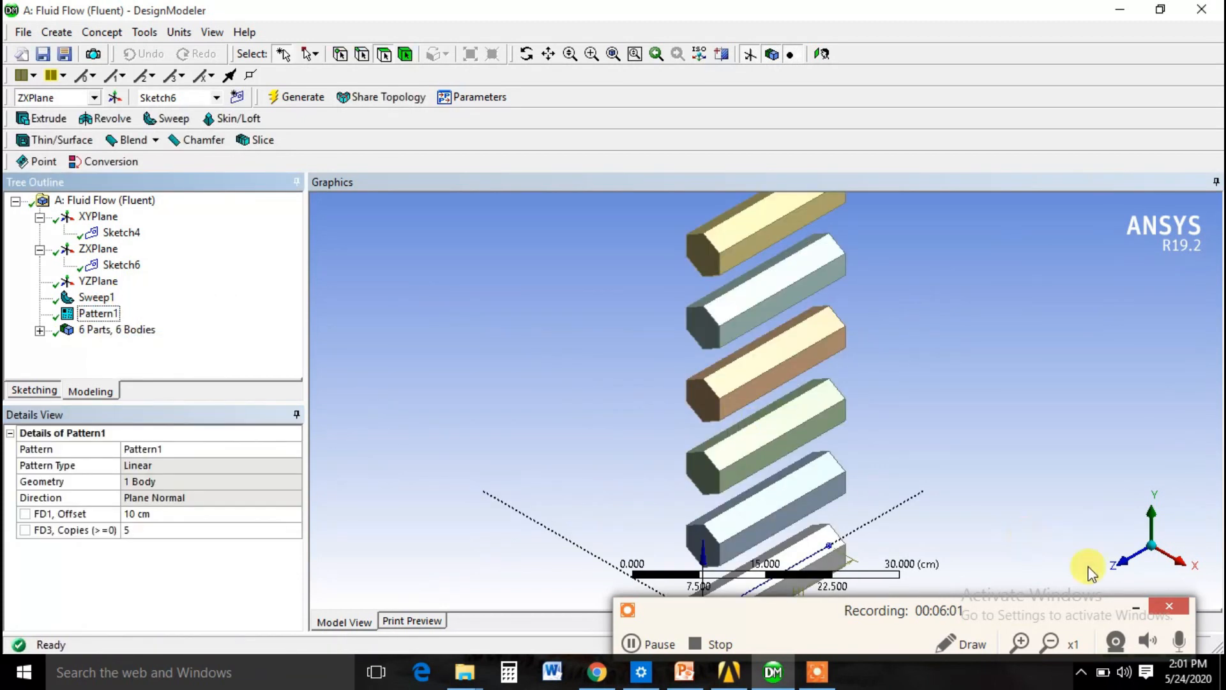
# Start a second linear Pattern feature and assign all six stacked hexagonal bars as its geometry.
pyautogui.click(1120, 560)
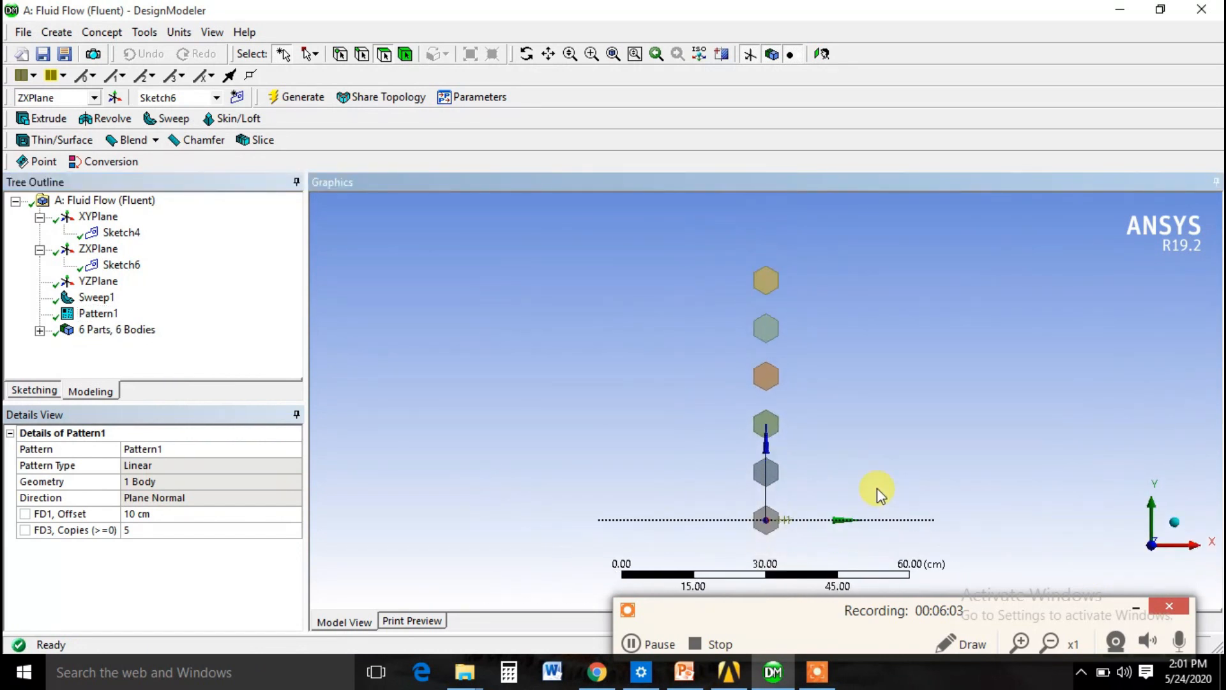
pyautogui.click(769, 419)
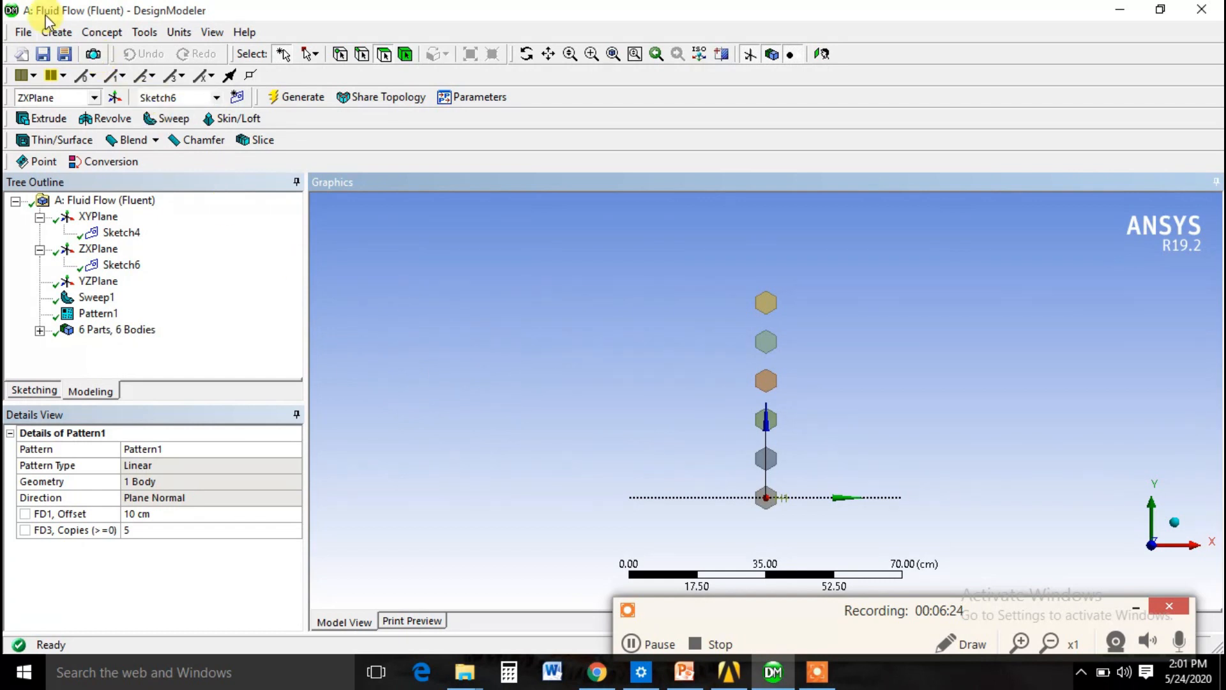
pyautogui.click(57, 32)
pyautogui.click(79, 255)
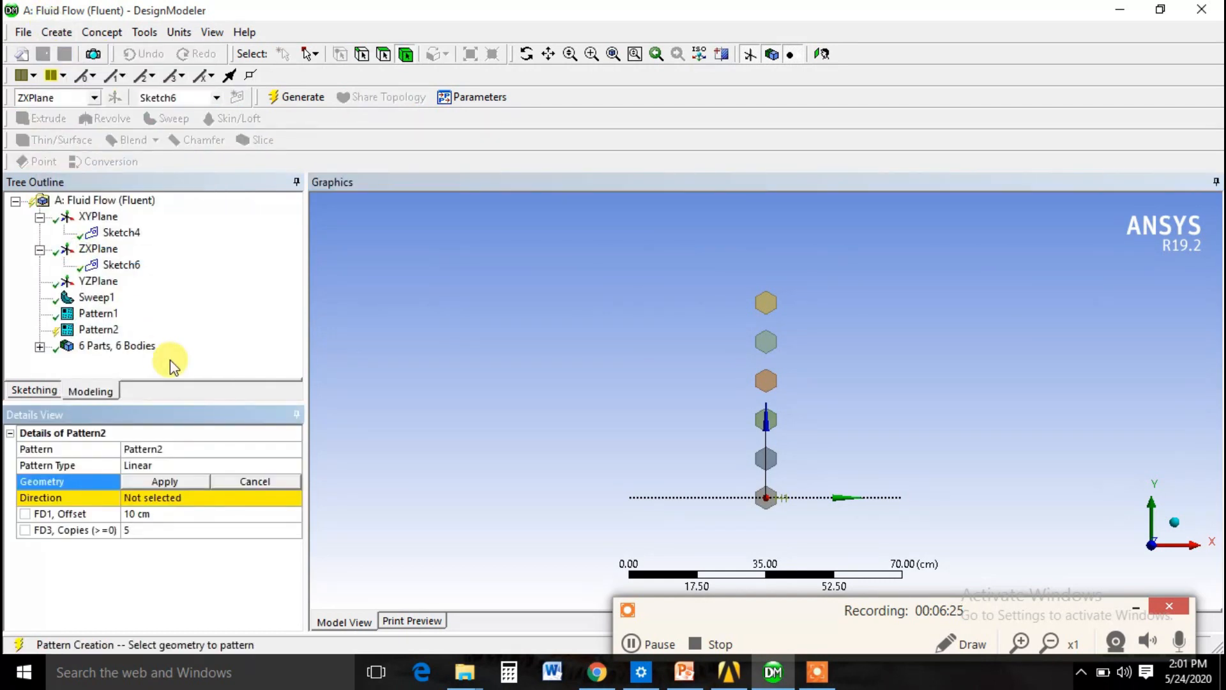
pyautogui.click(768, 499)
pyautogui.keyDown('ctrl'); pyautogui.click(772, 459); pyautogui.keyUp('ctrl')
pyautogui.keyDown('ctrl'); pyautogui.click(767, 419); pyautogui.keyUp('ctrl')
pyautogui.keyDown('ctrl'); pyautogui.click(767, 382); pyautogui.keyUp('ctrl')
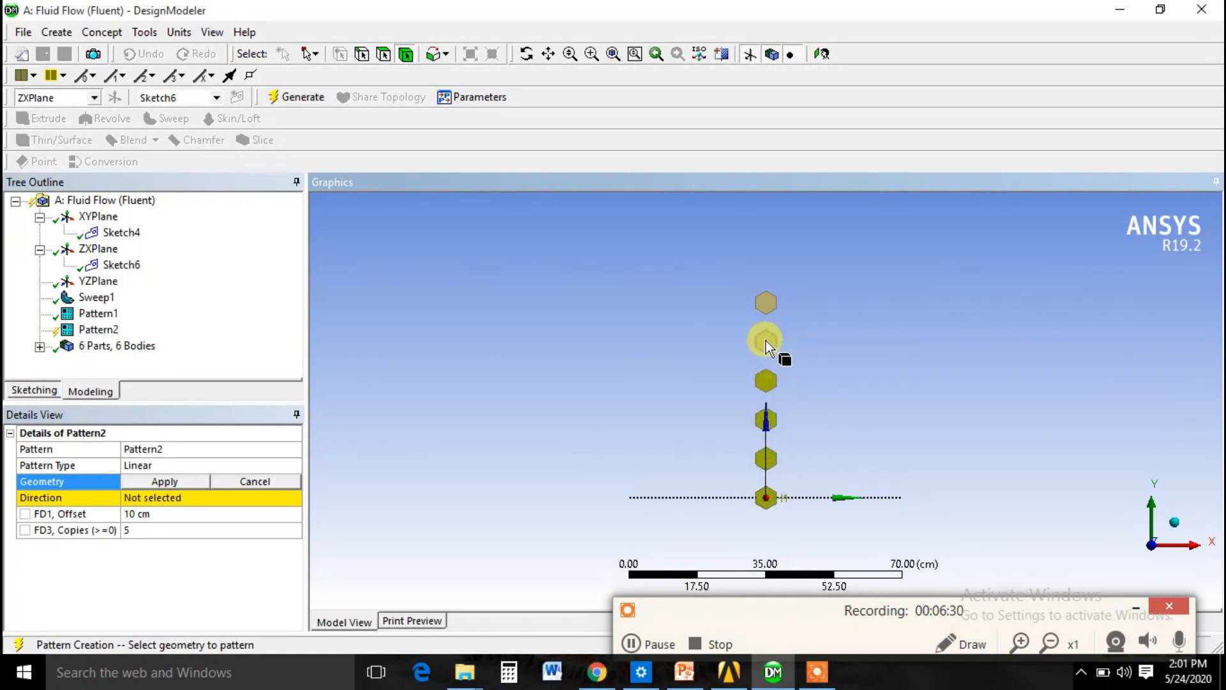
pyautogui.click(139, 482)
# Assign the YZPlane normal as the second pattern's direction and generate it with a 10 cm offset and 5 copies.
pyautogui.click(155, 504)
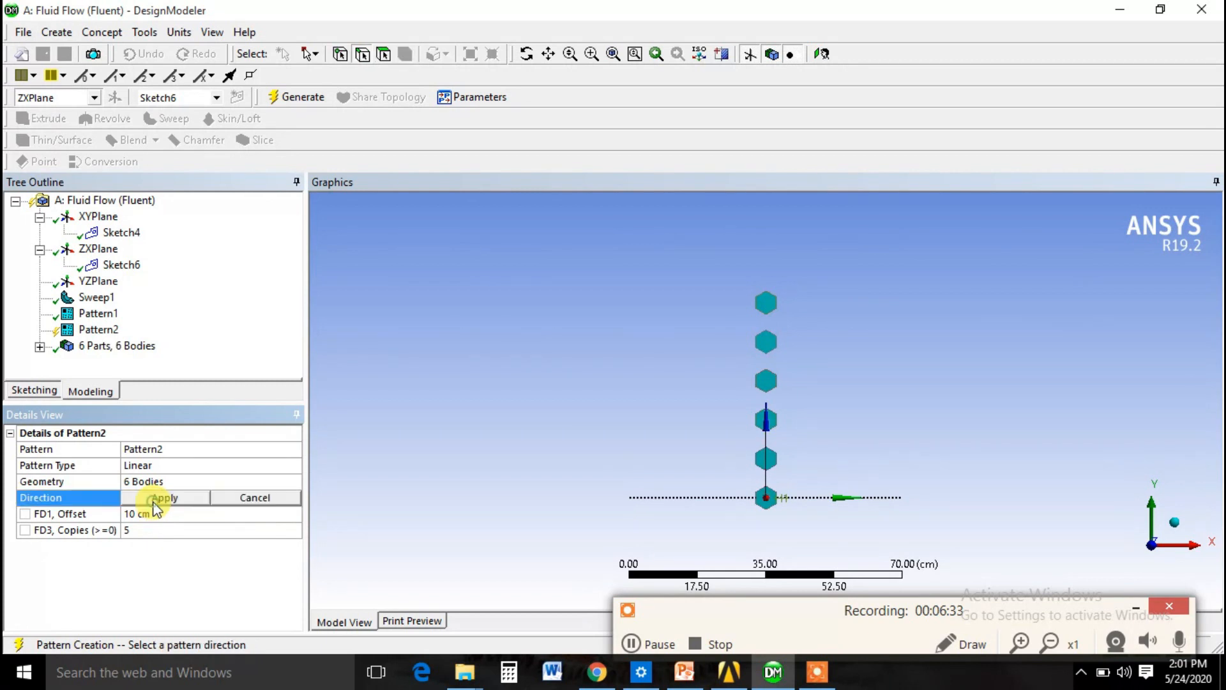
pyautogui.click(1173, 523)
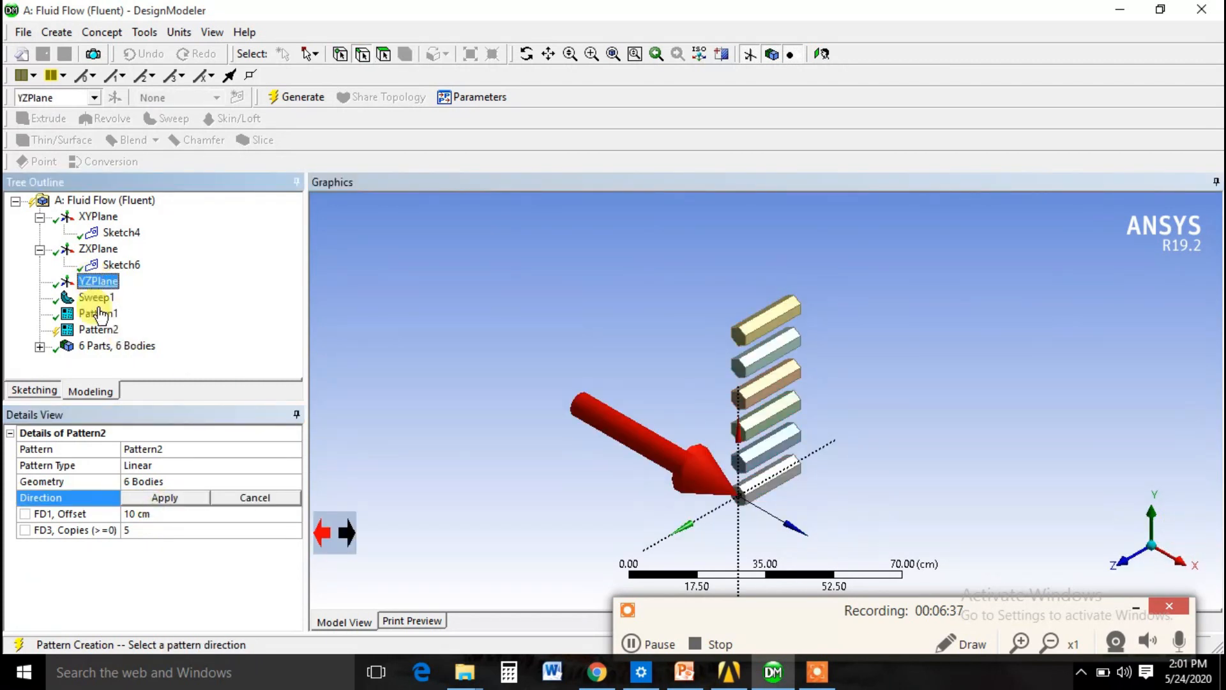
pyautogui.click(164, 498)
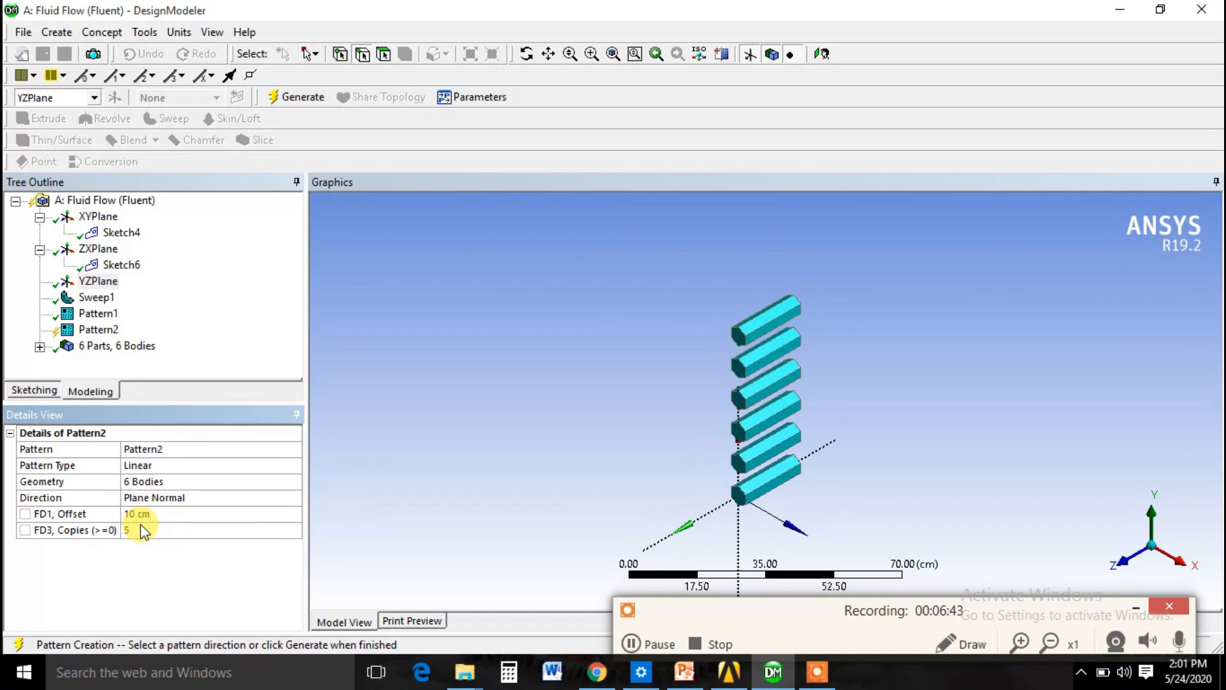
pyautogui.rightClick(103, 331)
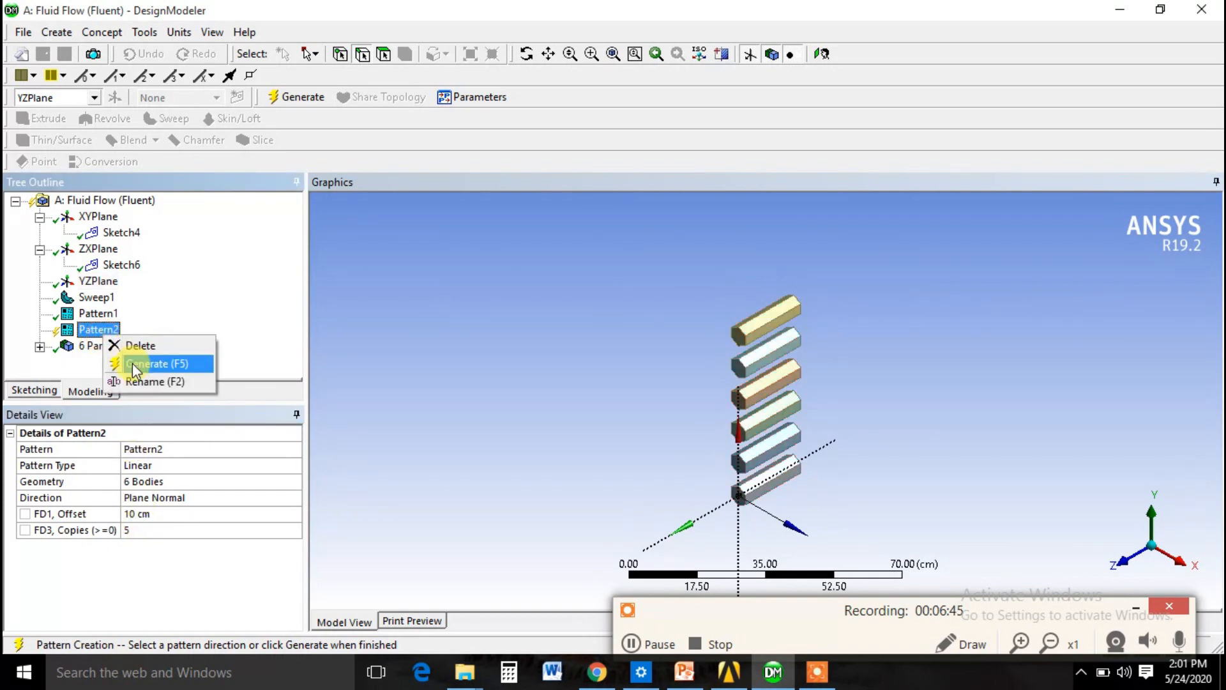
pyautogui.click(136, 366)
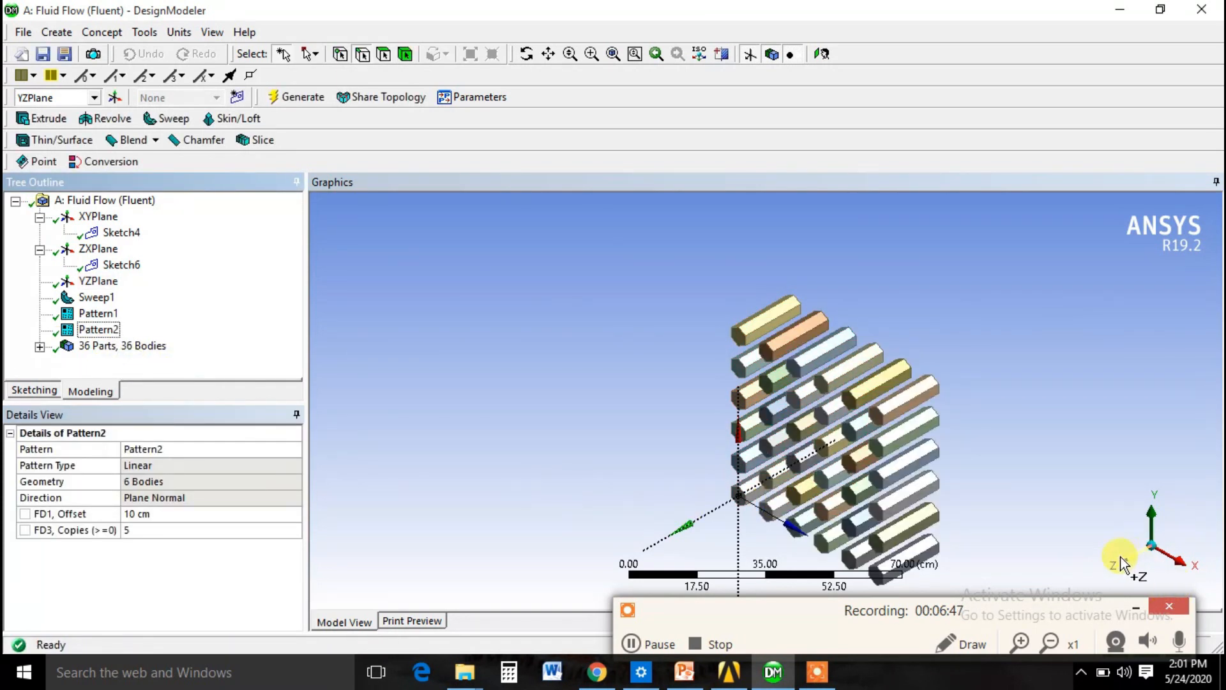
# Delete both linear patterns, Pattern2 and Pattern1, leaving only the swept hexagonal bar.
pyautogui.click(1122, 564)
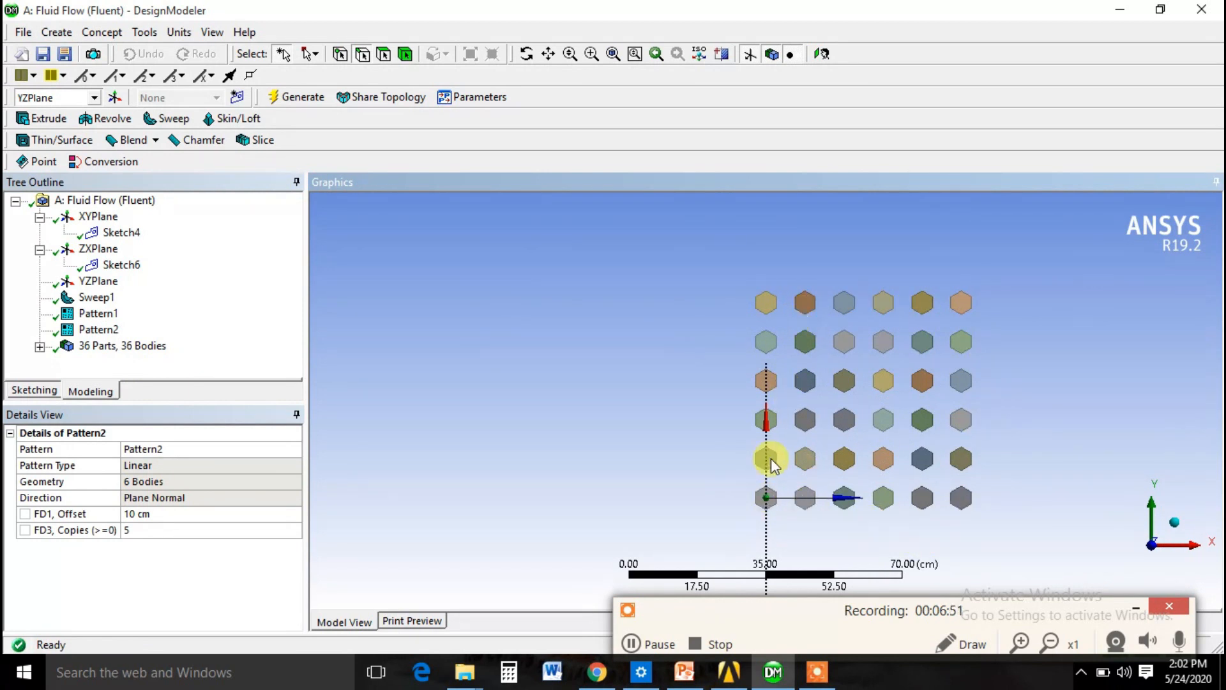
pyautogui.click(108, 349)
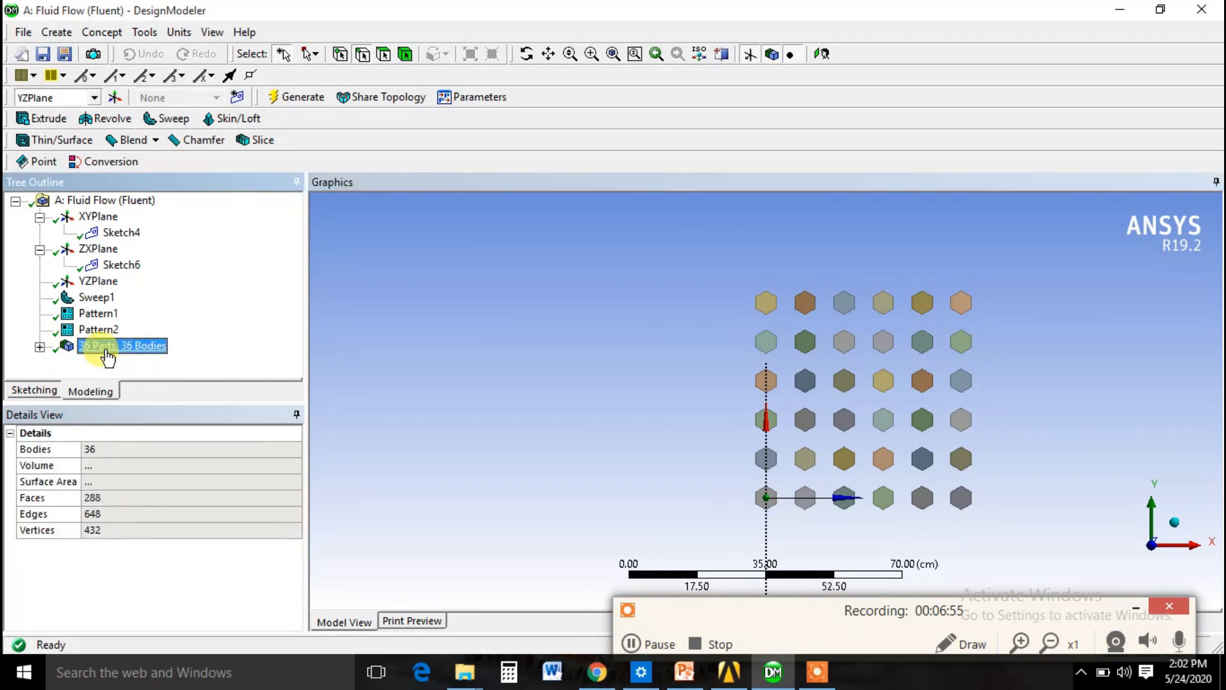
pyautogui.rightClick(100, 332)
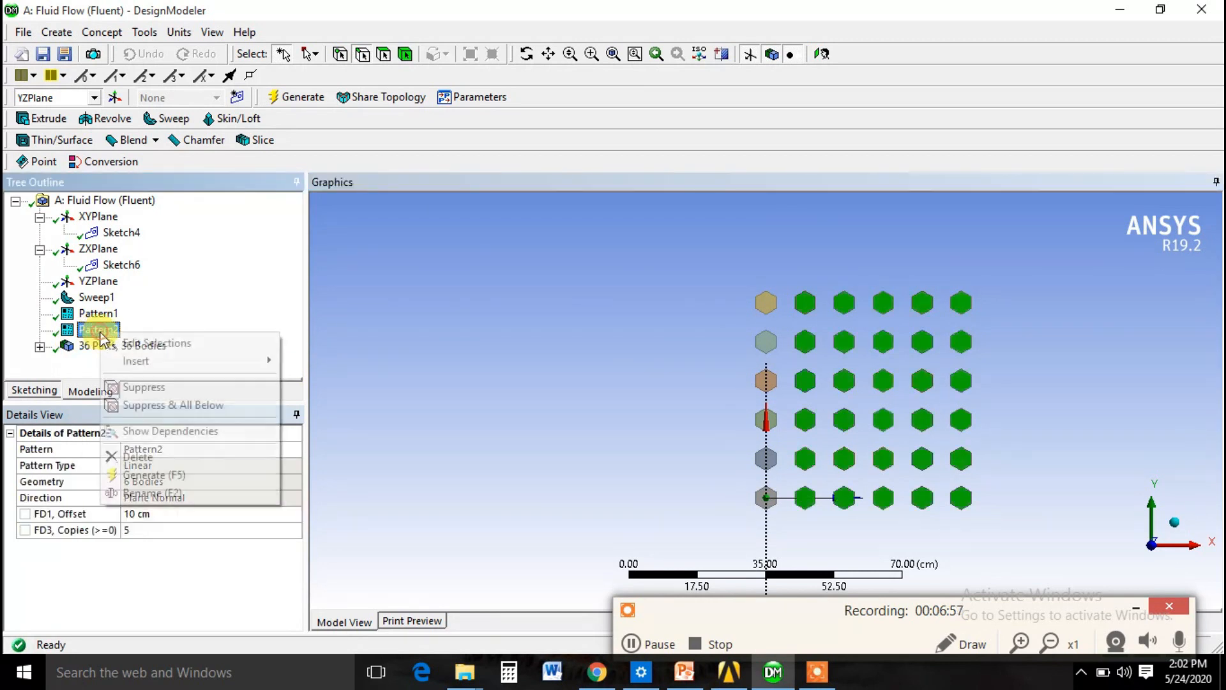
pyautogui.click(147, 454)
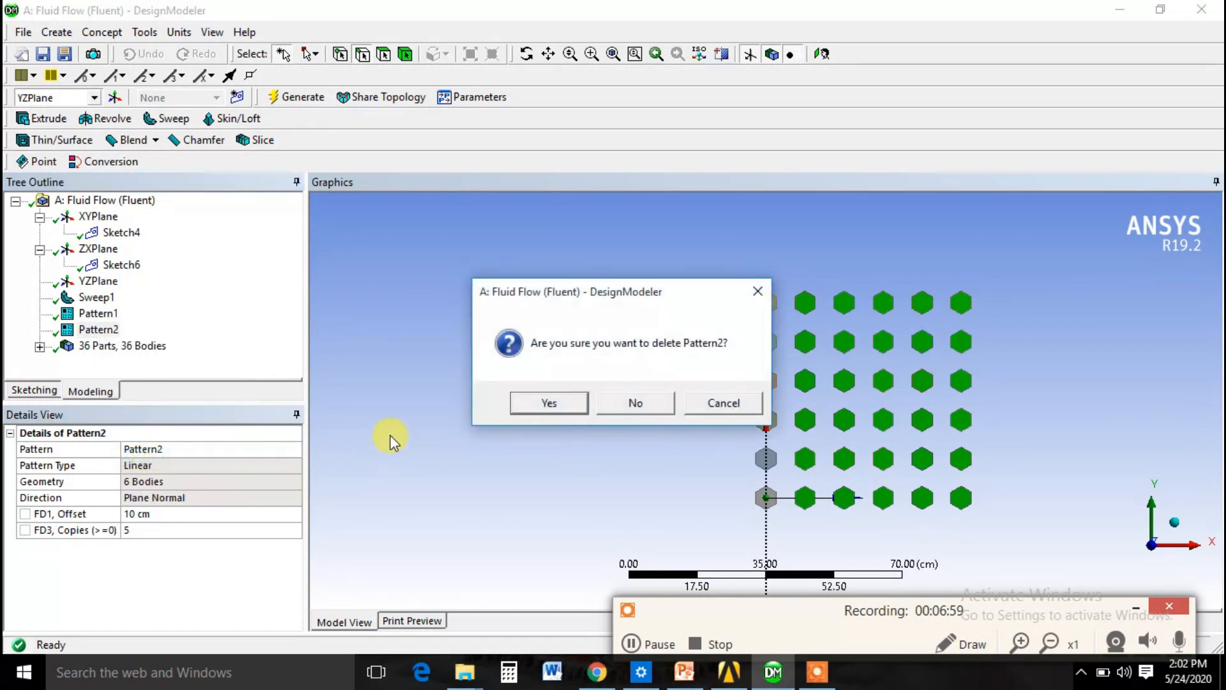
pyautogui.click(539, 404)
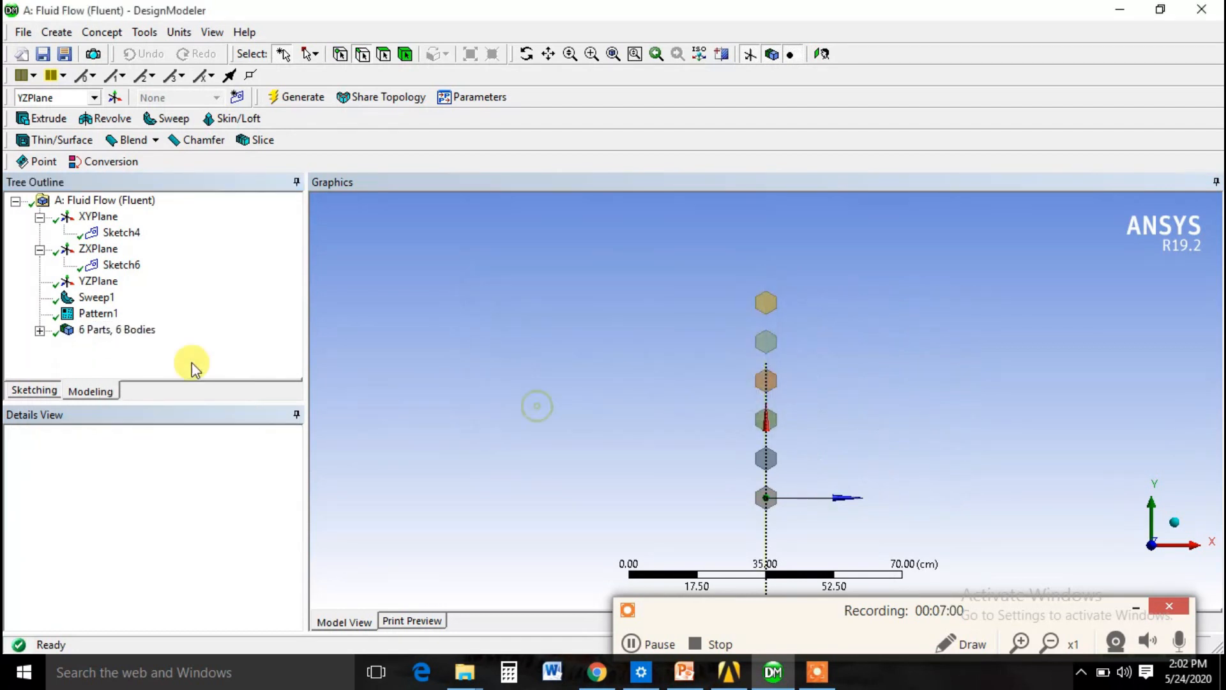
pyautogui.rightClick(104, 320)
pyautogui.click(148, 442)
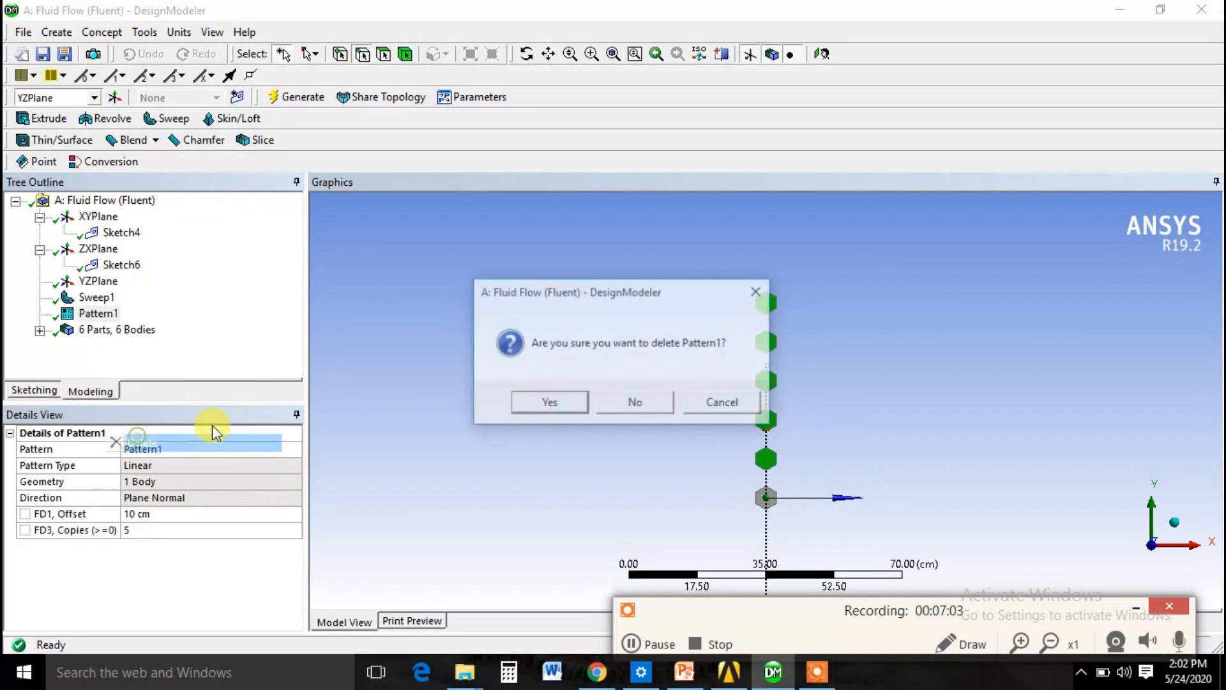
pyautogui.click(570, 402)
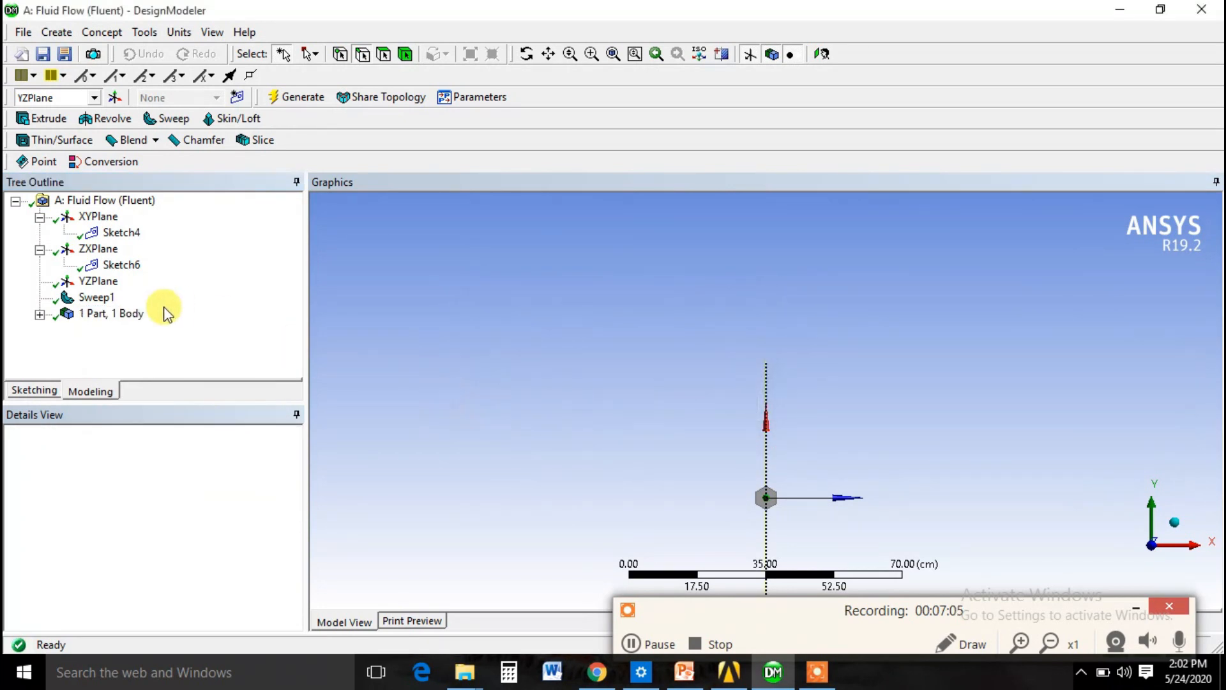
# Start a Circular Pattern feature and assign the swept hexagonal bar as its geometry.
pyautogui.click(108, 299)
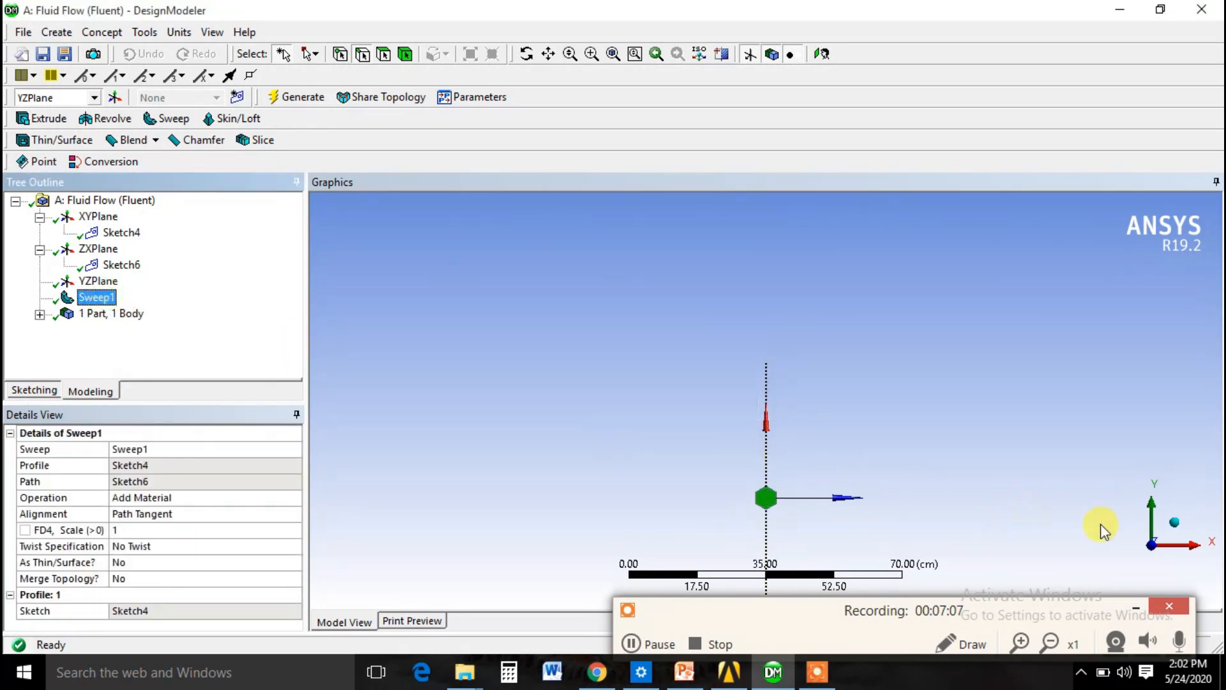
pyautogui.click(1177, 530)
pyautogui.click(1127, 569)
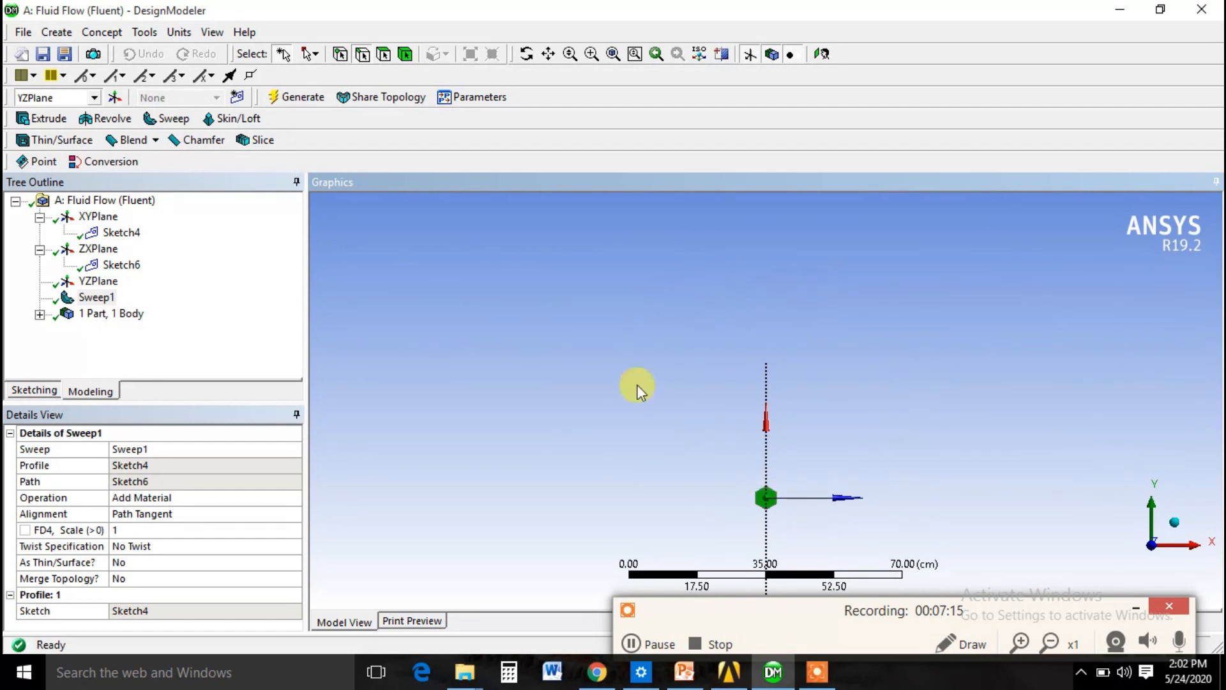
pyautogui.click(57, 32)
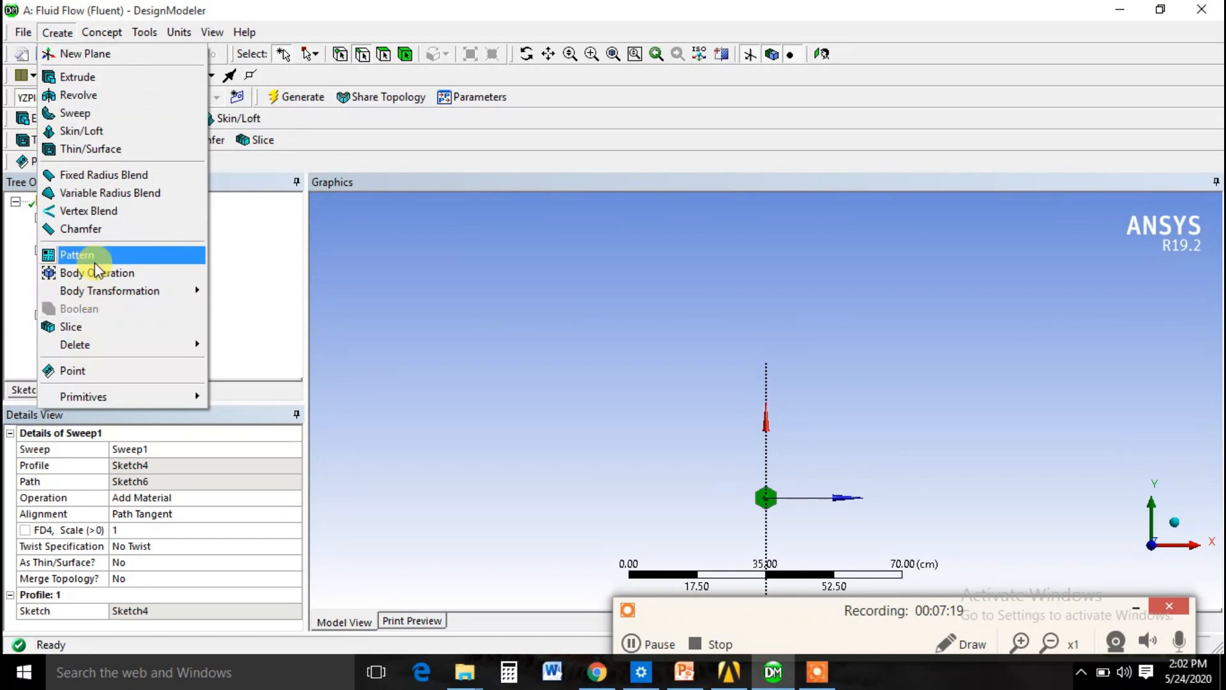
pyautogui.click(95, 258)
pyautogui.click(198, 464)
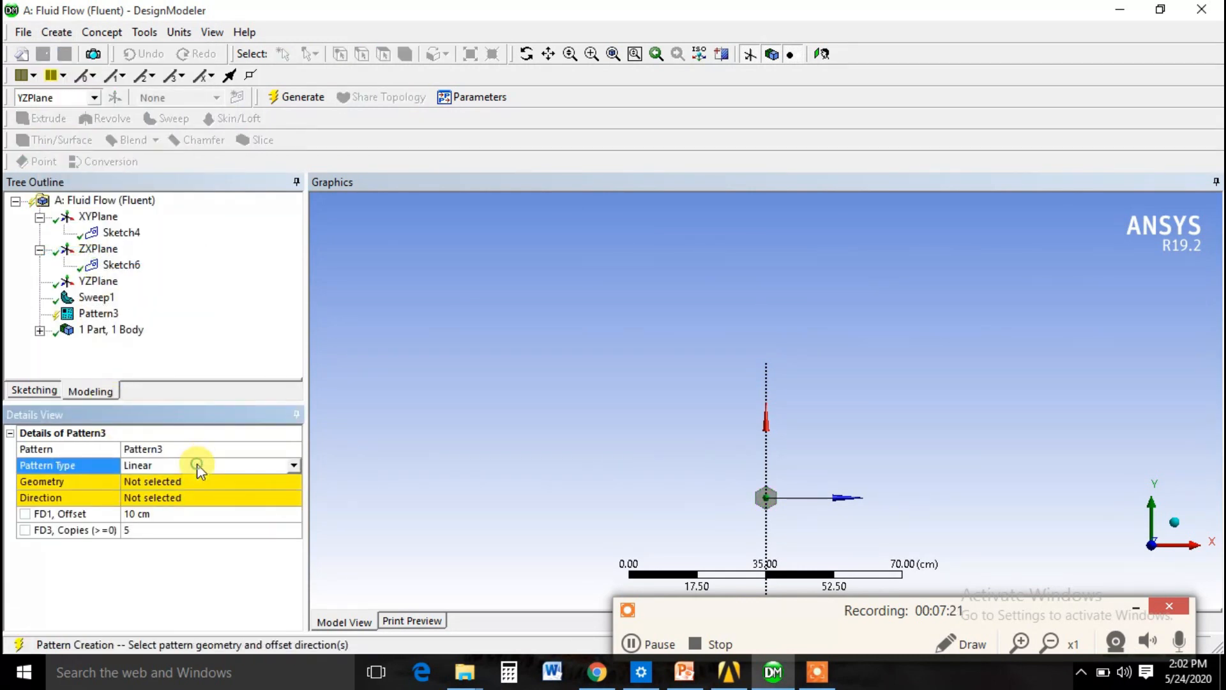
pyautogui.click(292, 466)
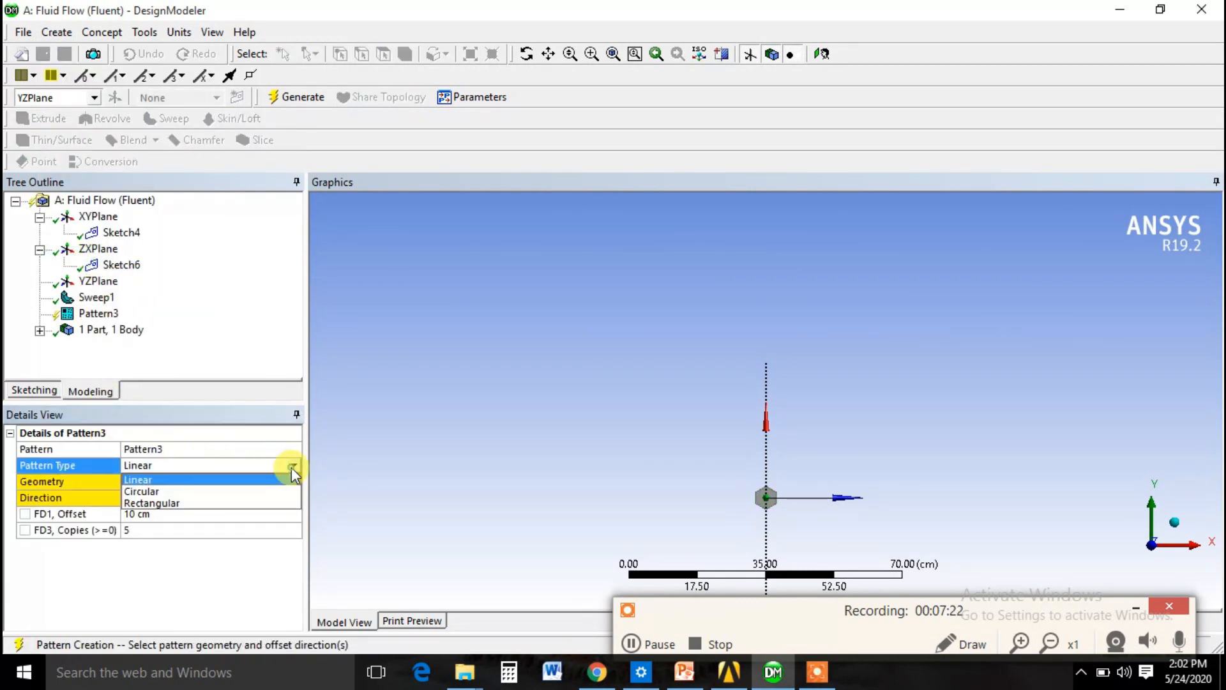
pyautogui.click(233, 494)
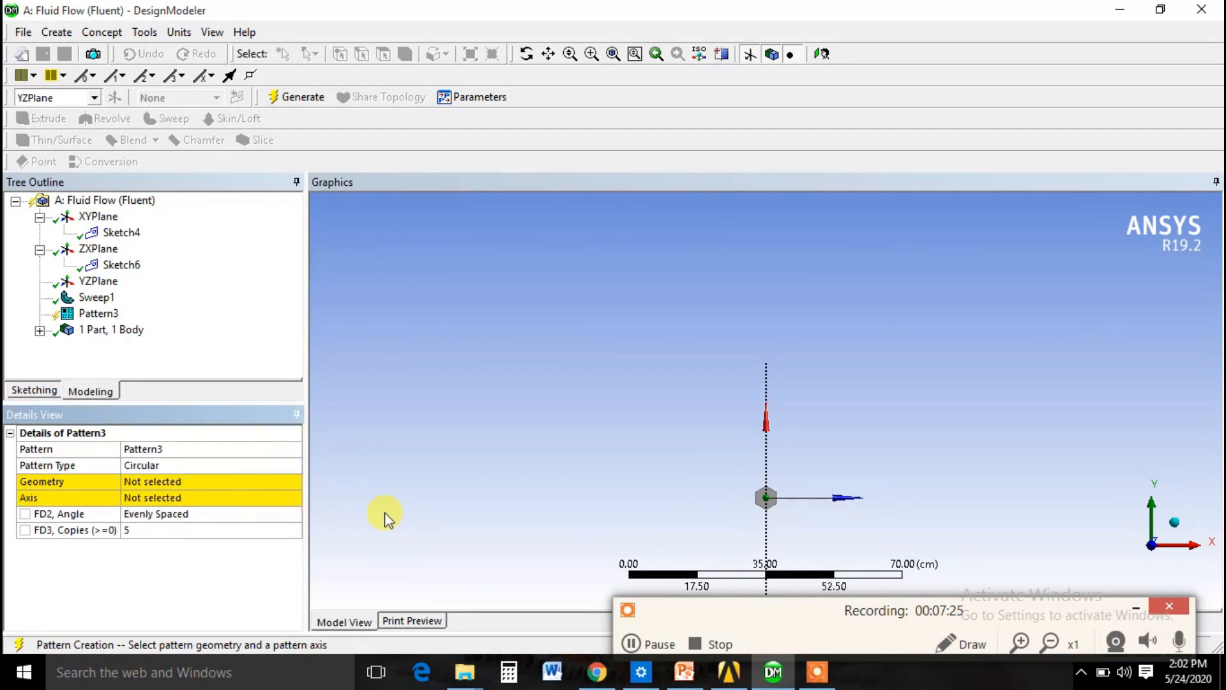
pyautogui.click(182, 483)
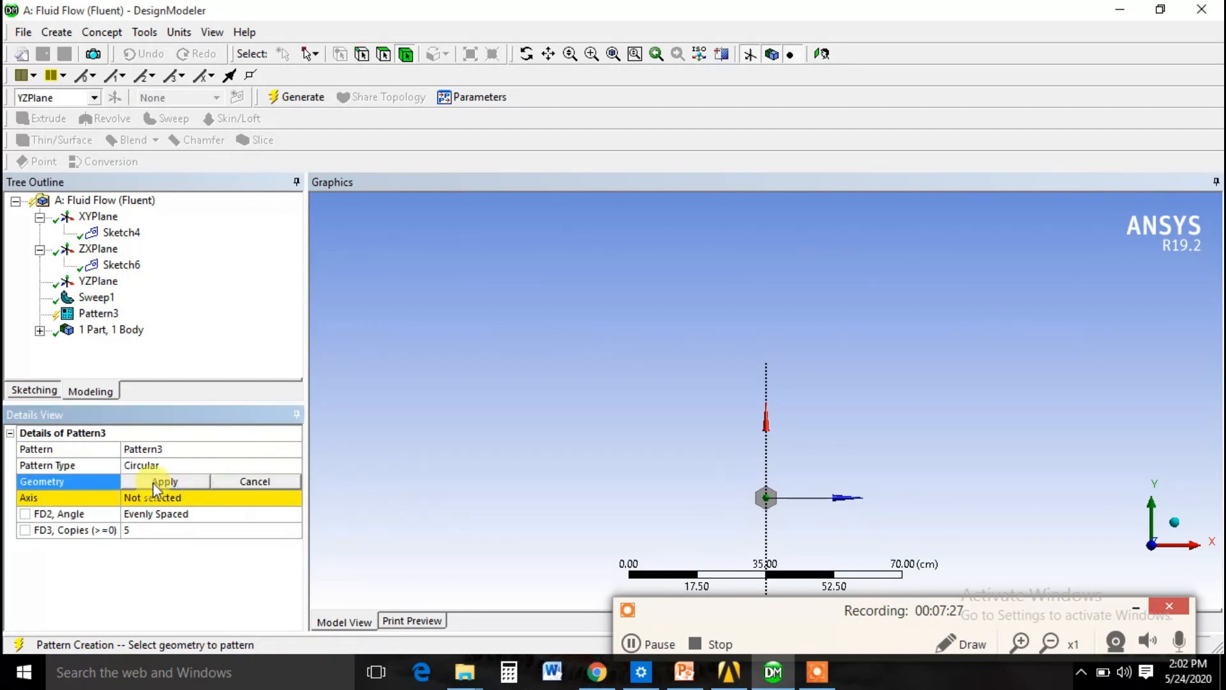
pyautogui.click(761, 500)
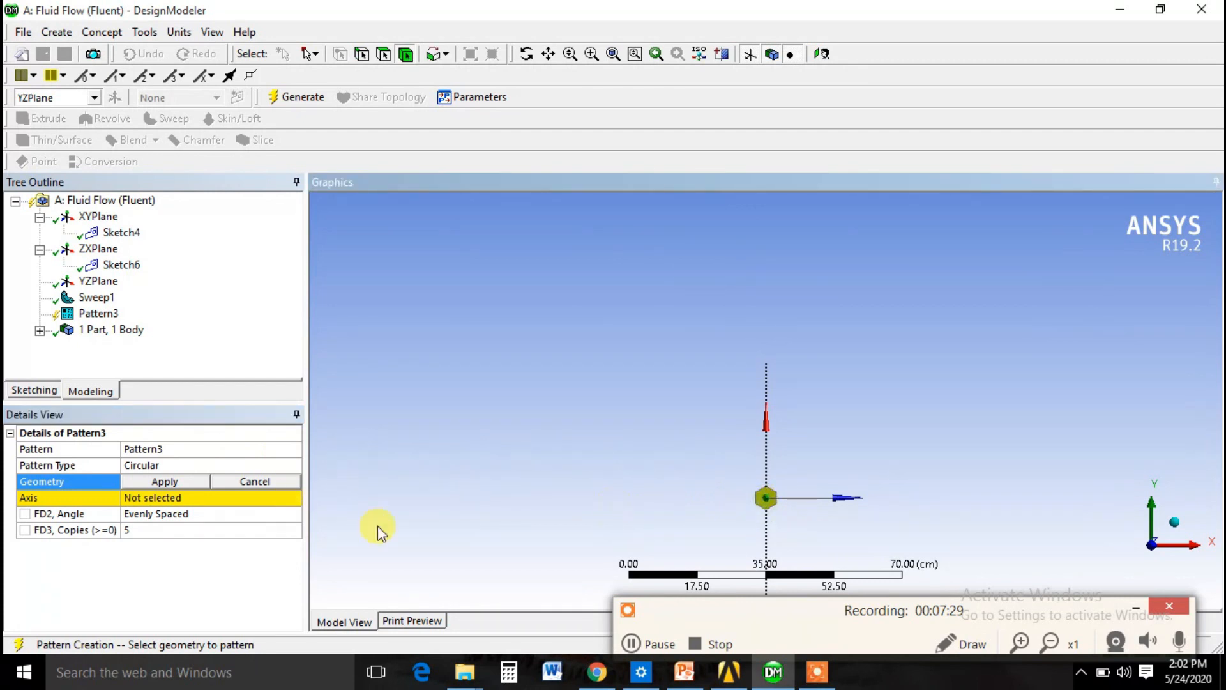
pyautogui.click(190, 481)
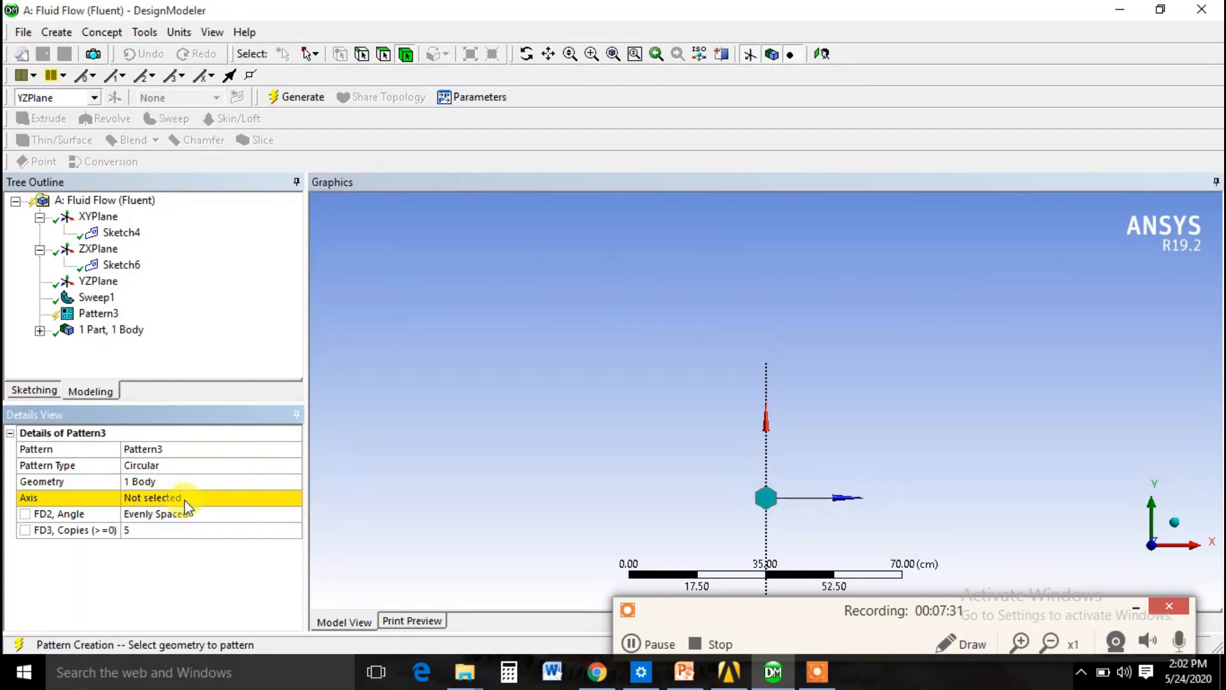
# Cancel the axis selection of the circular pattern and delete the unfinished Pattern3.
pyautogui.click(184, 497)
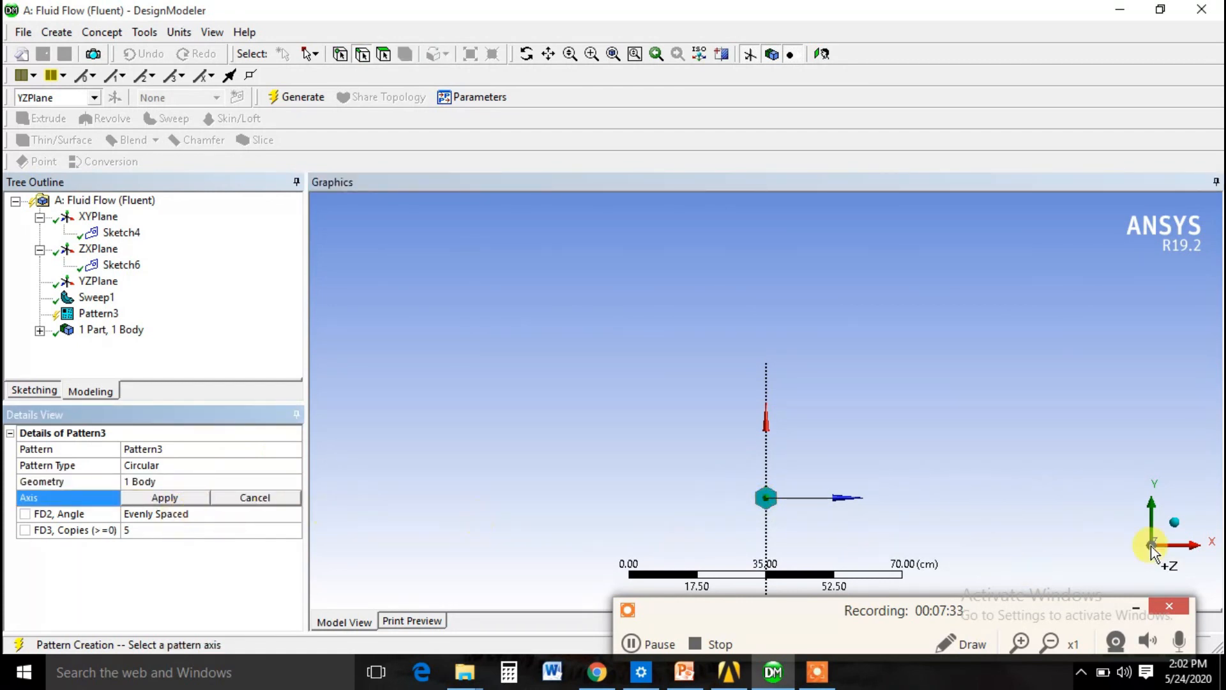
pyautogui.click(1178, 519)
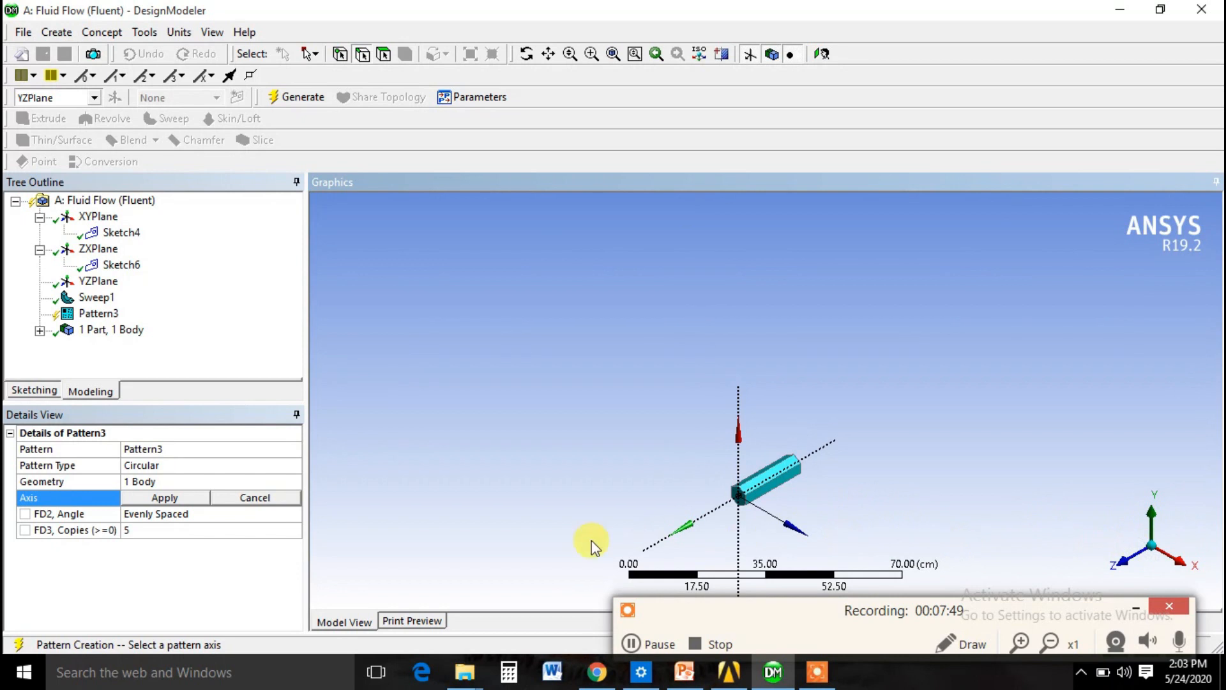
pyautogui.click(255, 498)
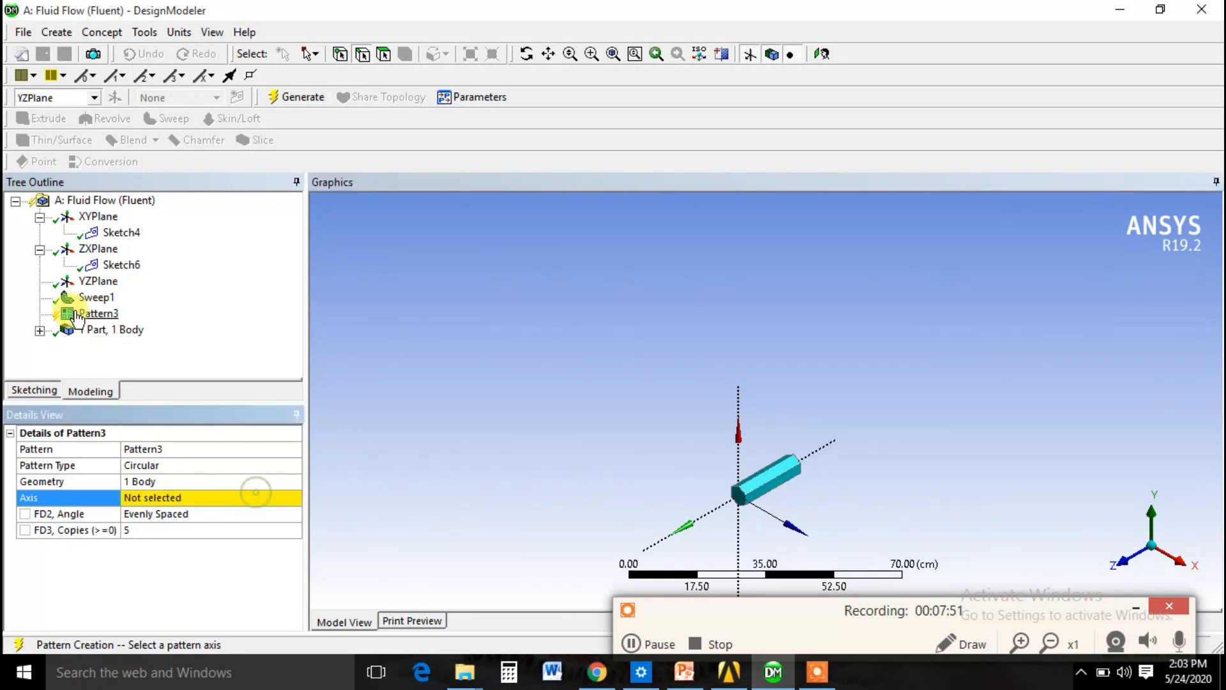
pyautogui.rightClick(81, 313)
pyautogui.click(121, 322)
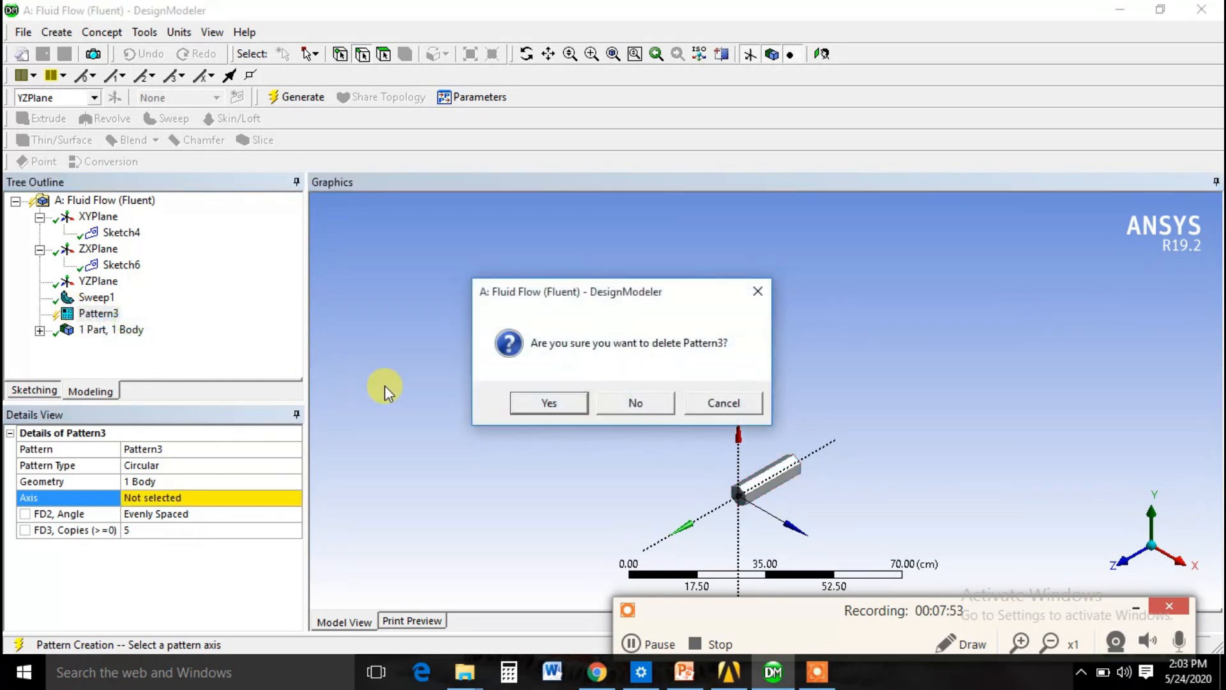
pyautogui.click(523, 401)
# Try to delete Sketch6, the sweep's path sketch on the ZXPlane.
pyautogui.rightClick(122, 263)
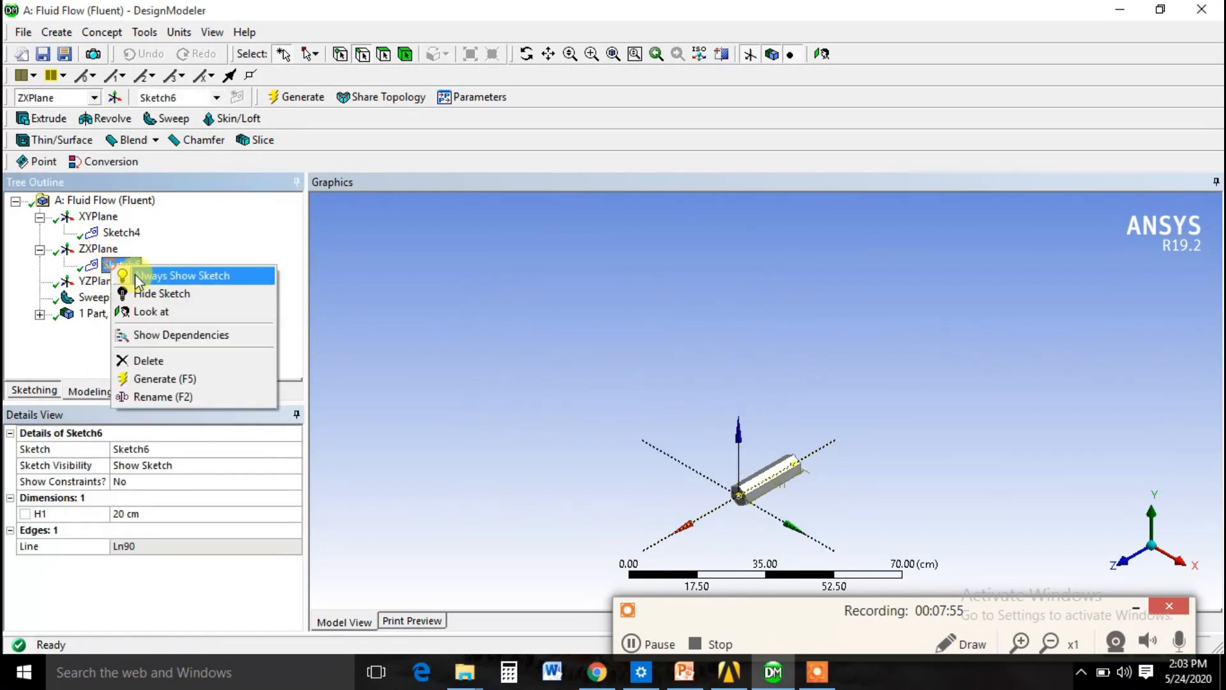
pyautogui.click(158, 361)
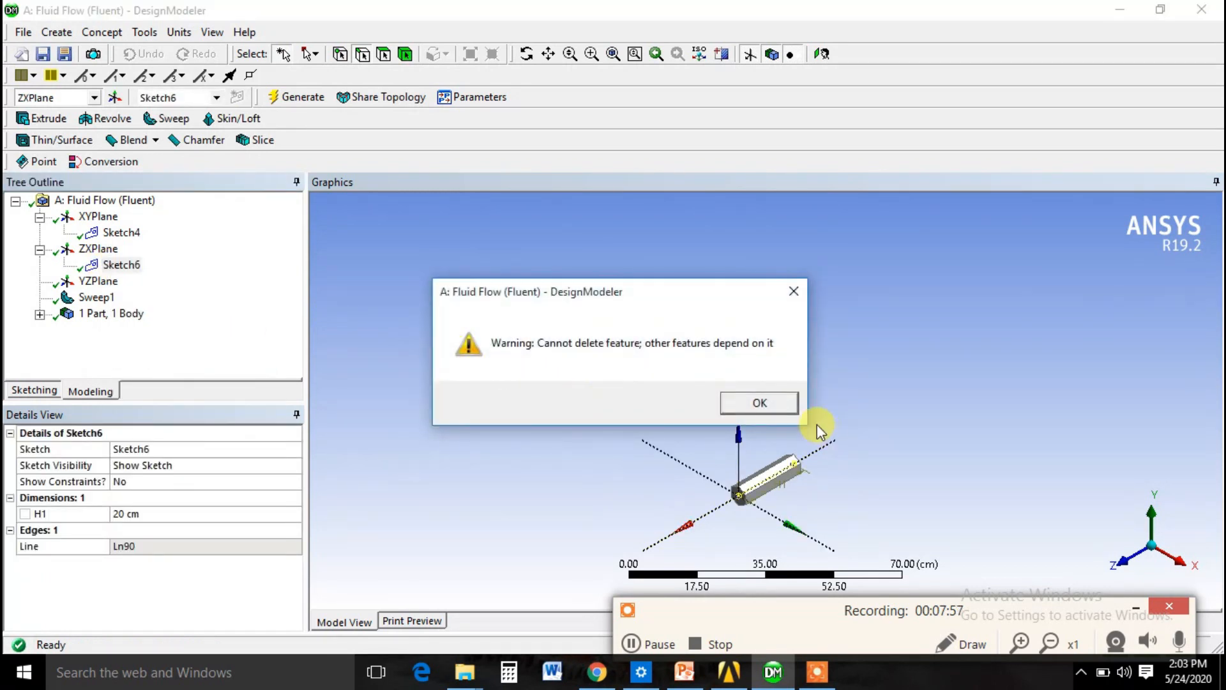
pyautogui.click(760, 412)
# Delete the Sweep1 feature of the hexagonal bar.
pyautogui.rightClick(80, 283)
pyautogui.click(64, 295)
pyautogui.rightClick(64, 297)
pyautogui.click(101, 422)
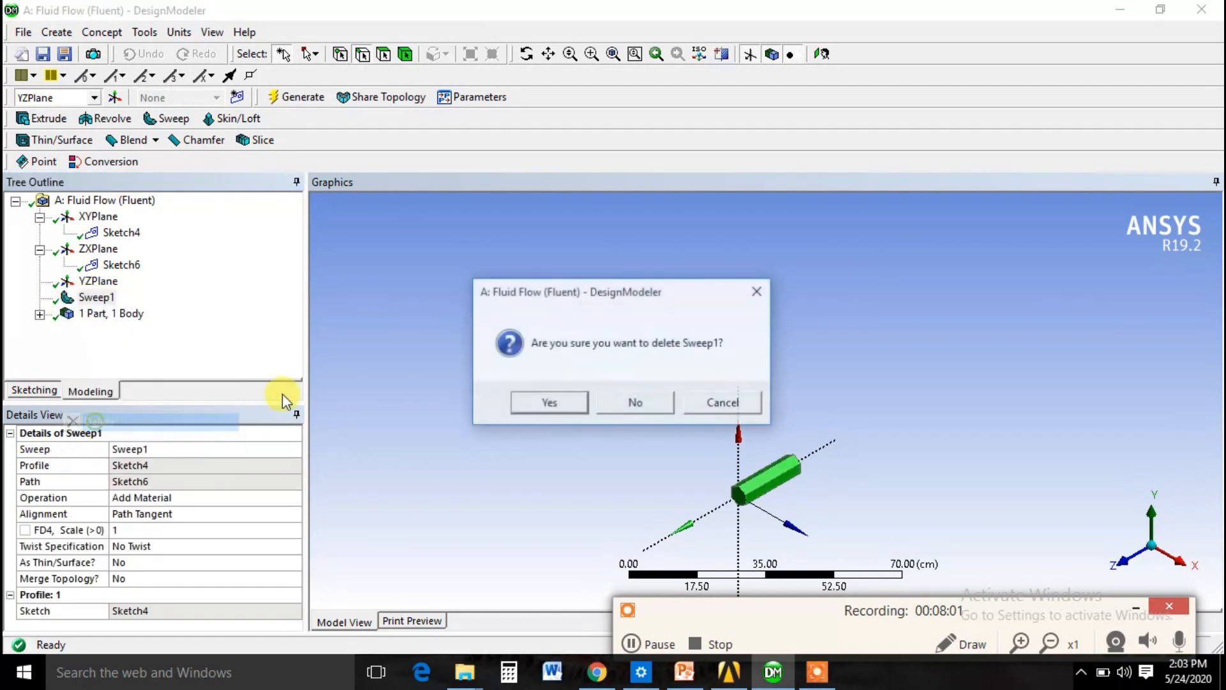
pyautogui.click(543, 401)
# Delete the path sketch Sketch6 on the ZXPlane and the hexagon sketch Sketch4 on the XYPlane.
pyautogui.rightClick(122, 265)
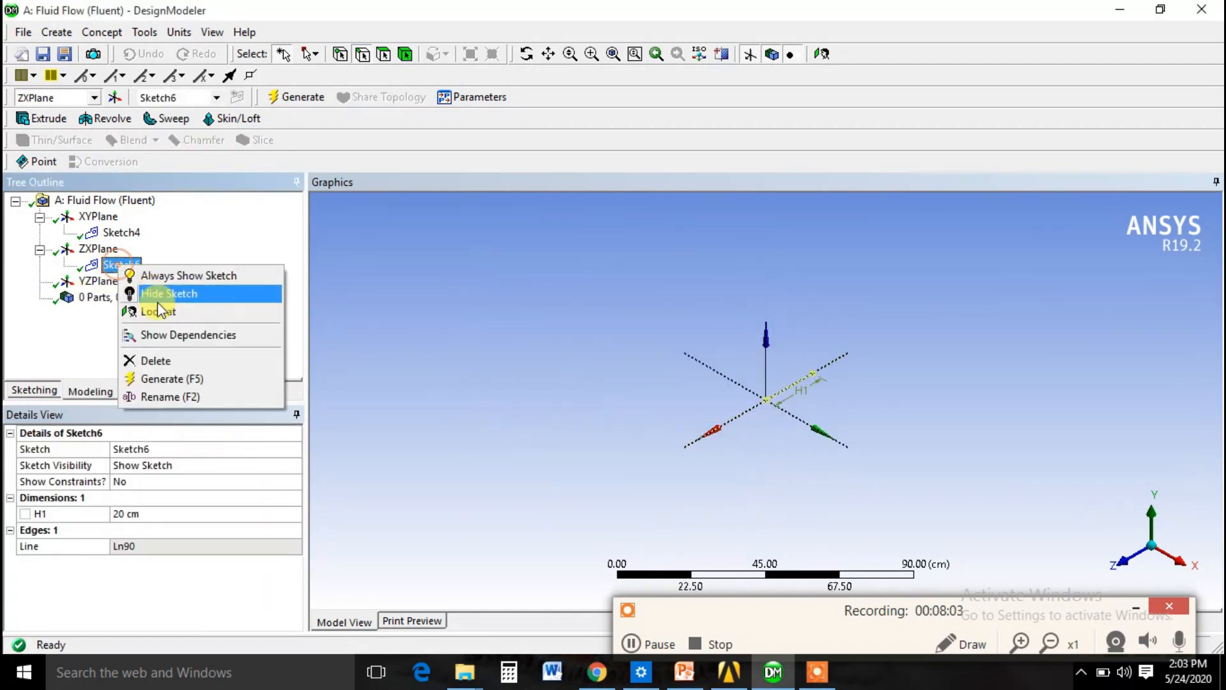
pyautogui.click(150, 363)
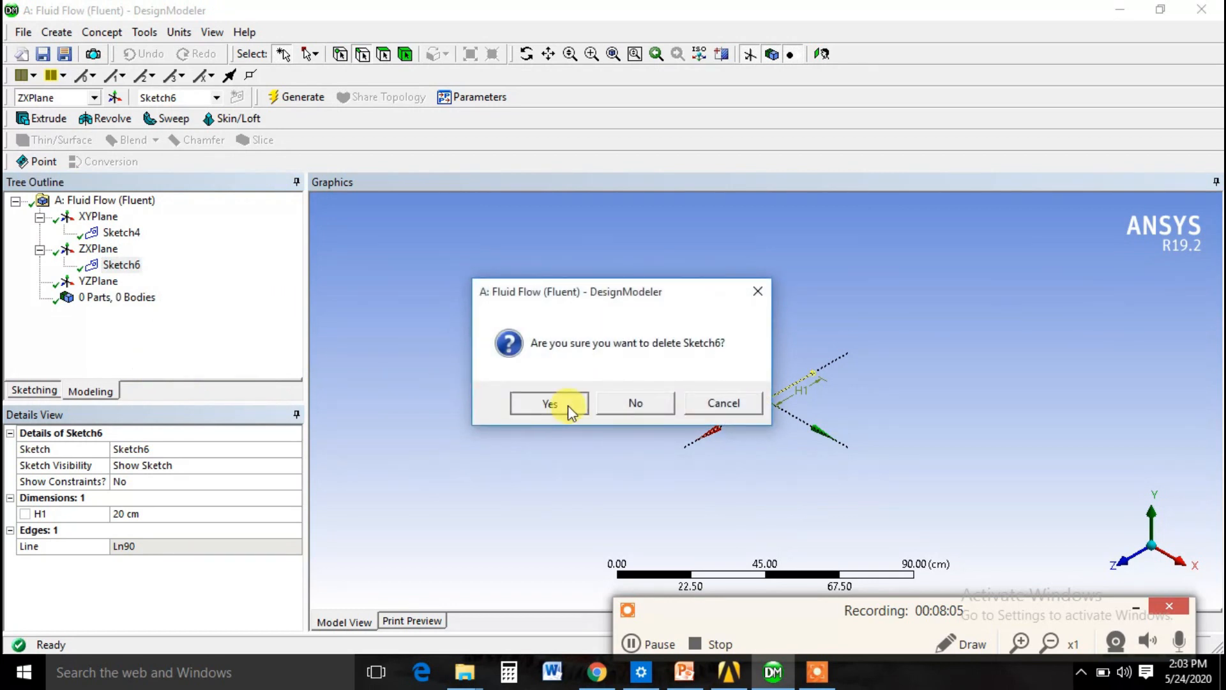
pyautogui.click(562, 403)
pyautogui.rightClick(130, 239)
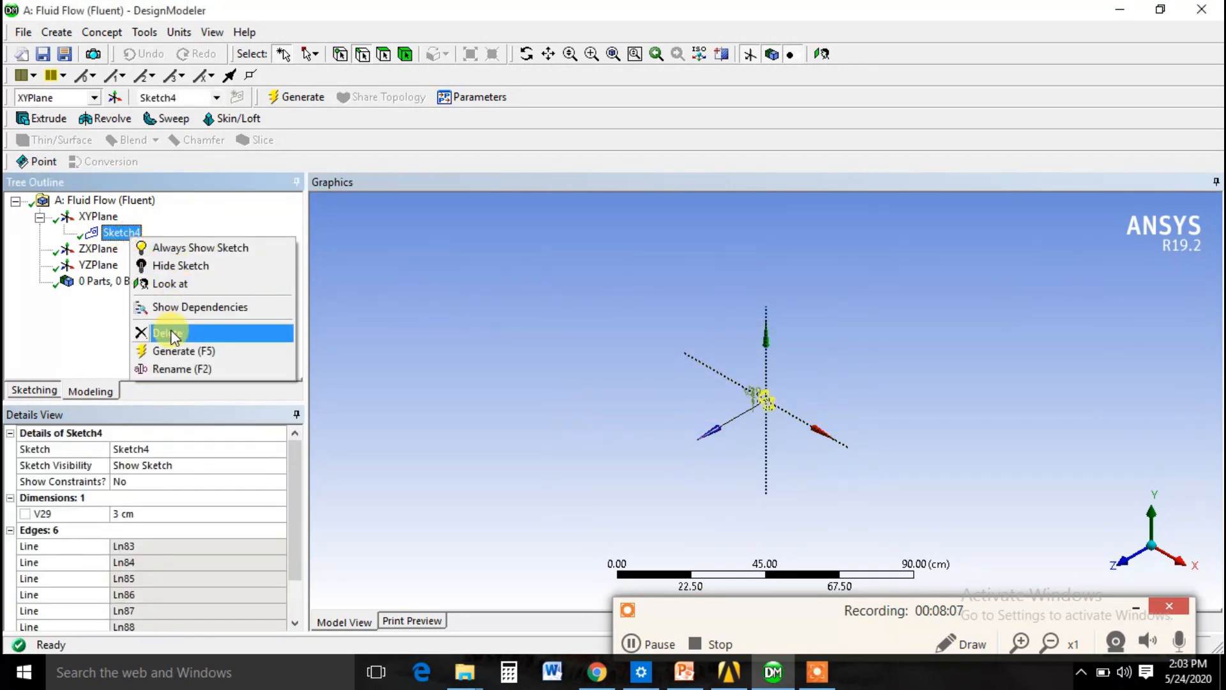
pyautogui.click(169, 331)
pyautogui.click(543, 397)
# Create a new sketch on the XYPlane and view the plane face-on.
pyautogui.click(97, 216)
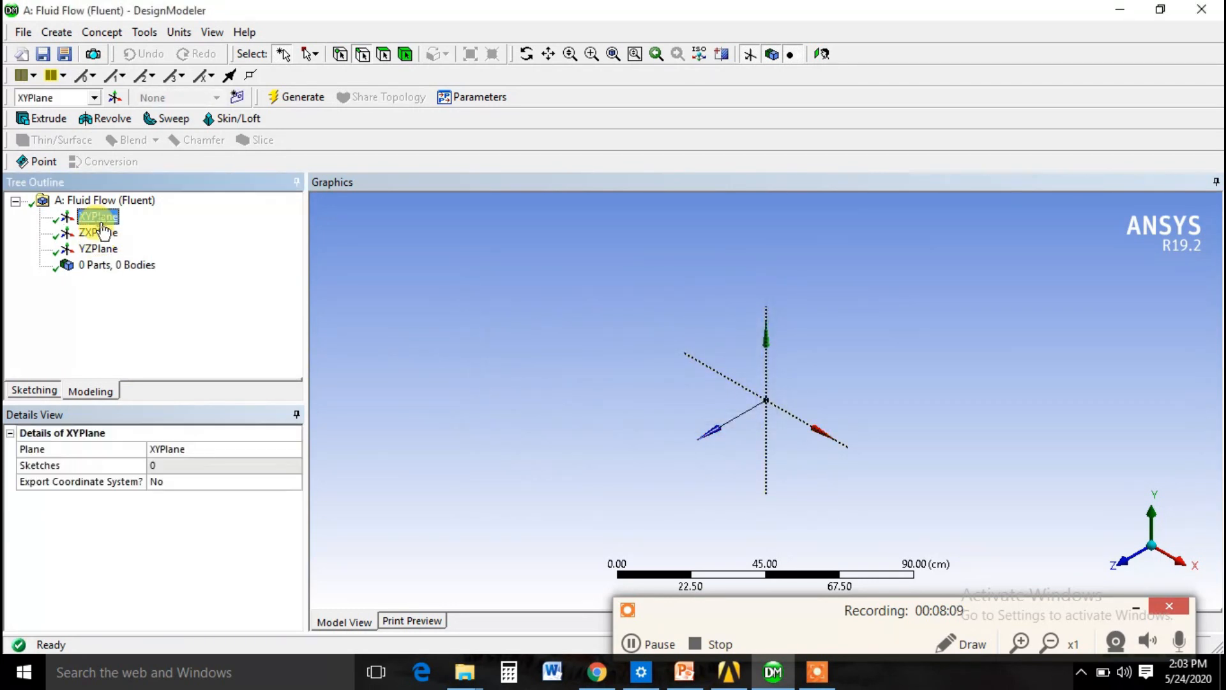
pyautogui.click(236, 97)
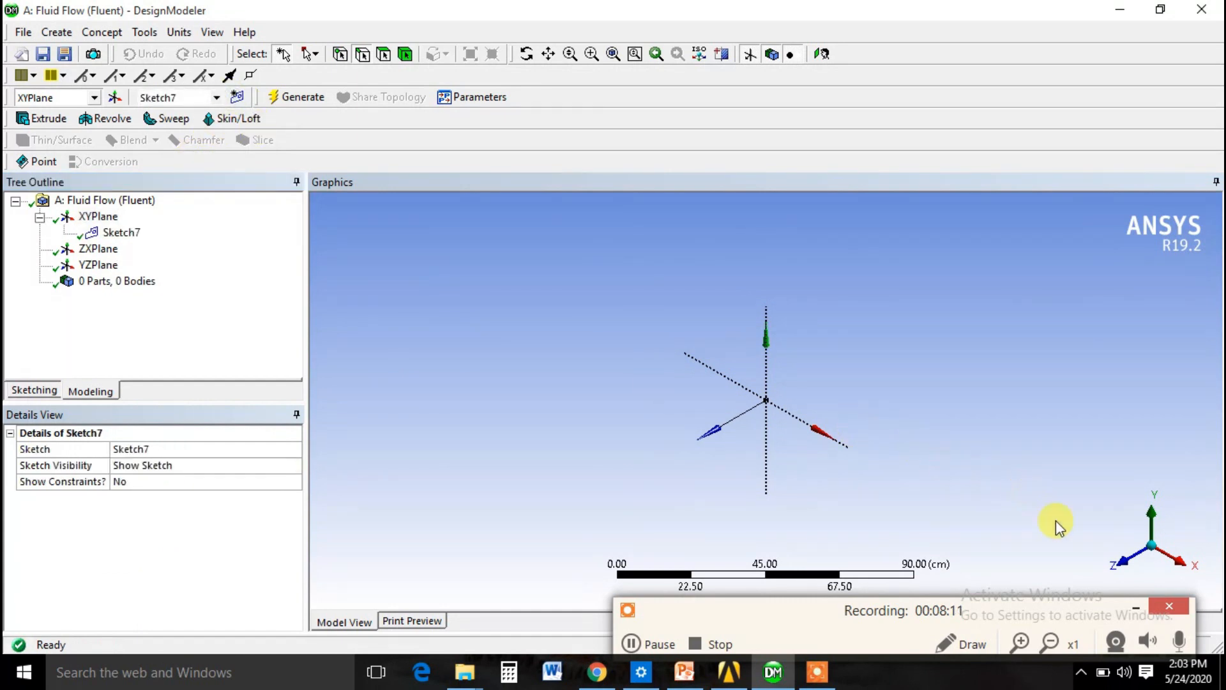
pyautogui.click(1129, 568)
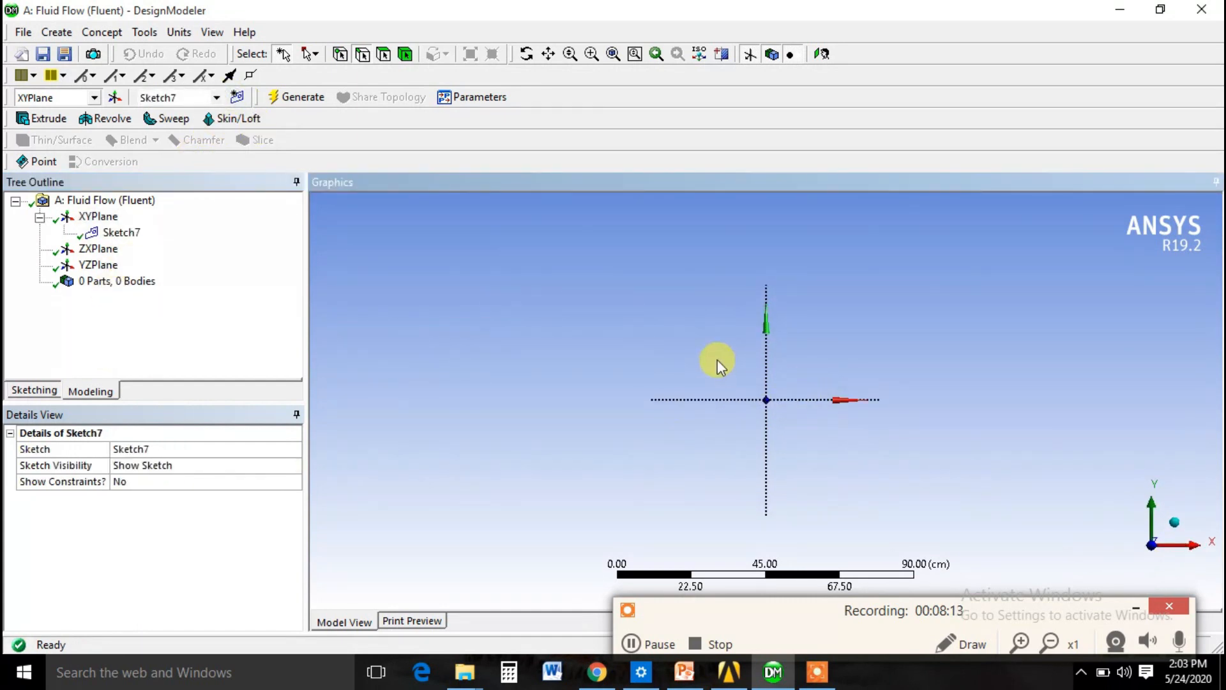
# Sketch a small circle centred on the vertical axis, about 14 cm above the origin.
pyautogui.click(35, 390)
pyautogui.click(291, 310)
pyautogui.click(291, 311)
pyautogui.click(291, 311)
pyautogui.click(291, 310)
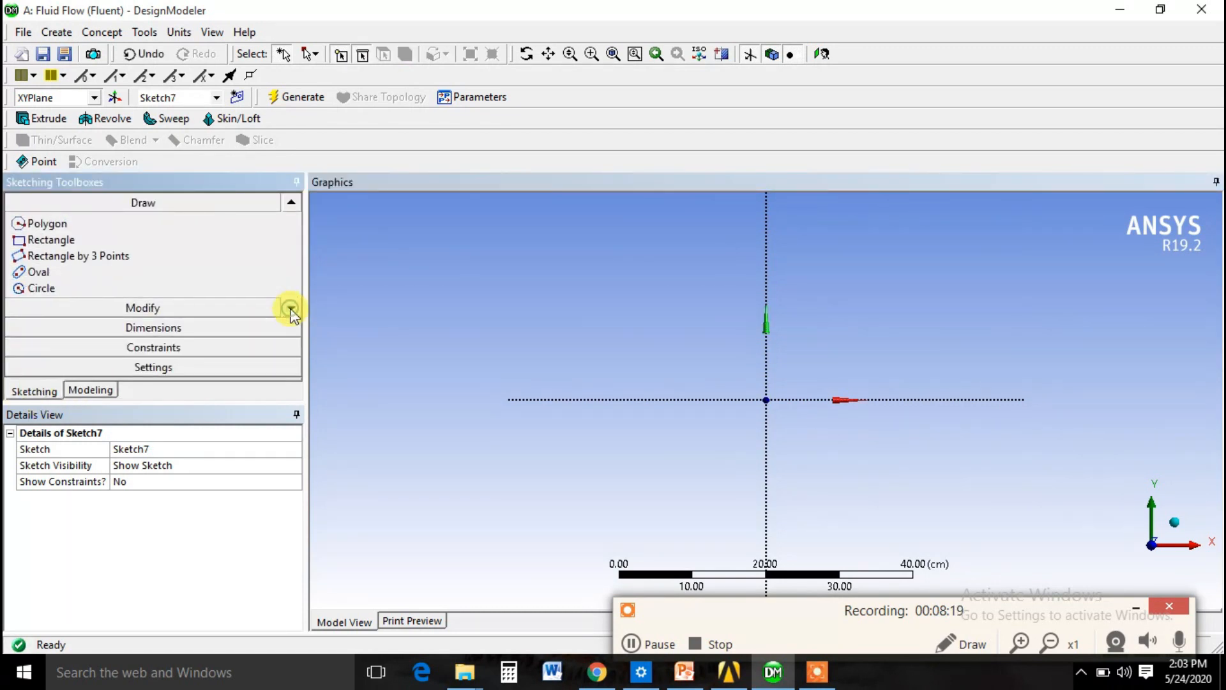
pyautogui.click(29, 288)
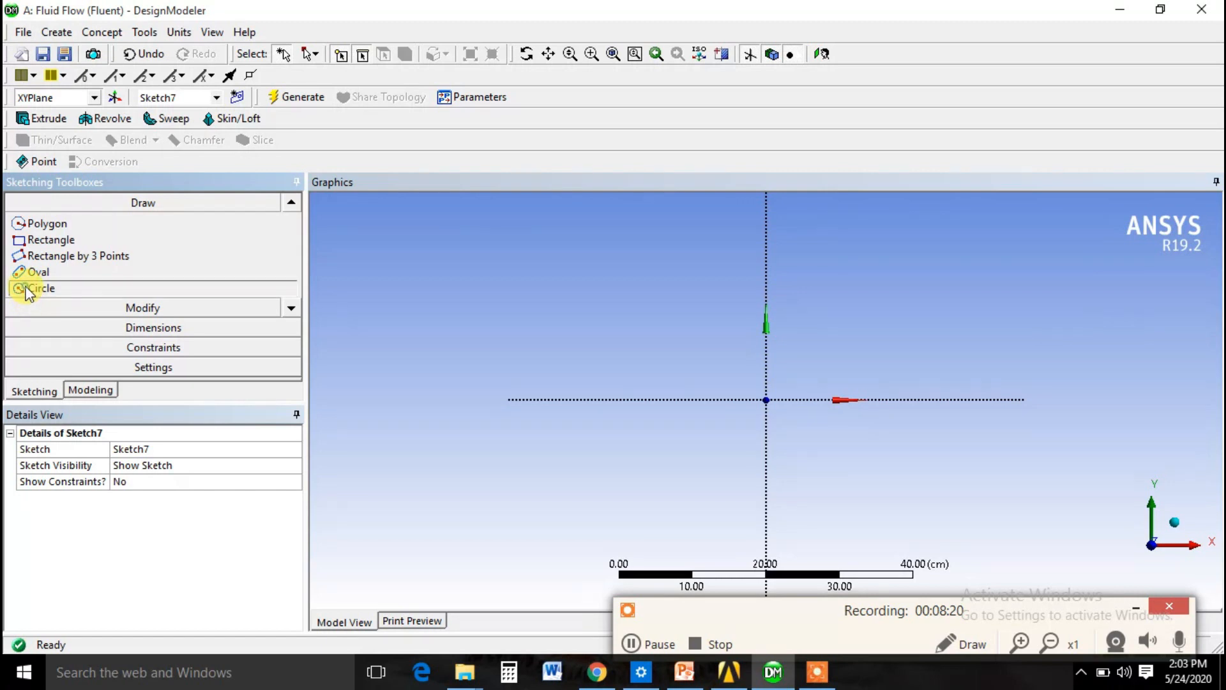
pyautogui.click(766, 294)
pyautogui.click(767, 281)
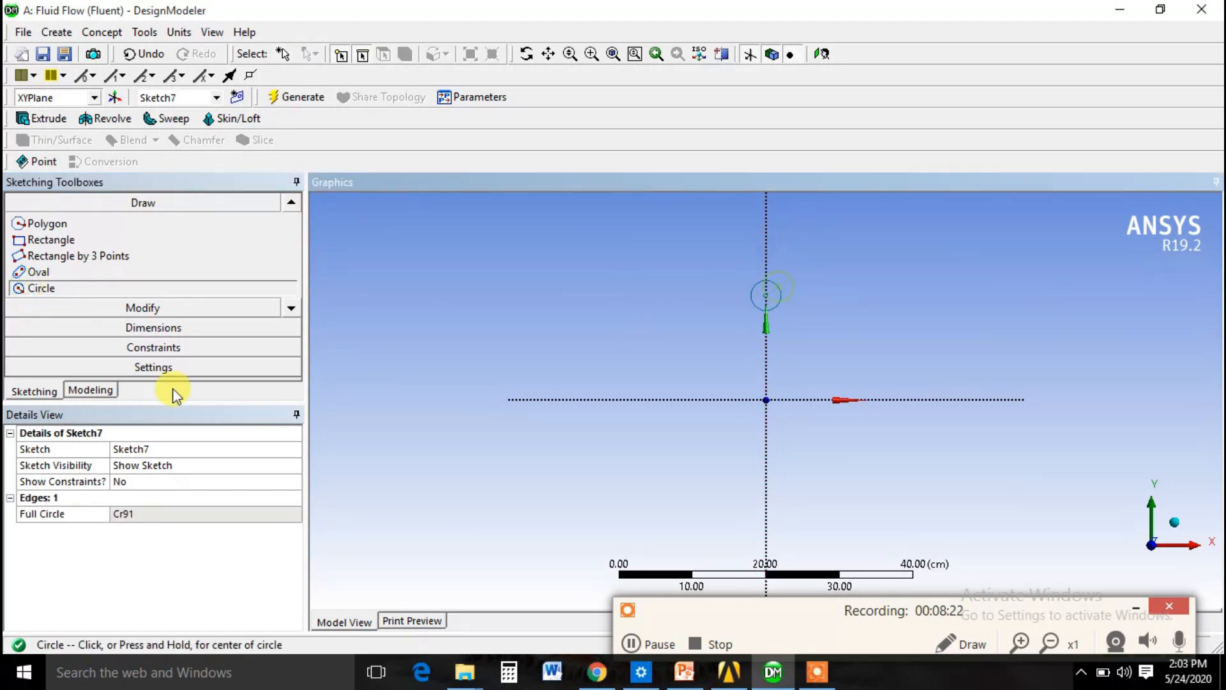
# Dimension the vertical distance from the horizontal axis to the circle's centre and set it to 10 cm.
pyautogui.click(137, 330)
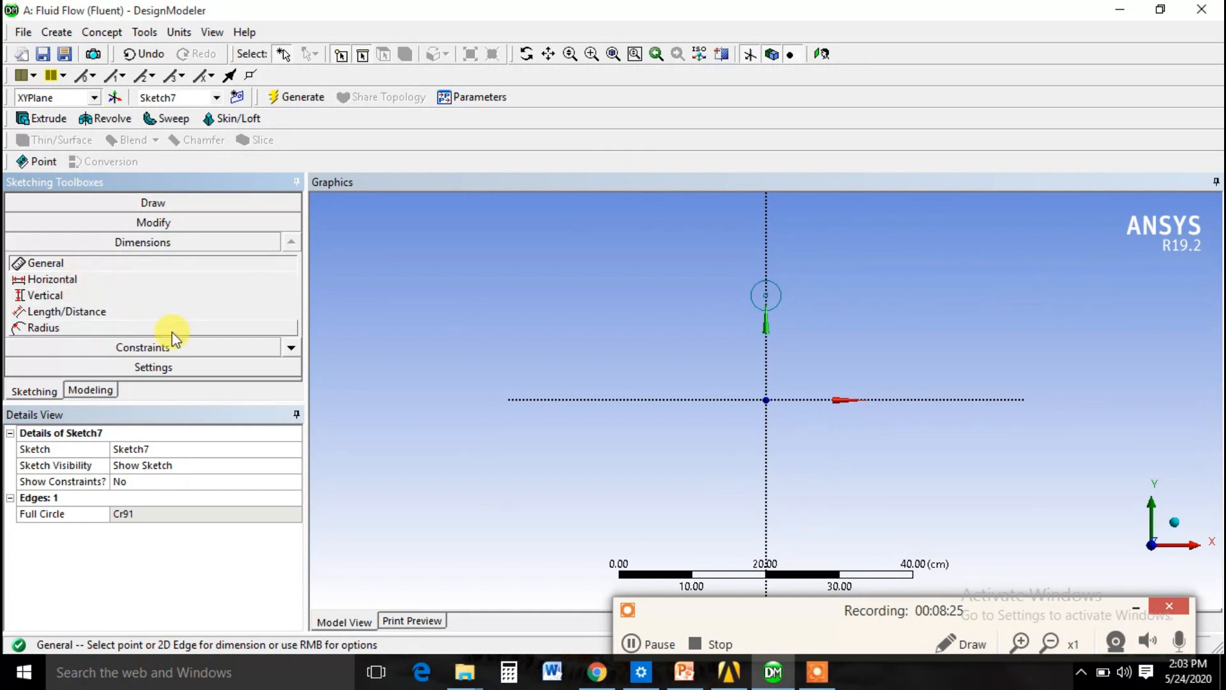
pyautogui.click(763, 295)
pyautogui.click(765, 400)
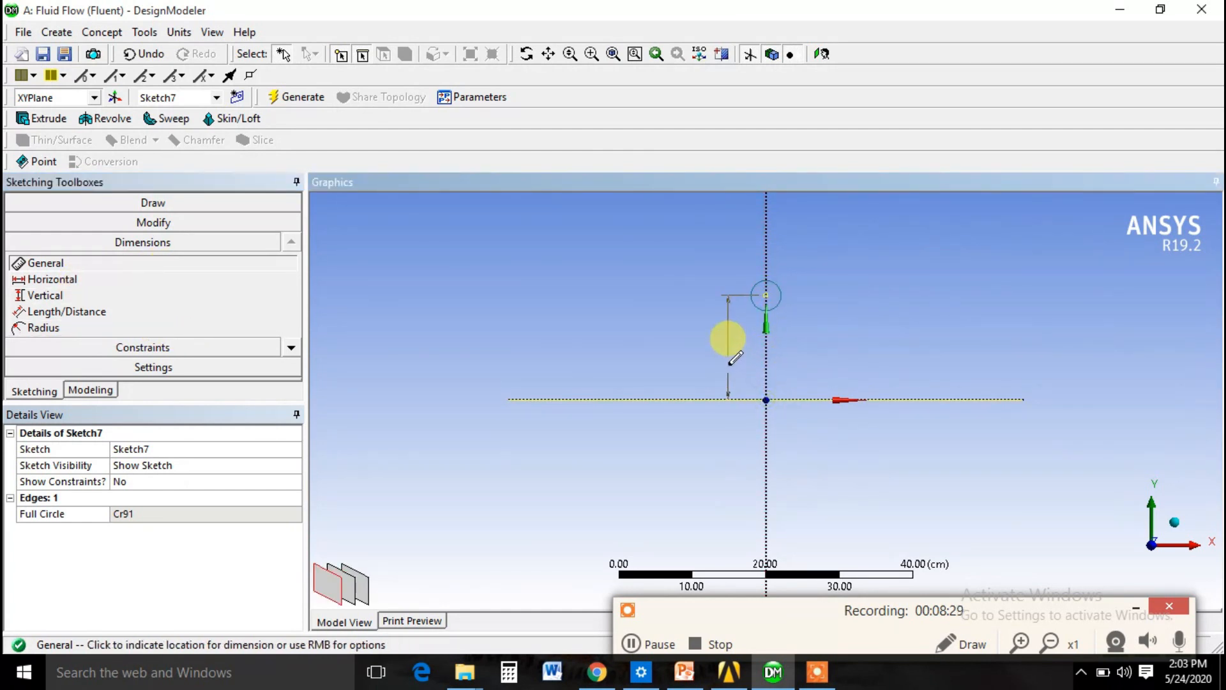
pyautogui.click(734, 358)
pyautogui.click(139, 514)
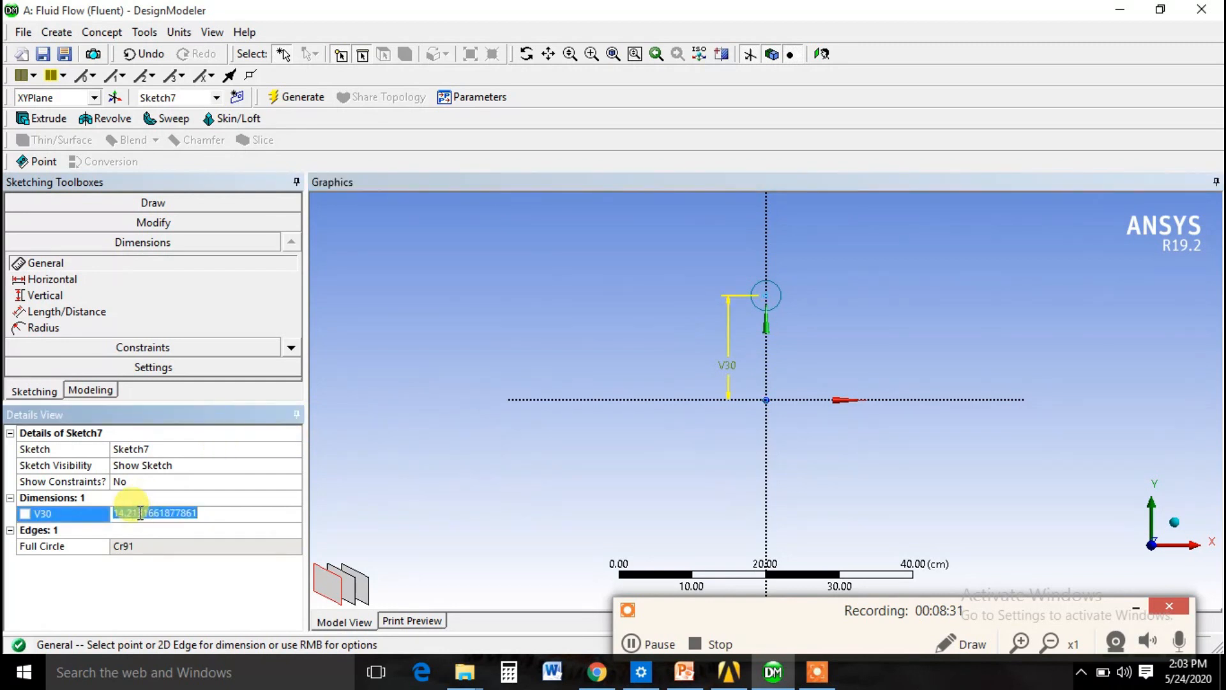
pyautogui.write('10')
pyautogui.press('Return')
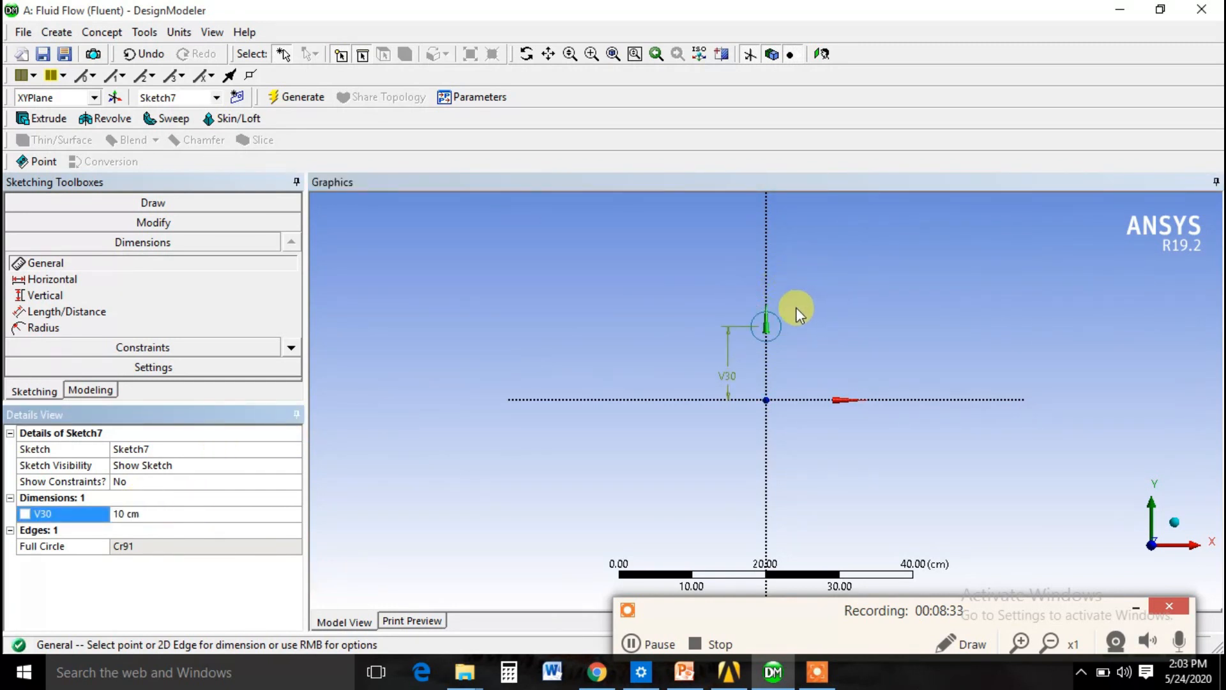
# Dimension the circle's diameter and set it to 2 cm.
pyautogui.click(778, 315)
pyautogui.click(808, 308)
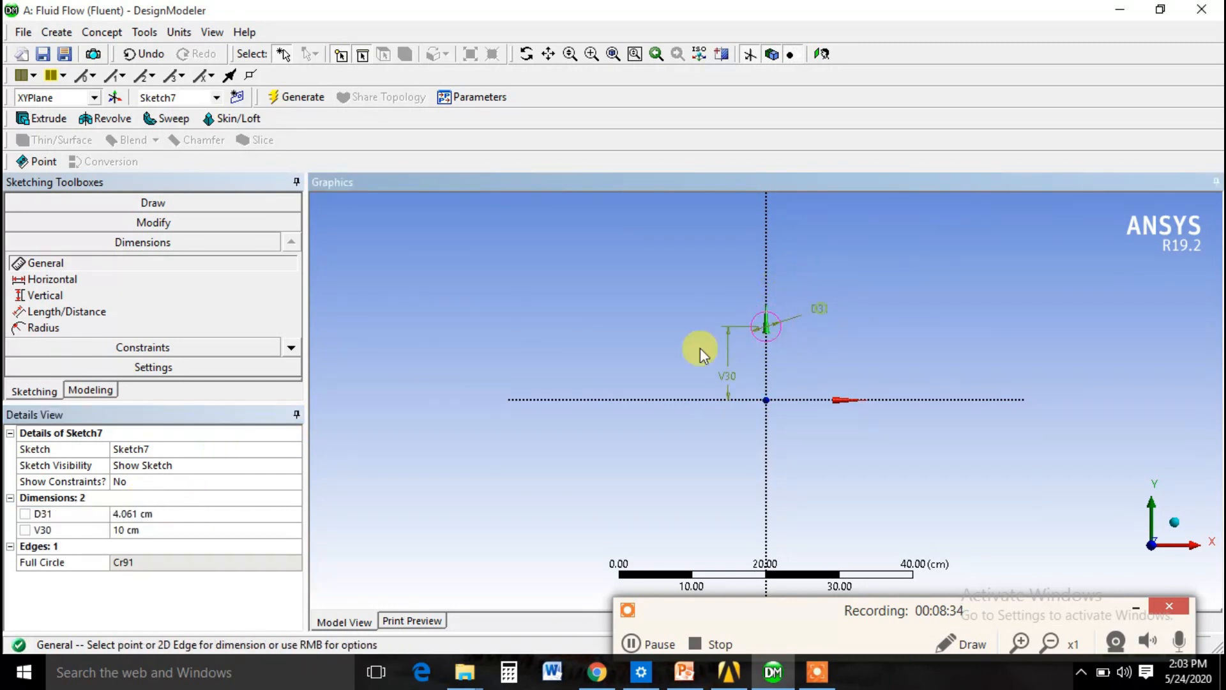
pyautogui.click(147, 518)
pyautogui.write('2')
pyautogui.press('Return')
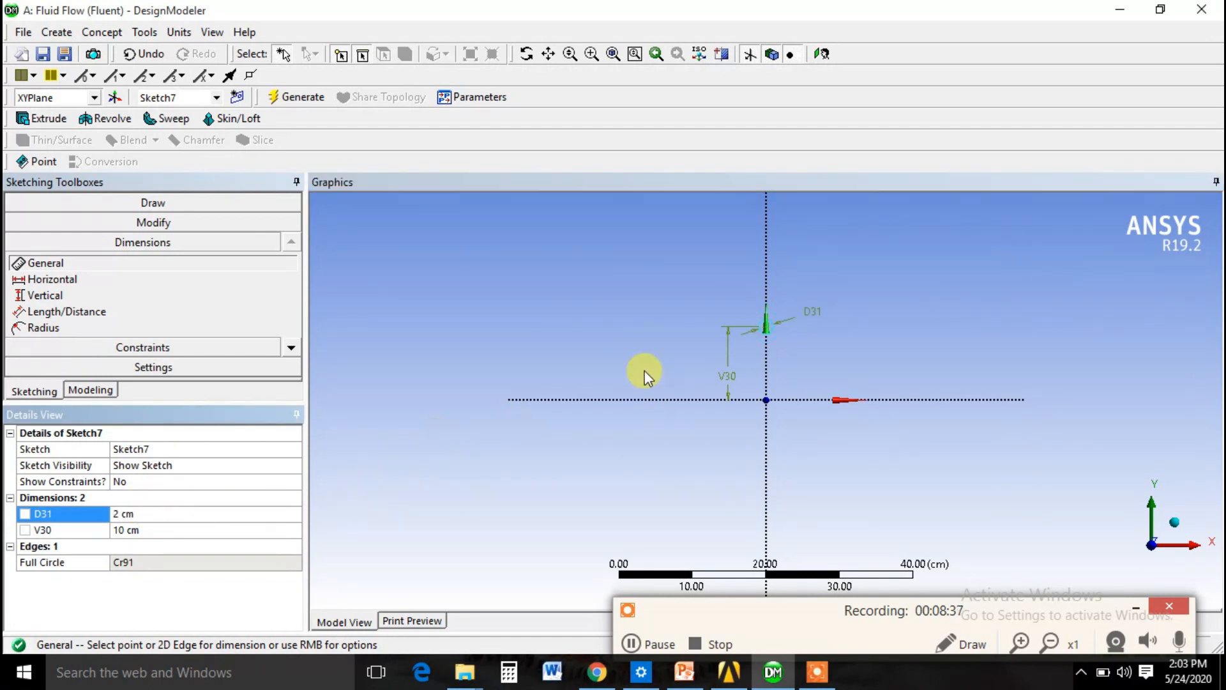
# Extrude the circle sketch 10 cm in the normal direction as added material and generate the cylinder.
pyautogui.click(60, 32)
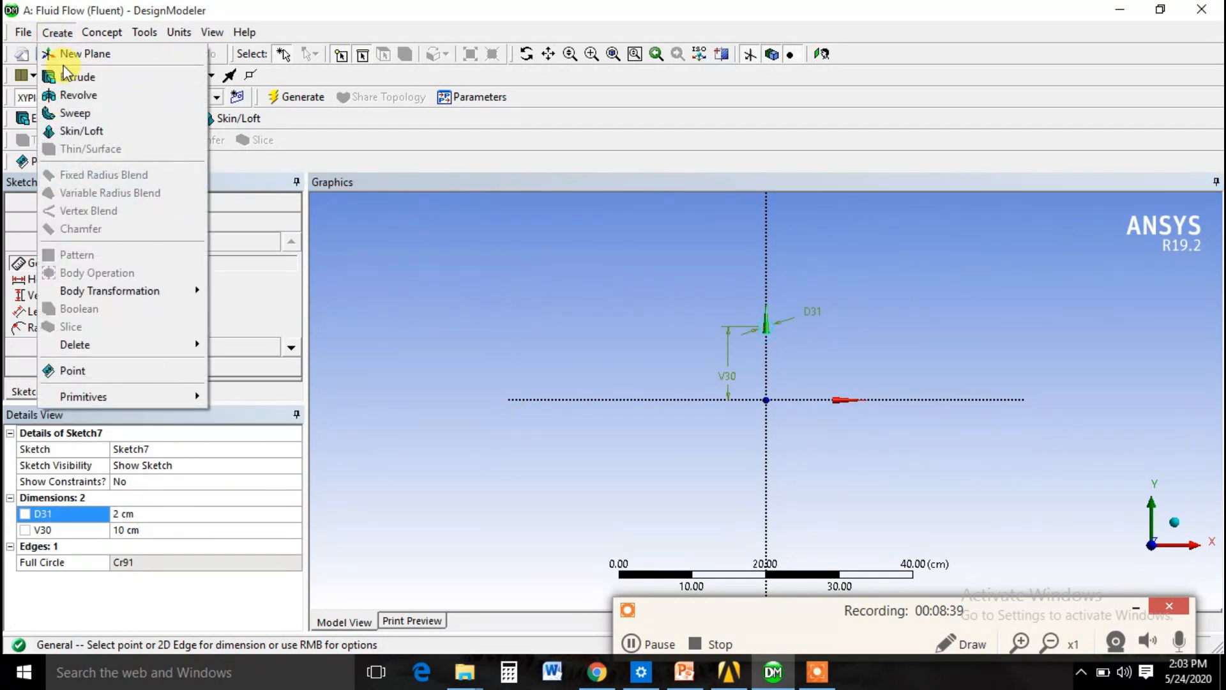
pyautogui.click(70, 76)
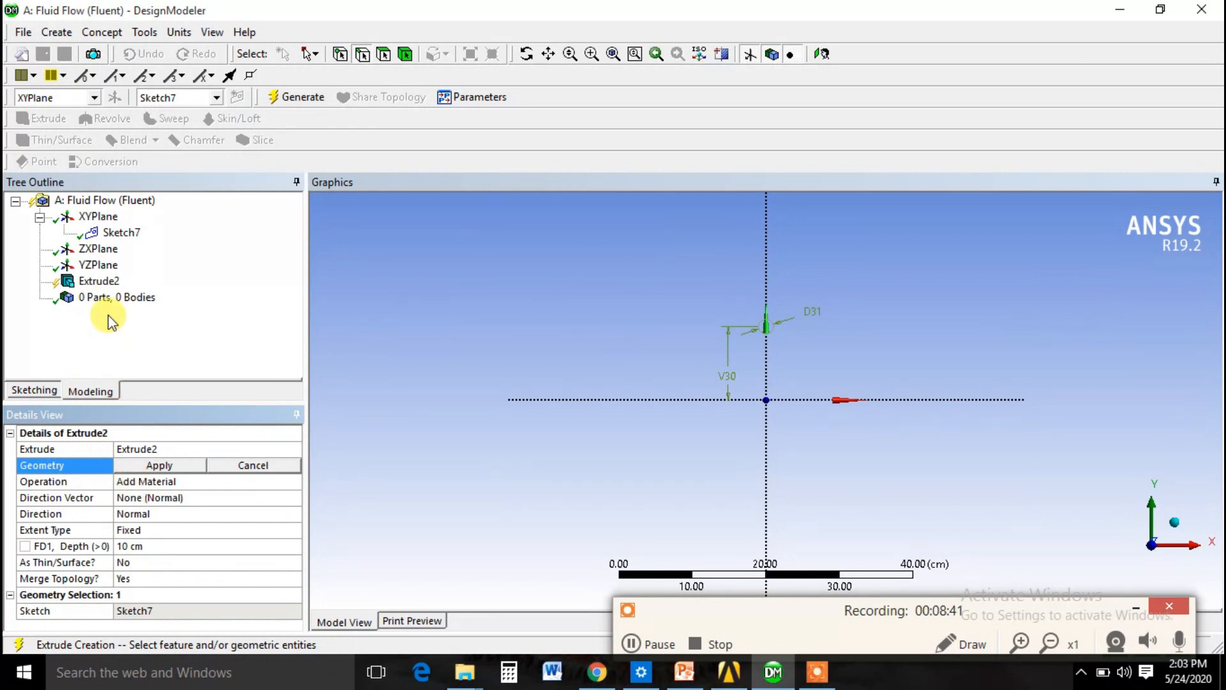
pyautogui.rightClick(90, 281)
pyautogui.click(174, 307)
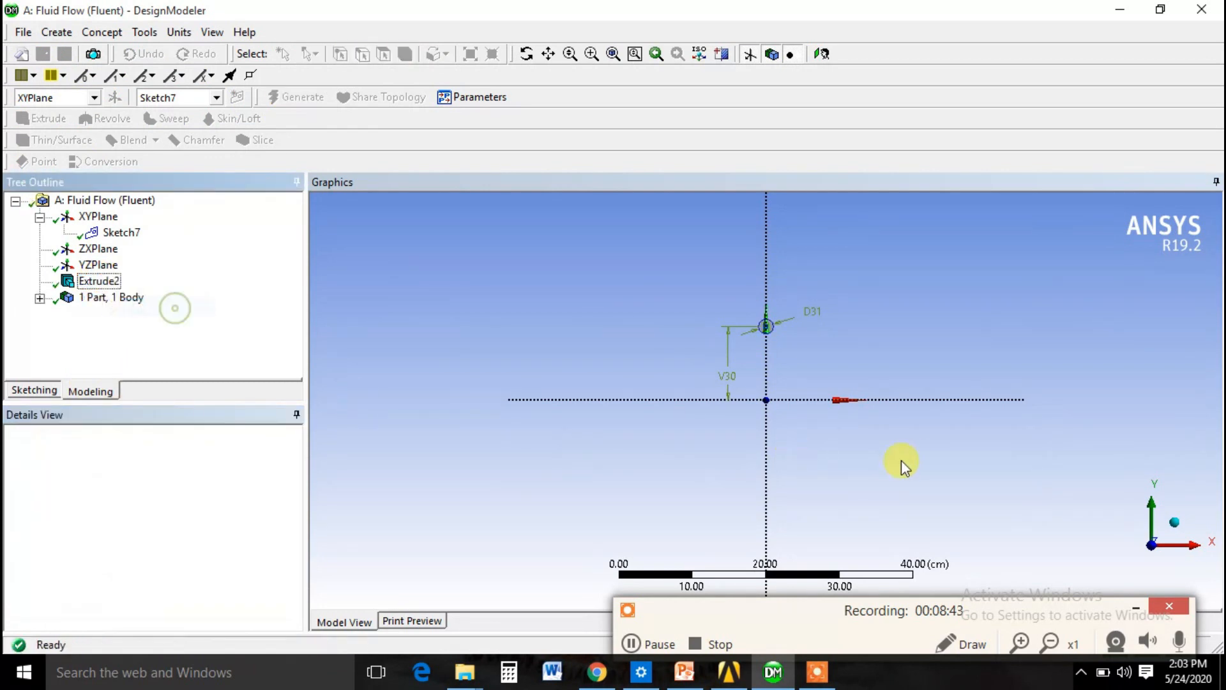
pyautogui.click(1171, 523)
pyautogui.click(1131, 561)
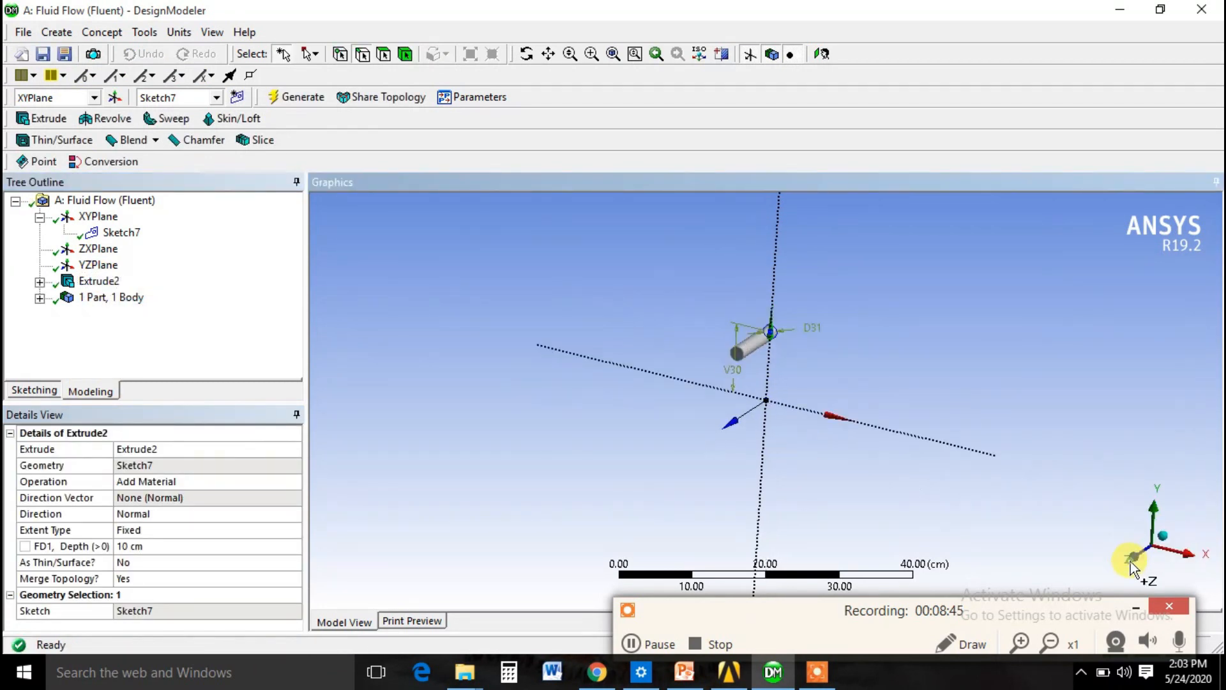
# Create a circular pattern feature and assign the extruded cylinder body as its geometry.
pyautogui.click(57, 32)
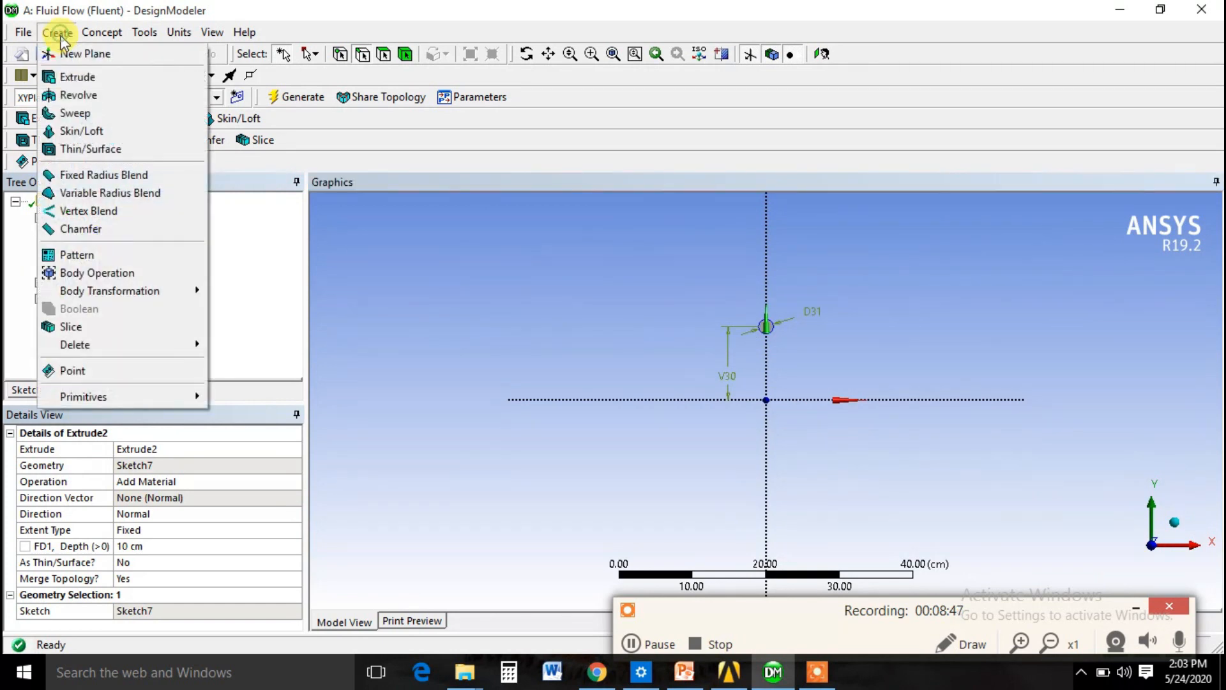
pyautogui.click(56, 253)
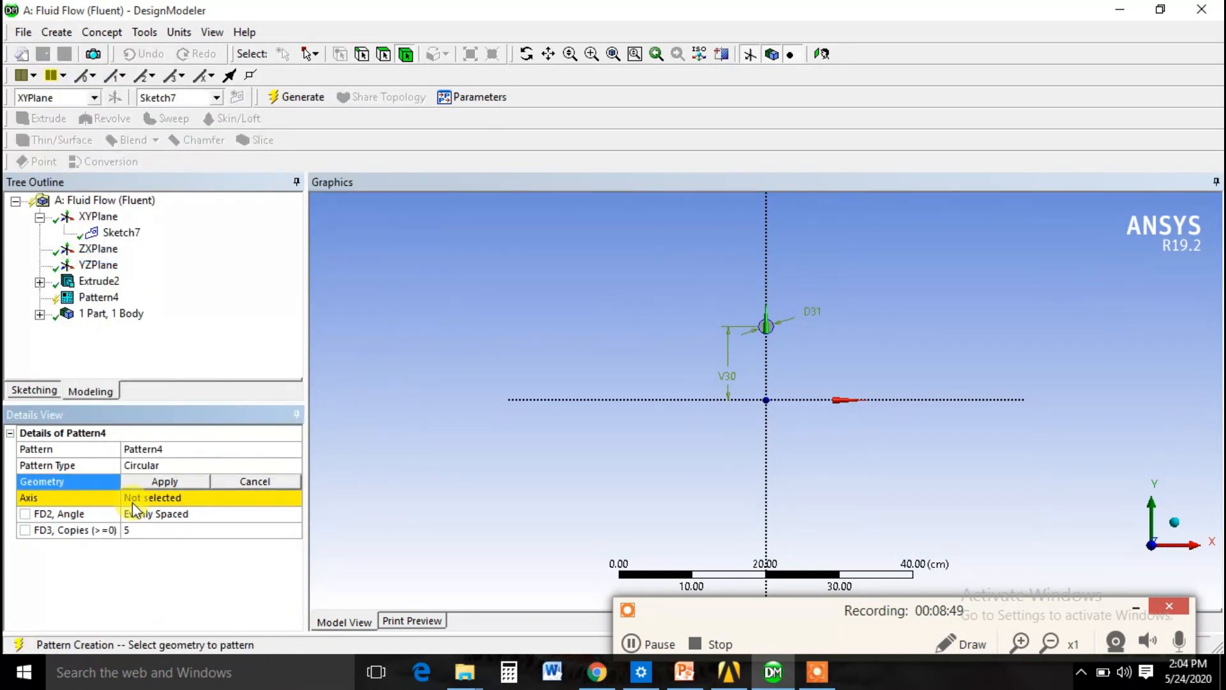
pyautogui.click(167, 465)
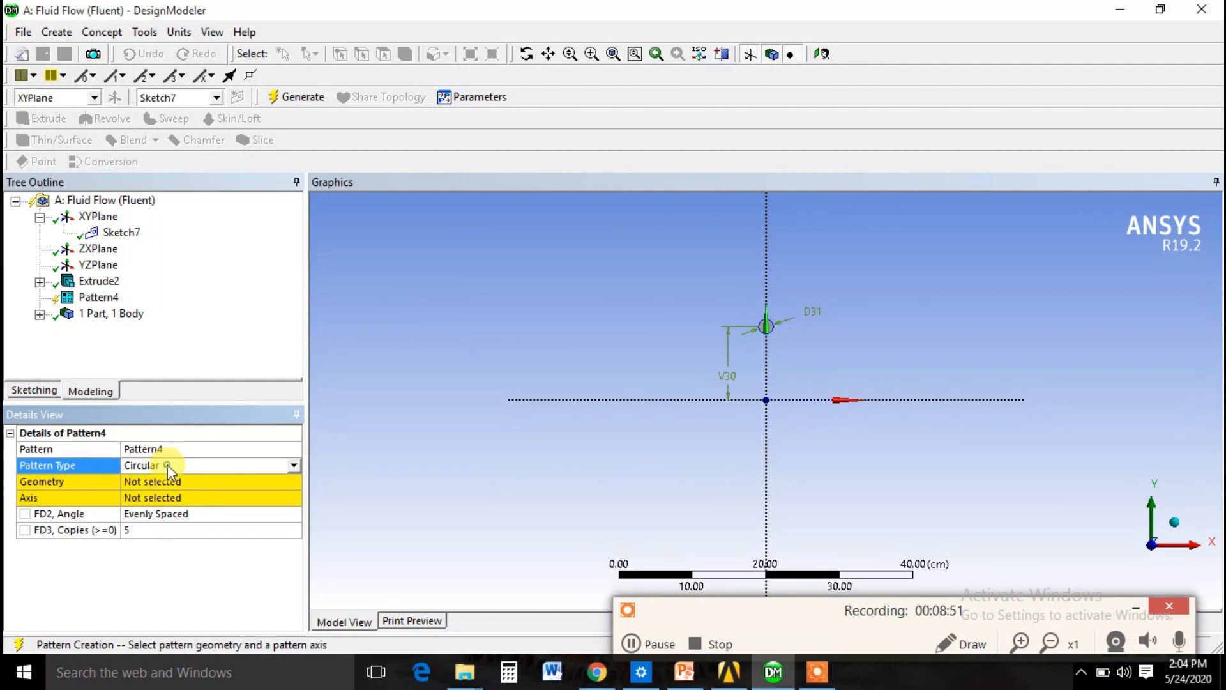
pyautogui.click(146, 483)
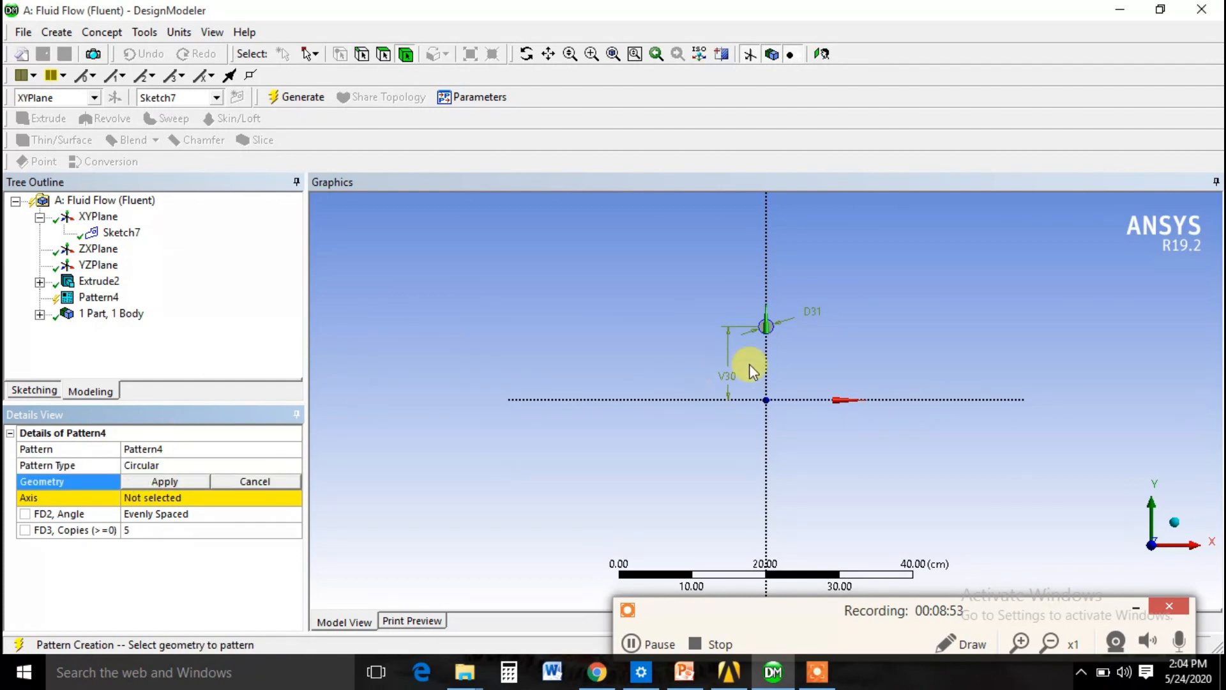
pyautogui.click(763, 327)
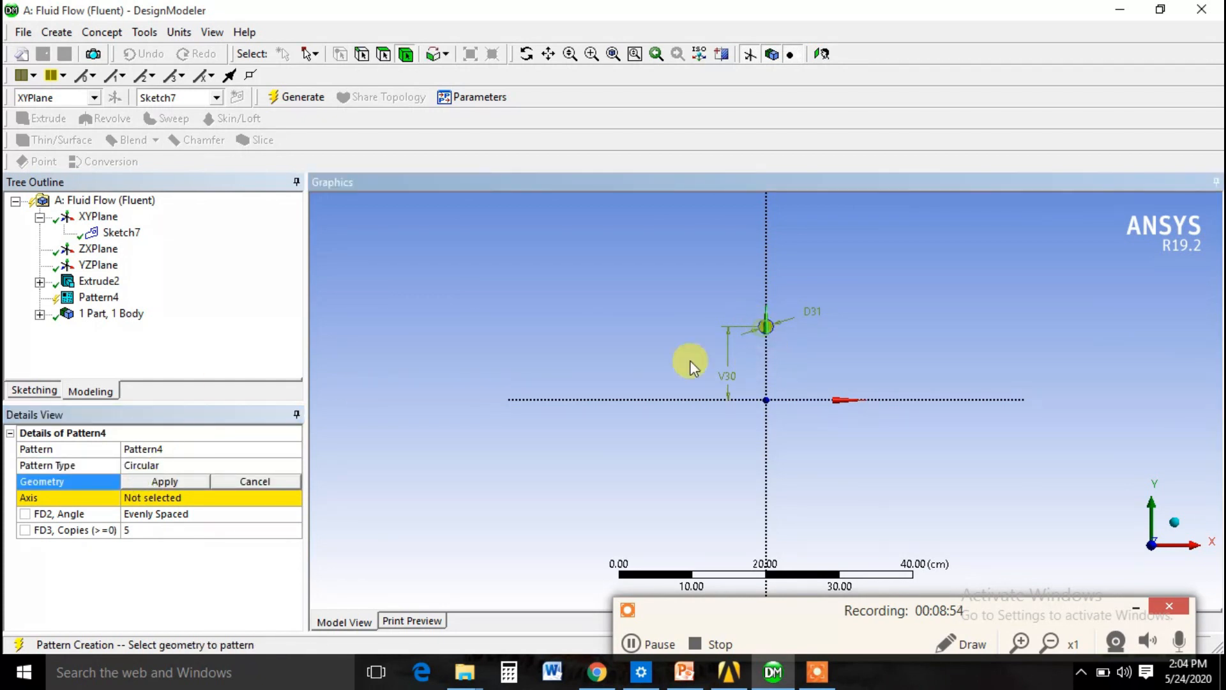
pyautogui.click(163, 480)
# Set the pattern axis to the normal of the XYPlane.
pyautogui.click(155, 502)
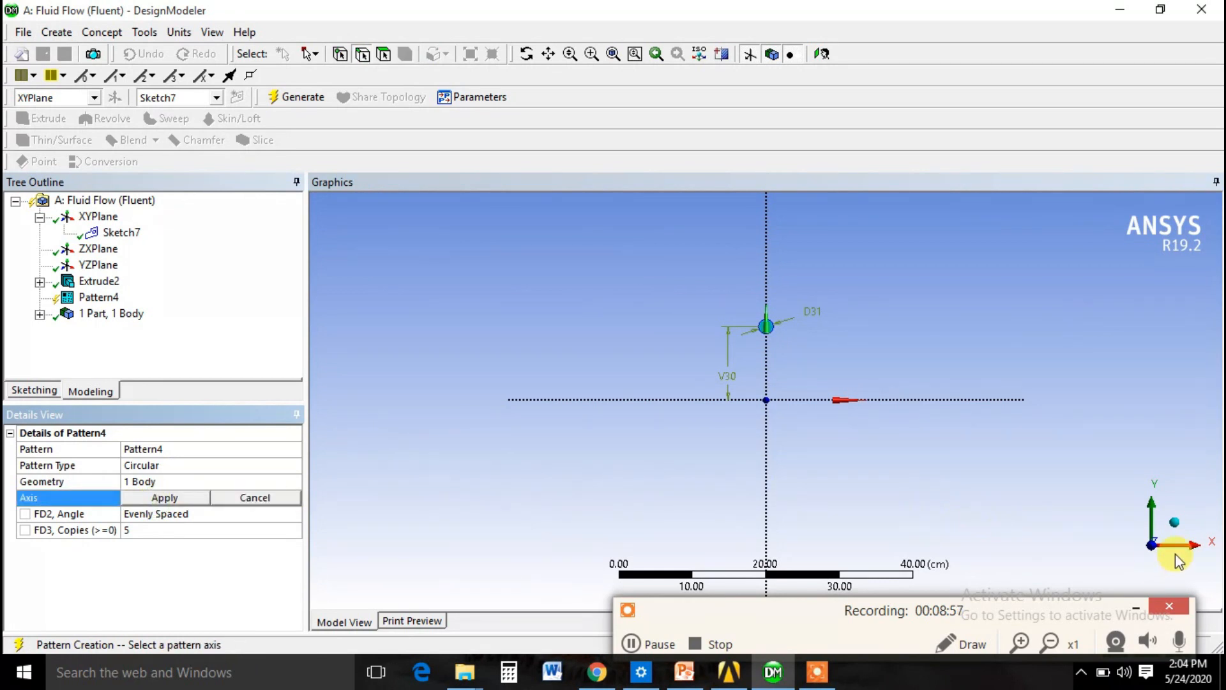
pyautogui.click(1175, 522)
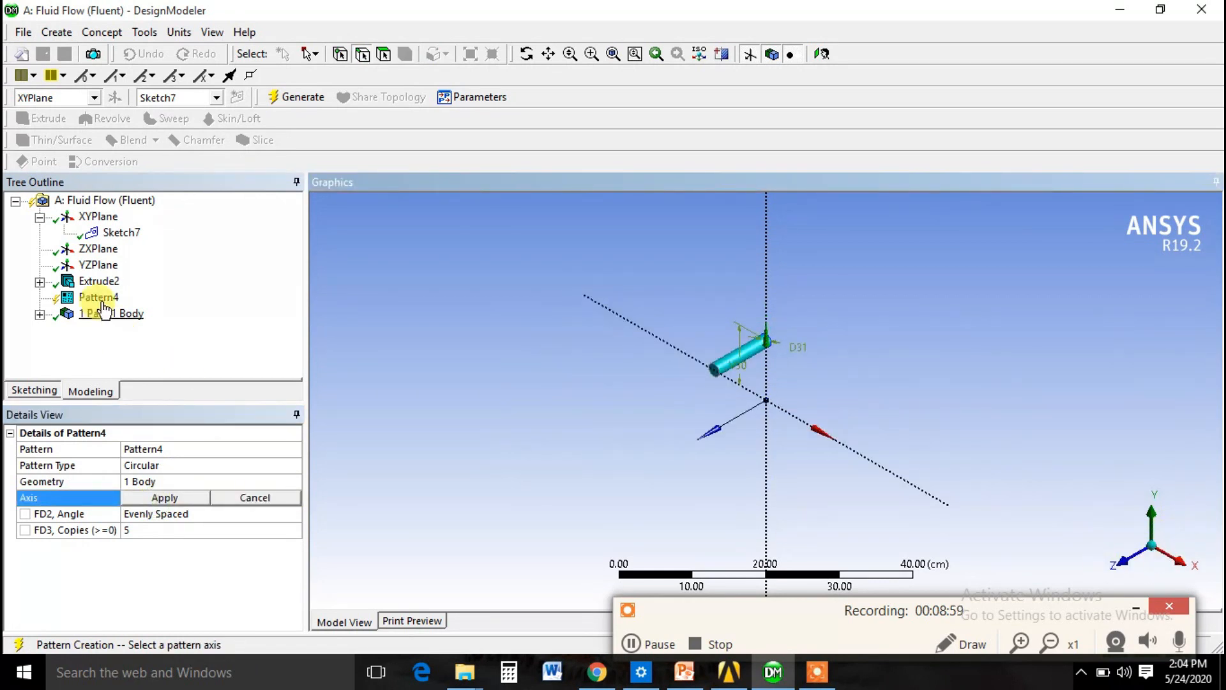
pyautogui.click(96, 249)
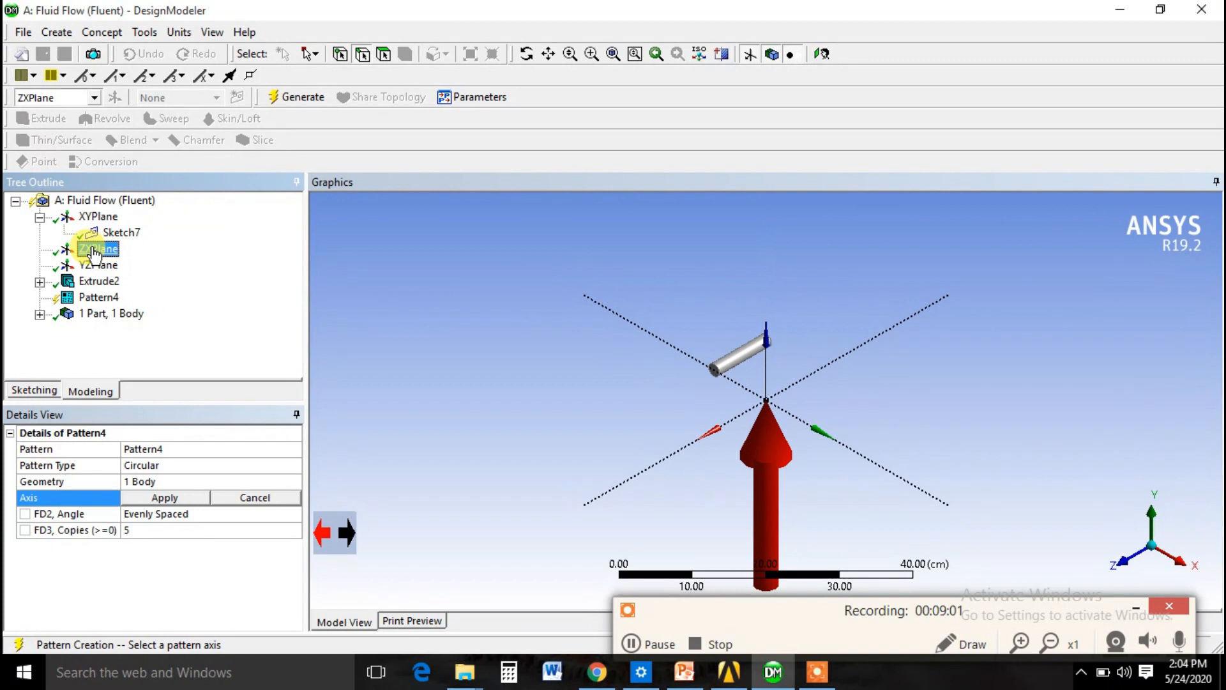
pyautogui.click(96, 265)
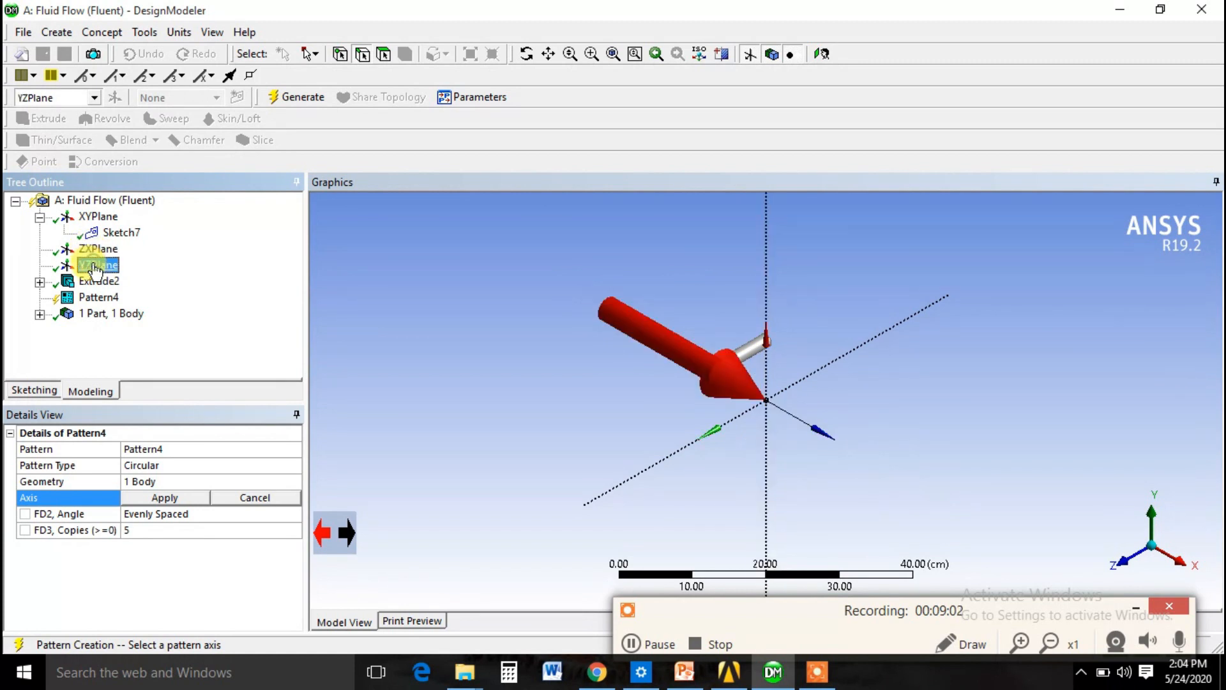
pyautogui.click(97, 216)
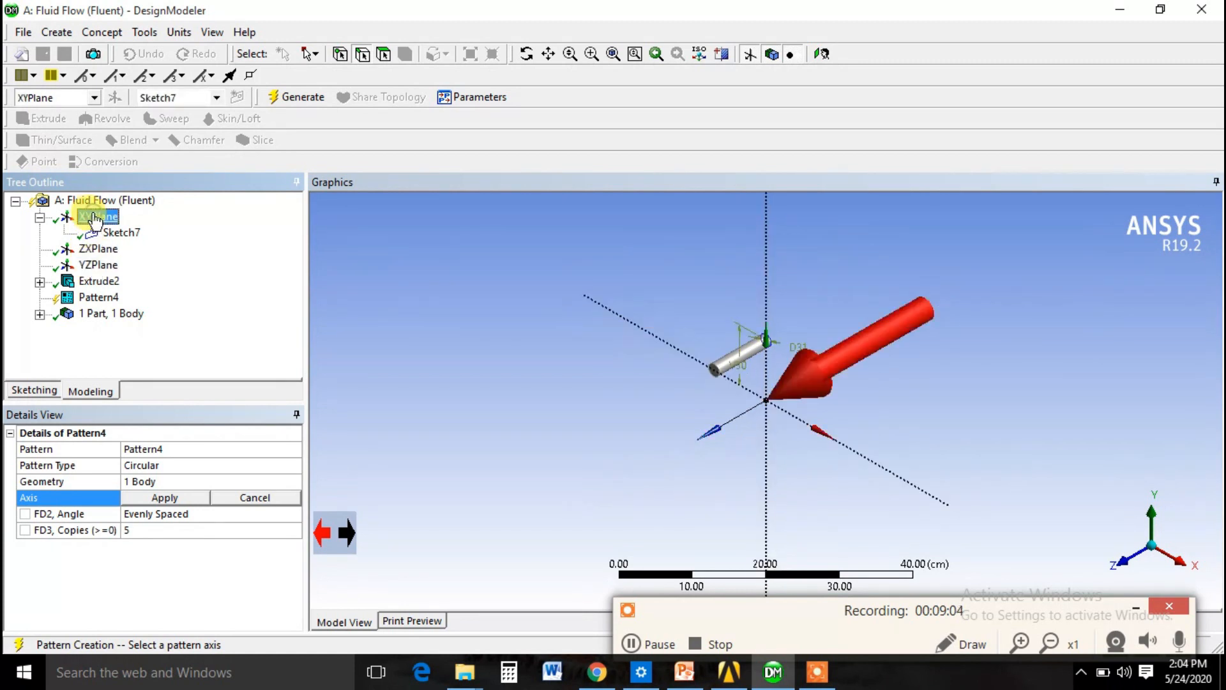
pyautogui.click(161, 498)
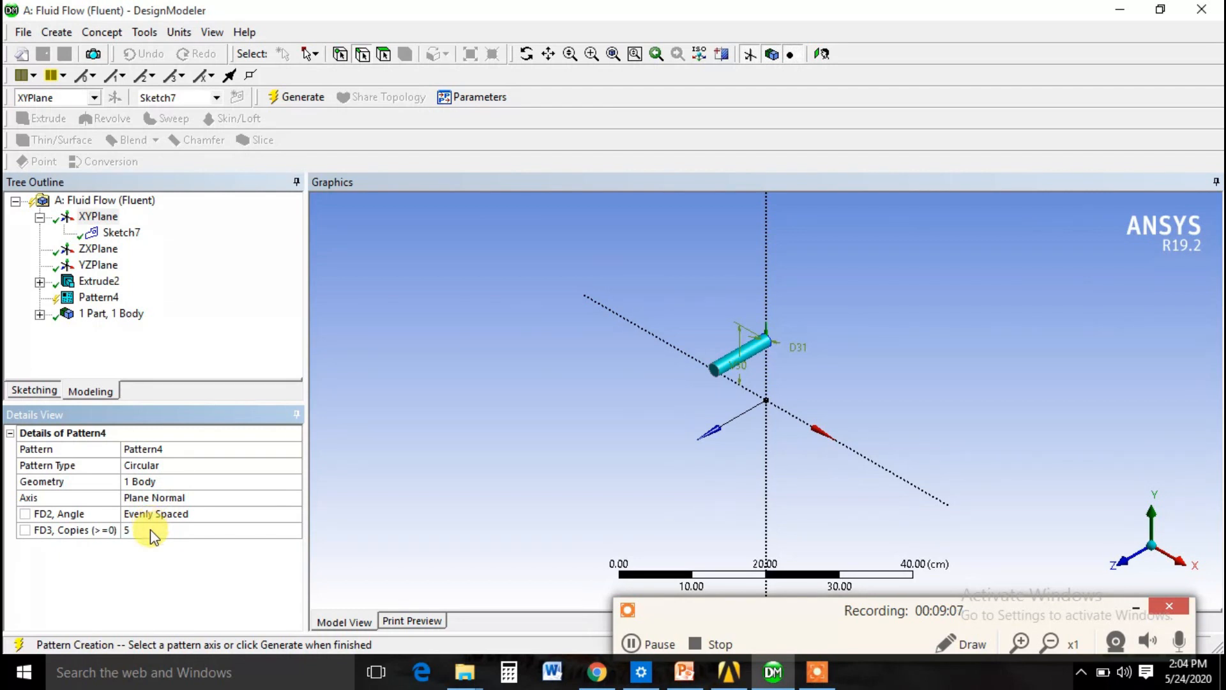
# Set the circular pattern to 8 evenly spaced copies, generate it and view the result along the Z axis.
pyautogui.click(152, 531)
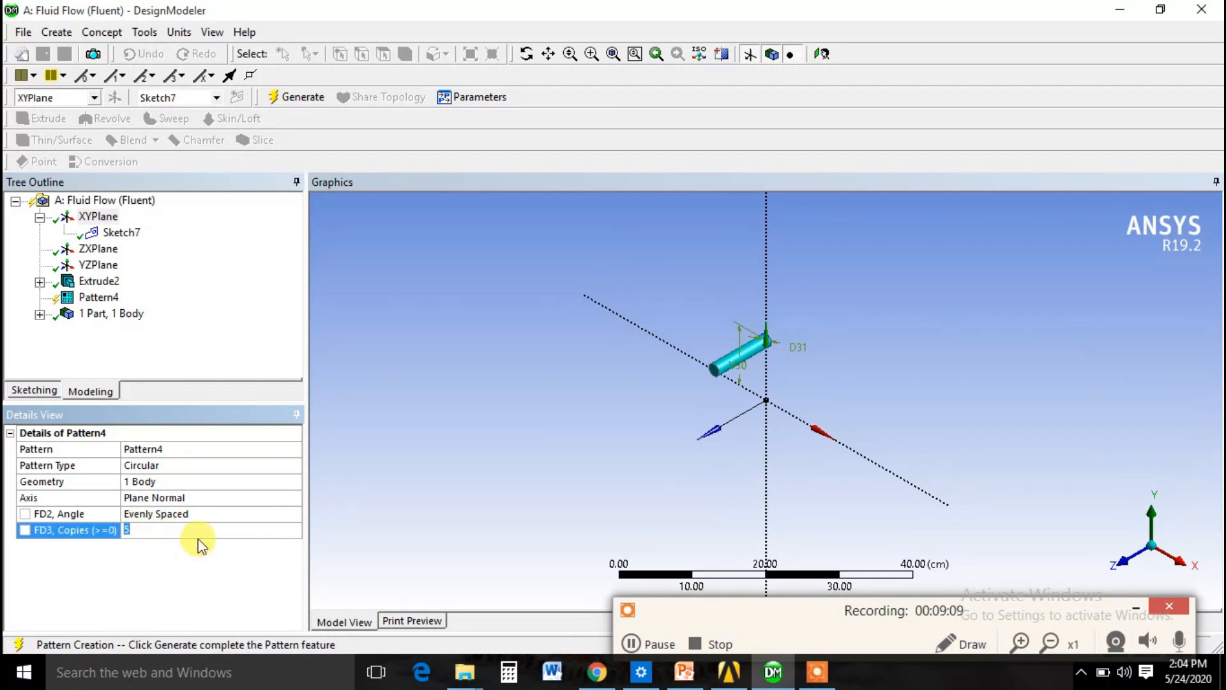
pyautogui.write('8')
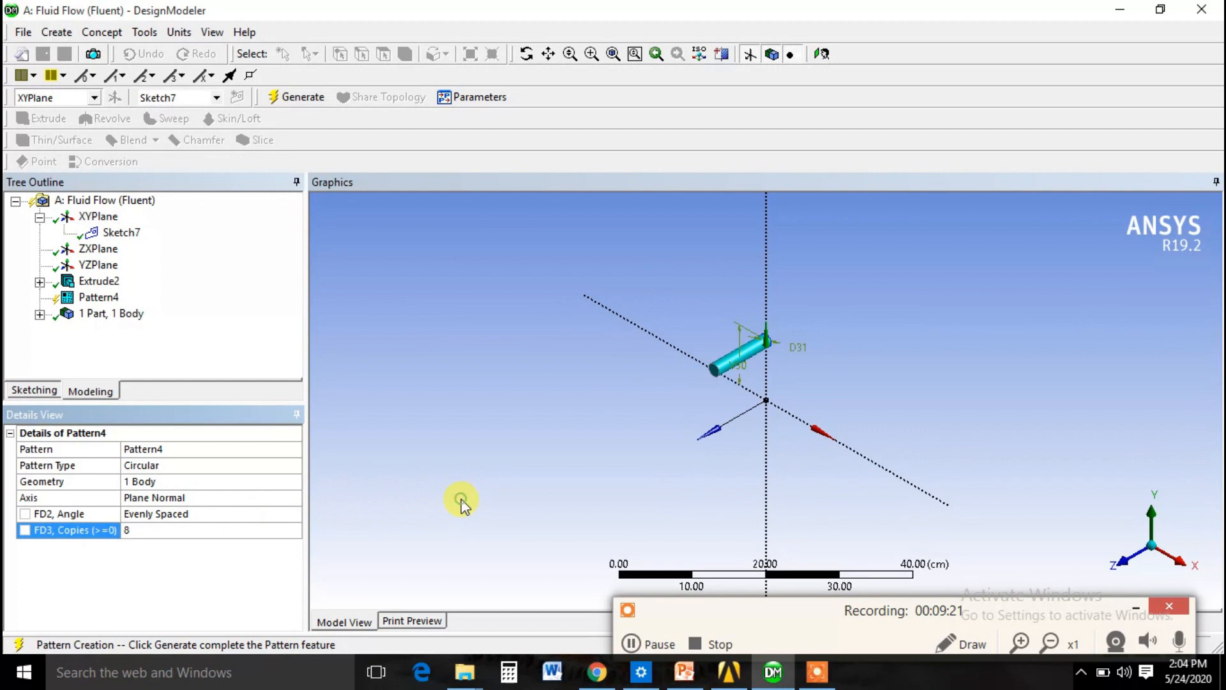
pyautogui.rightClick(102, 302)
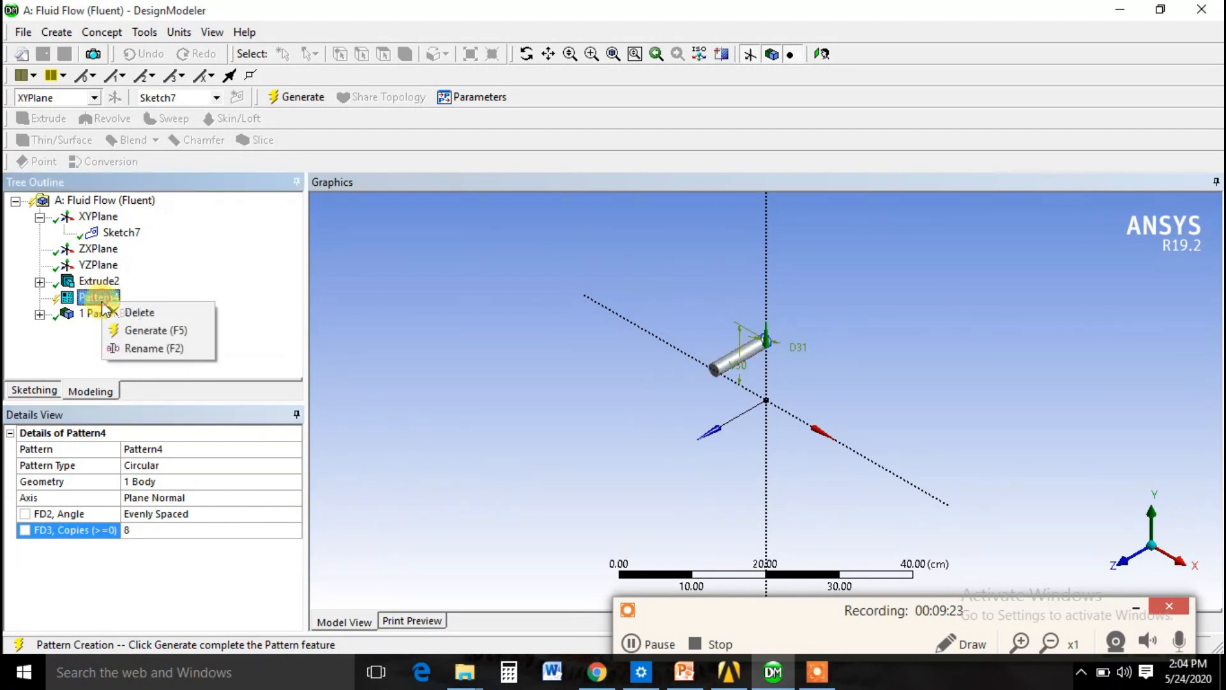
pyautogui.click(143, 330)
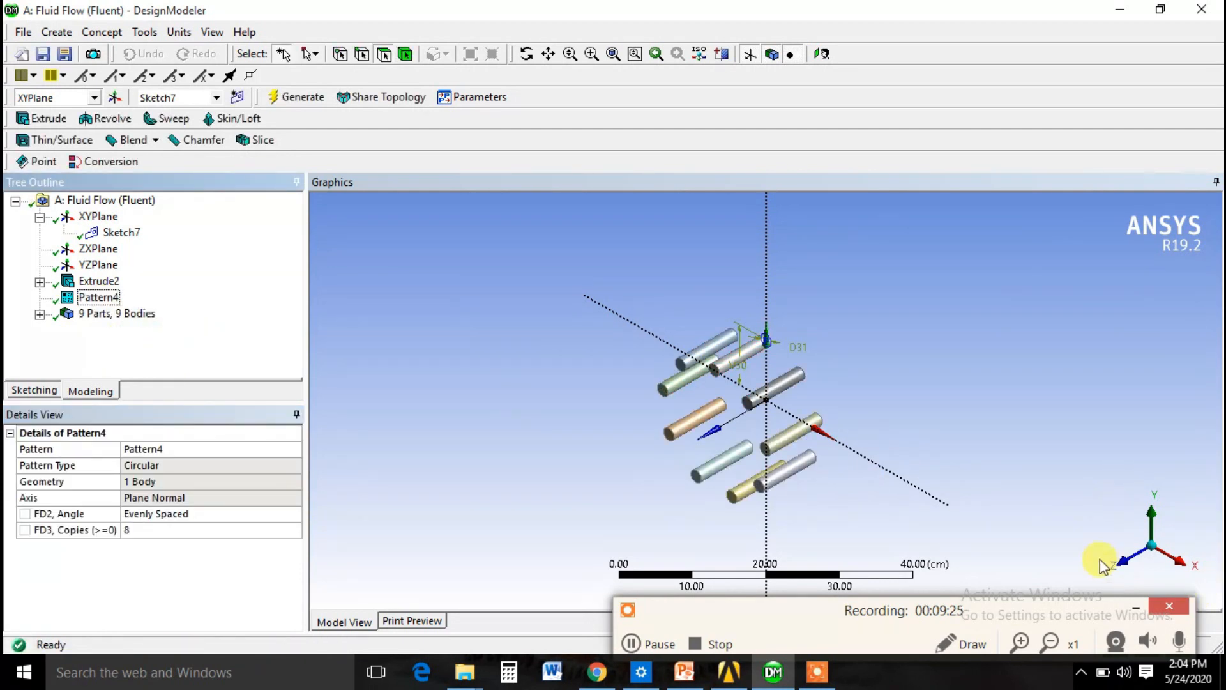
pyautogui.click(1101, 561)
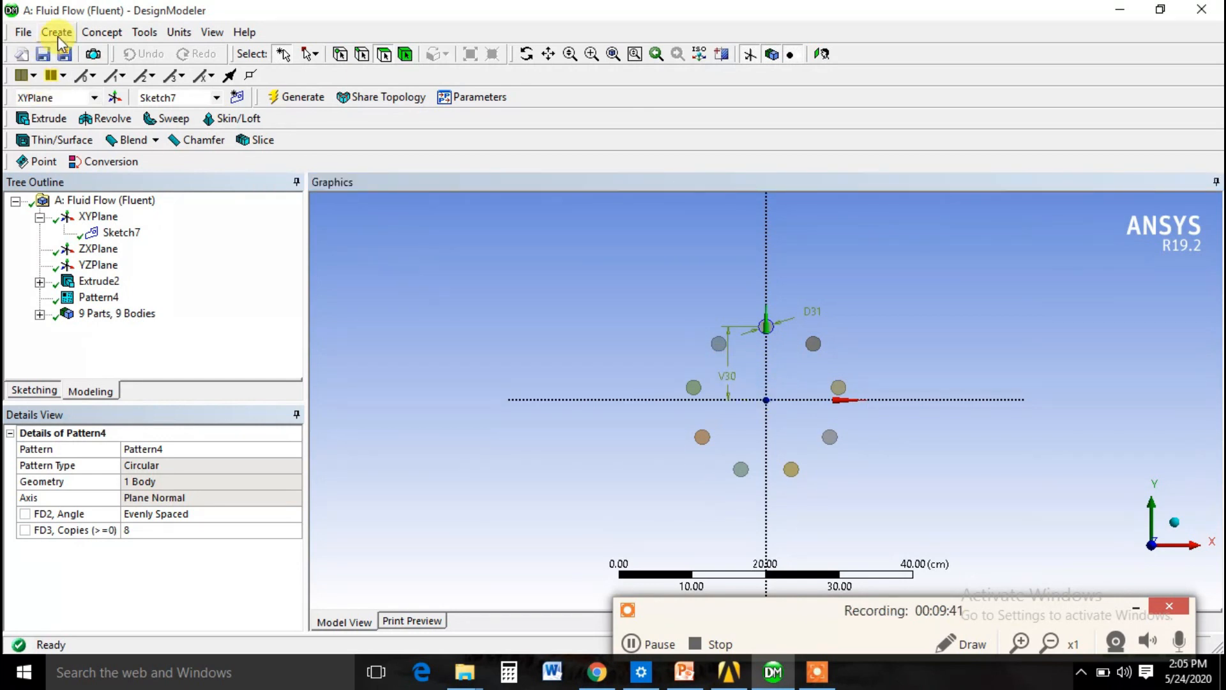
pyautogui.click(58, 35)
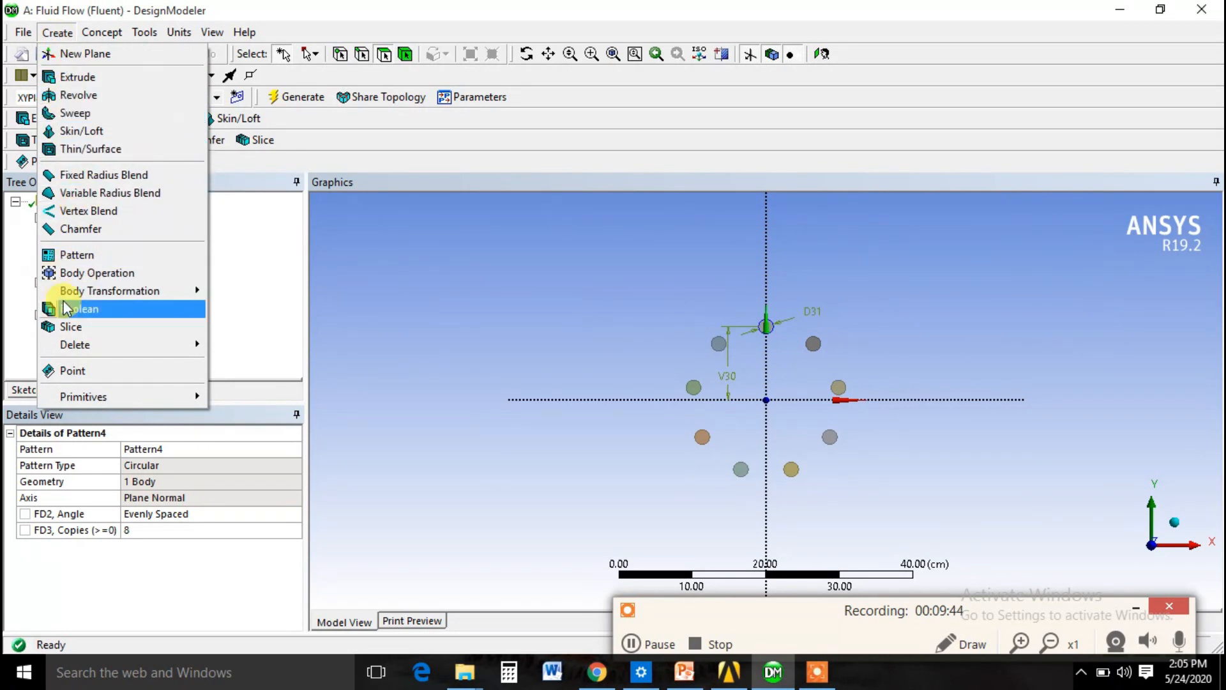
pyautogui.click(430, 313)
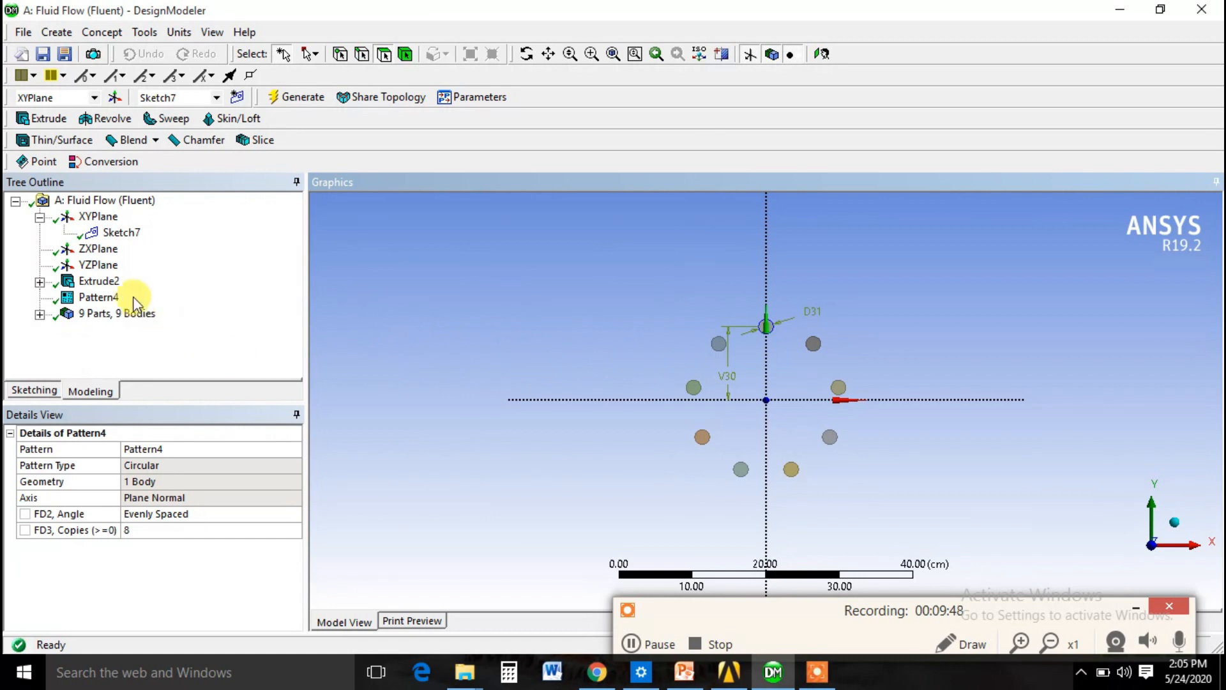
pyautogui.rightClick(88, 298)
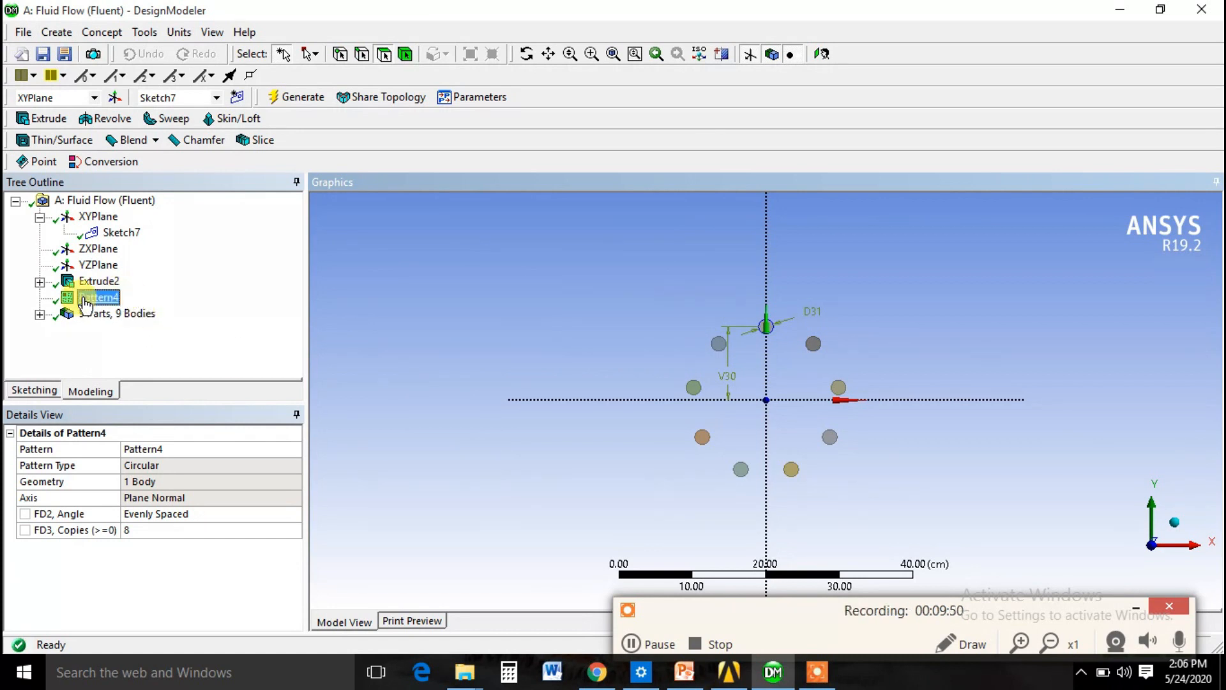
pyautogui.click(119, 422)
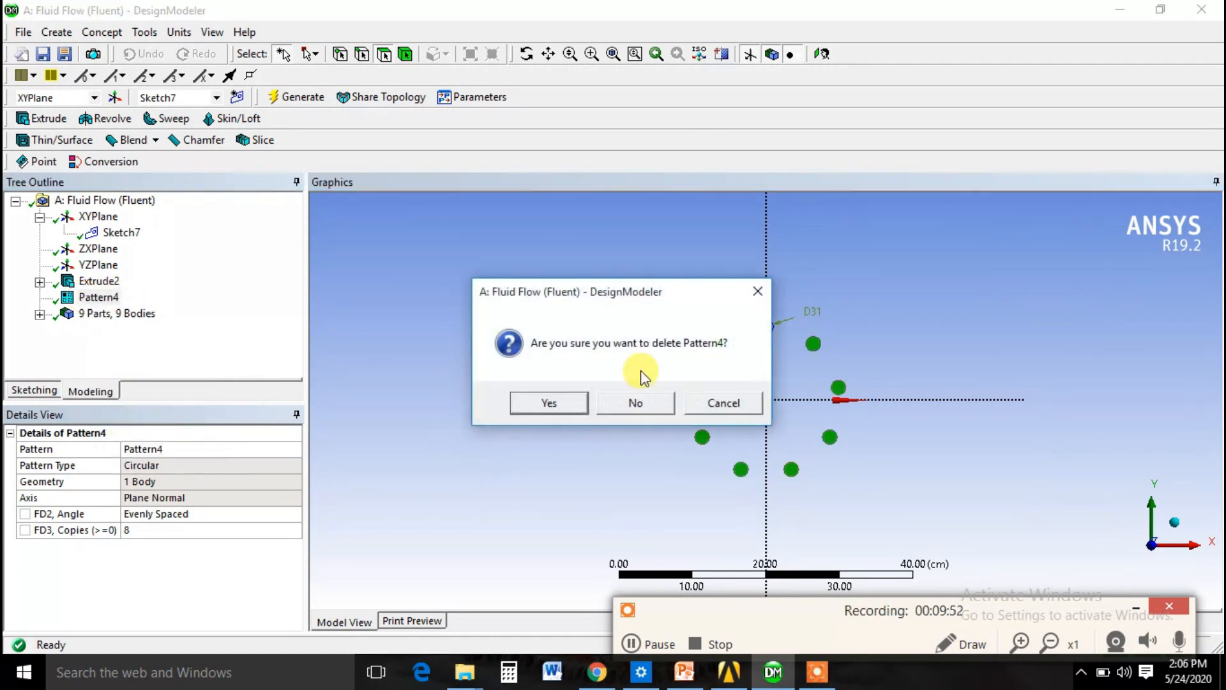
pyautogui.click(758, 292)
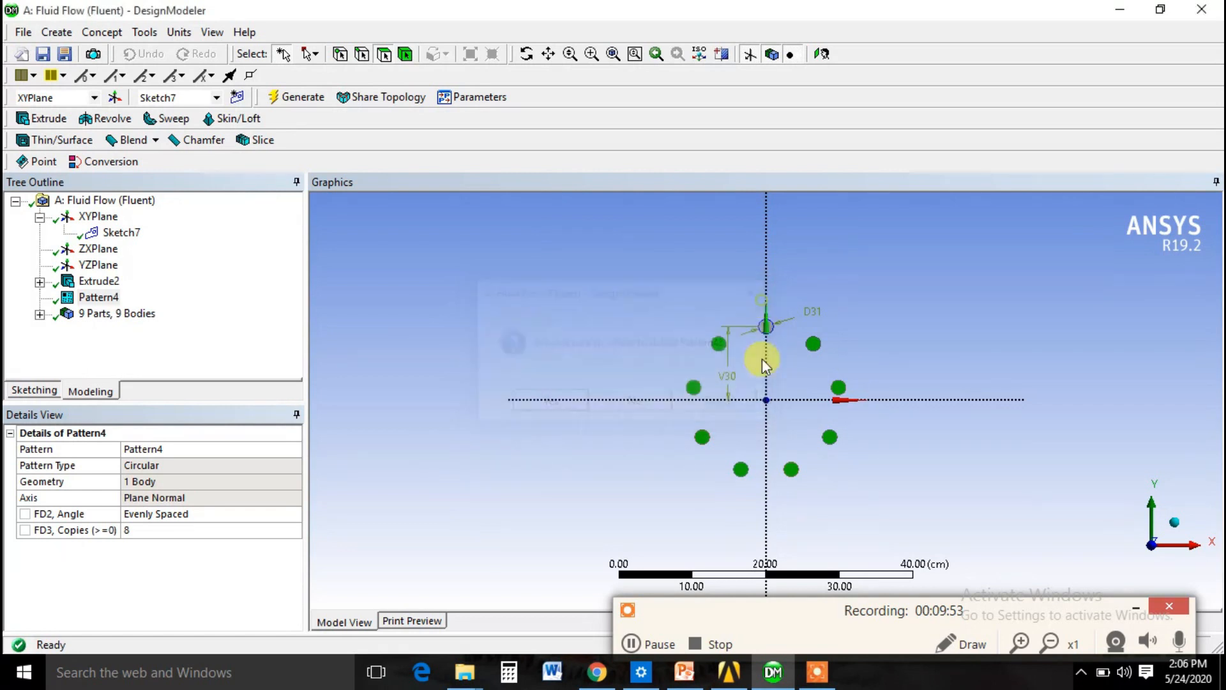
pyautogui.click(771, 401)
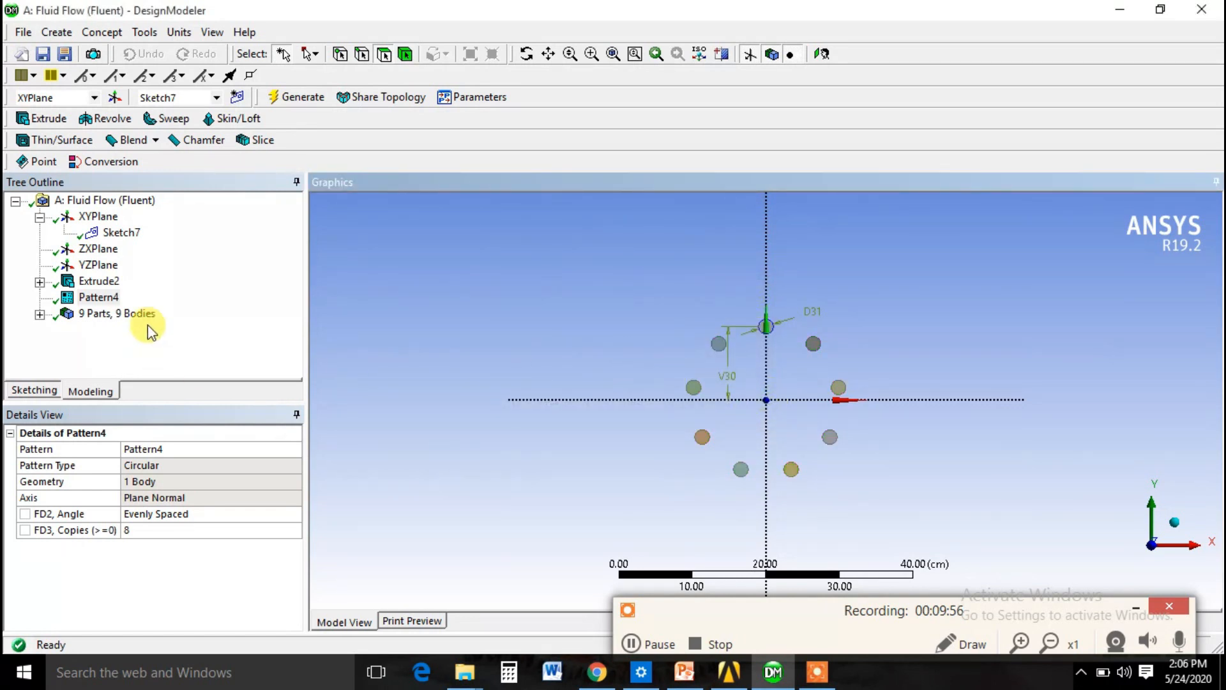
# Create a second new sketch on the XYPlane and select it for editing.
pyautogui.click(91, 220)
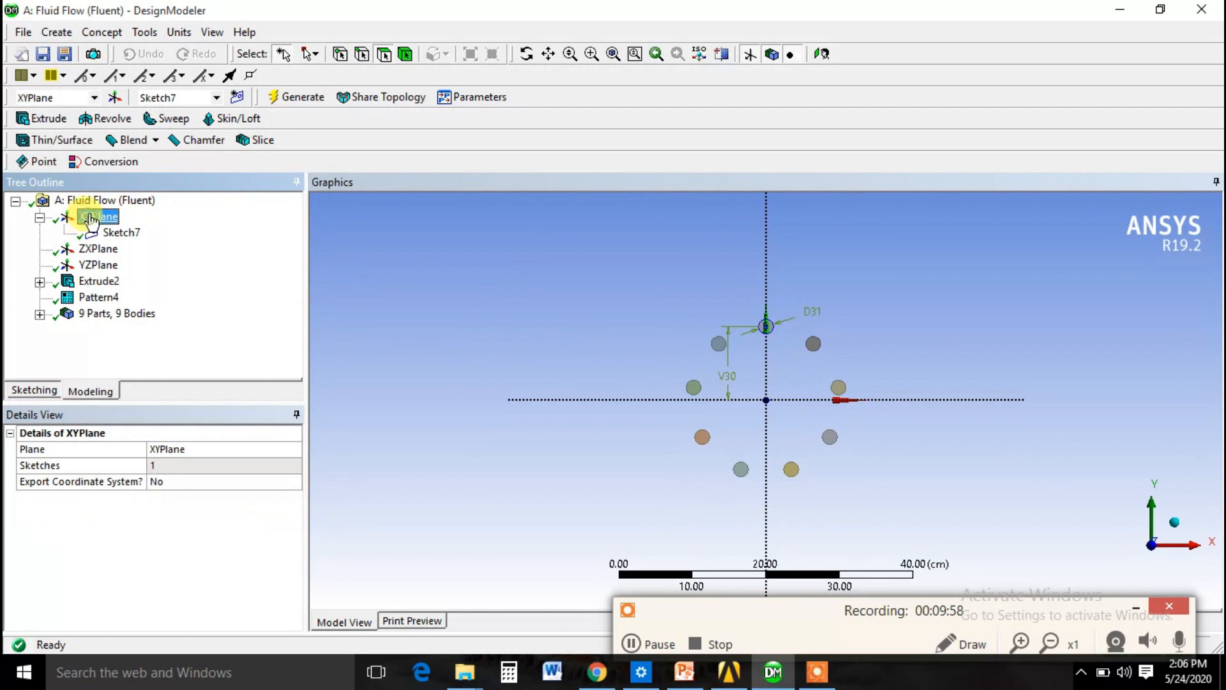
pyautogui.click(237, 96)
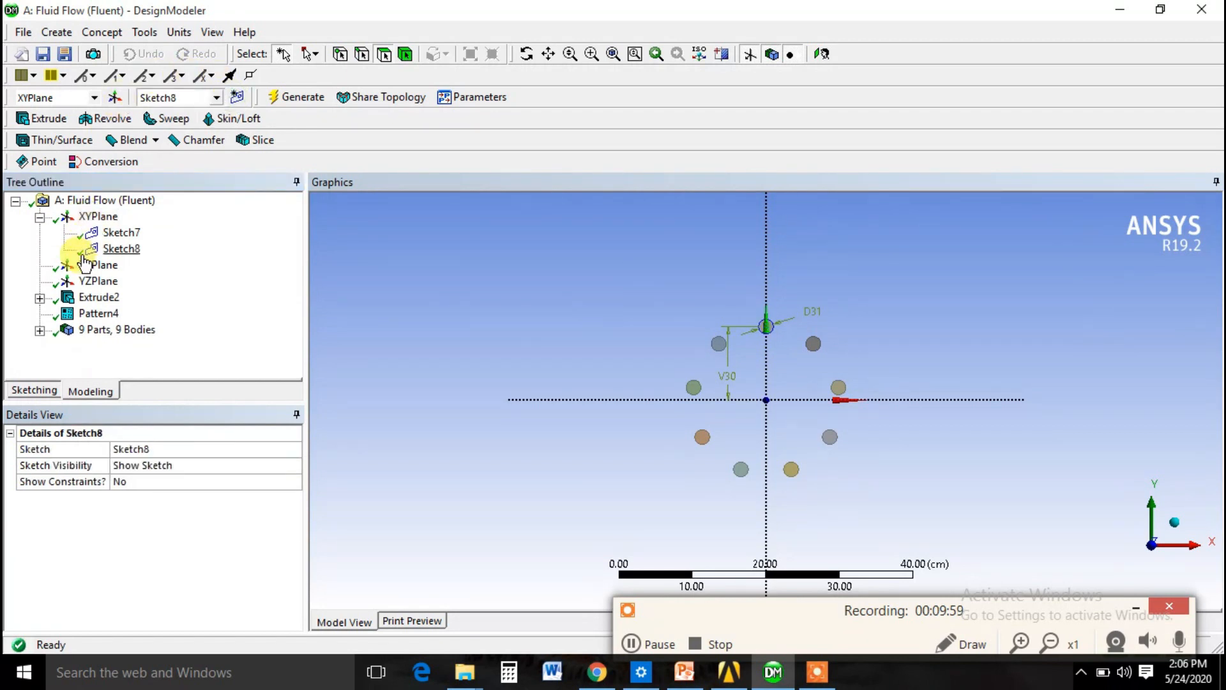
pyautogui.click(118, 248)
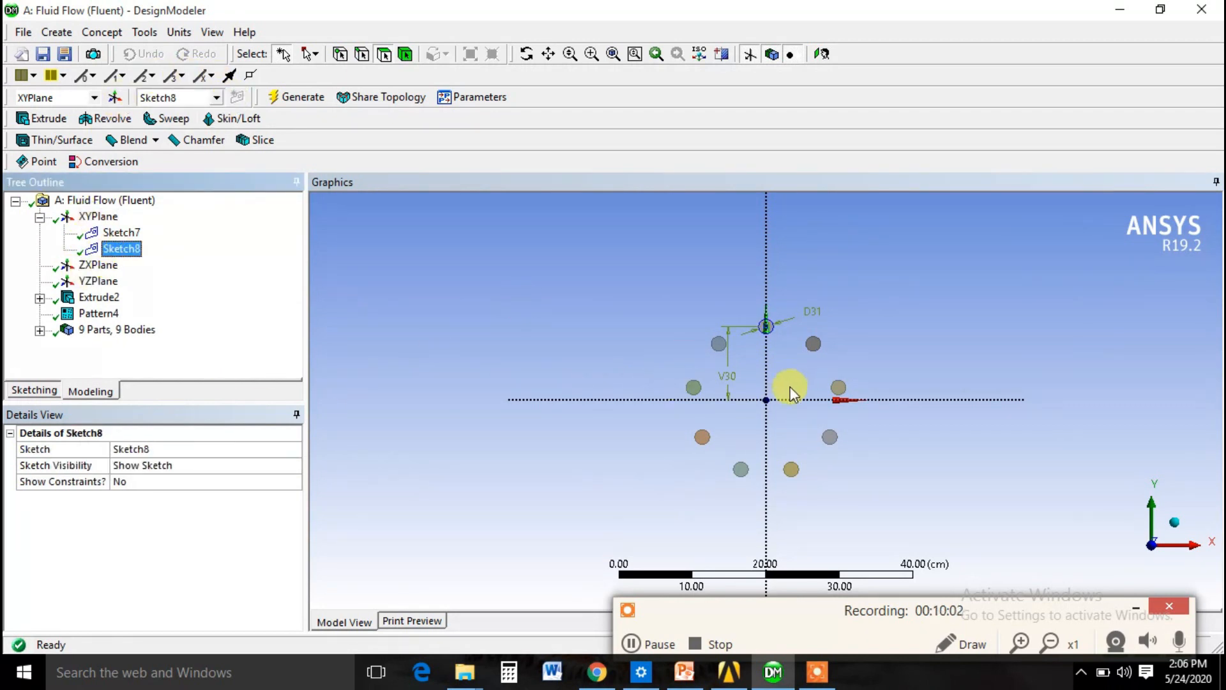
# Sketch a circle with a radius of about 7.75 cm centred on the origin, inside the ring of patterned cylinders.
pyautogui.click(24, 389)
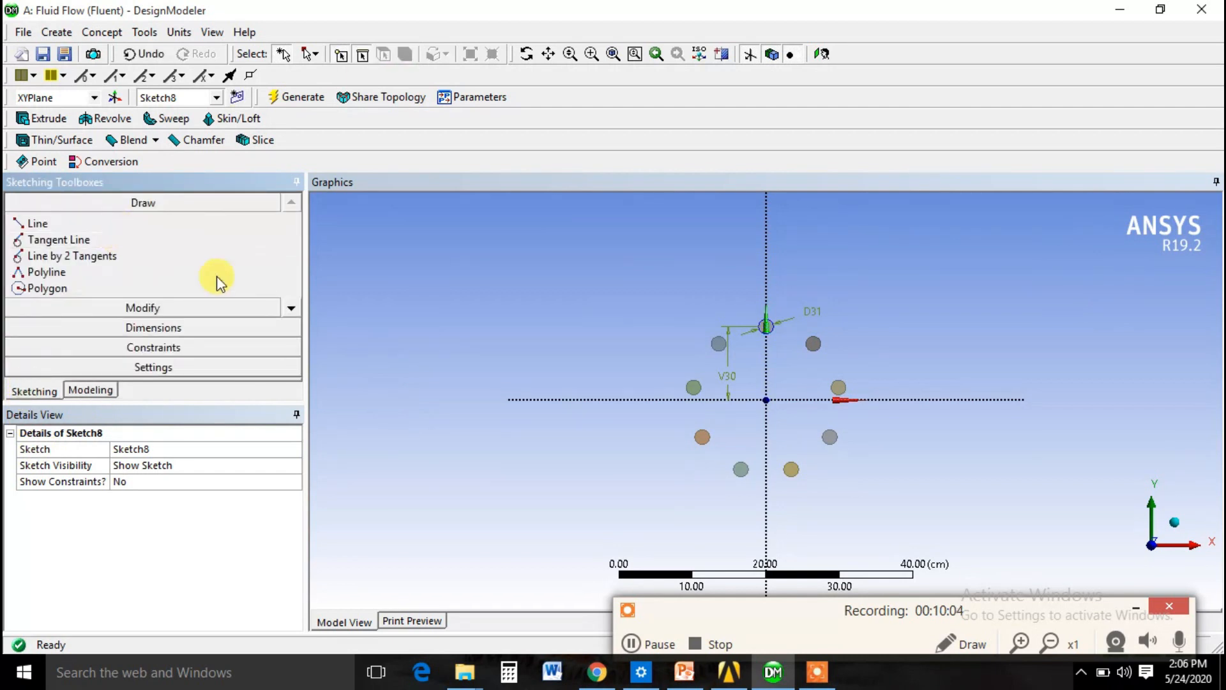
pyautogui.click(292, 308)
pyautogui.click(292, 308)
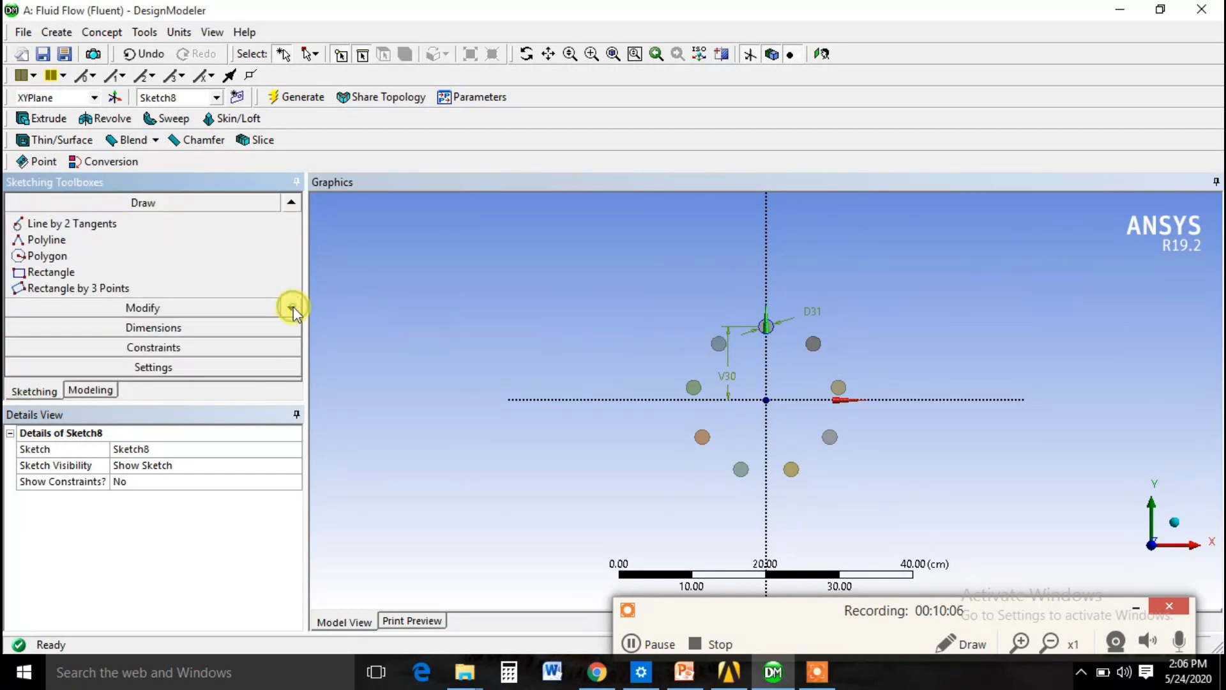
pyautogui.click(292, 308)
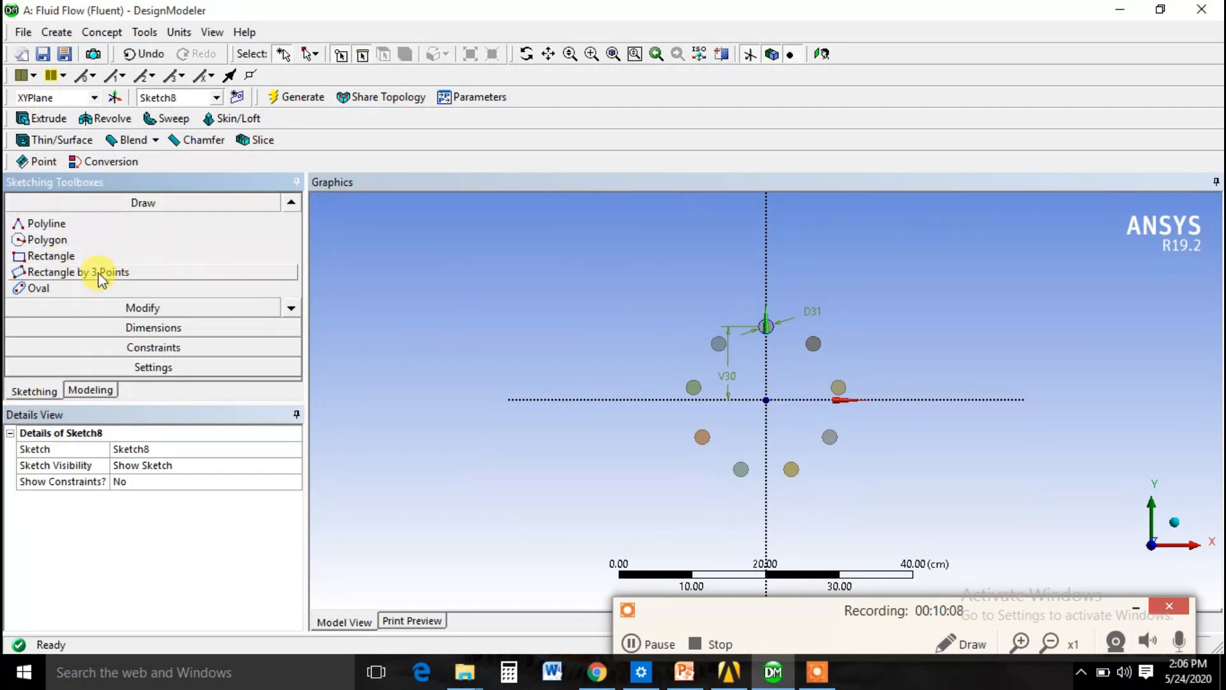
pyautogui.click(292, 308)
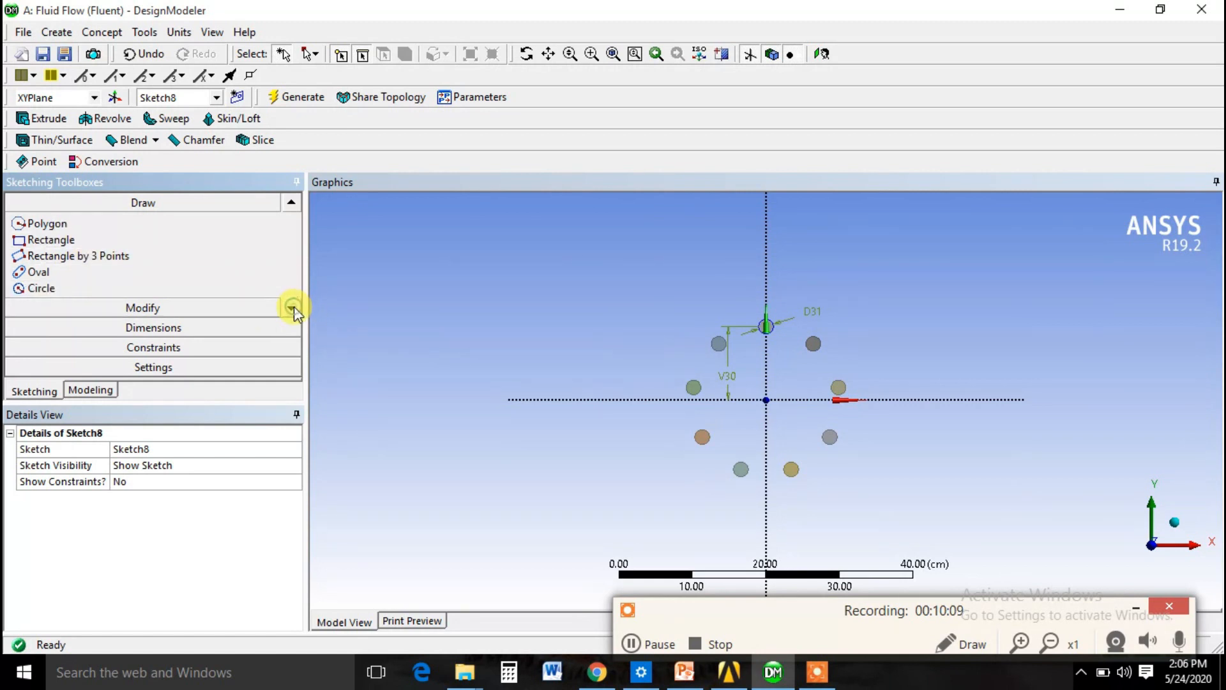
pyautogui.click(29, 276)
pyautogui.click(29, 287)
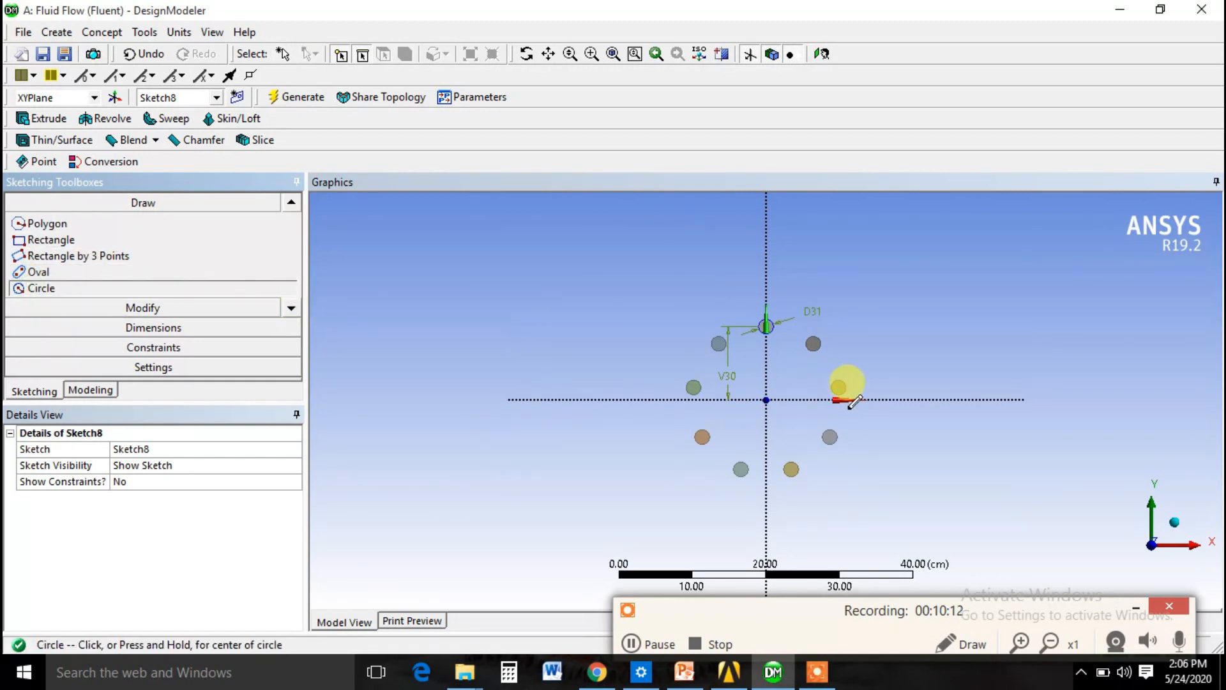
pyautogui.click(766, 400)
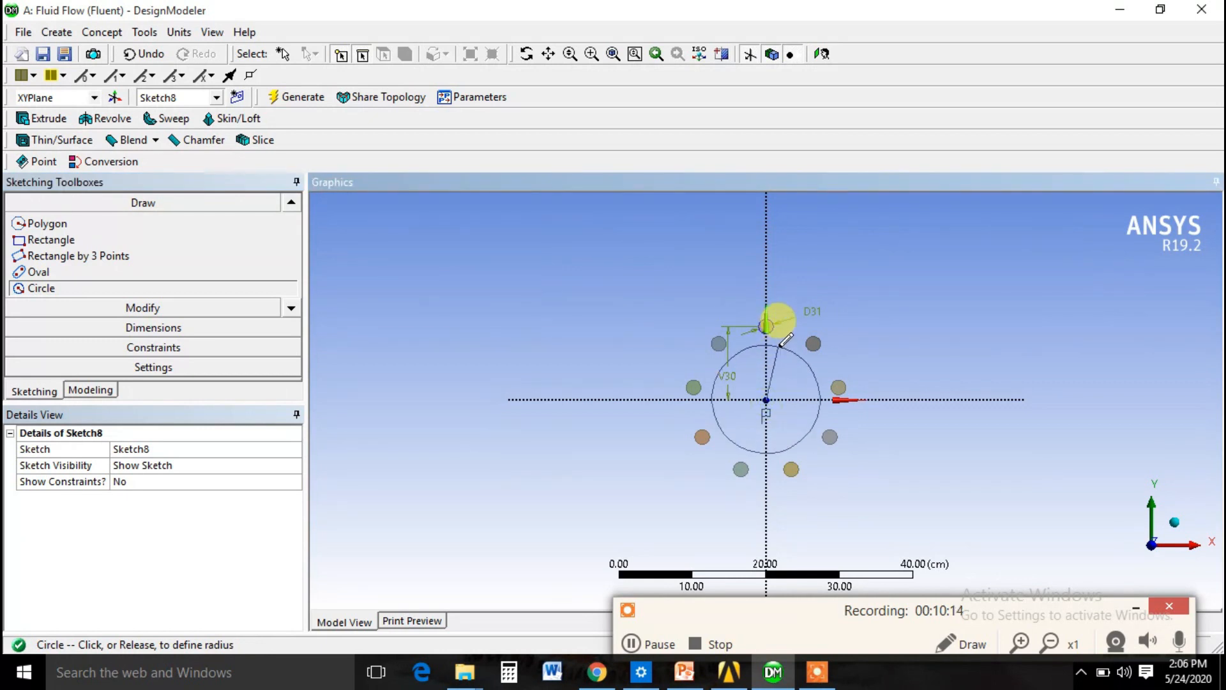
pyautogui.click(781, 344)
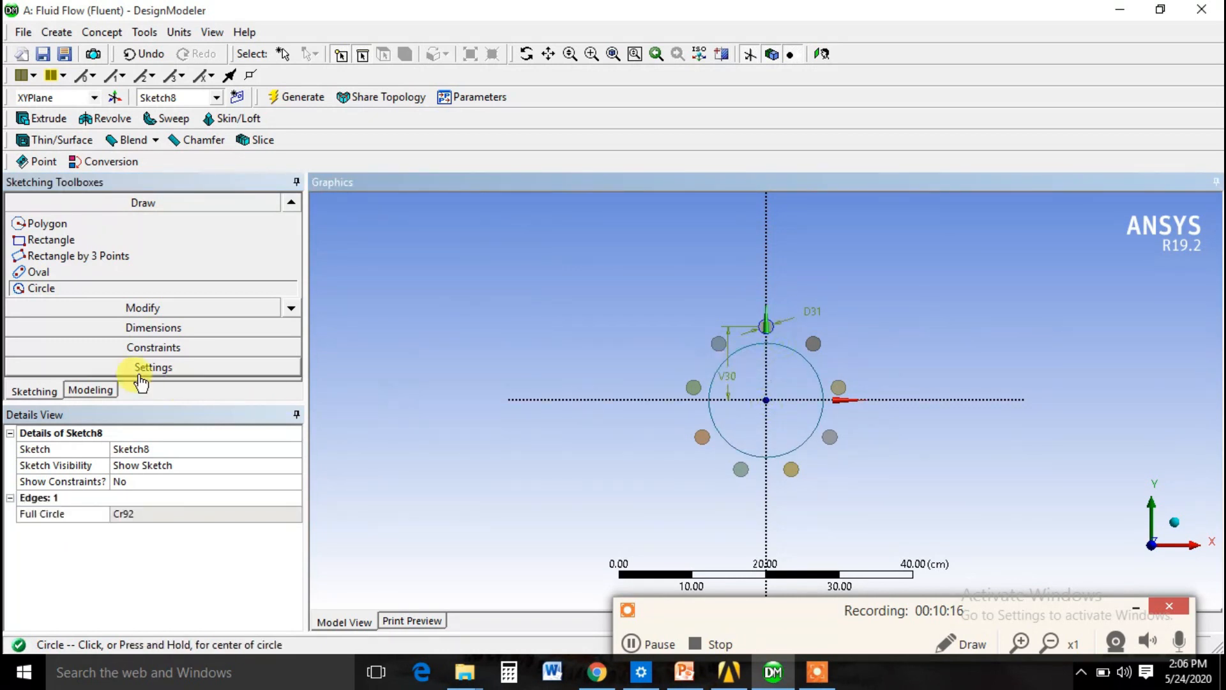
# Add a radius dimension to the central circle and set it to 9 cm.
pyautogui.click(145, 325)
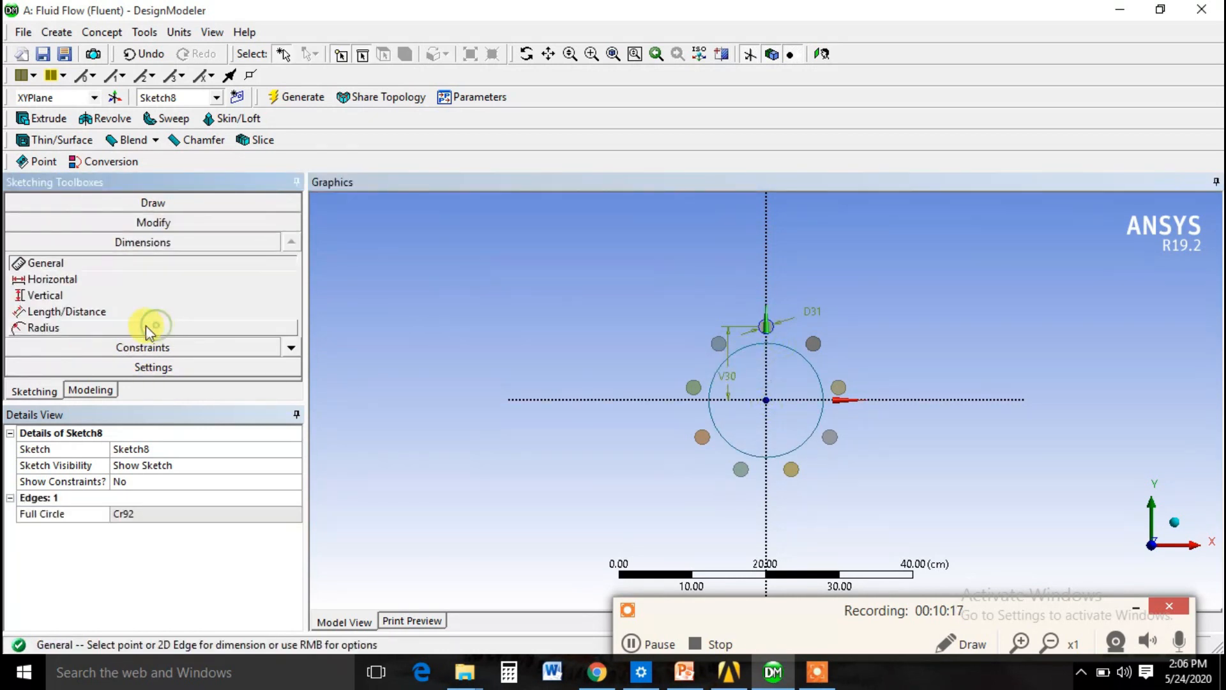
pyautogui.click(63, 327)
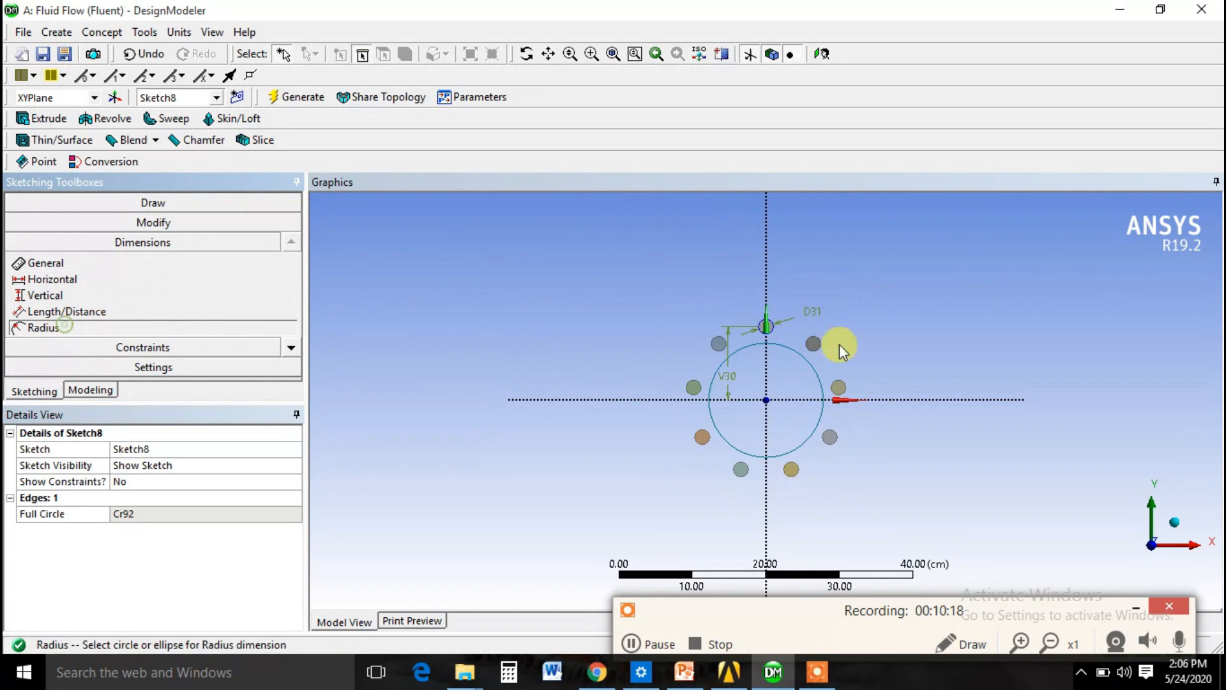
pyautogui.click(784, 346)
pyautogui.click(888, 311)
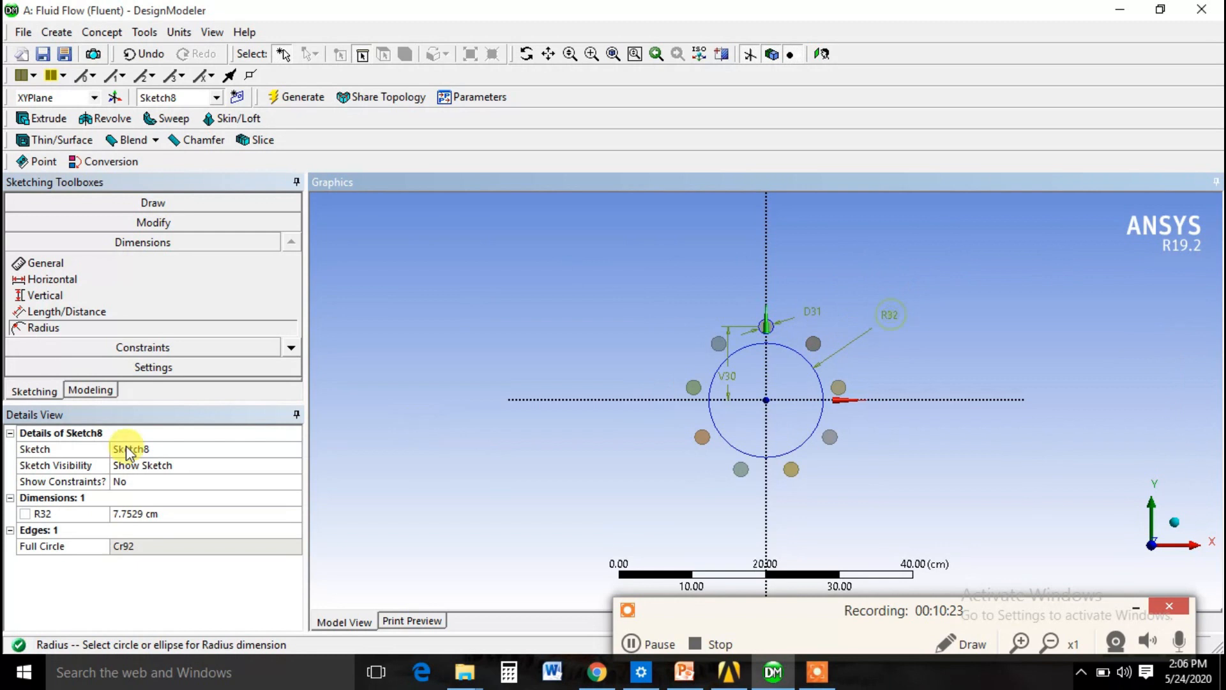
pyautogui.click(167, 514)
pyautogui.write('9')
pyautogui.press('Return')
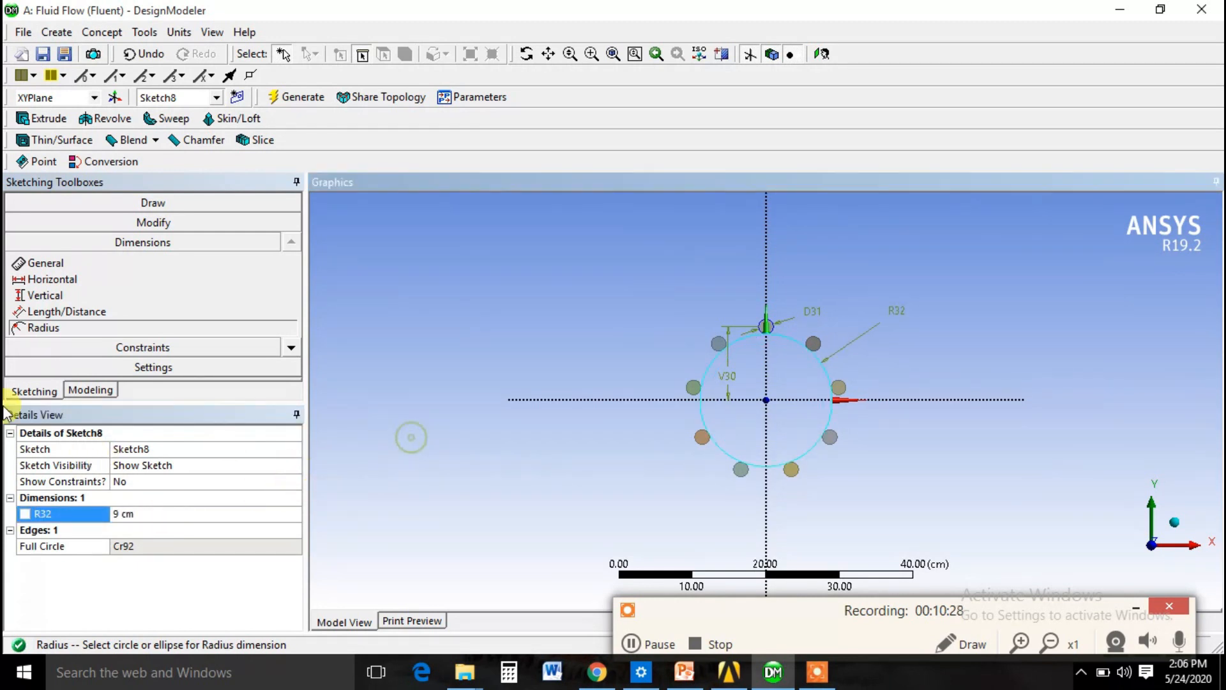
# Extrude the central circle sketch 10 cm with the operation set to Add Frozen, and generate the body.
pyautogui.click(80, 391)
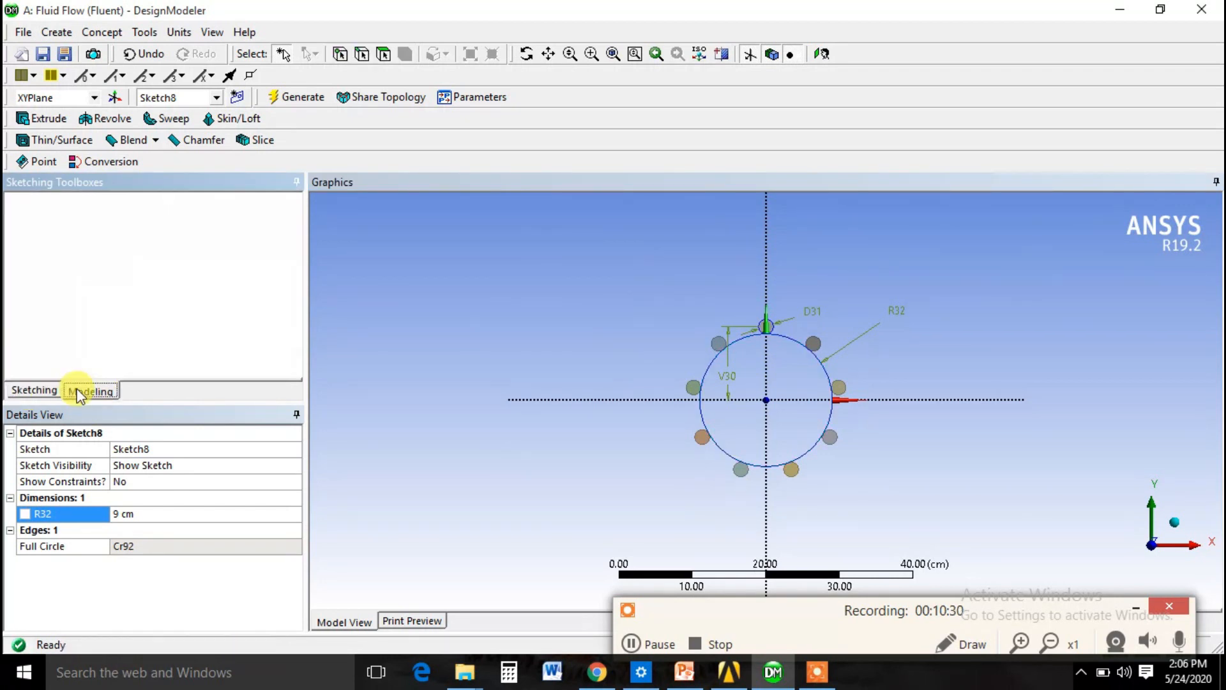
pyautogui.click(56, 31)
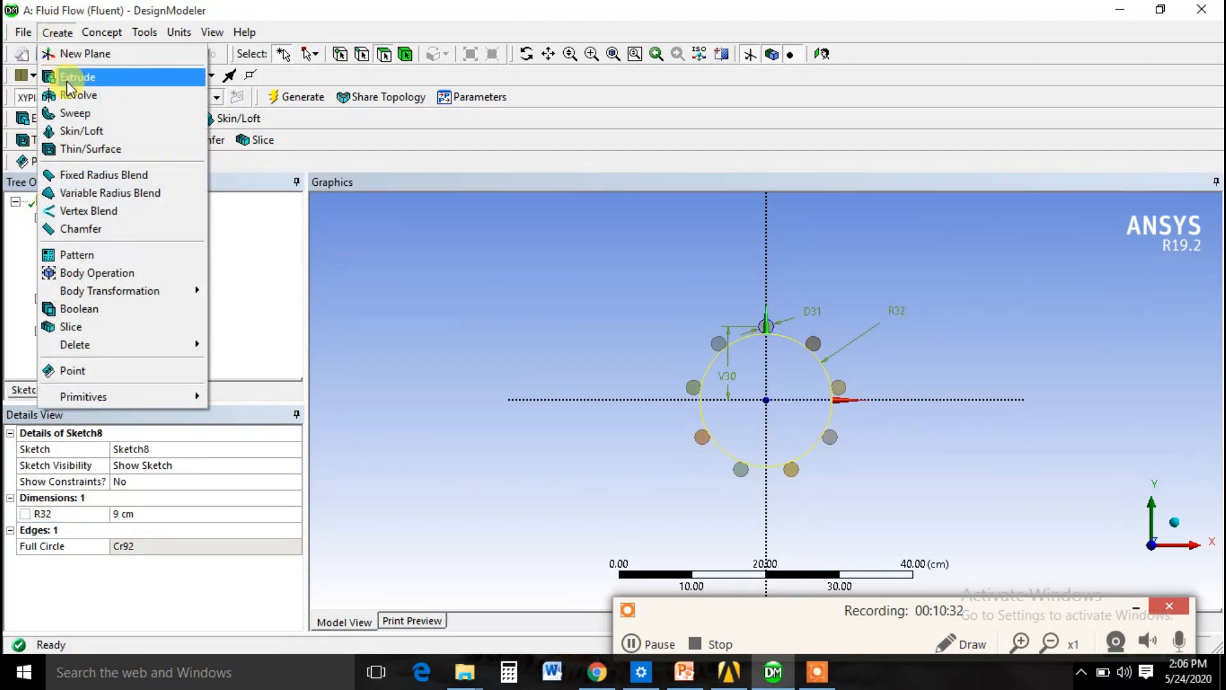
pyautogui.click(77, 77)
pyautogui.click(70, 465)
pyautogui.rightClick(78, 330)
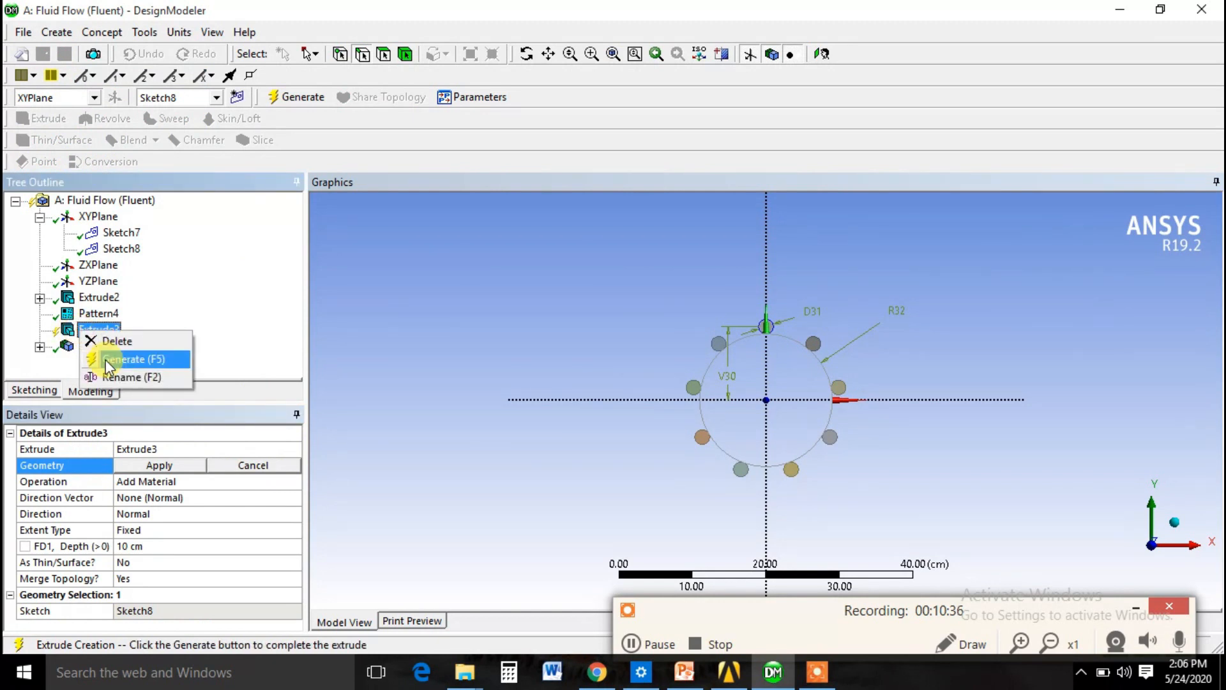
pyautogui.click(167, 358)
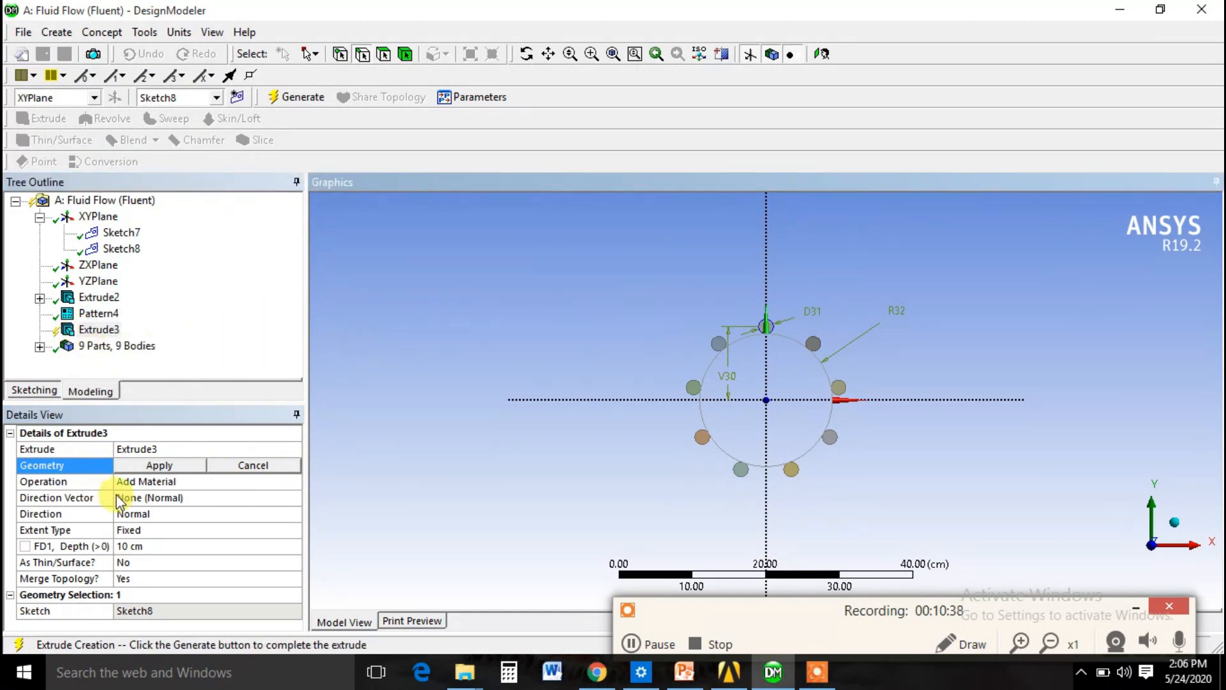
pyautogui.click(167, 482)
pyautogui.click(291, 480)
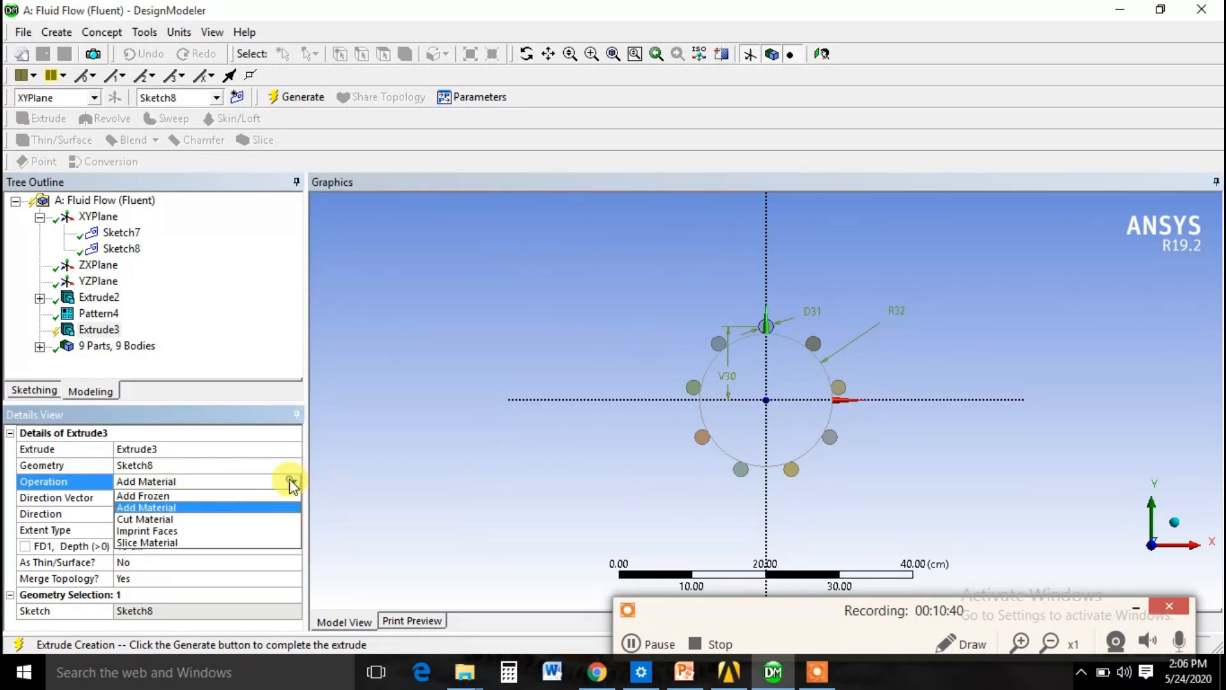
pyautogui.click(260, 497)
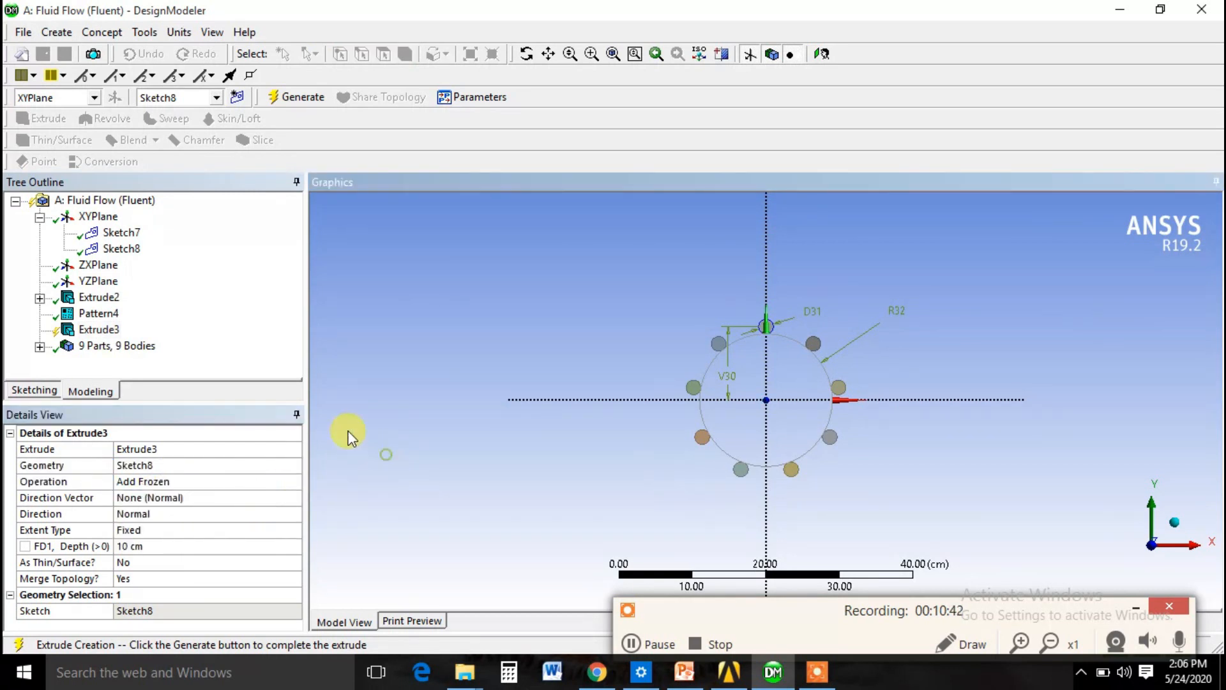
pyautogui.rightClick(91, 329)
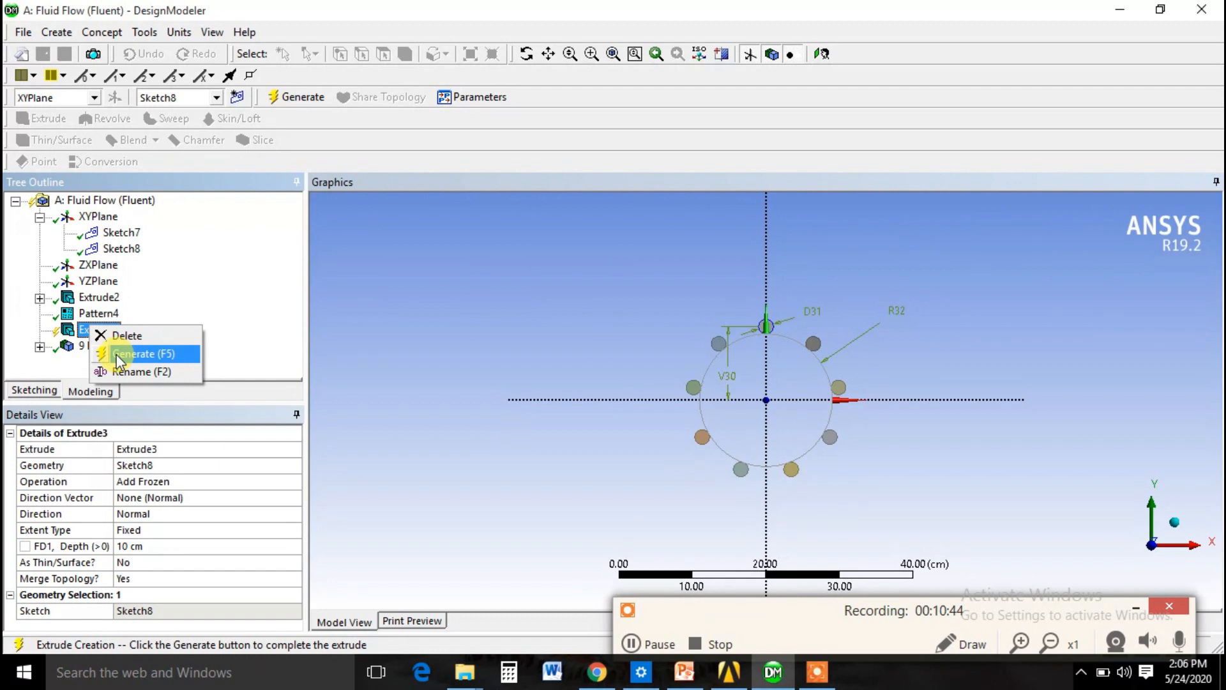
pyautogui.click(116, 354)
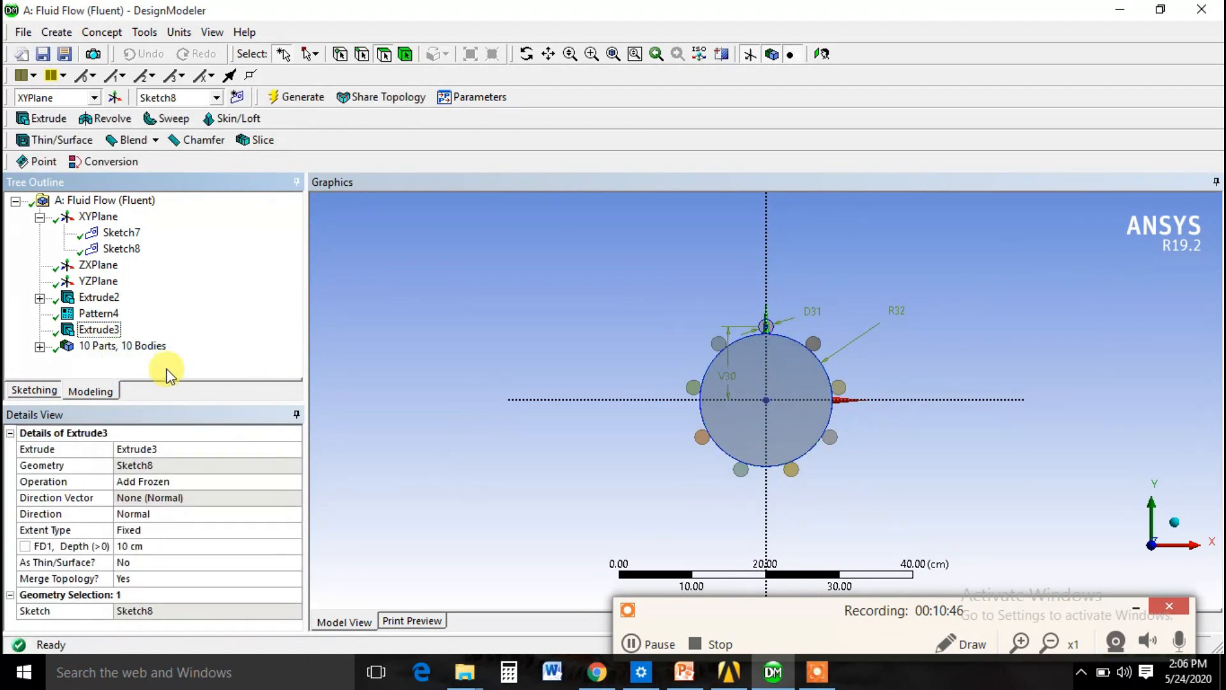
# Examine the individual solid bodies in the model, then view the central cylinder isometrically and along the Z axis.
pyautogui.click(39, 347)
pyautogui.scroll(1, 105, 306)
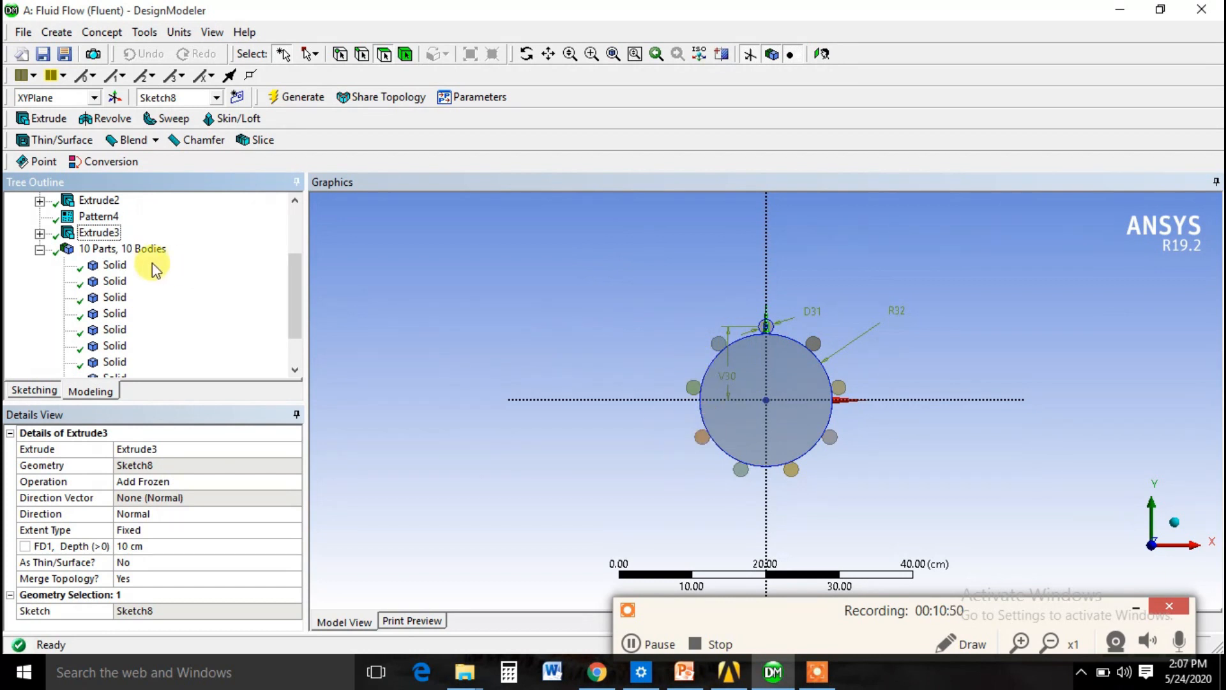
pyautogui.click(115, 264)
pyautogui.click(115, 281)
pyautogui.click(114, 297)
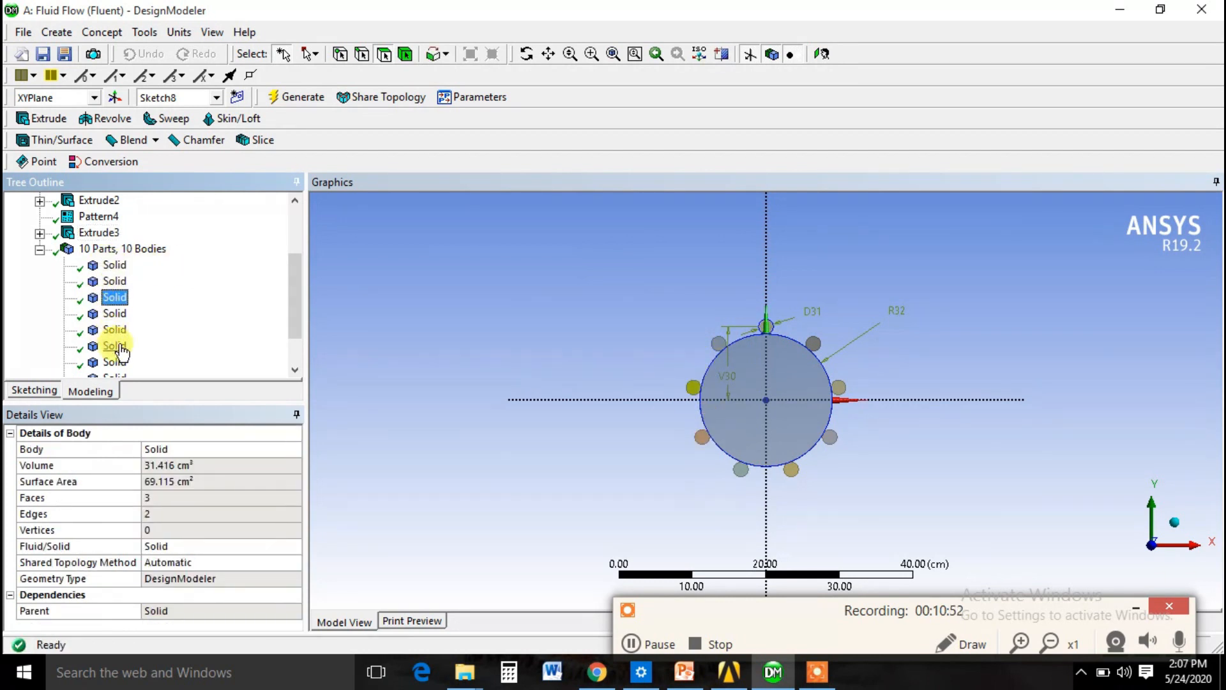
pyautogui.click(114, 378)
pyautogui.scroll(-1, 200, 271)
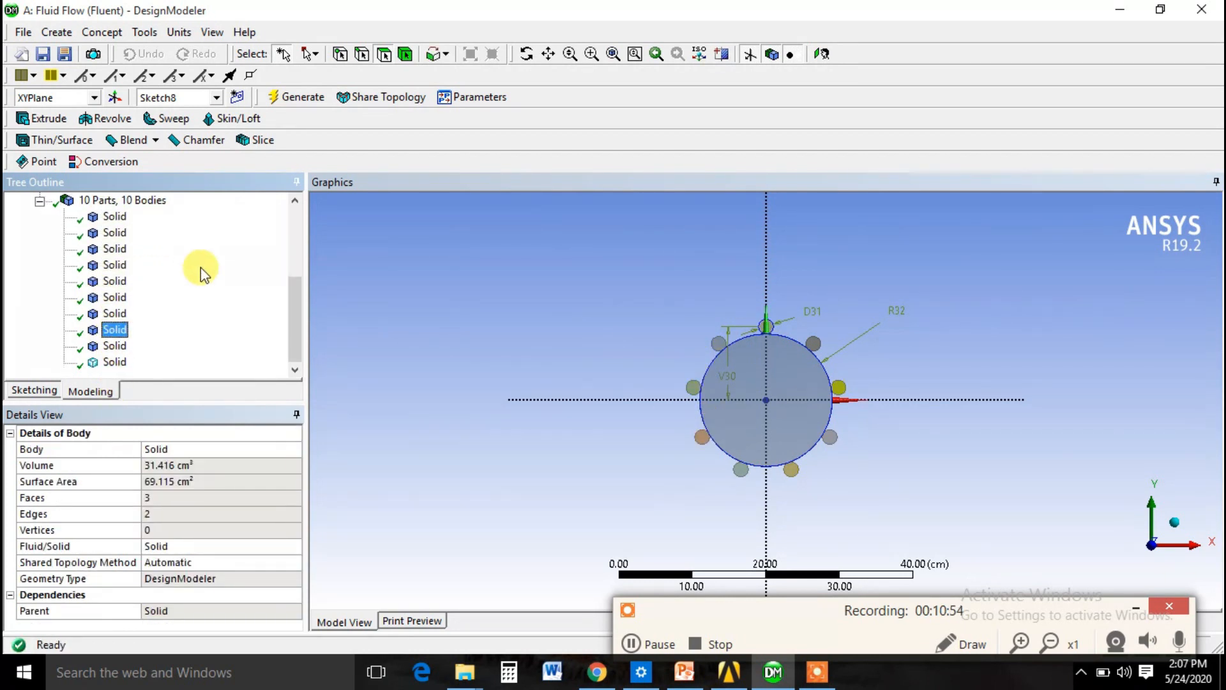
pyautogui.click(115, 363)
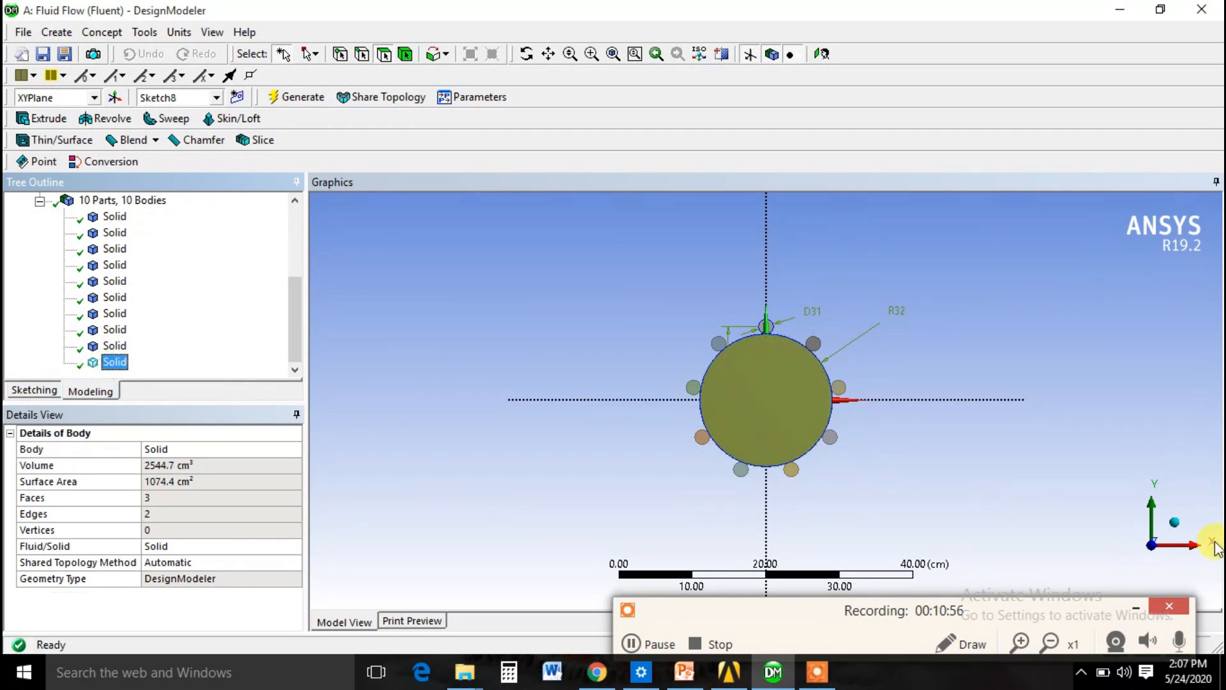
pyautogui.click(1179, 522)
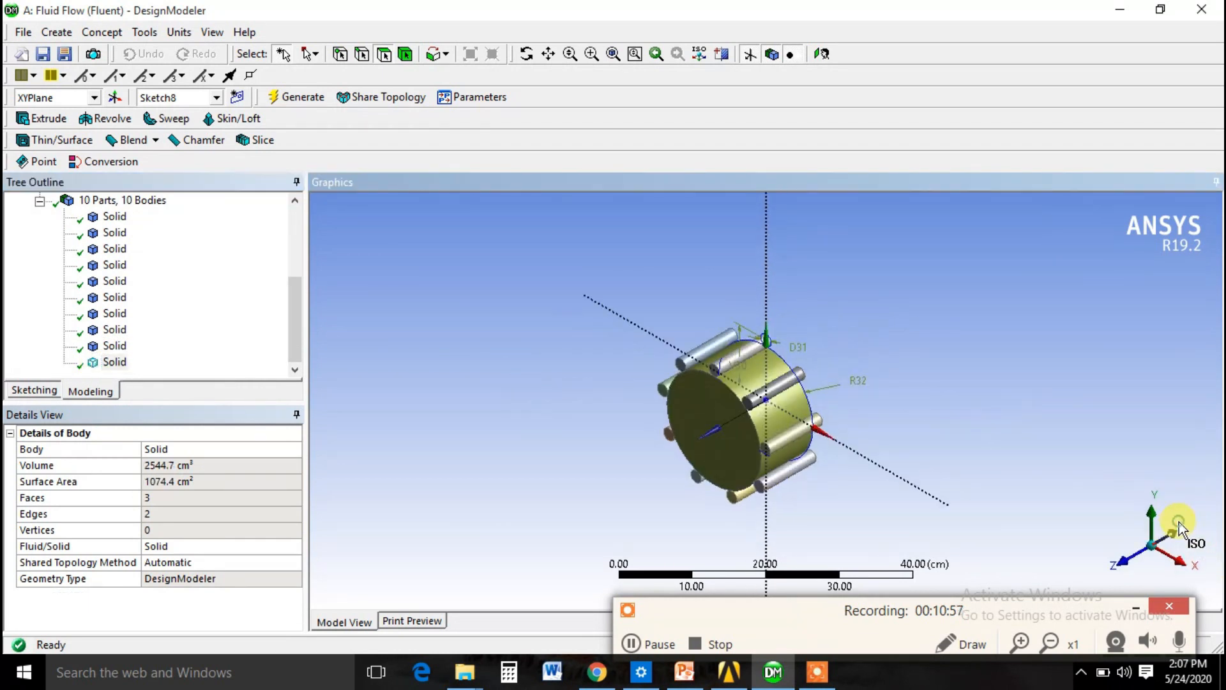
pyautogui.click(1131, 563)
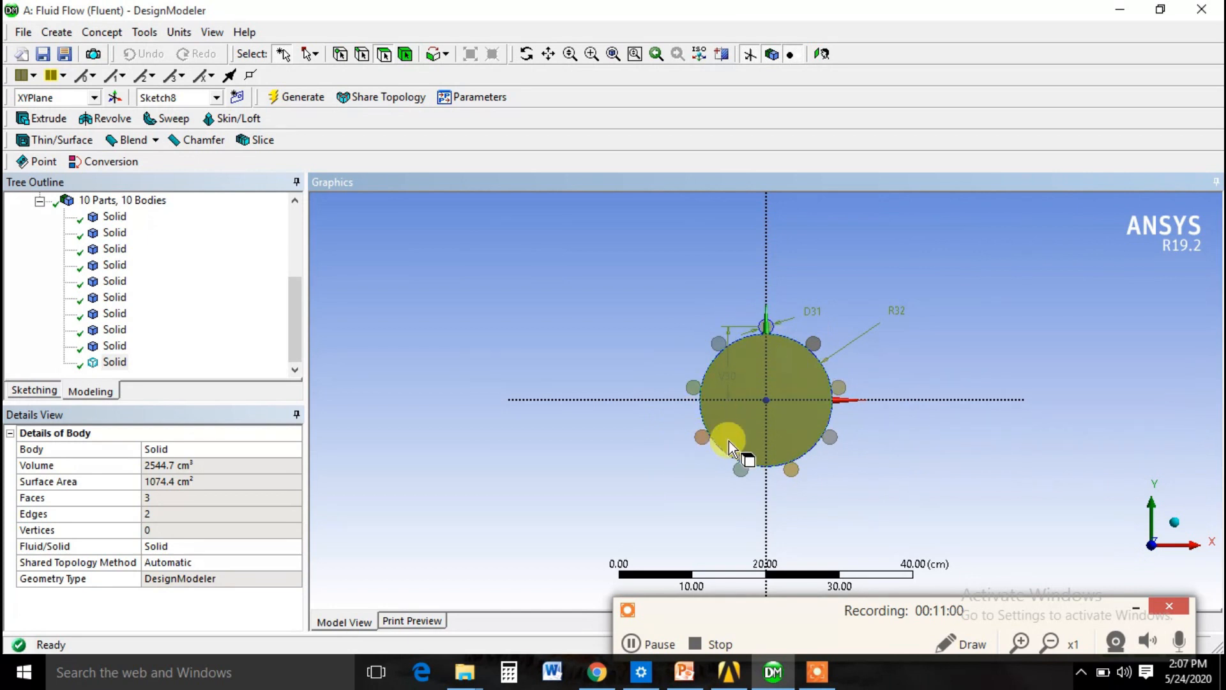
# Create a Boolean Unite feature with the central cylinder and all nine small cylinders as tool bodies, and generate it.
pyautogui.scroll(1, 211, 285)
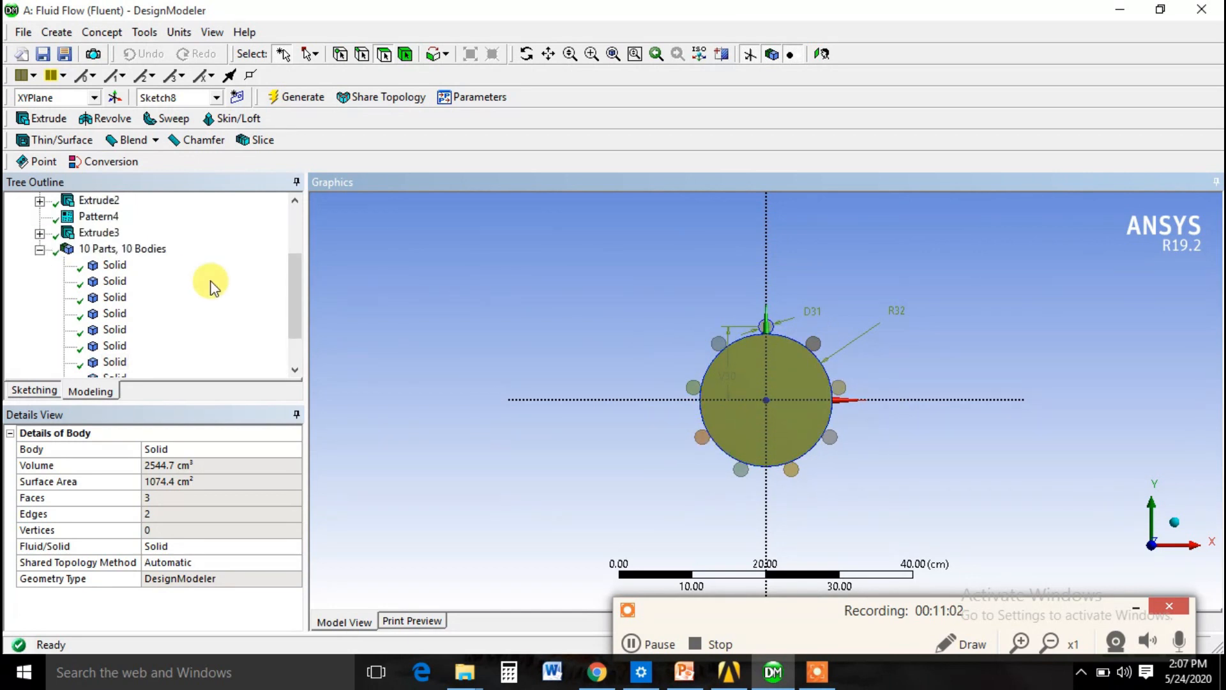
pyautogui.scroll(1, 118, 246)
pyautogui.click(56, 35)
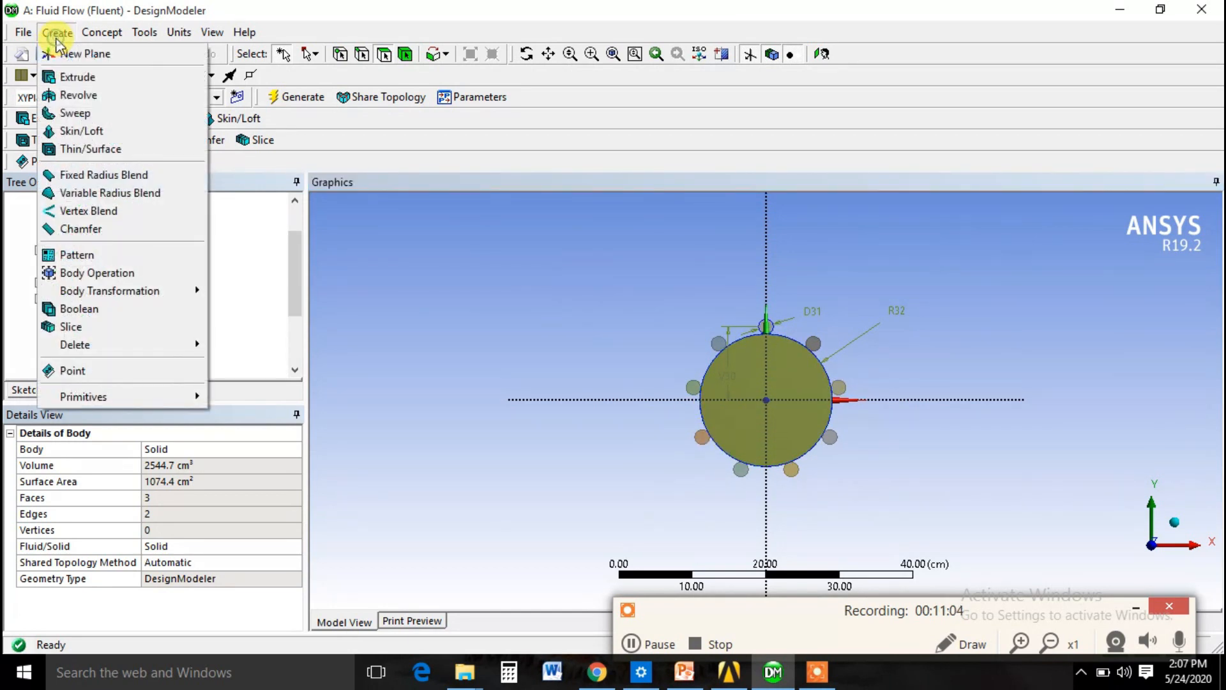
pyautogui.click(64, 310)
pyautogui.click(124, 463)
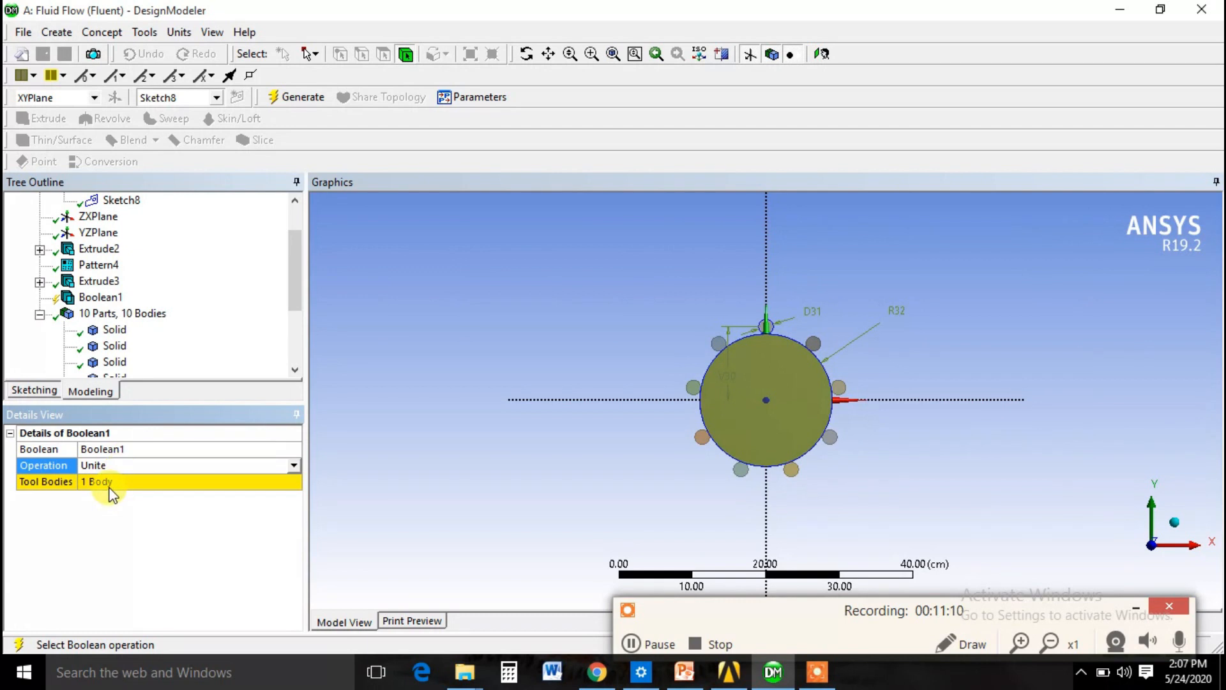
pyautogui.click(110, 486)
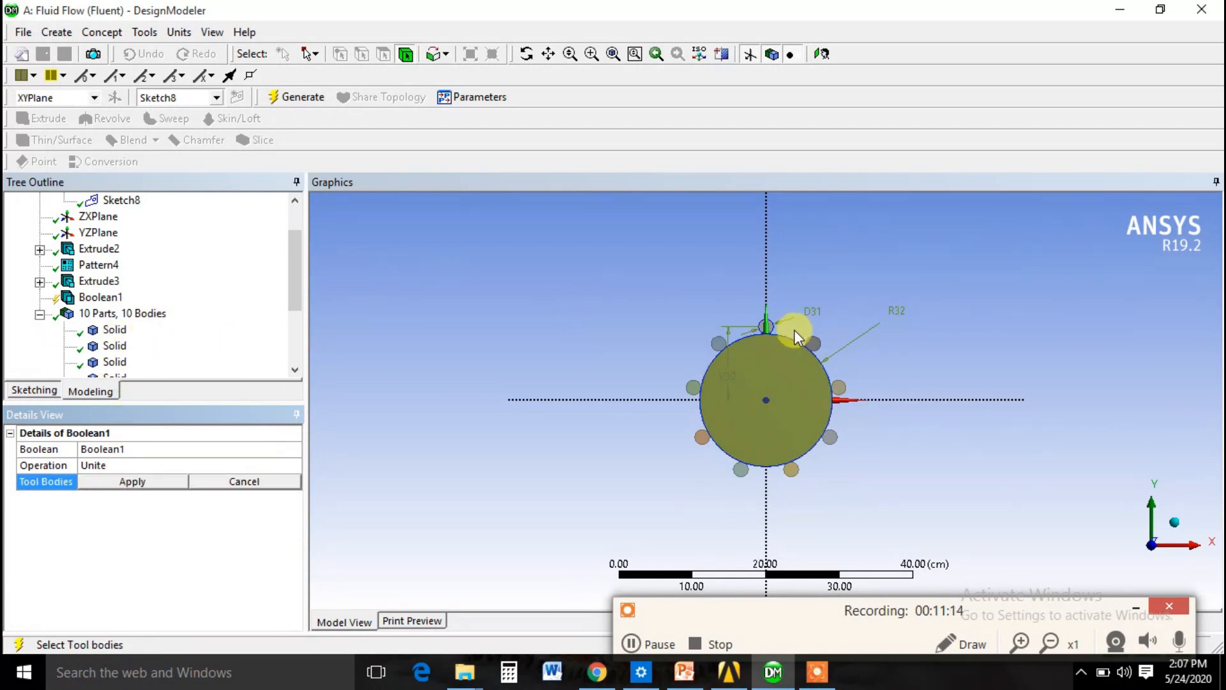
pyautogui.moveTo(795, 330)
pyautogui.mouseDown()
pyautogui.moveTo(737, 320)
pyautogui.moveTo(698, 358)
pyautogui.moveTo(719, 338)
pyautogui.moveTo(730, 352)
pyautogui.moveTo(685, 385)
pyautogui.moveTo(699, 442)
pyautogui.moveTo(739, 473)
pyautogui.moveTo(797, 471)
pyautogui.moveTo(838, 383)
pyautogui.moveTo(816, 348)
pyautogui.moveTo(739, 320)
pyautogui.moveTo(722, 347)
pyautogui.mouseUp()
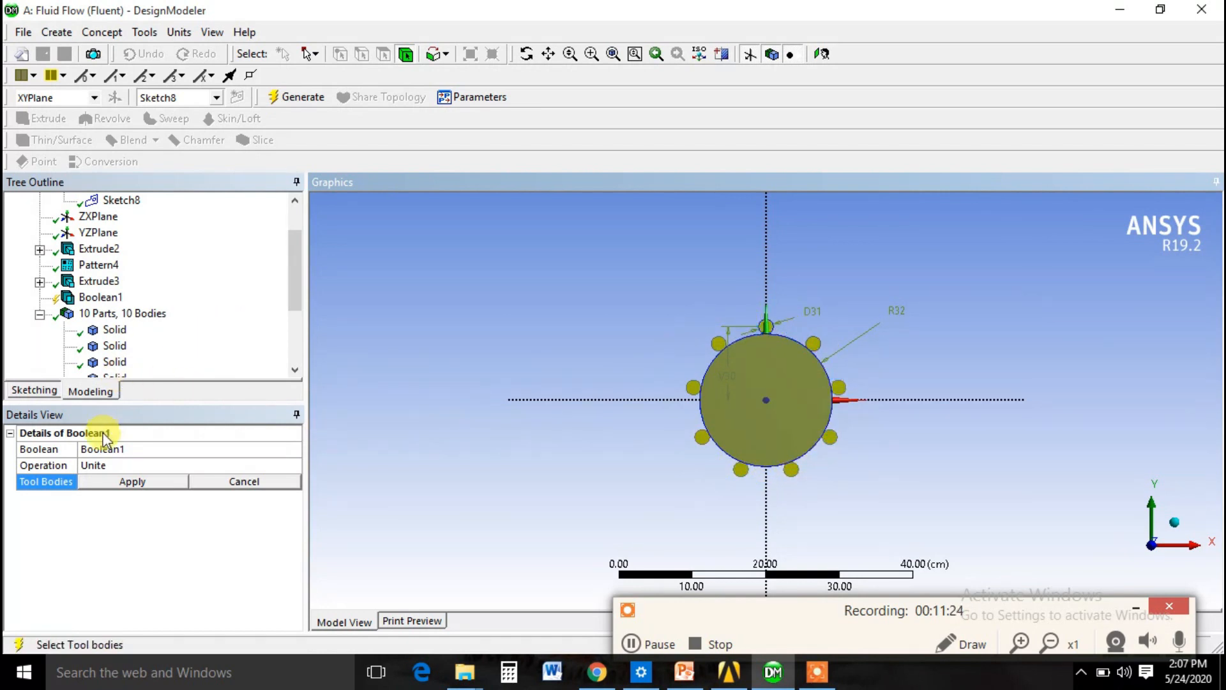
pyautogui.click(115, 485)
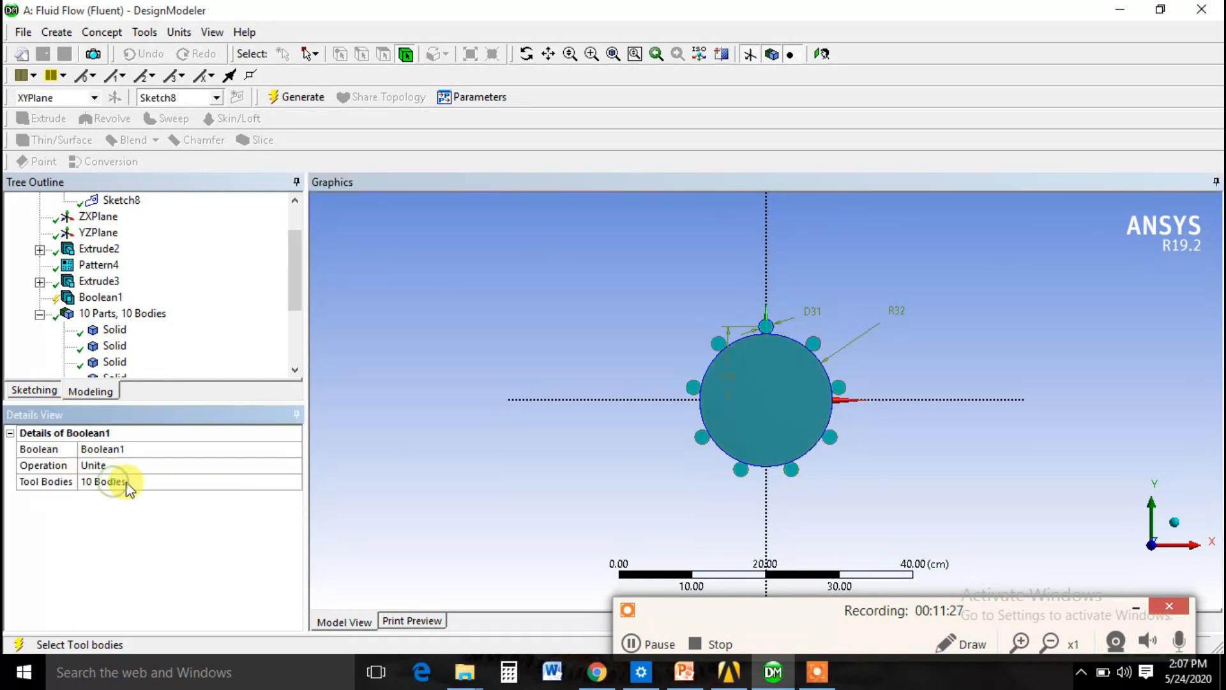
pyautogui.rightClick(90, 301)
pyautogui.click(151, 326)
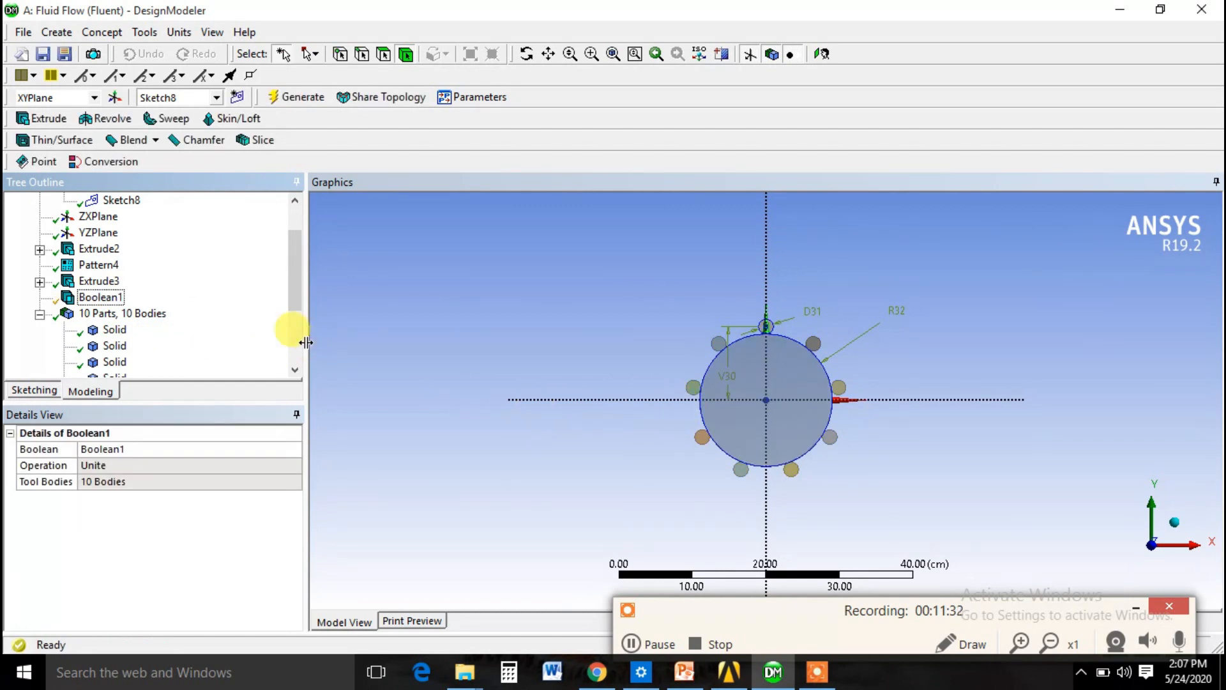
# Change the radius of the central circle in Sketch8 to 9.5 cm and regenerate the model.
pyautogui.scroll(2, 761, 380)
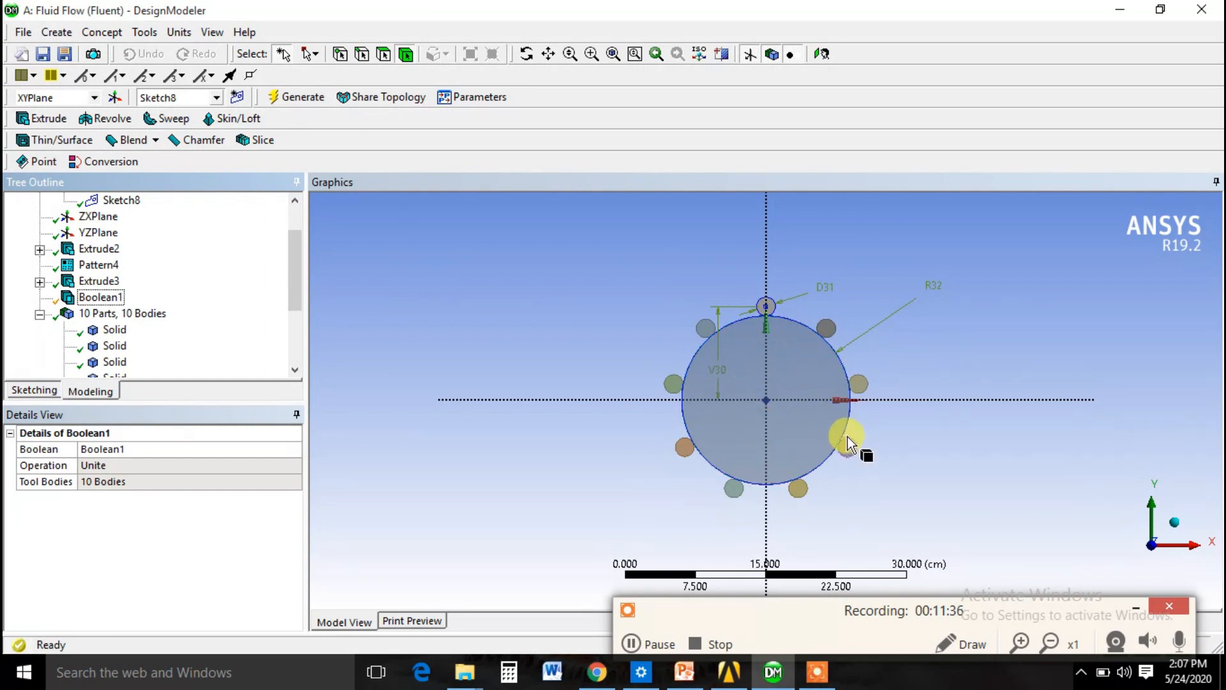
pyautogui.click(104, 283)
pyautogui.scroll(1, 138, 252)
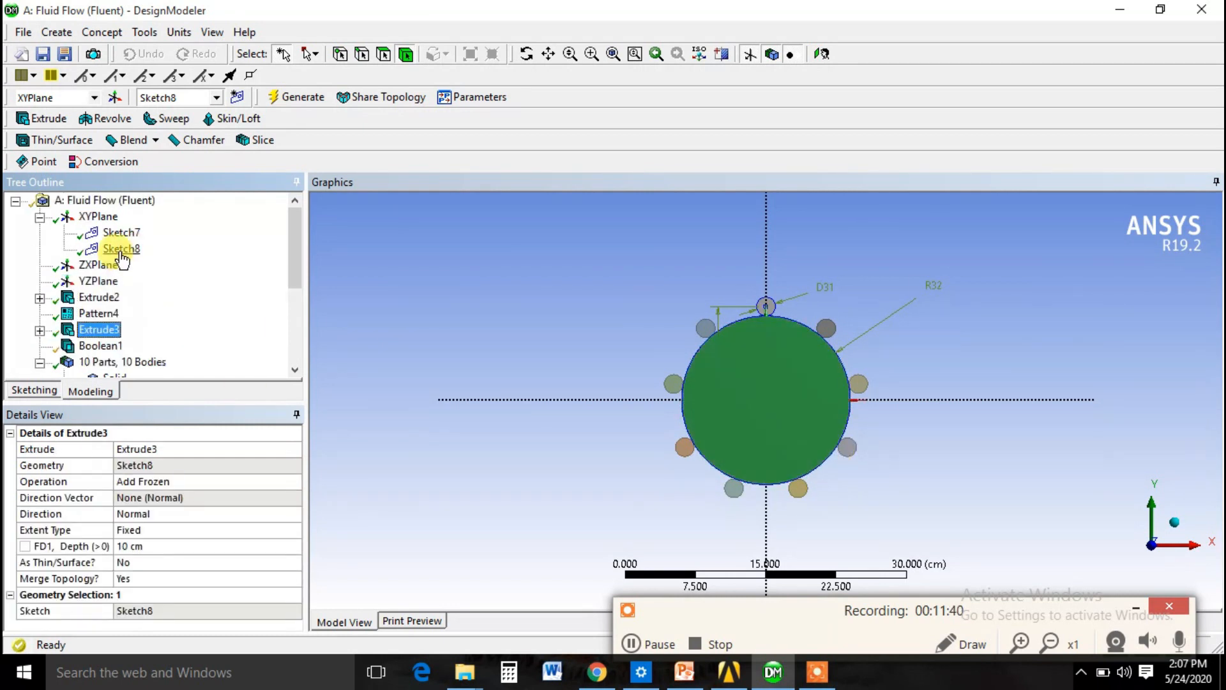
pyautogui.click(121, 251)
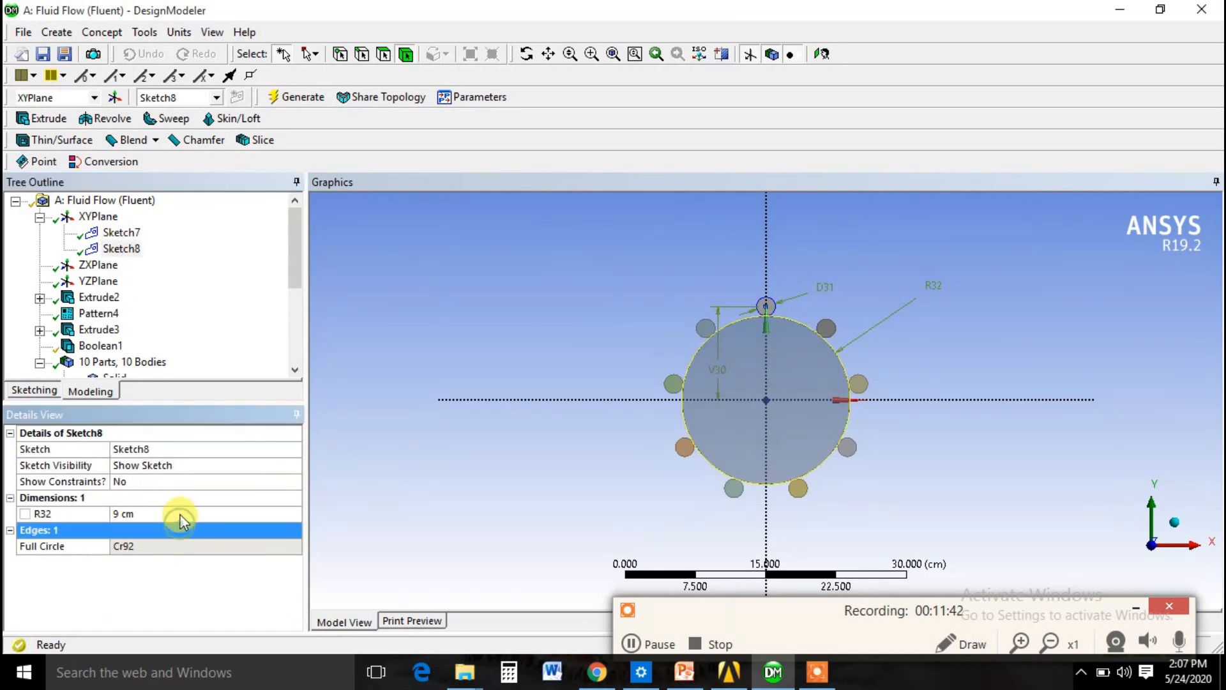
pyautogui.click(175, 513)
pyautogui.write('.5')
pyautogui.press('Return')
pyautogui.click(118, 249)
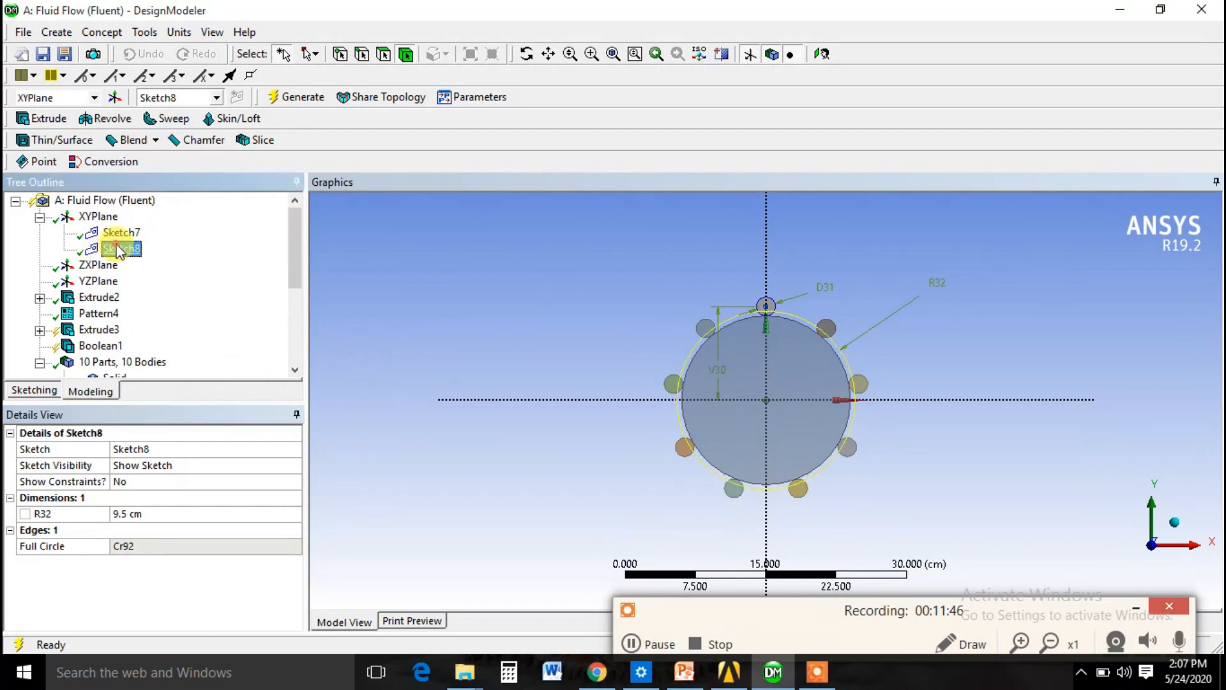
pyautogui.rightClick(118, 248)
pyautogui.click(159, 355)
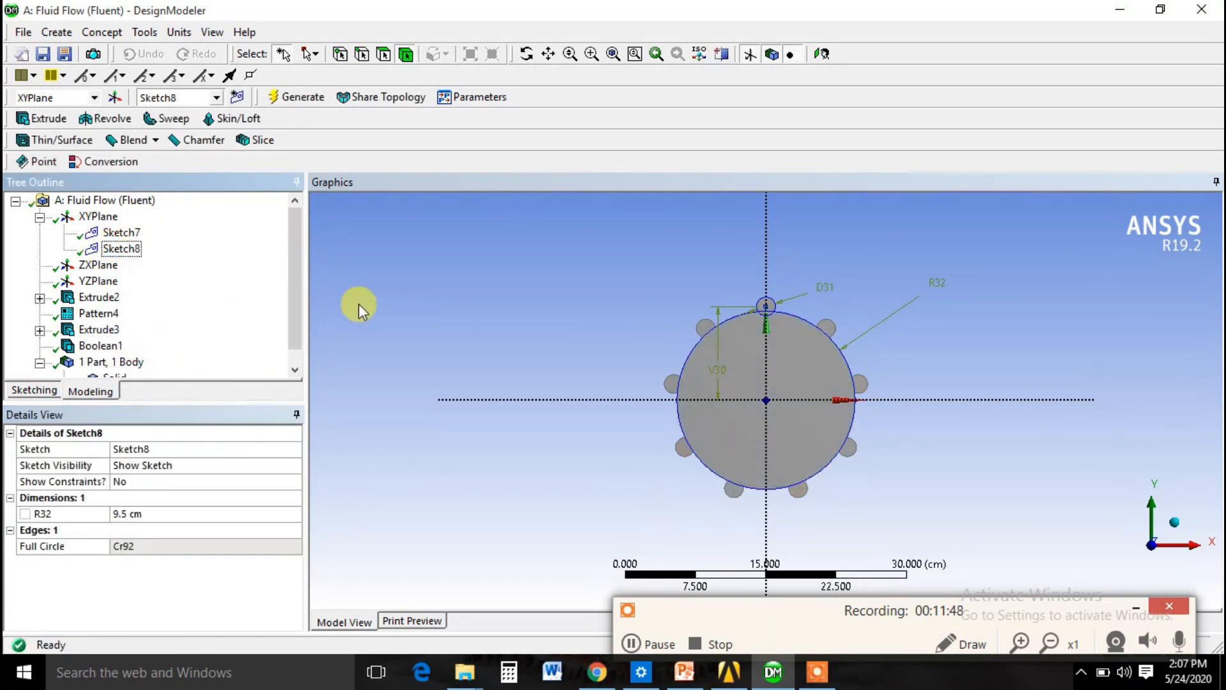
# Delete the Boolean Unite feature Boolean1 from the model.
pyautogui.scroll(-1, 166, 322)
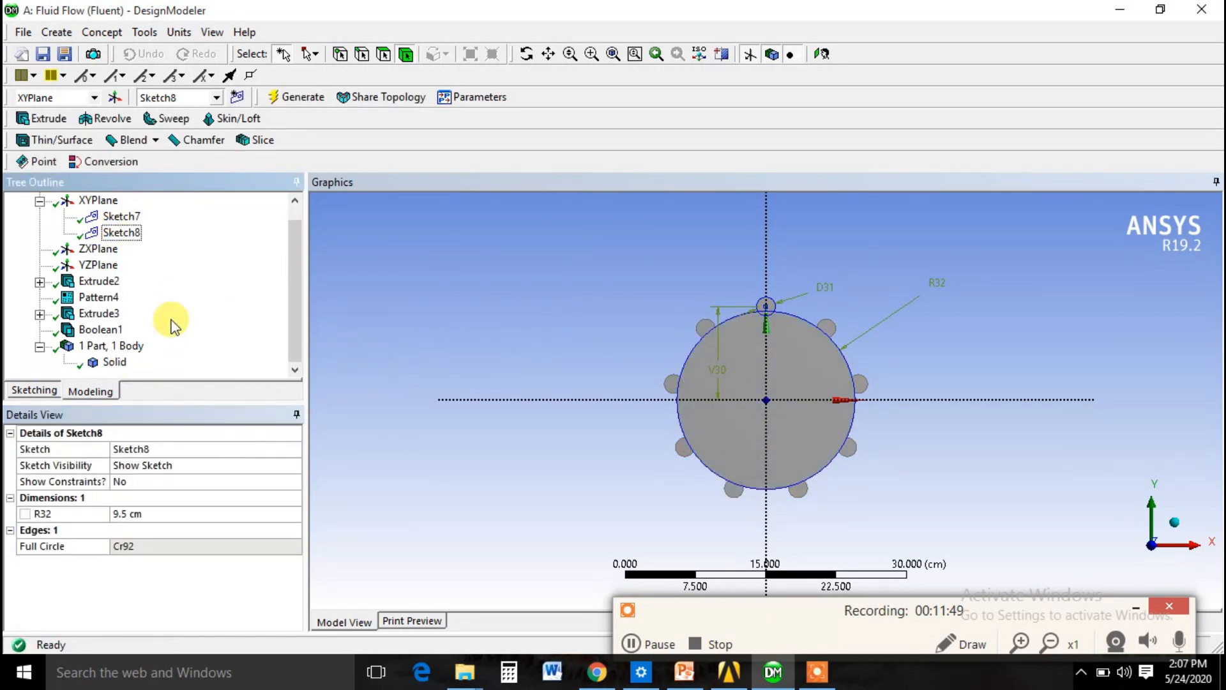
pyautogui.click(86, 333)
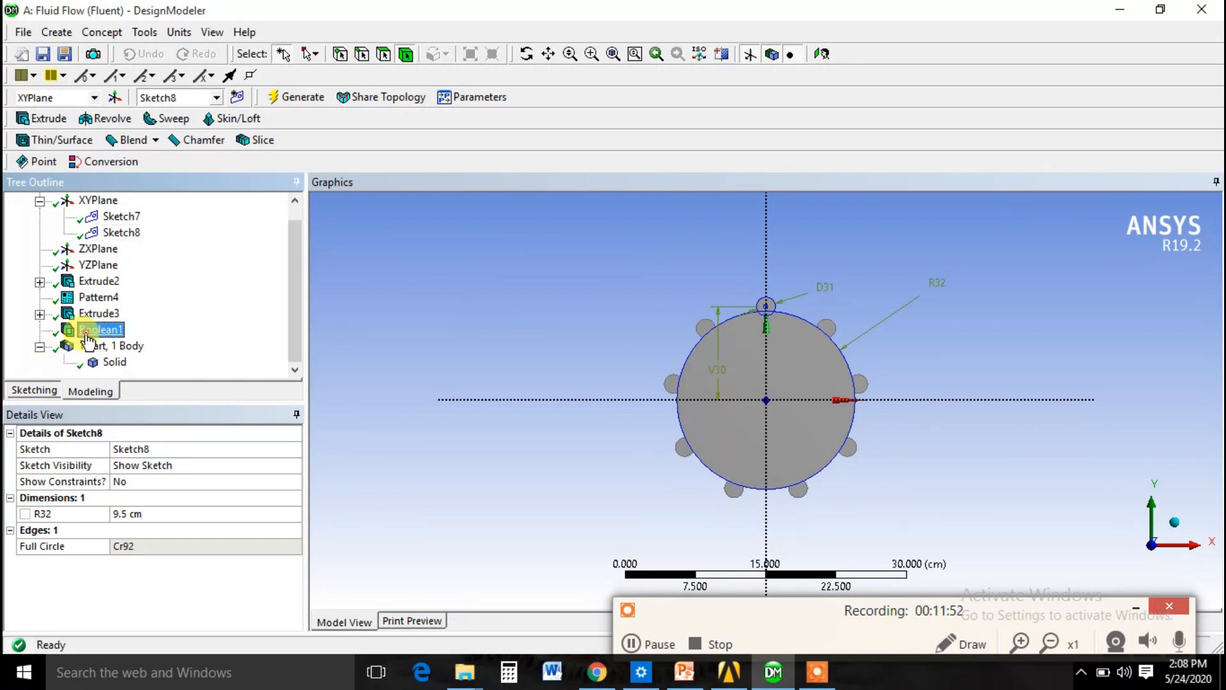
pyautogui.rightClick(88, 339)
pyautogui.click(124, 458)
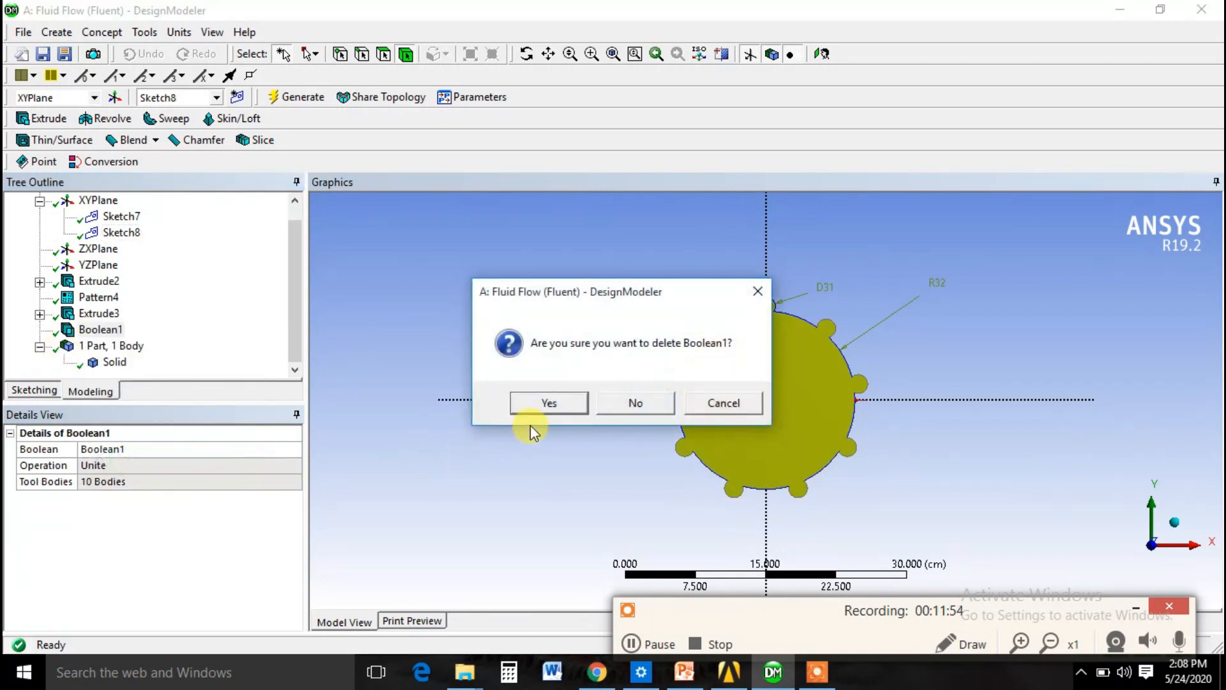
pyautogui.click(548, 405)
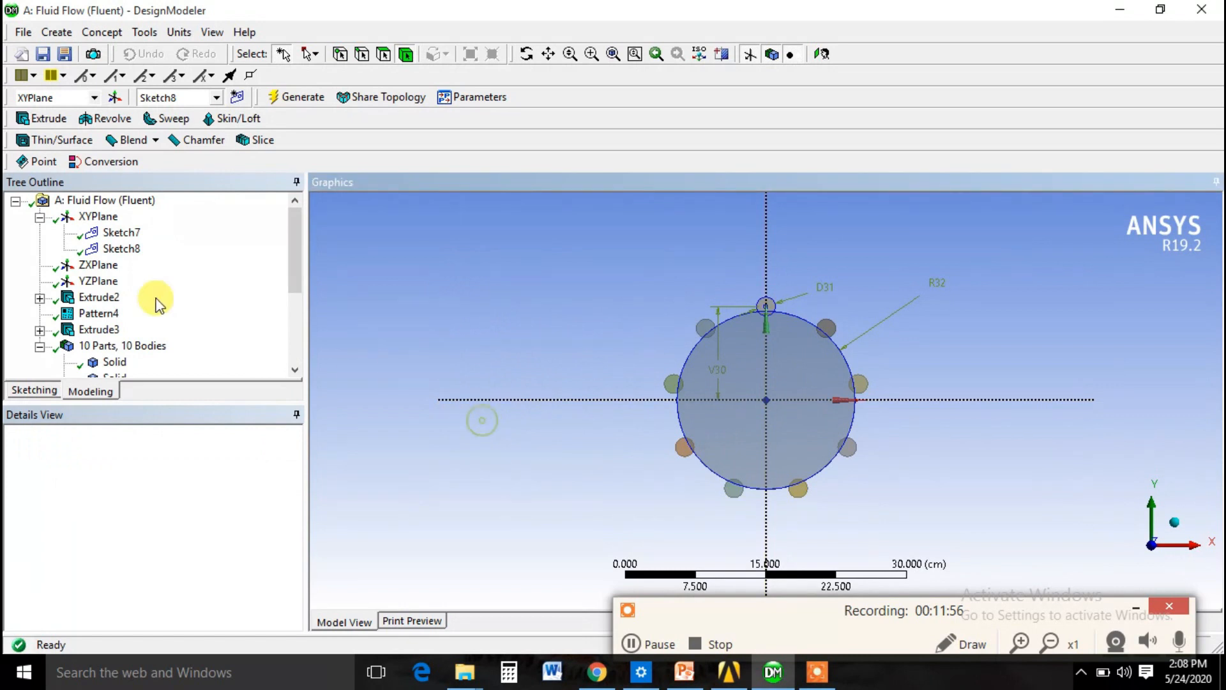
# Create a new Boolean feature with operation Unite, using the central cylinder and eight of the small cylinders as tool bodies.
pyautogui.scroll(-3, 128, 315)
pyautogui.scroll(2, 131, 318)
pyautogui.scroll(3, 131, 319)
pyautogui.click(99, 330)
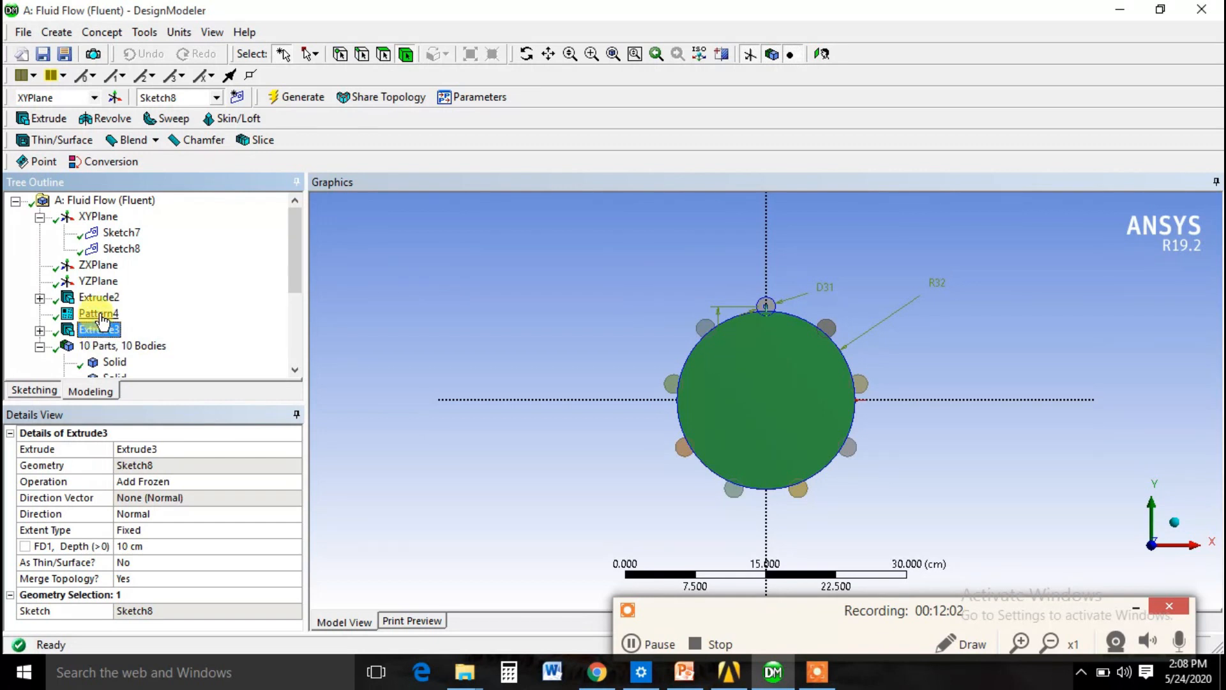
pyautogui.click(99, 297)
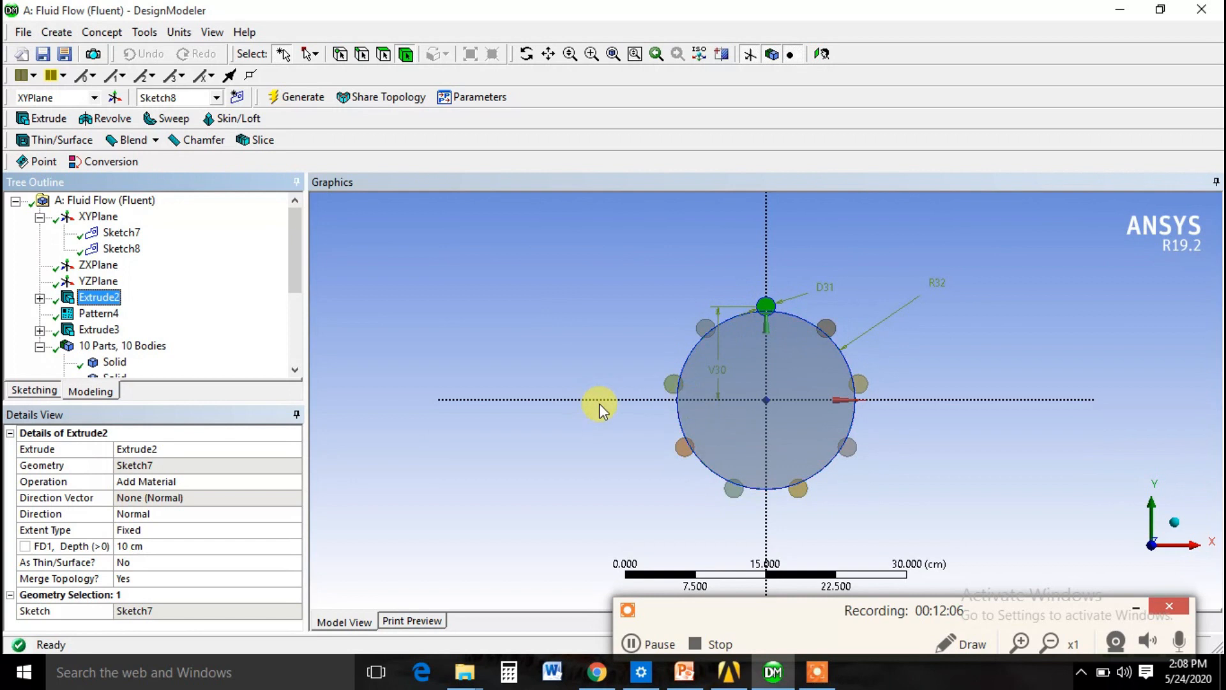
pyautogui.click(56, 32)
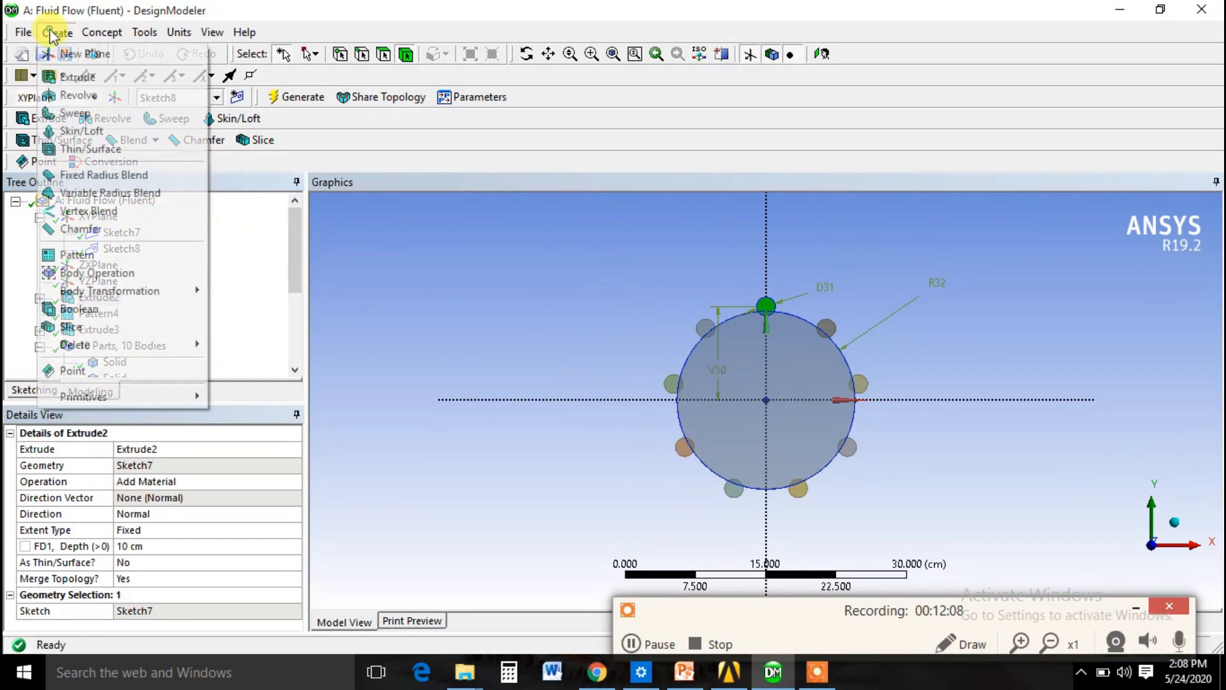
pyautogui.click(77, 311)
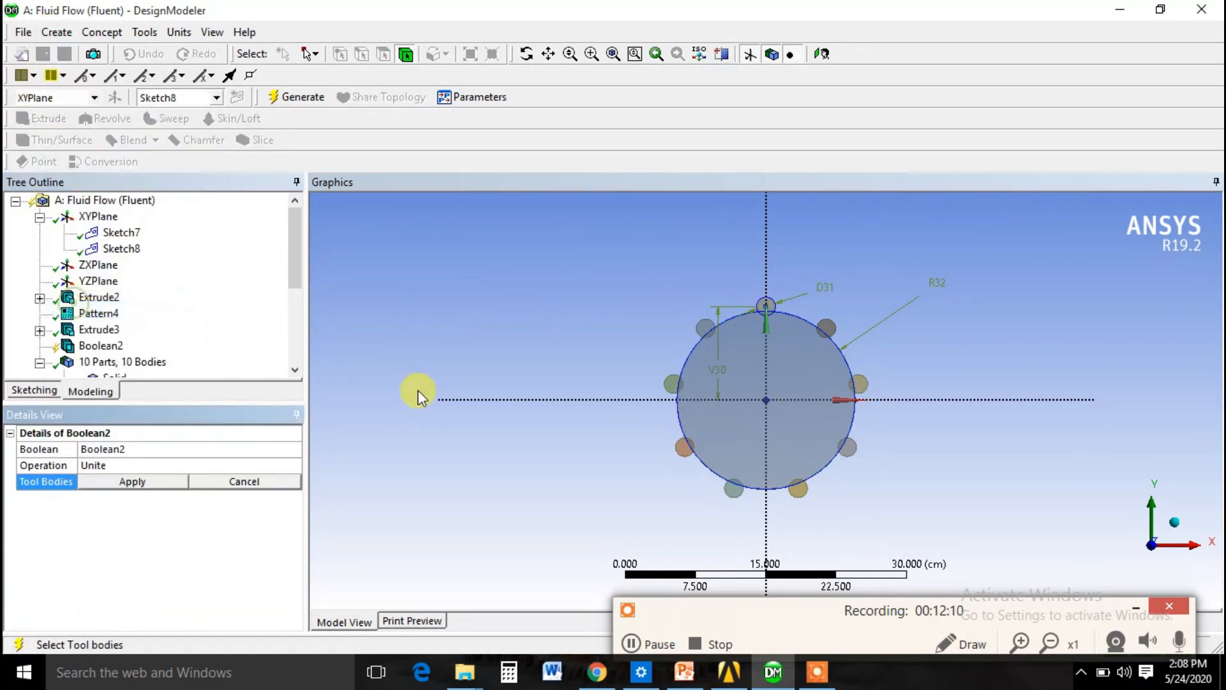
pyautogui.scroll(-1, 188, 326)
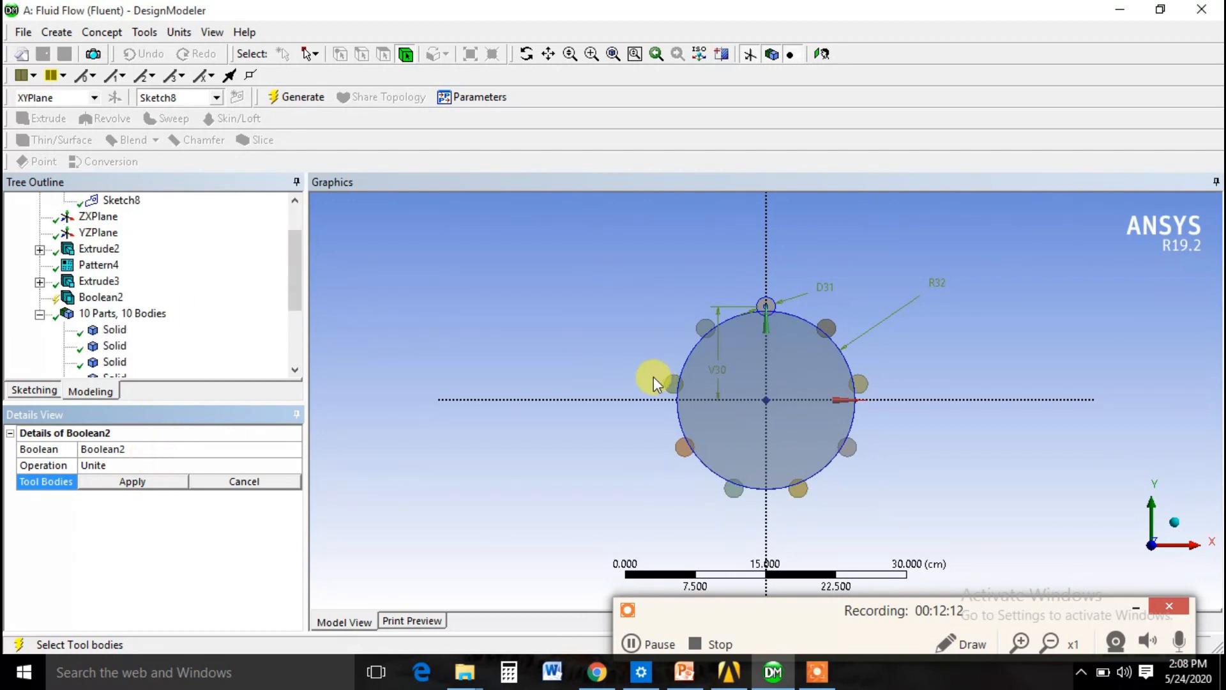
pyautogui.moveTo(781, 318)
pyautogui.mouseDown()
pyautogui.moveTo(759, 298)
pyautogui.moveTo(709, 311)
pyautogui.moveTo(664, 382)
pyautogui.moveTo(678, 458)
pyautogui.moveTo(769, 496)
pyautogui.moveTo(840, 457)
pyautogui.moveTo(856, 378)
pyautogui.moveTo(841, 342)
pyautogui.moveTo(804, 316)
pyautogui.mouseUp()
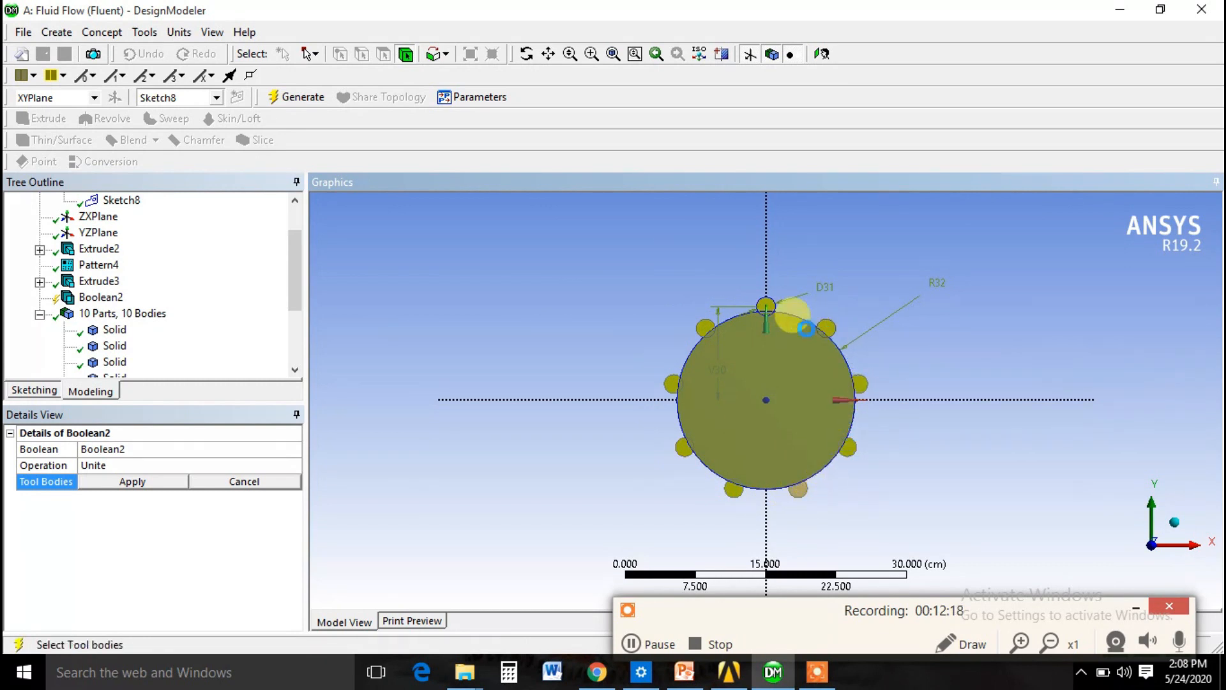
pyautogui.click(128, 481)
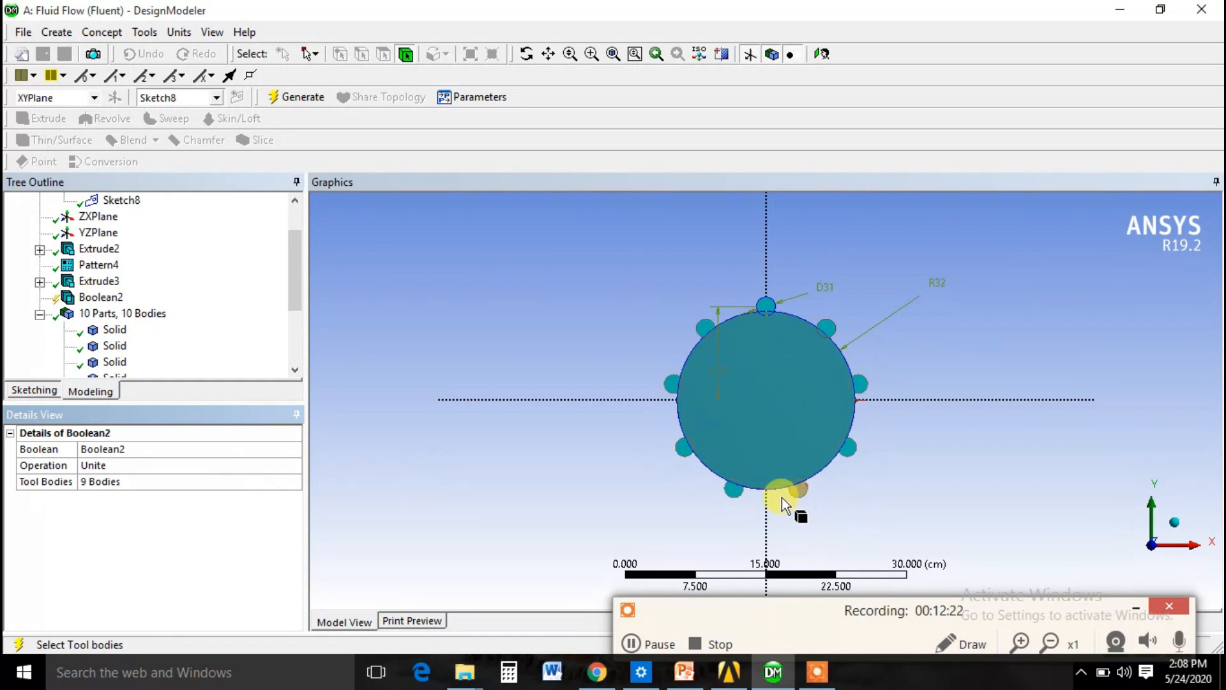
# Add the remaining small cylinder, just right of the lowest point of the ring, to the Unite tool bodies and generate the feature.
pyautogui.click(218, 486)
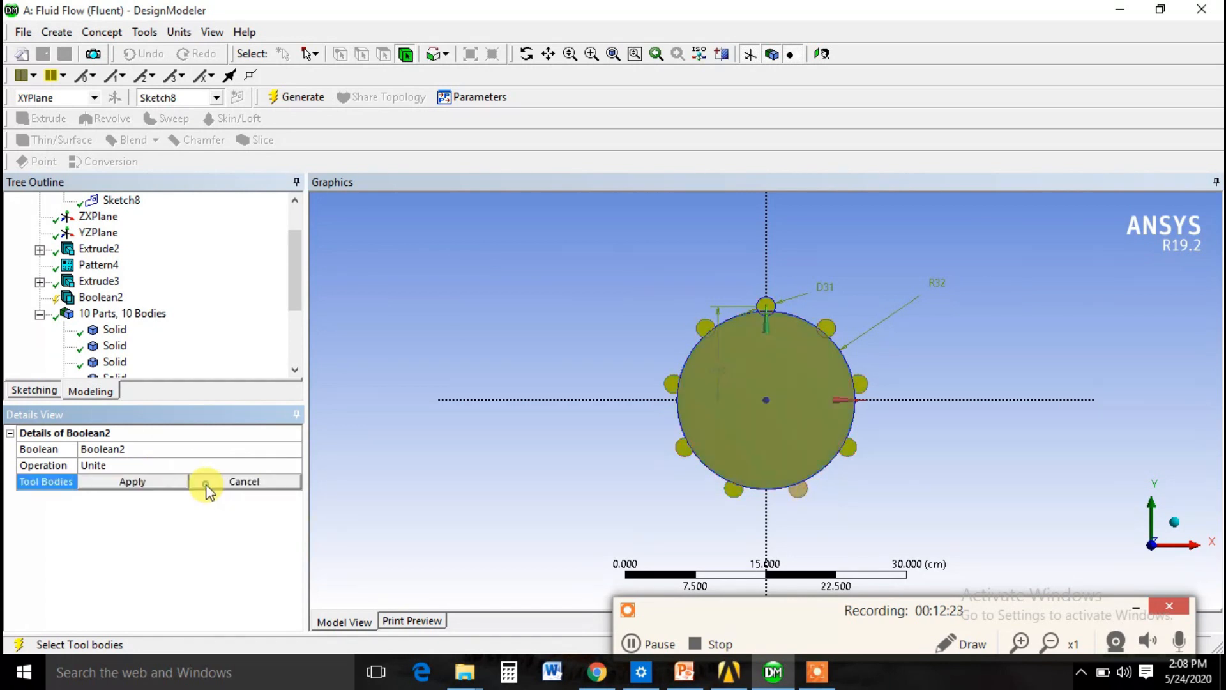
pyautogui.keyDown('ctrl'); pyautogui.click(799, 487); pyautogui.keyUp('ctrl')
pyautogui.click(131, 482)
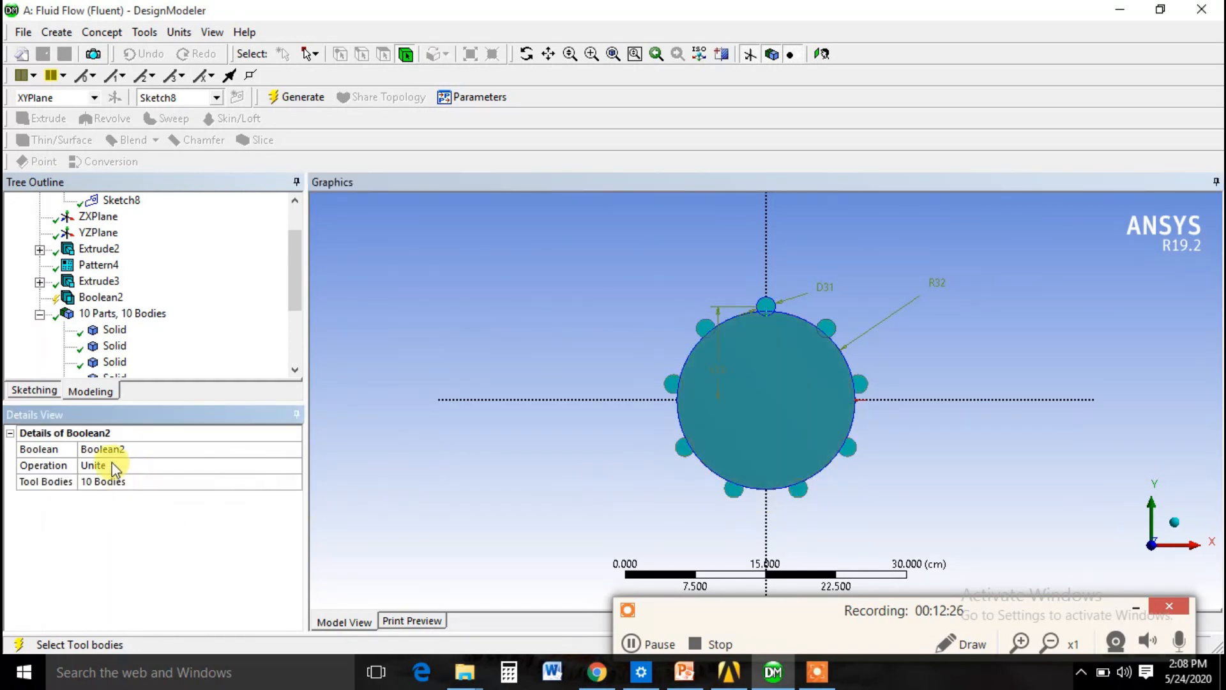
pyautogui.rightClick(103, 302)
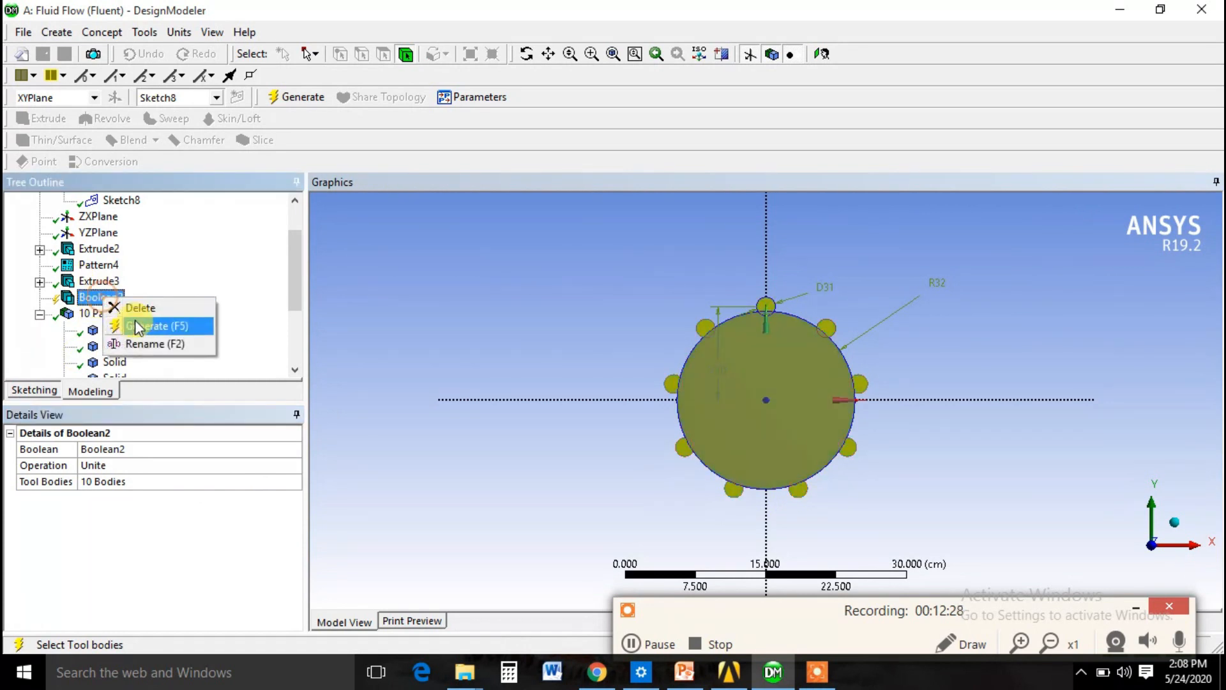
pyautogui.click(139, 326)
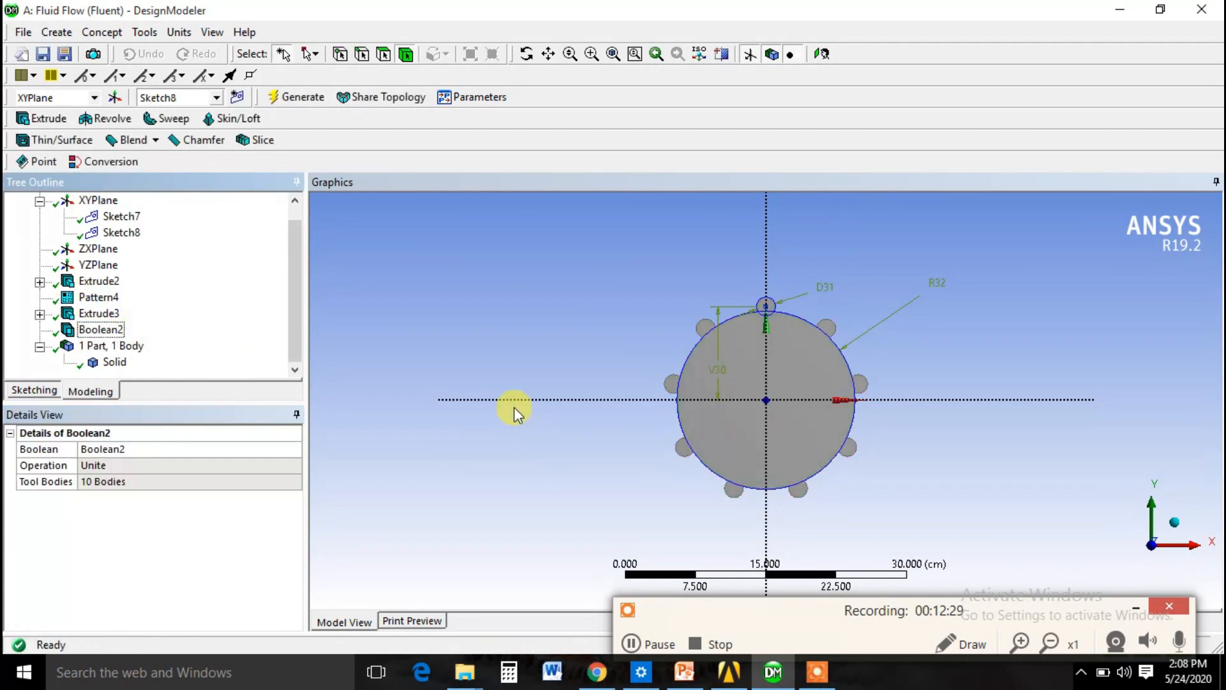
# Inspect the united solid body, and delete the re-created Boolean Unite feature Boolean2.
pyautogui.click(97, 362)
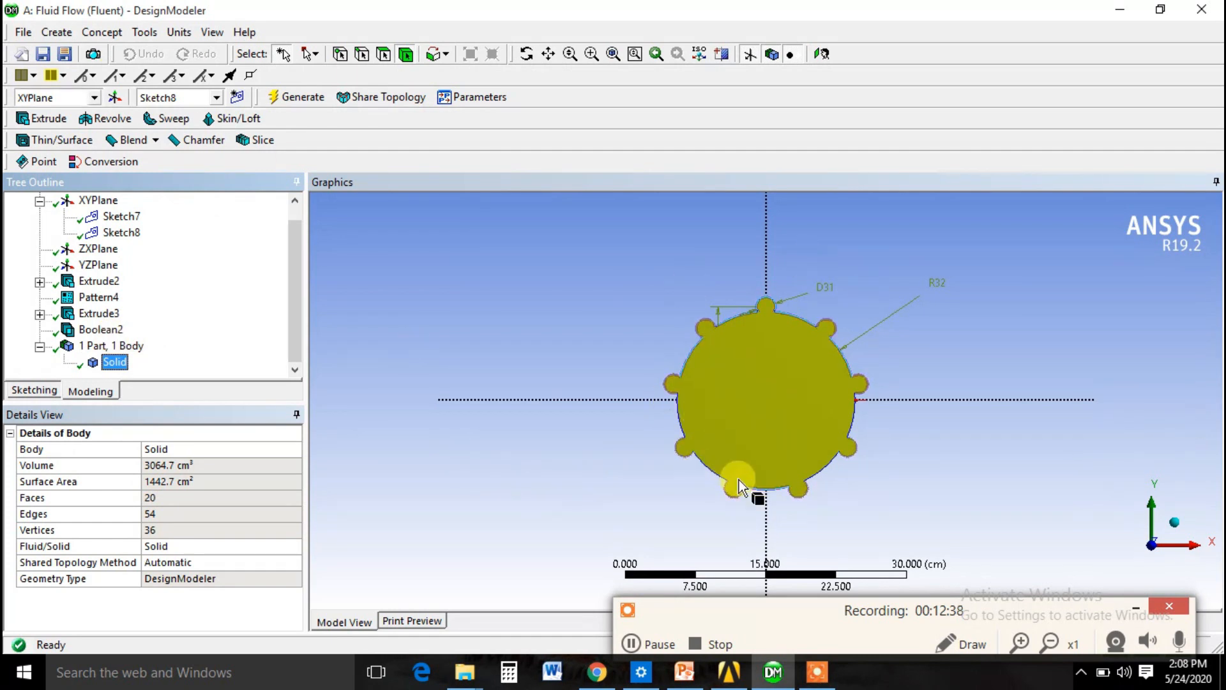
pyautogui.rightClick(83, 331)
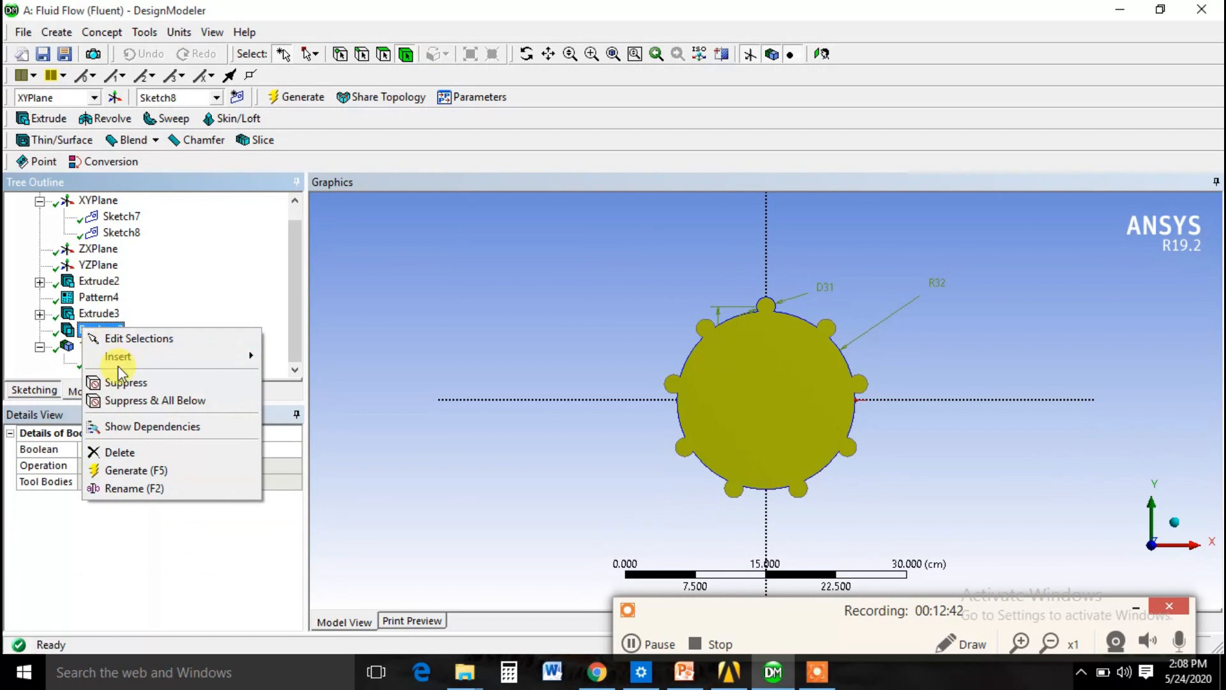
pyautogui.click(127, 449)
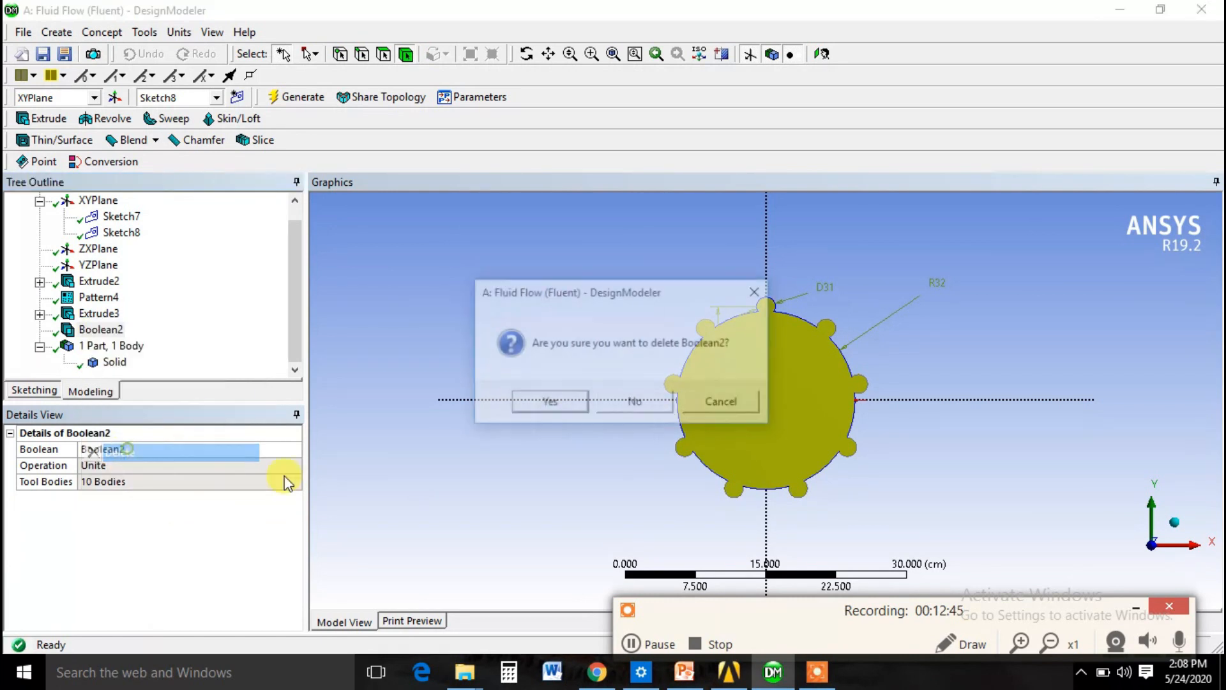
pyautogui.click(548, 403)
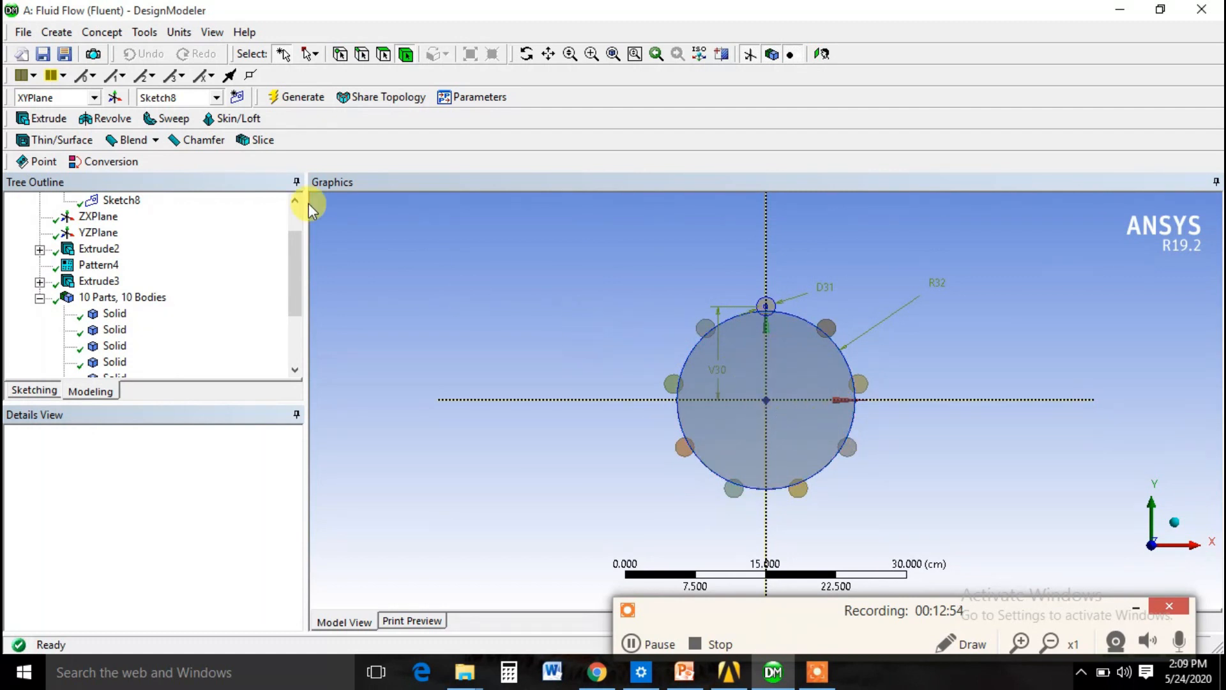
# Create a Boolean feature with the operation set to Subtract and the central cylinder as its target body.
pyautogui.click(68, 34)
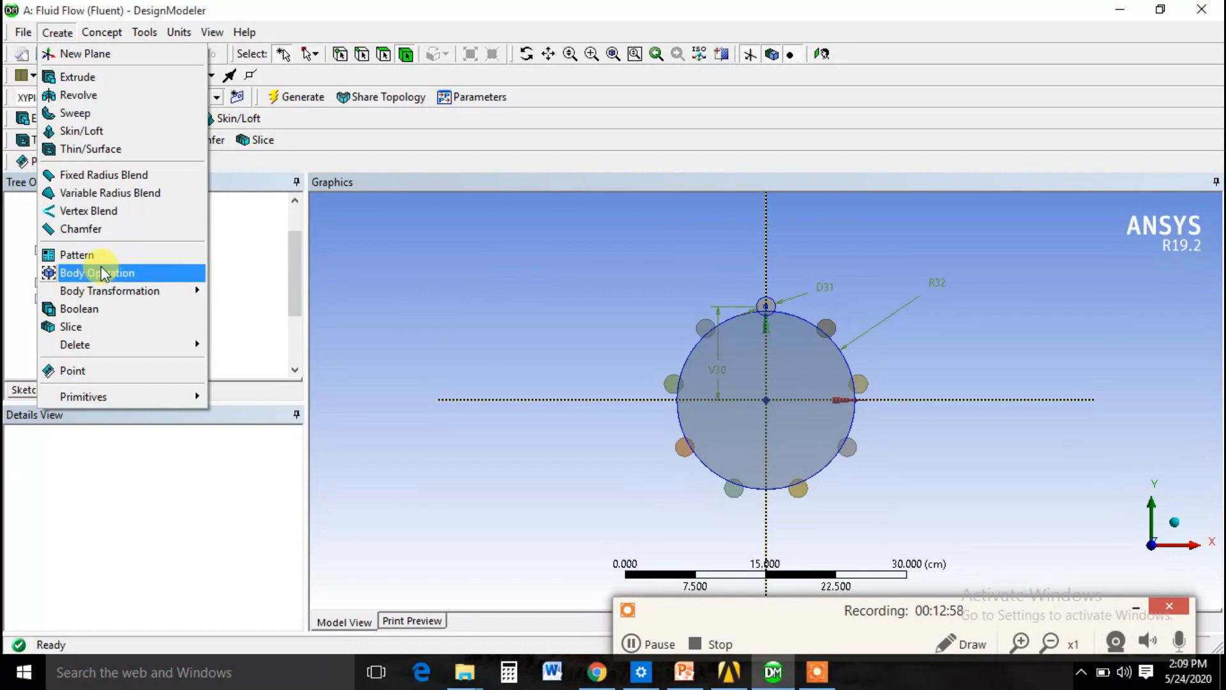
pyautogui.click(78, 308)
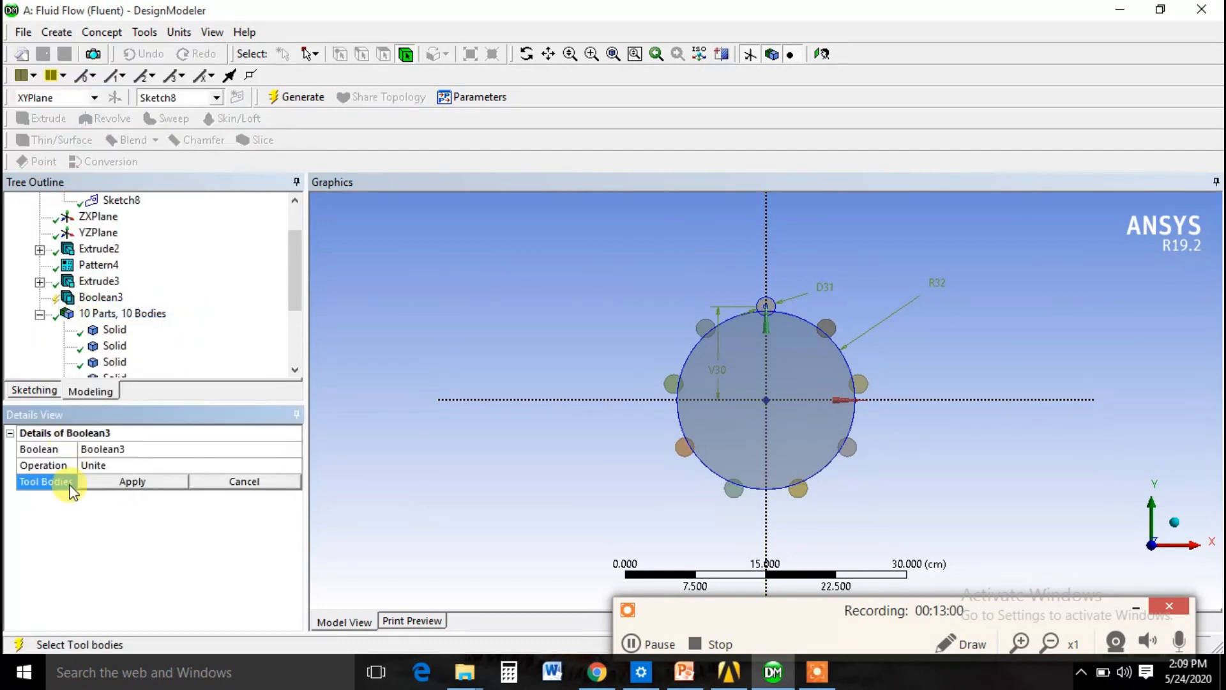
pyautogui.click(163, 462)
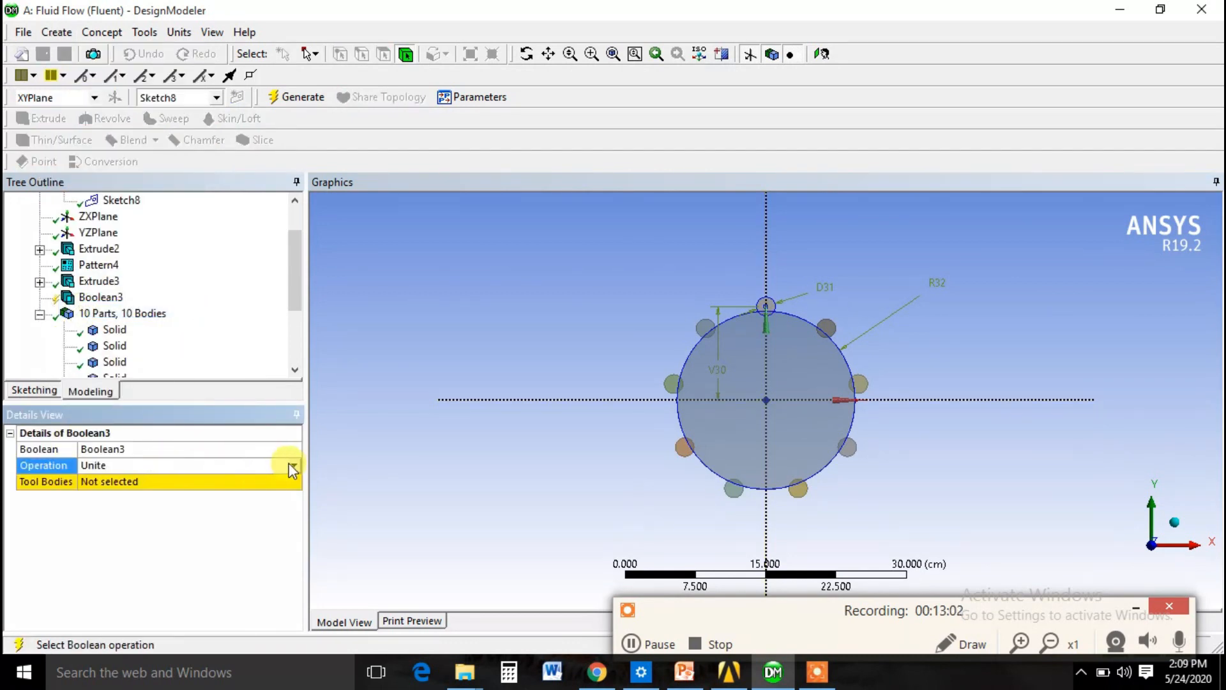
pyautogui.click(292, 464)
pyautogui.click(247, 489)
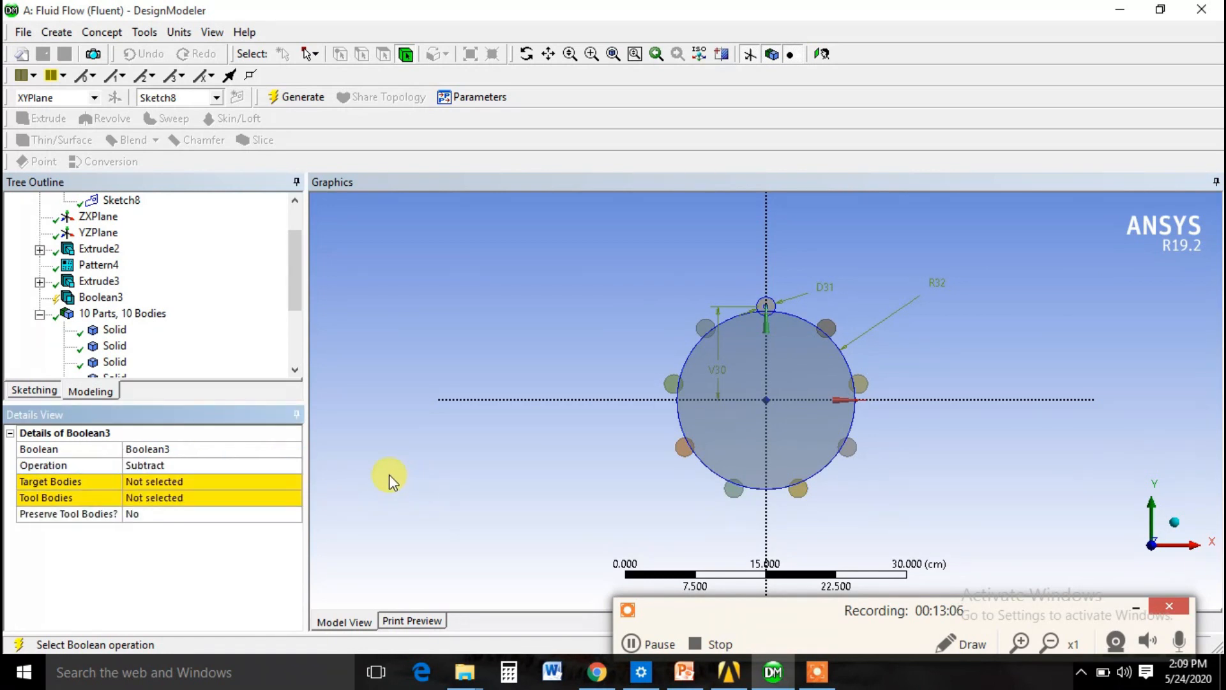
pyautogui.click(141, 482)
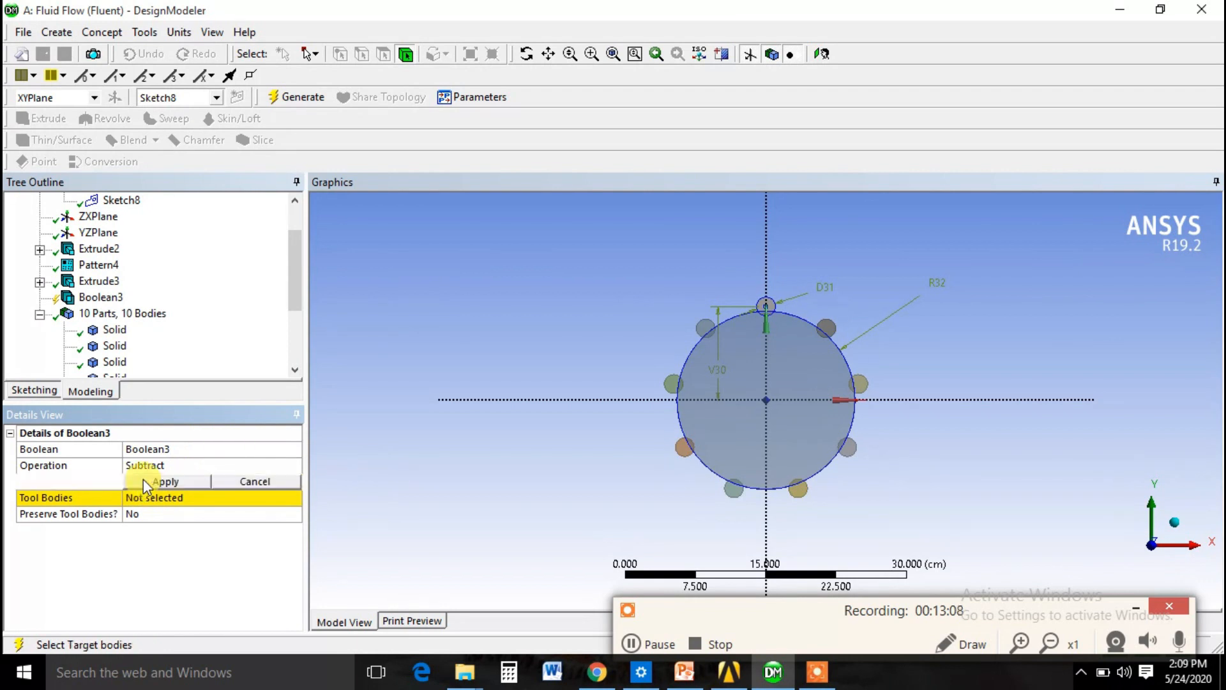
pyautogui.click(710, 358)
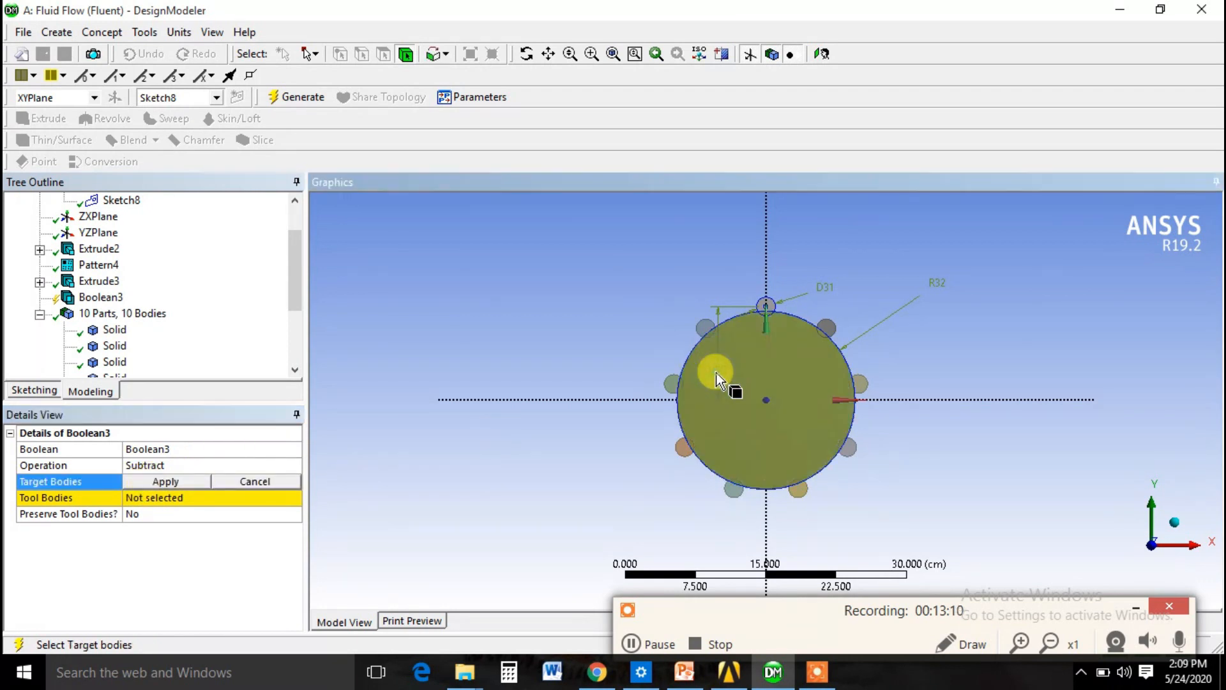
pyautogui.click(171, 480)
# Set all nine small cylinders as the tool bodies of the Subtract feature and generate it.
pyautogui.click(147, 498)
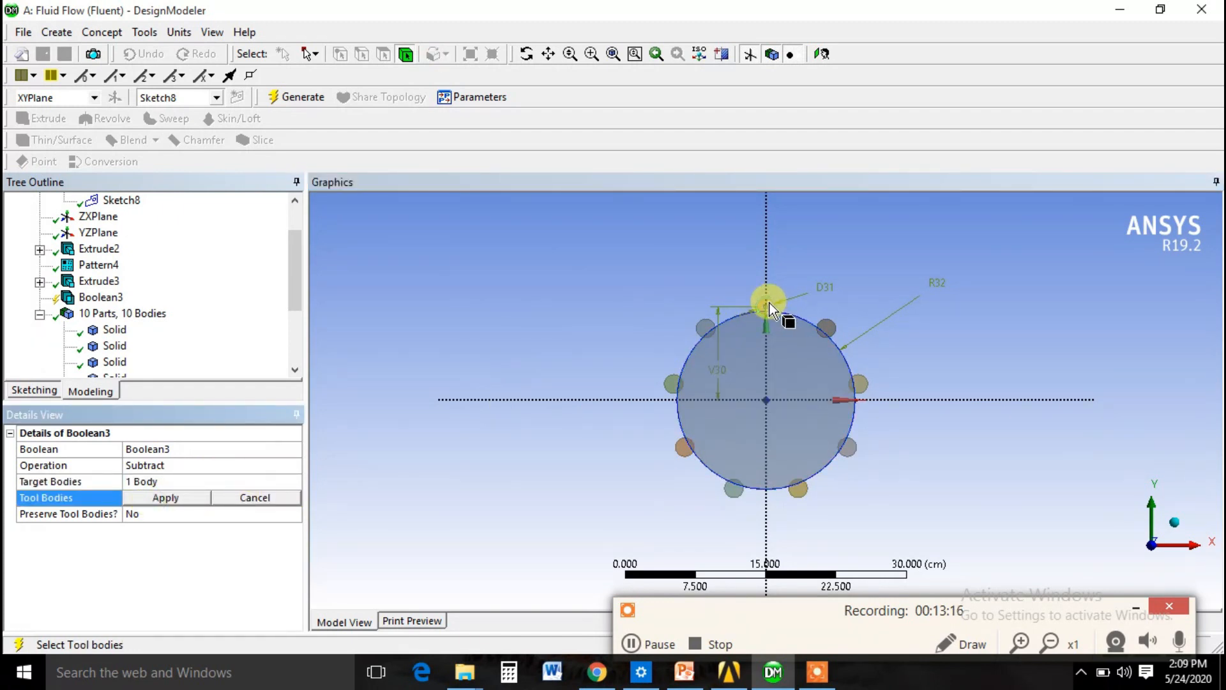
pyautogui.keyDown('ctrl'); pyautogui.click(674, 384); pyautogui.keyUp('ctrl')
pyautogui.keyDown('ctrl'); pyautogui.click(685, 447); pyautogui.keyUp('ctrl')
pyautogui.keyDown('ctrl'); pyautogui.click(732, 488); pyautogui.keyUp('ctrl')
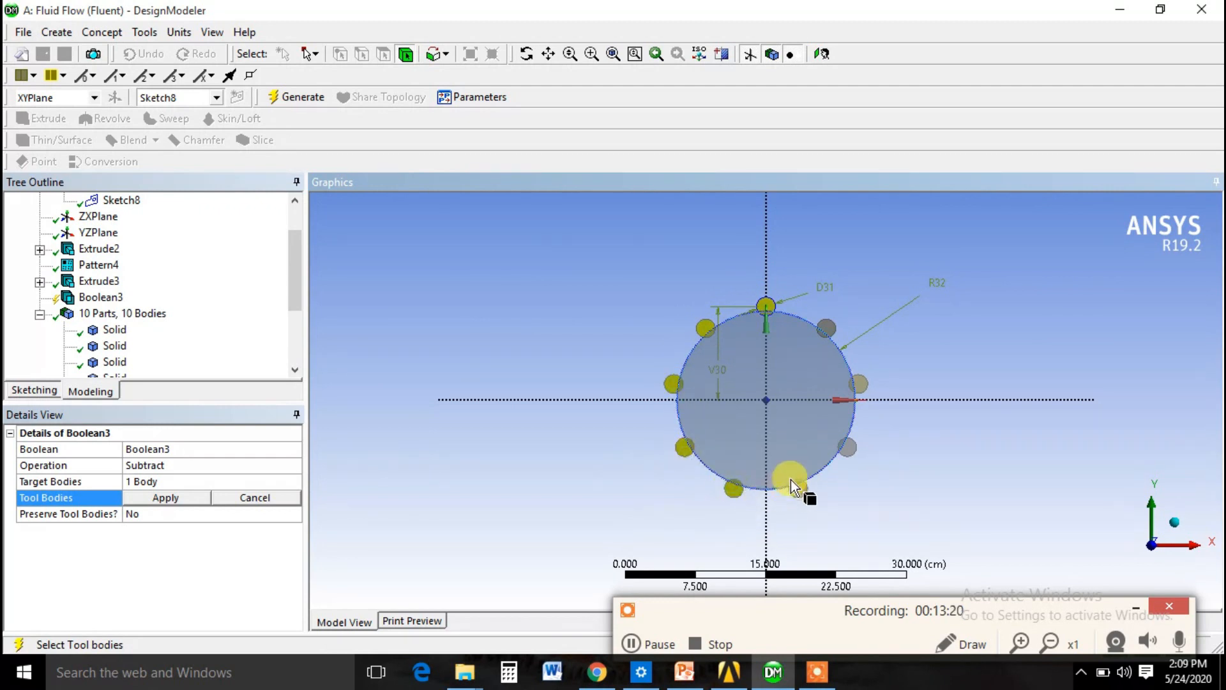
pyautogui.keyDown('ctrl'); pyautogui.click(844, 447); pyautogui.keyUp('ctrl')
pyautogui.keyDown('ctrl'); pyautogui.click(863, 385); pyautogui.keyUp('ctrl')
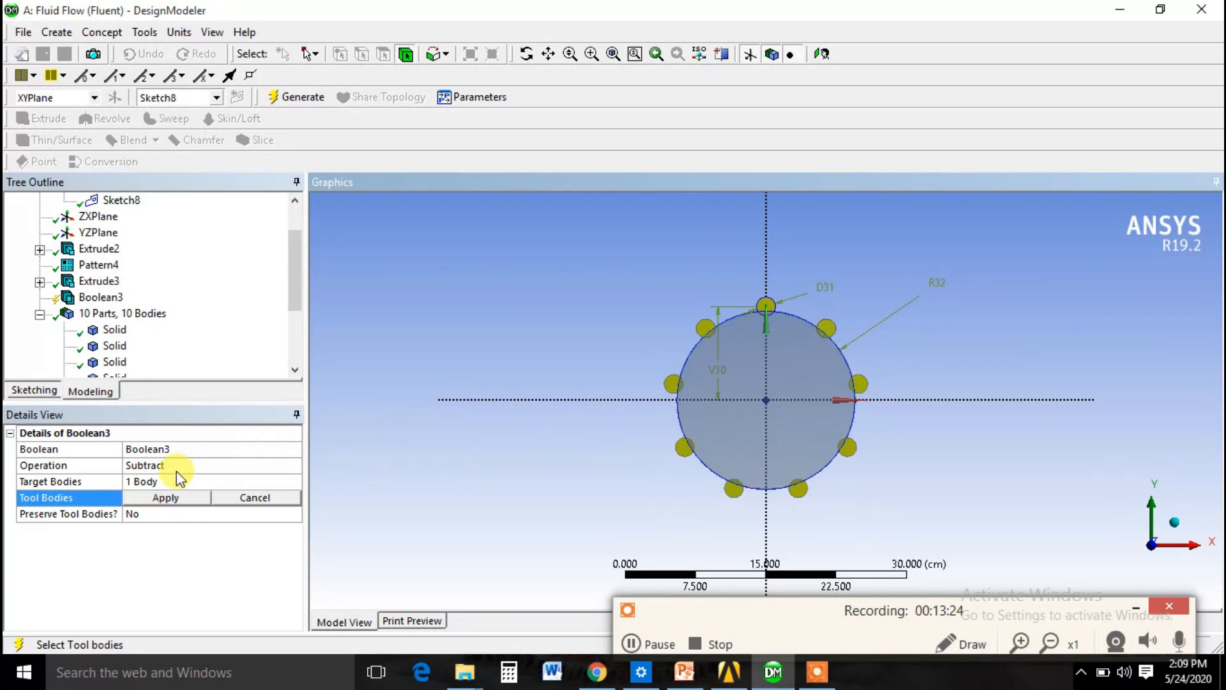
pyautogui.click(166, 497)
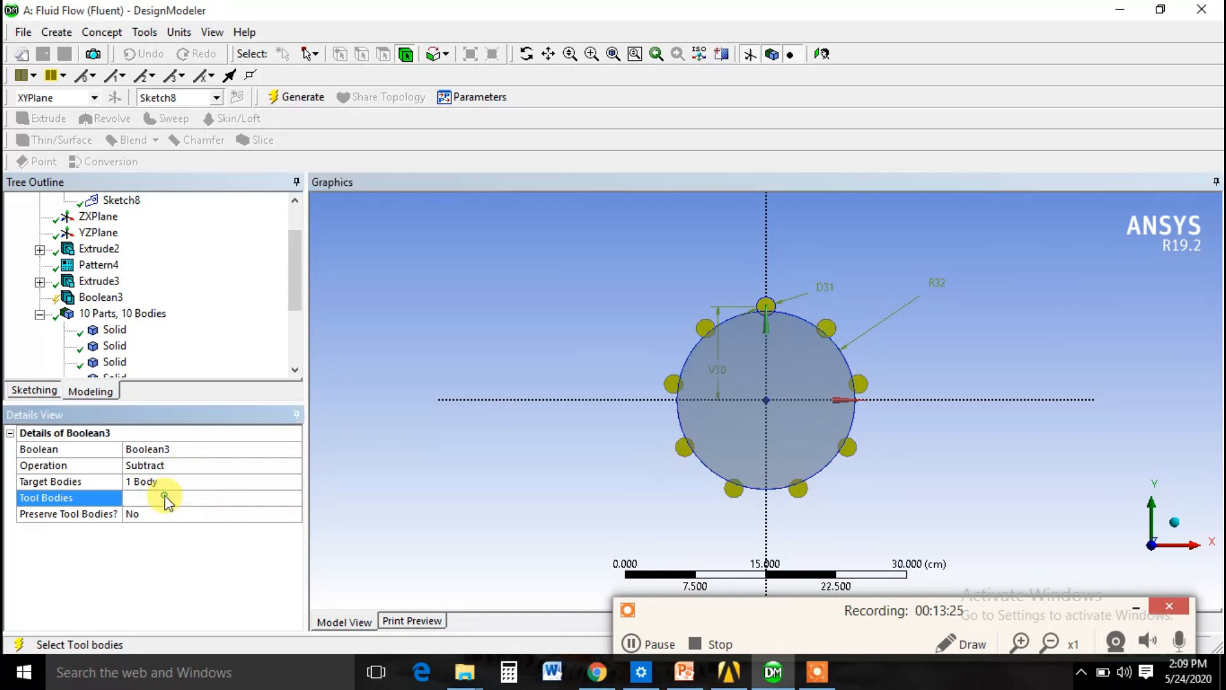
pyautogui.rightClick(93, 301)
pyautogui.click(118, 308)
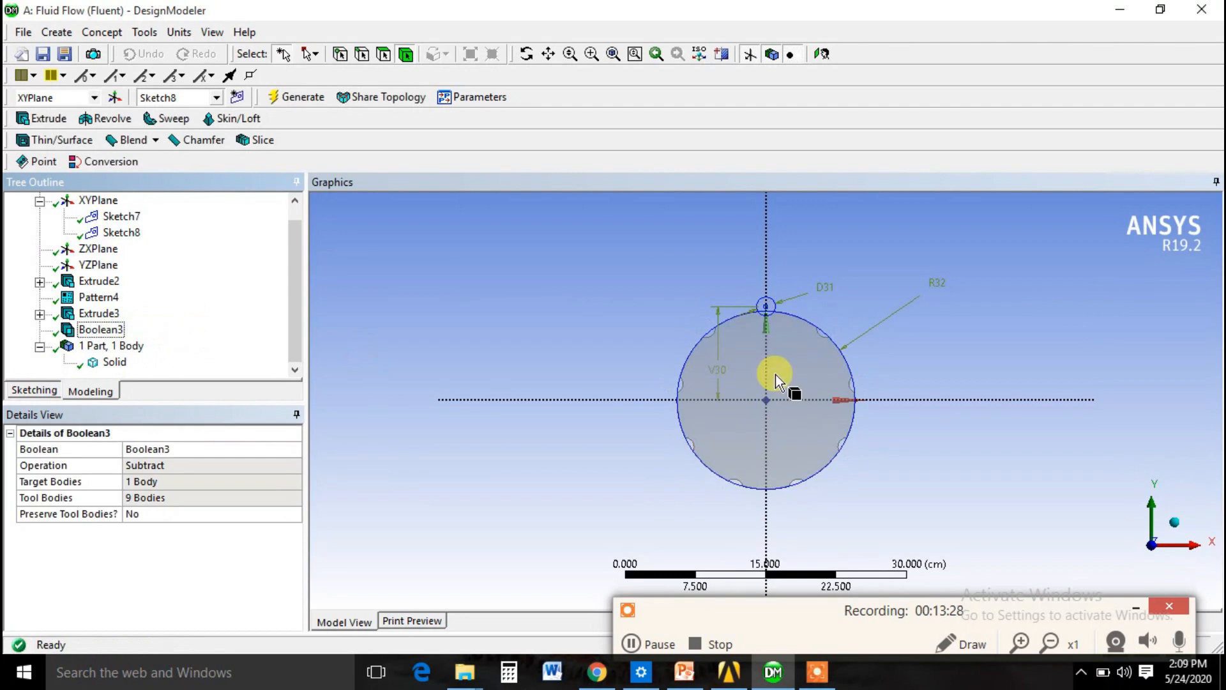
# Edit the Subtract feature Boolean3 to preserve its tool bodies (Yes), and regenerate it.
pyautogui.click(1169, 525)
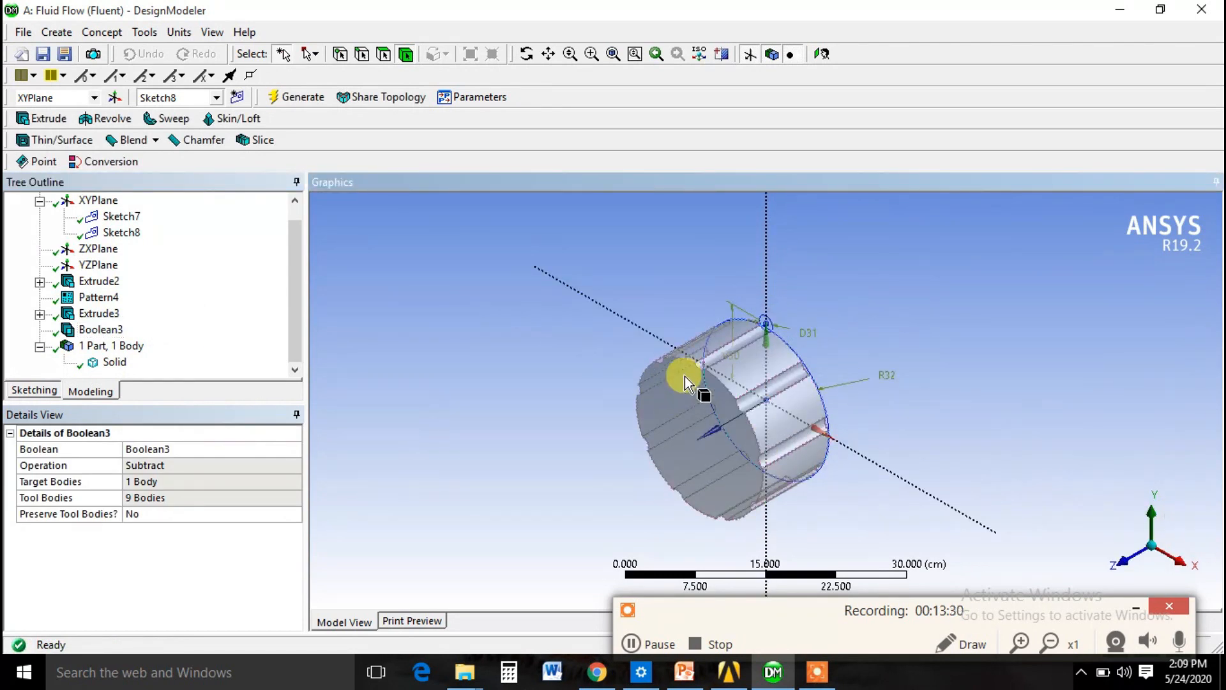
pyautogui.click(1122, 556)
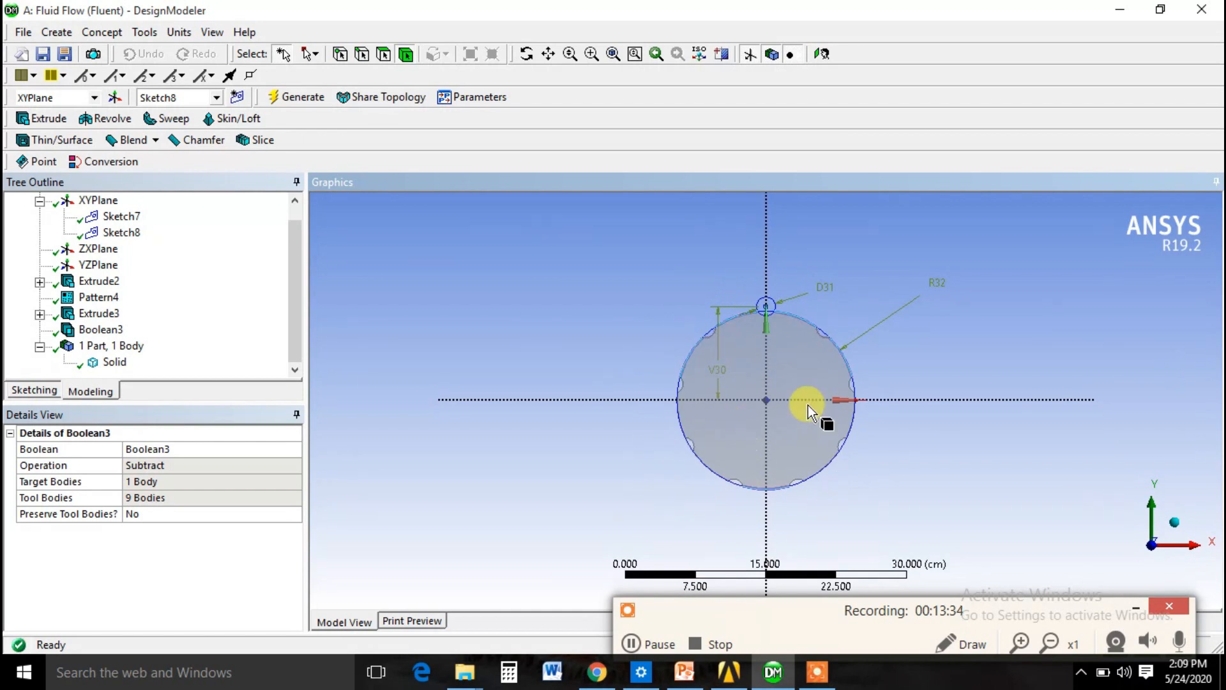
pyautogui.scroll(2, 807, 405)
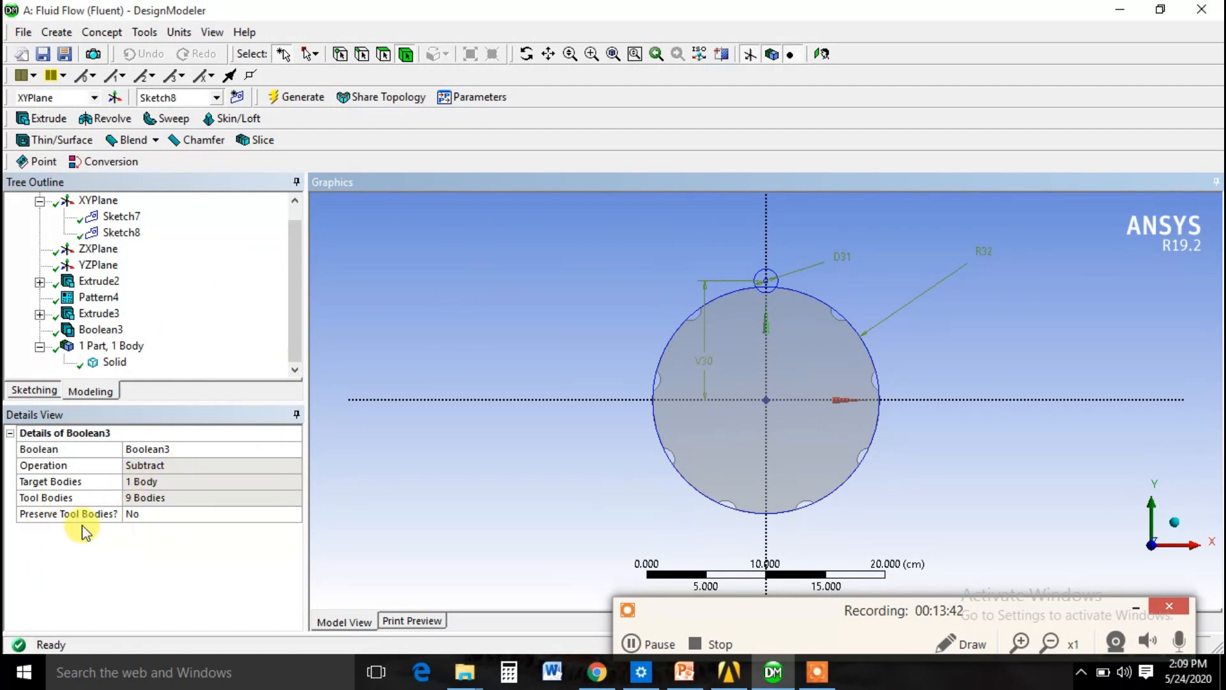
pyautogui.rightClick(99, 329)
pyautogui.click(147, 340)
pyautogui.click(165, 497)
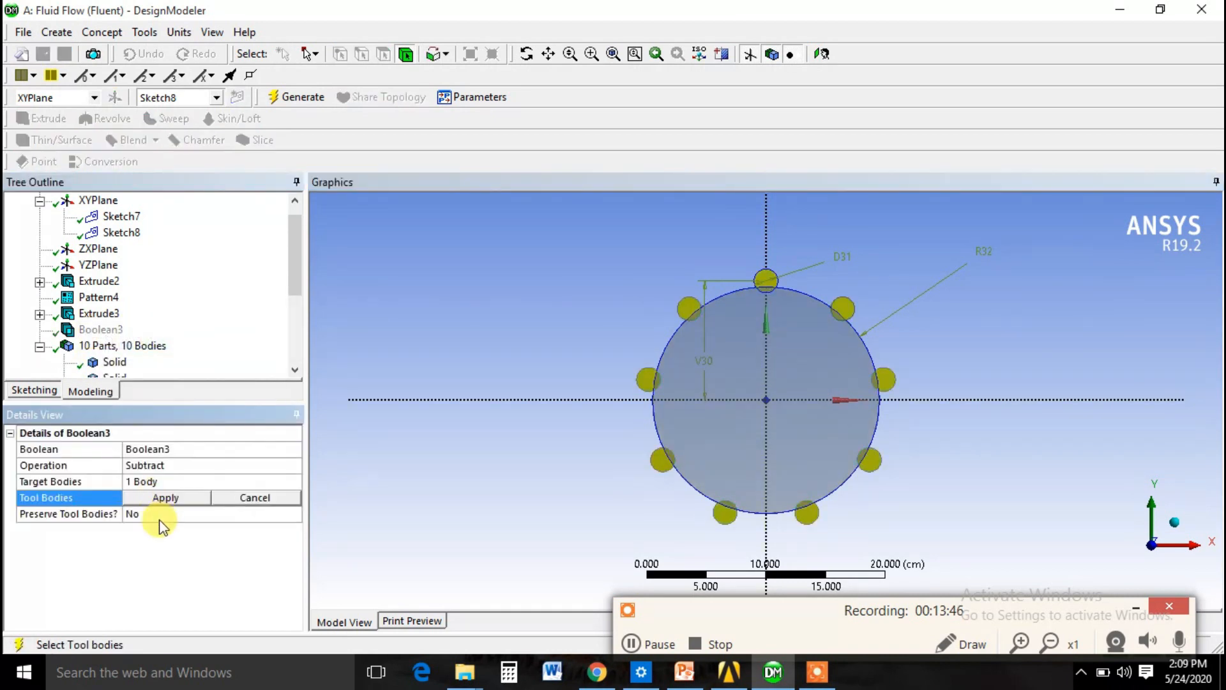
pyautogui.click(204, 513)
pyautogui.click(293, 513)
pyautogui.click(236, 539)
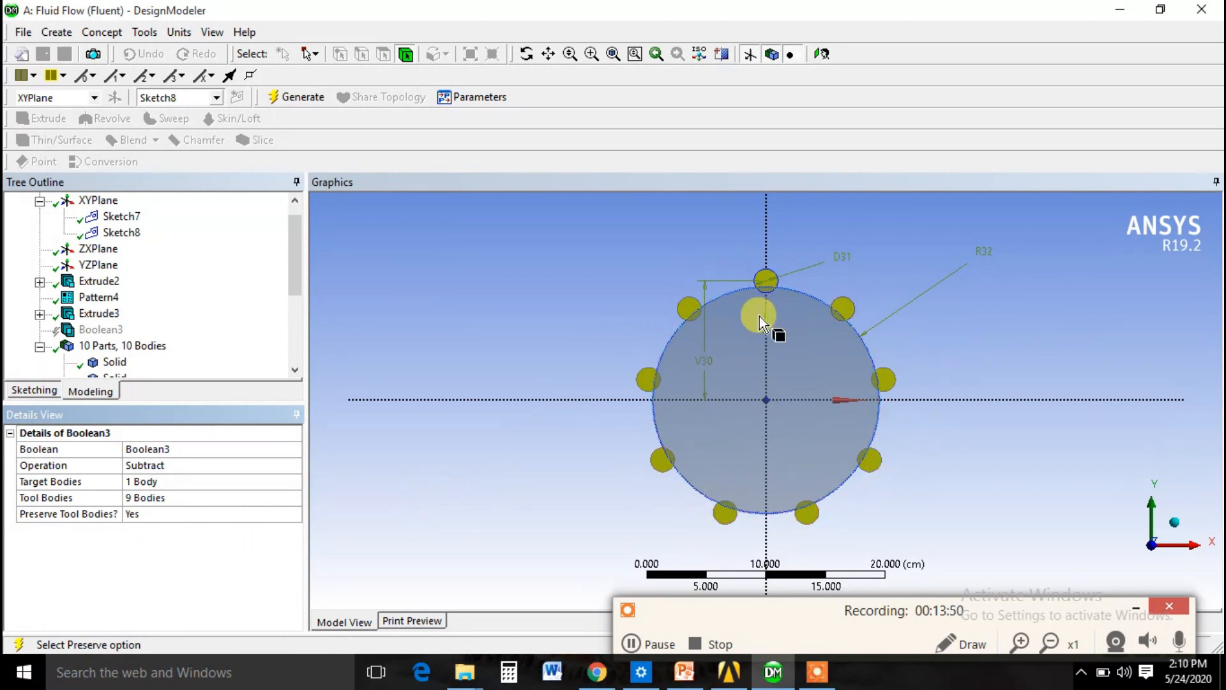
pyautogui.rightClick(97, 331)
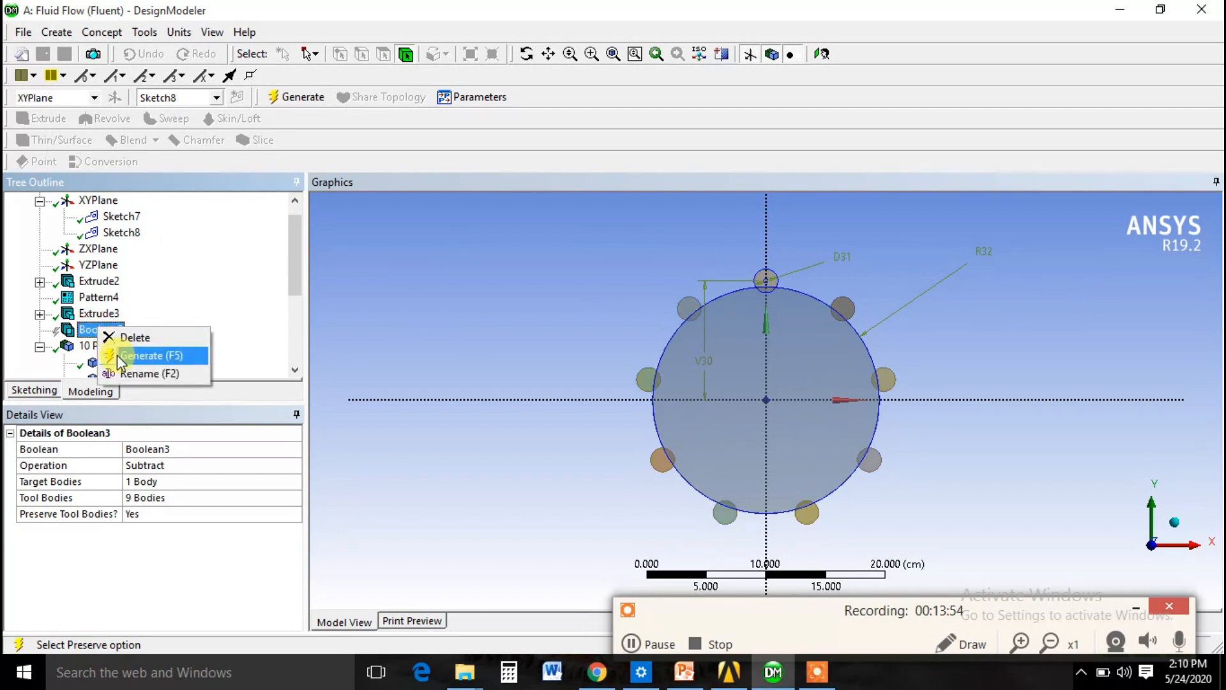
pyautogui.click(117, 354)
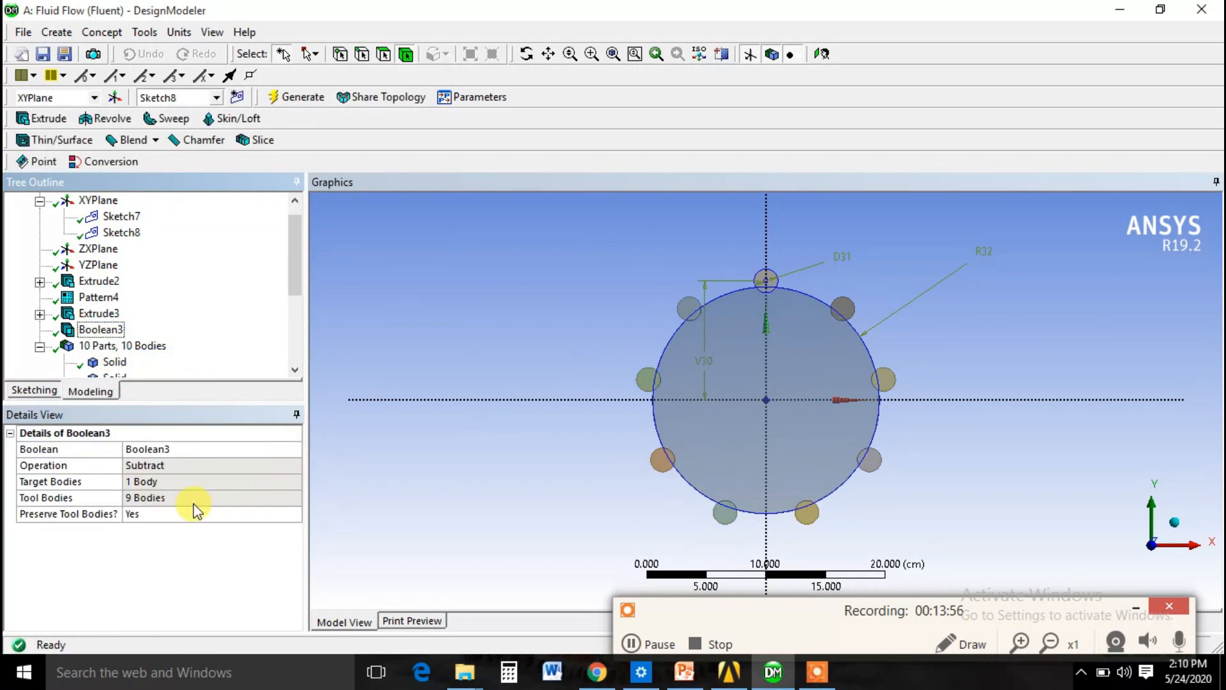
# Hide all bodies except the central cylinder and inspect the grooves cut by the small cylinders.
pyautogui.scroll(-3, 135, 355)
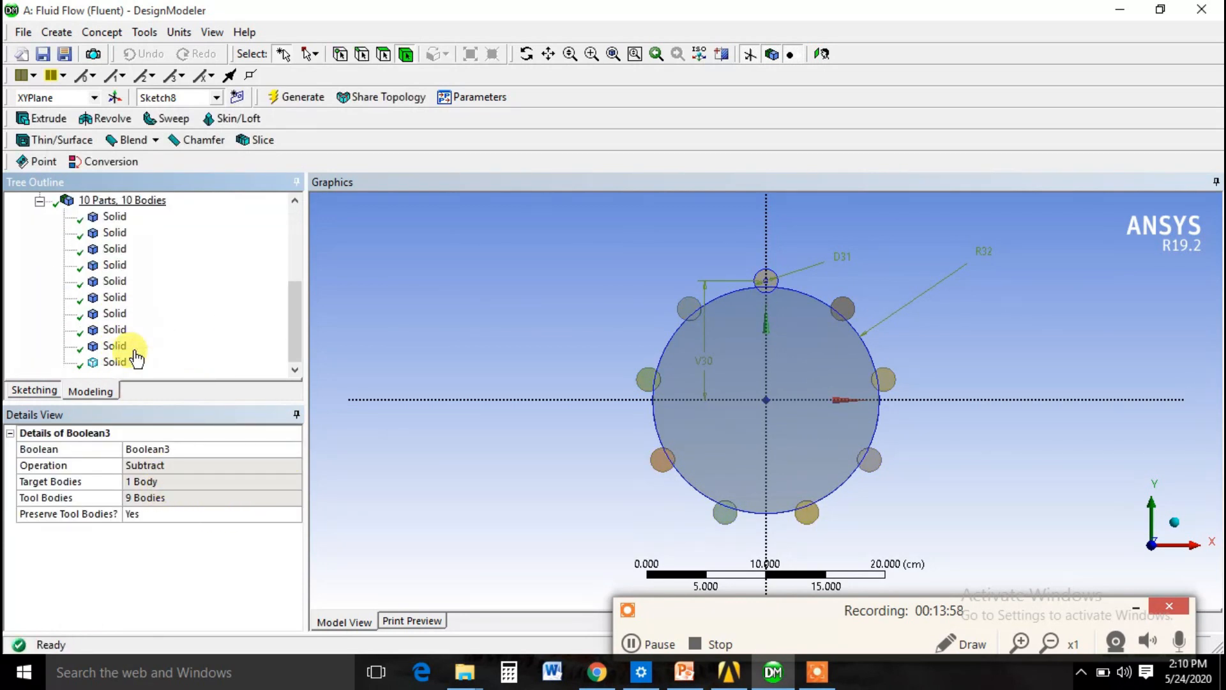
pyautogui.click(115, 347)
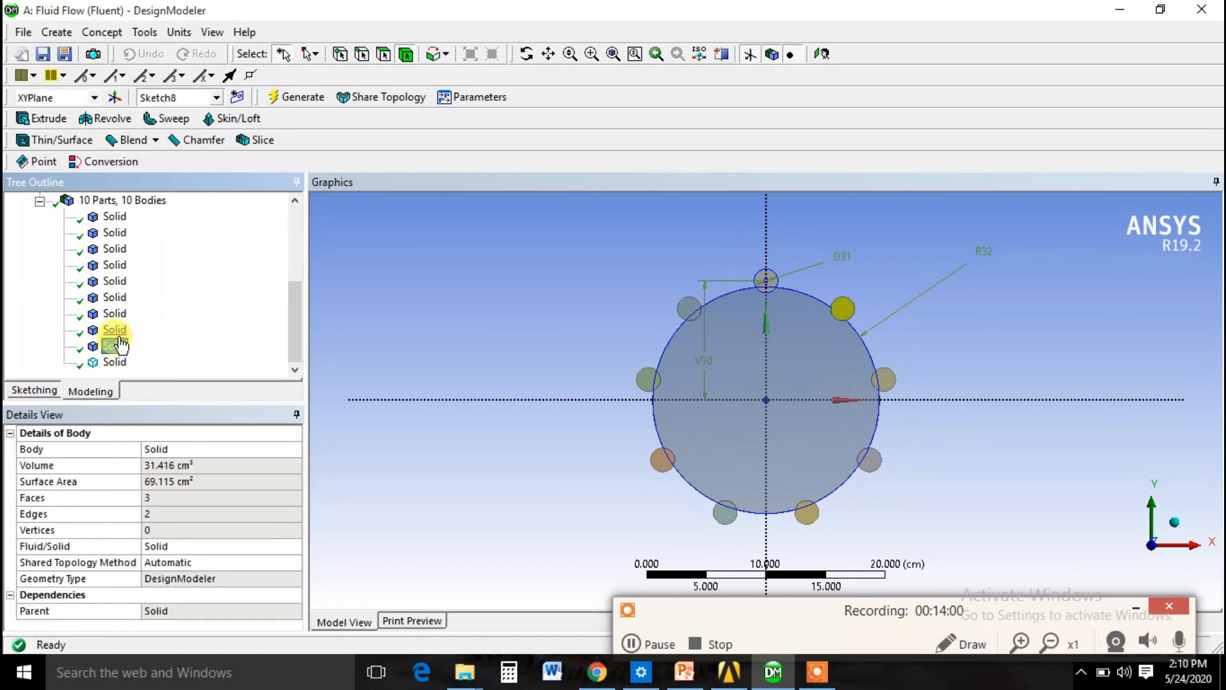
pyautogui.rightClick(70, 202)
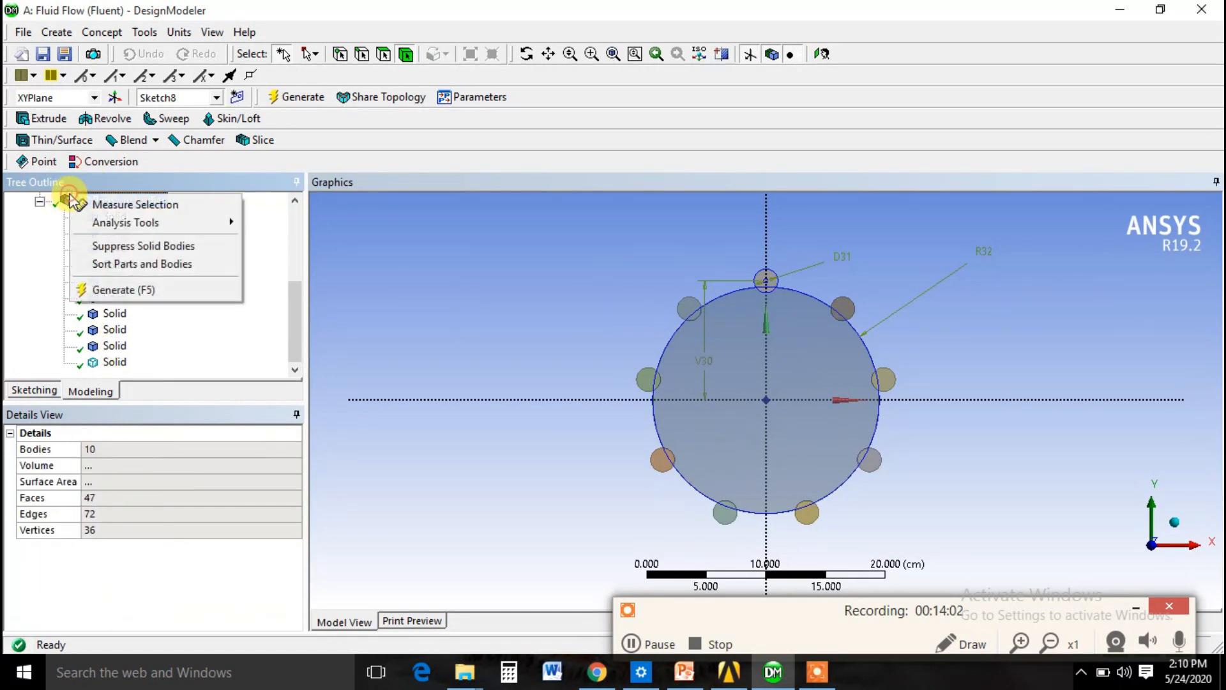
pyautogui.click(430, 317)
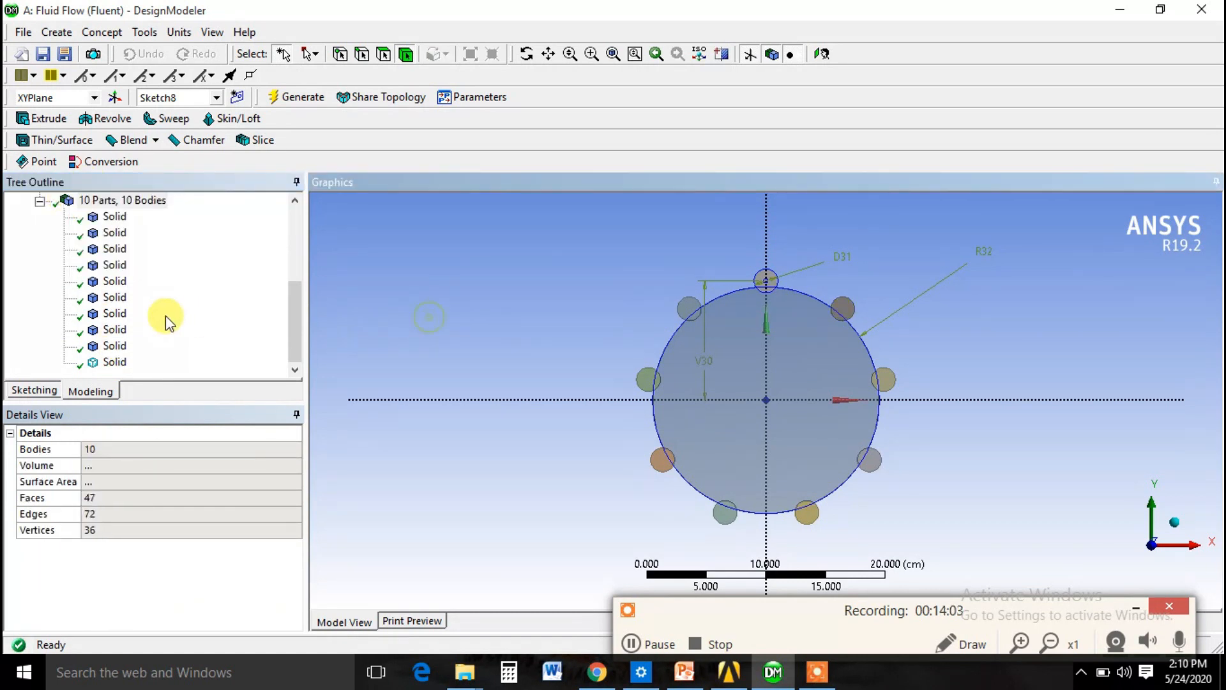
pyautogui.rightClick(115, 217)
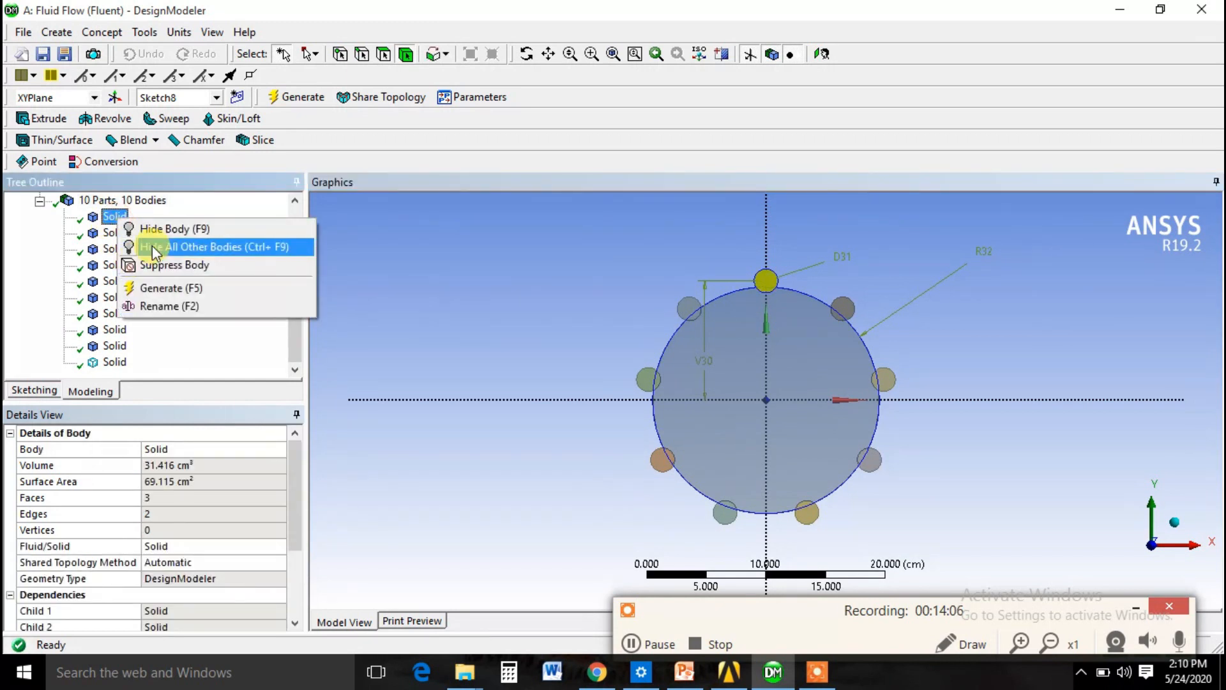
pyautogui.rightClick(109, 362)
pyautogui.click(151, 393)
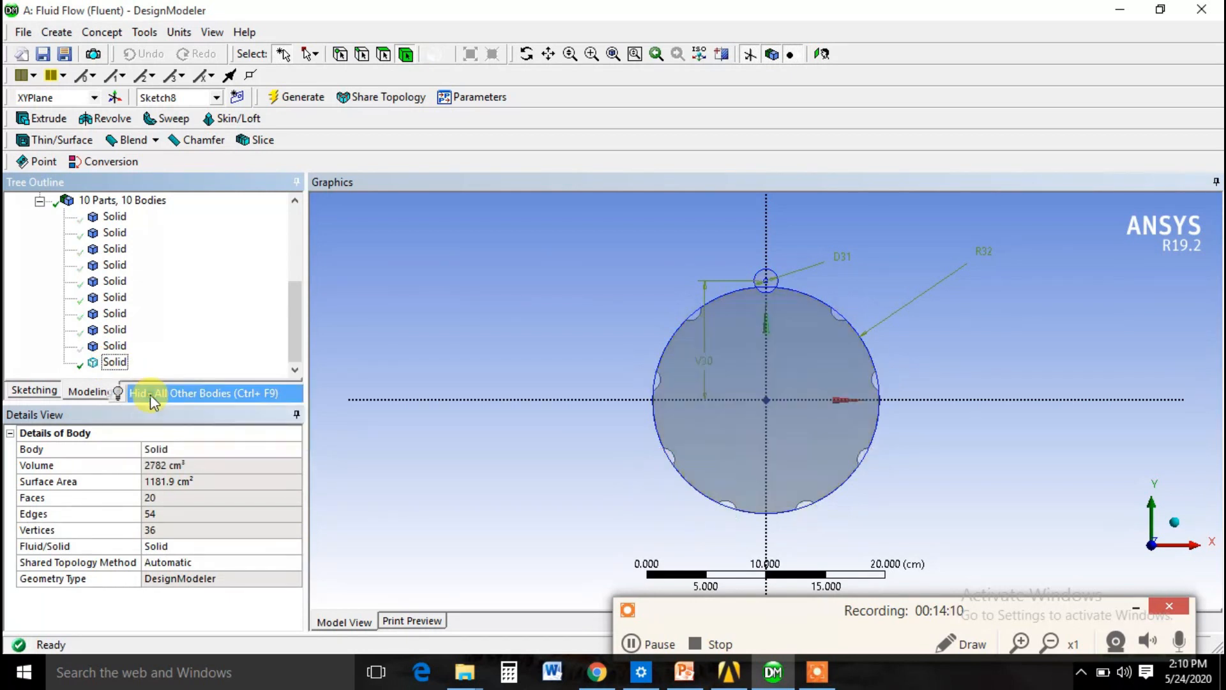
pyautogui.scroll(-2, 680, 344)
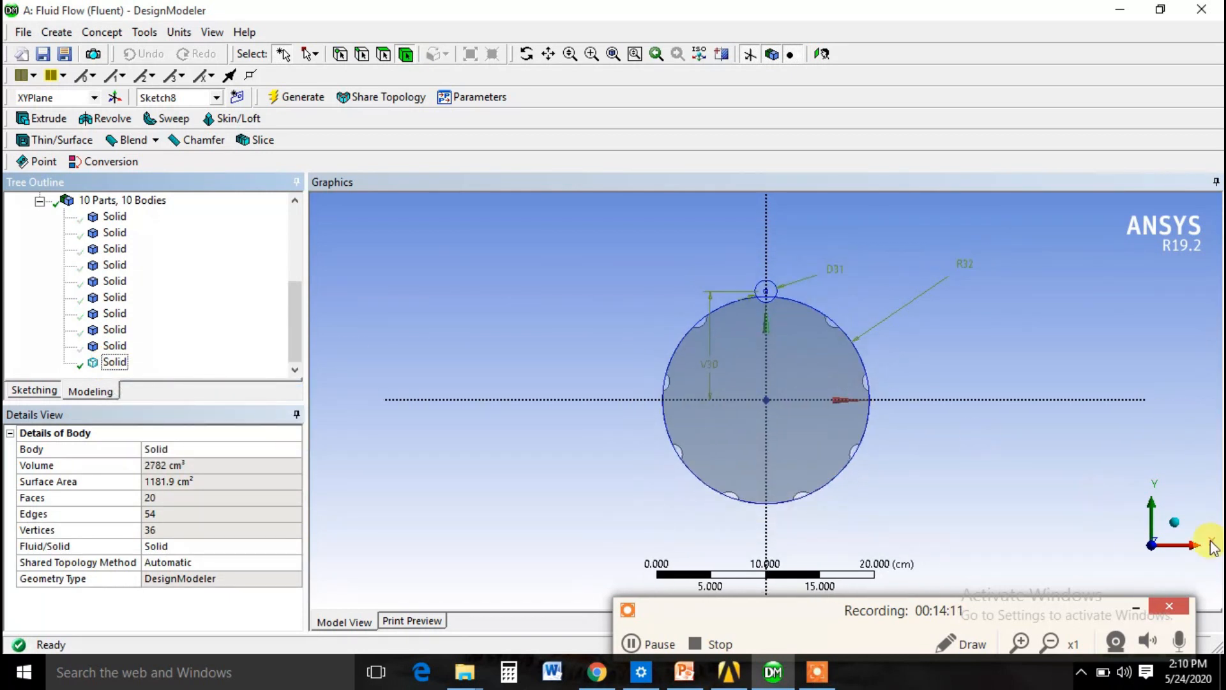
pyautogui.click(1174, 522)
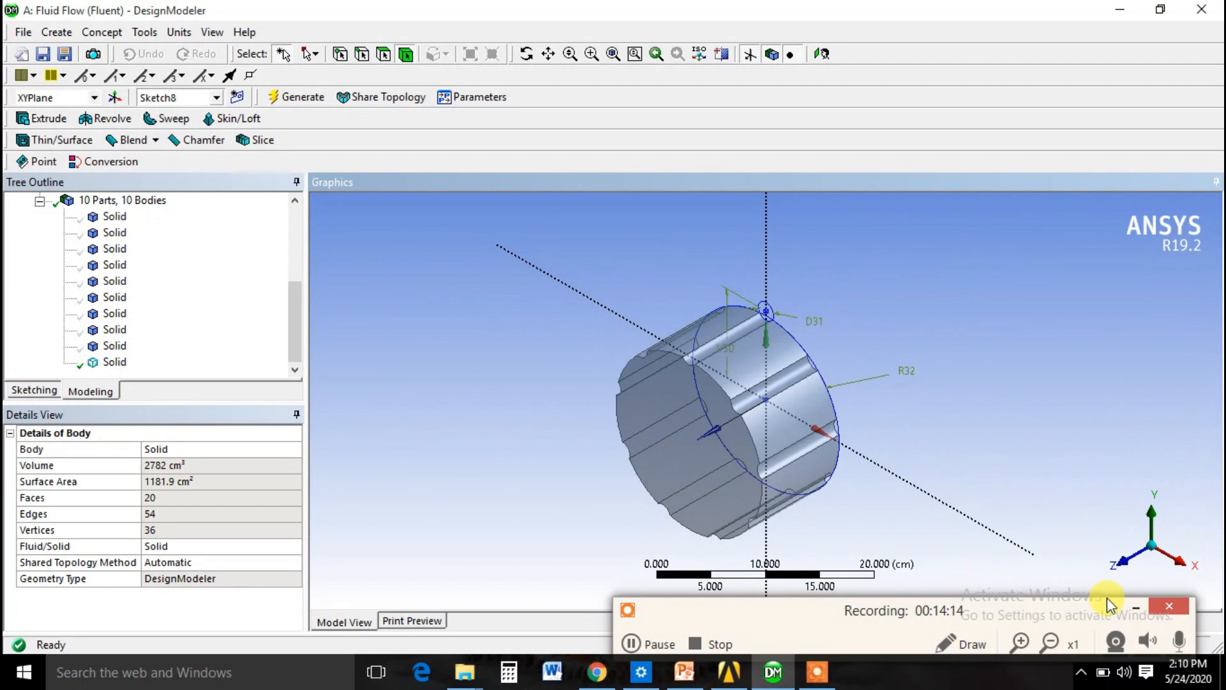
pyautogui.click(1124, 565)
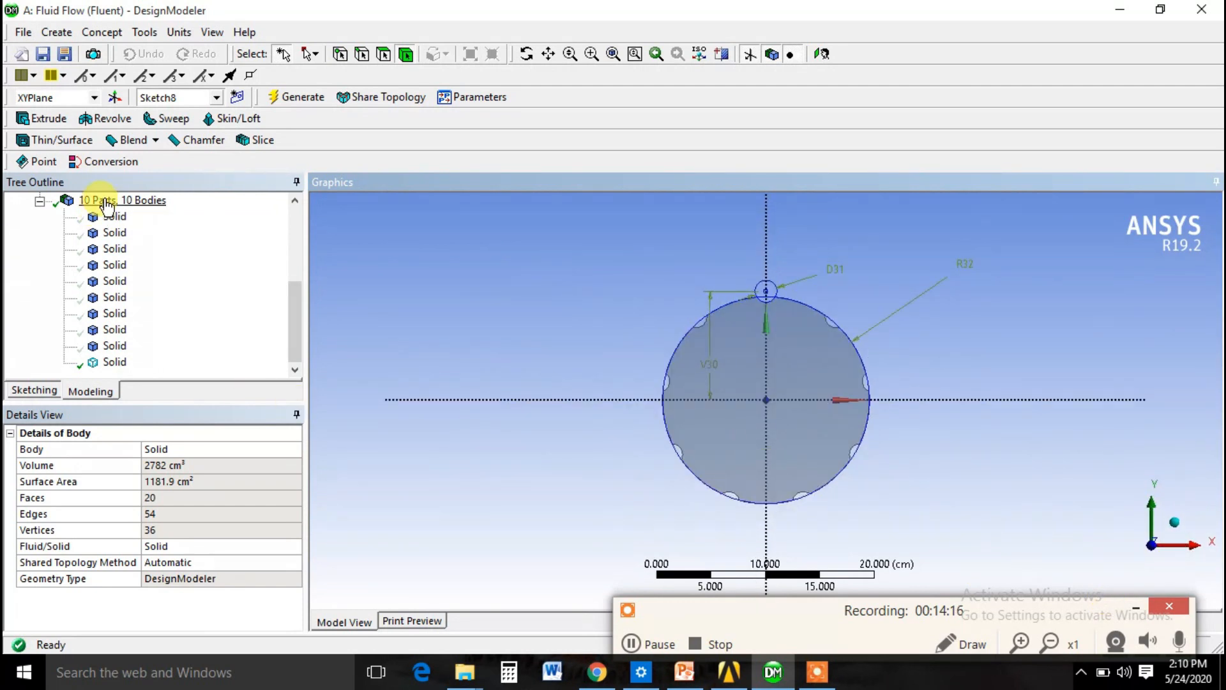
# Show all hidden bodies and examine the ring of small cylinders around the central cylinder.
pyautogui.click(112, 217)
pyautogui.rightClick(112, 220)
pyautogui.click(158, 264)
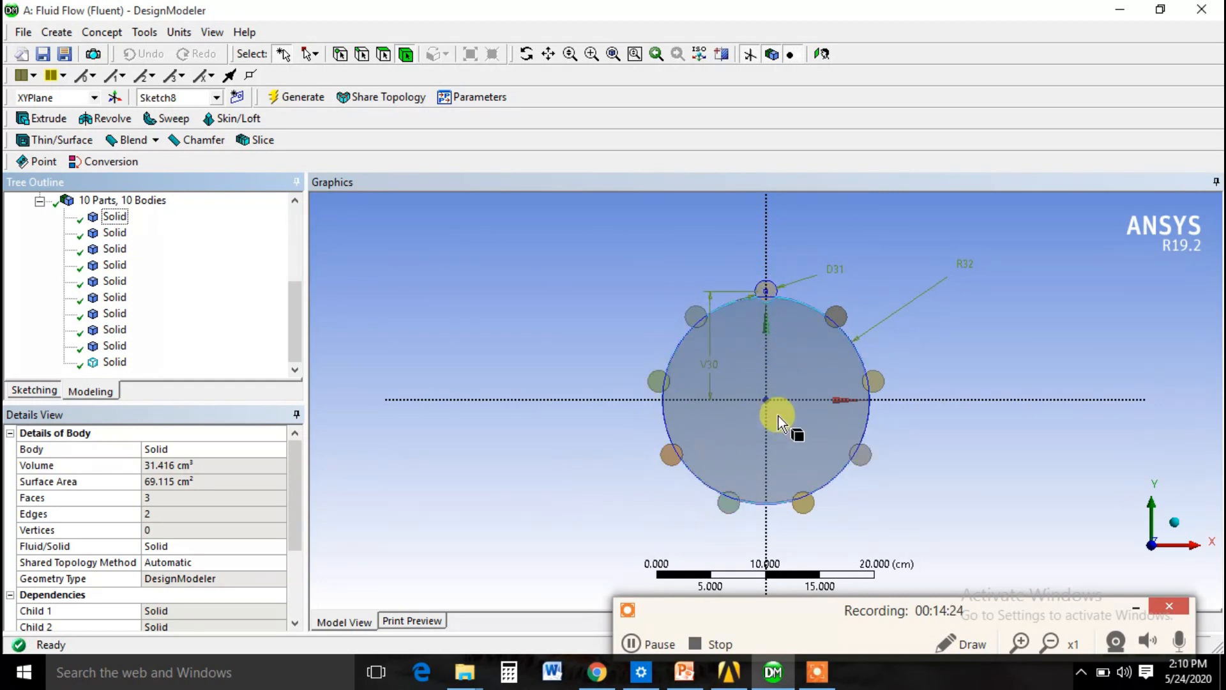
pyautogui.scroll(2, 382, 373)
pyautogui.scroll(-1, 381, 373)
pyautogui.scroll(-1, 554, 363)
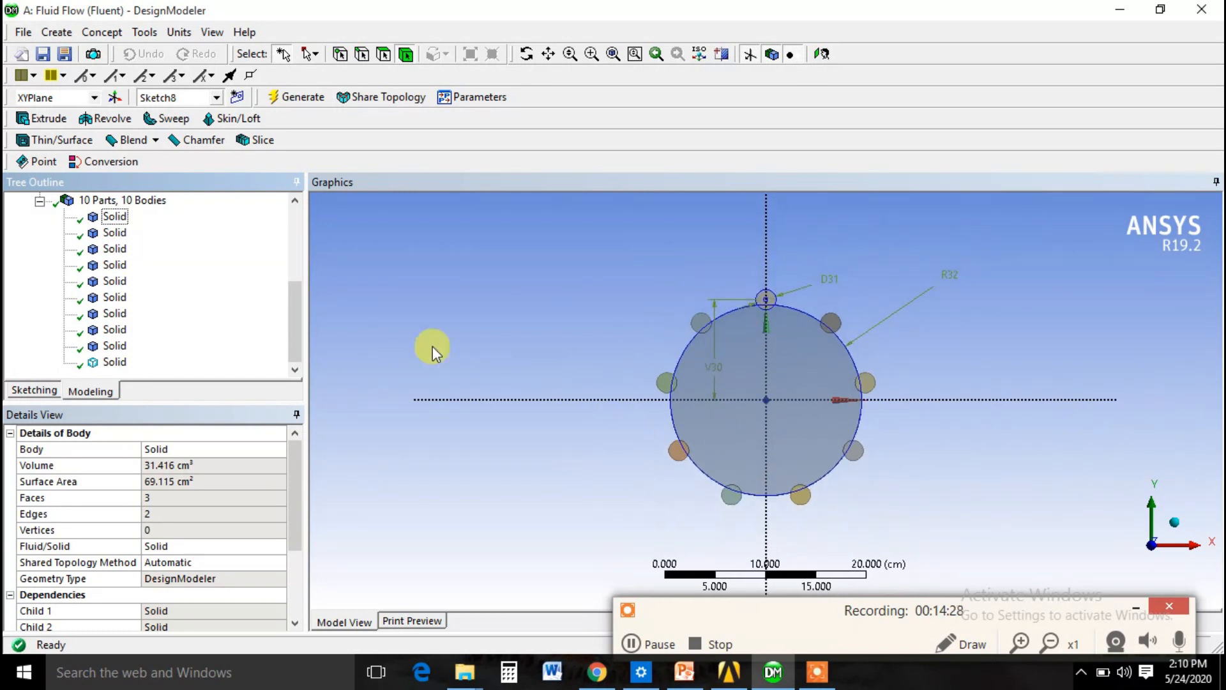
pyautogui.click(57, 32)
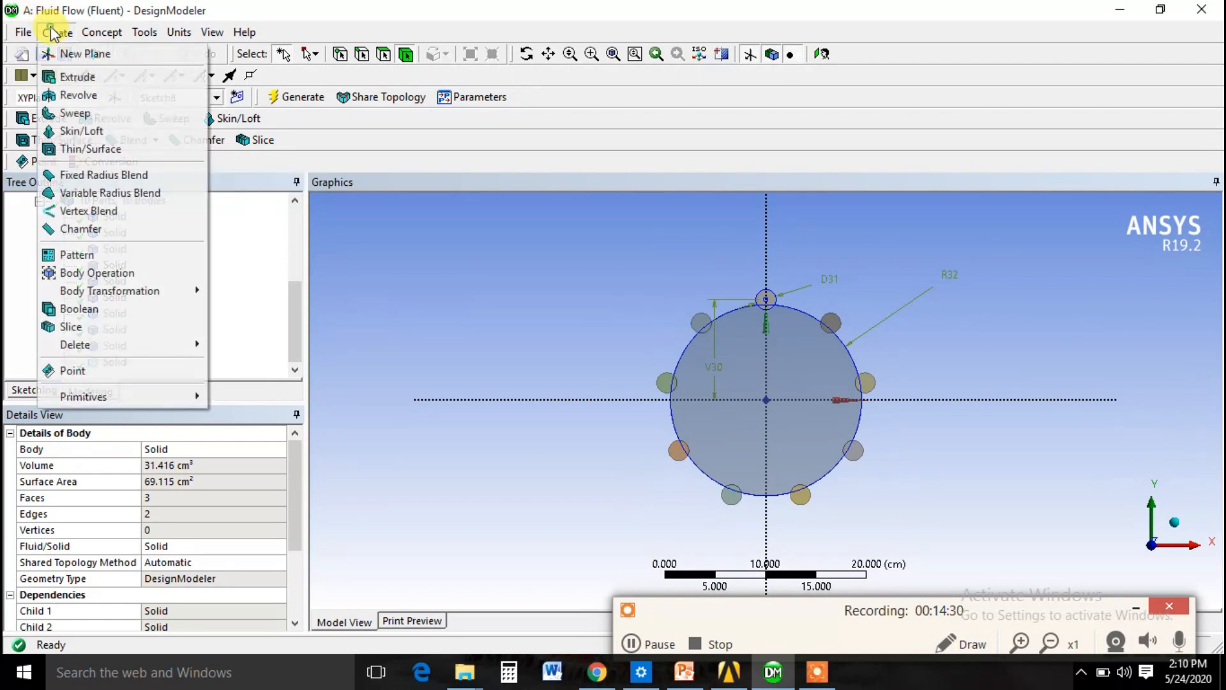
pyautogui.click(492, 389)
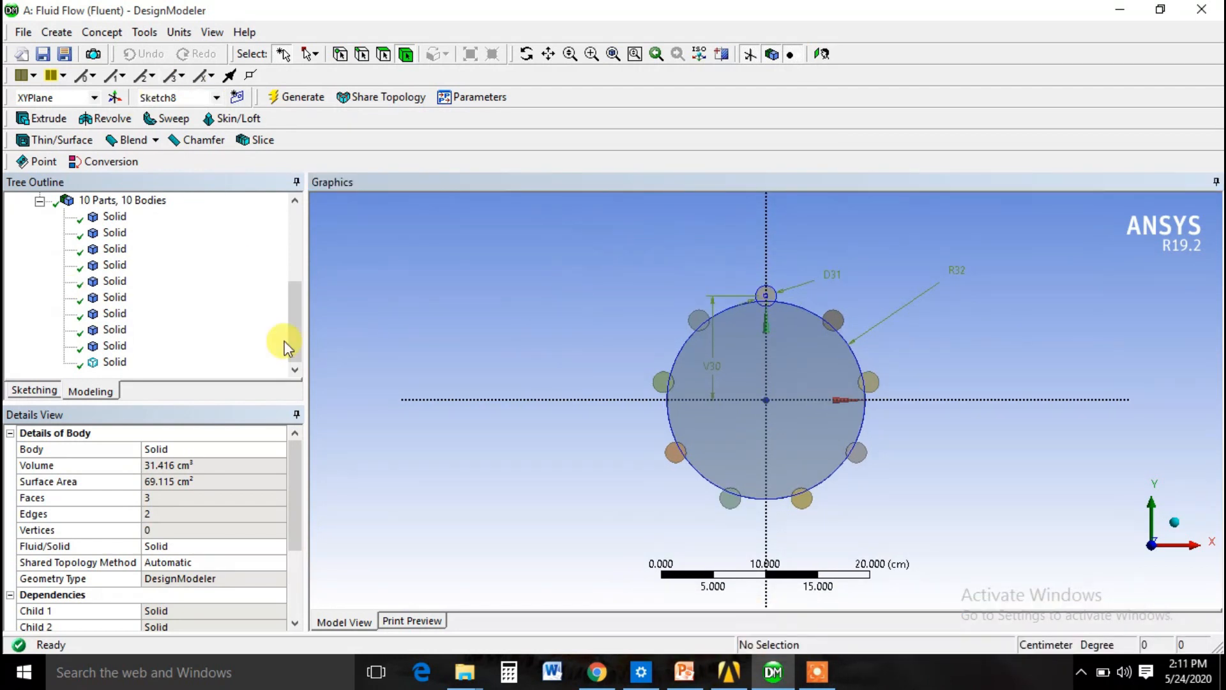
# Examine the ten-body model by rotating it freely, looking along the coordinate axes and restoring the isometric view.
pyautogui.click(1176, 522)
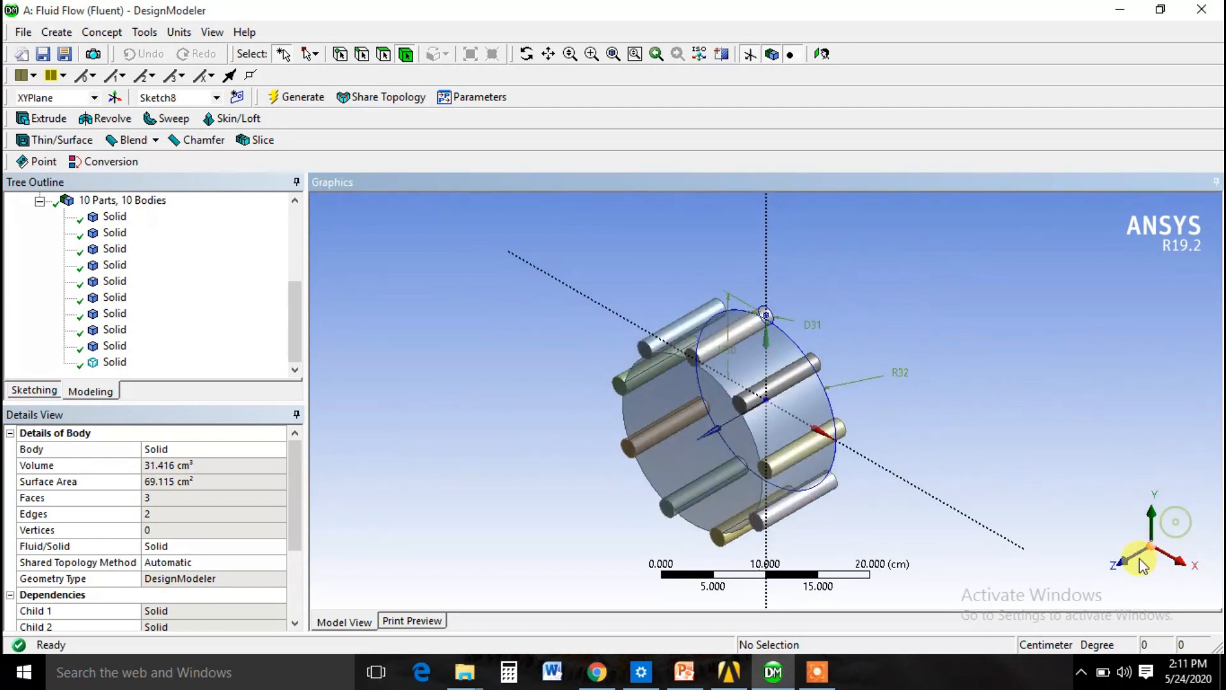
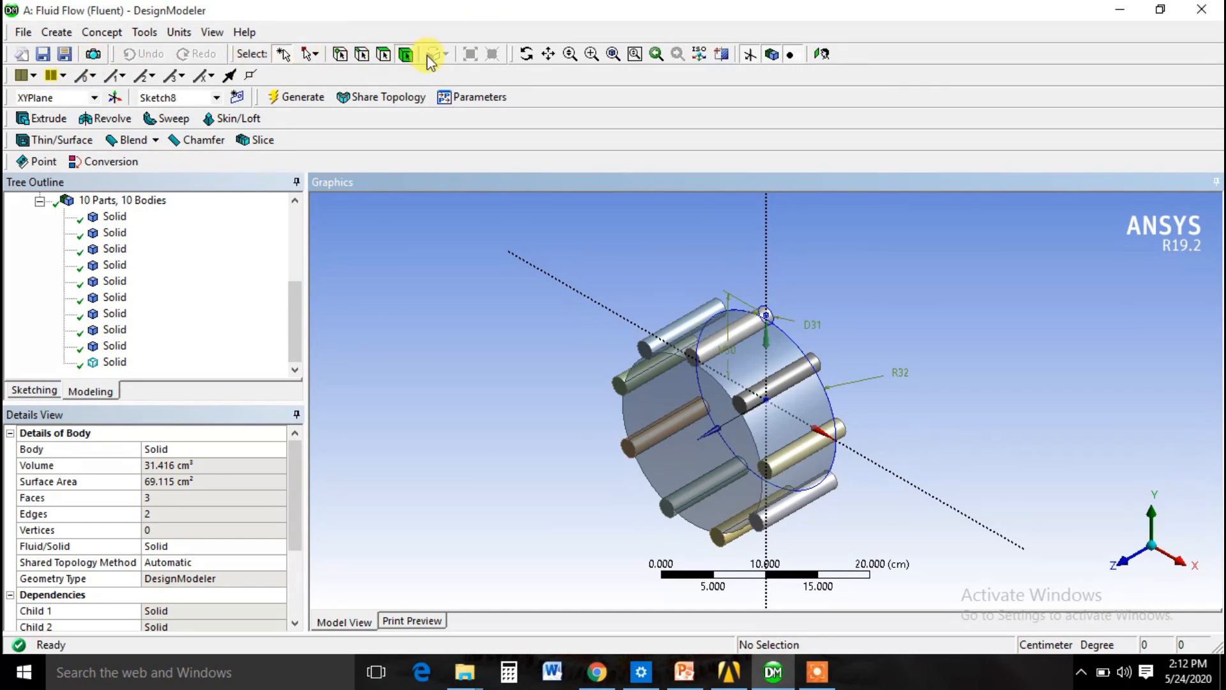
pyautogui.click(527, 55)
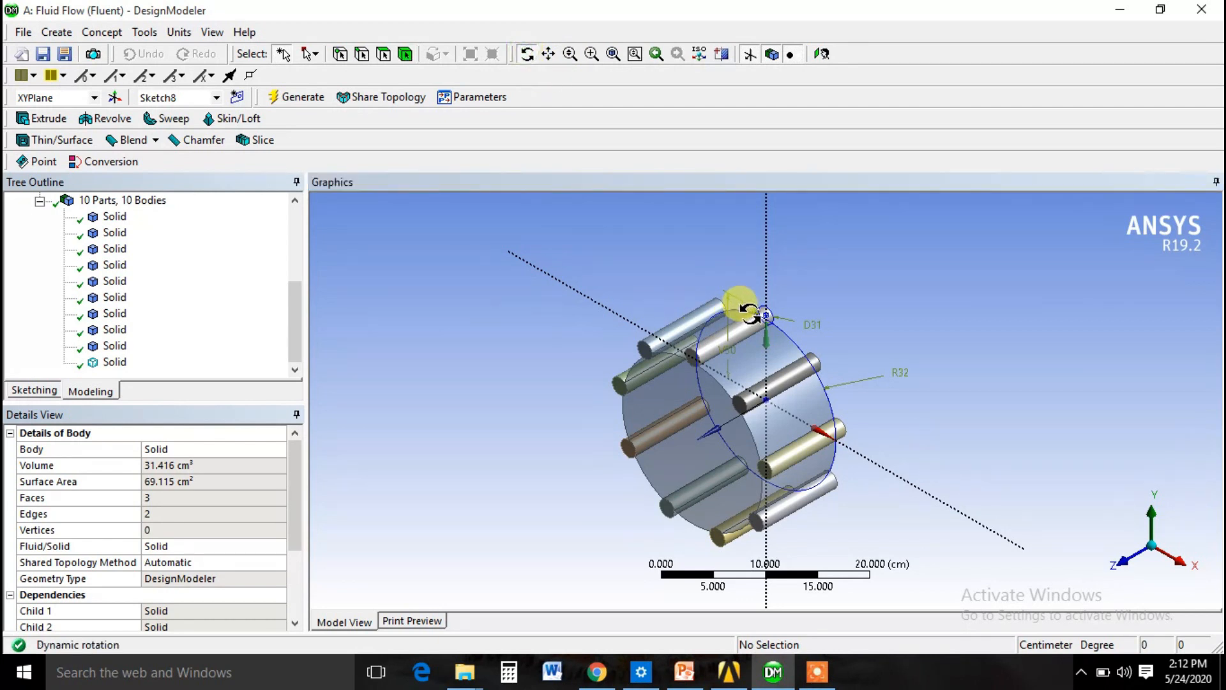
pyautogui.moveTo(830, 402); pyautogui.dragTo(734, 239)
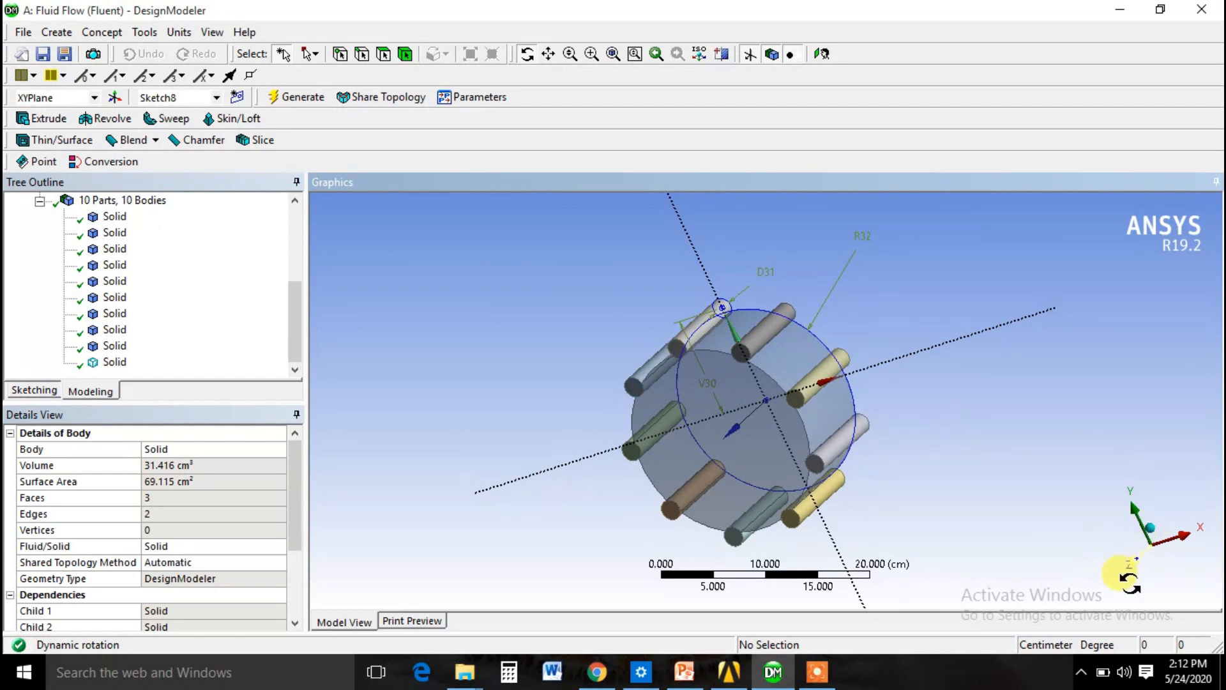
pyautogui.click(1151, 528)
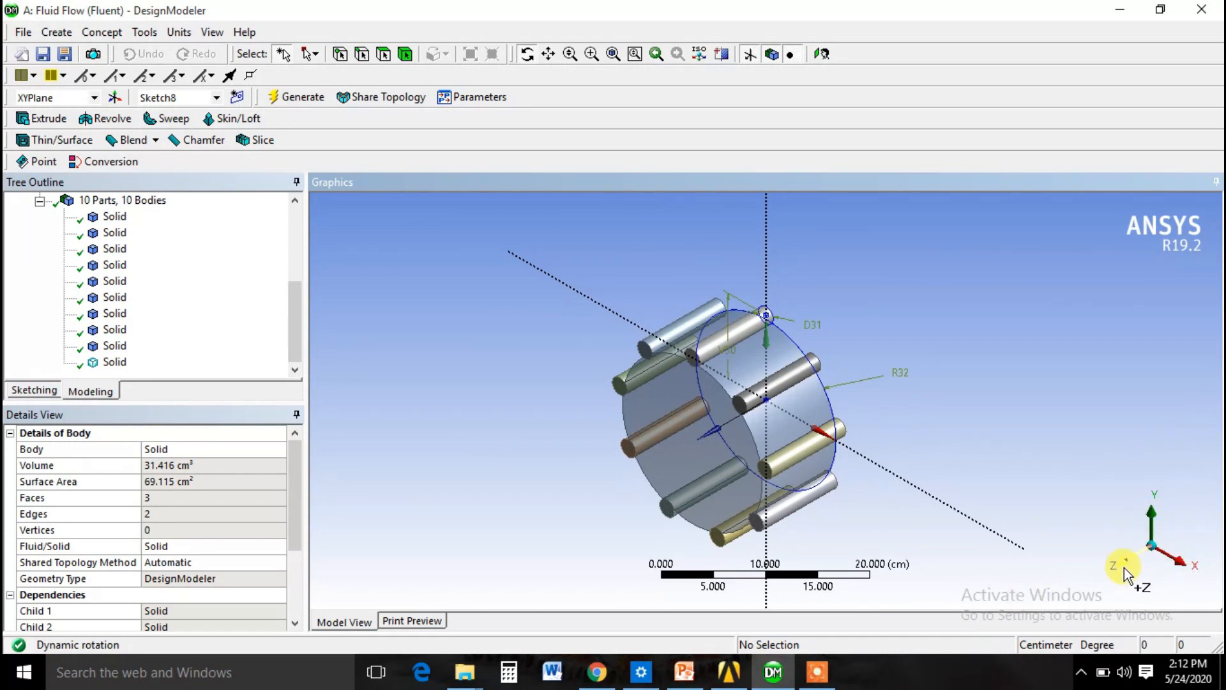
pyautogui.click(1126, 570)
pyautogui.click(1169, 535)
pyautogui.click(1156, 511)
pyautogui.click(1170, 539)
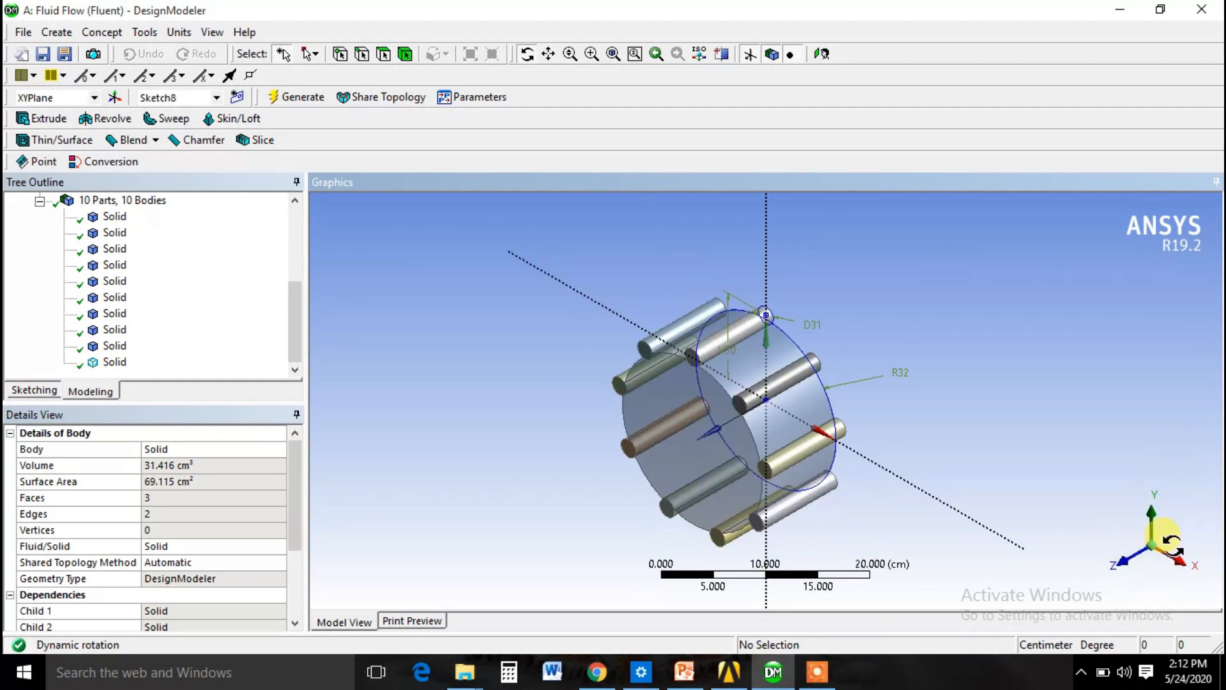
pyautogui.click(1185, 567)
pyautogui.click(1149, 543)
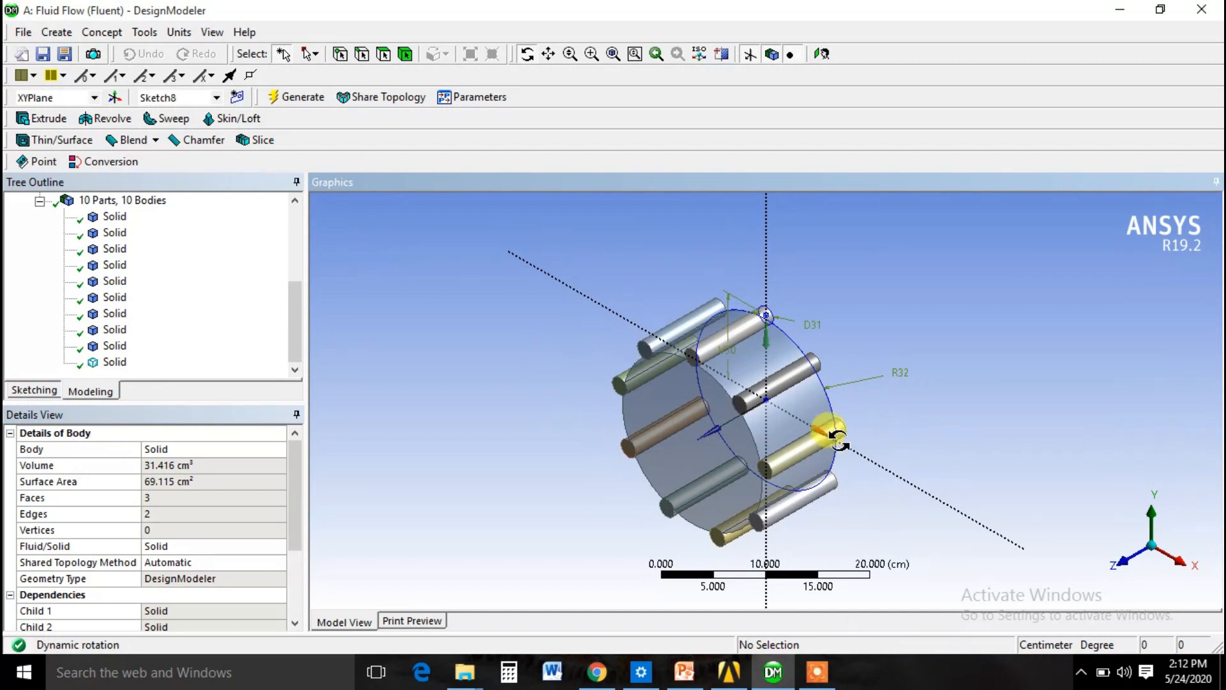
# Pan the model slightly, zoom in and out on it, and try the Box Zoom tool.
pyautogui.click(549, 55)
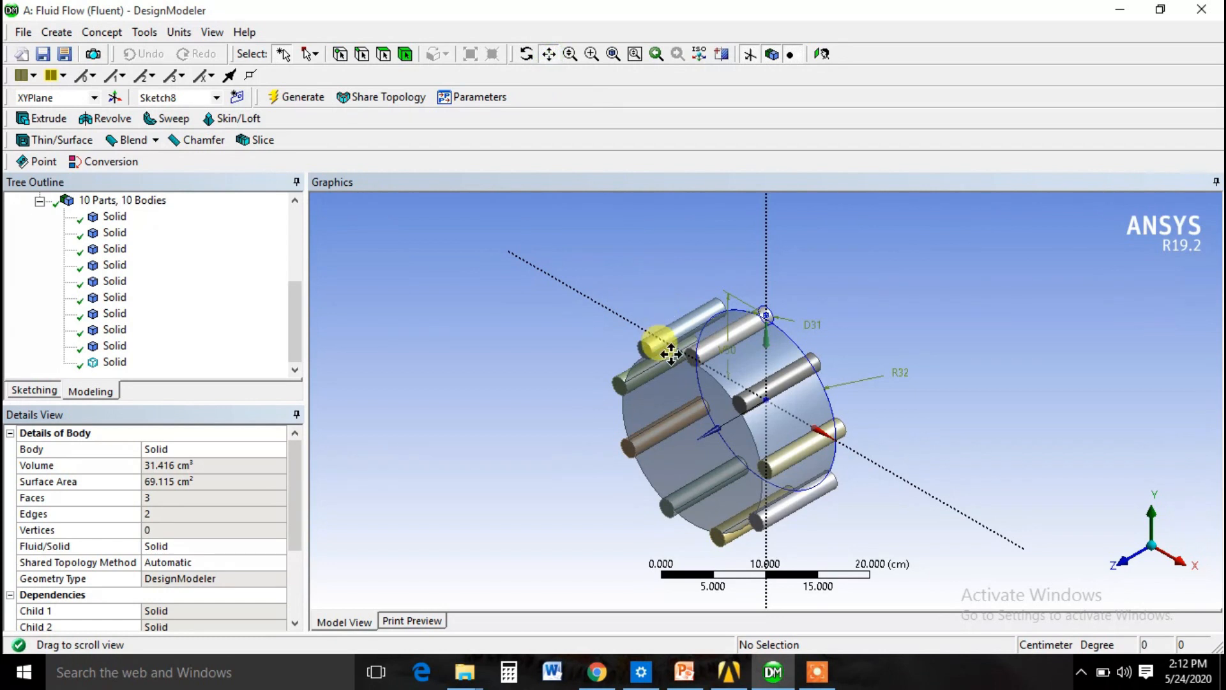
pyautogui.moveTo(772, 372); pyautogui.dragTo(741, 332)
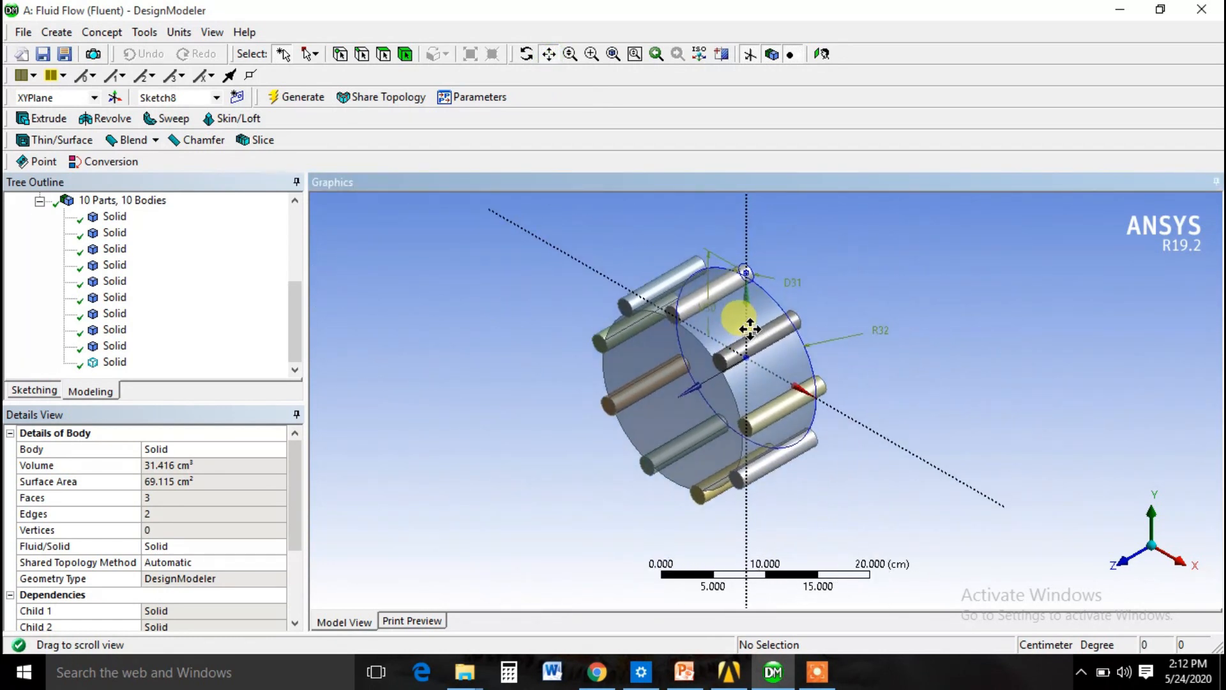
pyautogui.click(571, 56)
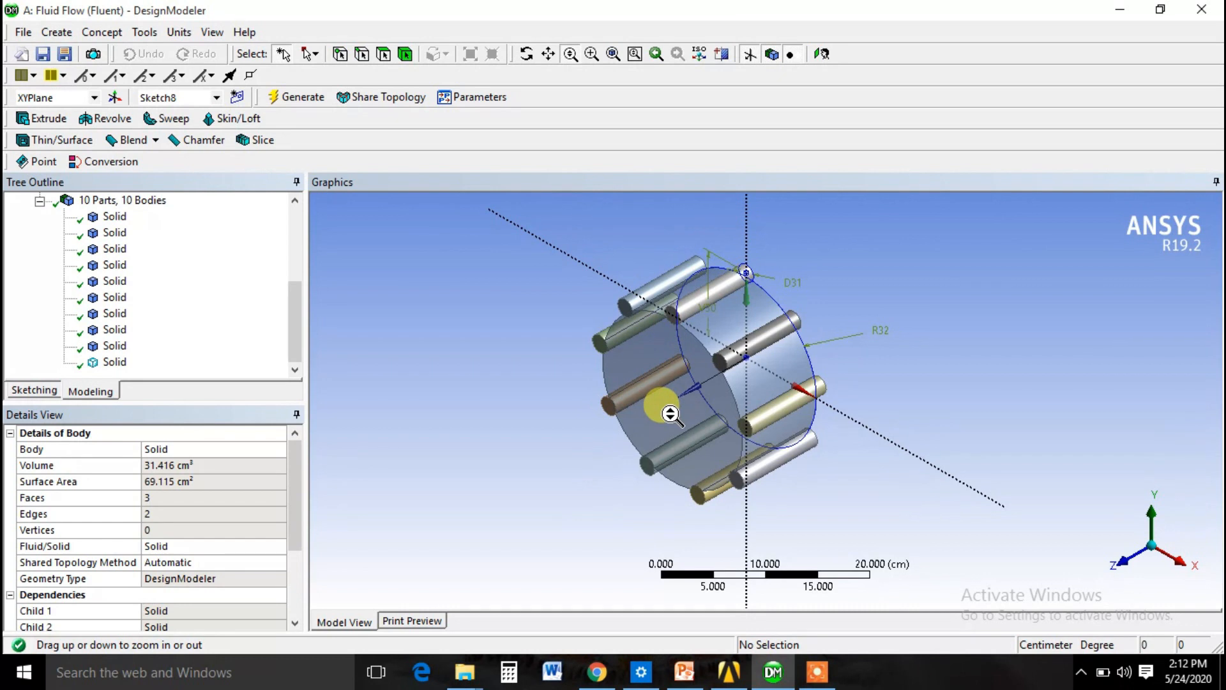
pyautogui.scroll(2, 670, 414)
pyautogui.scroll(1, 670, 414)
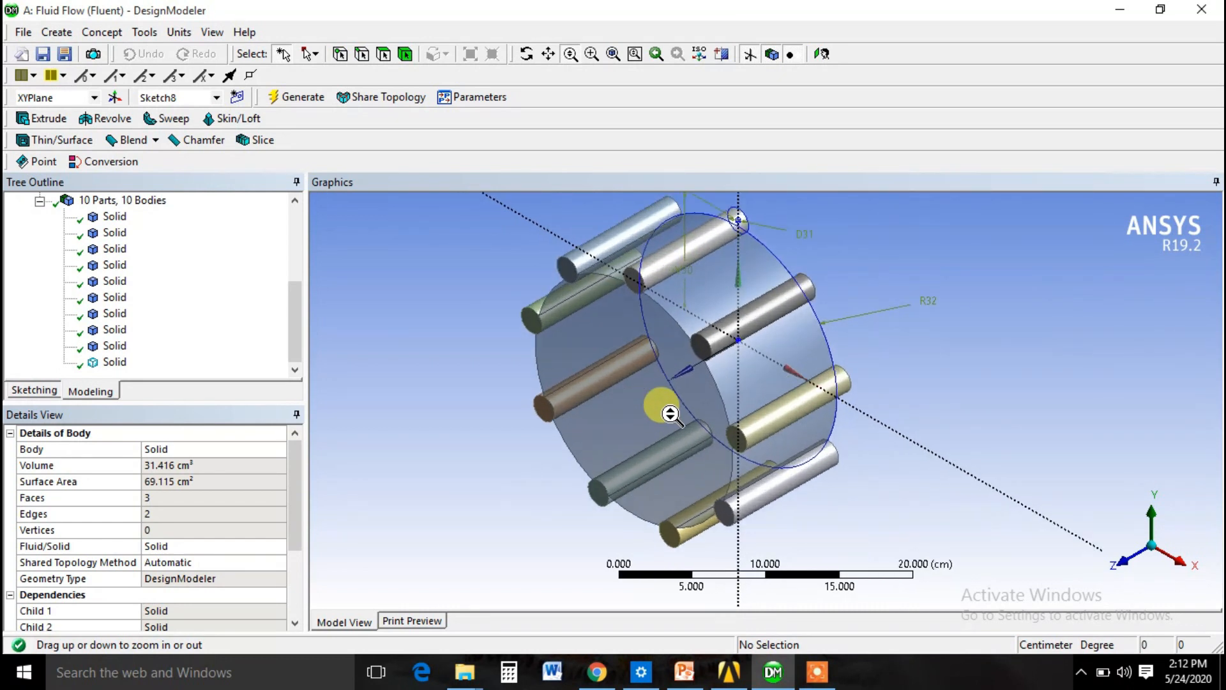
pyautogui.scroll(2, 670, 414)
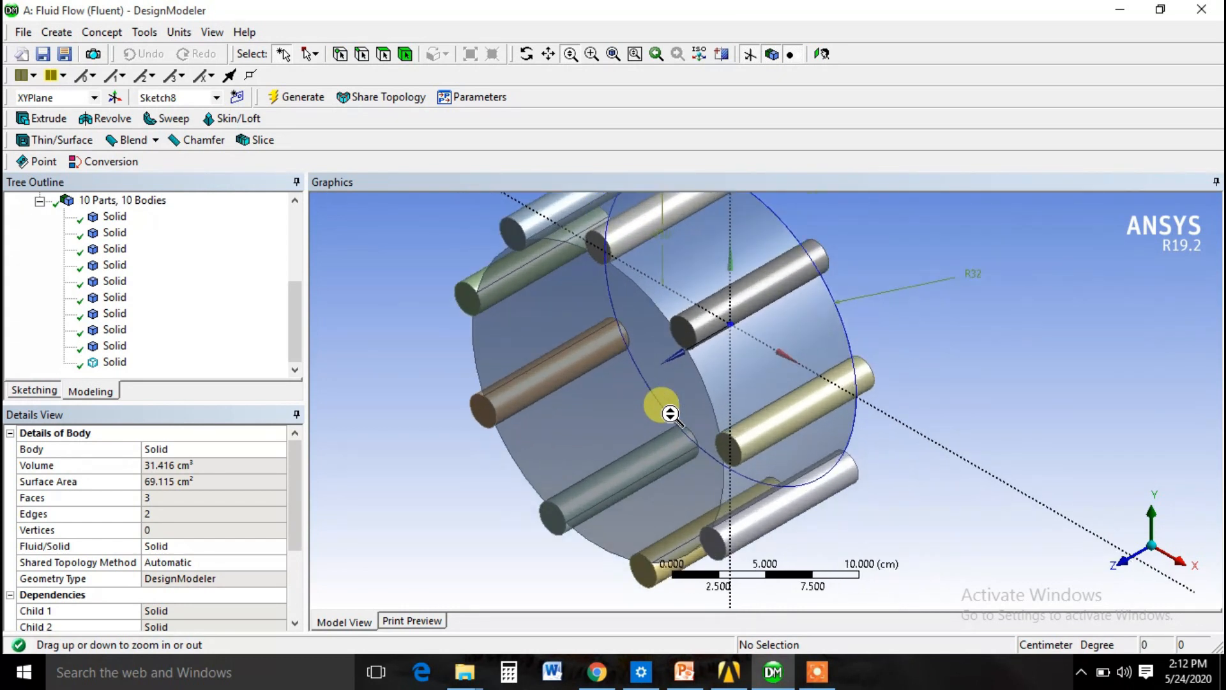
pyautogui.scroll(-3, 670, 414)
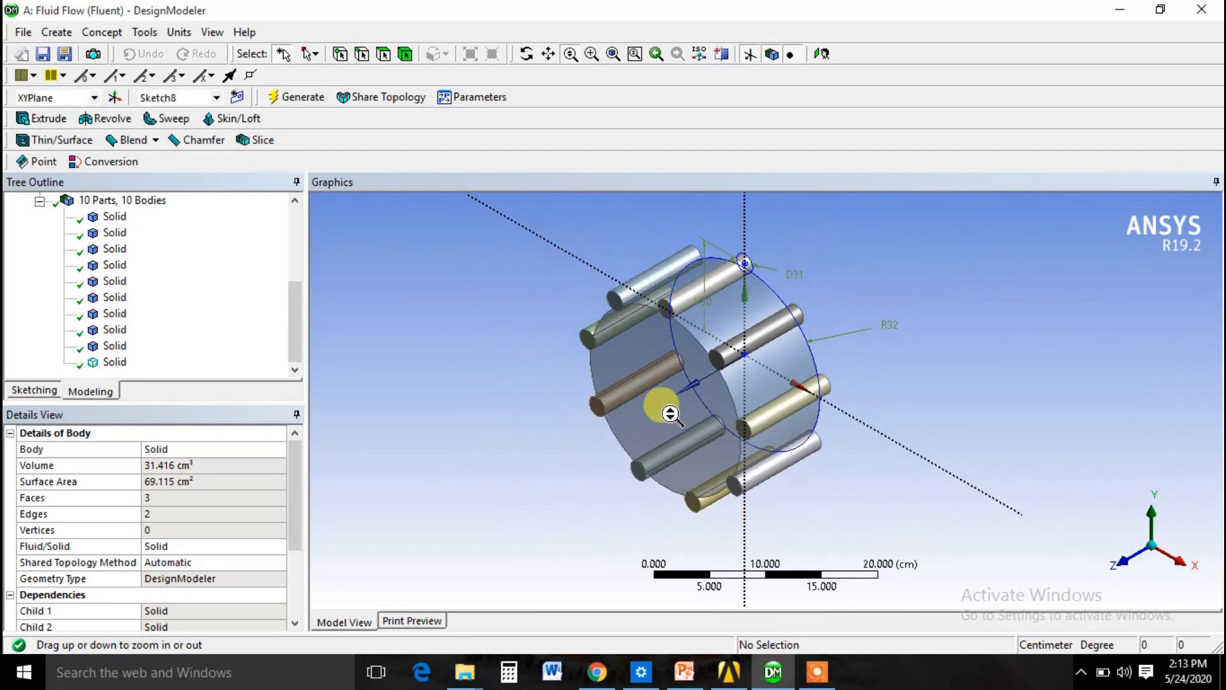
pyautogui.click(591, 55)
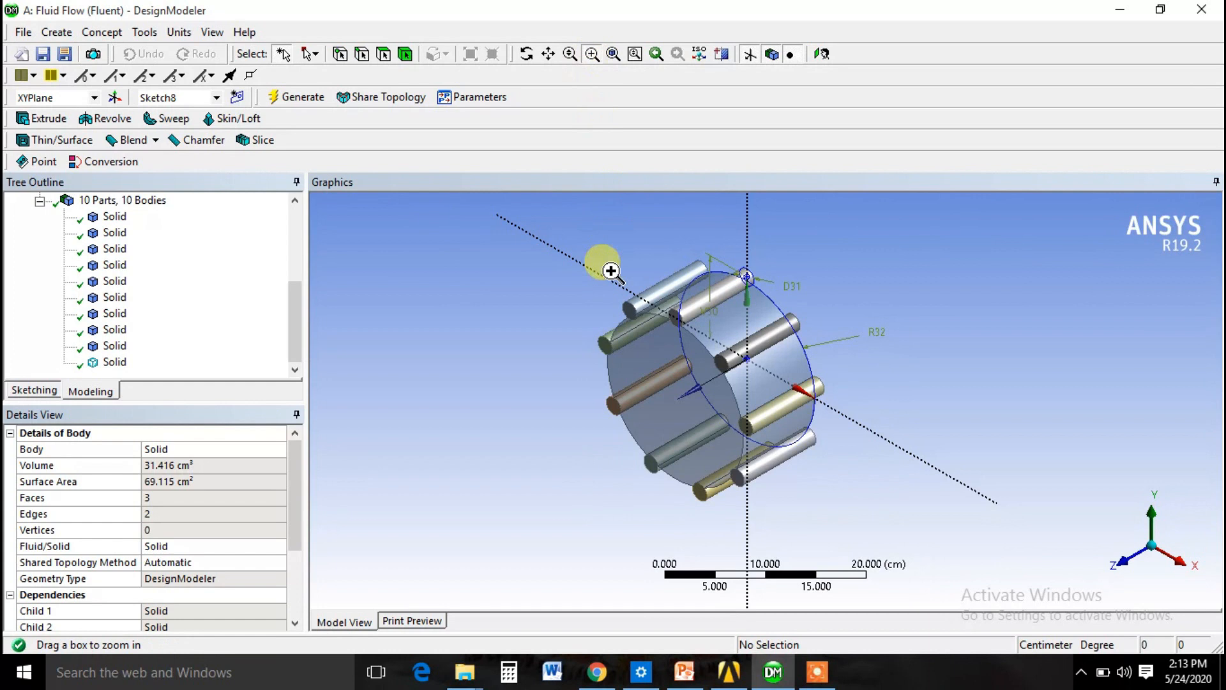
pyautogui.click(591, 54)
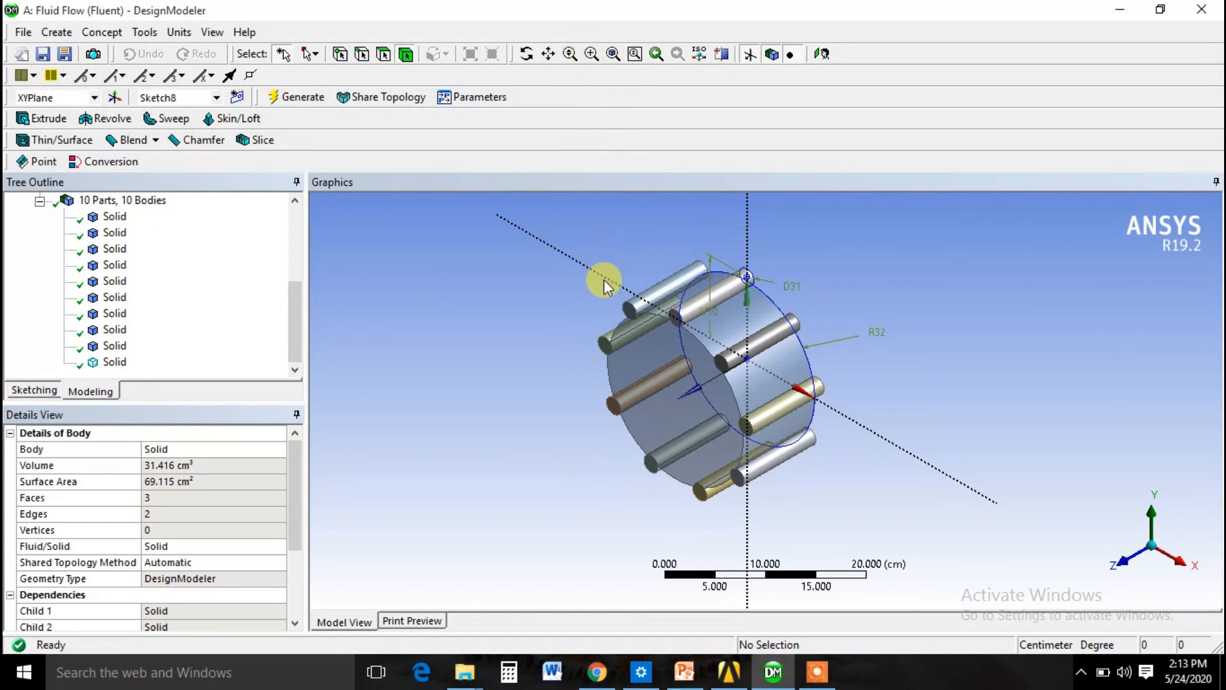
# Examine the small cylinders at close range with Box Zoom, fitting the whole model back into view between close-ups.
pyautogui.moveTo(604, 282); pyautogui.dragTo(652, 313)
pyautogui.click(618, 204)
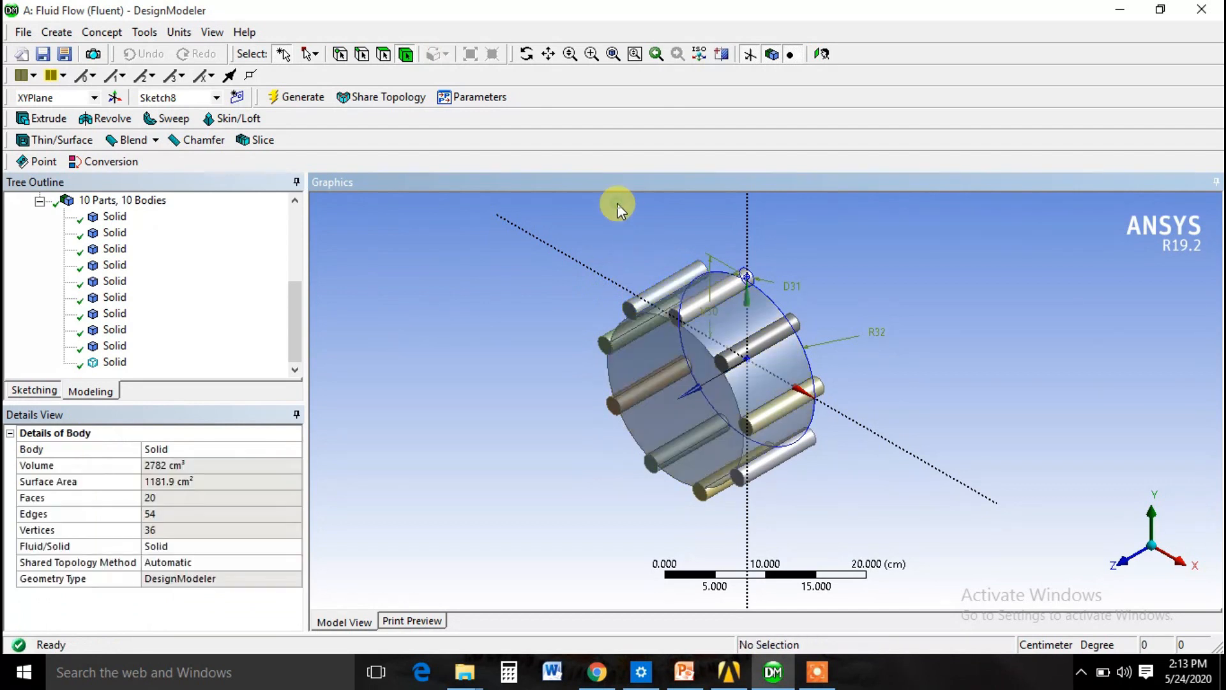
pyautogui.click(592, 54)
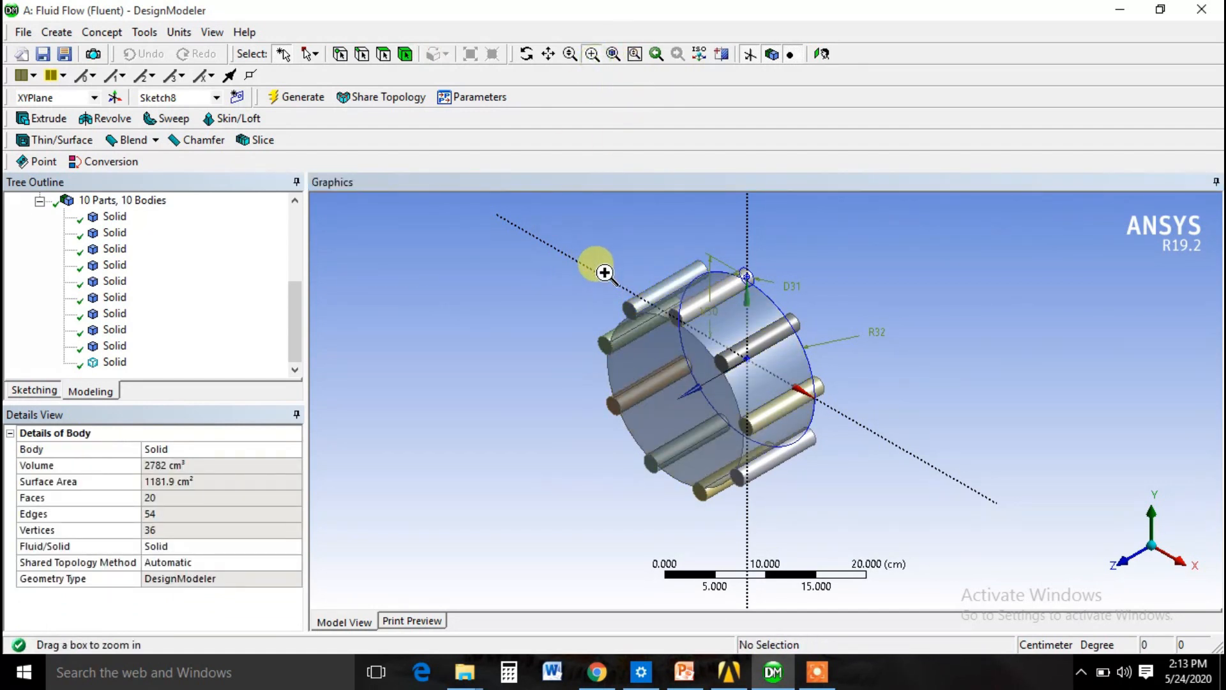
pyautogui.moveTo(624, 306); pyautogui.dragTo(665, 339)
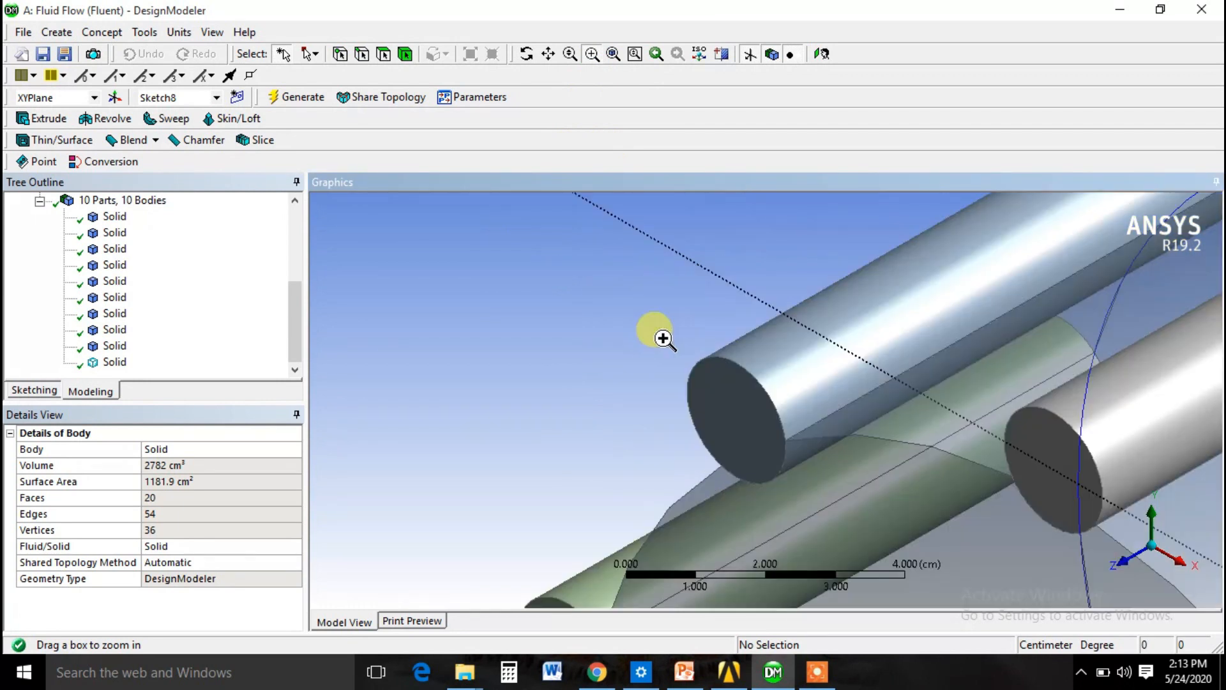
pyautogui.moveTo(631, 285); pyautogui.dragTo(747, 401)
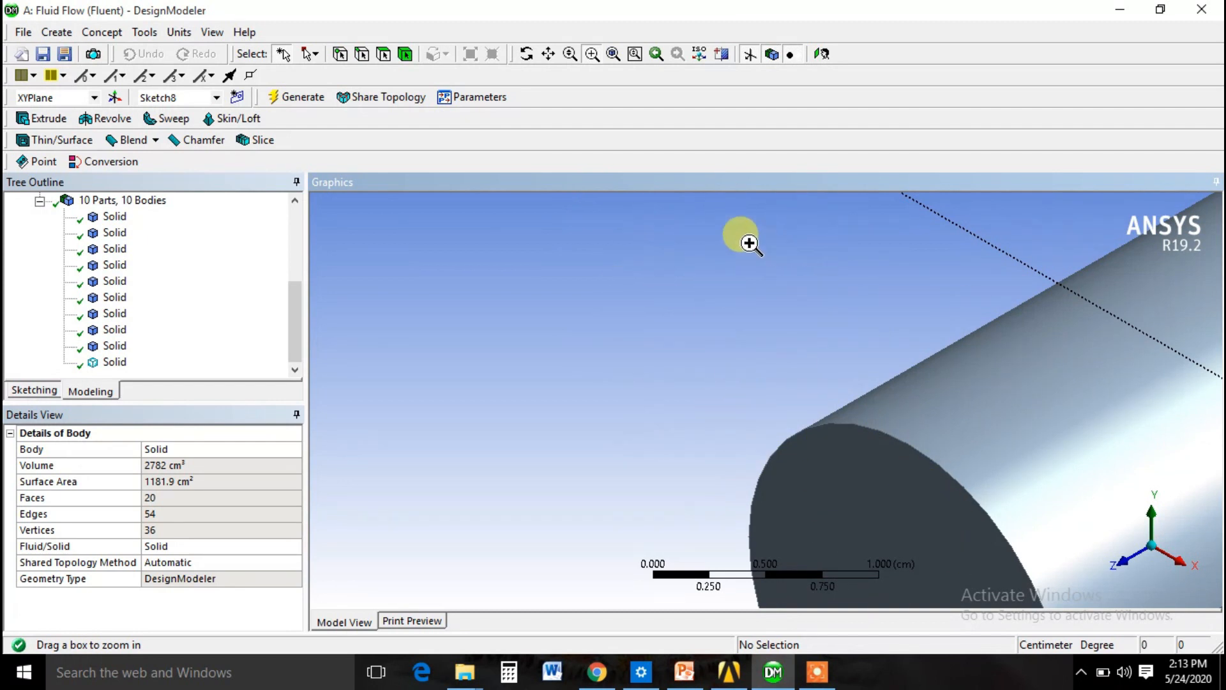
pyautogui.click(613, 55)
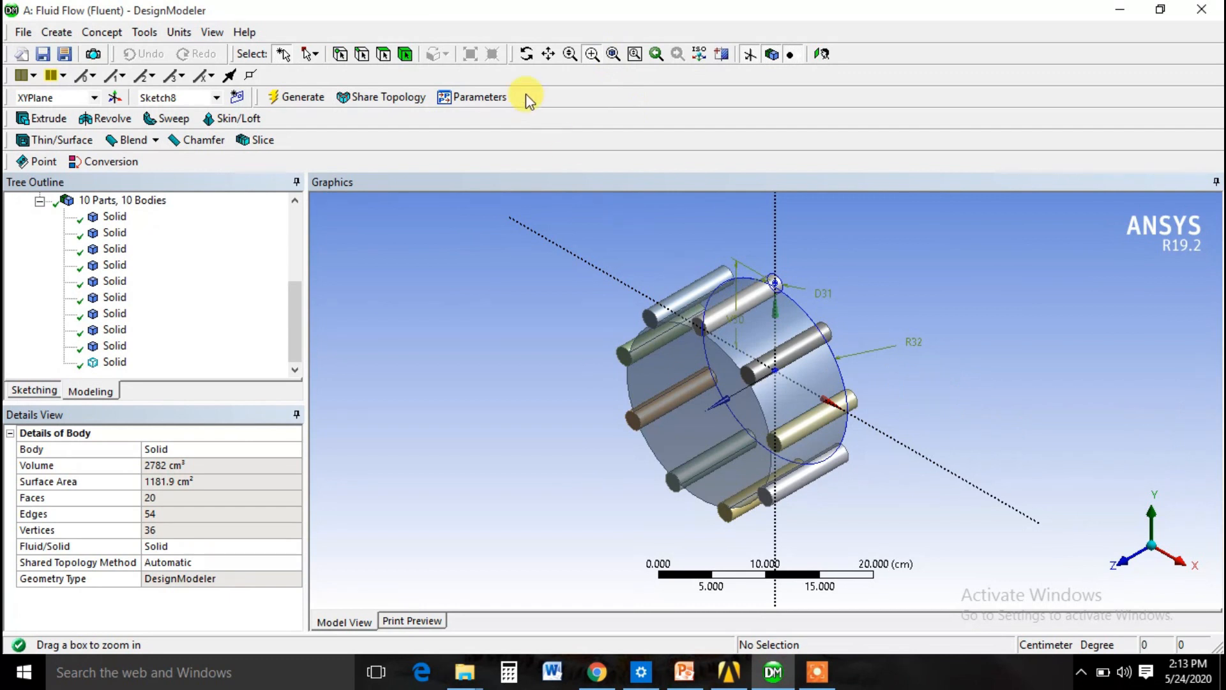
pyautogui.moveTo(902, 366); pyautogui.dragTo(678, 401)
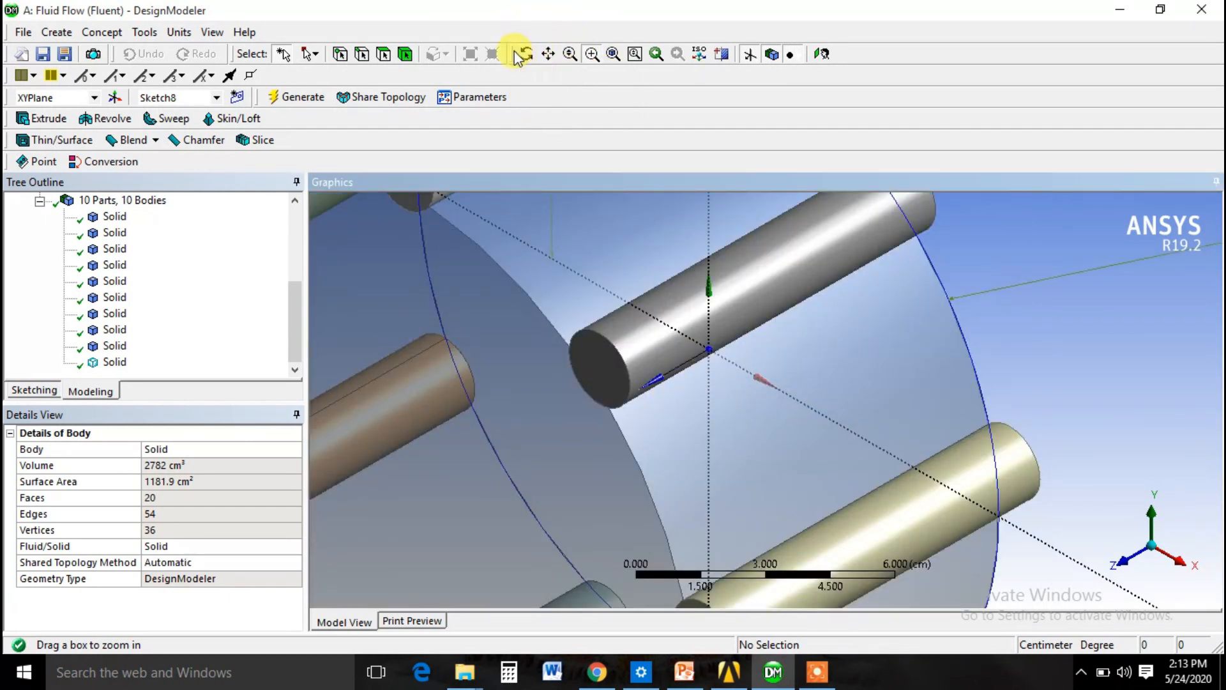
pyautogui.click(623, 59)
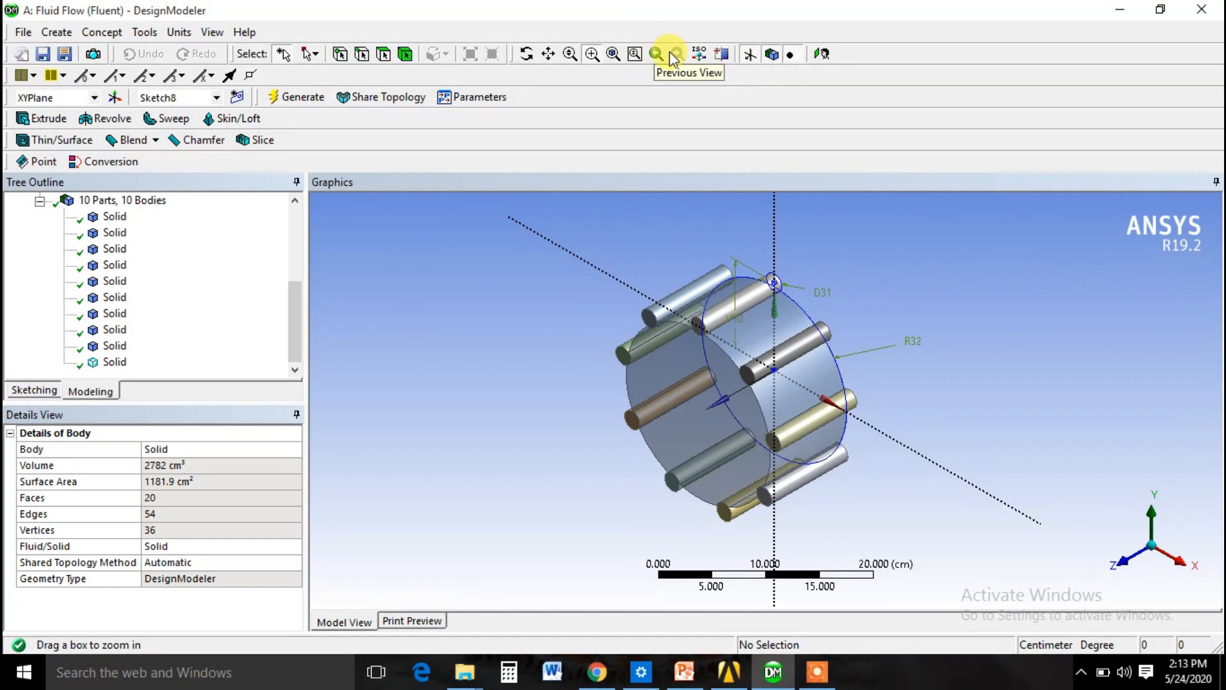
# Cut the model with a vertical section plane through its centre, drawn in the +Z view, and inspect the cut in the isometric view.
pyautogui.click(723, 55)
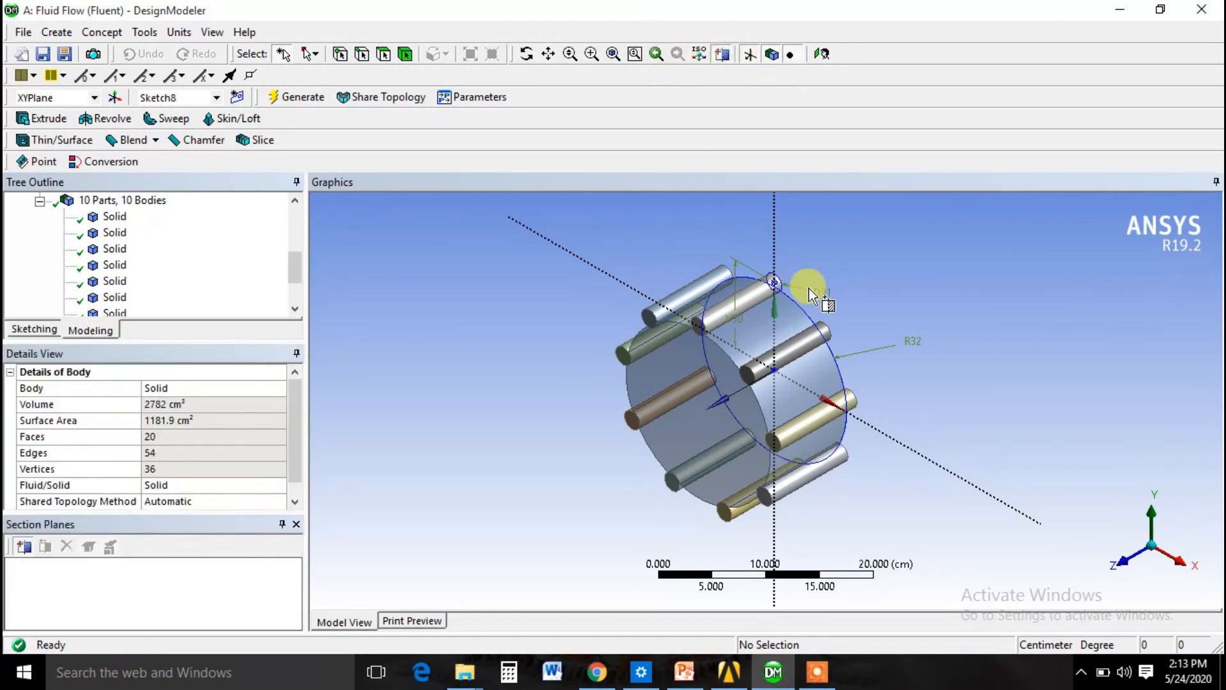
pyautogui.click(1126, 568)
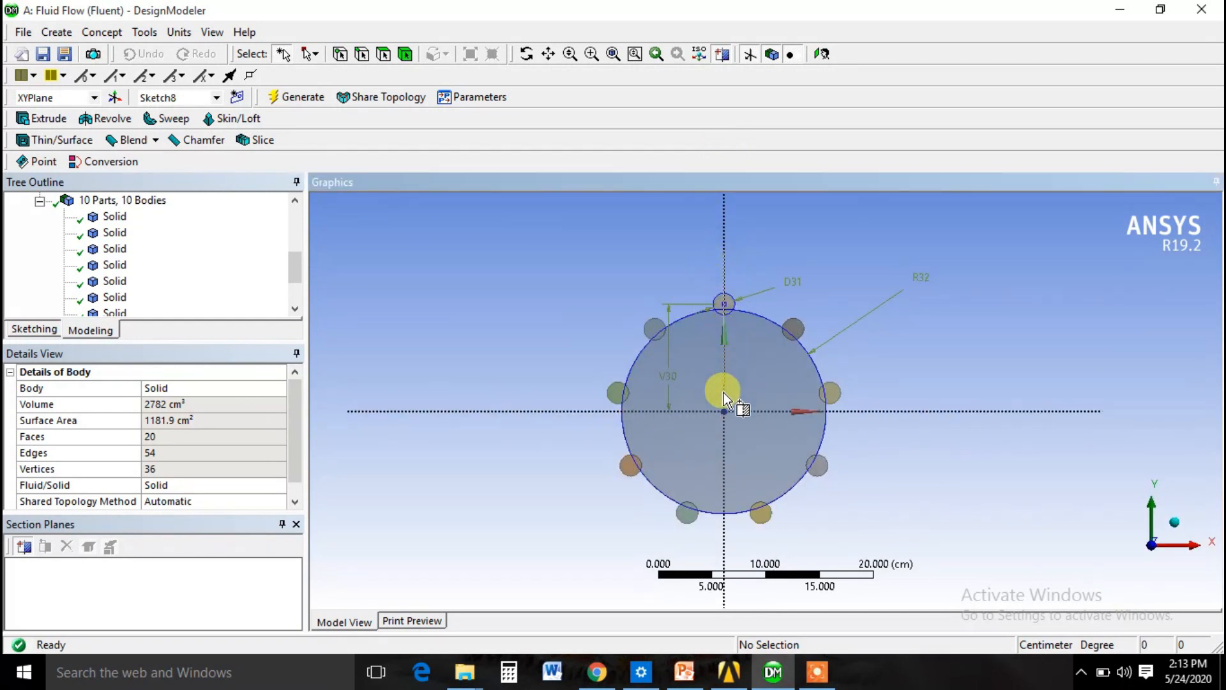
pyautogui.moveTo(715, 504); pyautogui.dragTo(722, 540)
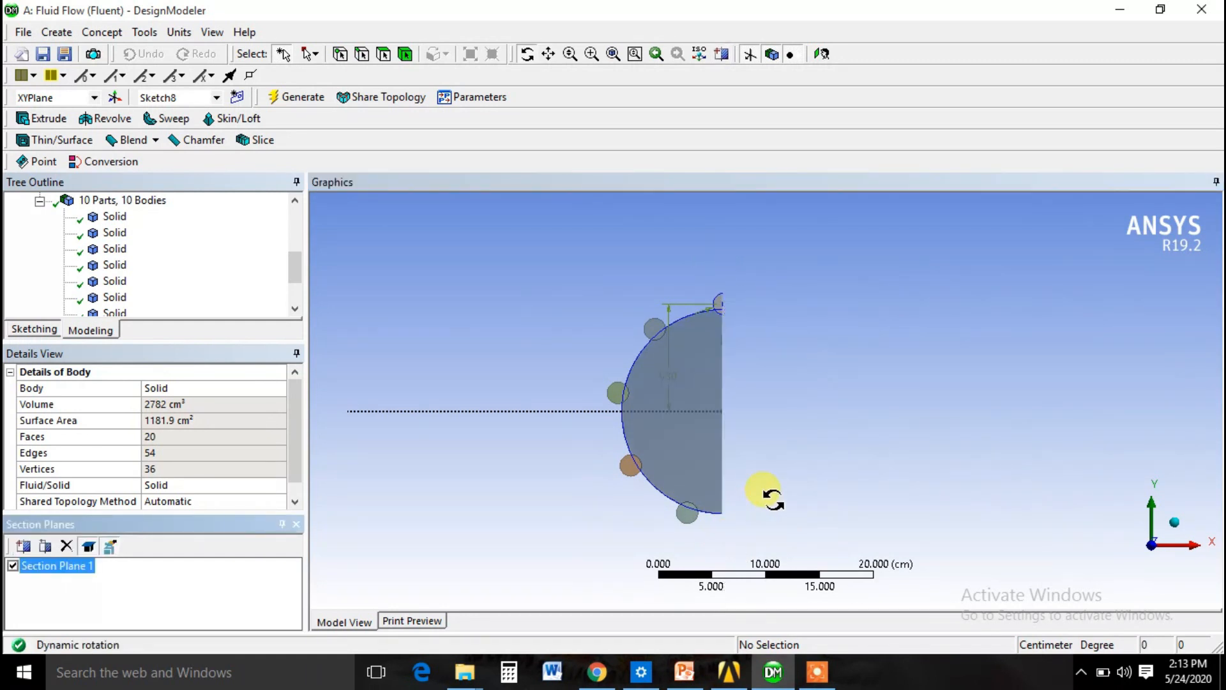
pyautogui.click(1172, 520)
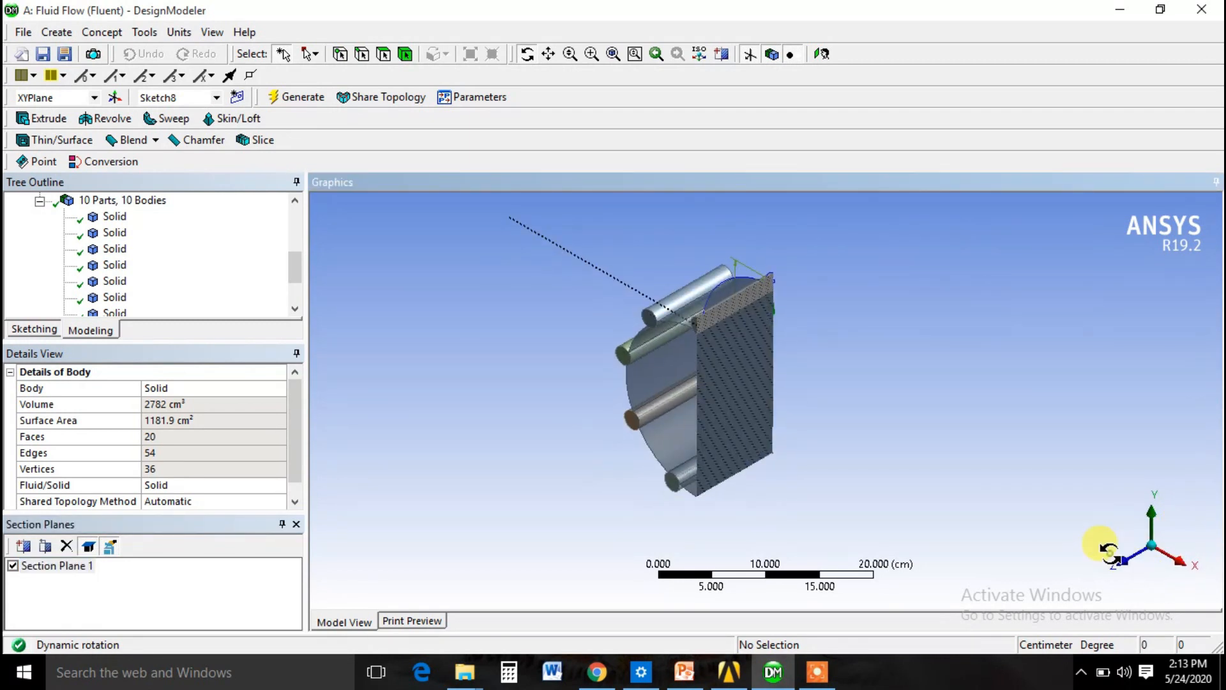
pyautogui.click(1119, 561)
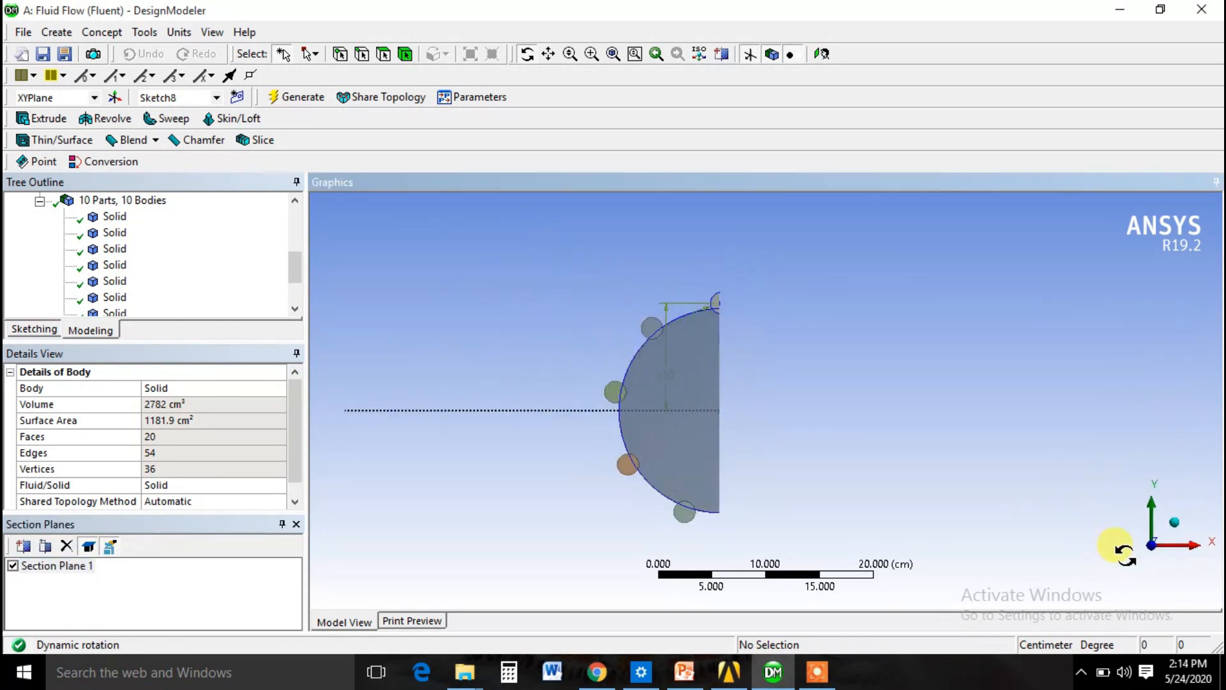
pyautogui.click(1173, 520)
pyautogui.click(1124, 563)
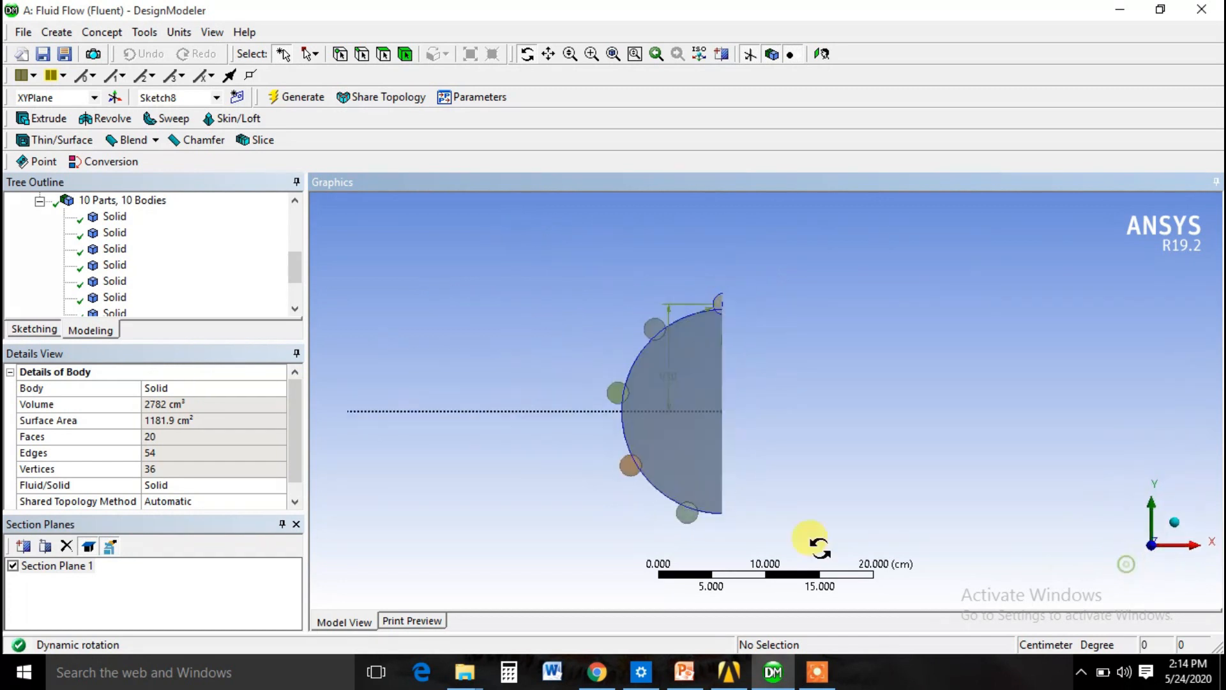
# Toggle Section Plane 1 to compare the cut and full model, leave it switched off and close the section plane list.
pyautogui.click(13, 566)
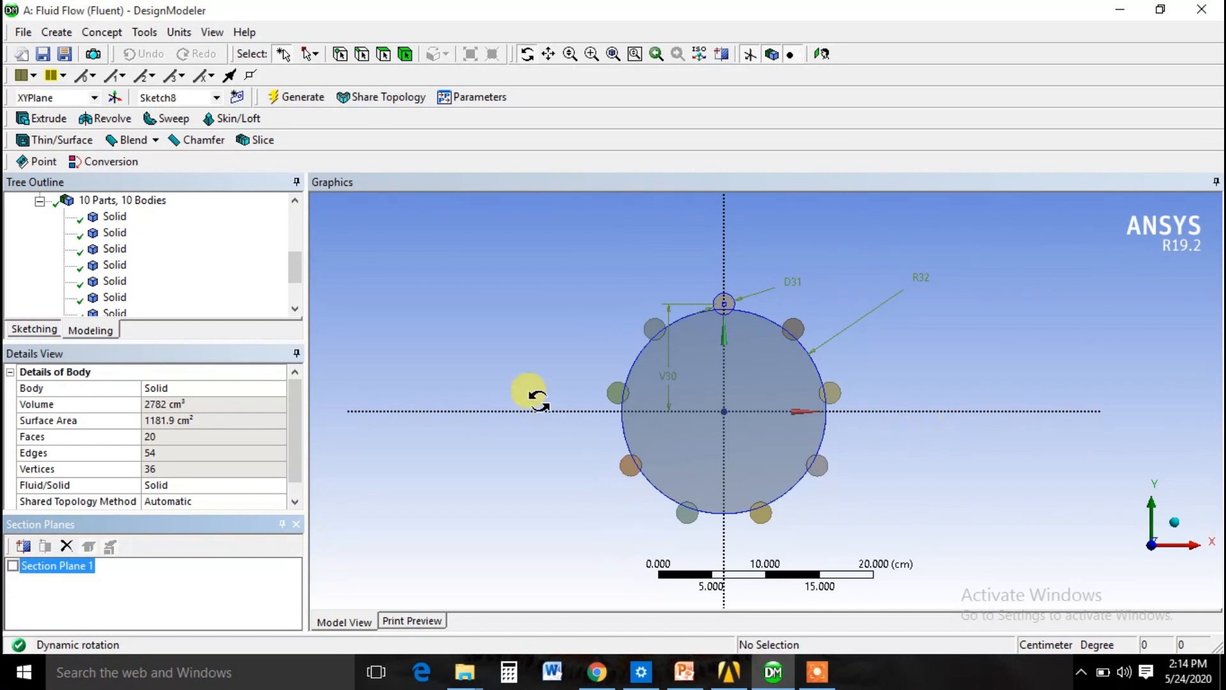
pyautogui.click(13, 566)
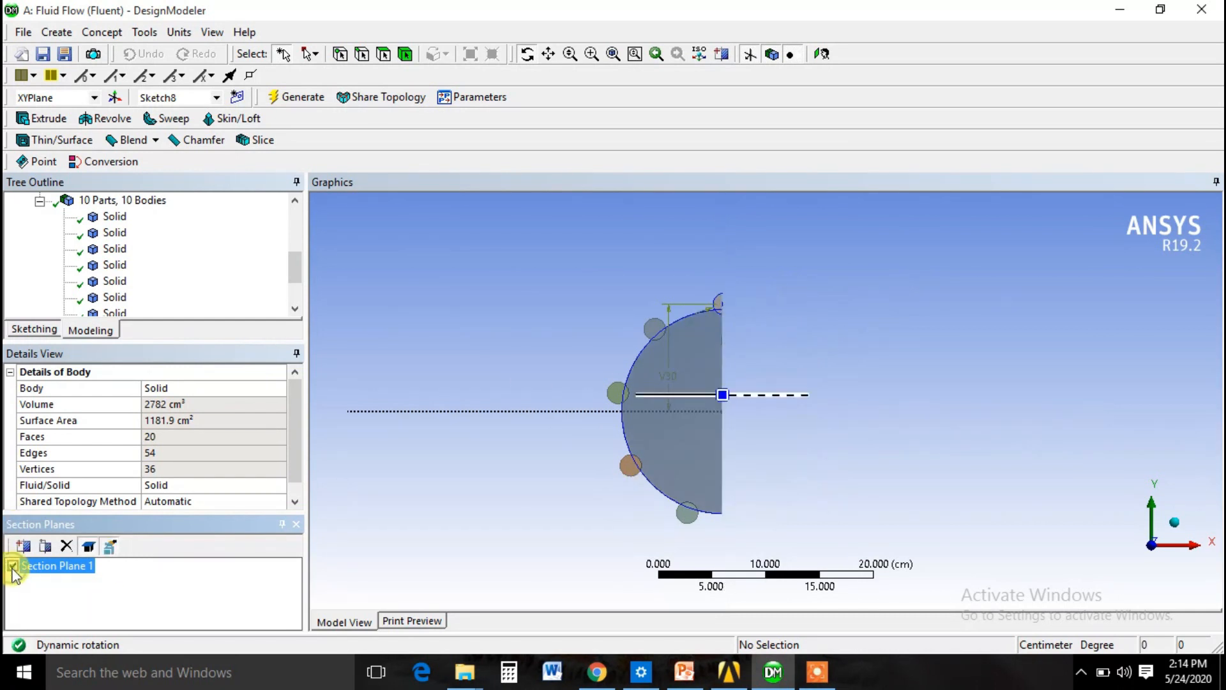
pyautogui.click(13, 566)
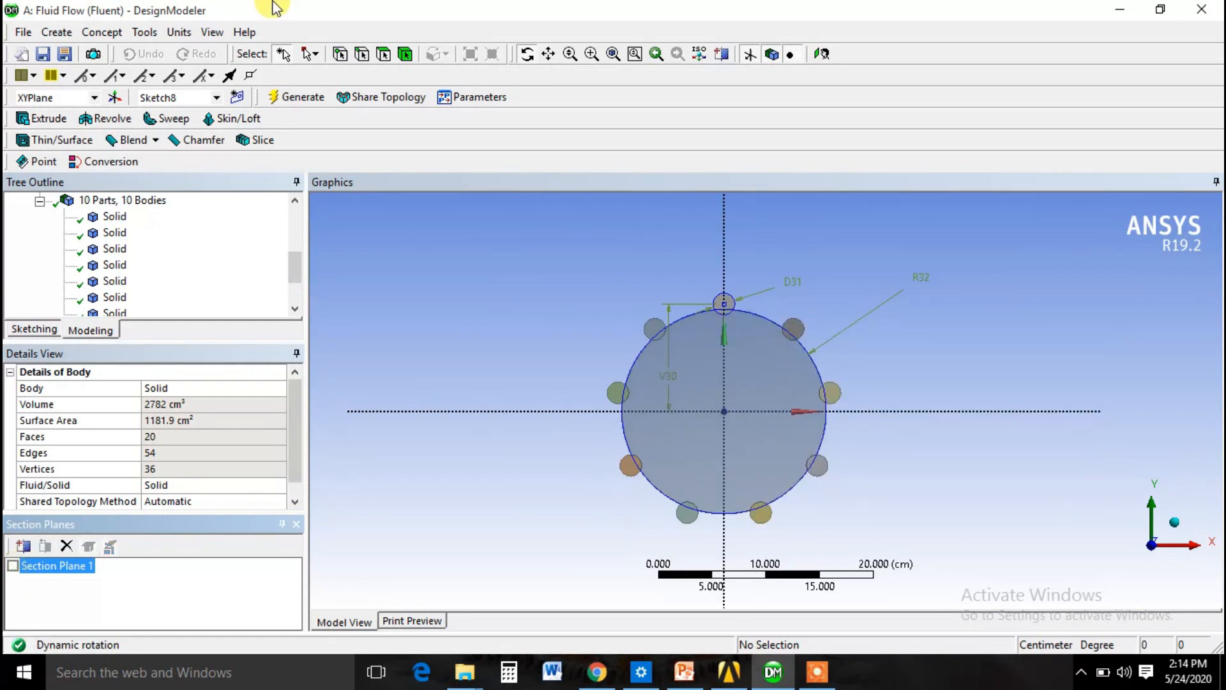
pyautogui.click(296, 524)
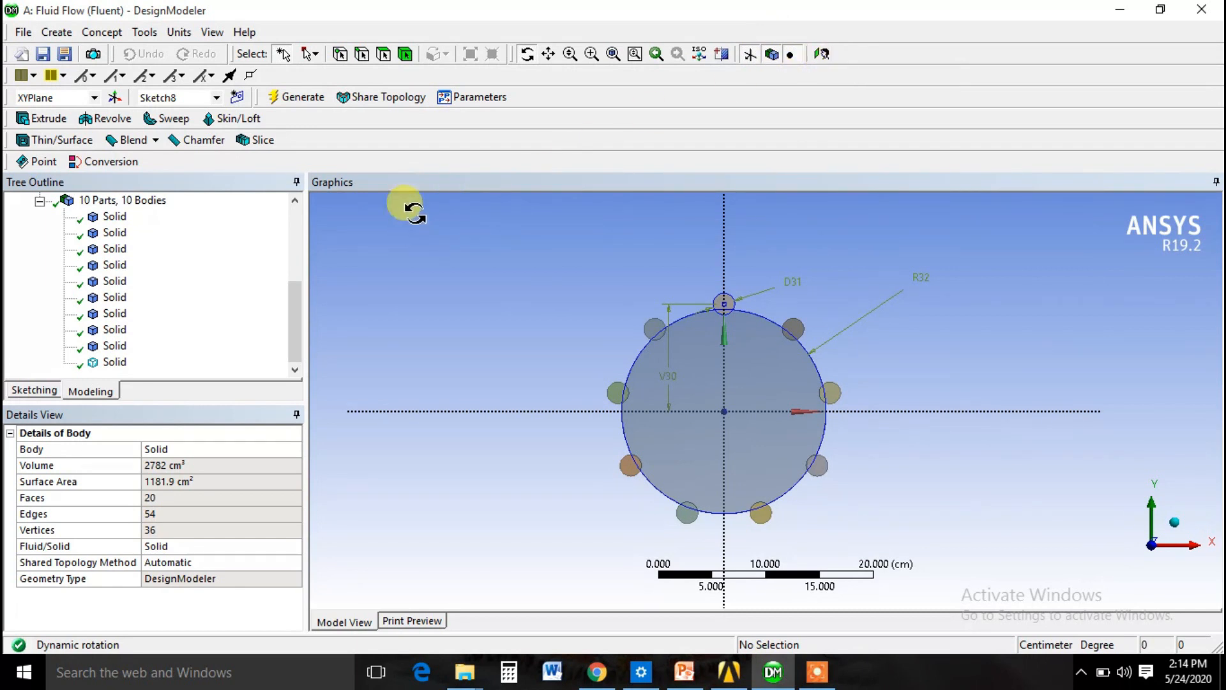
# Compare the complete ten-body model in the front view along +Z and in the isometric view, ending in isometric.
pyautogui.click(1174, 521)
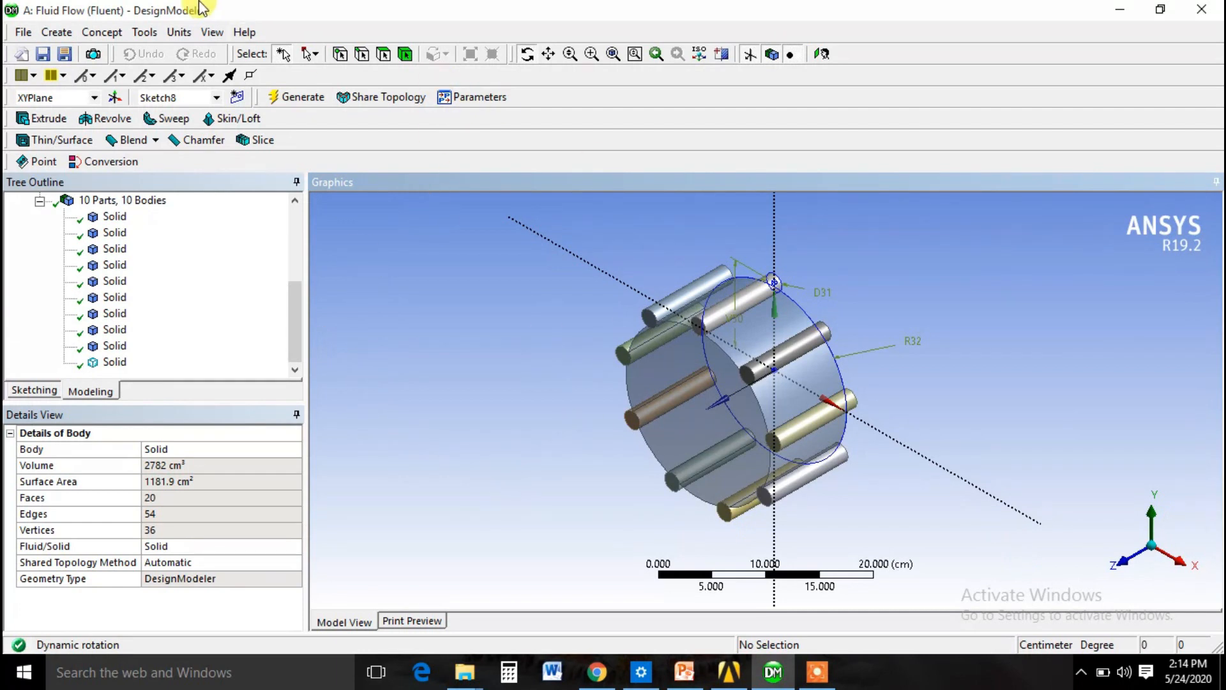
pyautogui.click(1126, 567)
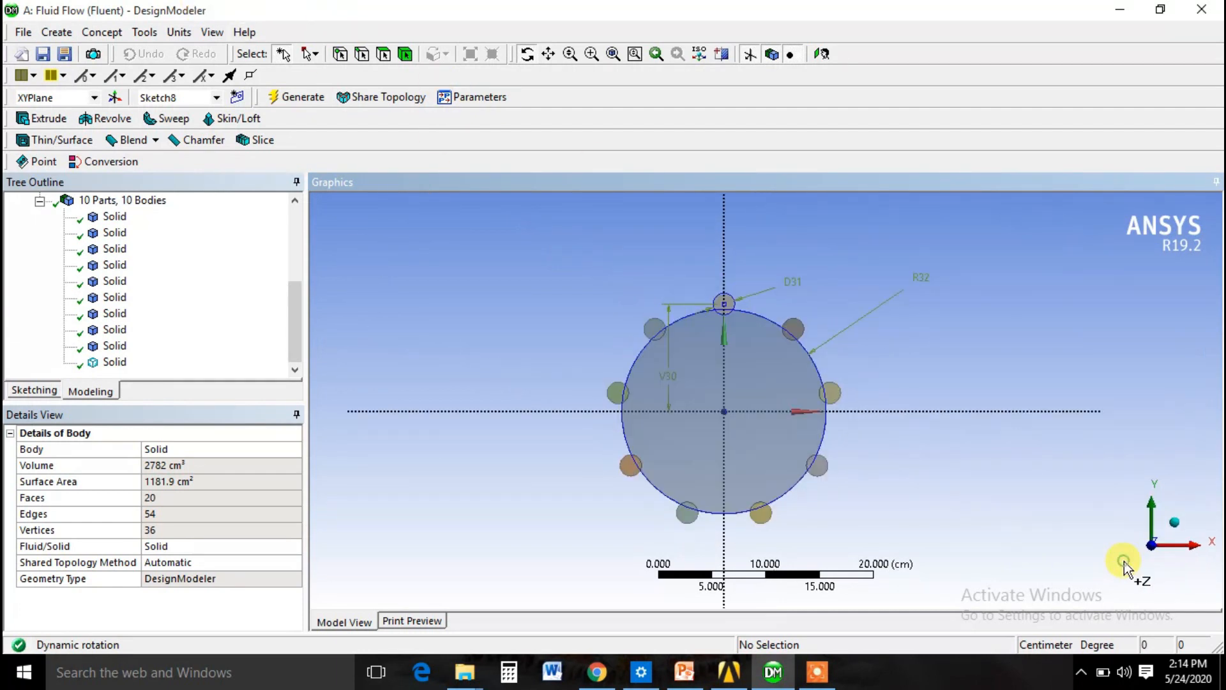
pyautogui.click(1174, 522)
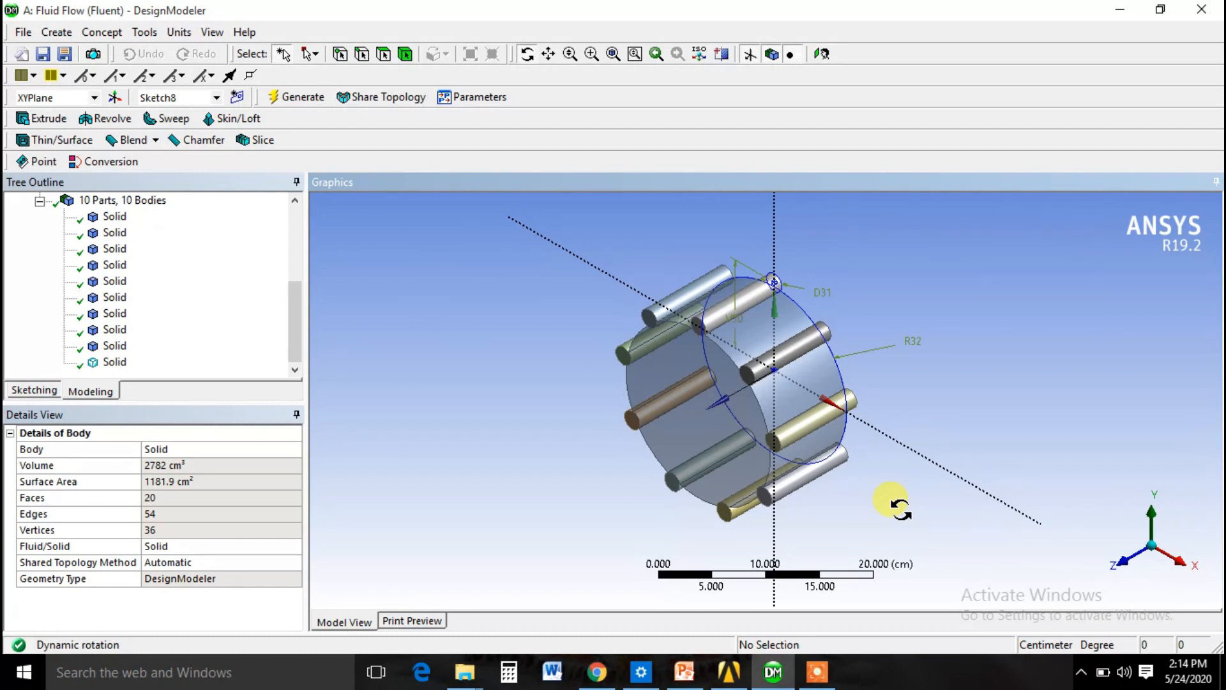
pyautogui.click(1118, 567)
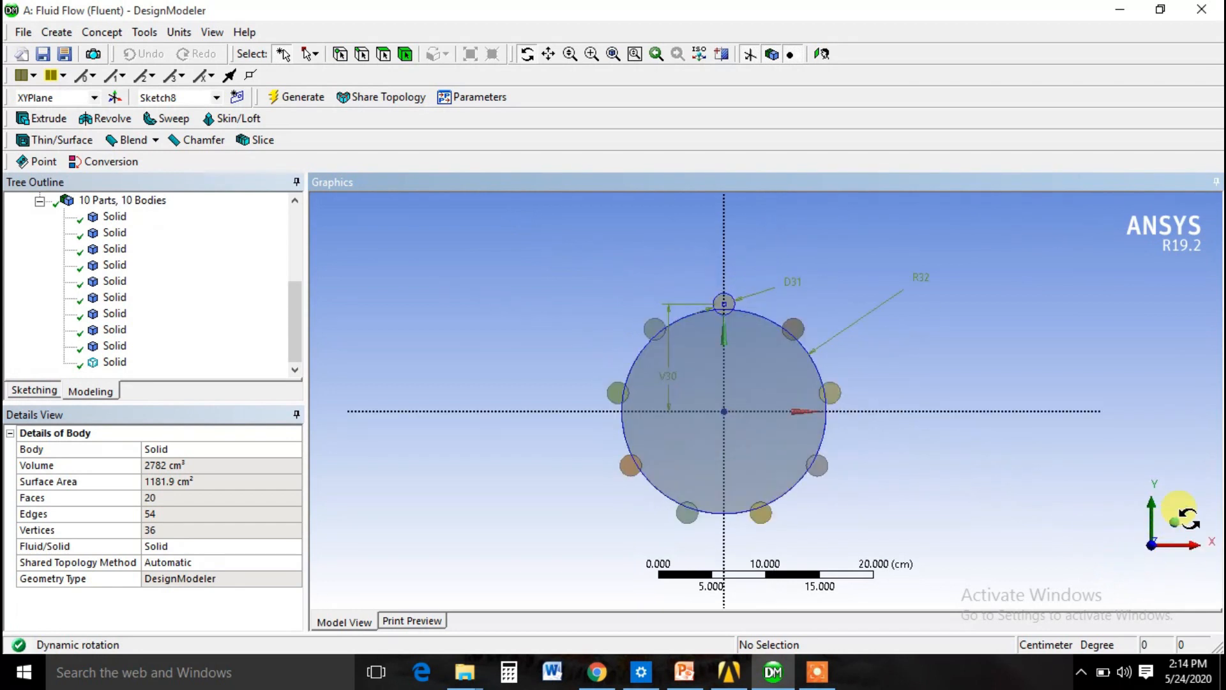
pyautogui.click(1180, 525)
pyautogui.click(1118, 563)
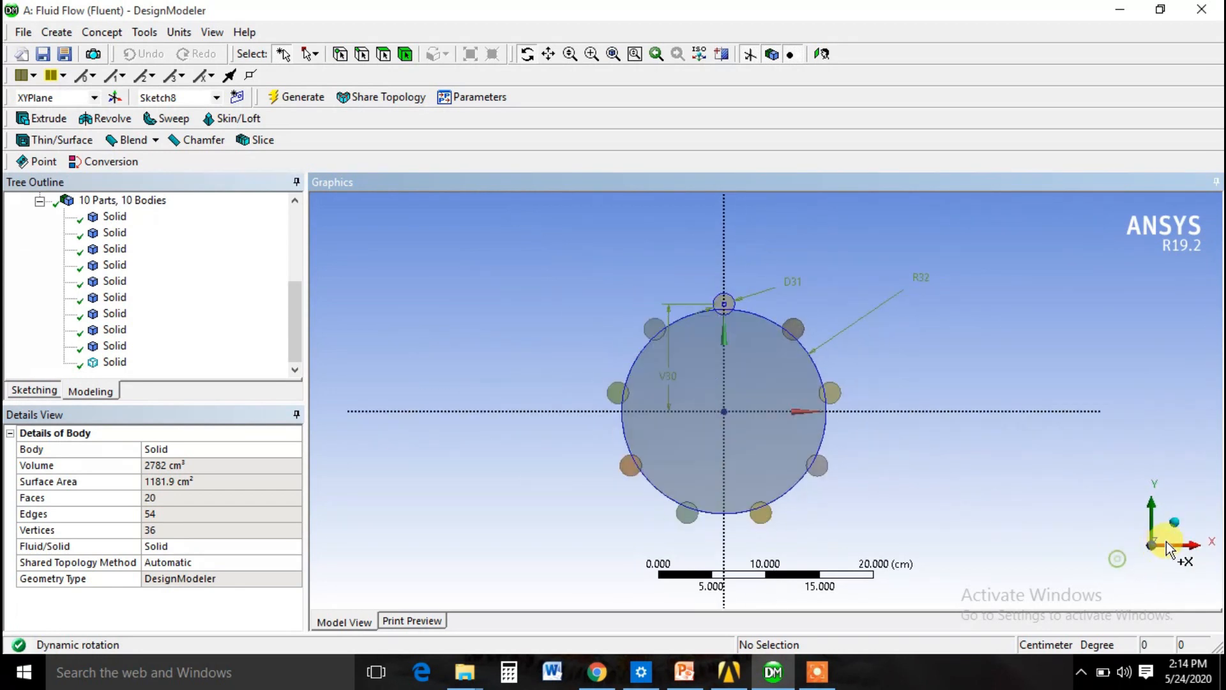
pyautogui.click(1180, 528)
pyautogui.click(1120, 562)
pyautogui.click(1179, 525)
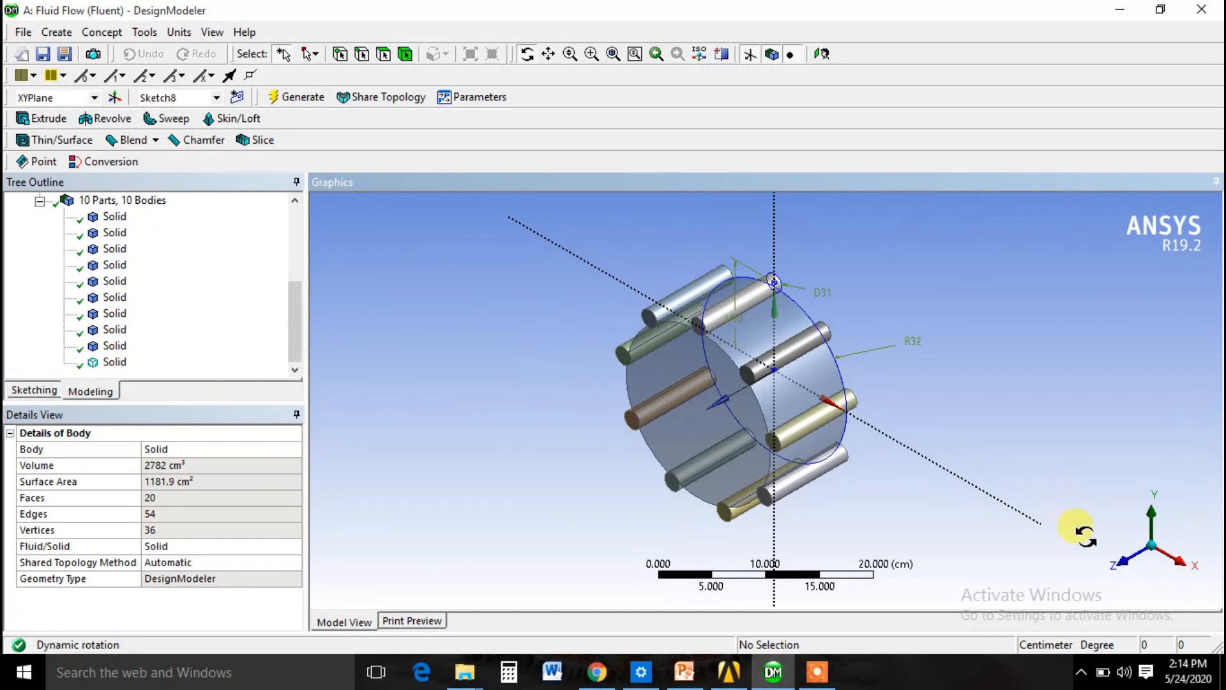
pyautogui.click(1122, 561)
pyautogui.click(1183, 536)
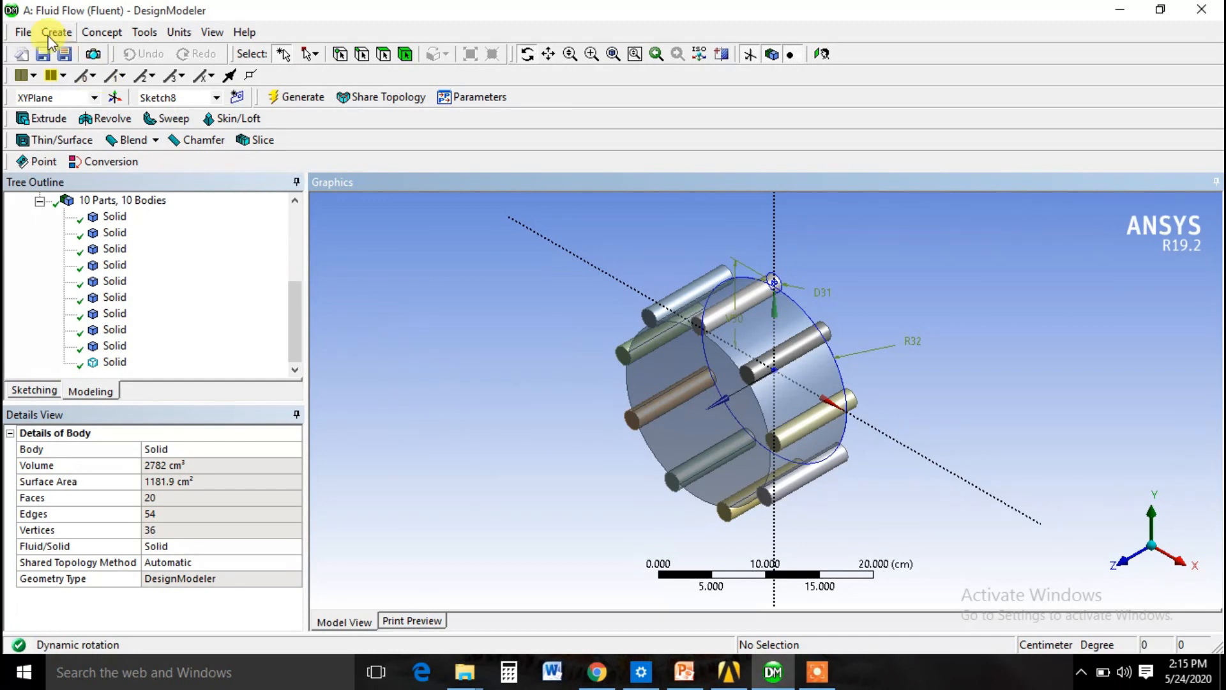
# Save the project as abc in the default user folder, replacing the existing project file of that name.
pyautogui.click(23, 32)
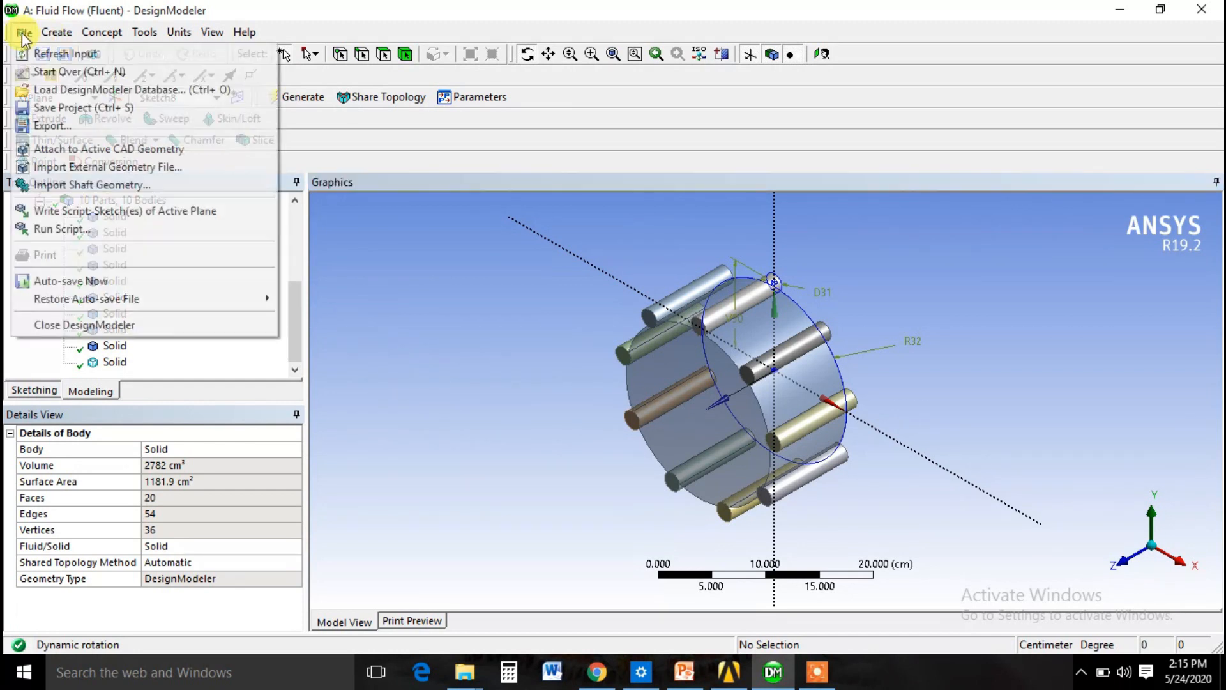
pyautogui.click(72, 108)
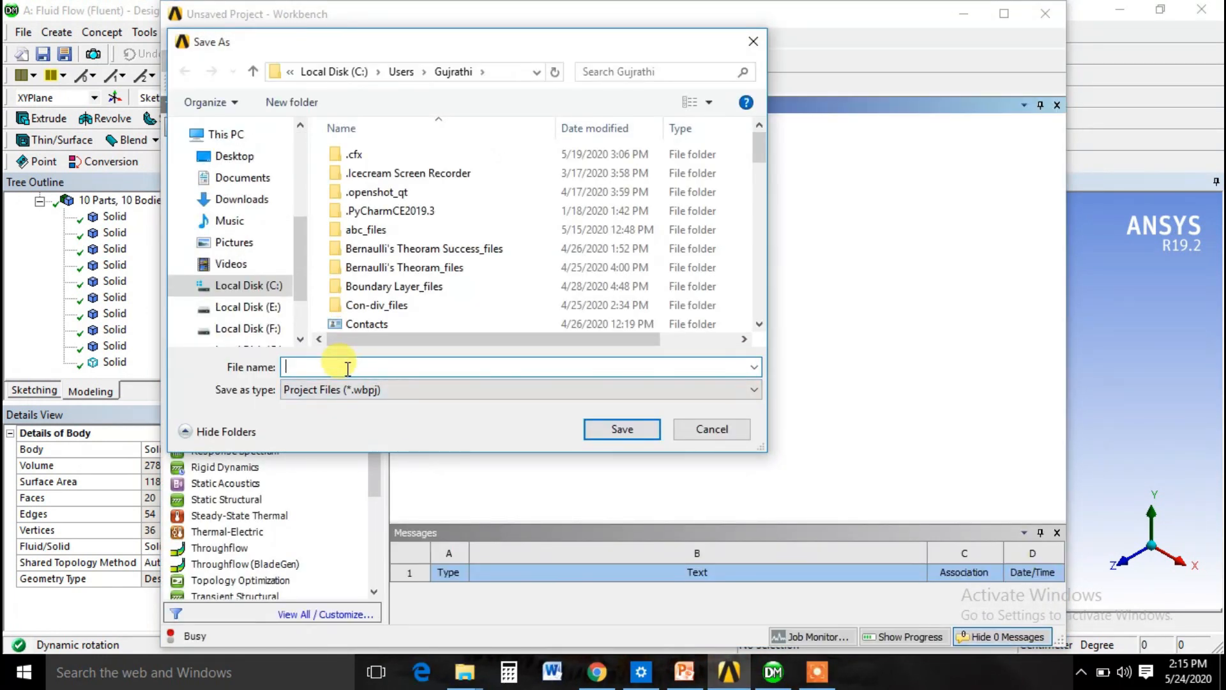
pyautogui.write('abc')
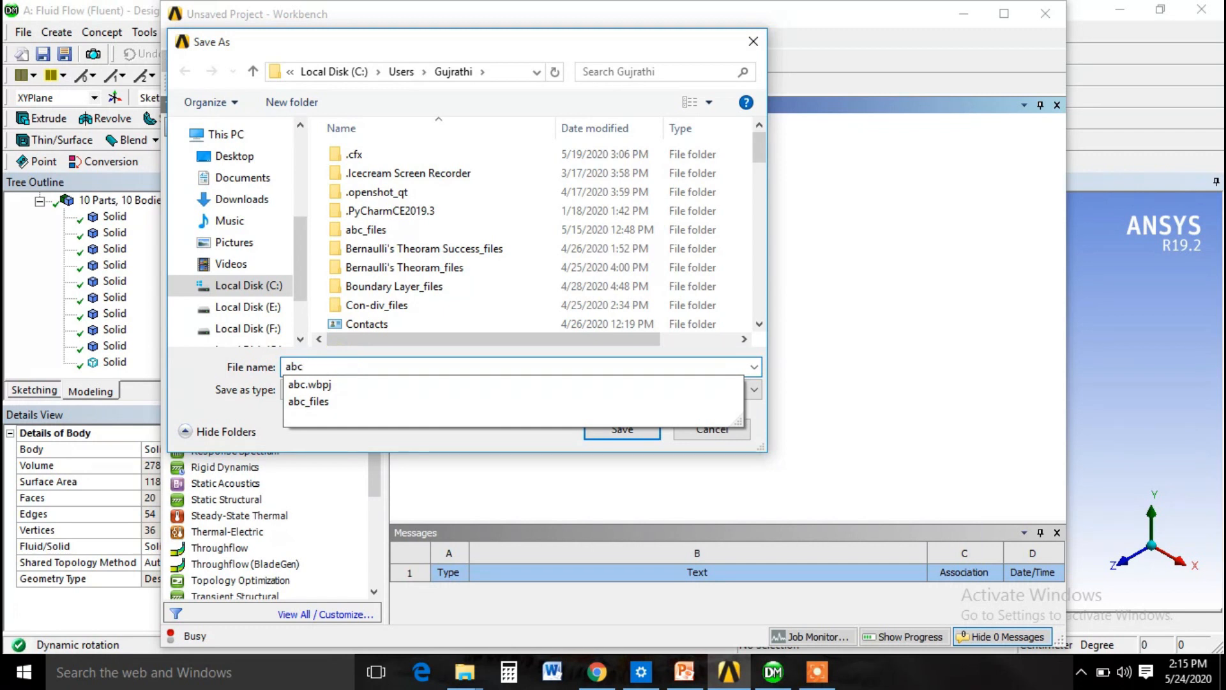
pyautogui.click(617, 436)
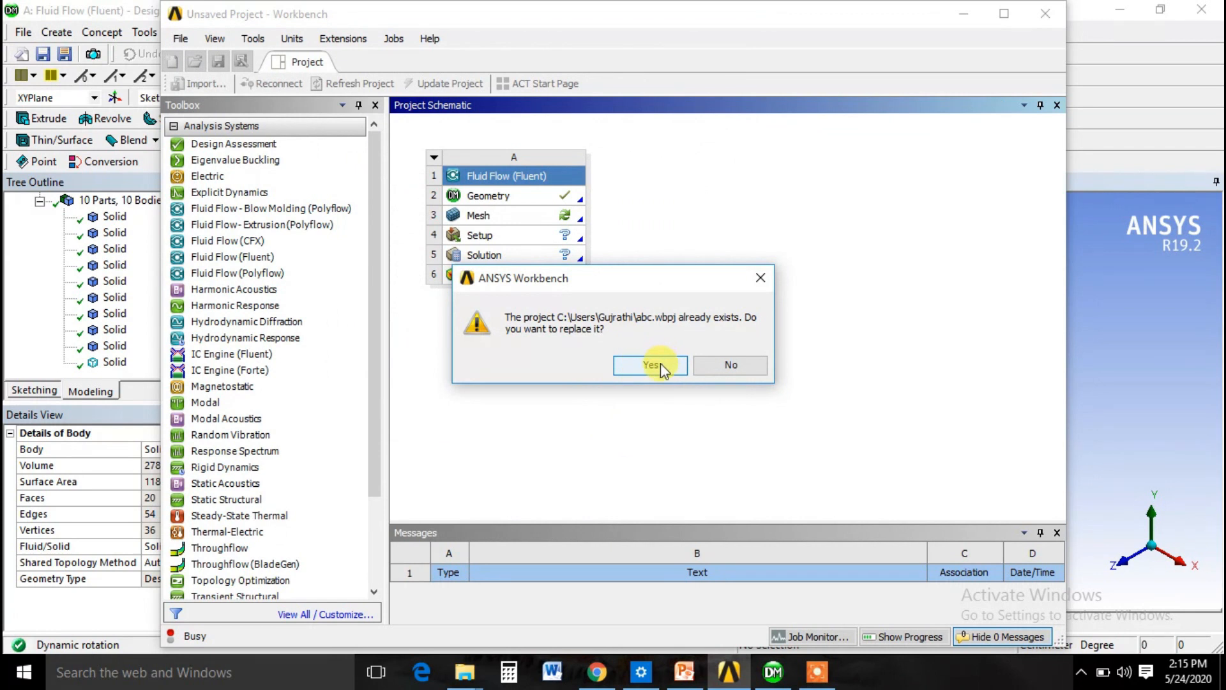
pyautogui.click(661, 363)
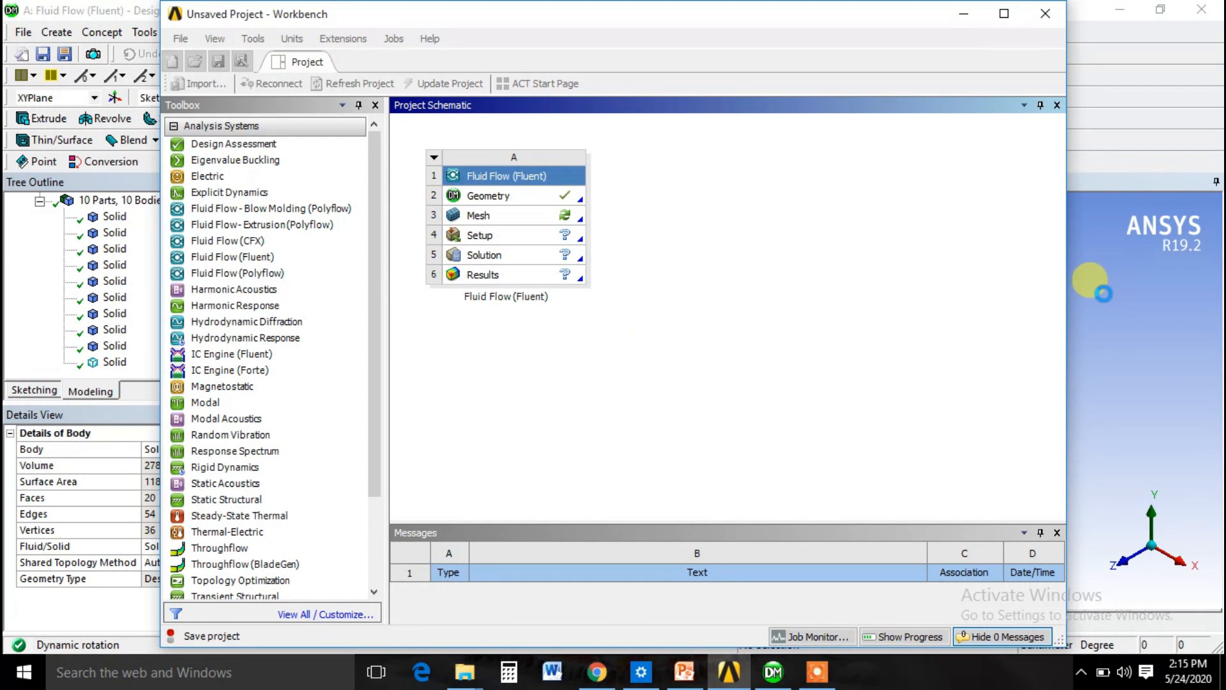
# Return to the DesignModeler window and close DesignModeler.
pyautogui.click(1095, 285)
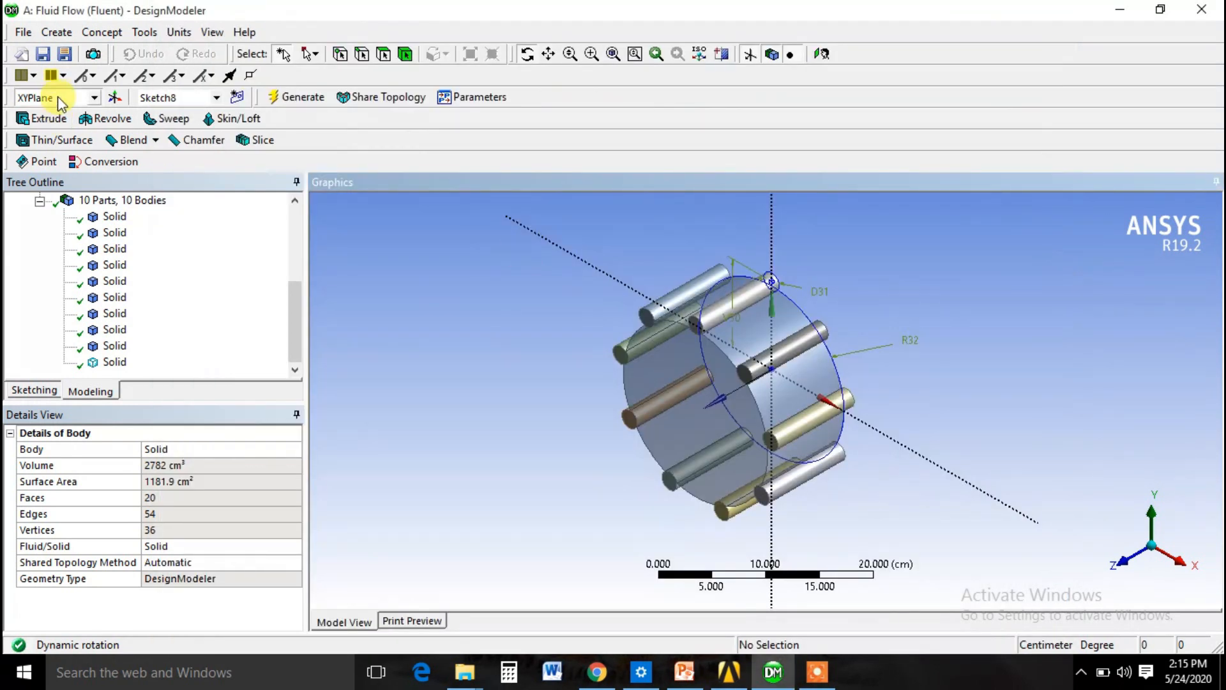
pyautogui.click(23, 32)
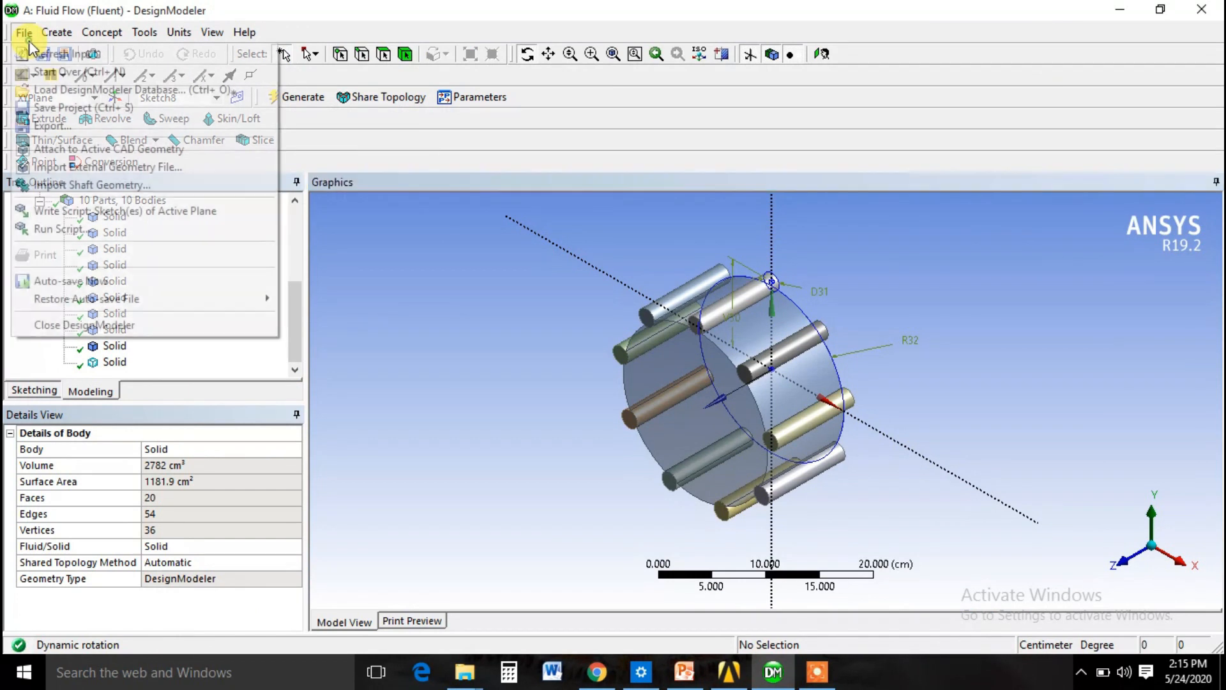
pyautogui.click(63, 327)
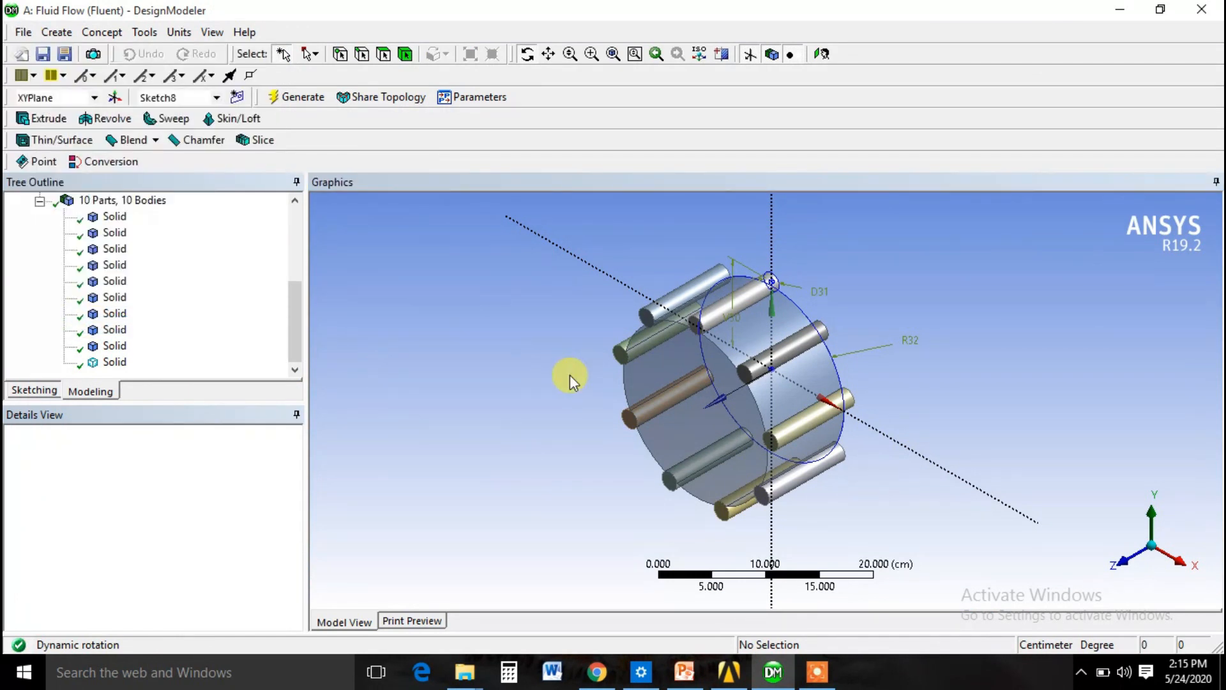